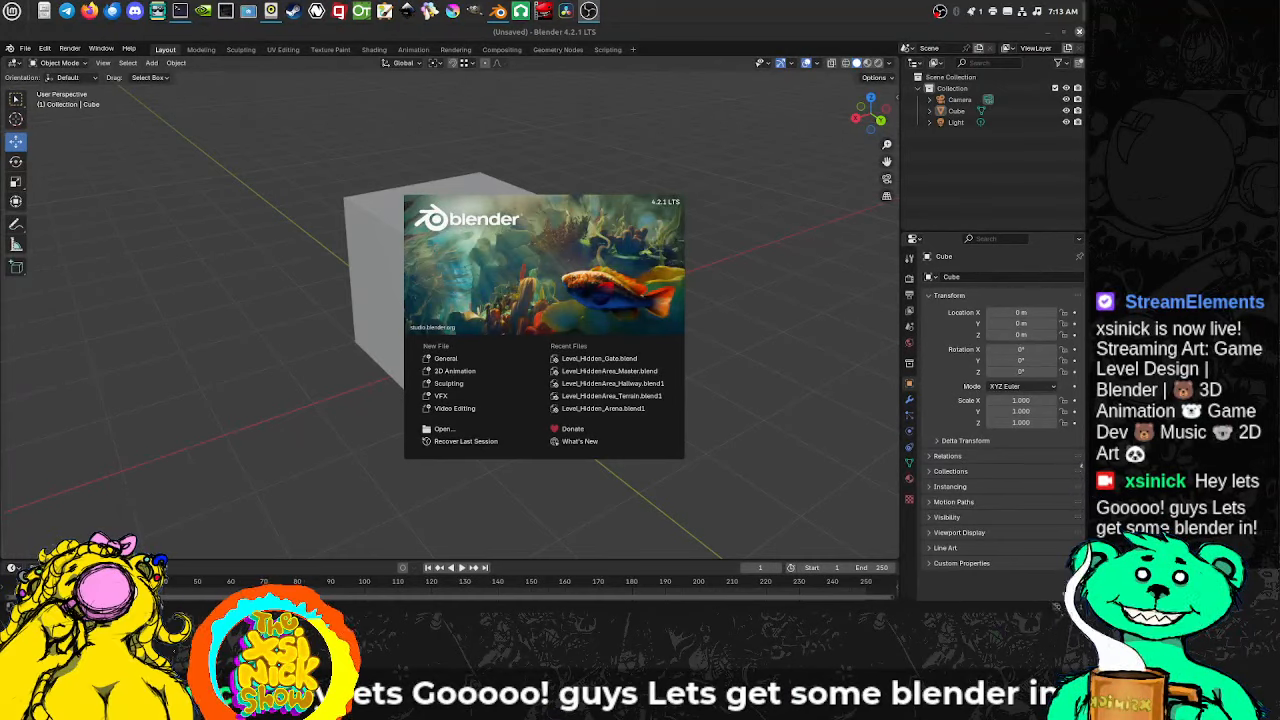
Step: Open the recent file Level_Hidden_Gate.blend and set the viewport's solid shading colour to Random
left_click(624, 358)
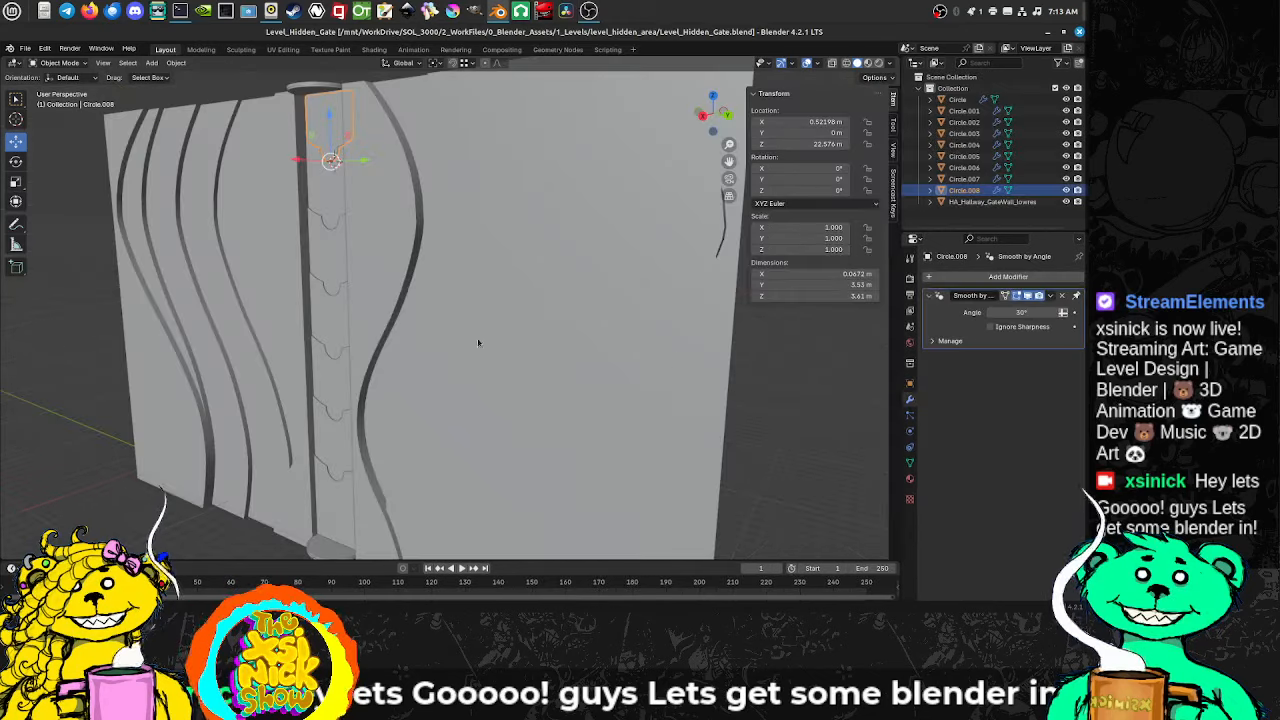
middle_click_drag(478, 343, 355, 370)
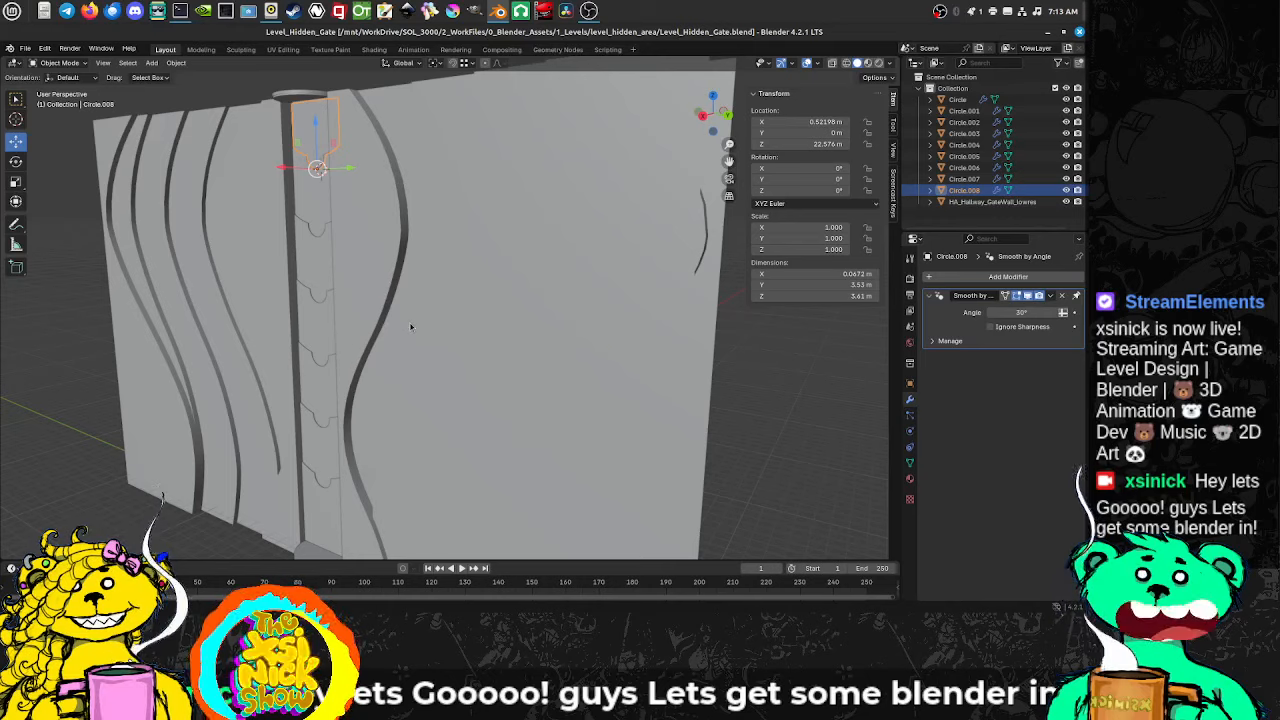
middle_click_drag(417, 319, 540, 234)
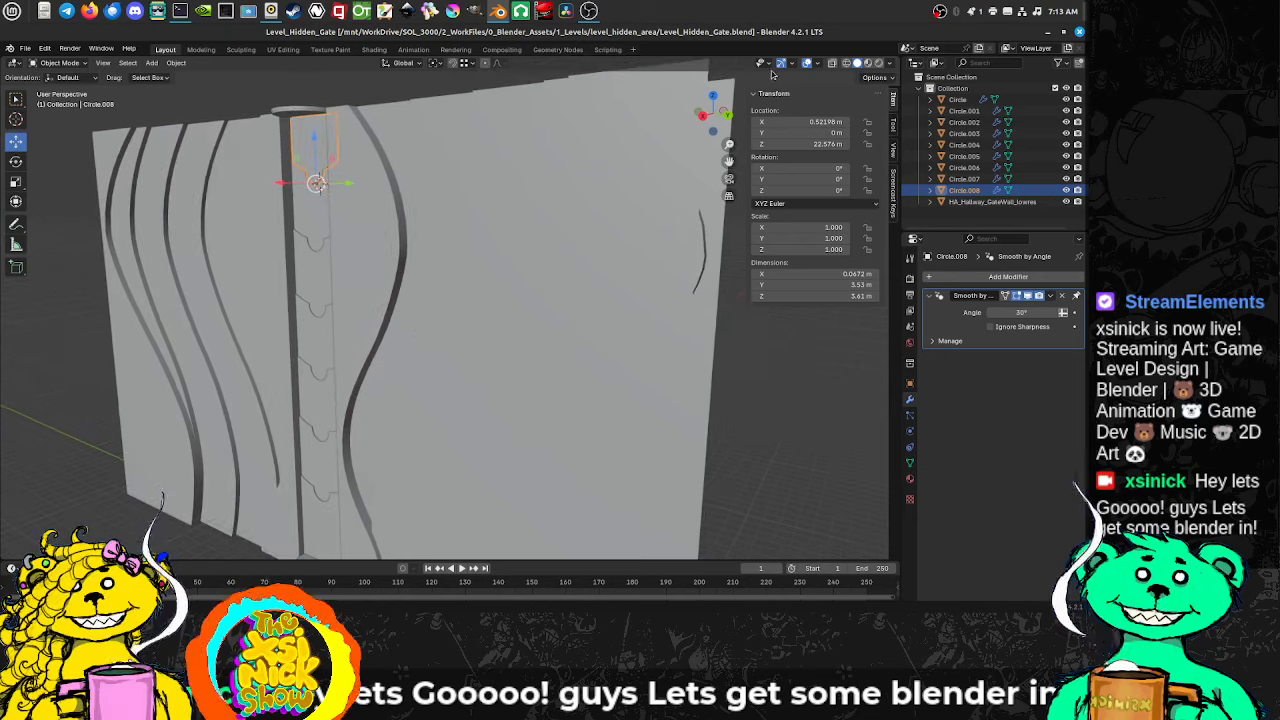
left_click(887, 63)
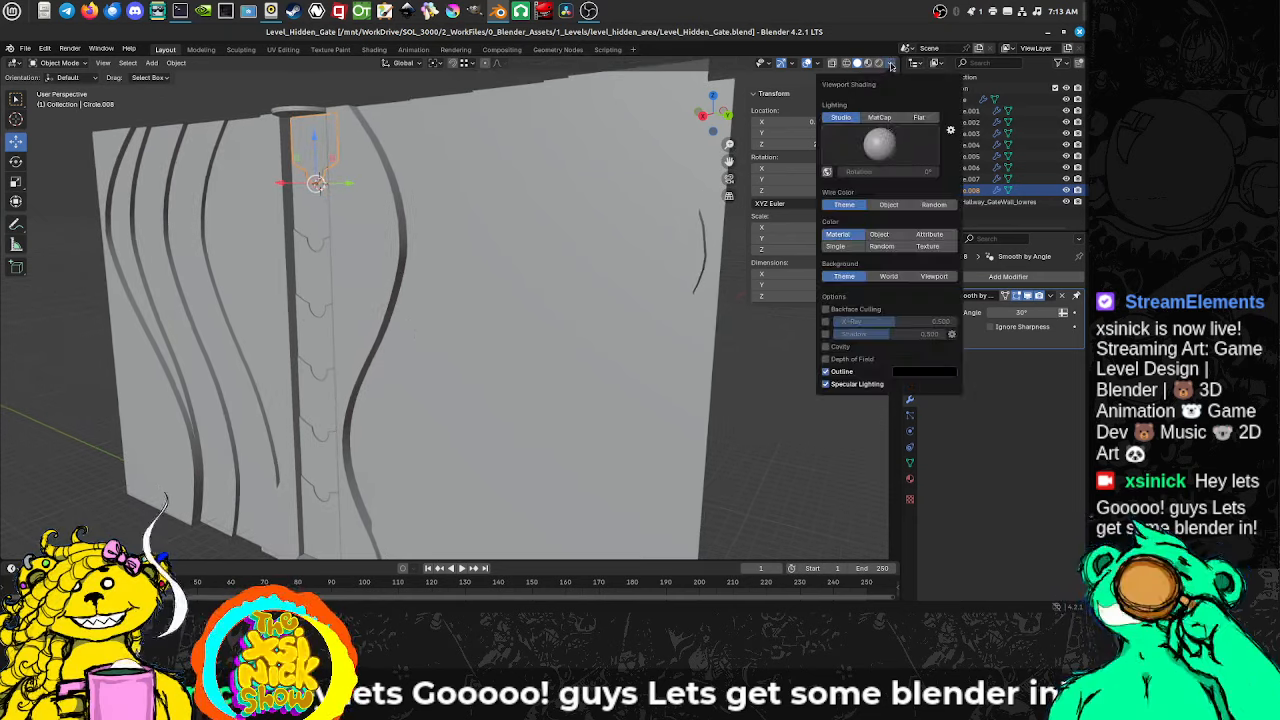
left_click(881, 246)
Step: Duplicate the lowest panel of the gate's central column in place, just above the rounded base
middle_click_drag(512, 193, 434, 212)
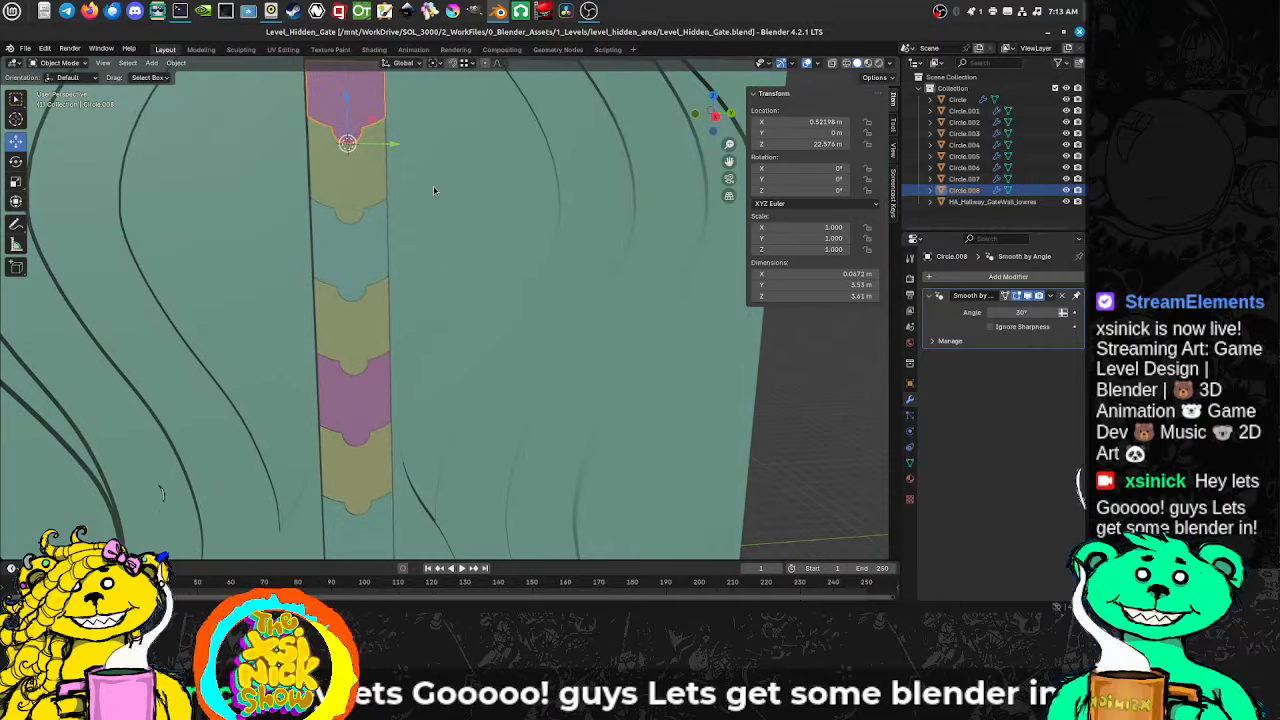
middle_click_drag(433, 185, 485, 186)
scroll(485, 186, "down", 5)
scroll(485, 235, "up", 5)
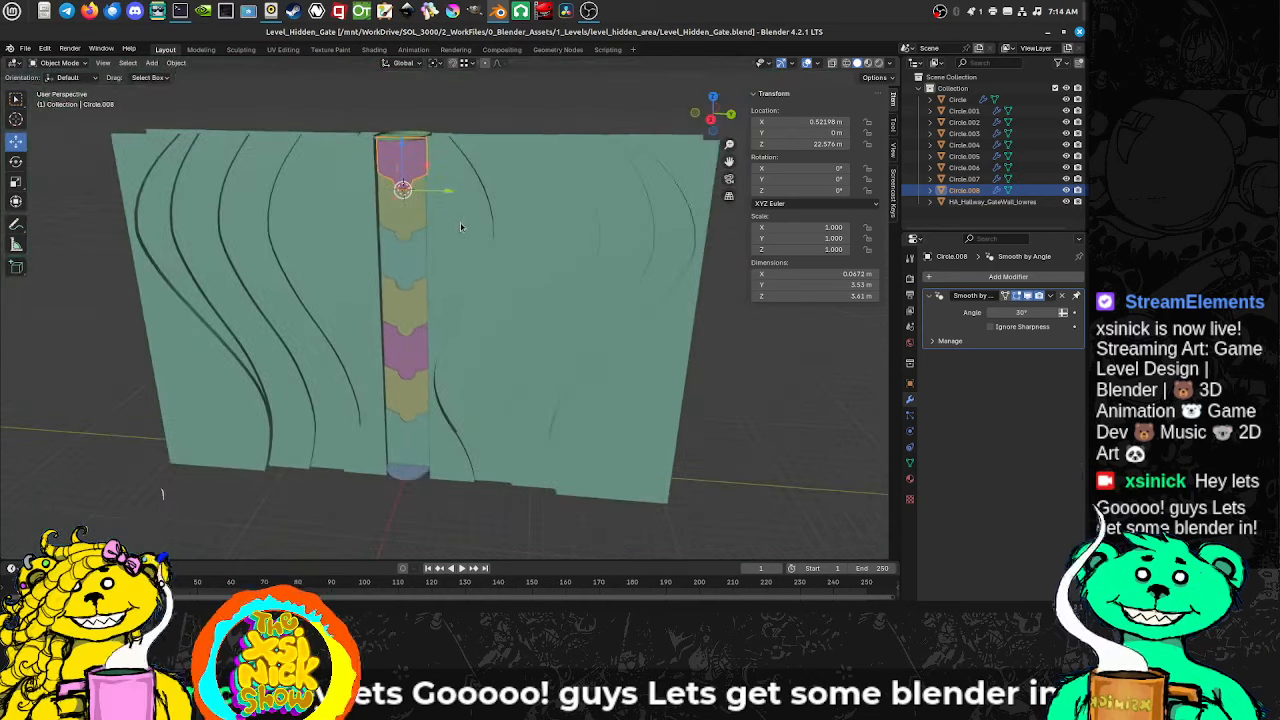
middle_click_drag(470, 256, 534, 341)
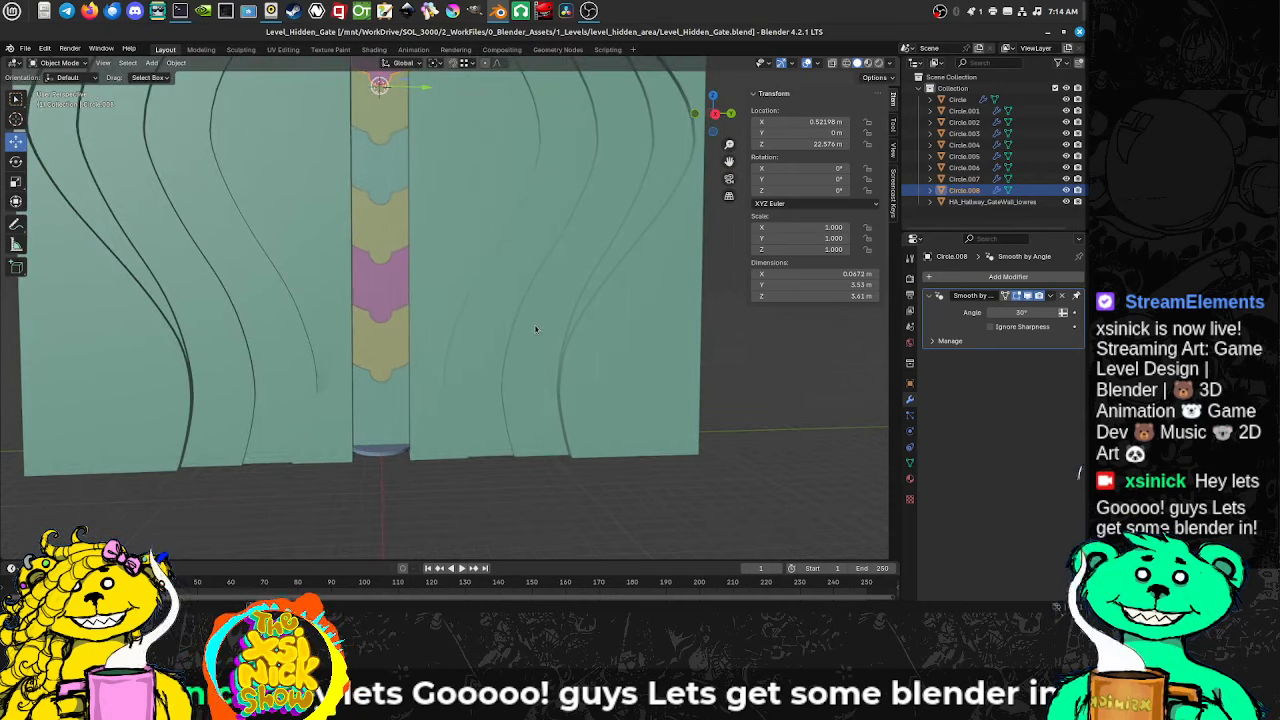
middle_click_drag(446, 406, 434, 366)
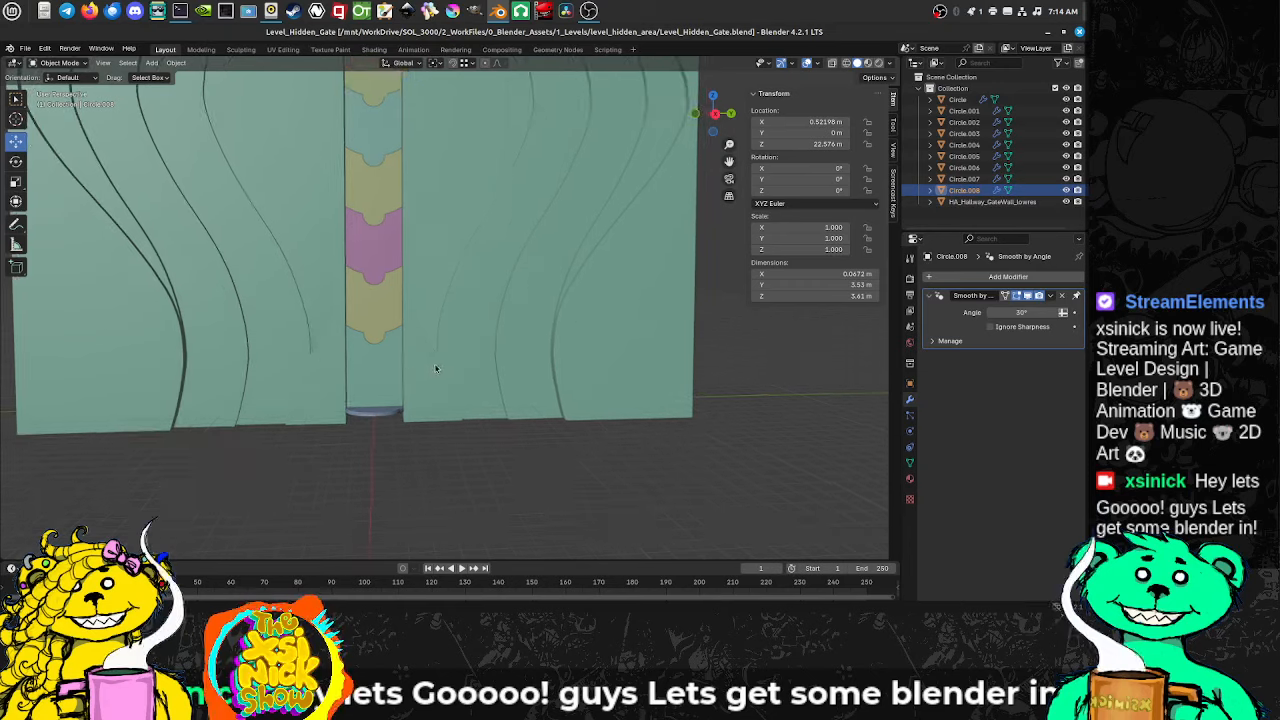
scroll(360, 271, "up", 2)
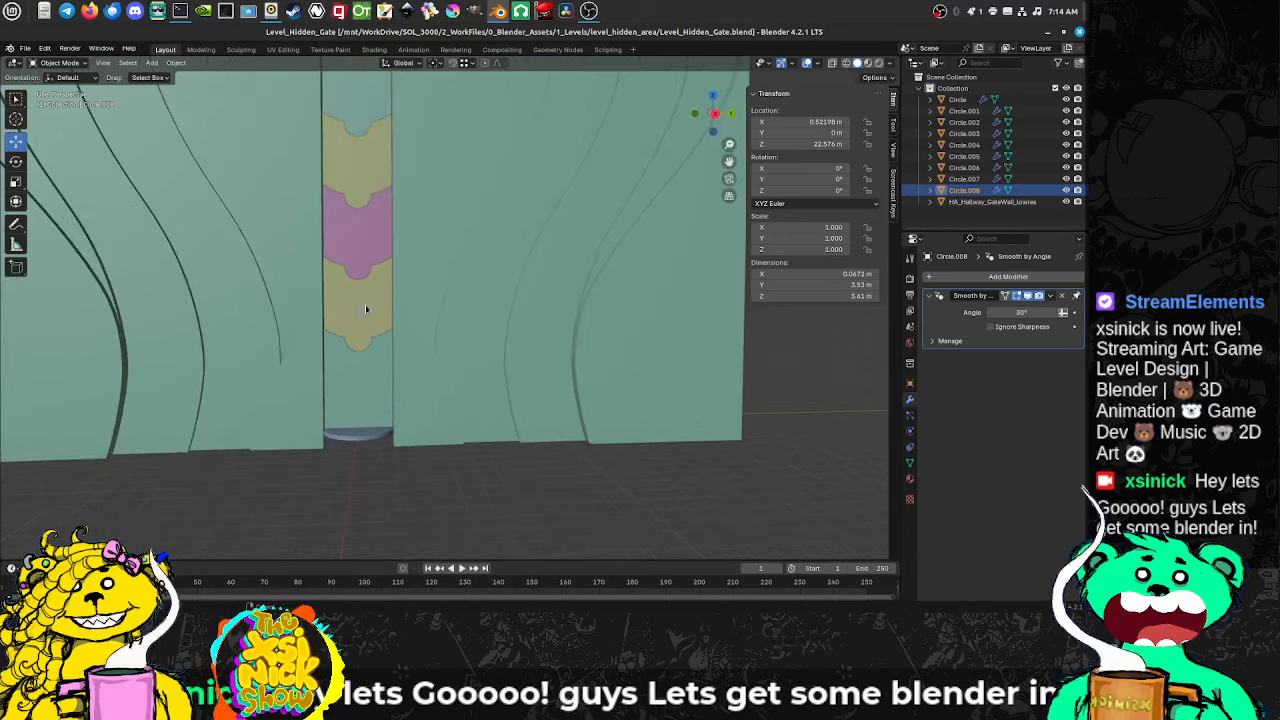
left_click(365, 305)
mouse_move(428, 348)
middle_mouse_down()
mouse_move(385, 390)
mouse_move(420, 431)
mouse_move(418, 348)
middle_mouse_up()
scroll(418, 431, "up", 3)
mouse_move(382, 400)
middle_mouse_down()
mouse_move(421, 404)
mouse_move(376, 411)
mouse_move(387, 384)
mouse_move(371, 399)
middle_mouse_up()
left_click(347, 391)
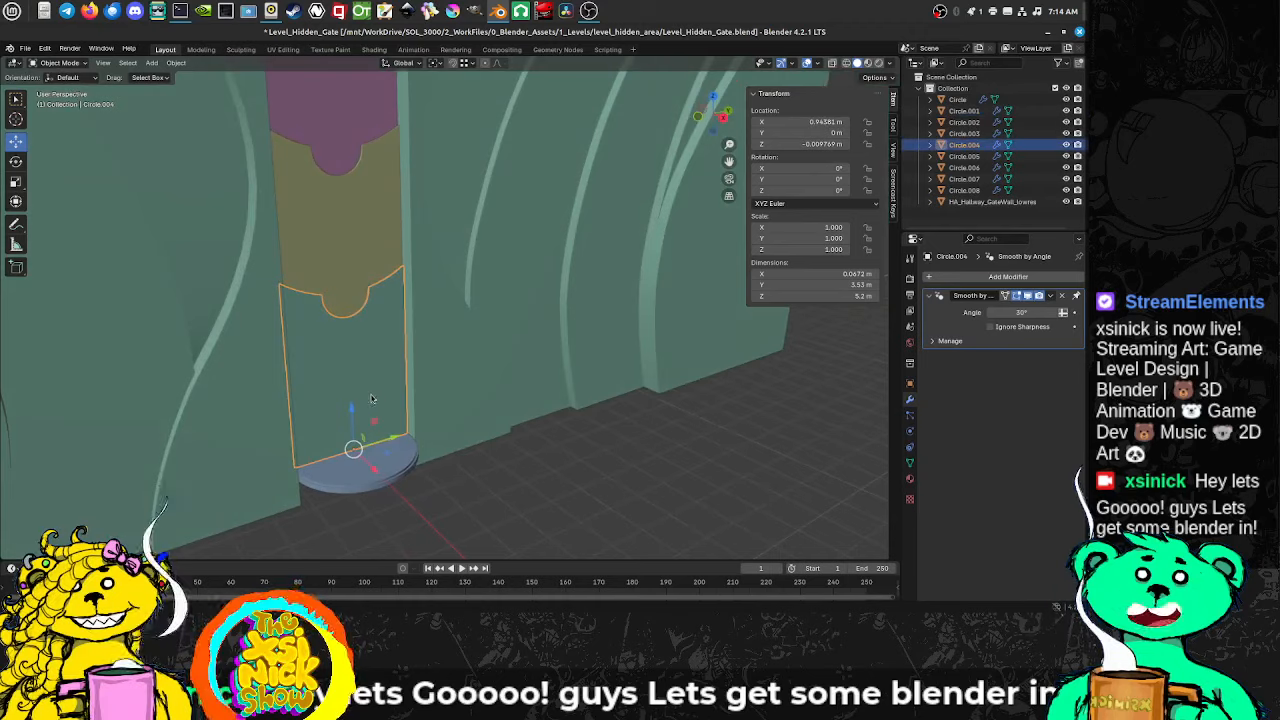
key("shift+d")
right_click(410, 360)
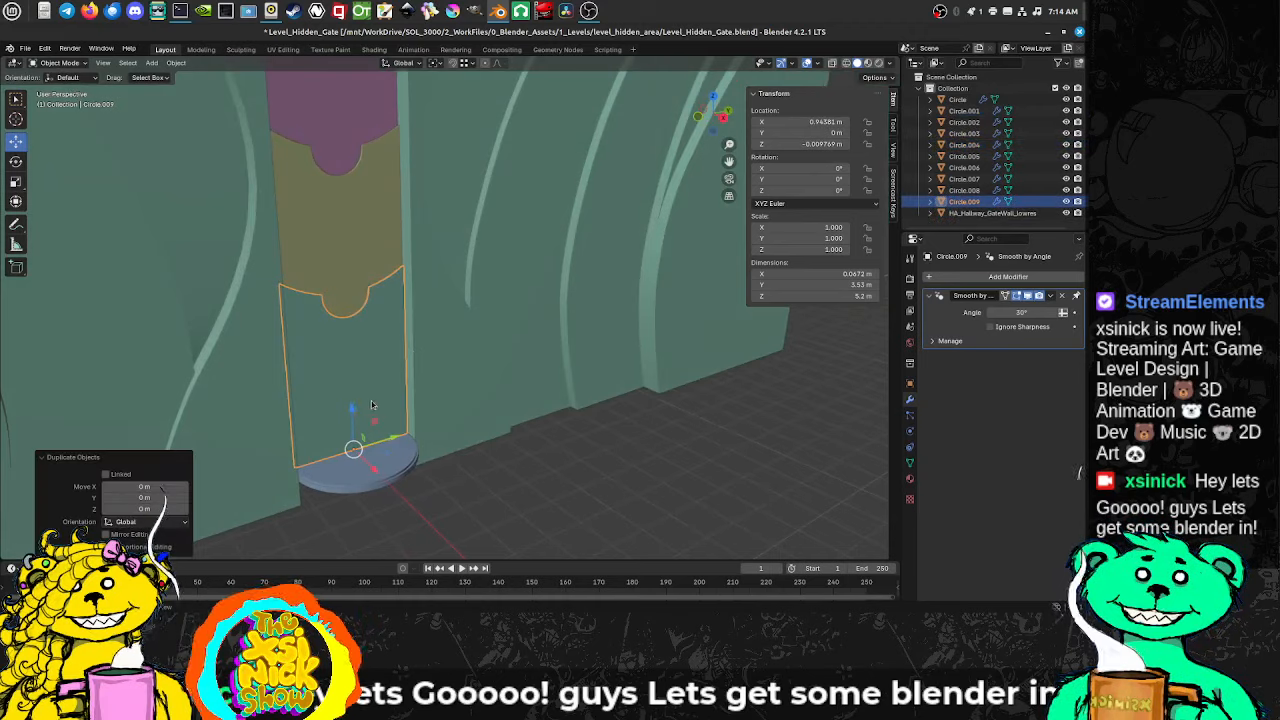
Step: Move the duplicated panel outward about 0.072 m along the X axis, in front of the original
middle_click_drag(372, 405, 403, 346)
scroll(389, 397, "up", 4)
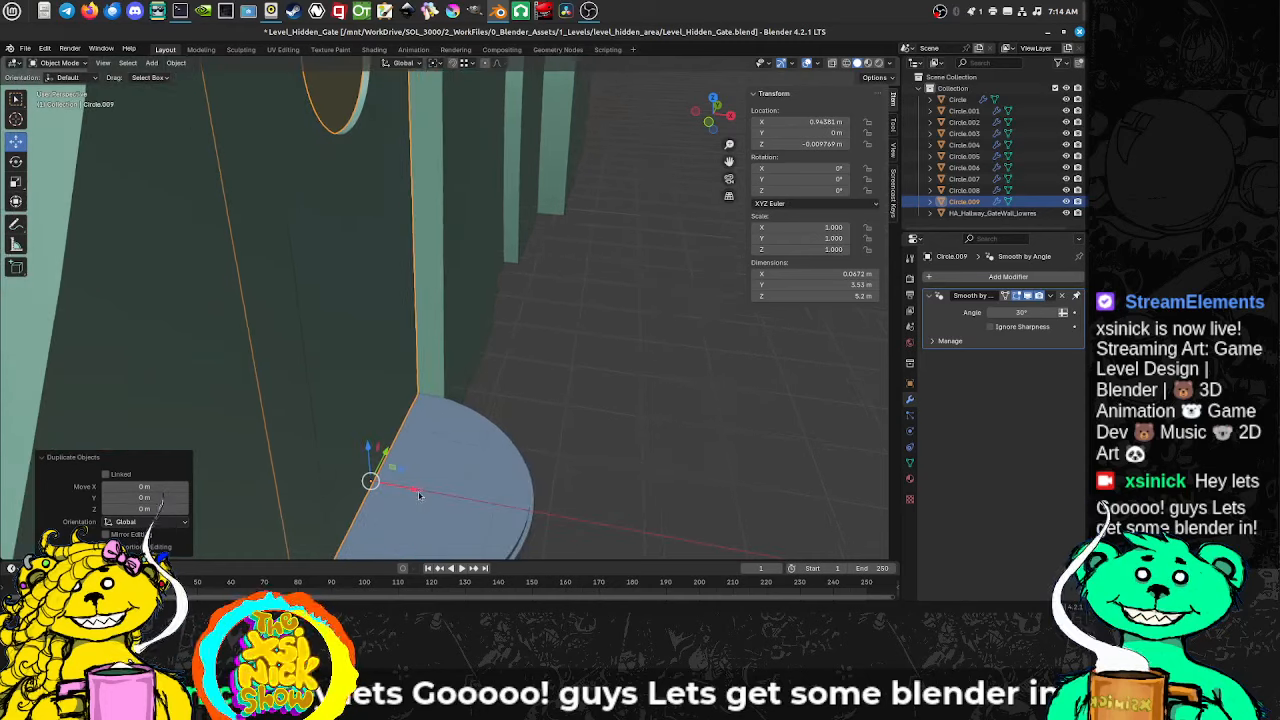
key("g")
key("x")
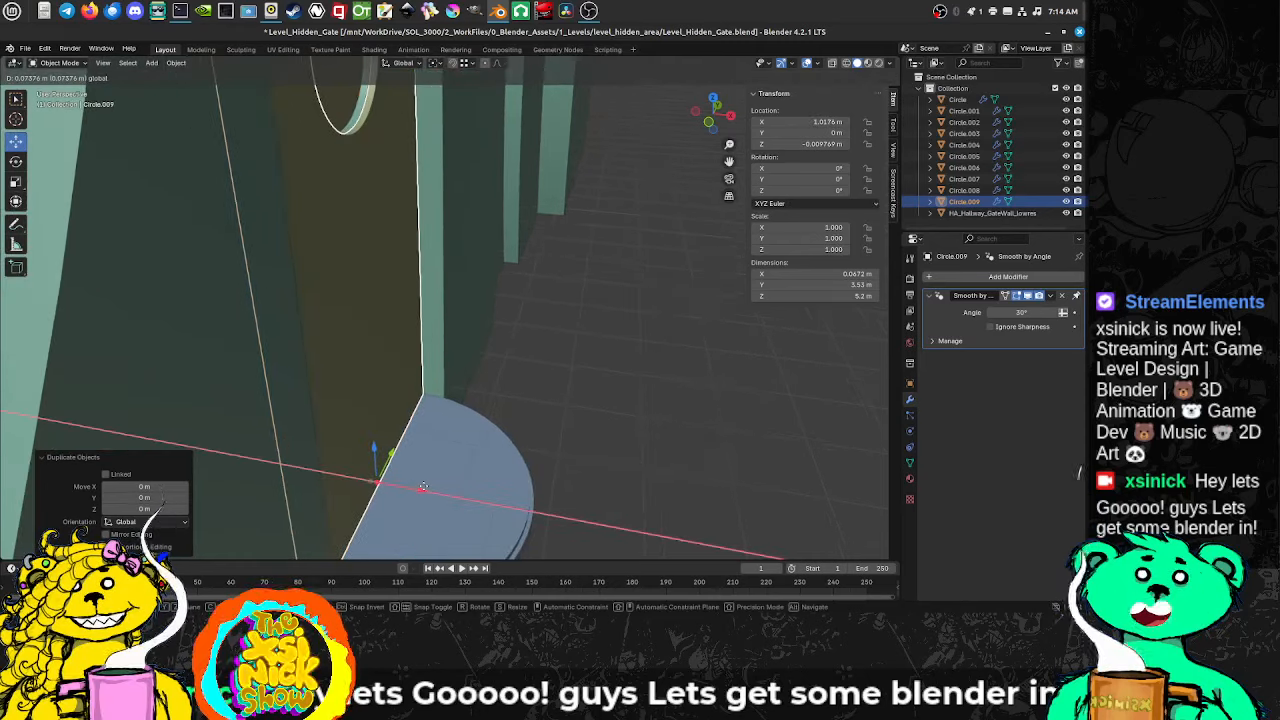
left_click_drag(424, 489, 424, 489)
Step: Move the duplicated panel down about 1.57 m along the Z axis
middle_click_drag(479, 445, 397, 189, "shift")
scroll(437, 272, "down", 4)
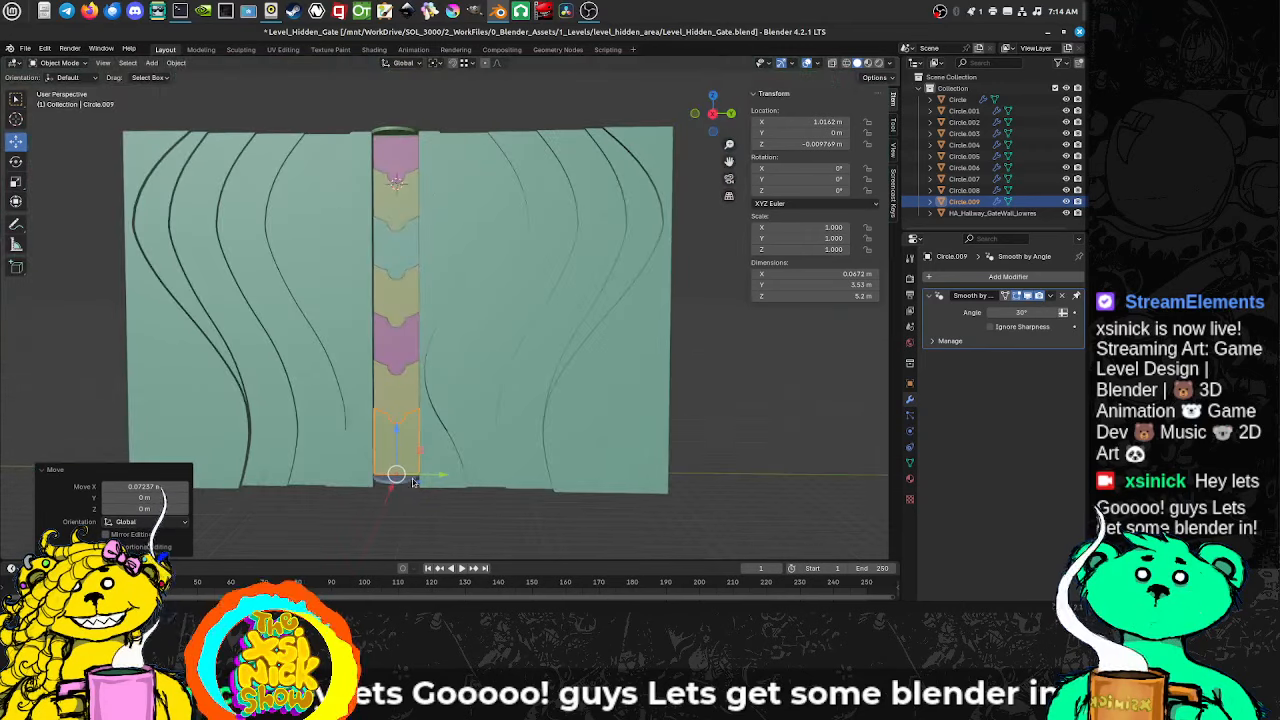
scroll(418, 438, "up", 3)
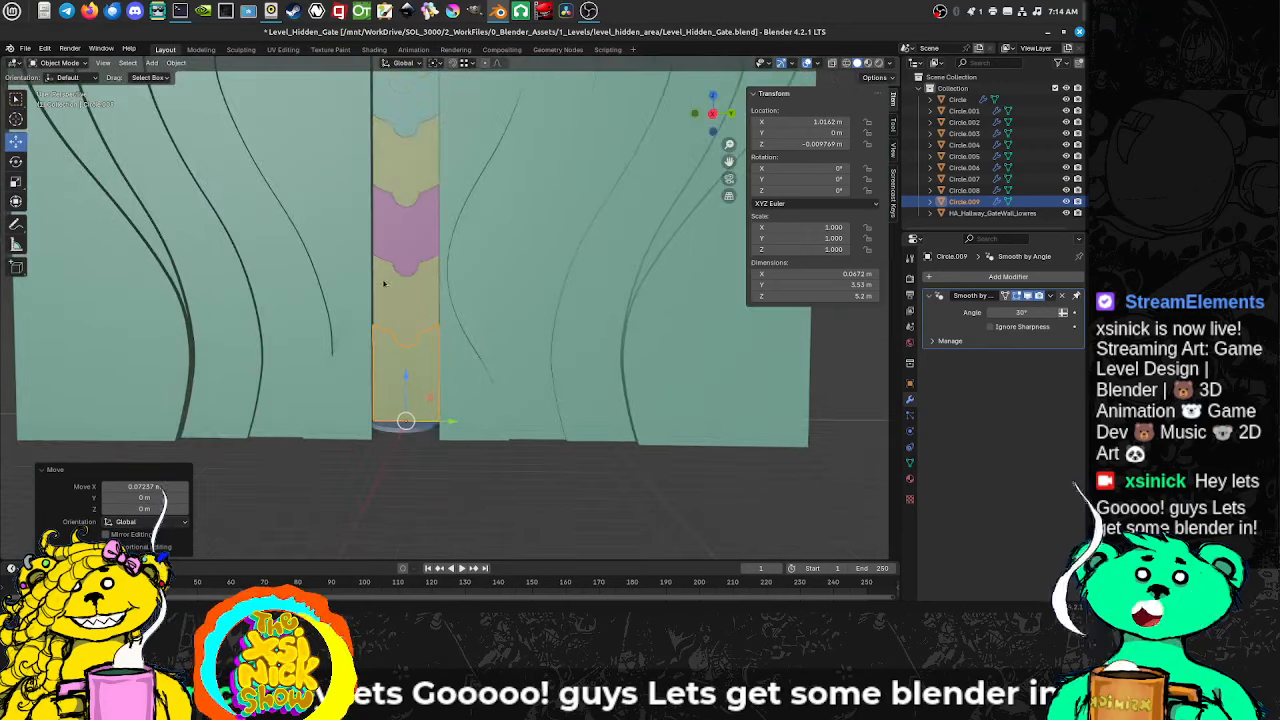
middle_click_drag(456, 328, 443, 358, "shift")
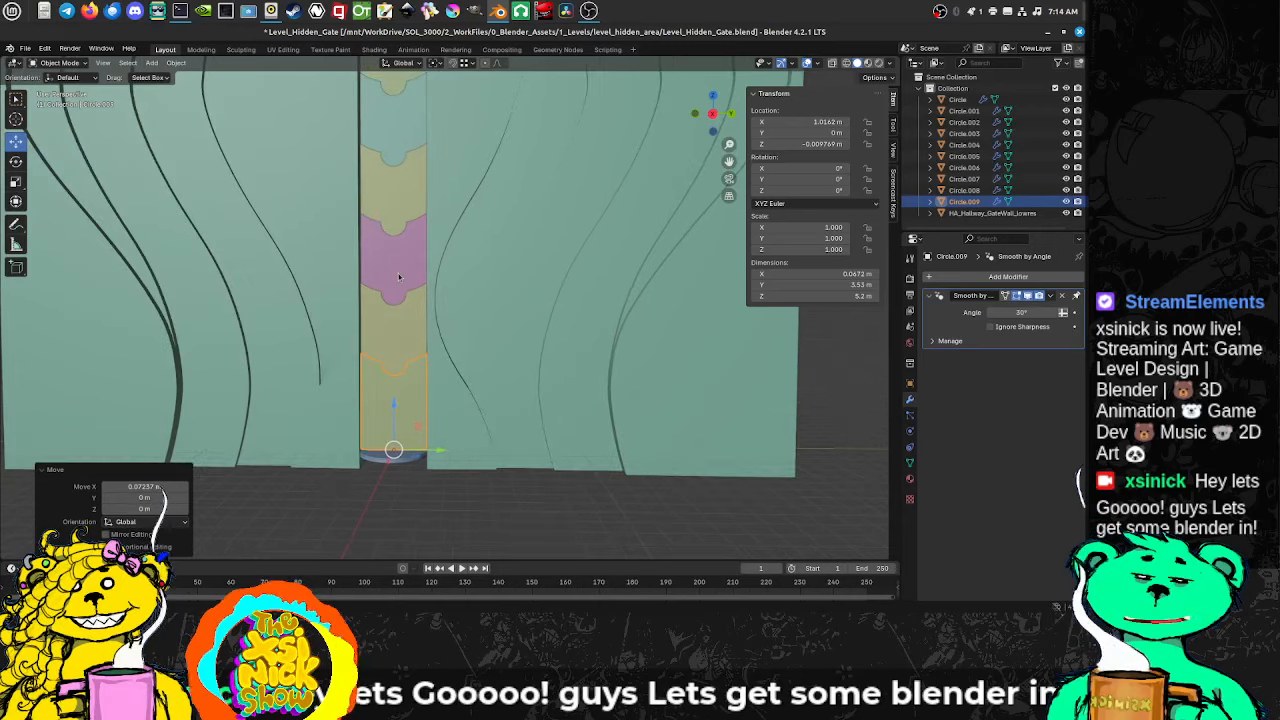
scroll(392, 278, "up", 1)
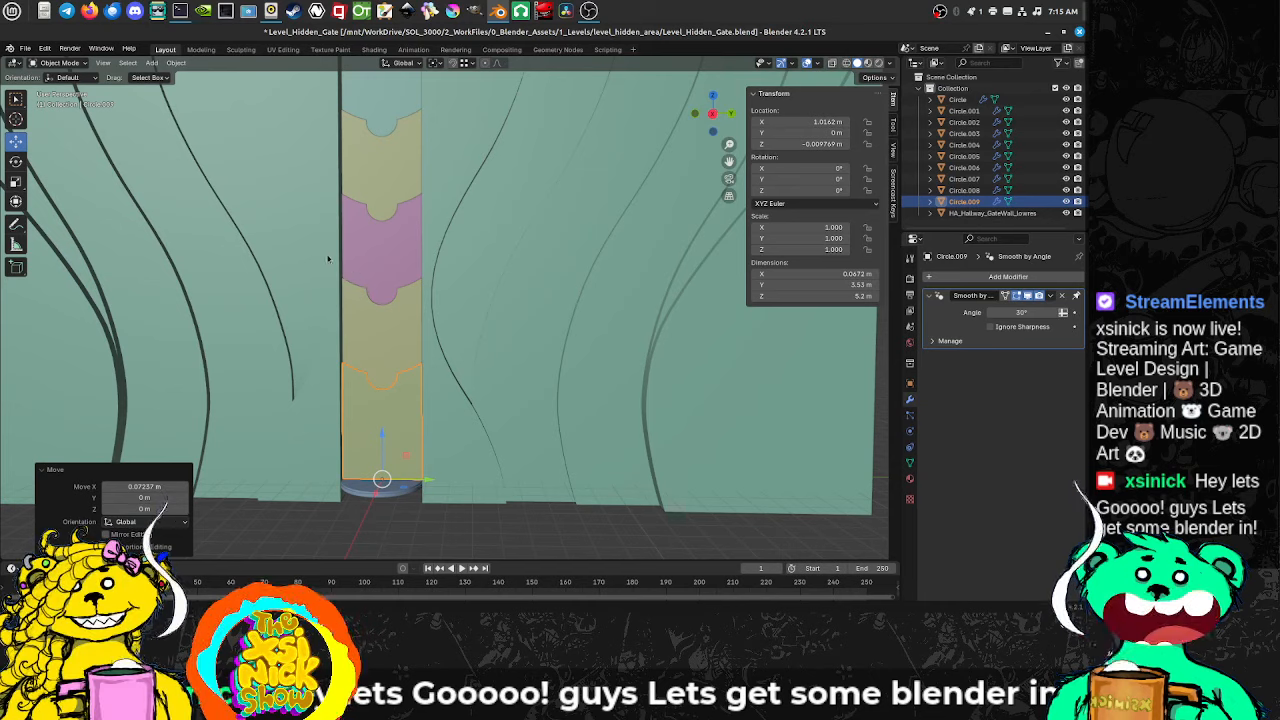
scroll(360, 300, "up", 4)
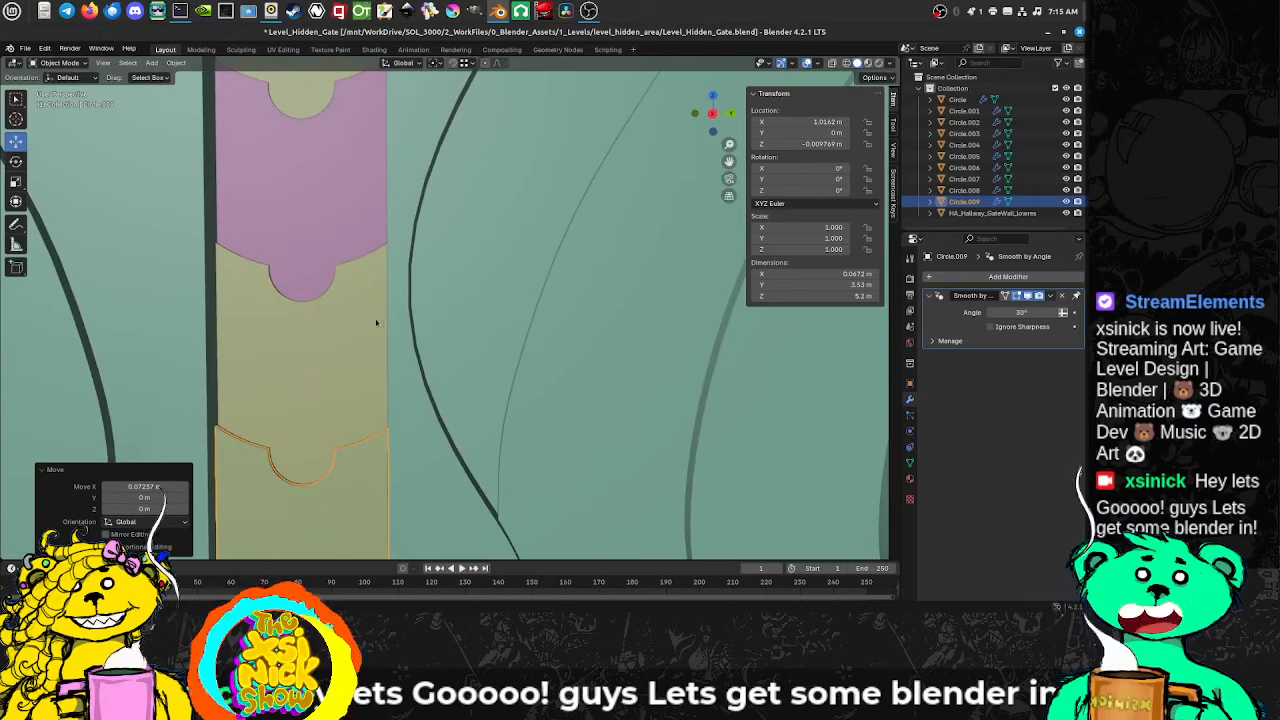
middle_click_drag(376, 322, 433, 313)
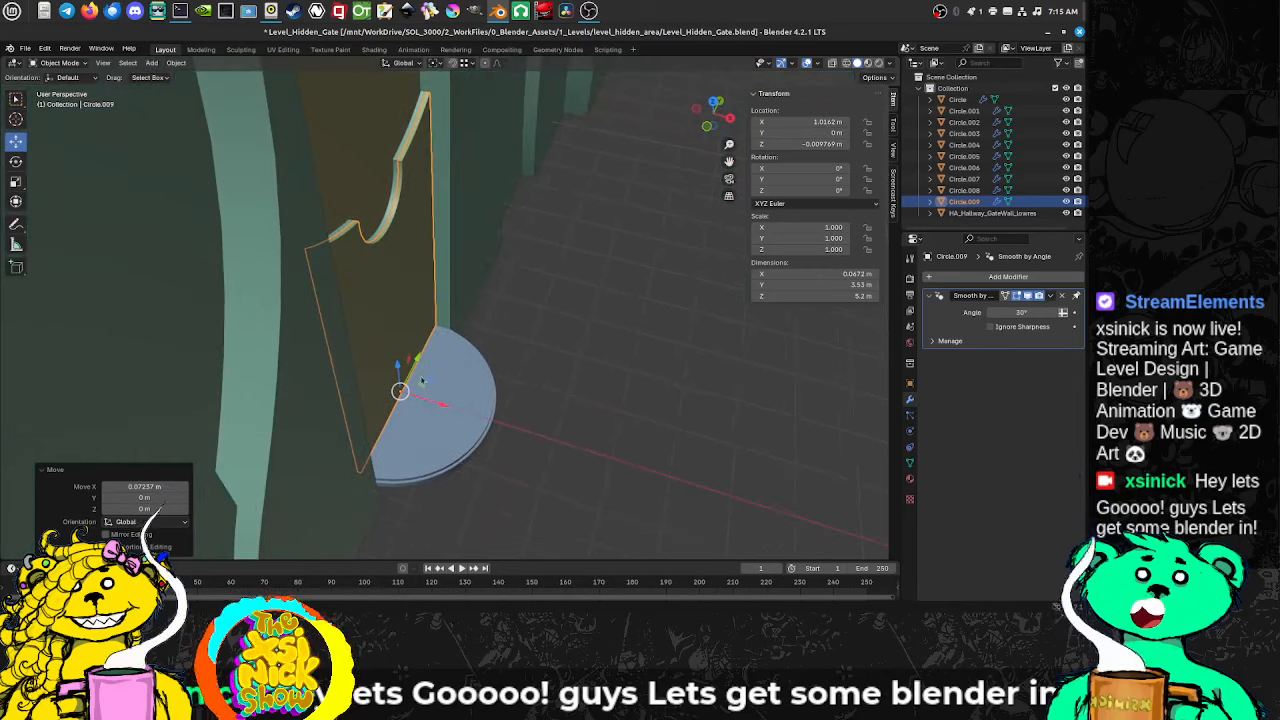
scroll(443, 393, "up", 3)
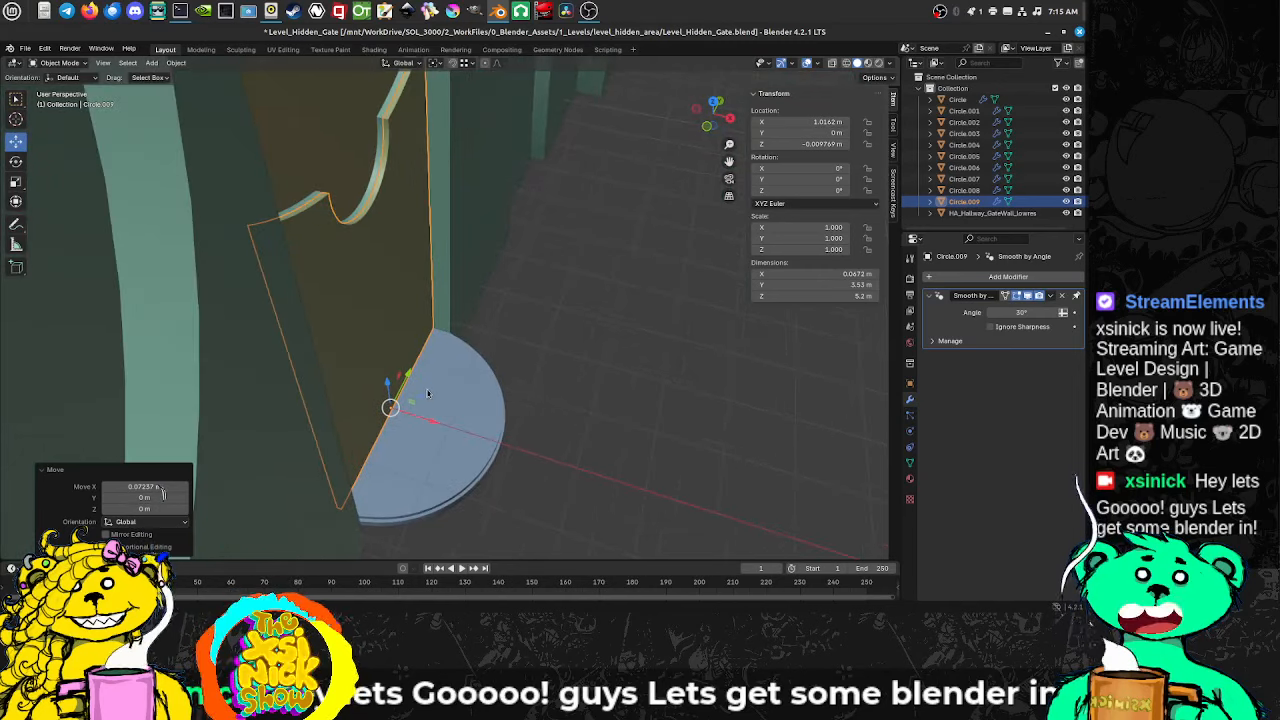
middle_click_drag(429, 402, 430, 401)
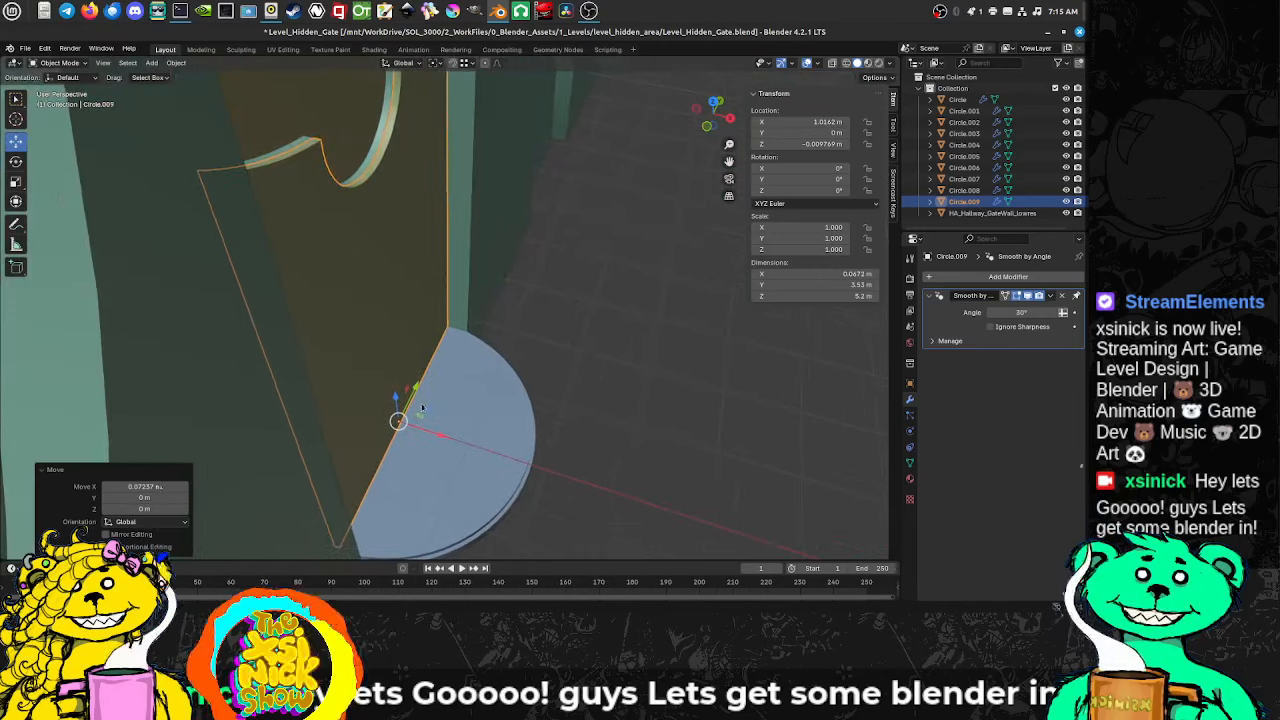
key("g")
key("z")
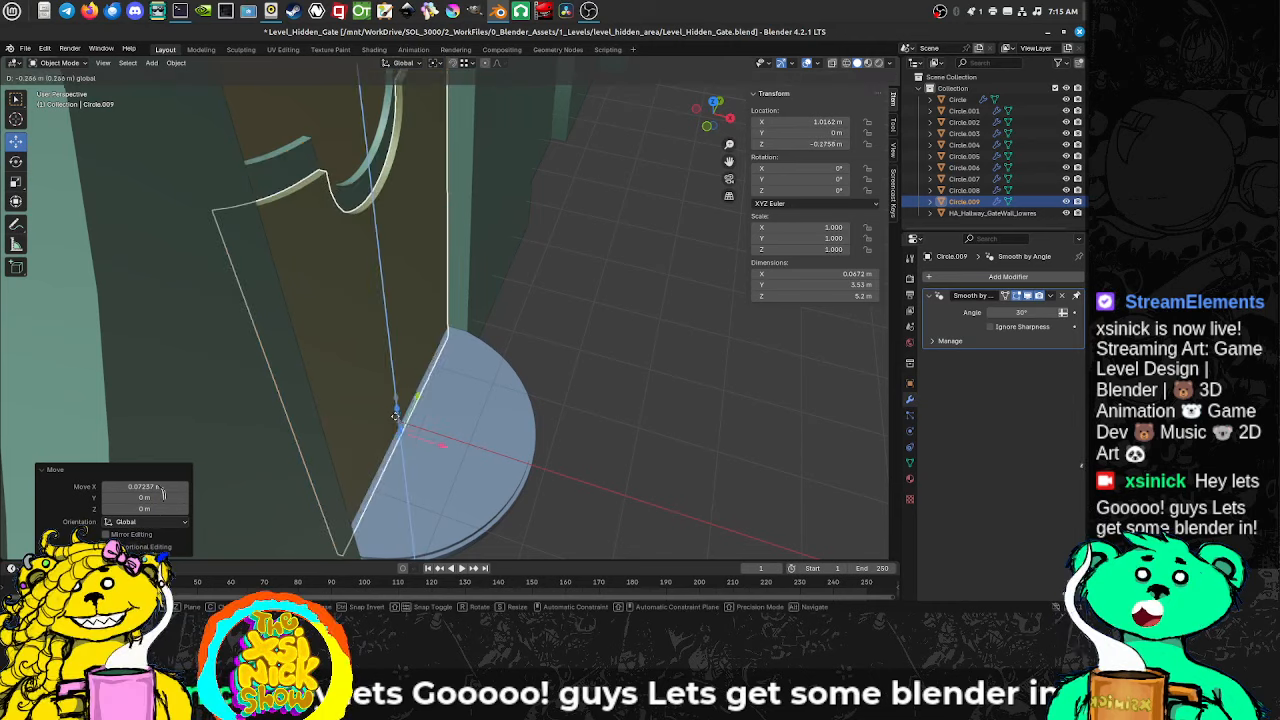
left_click_drag(401, 438, 404, 458)
Step: Lower the duplicated panel another 1.69 m or so along Z, to a height of about -3.27 m
middle_click_drag(484, 438, 383, 368)
scroll(383, 368, "down", 2)
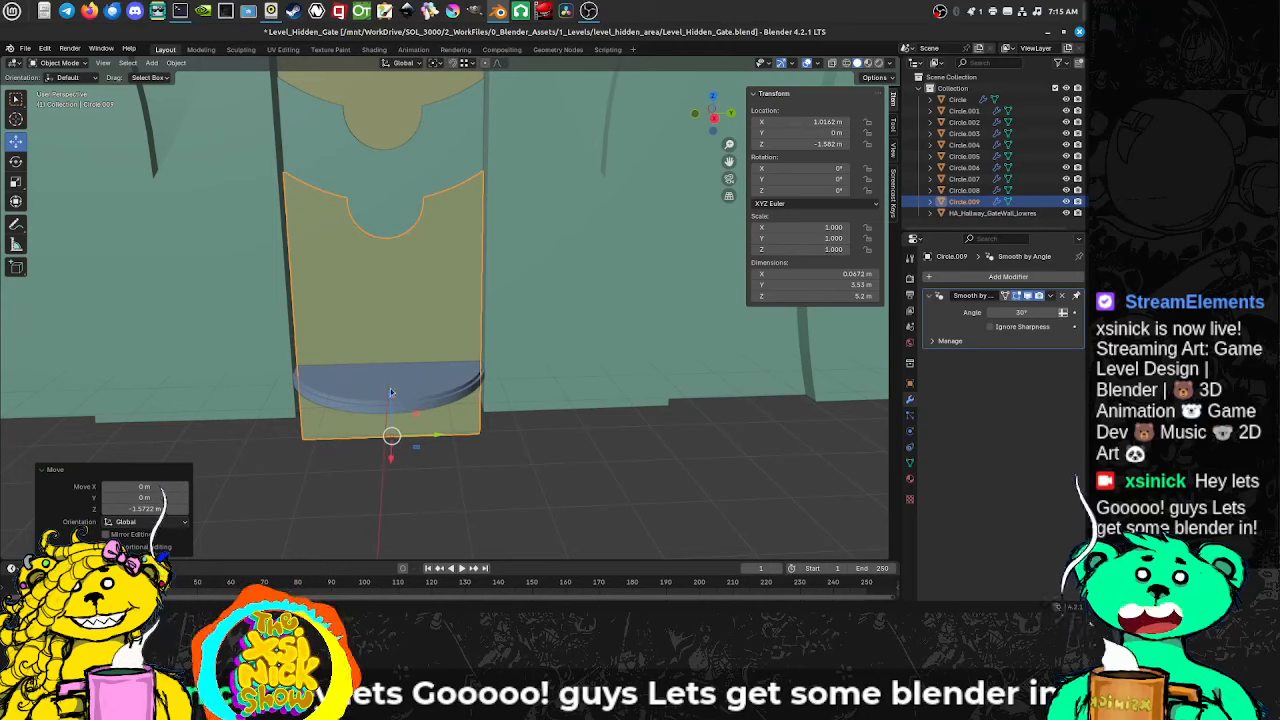
left_click_drag(391, 392, 395, 466)
Step: Enable the wireframe overlay on all objects in the viewport
middle_click_drag(456, 450, 456, 387)
scroll(427, 392, "down", 3)
scroll(428, 392, "down", 5)
scroll(455, 387, "up", 5)
scroll(439, 330, "up", 4)
scroll(454, 315, "down", 1)
scroll(427, 283, "down", 2)
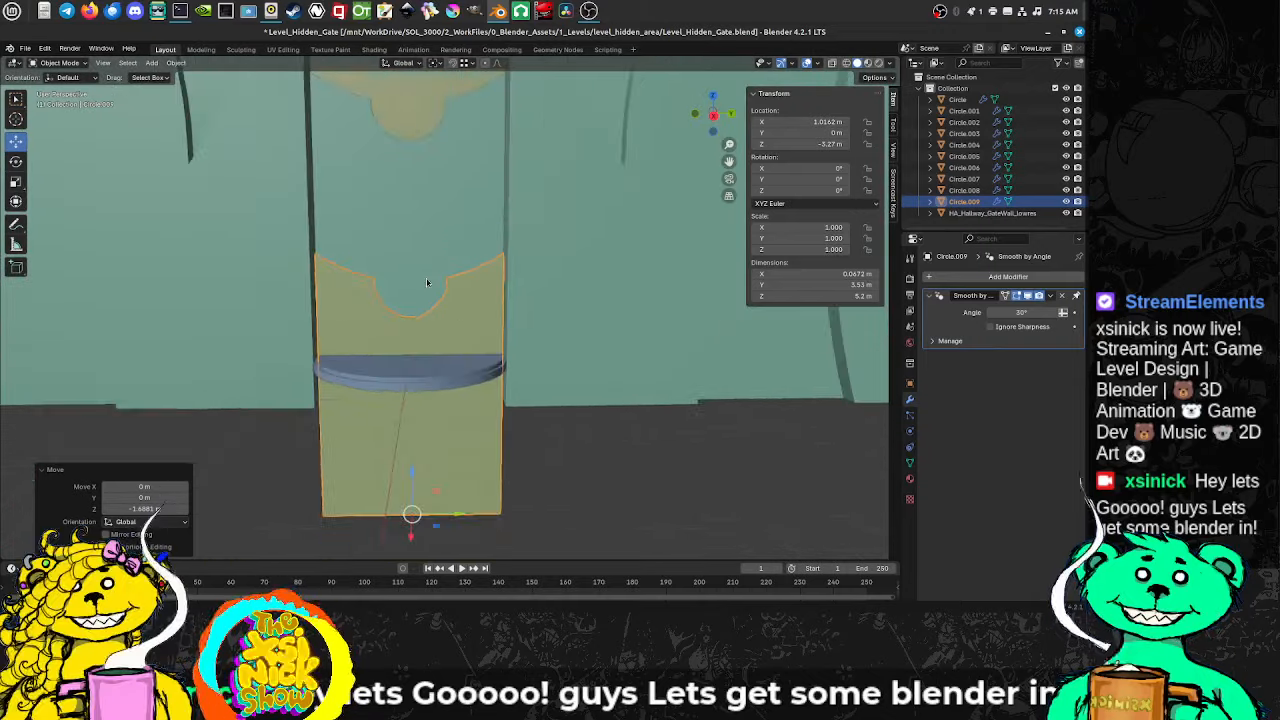
left_click(817, 63)
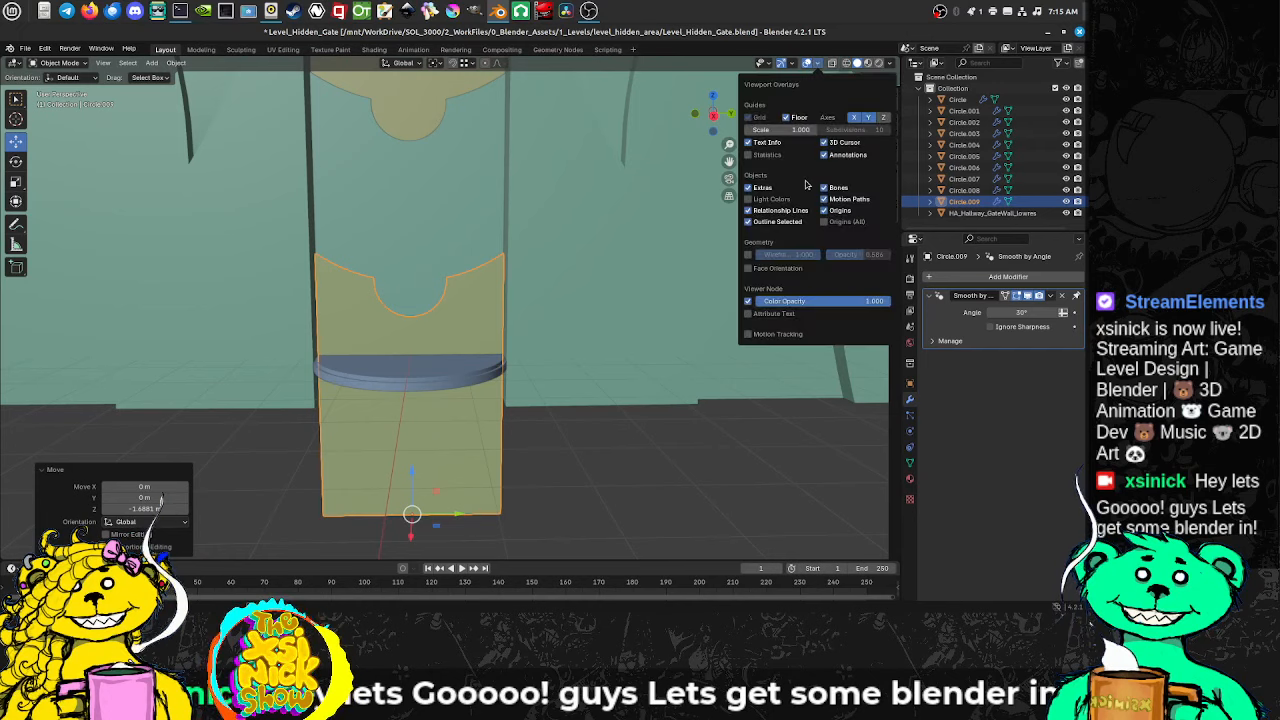
left_click(749, 254)
Step: Shift the duplicated panel slightly further down along Z through the rounded base
middle_click_drag(311, 310, 333, 310)
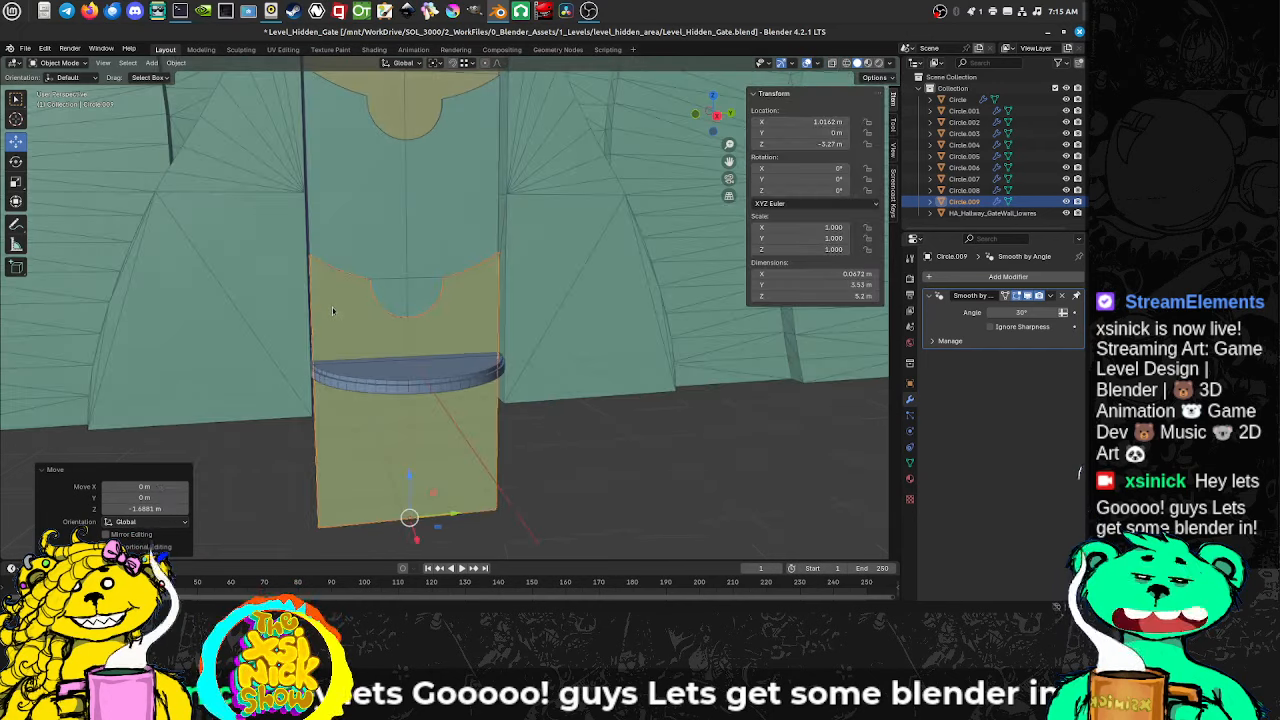
middle_click_drag(388, 237, 389, 306, "shift")
middle_click_drag(402, 377, 417, 320, "shift")
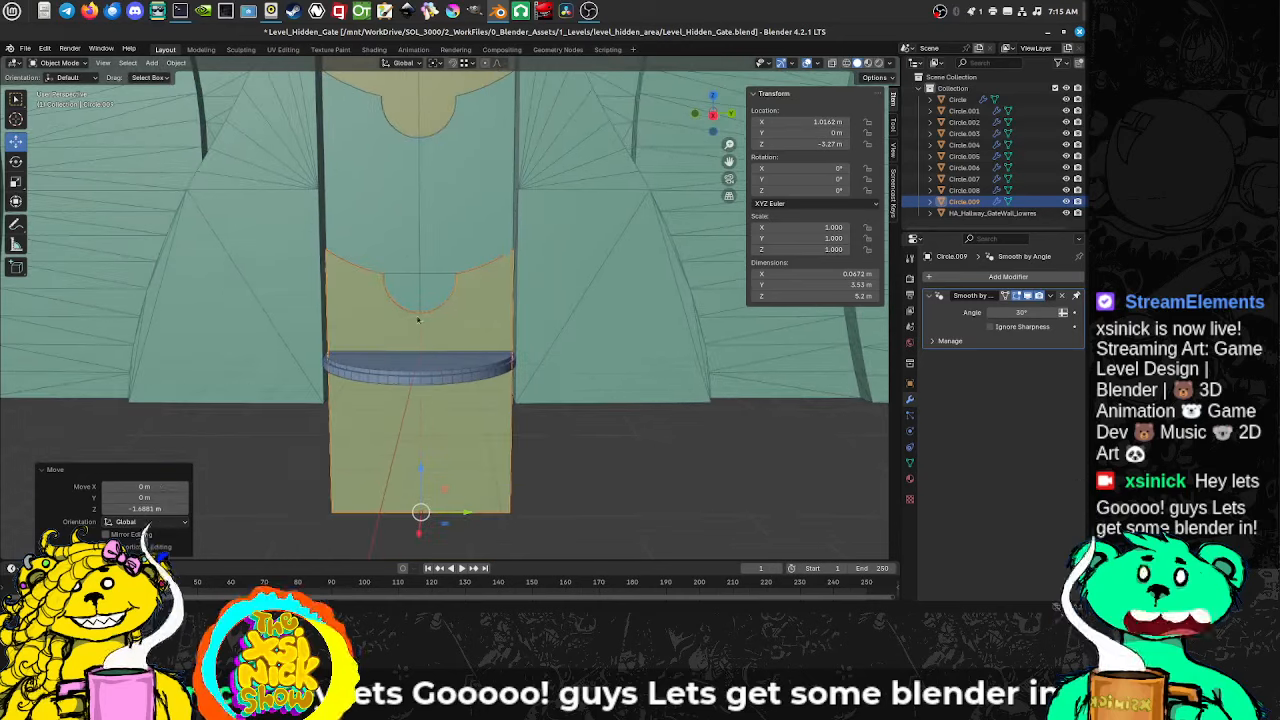
left_click_drag(419, 477, 412, 490)
Step: Select the rounded base at the foot of the column, enter Edit Mode and view it from the top
scroll(361, 323, "down", 4)
middle_click_drag(361, 323, 453, 336)
scroll(365, 345, "up", 4)
left_click(453, 336)
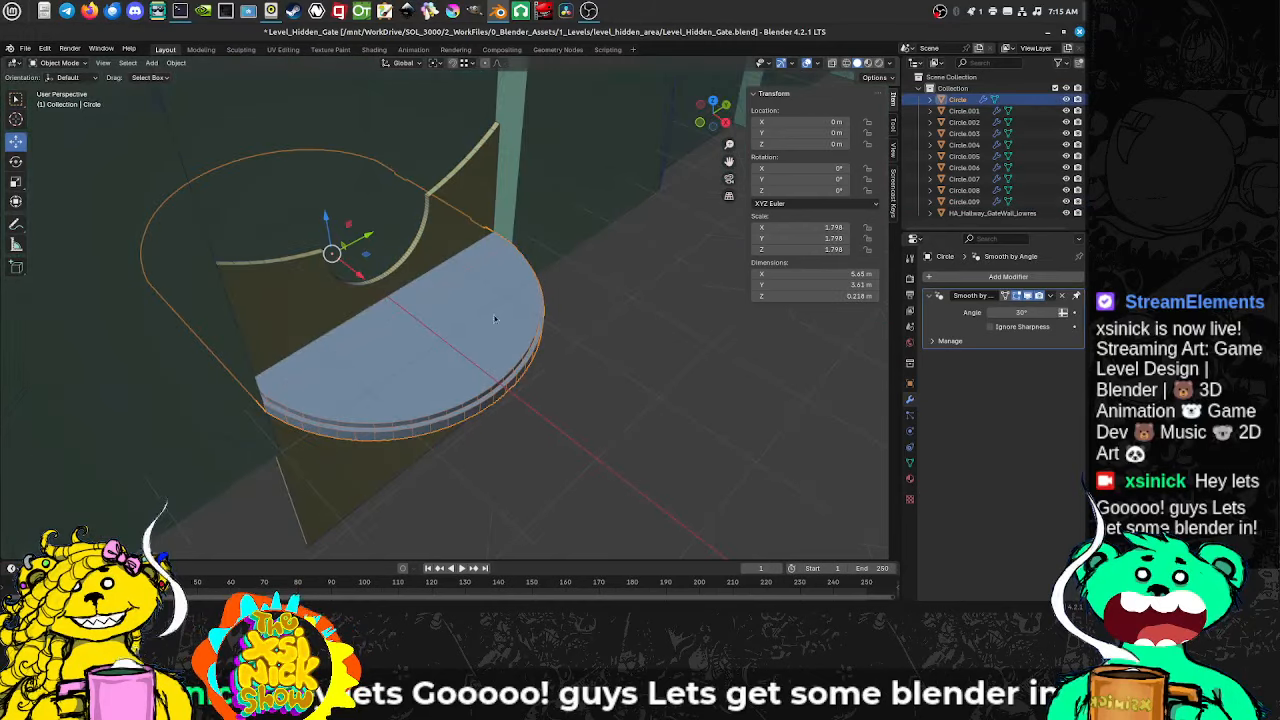
key("Tab")
middle_click_drag(494, 290, 384, 315)
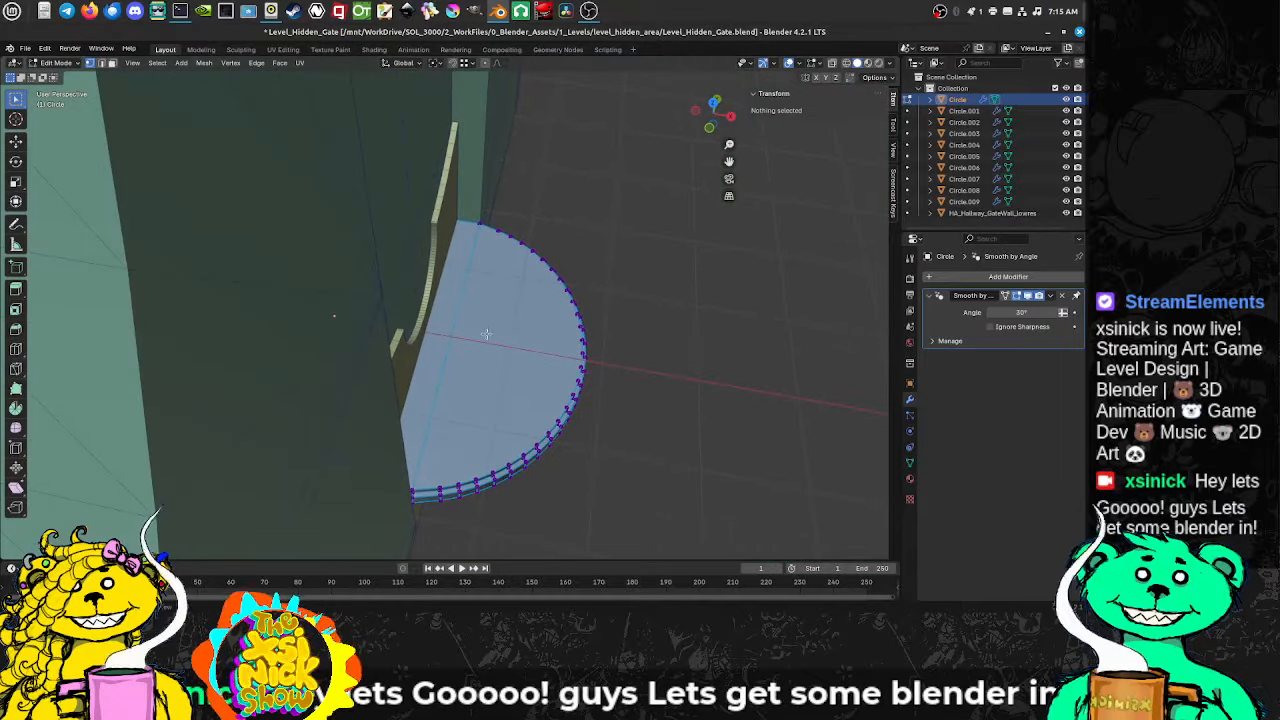
mouse_move(486, 334)
middle_mouse_down()
mouse_move(591, 337)
mouse_move(491, 330)
middle_mouse_up()
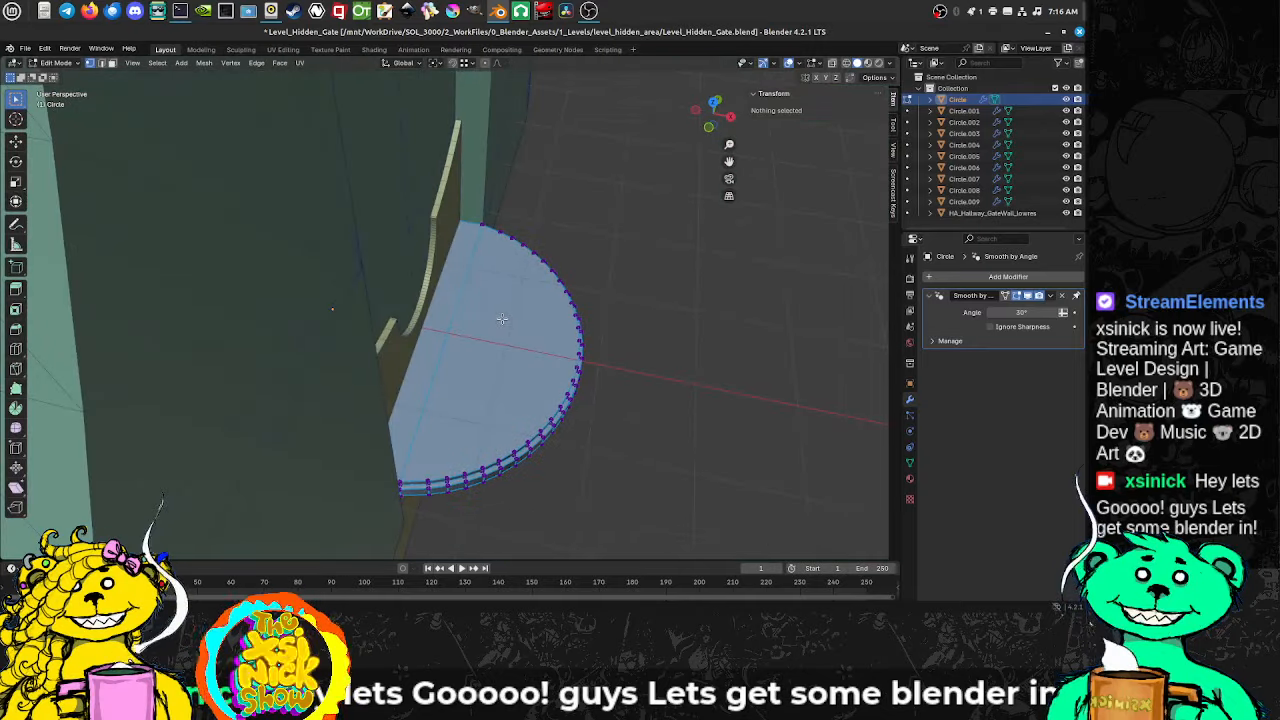
key("KP_7")
middle_click_drag(503, 318, 501, 288, "shift")
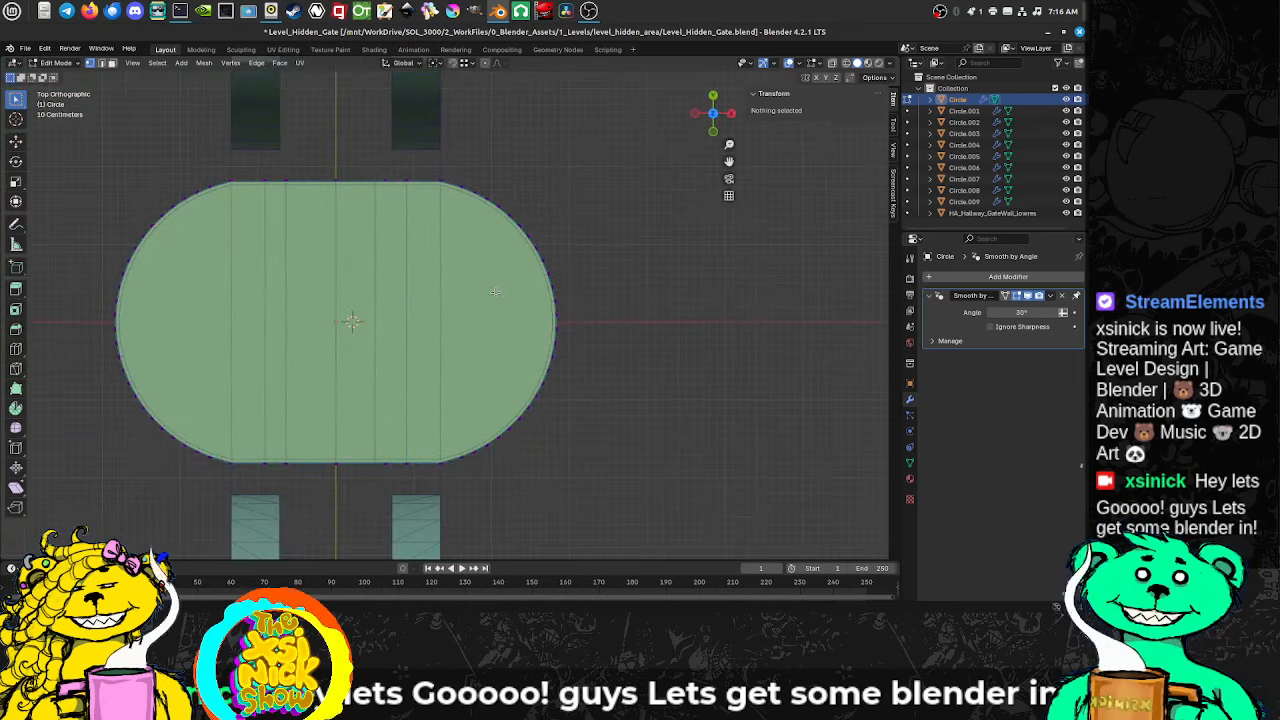
Step: Set the rounded base's mesh to vertex selection and turn on X-ray to reach its hidden vertices
key("Tab")
key("Tab")
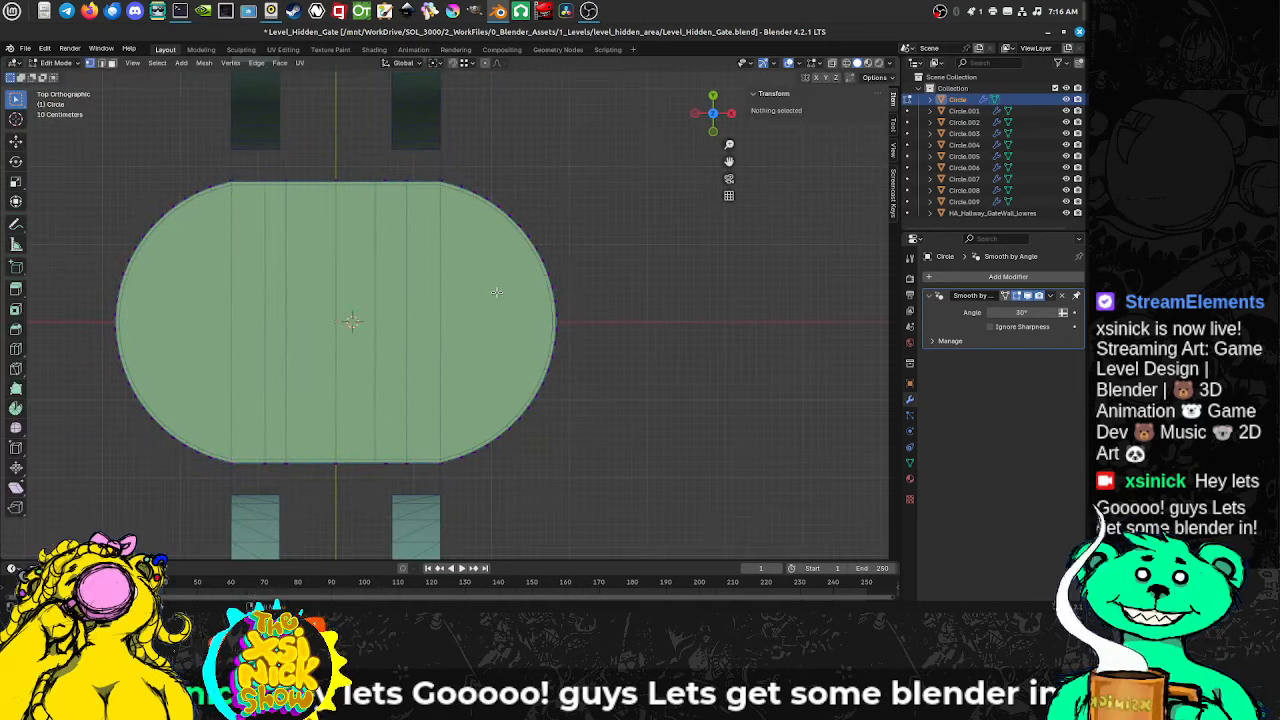
key("ctrl+Tab")
left_click(484, 298)
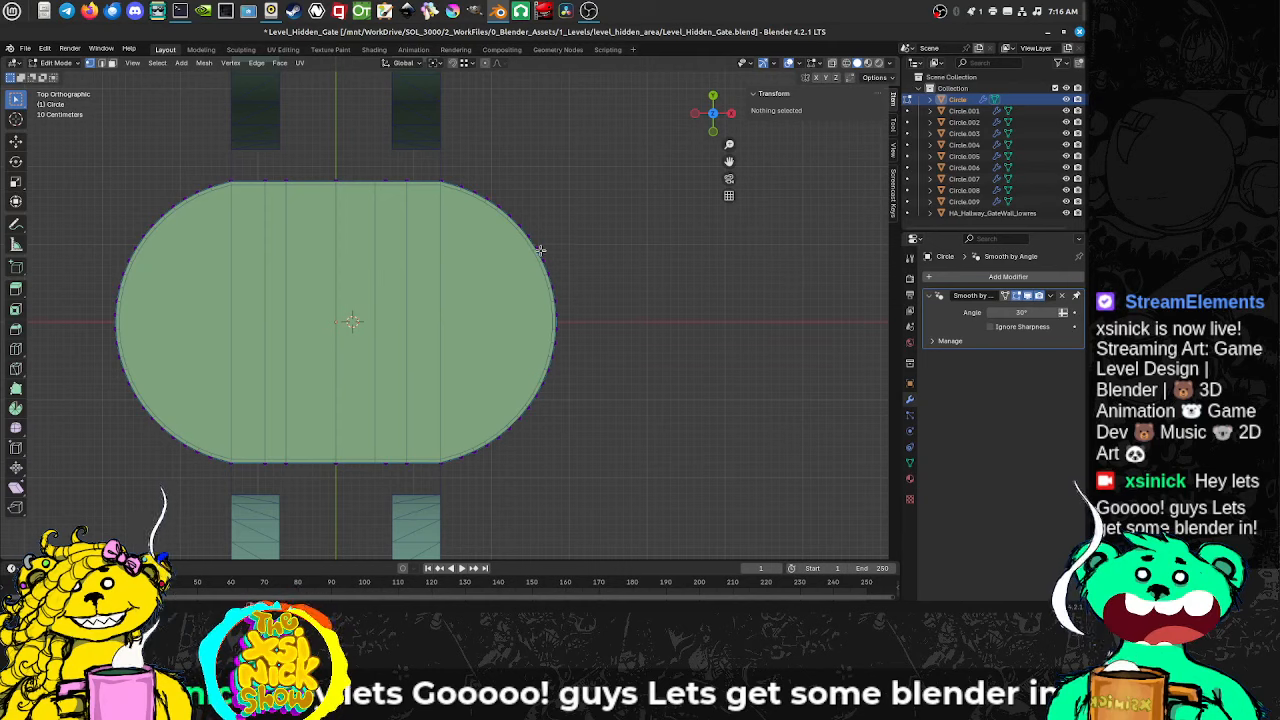
left_click(832, 66)
middle_click_drag(557, 396, 535, 358, "shift")
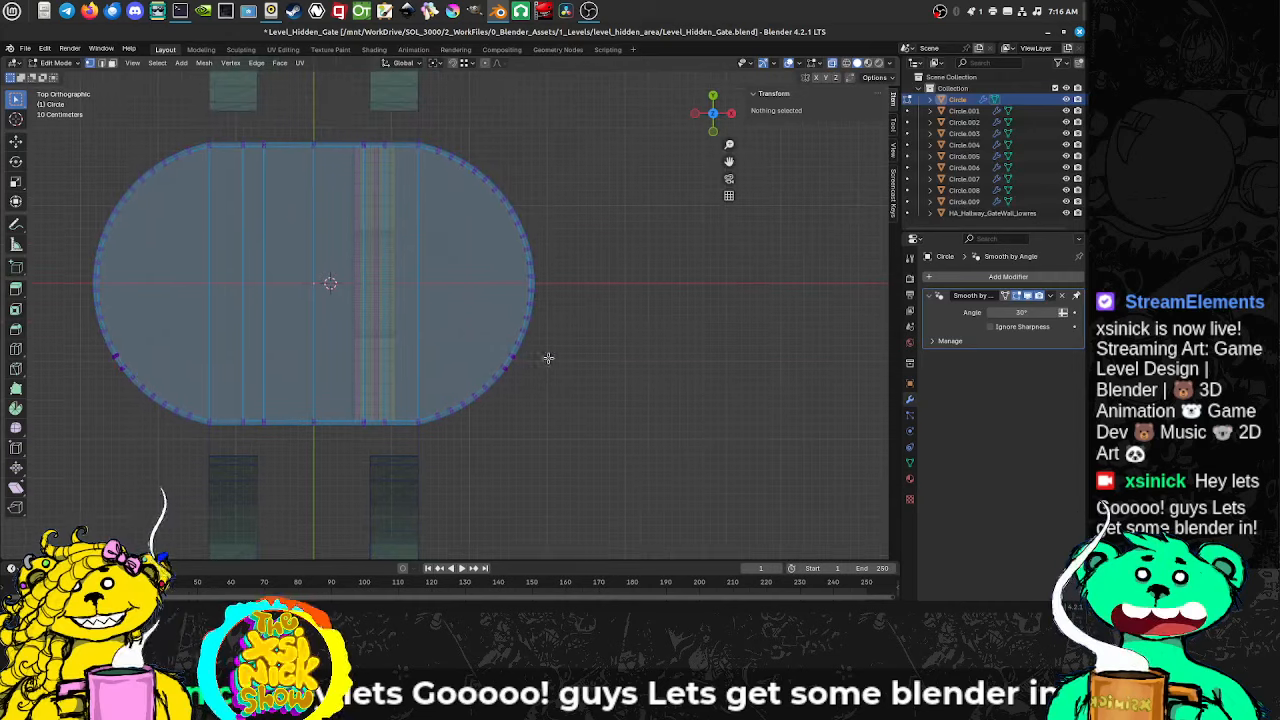
Step: Select the cross-line of vertices nearest the panel's outer face and move it about 0.156 m along X to meet that face
left_click(403, 128)
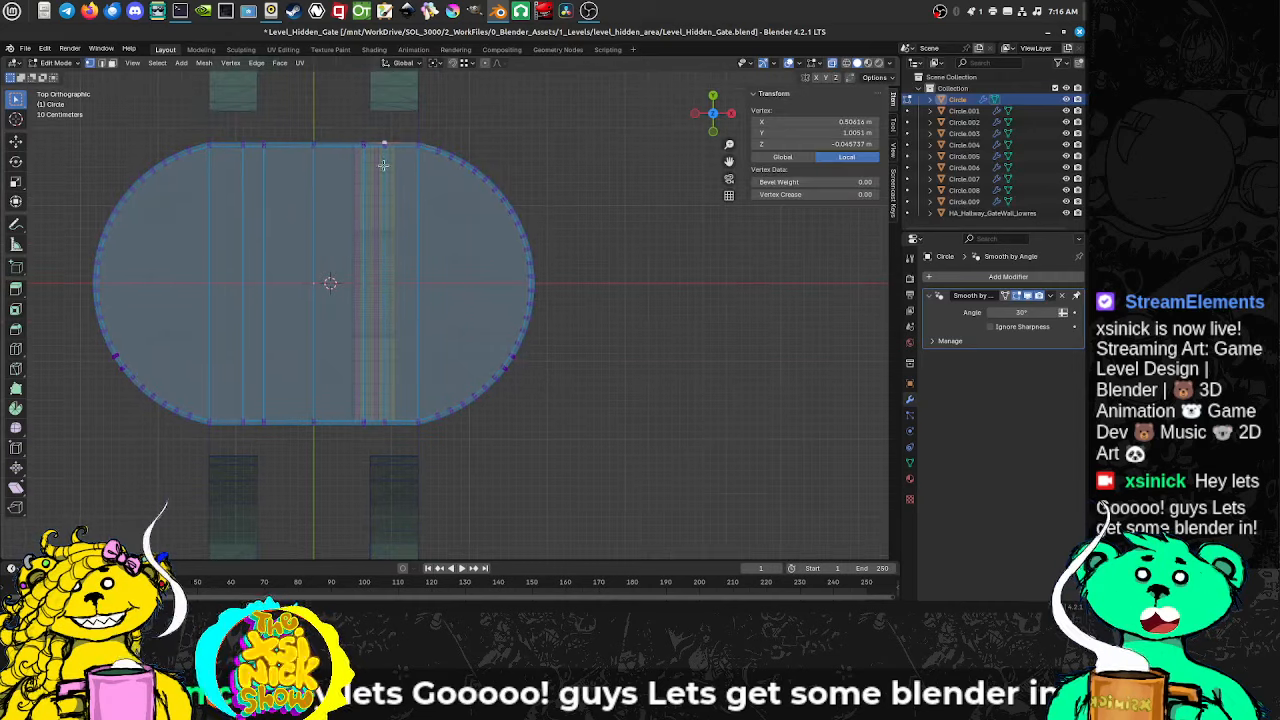
scroll(391, 254, "up", 1)
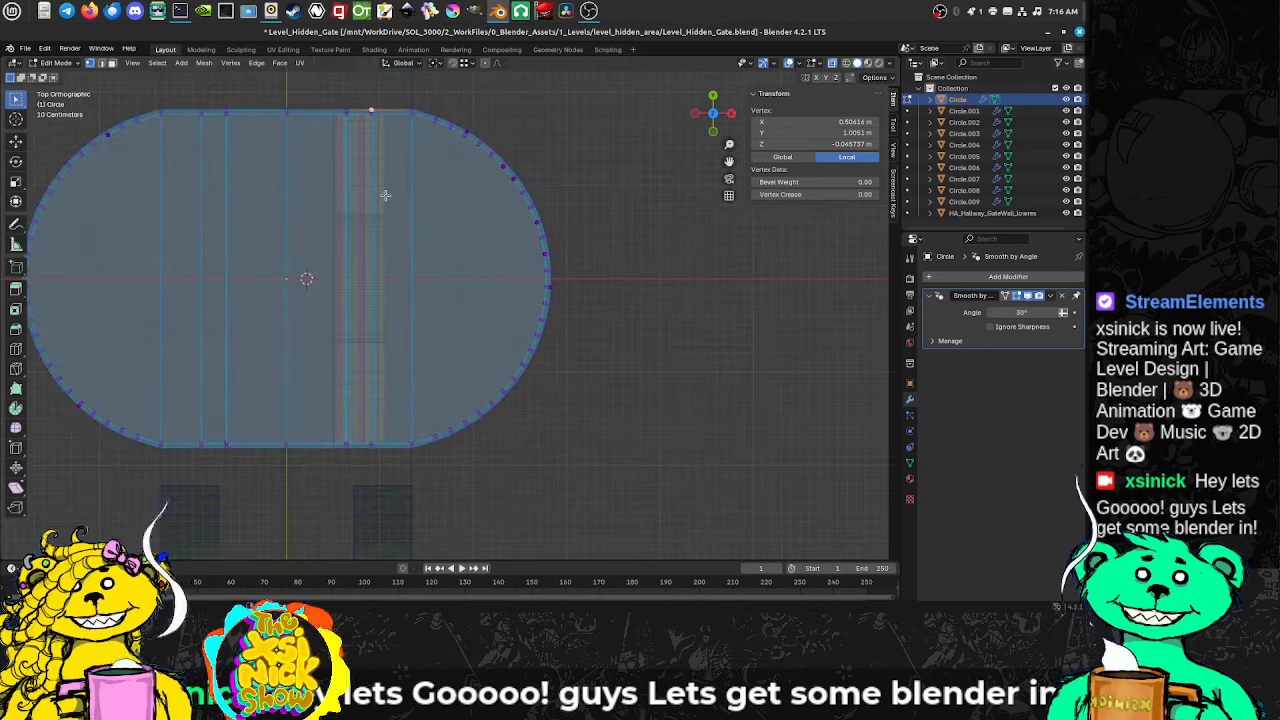
key("b")
left_click_drag(361, 85, 391, 490)
scroll(390, 470, "up", 3)
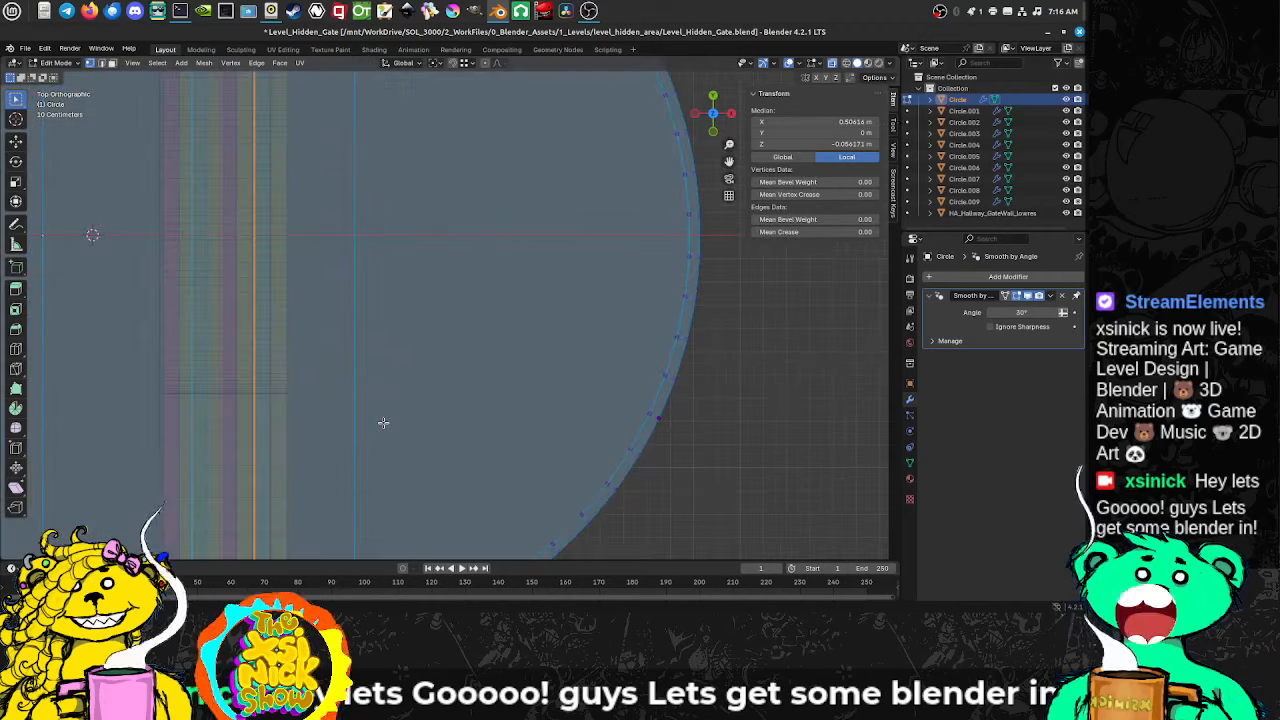
middle_click_drag(297, 423, 320, 400, "shift")
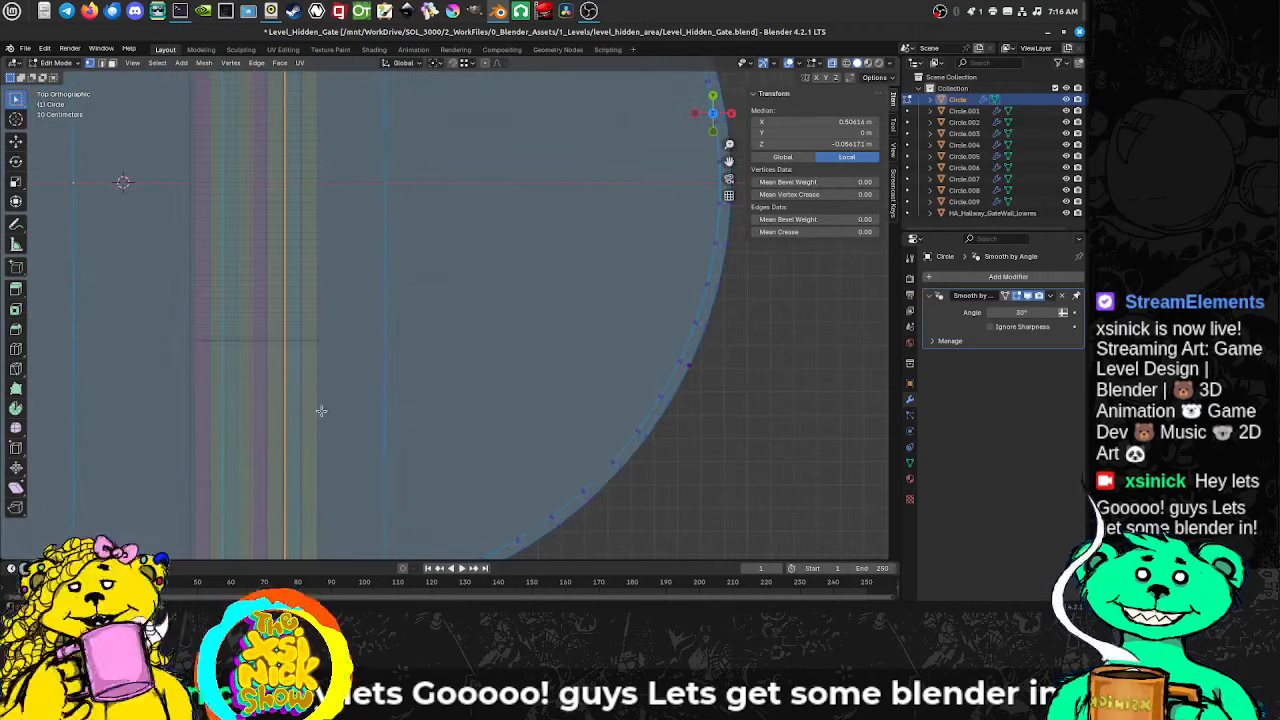
key("g")
key("x")
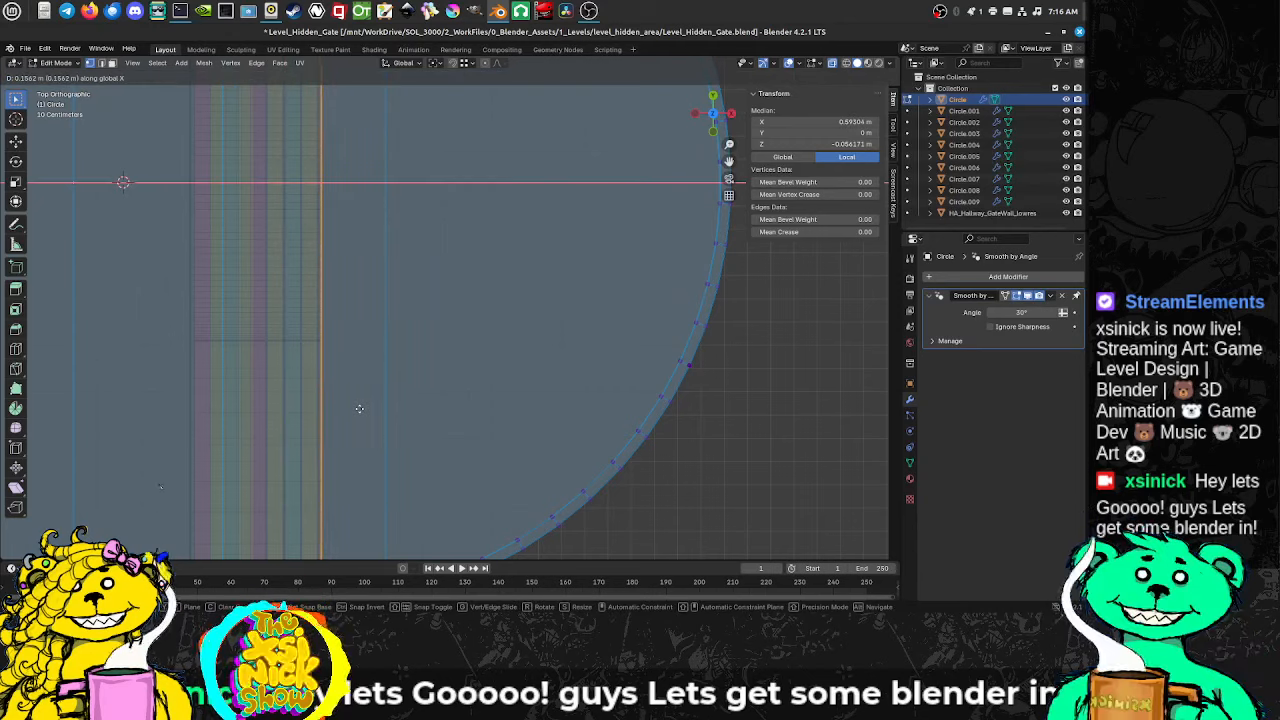
left_click(359, 408)
scroll(359, 406, "down", 2)
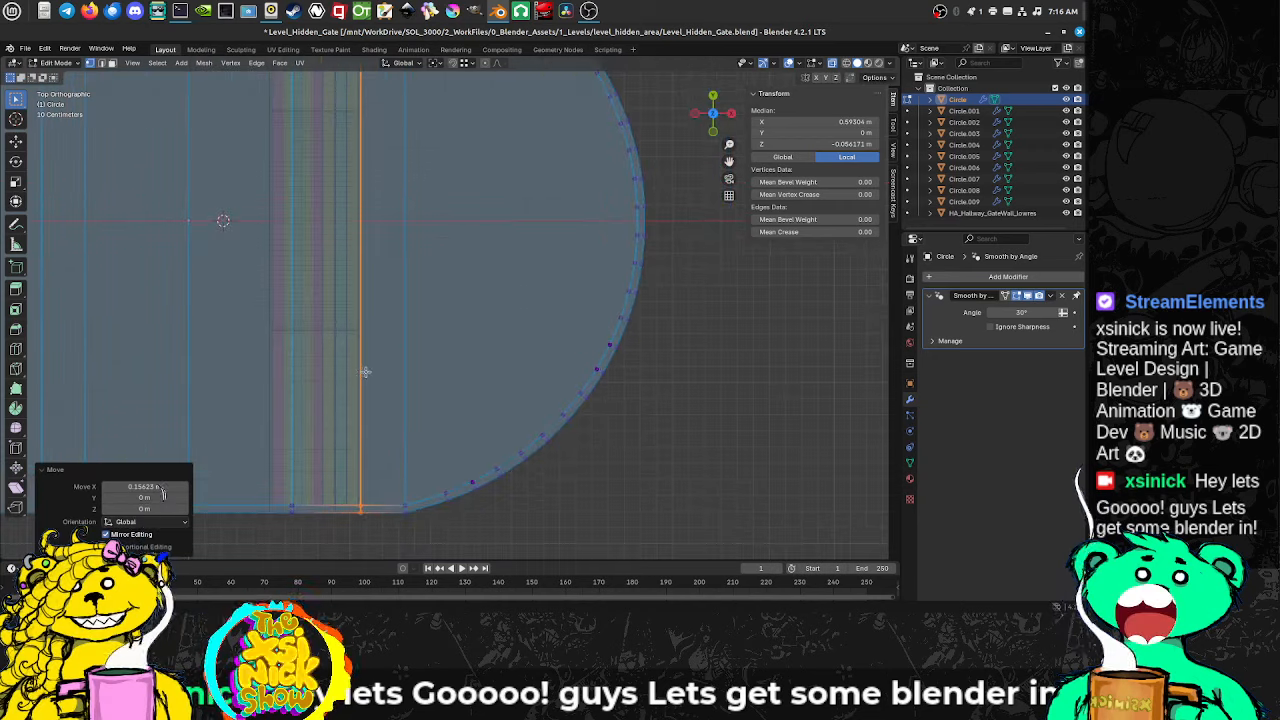
Step: Move the neighbouring cross-line of the rounded base about -0.152 m along X to the panel's other face
scroll(361, 373, "down", 3)
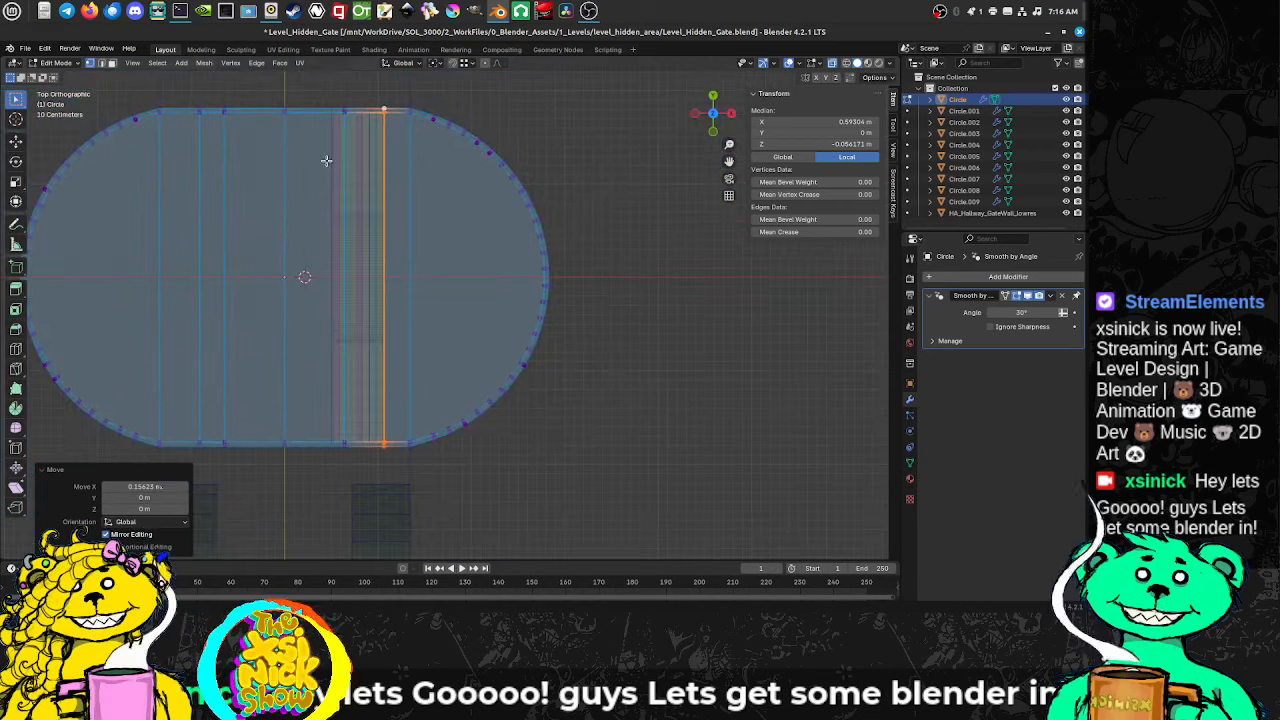
left_click_drag(314, 91, 364, 465)
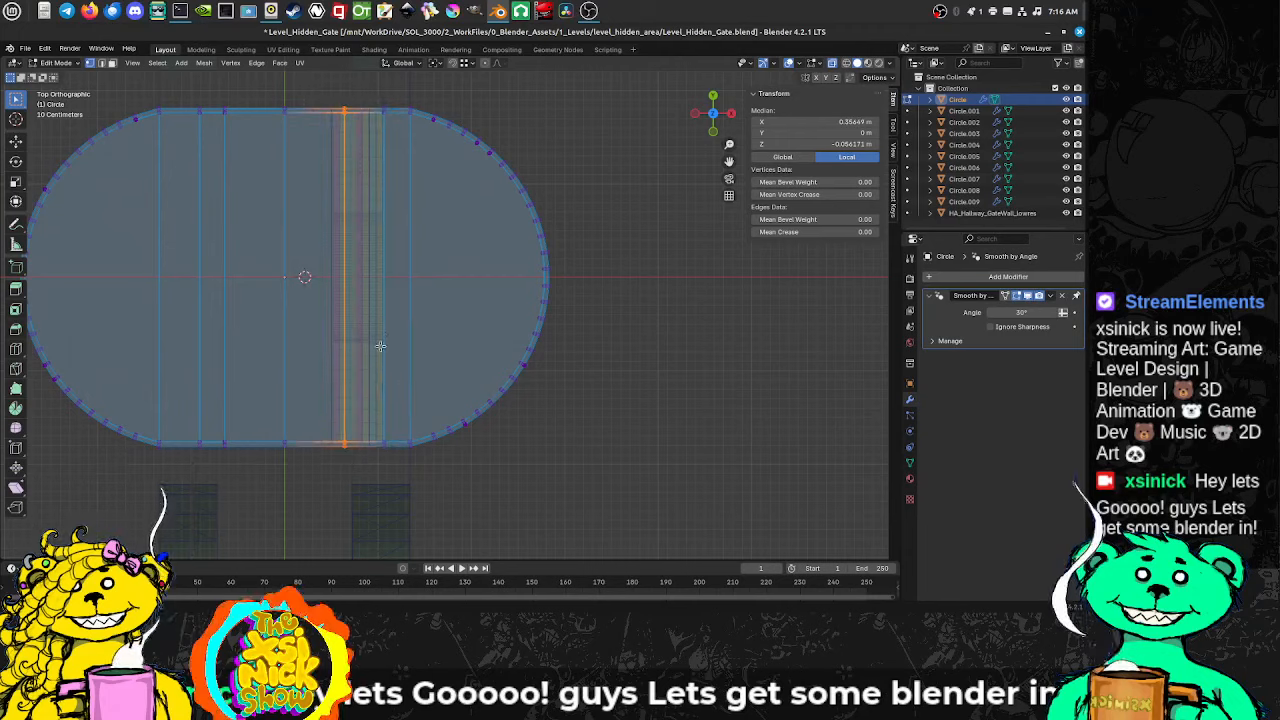
key("g")
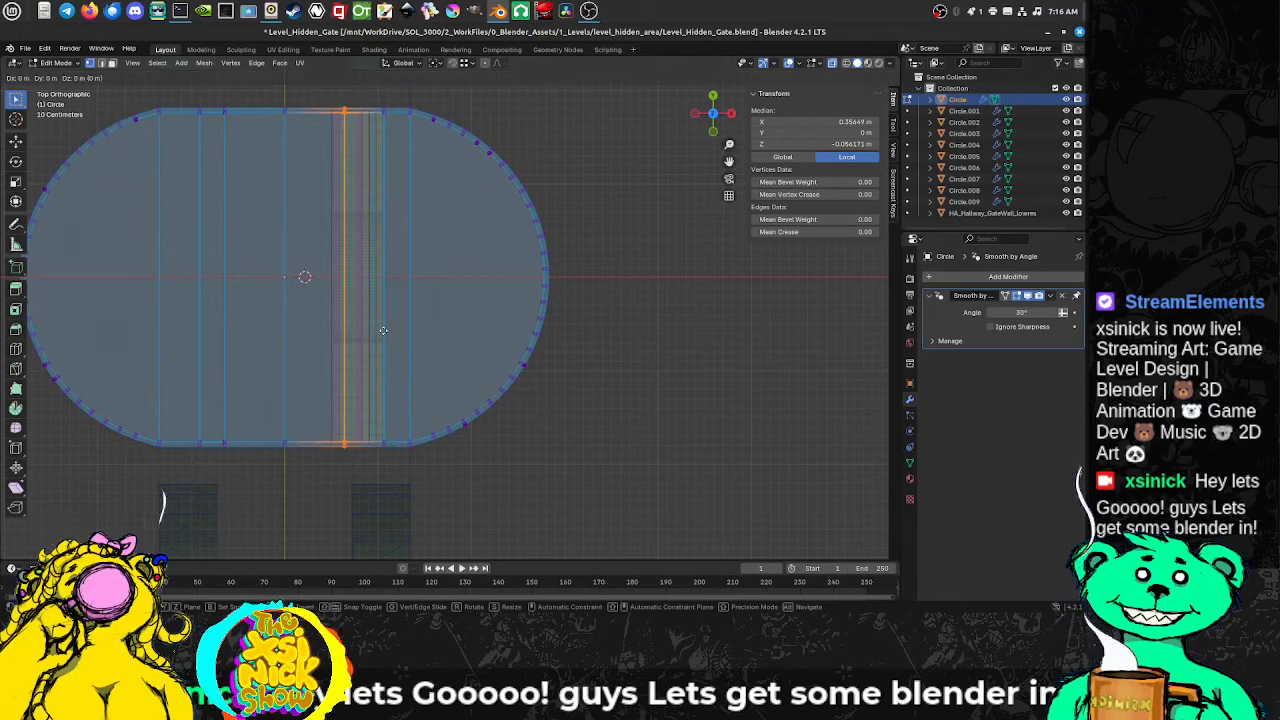
key("x")
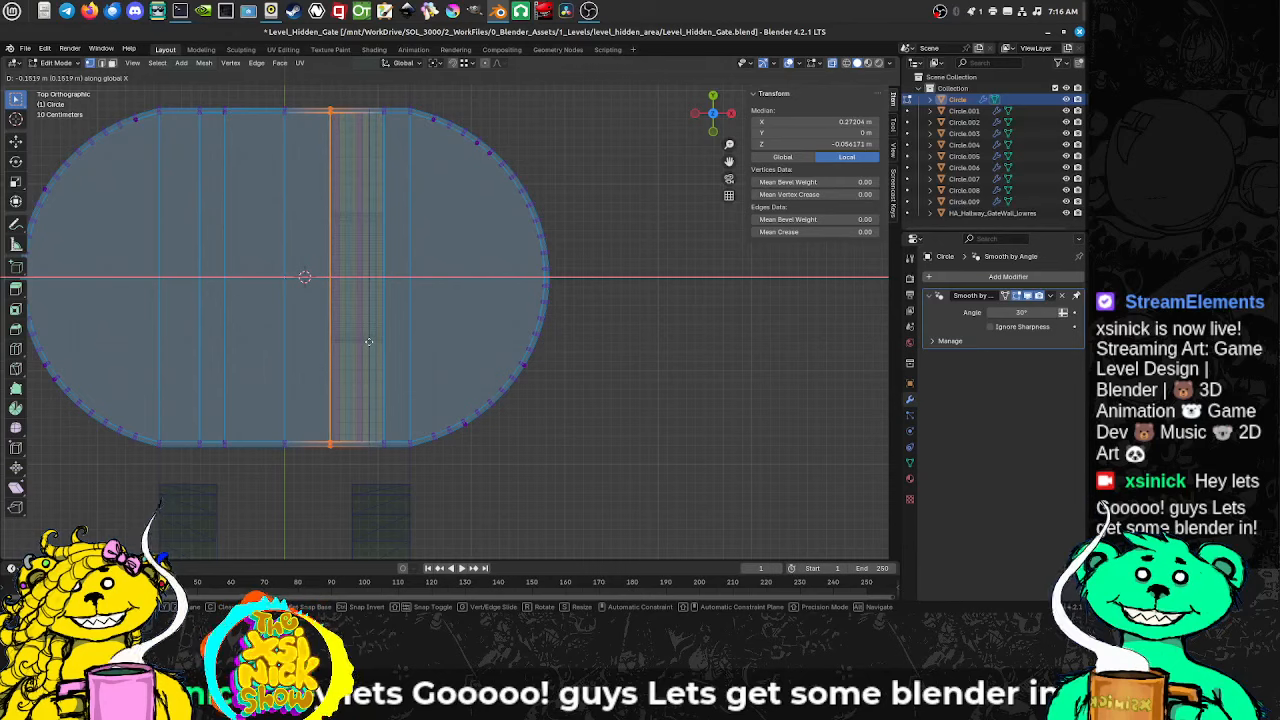
left_click(368, 342)
Step: Turn off X-ray and view the rounded base against the lower panel in solid shading
middle_click_drag(434, 367, 360, 314)
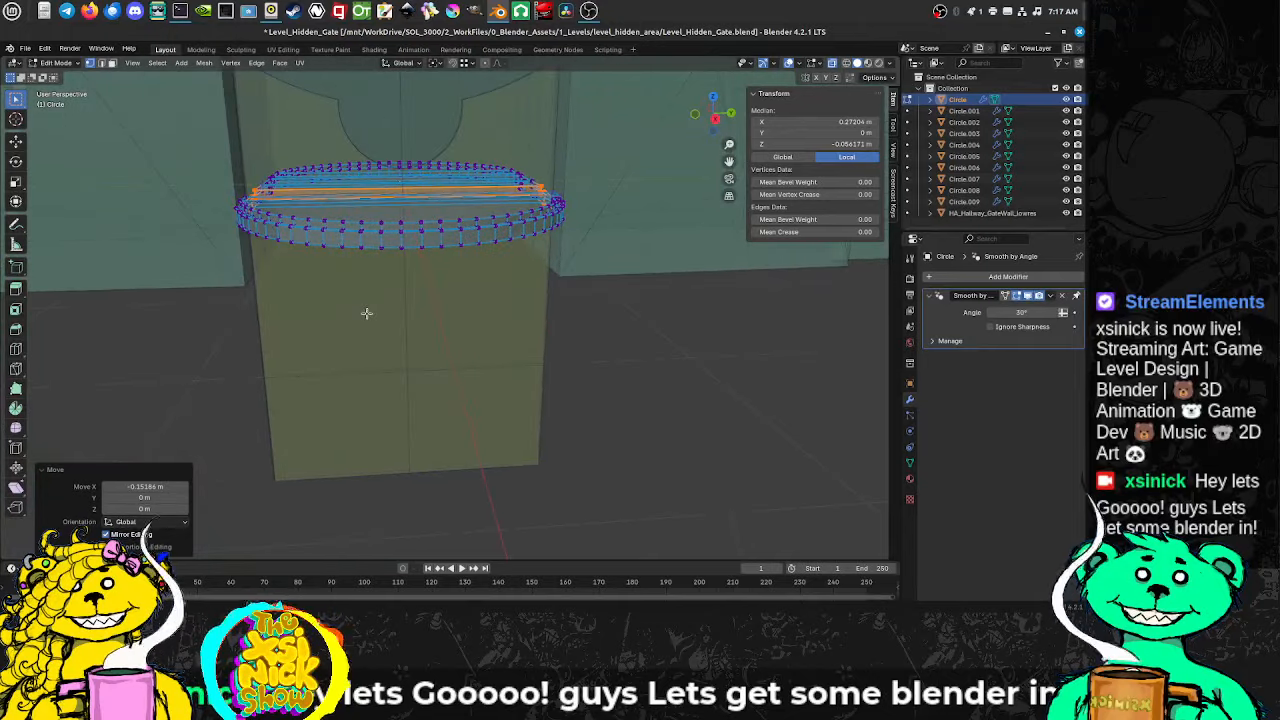
right_click(366, 313)
key("Escape")
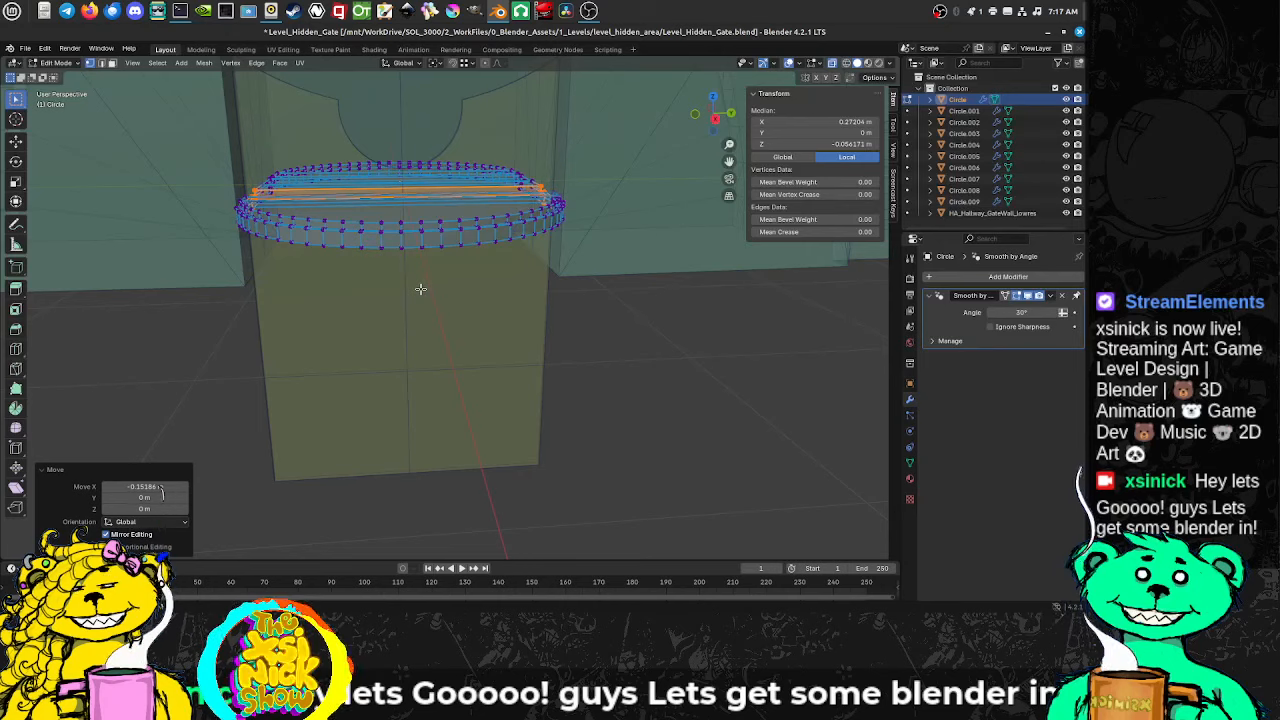
right_click(421, 289)
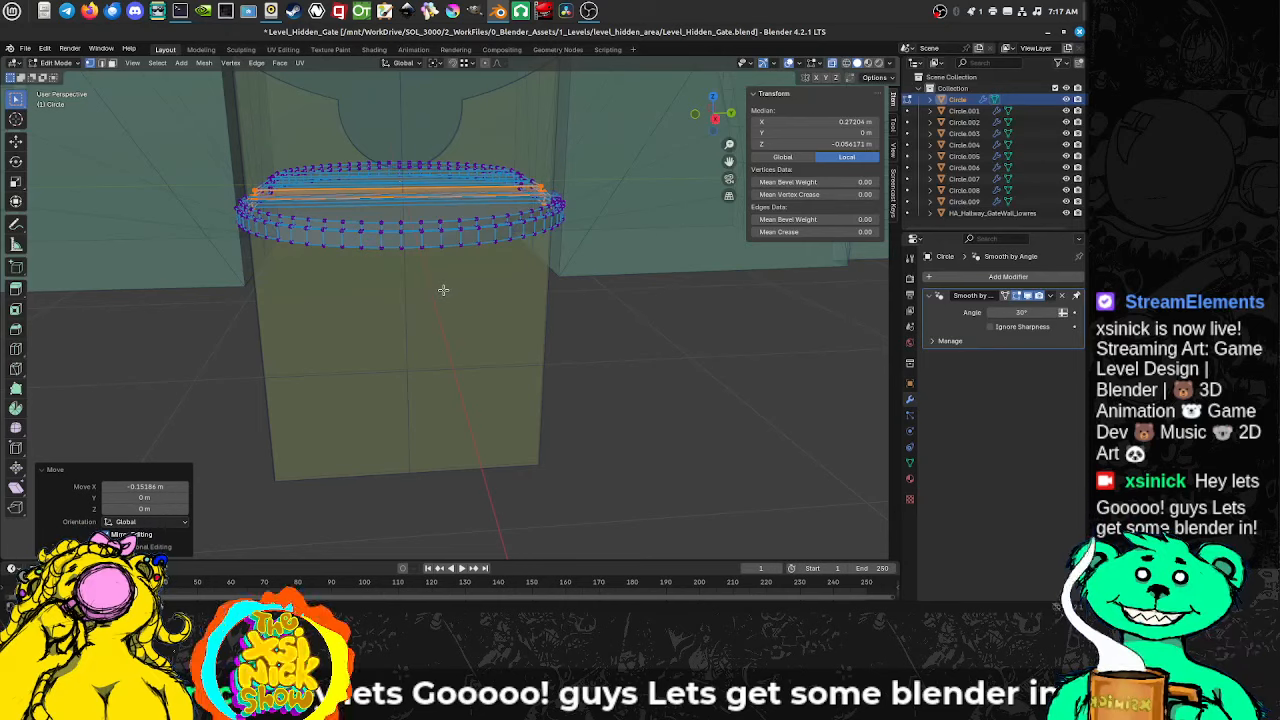
key("shift+z")
key("shift+z")
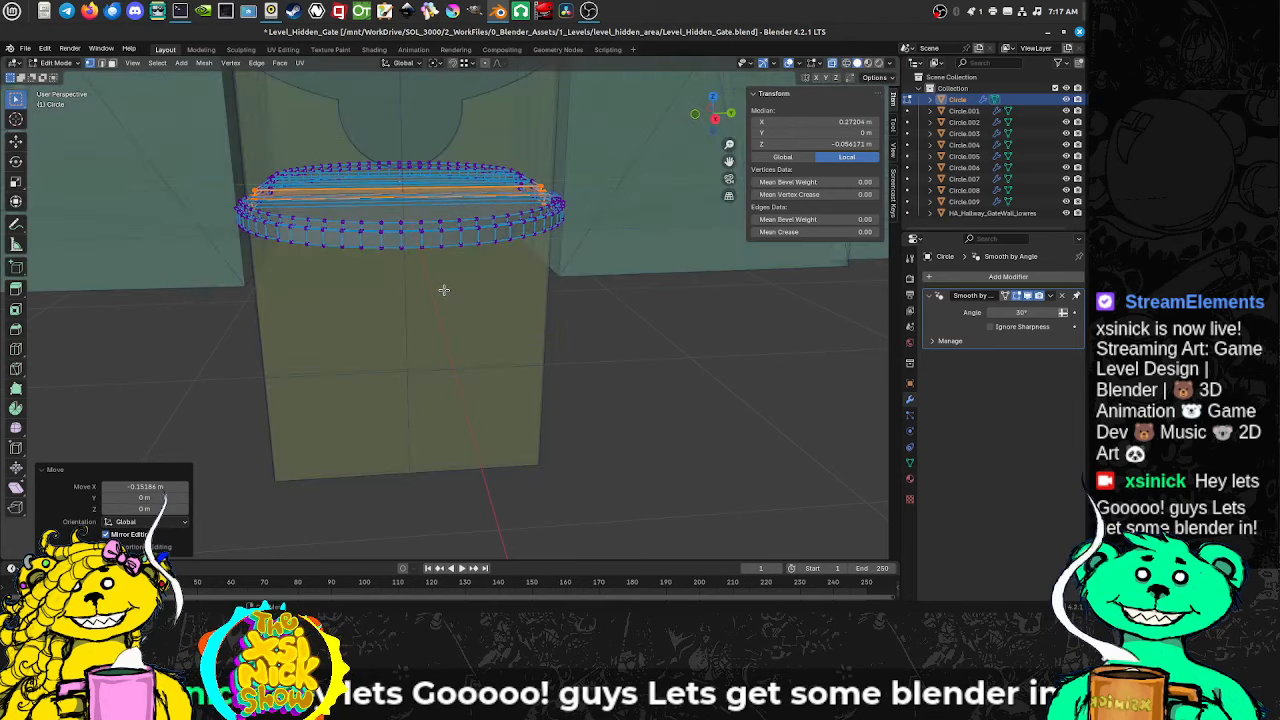
key("alt+z")
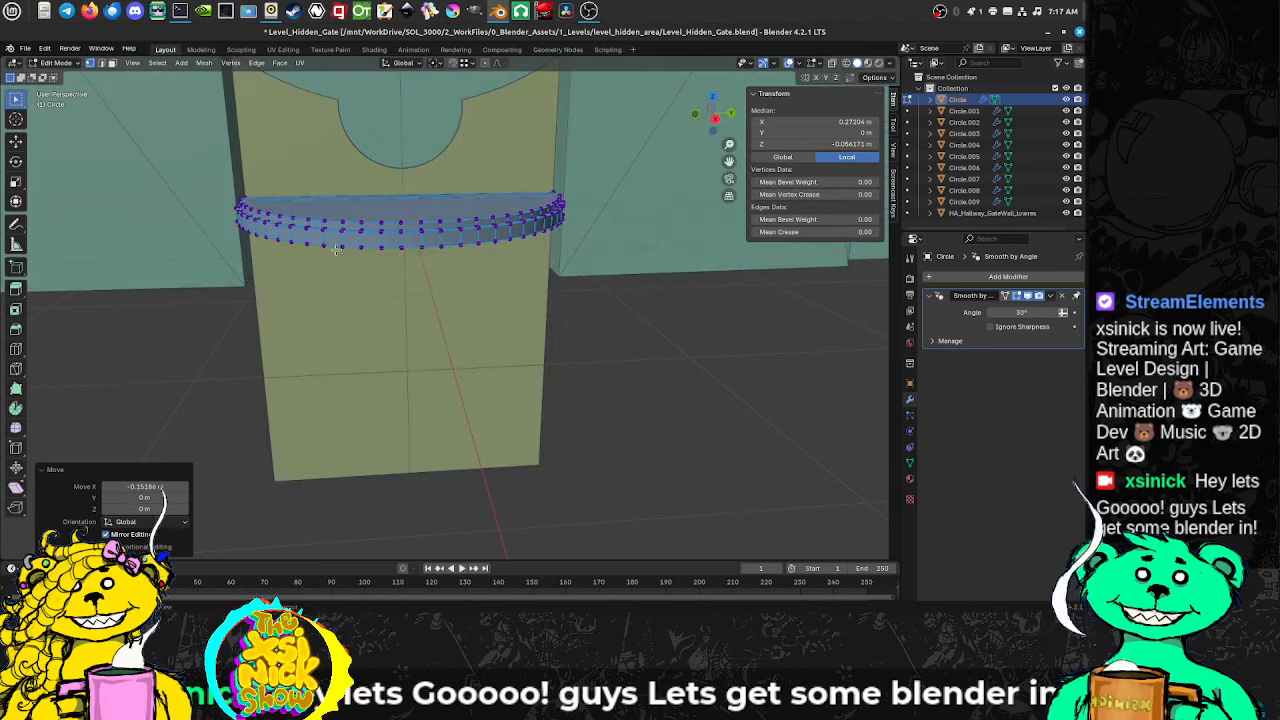
middle_click_drag(336, 250, 373, 317)
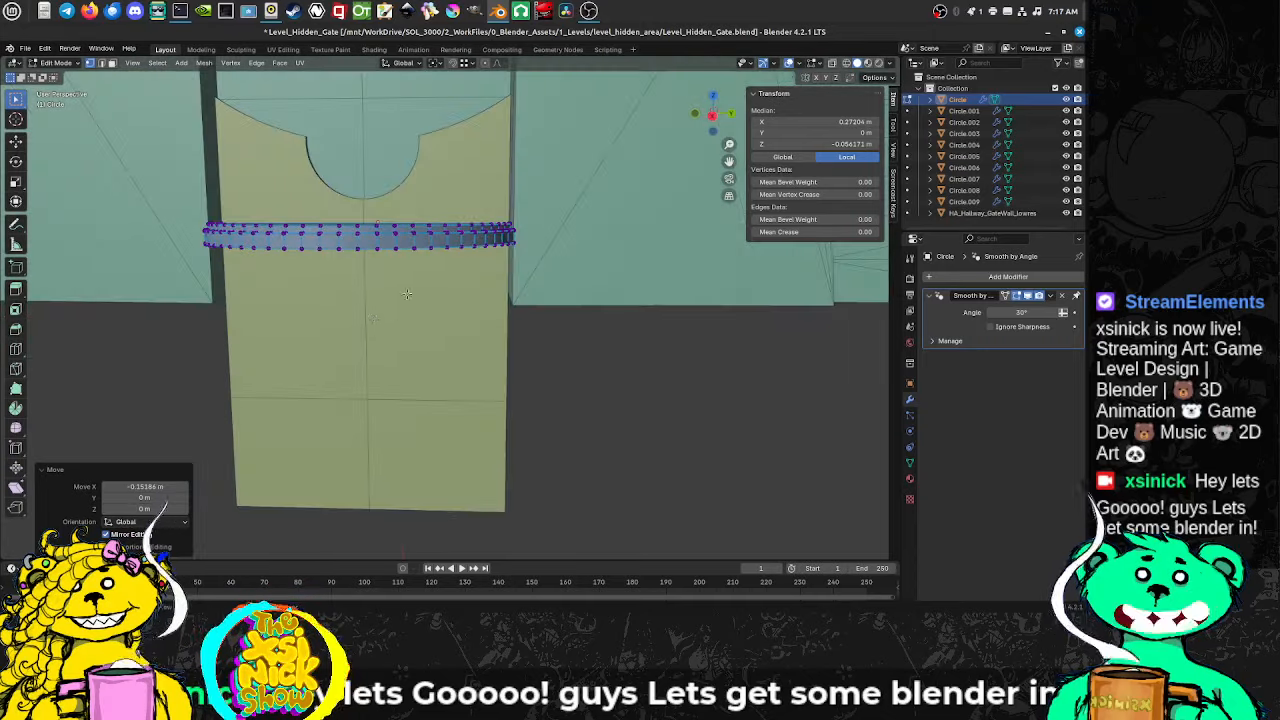
middle_click_drag(442, 271, 418, 427)
Step: Switch from the rounded base to editing the duplicated lower panel, using edge selection
key("Tab")
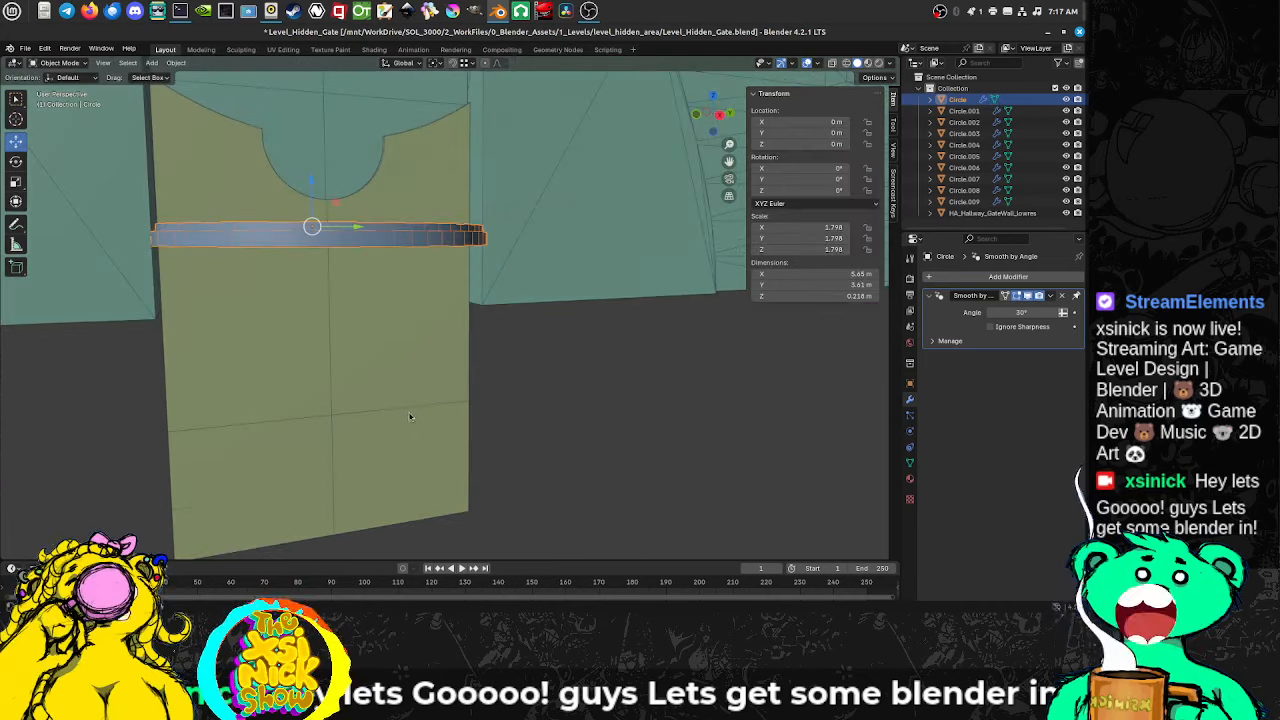
left_click(408, 412)
key("Tab")
middle_click_drag(351, 402, 392, 404)
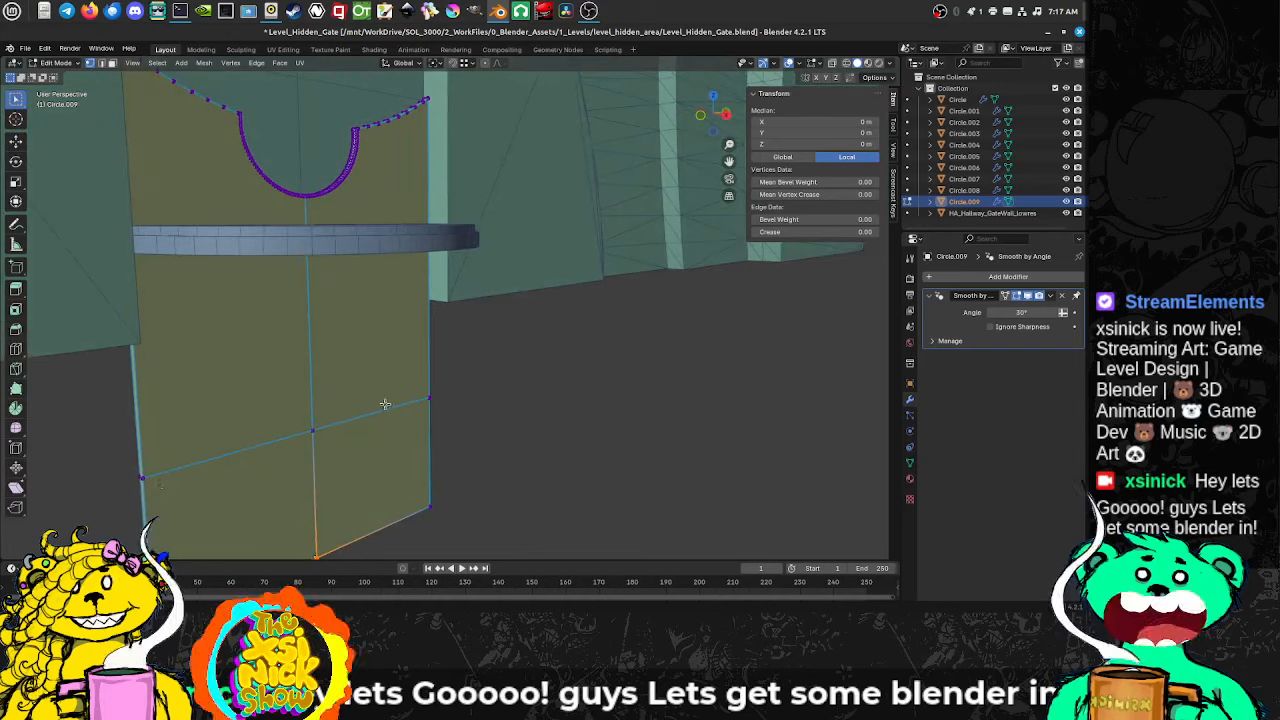
key("ctrl+Tab")
left_click(334, 416)
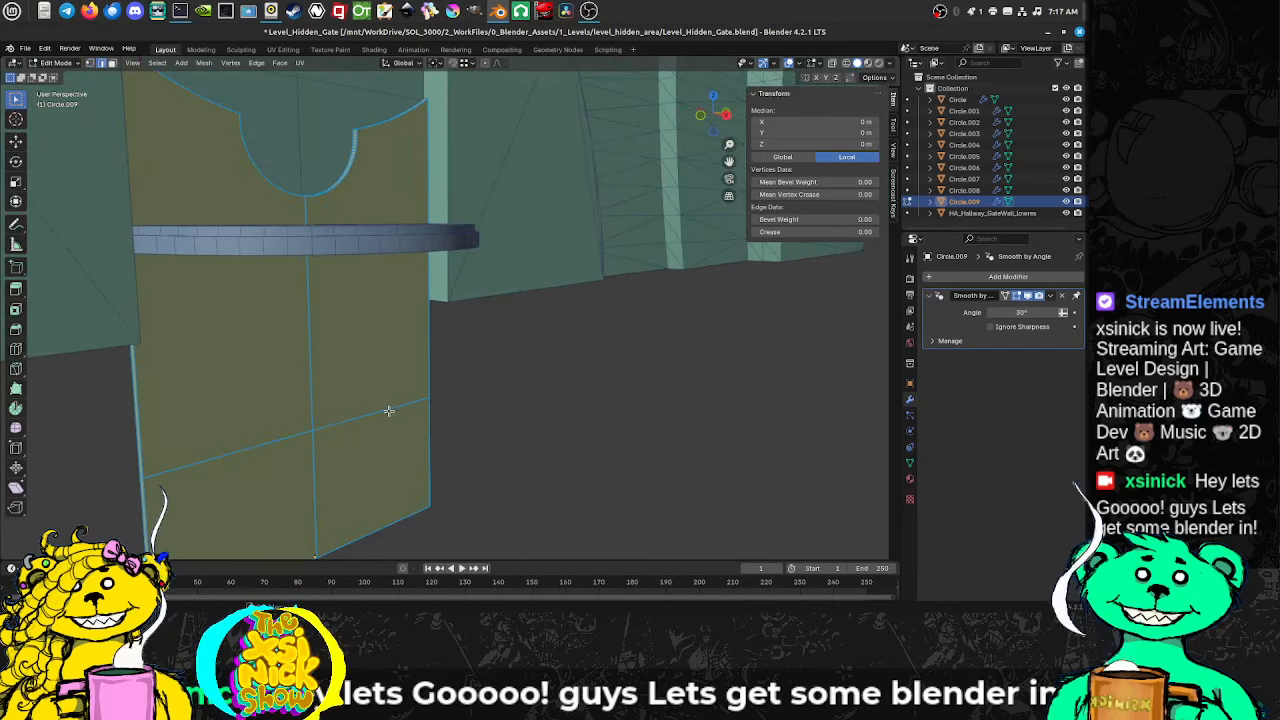
Step: Raise the panel's lower horizontal edge loop about 2.16 m along Z so it sits behind the rounded base
left_click(389, 409, "alt")
middle_click_drag(389, 409, 358, 394)
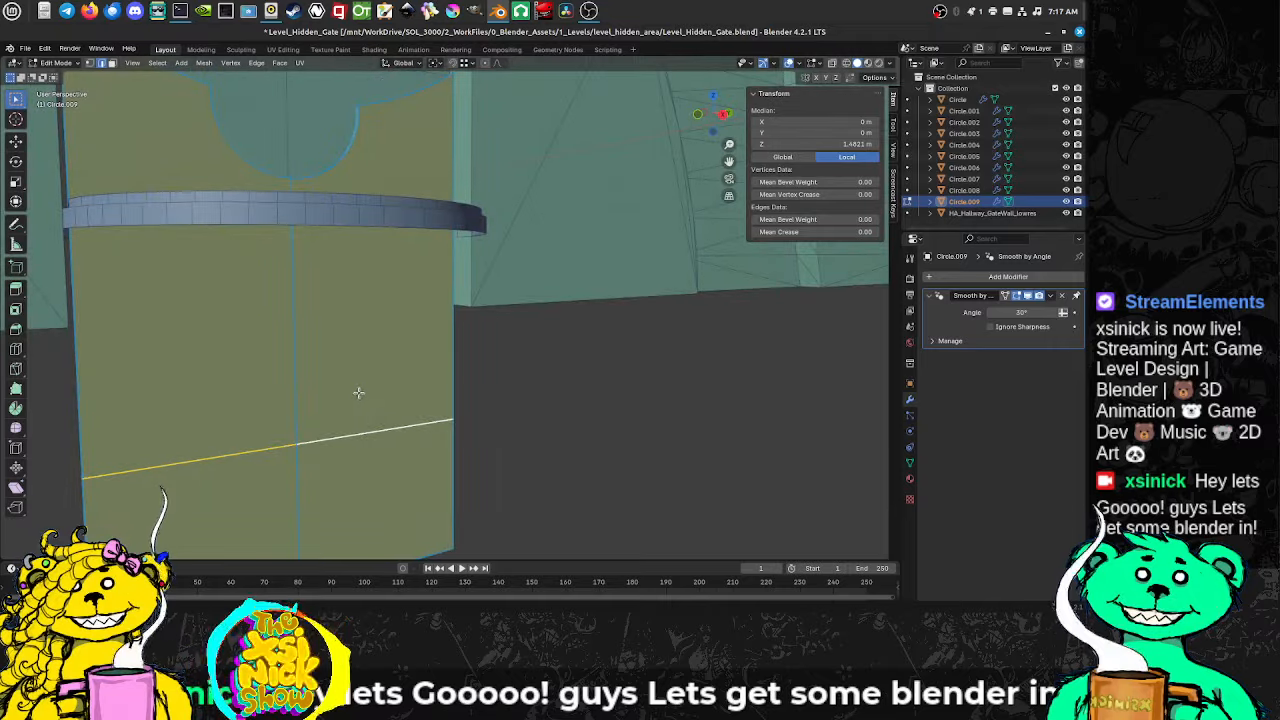
key("g")
key("z")
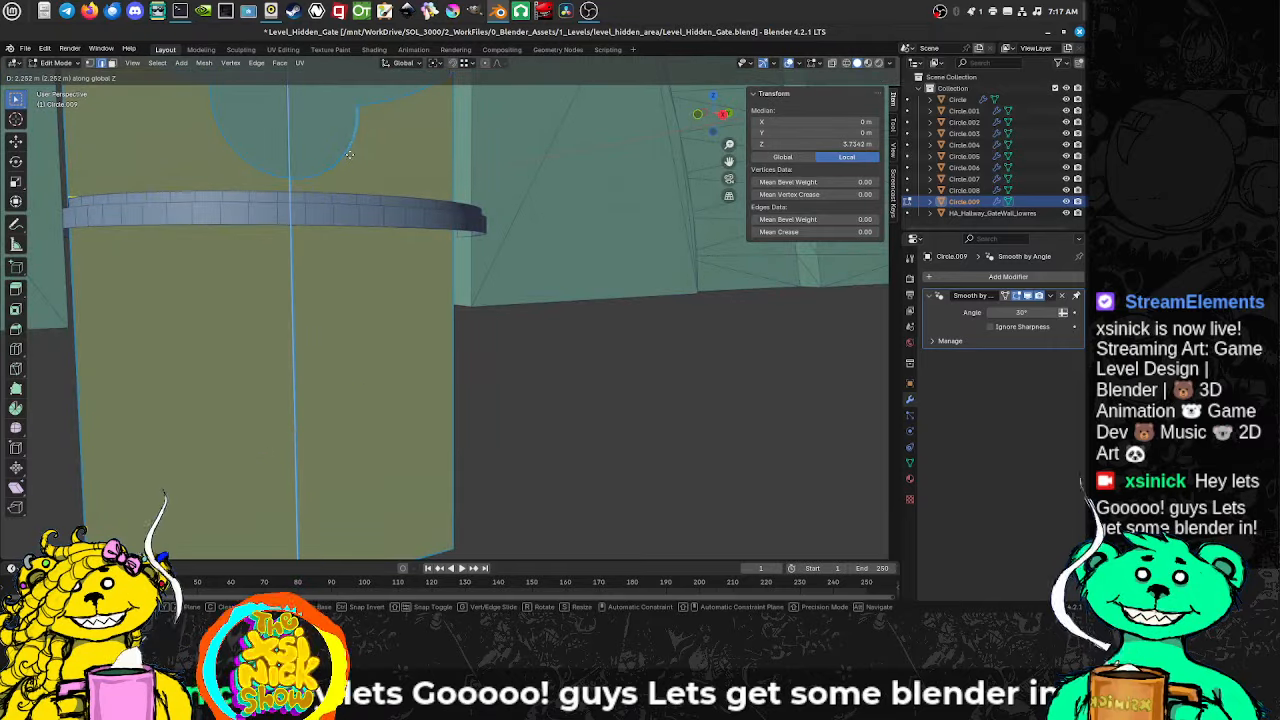
left_click(345, 163)
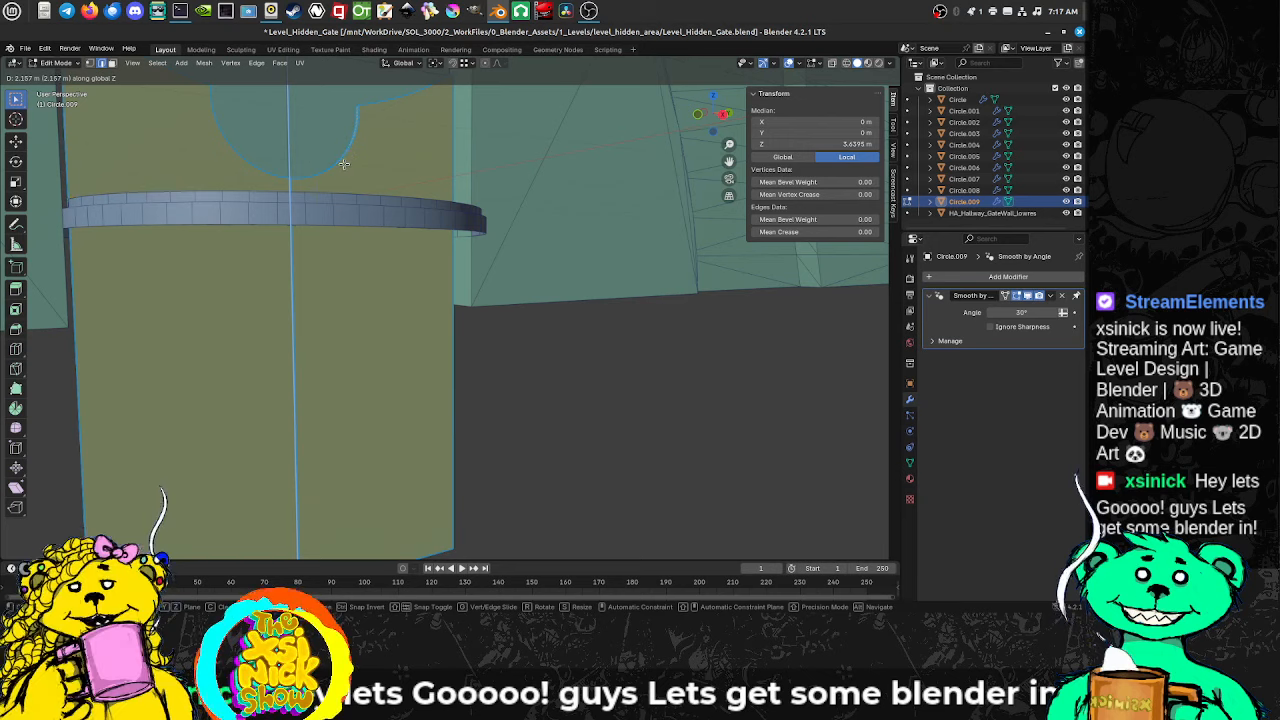
Step: Check the edge loop's height against the rounded base up close and lower it about 0.013 m along Z
middle_click_drag(345, 163, 449, 274)
scroll(361, 255, "up", 1)
scroll(361, 255, "up", 5)
middle_click_drag(345, 258, 343, 323, "shift")
scroll(345, 320, "down", 3)
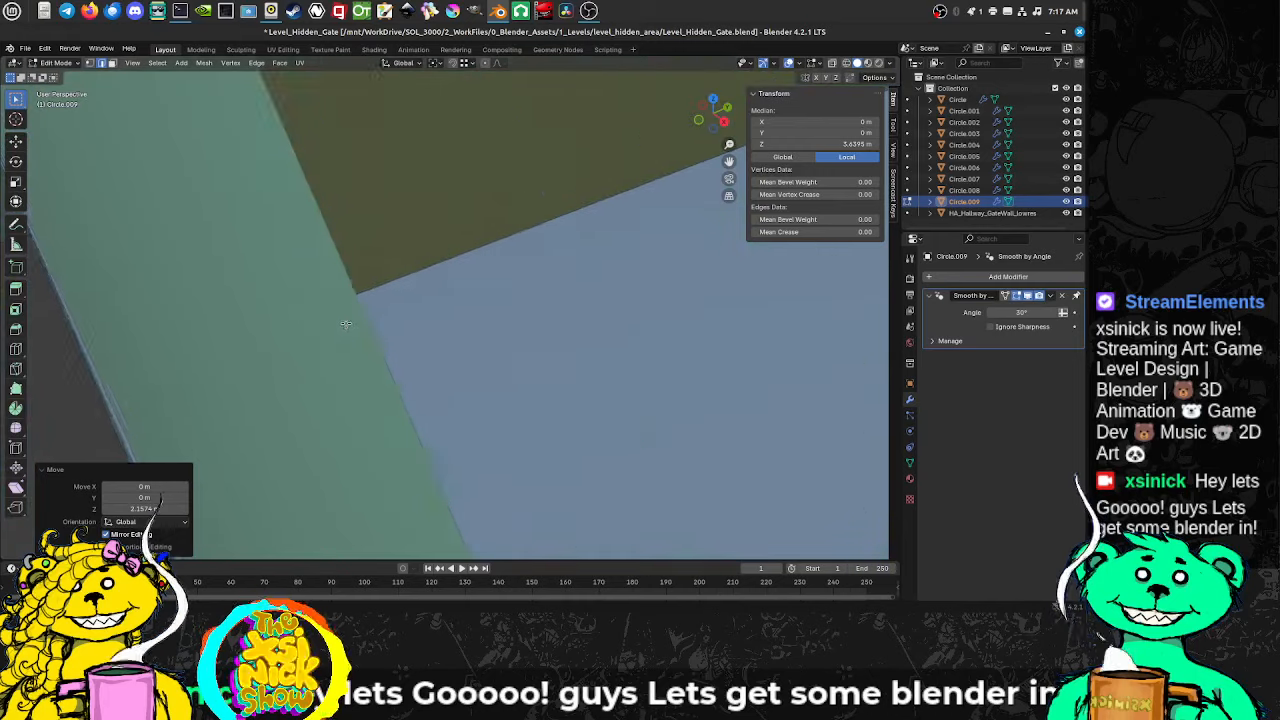
scroll(324, 333, "down", 1)
scroll(324, 333, "down", 5)
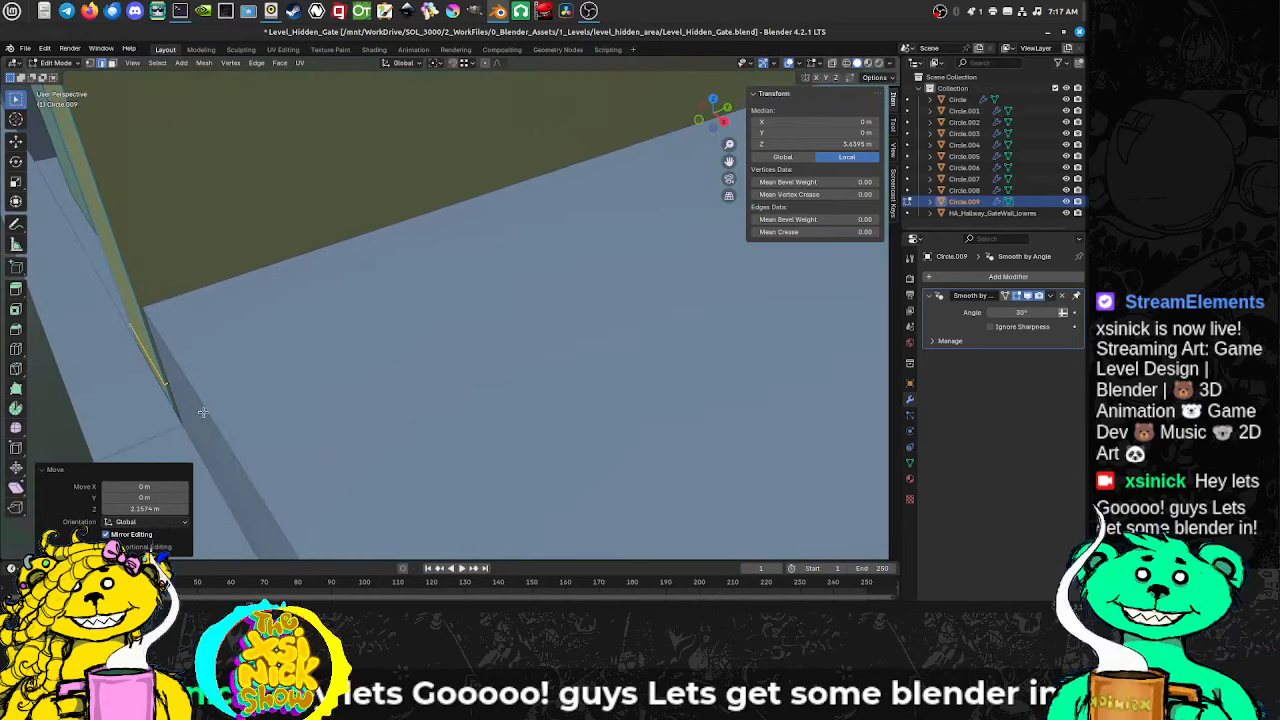
key("g")
key("z")
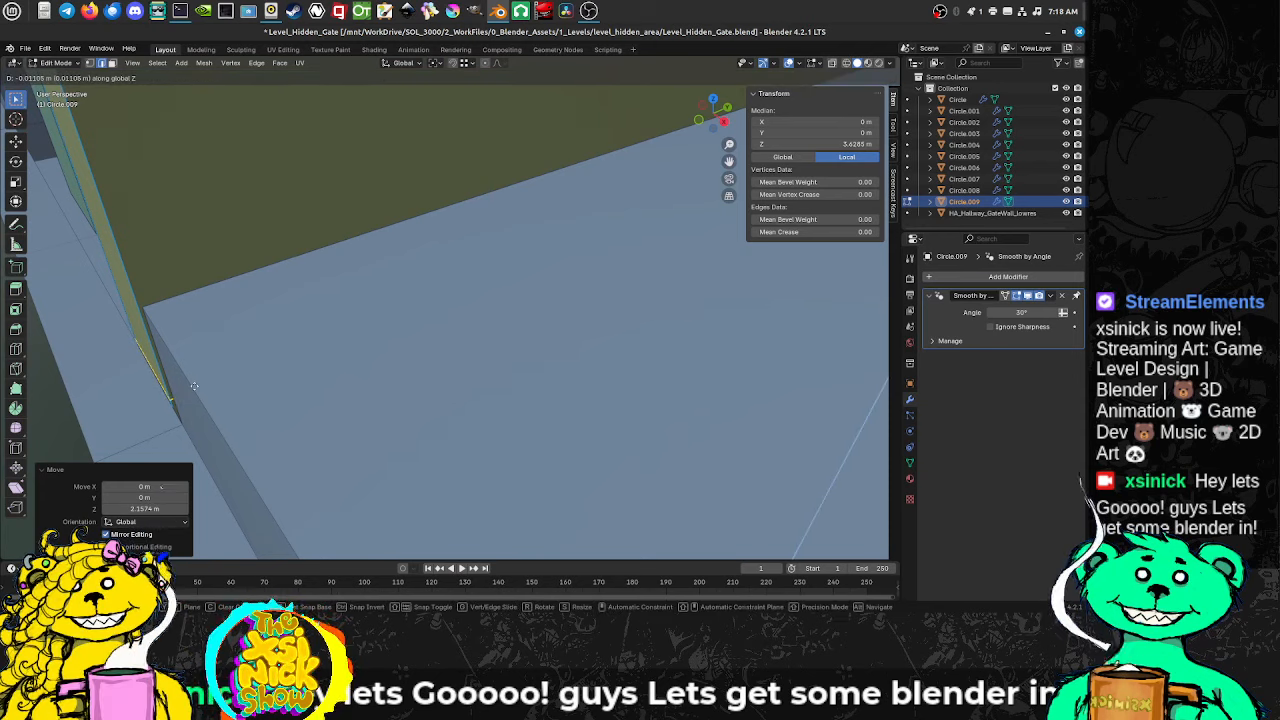
left_click(193, 387)
scroll(219, 371, "up", 1)
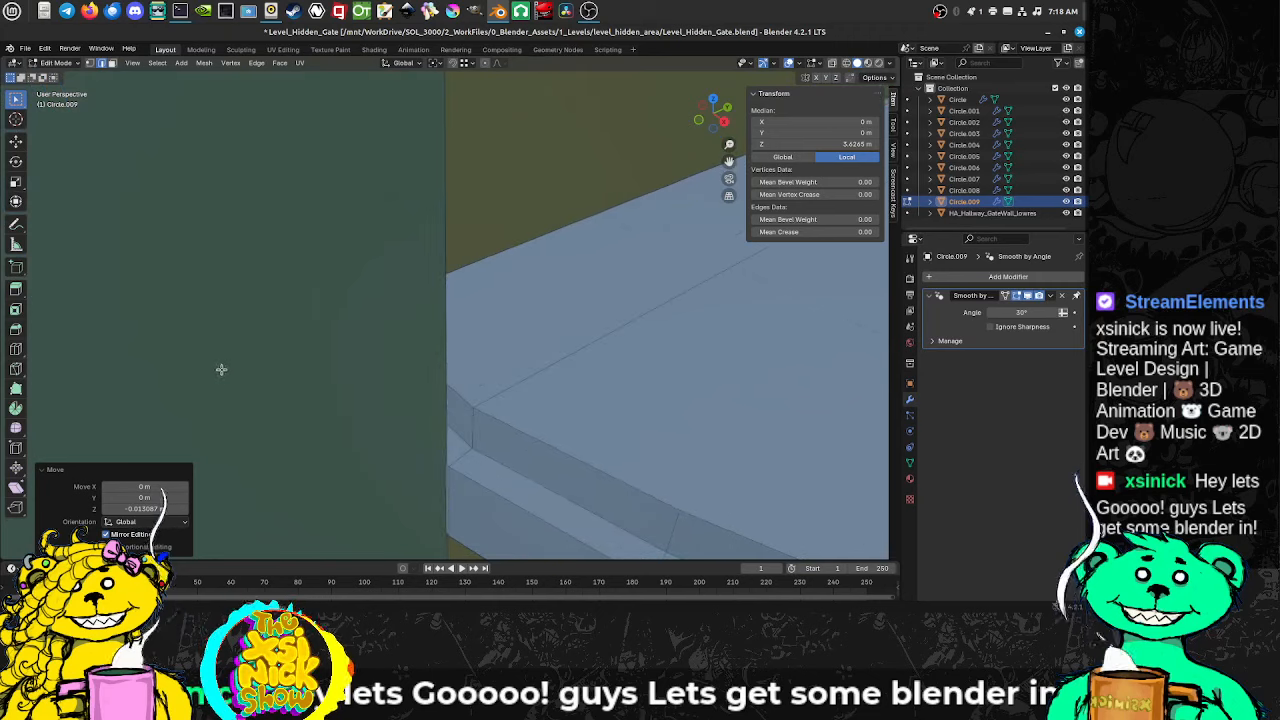
scroll(240, 376, "down", 9)
Step: Select the panel's faces below the rounded base, including its sides and underside, and delete those faces
middle_click_drag(400, 390, 288, 284, "shift")
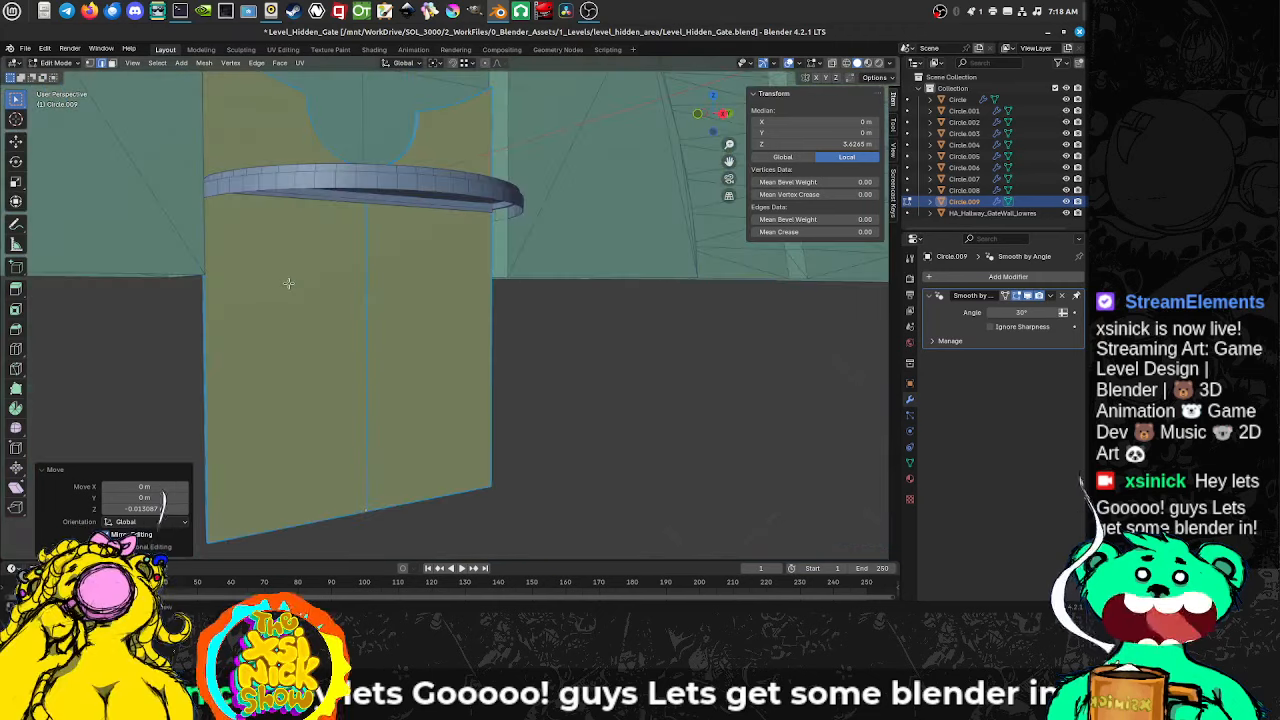
key("ctrl+Tab")
left_click(264, 300)
left_click(319, 308)
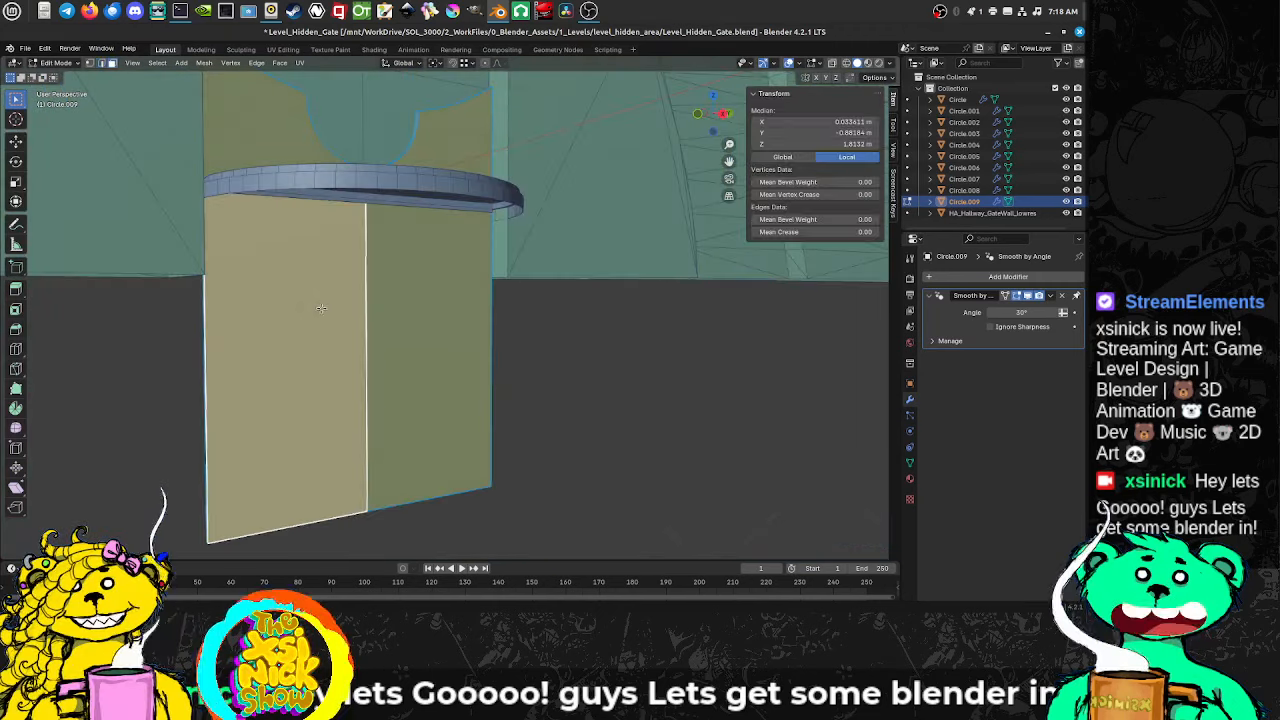
left_click(433, 315, "shift")
middle_click_drag(433, 315, 471, 305)
middle_click_drag(606, 361, 413, 325)
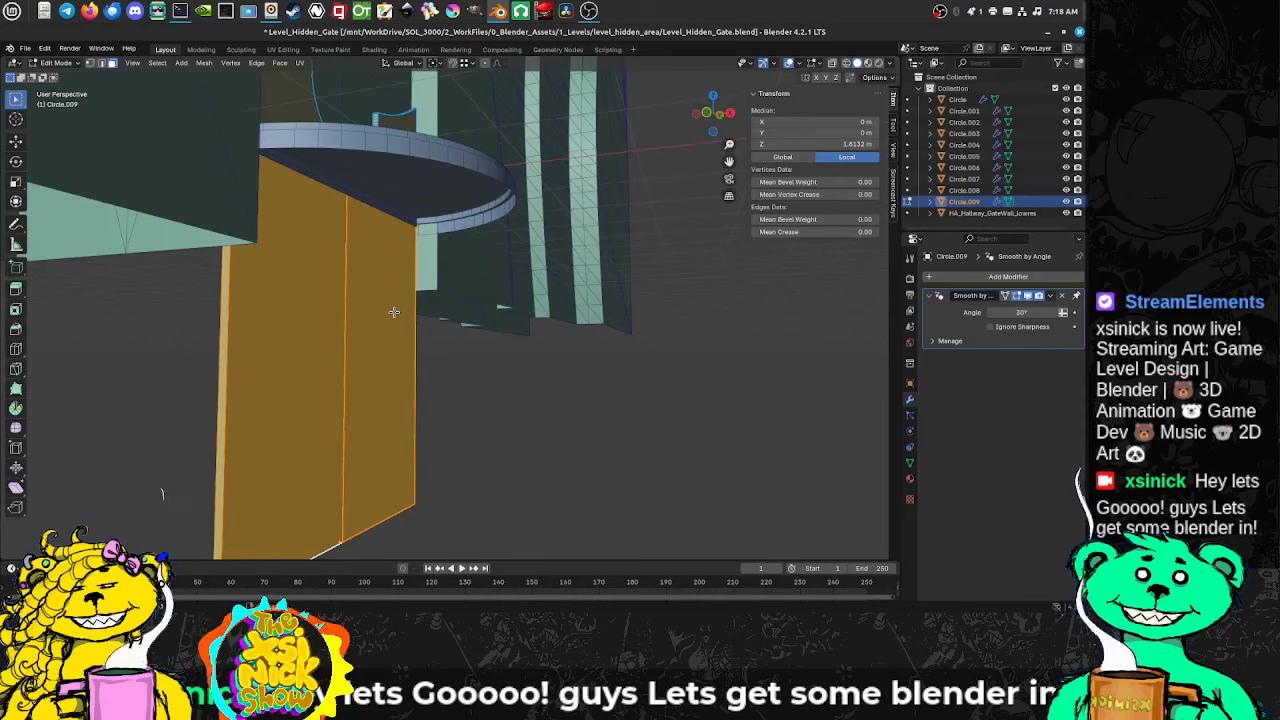
key("x")
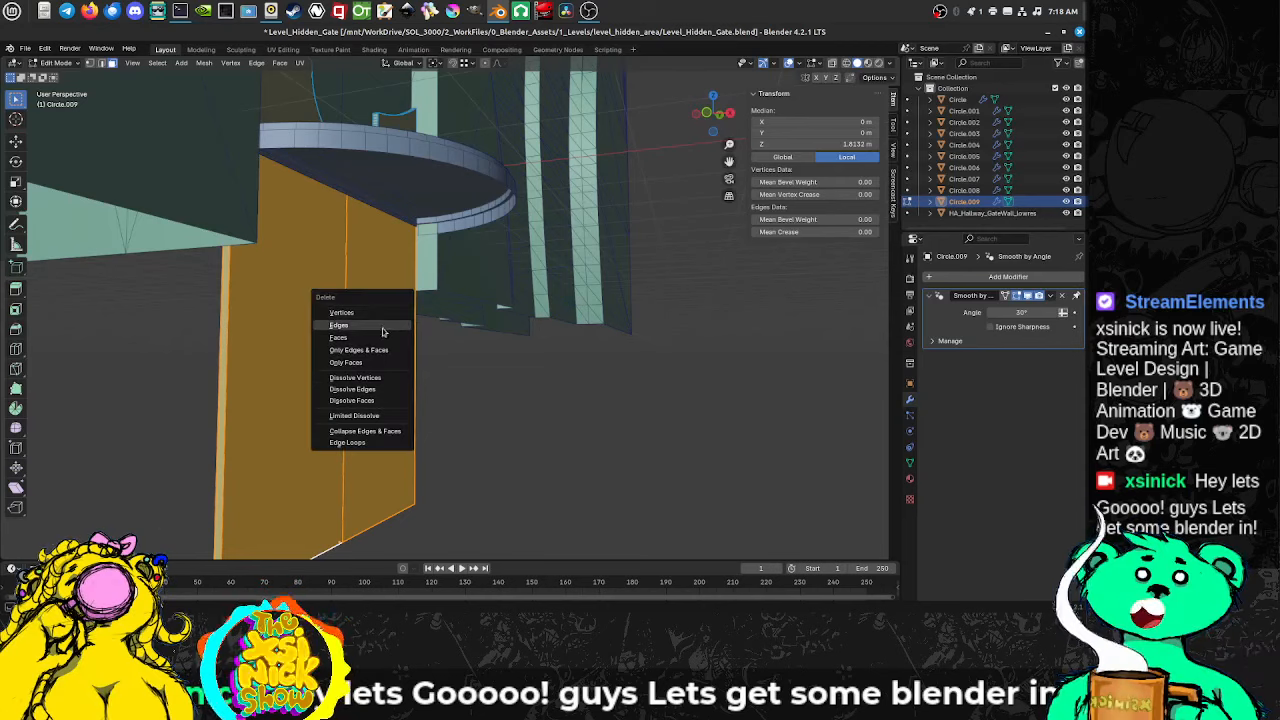
left_click(374, 341)
Step: Isolate the trimmed lower panel, fill both open sections of its underside with faces starting from an end edge, and leave isolation
middle_click_drag(389, 318, 425, 394)
middle_click_drag(424, 295, 401, 322)
key("KP_Divide")
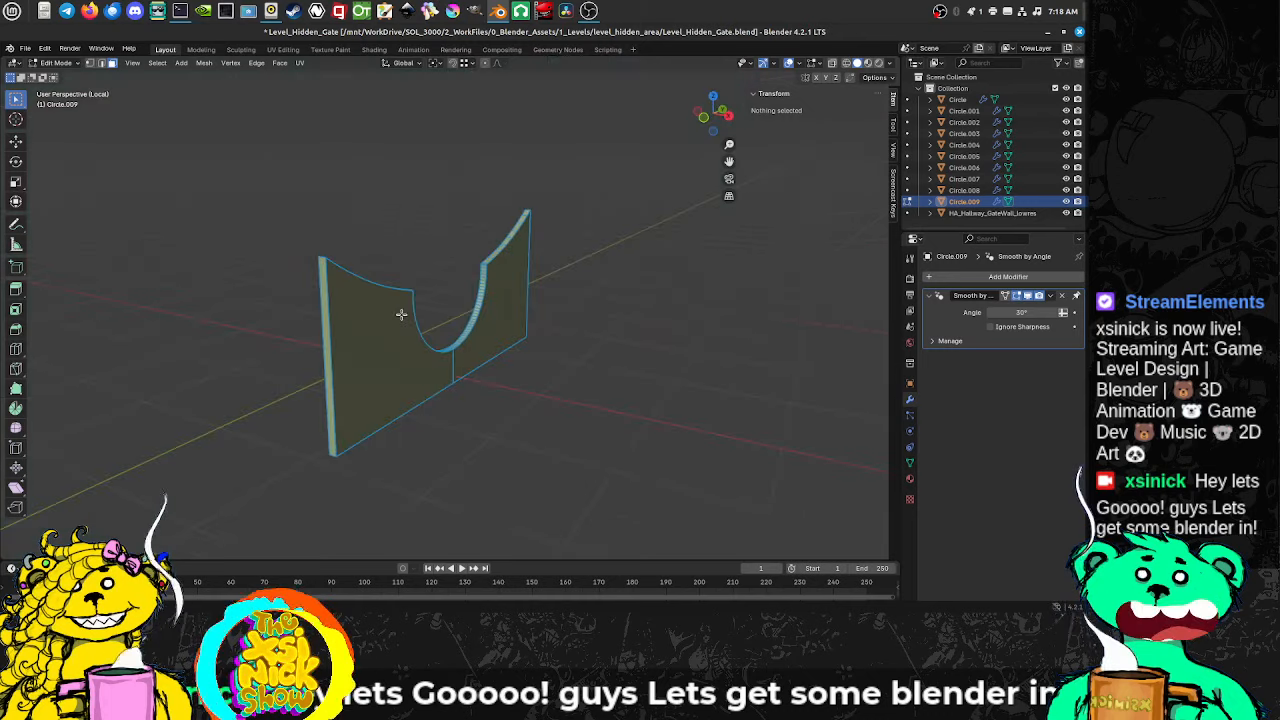
middle_click_drag(386, 430, 417, 306)
scroll(373, 301, "up", 2)
key("ctrl+Tab")
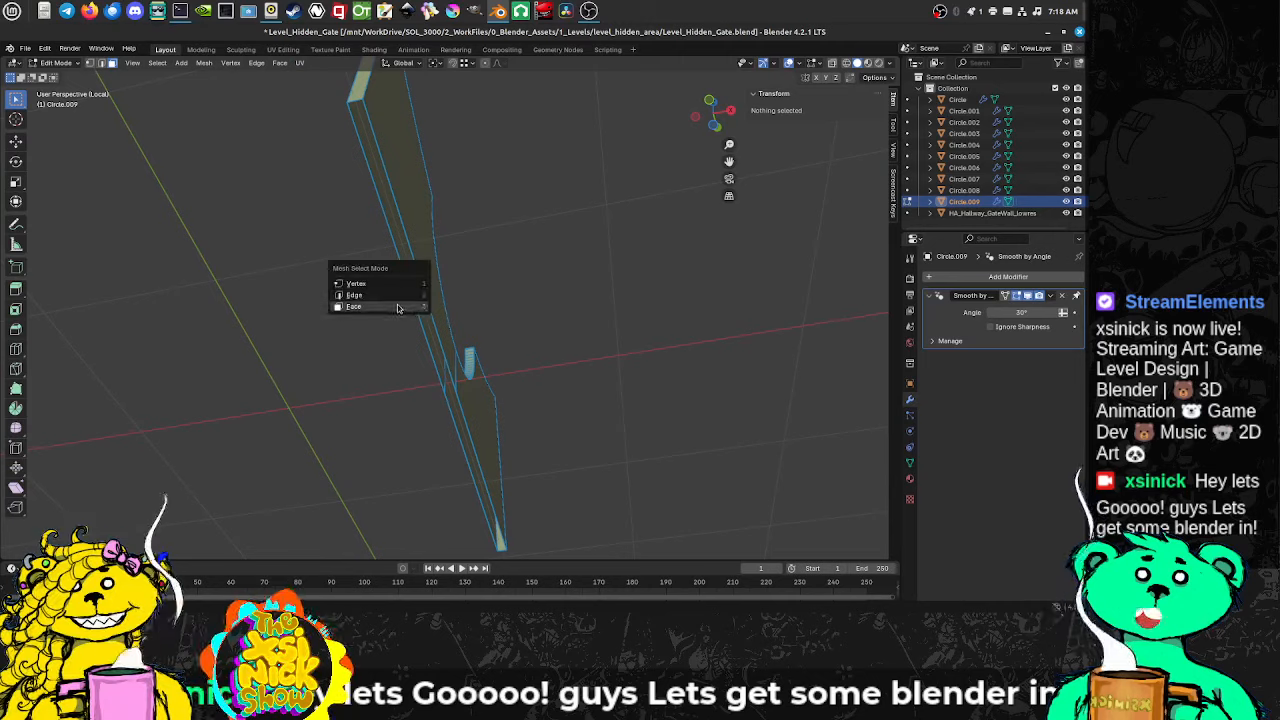
left_click(381, 295)
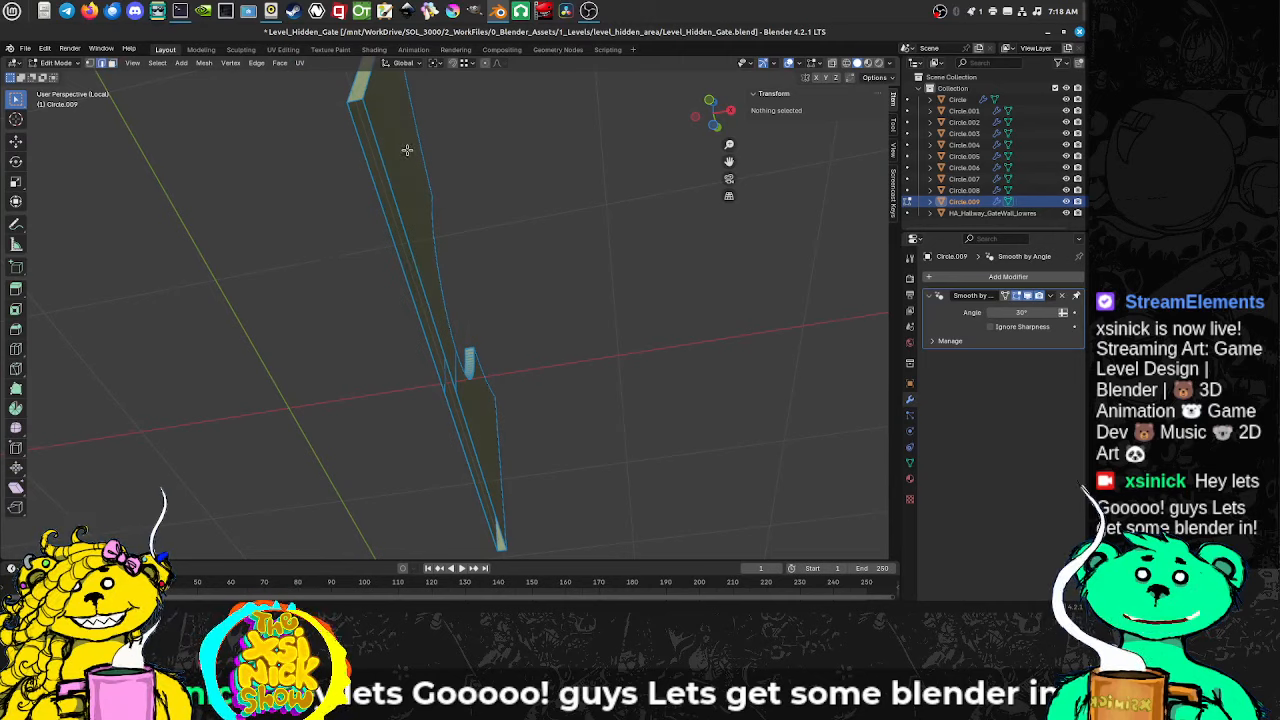
left_click(354, 98)
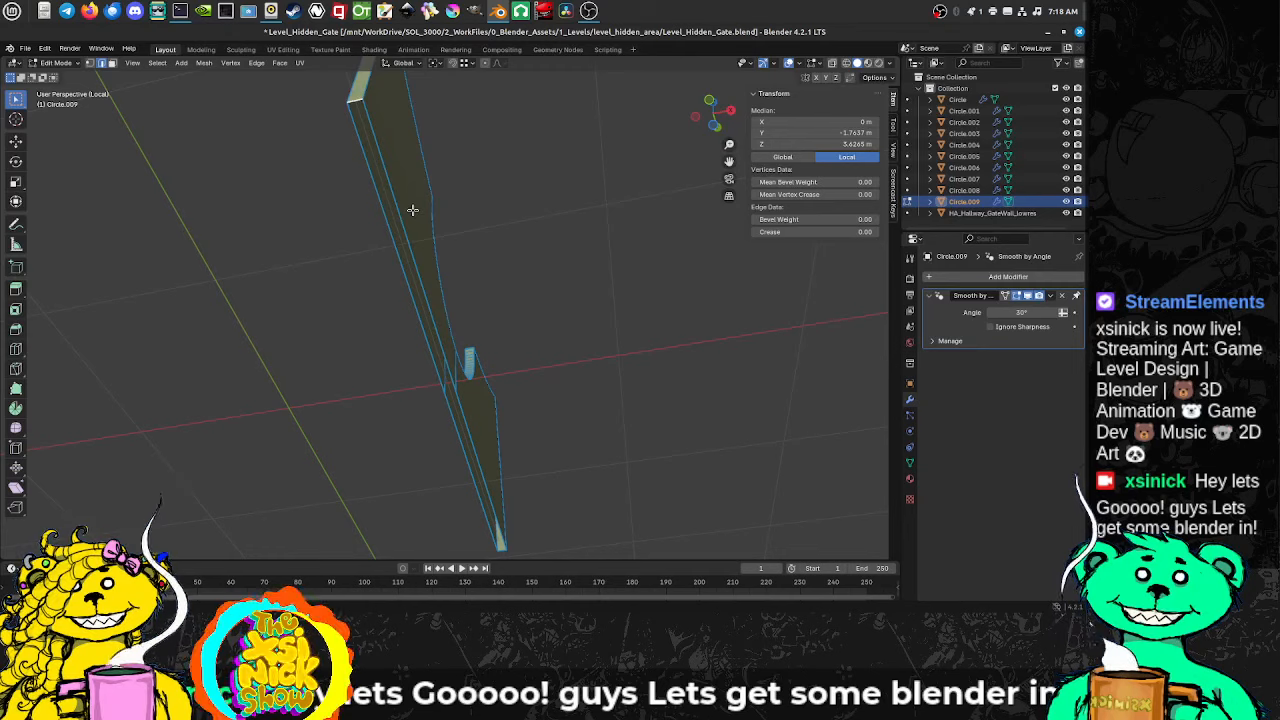
key("f")
key("f")
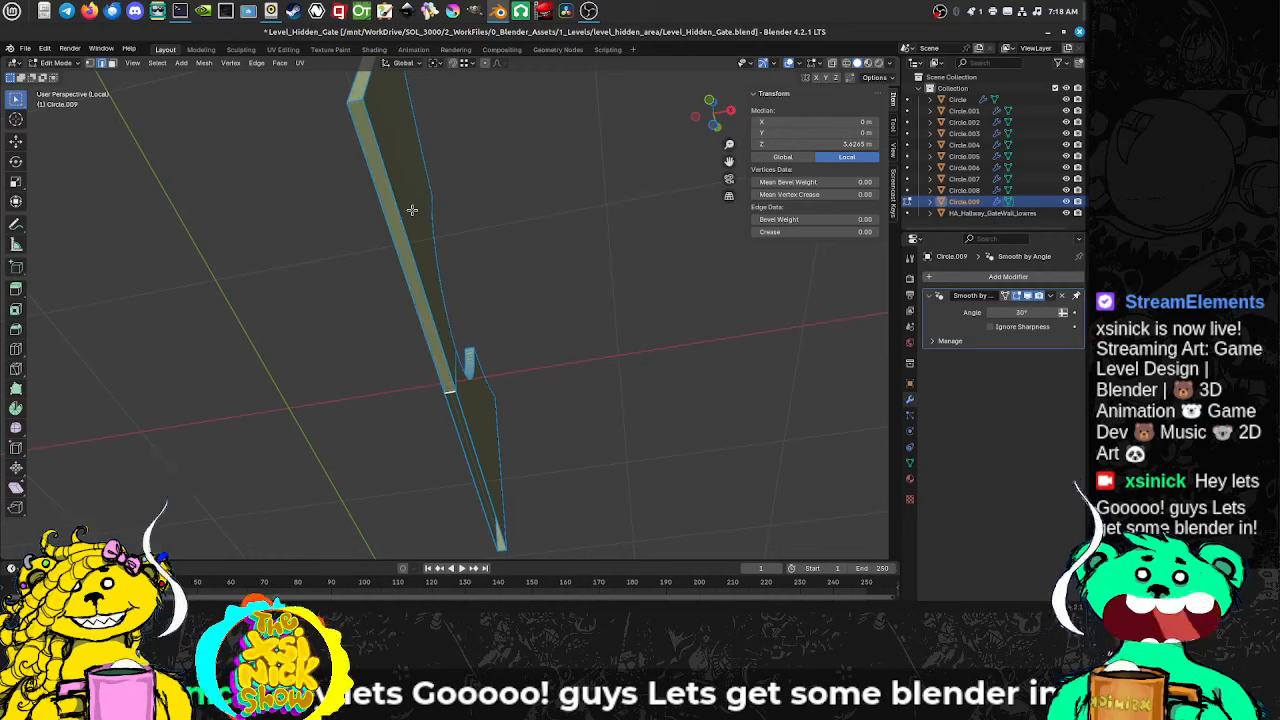
middle_click_drag(423, 265, 386, 294, "shift")
key("KP_Divide")
Step: Examine the stacked gate panels up close and along the full height, including the joints between neighbouring panels
scroll(443, 259, "up", 5)
scroll(443, 259, "up", 4)
scroll(421, 273, "down", 8)
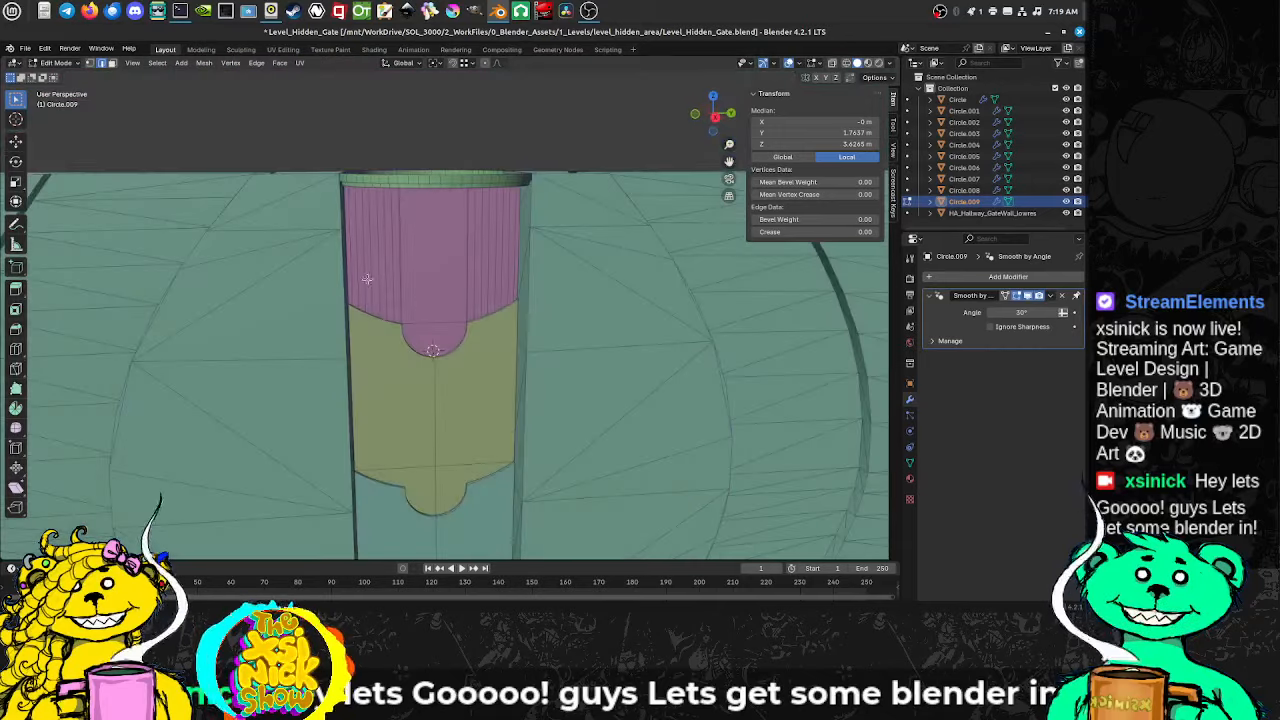
scroll(386, 295, "up", 8)
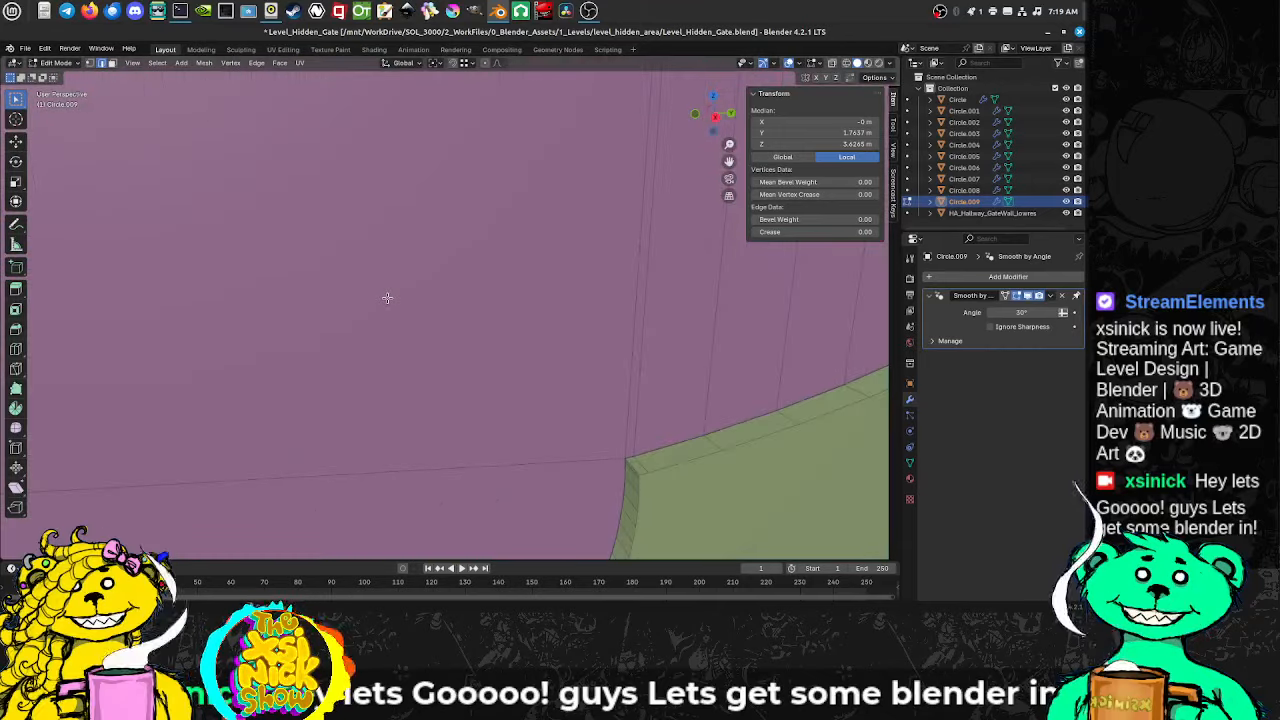
scroll(400, 290, "down", 5)
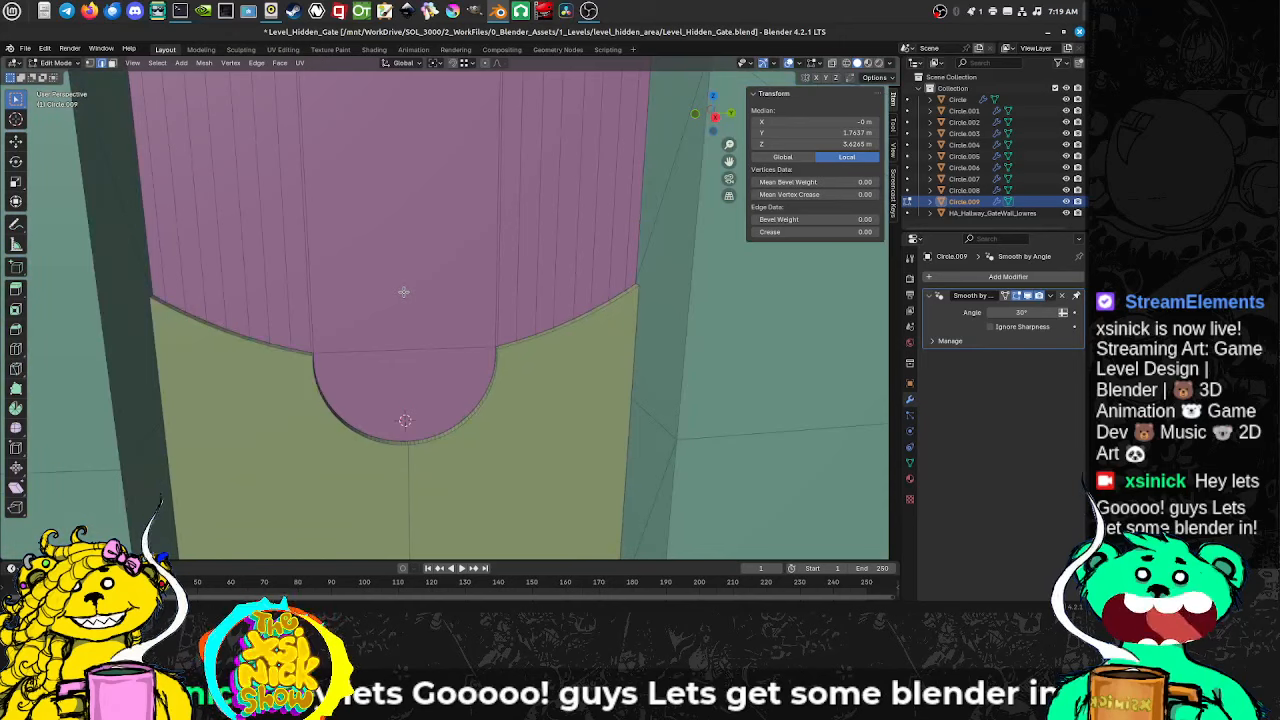
scroll(403, 291, "down", 5)
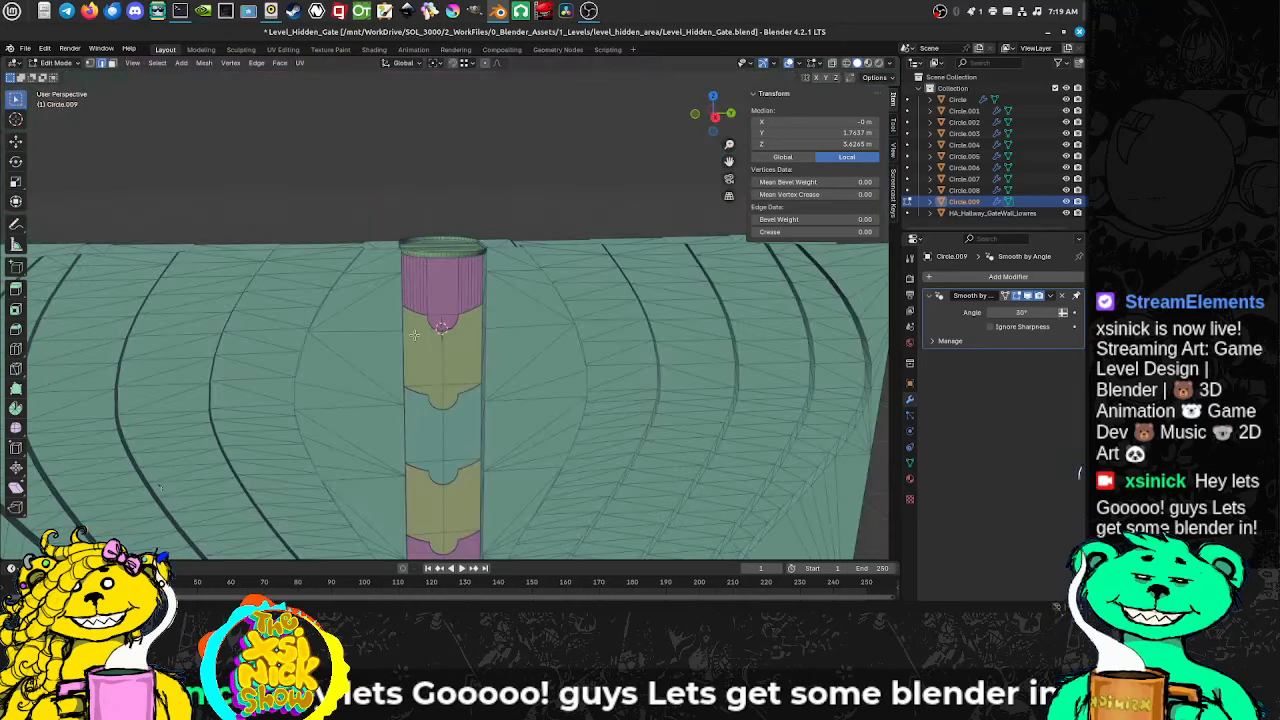
middle_click_drag(415, 335, 404, 177, "shift")
mouse_move(404, 280)
middle_mouse_down()
mouse_move(434, 278)
mouse_move(411, 292)
middle_mouse_up()
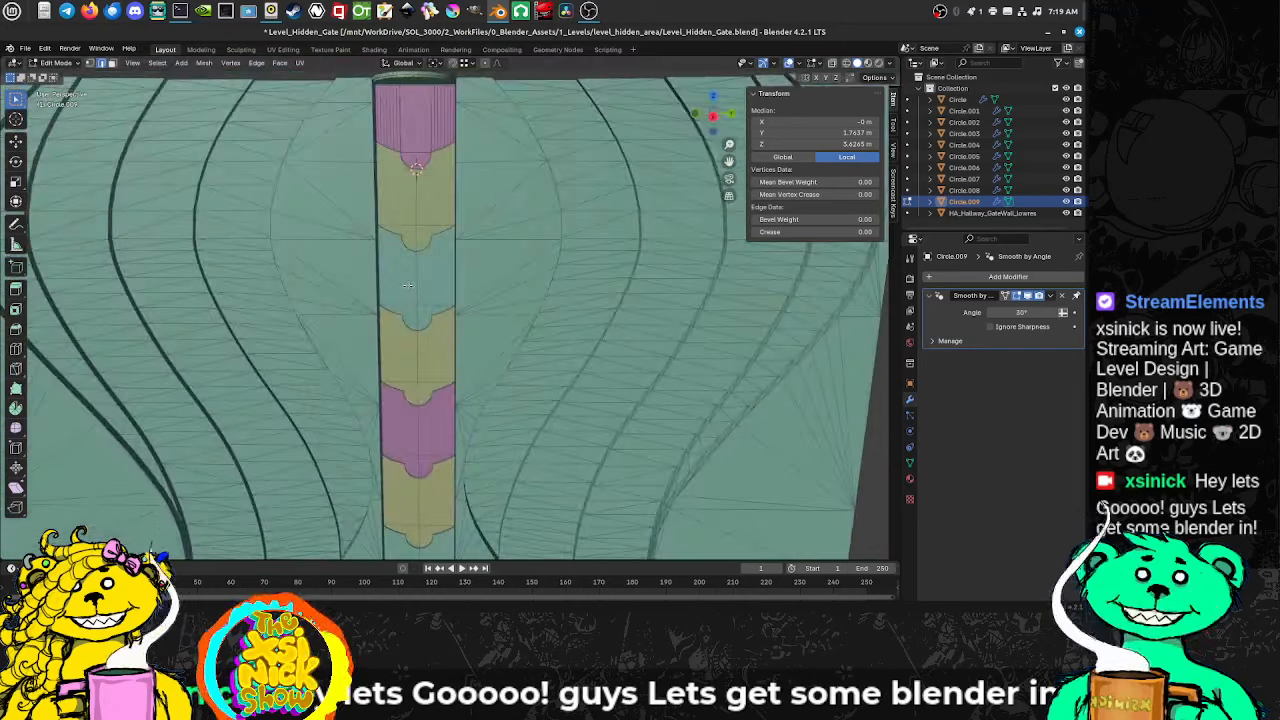
Step: Switch from the lower panel to editing the rounded base's mesh, viewed from below
key("Tab")
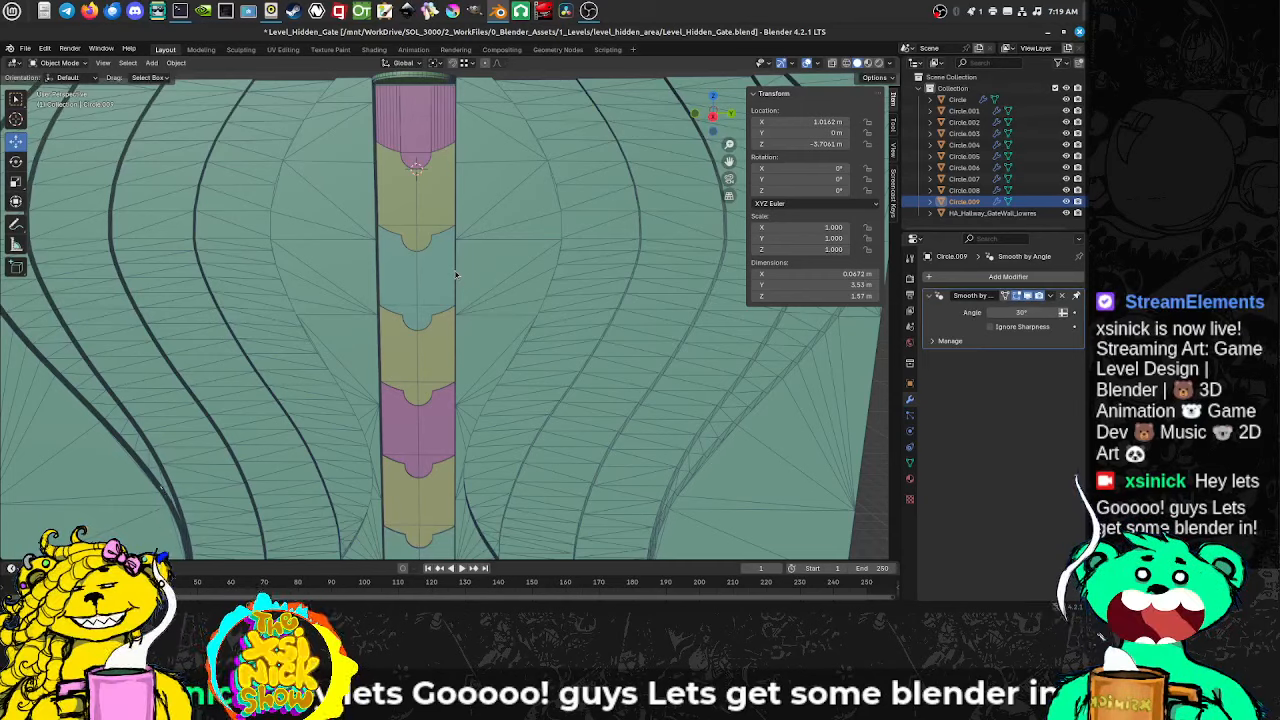
middle_click_drag(419, 335, 444, 318, "shift")
scroll(444, 318, "up", 3)
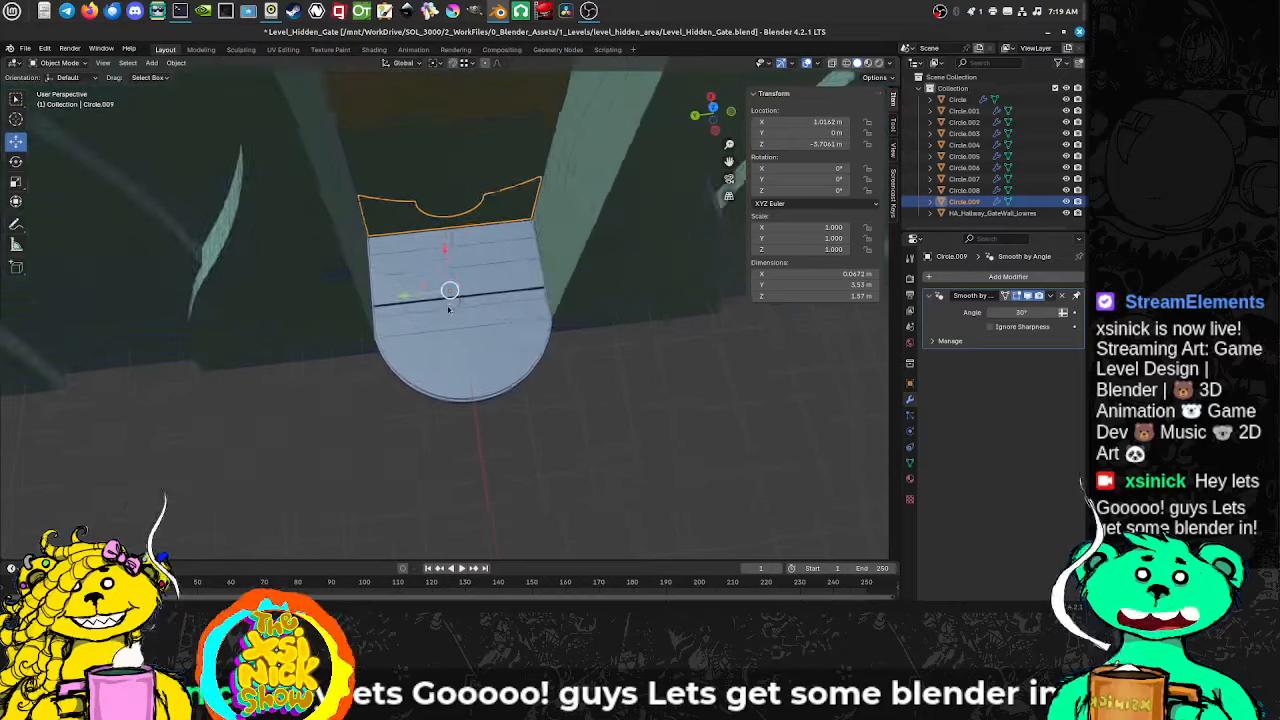
mouse_move(547, 347)
middle_mouse_down()
mouse_move(534, 343)
mouse_move(546, 363)
mouse_move(486, 389)
mouse_move(484, 377)
mouse_move(443, 380)
mouse_move(423, 394)
mouse_move(453, 363)
mouse_move(549, 358)
middle_mouse_up()
left_click(465, 364)
key("Tab")
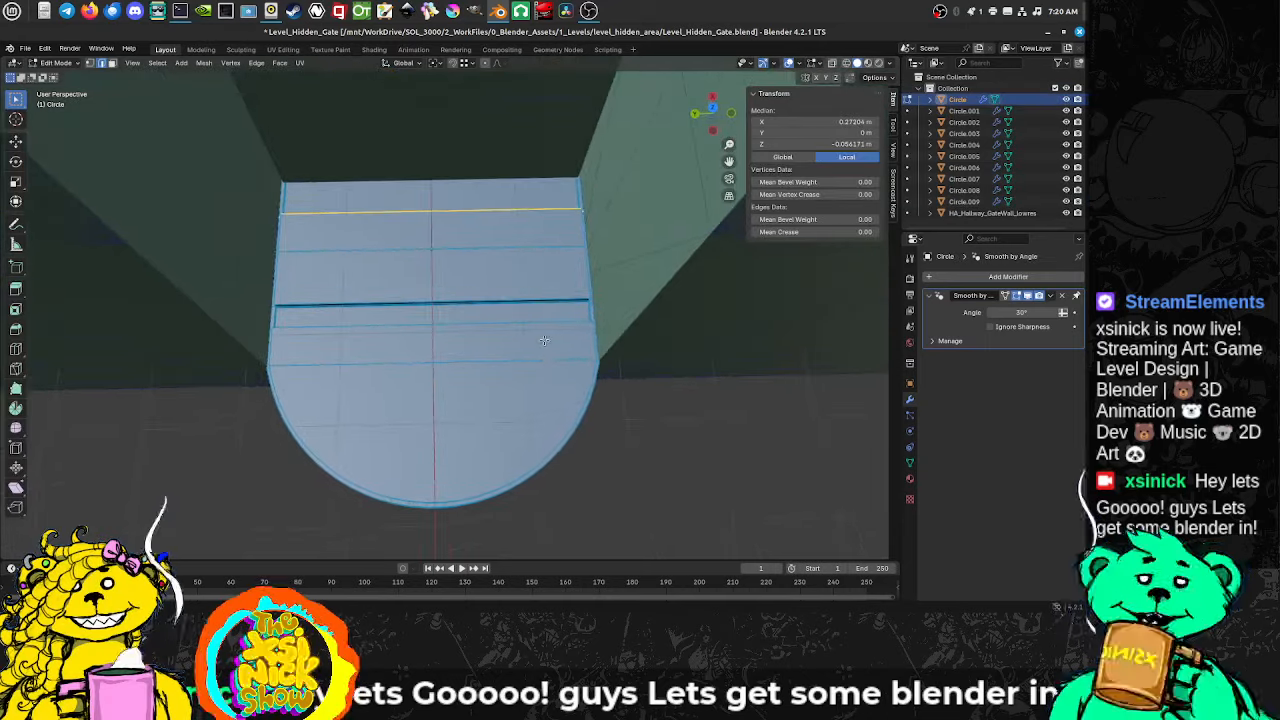
Step: Using face selection and wireframe shading, box-select all faces of the rounded base's negative-X half, including those on the hidden sides
key("ctrl+Tab")
left_click(522, 330)
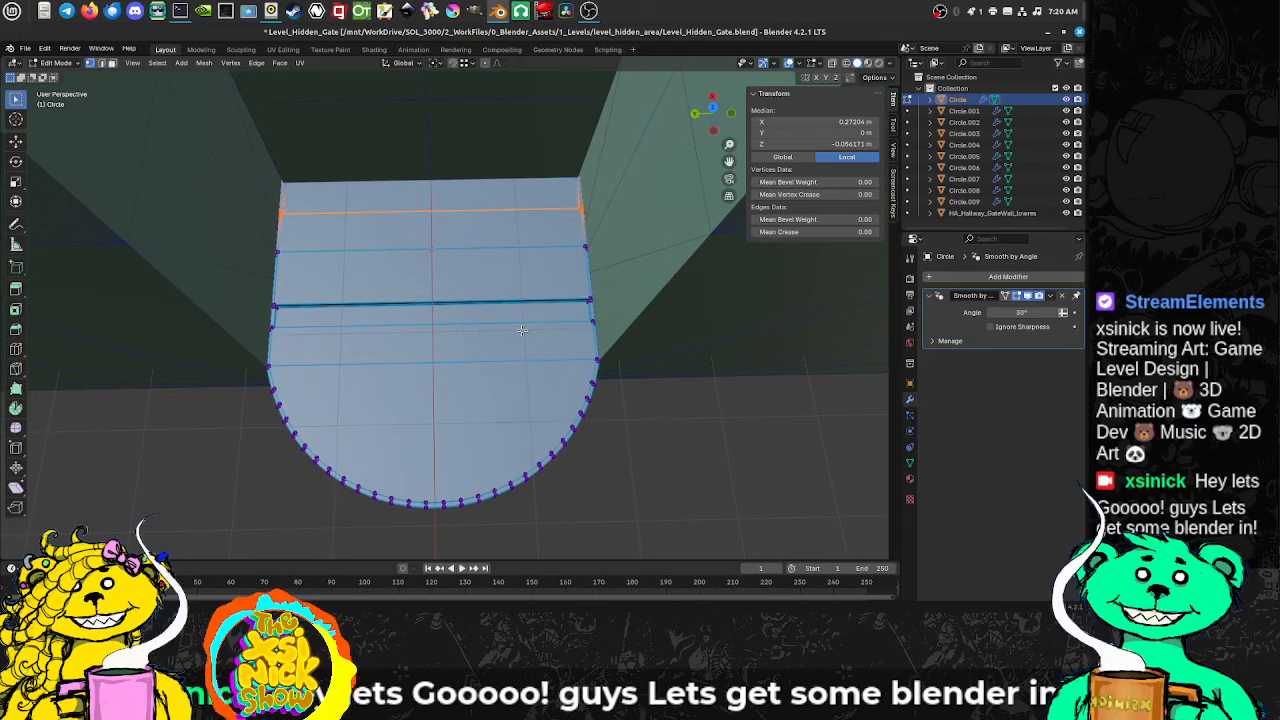
middle_click_drag(469, 341, 377, 383)
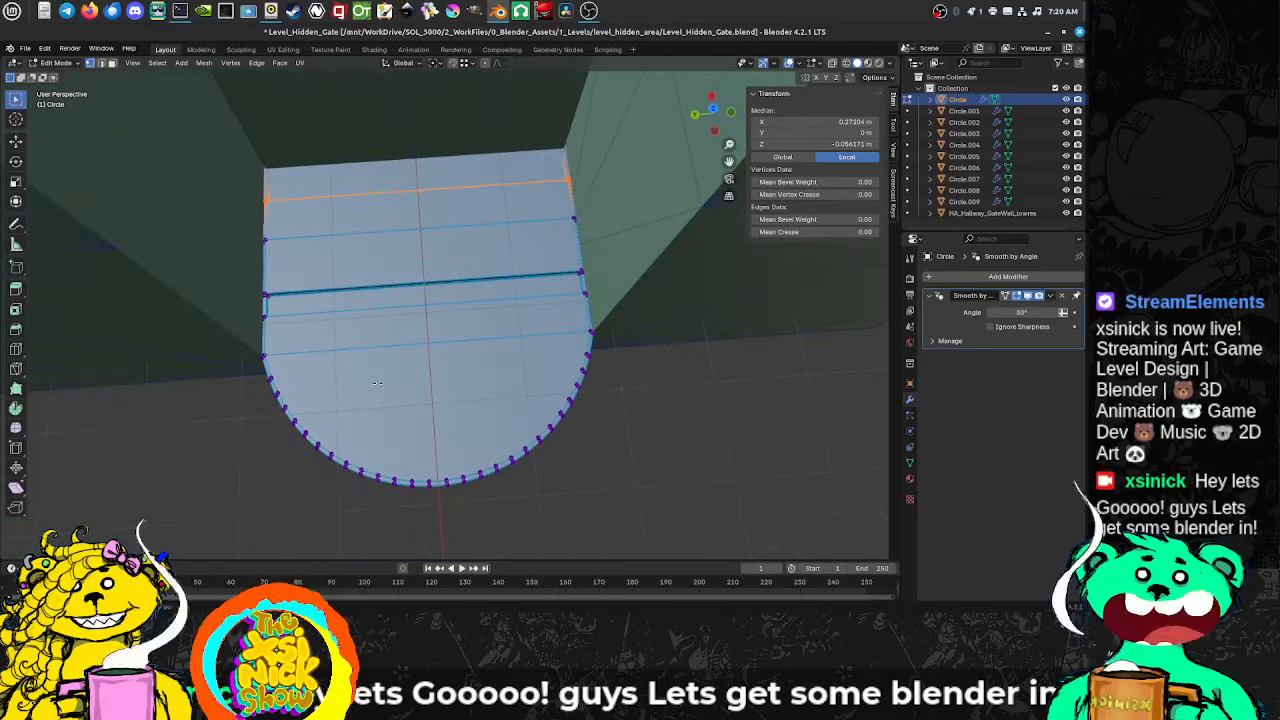
key("ctrl+Tab")
left_click(352, 396)
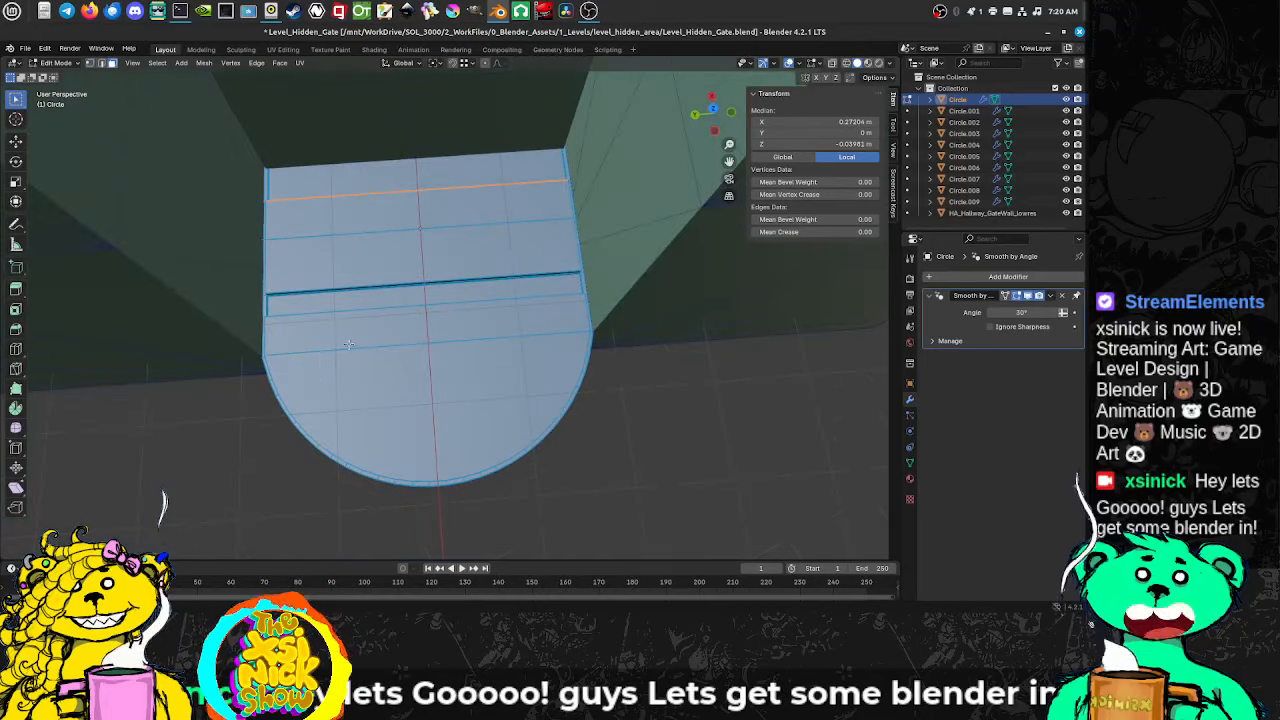
left_click_drag(196, 250, 685, 491)
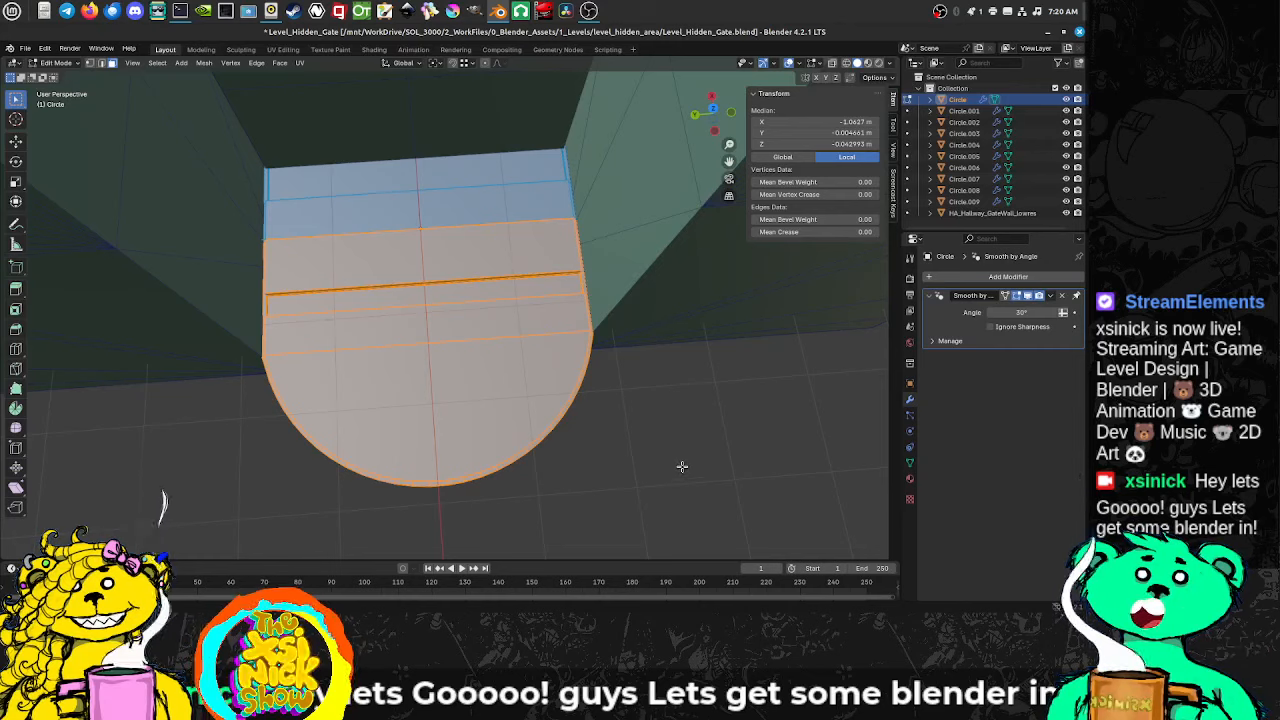
key("z")
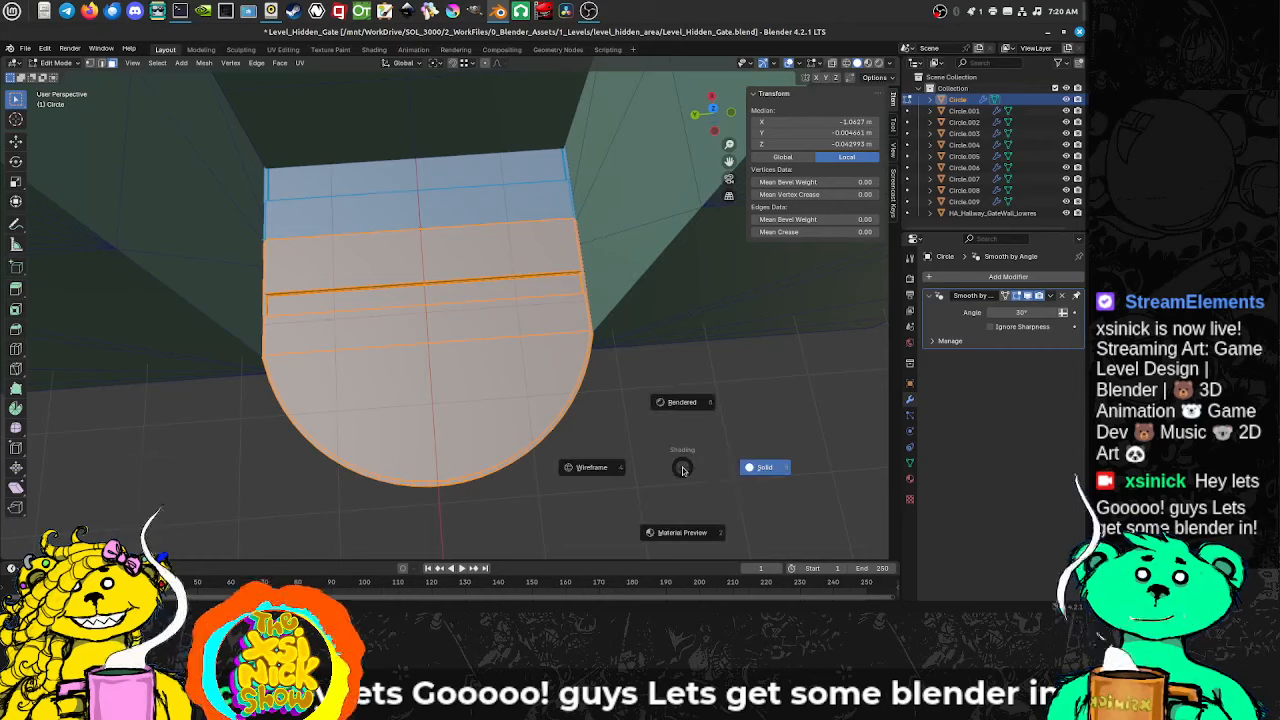
left_click(621, 474)
middle_click_drag(625, 405, 587, 384)
left_click_drag(233, 213, 725, 545)
Step: Examine the selected half of the rounded base from several angles, checking the rim, grooves and centre boundary of the selection
middle_click_drag(766, 486, 458, 317)
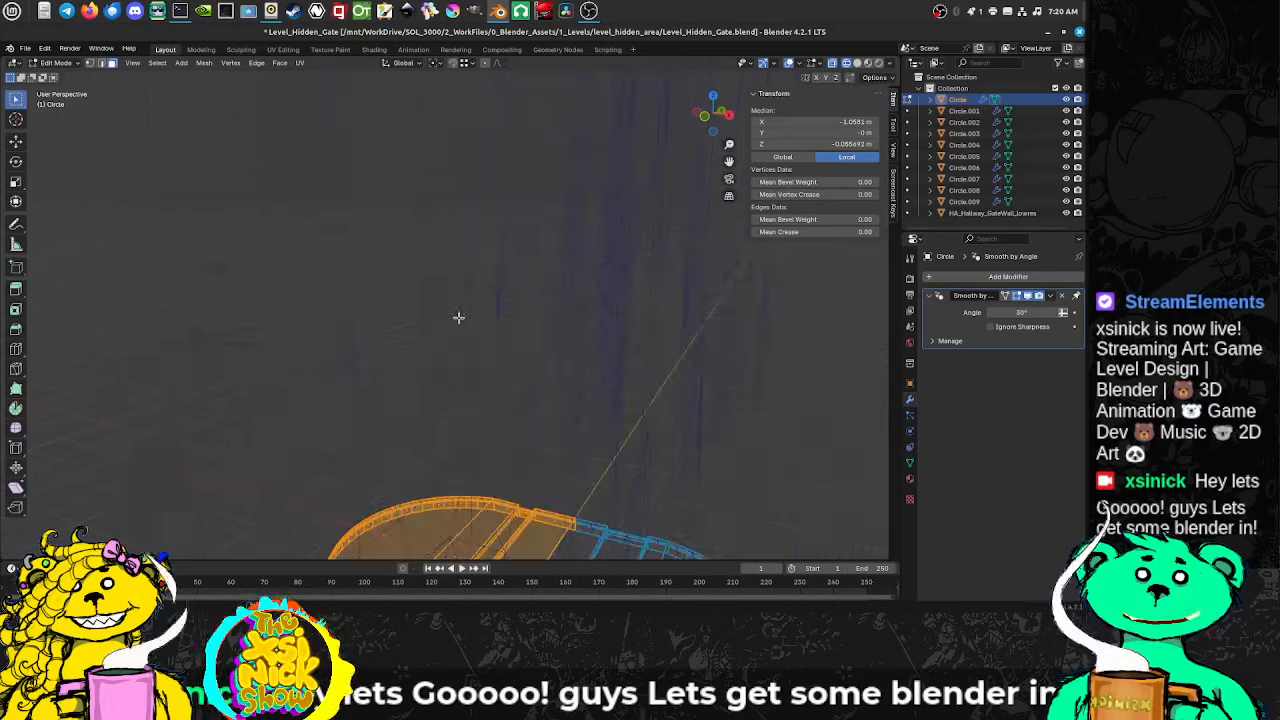
middle_click_drag(583, 434, 480, 219)
middle_click_drag(520, 337, 456, 331)
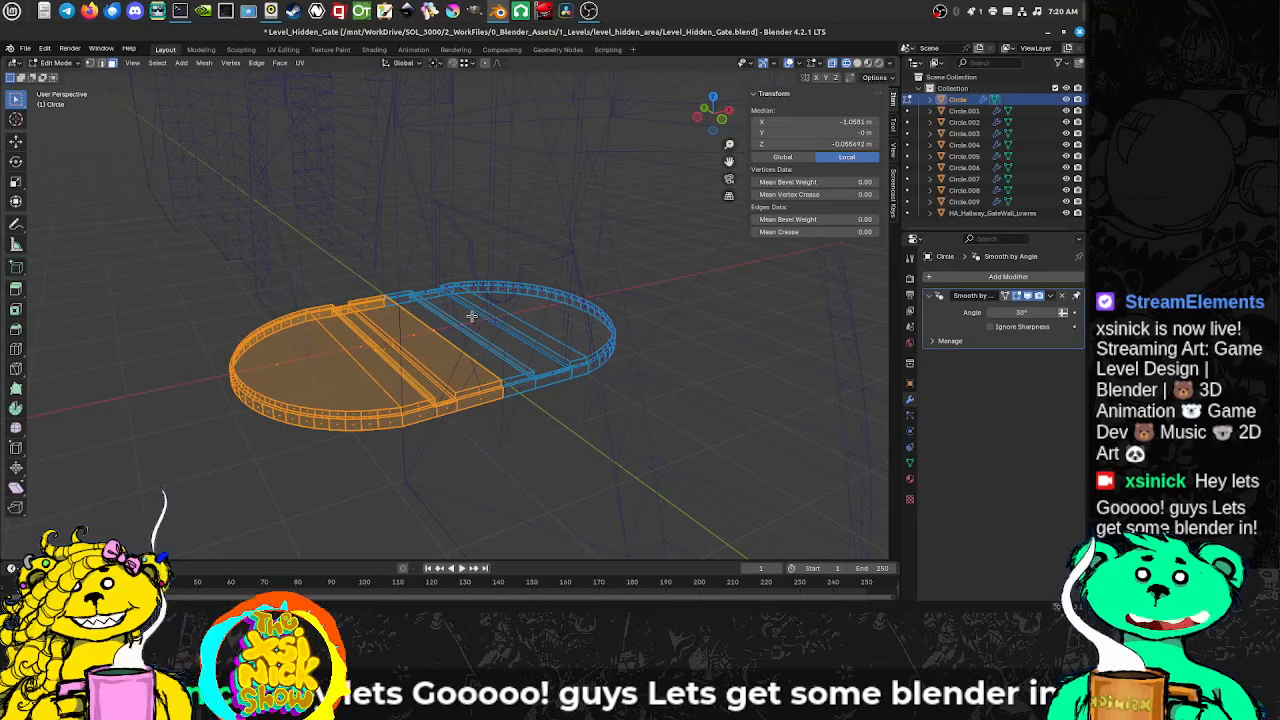
middle_click_drag(515, 421, 456, 310)
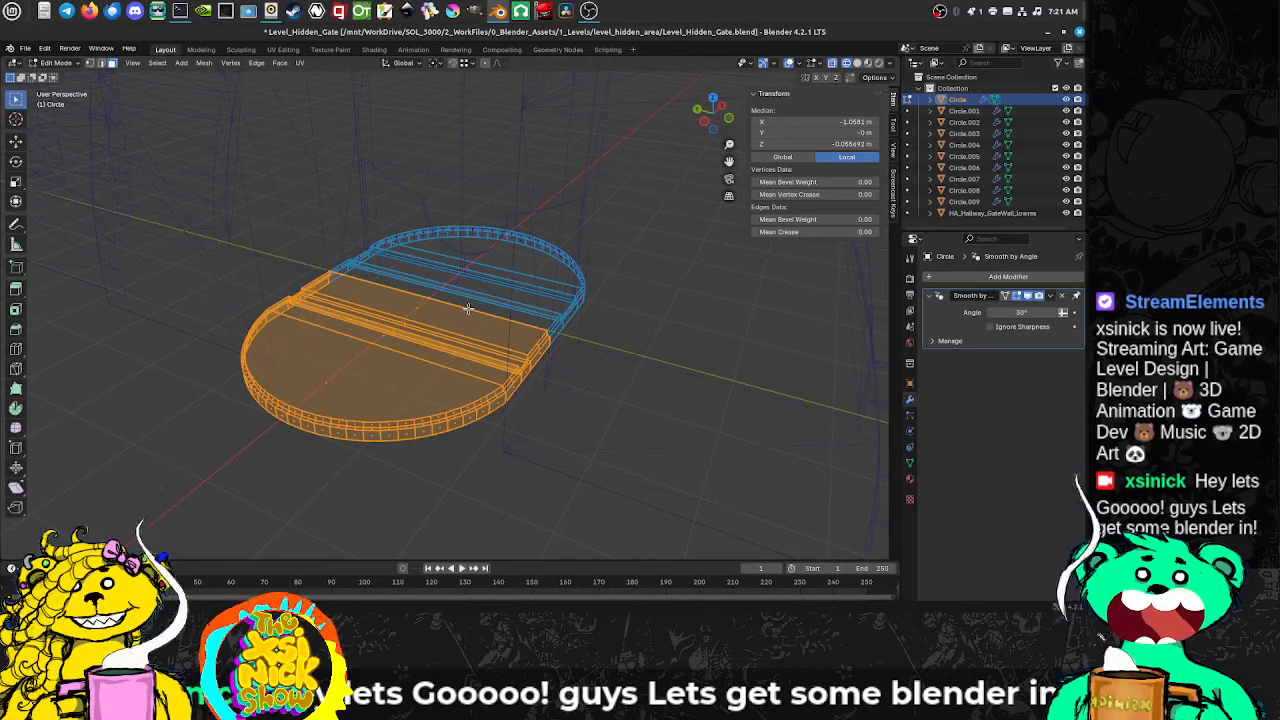
middle_click_drag(478, 319, 443, 315)
scroll(438, 328, "up", 3)
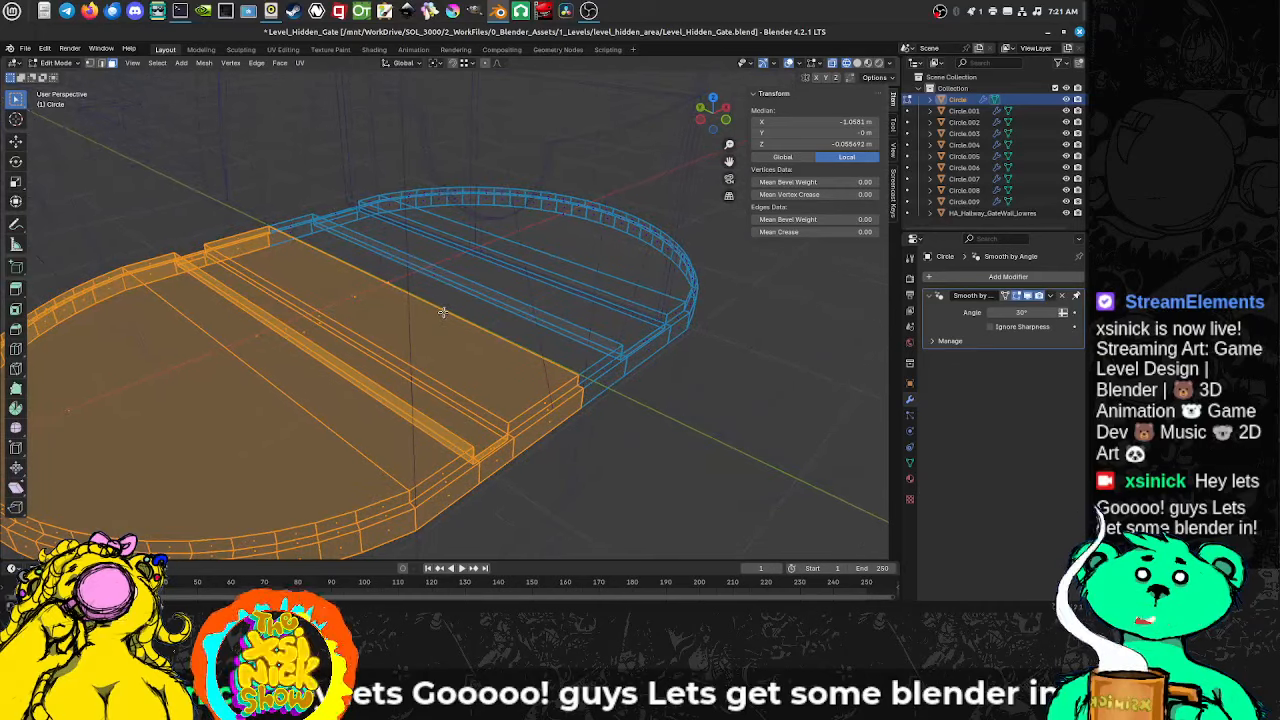
mouse_move(450, 296)
middle_mouse_down()
mouse_move(551, 297)
mouse_move(494, 313)
mouse_move(363, 306)
mouse_move(586, 323)
mouse_move(345, 327)
mouse_move(466, 329)
mouse_move(420, 323)
mouse_move(423, 296)
mouse_move(418, 322)
mouse_move(386, 303)
mouse_move(436, 300)
middle_mouse_up()
scroll(418, 322, "up", 2)
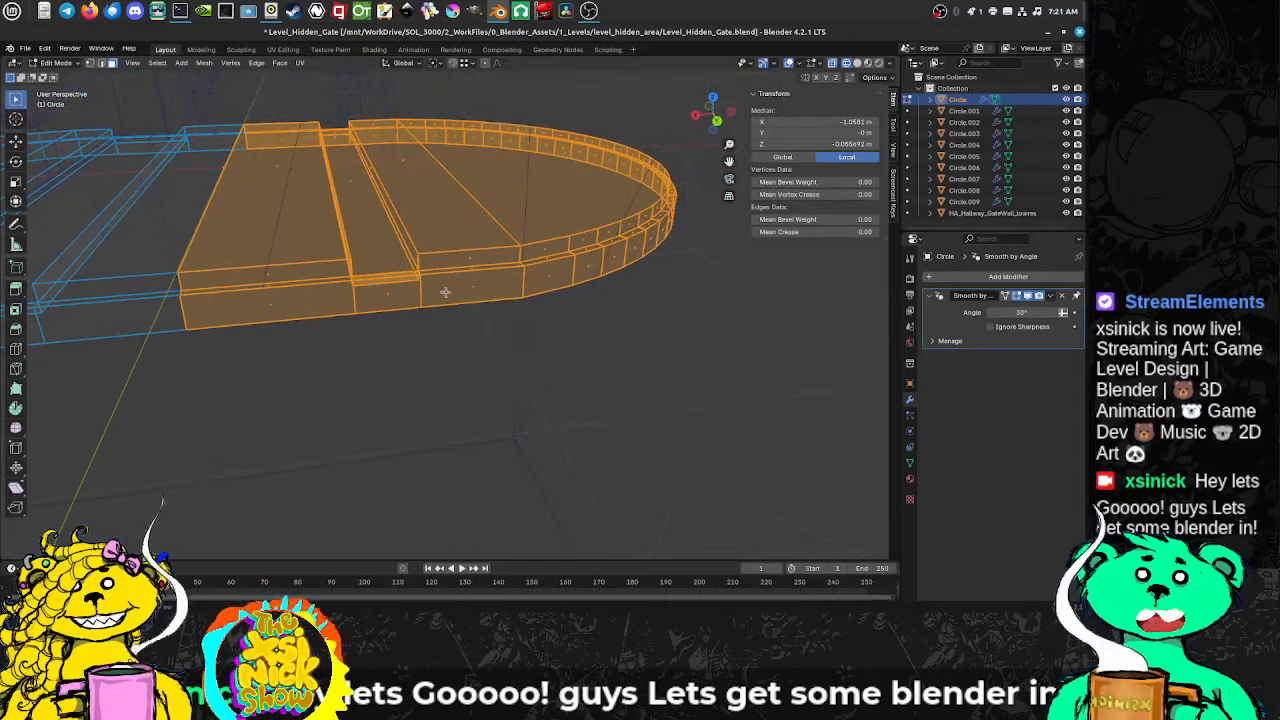
middle_click_drag(443, 292, 245, 305)
mouse_move(477, 286)
middle_mouse_down()
mouse_move(491, 271)
mouse_move(447, 280)
mouse_move(480, 277)
mouse_move(457, 277)
middle_mouse_up()
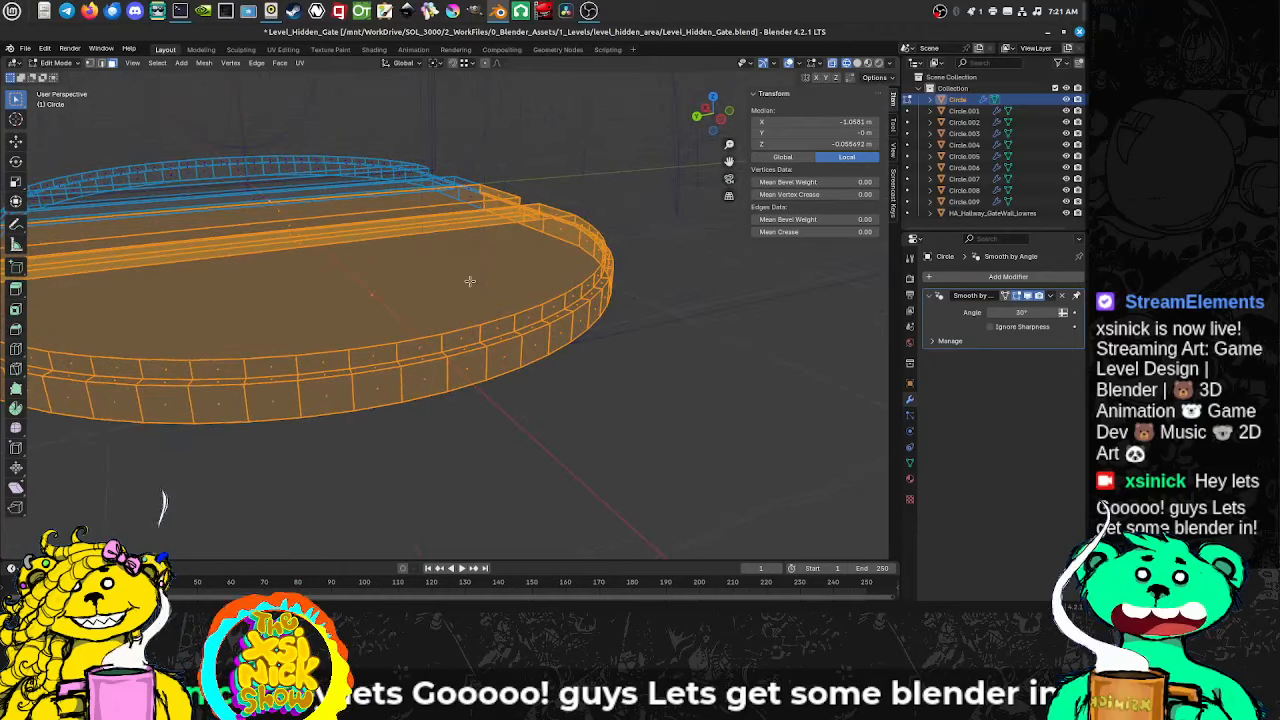
middle_click_drag(562, 221, 560, 277)
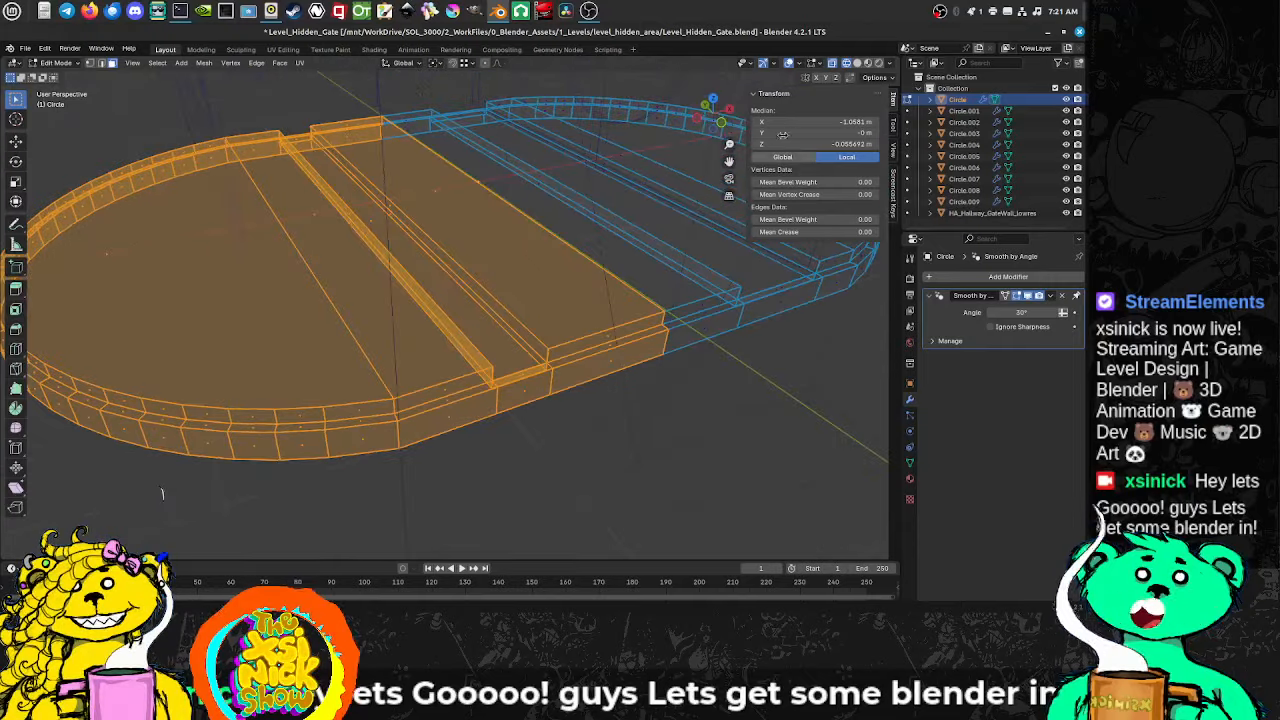
Step: Return to solid shading and delete the selected faces of the rounded base's negative-X half
left_click(856, 63)
middle_click_drag(330, 254, 432, 256)
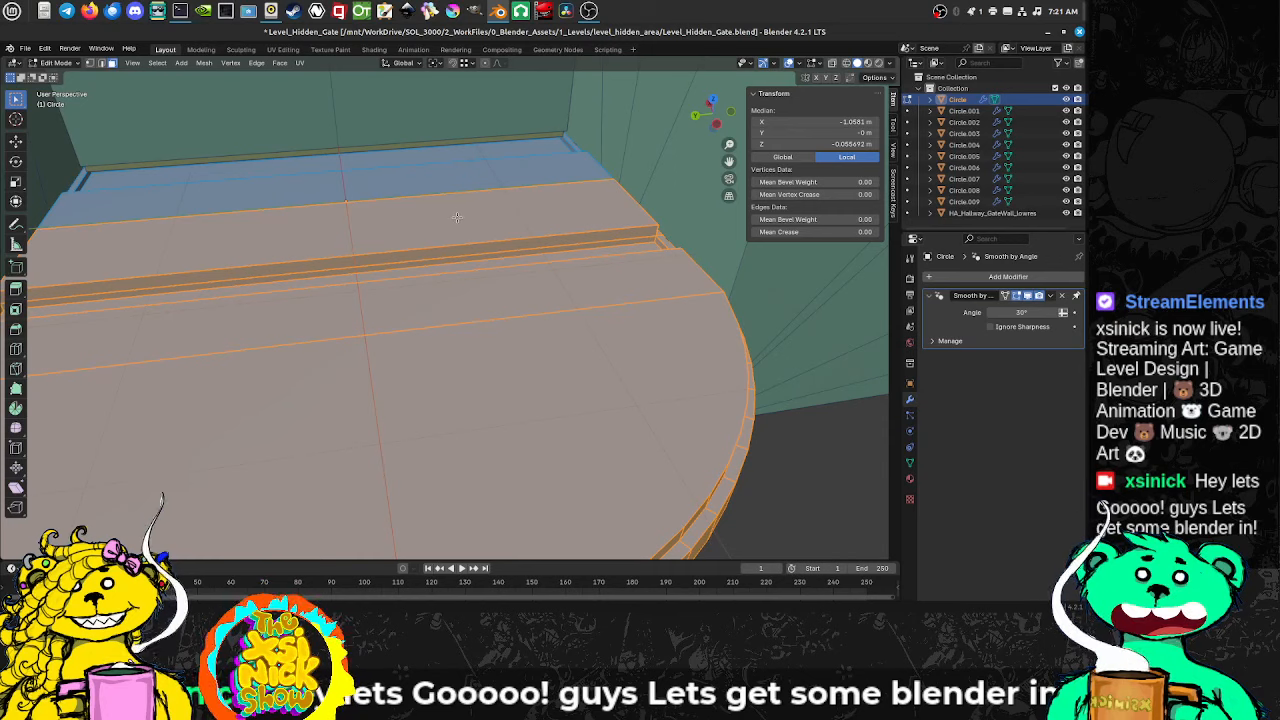
key("x")
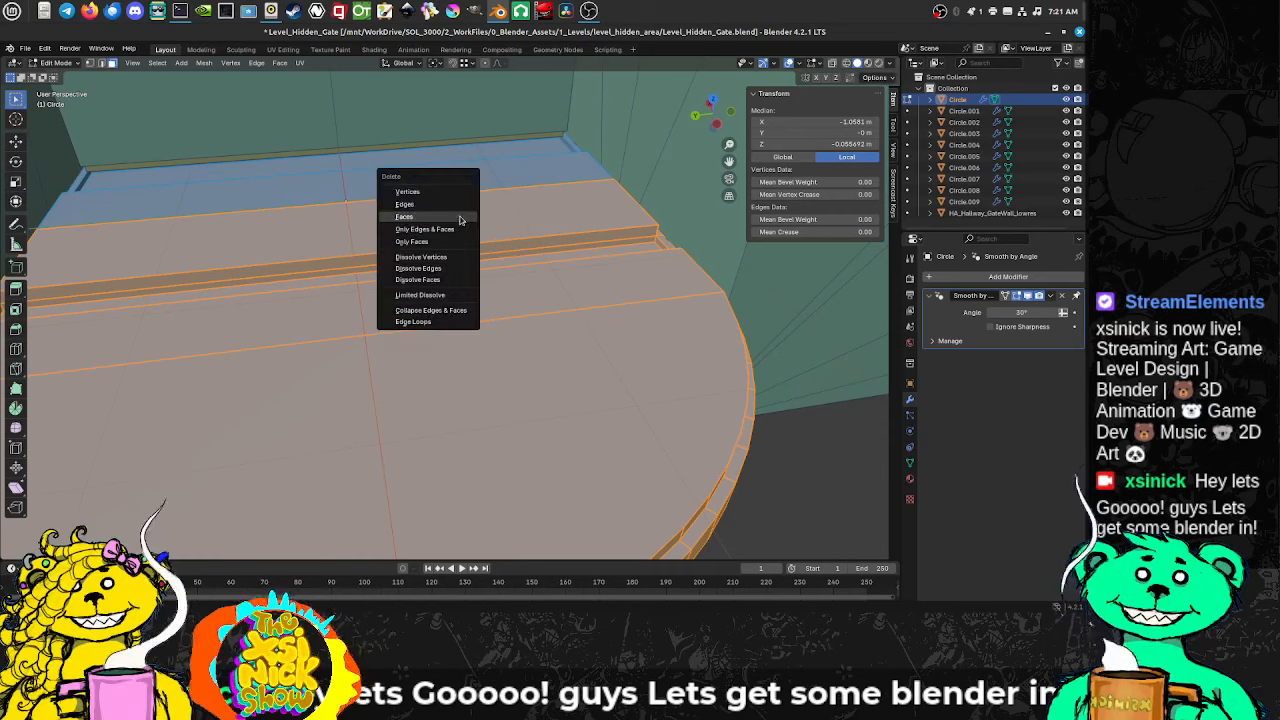
left_click(457, 218)
middle_click_drag(459, 224, 457, 243)
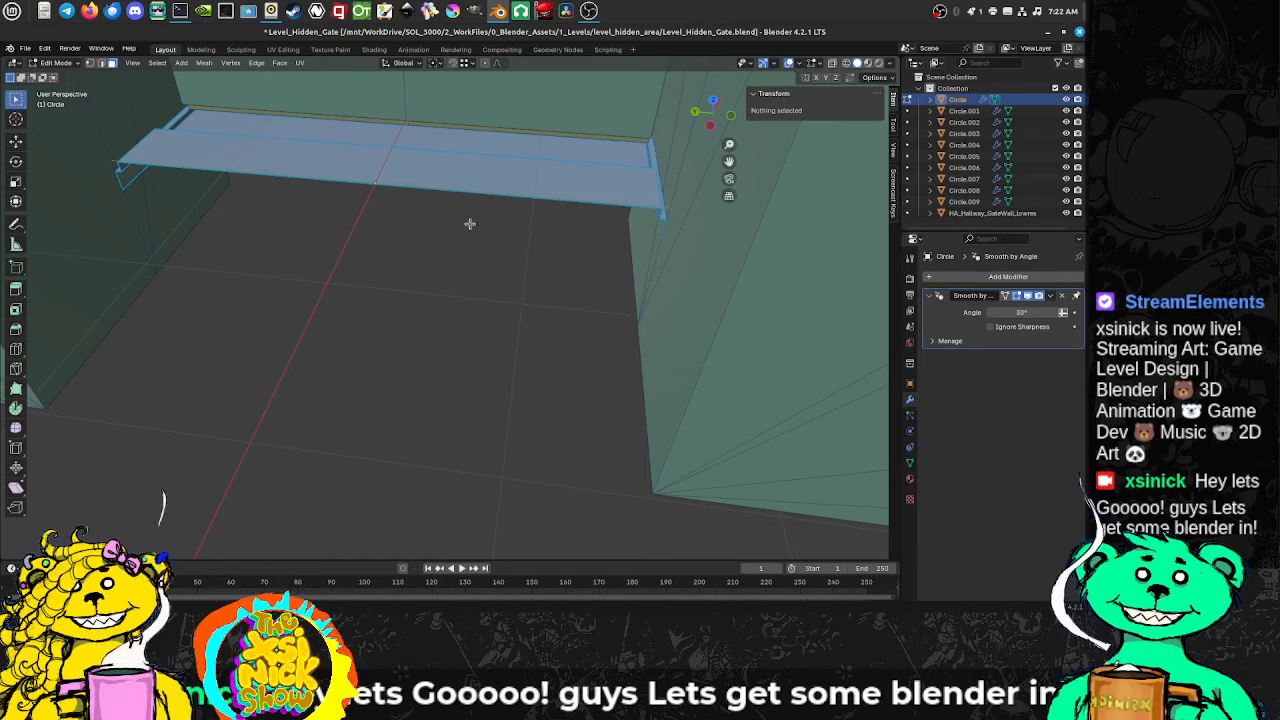
Step: Examine the remaining half base against the lower panel, the stacked gate panels and the side walls, and leave mesh editing
mouse_move(414, 231)
middle_mouse_down()
mouse_move(560, 208)
mouse_move(443, 220)
mouse_move(506, 226)
mouse_move(437, 237)
mouse_move(431, 257)
mouse_move(349, 260)
mouse_move(331, 243)
mouse_move(491, 237)
mouse_move(463, 251)
middle_mouse_up()
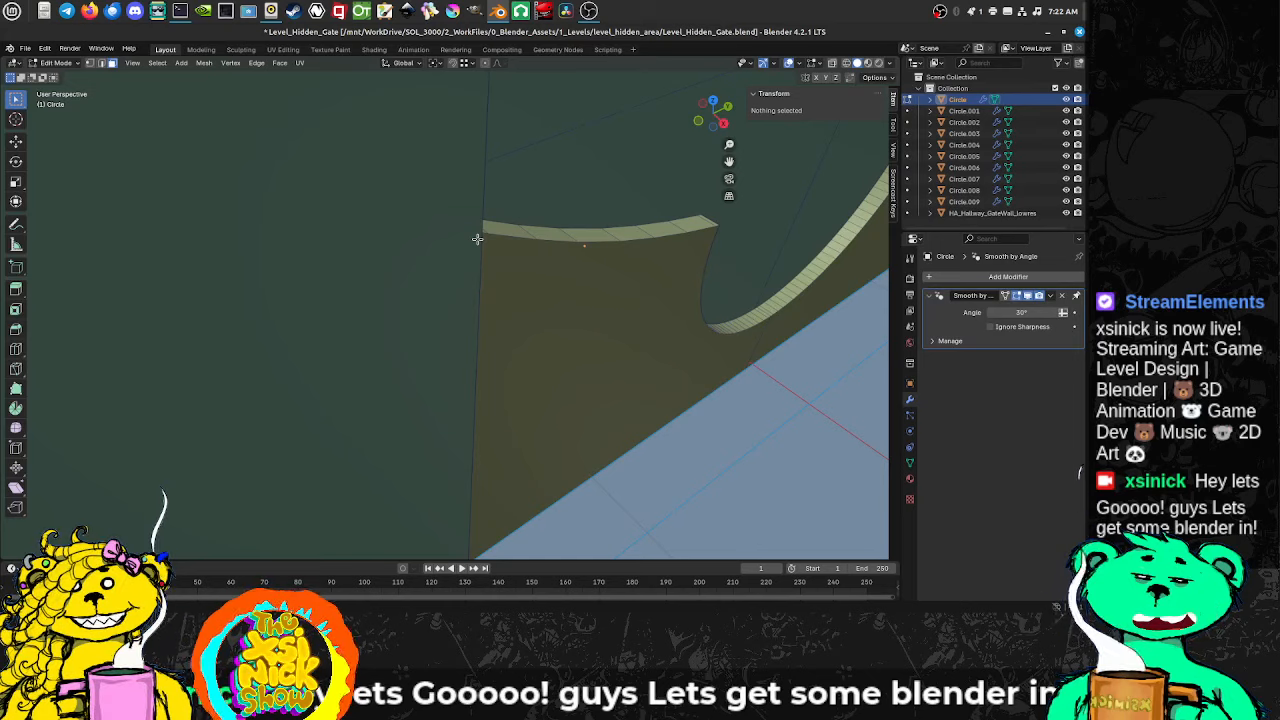
middle_click_drag(484, 247, 441, 216)
scroll(437, 231, "down", 2)
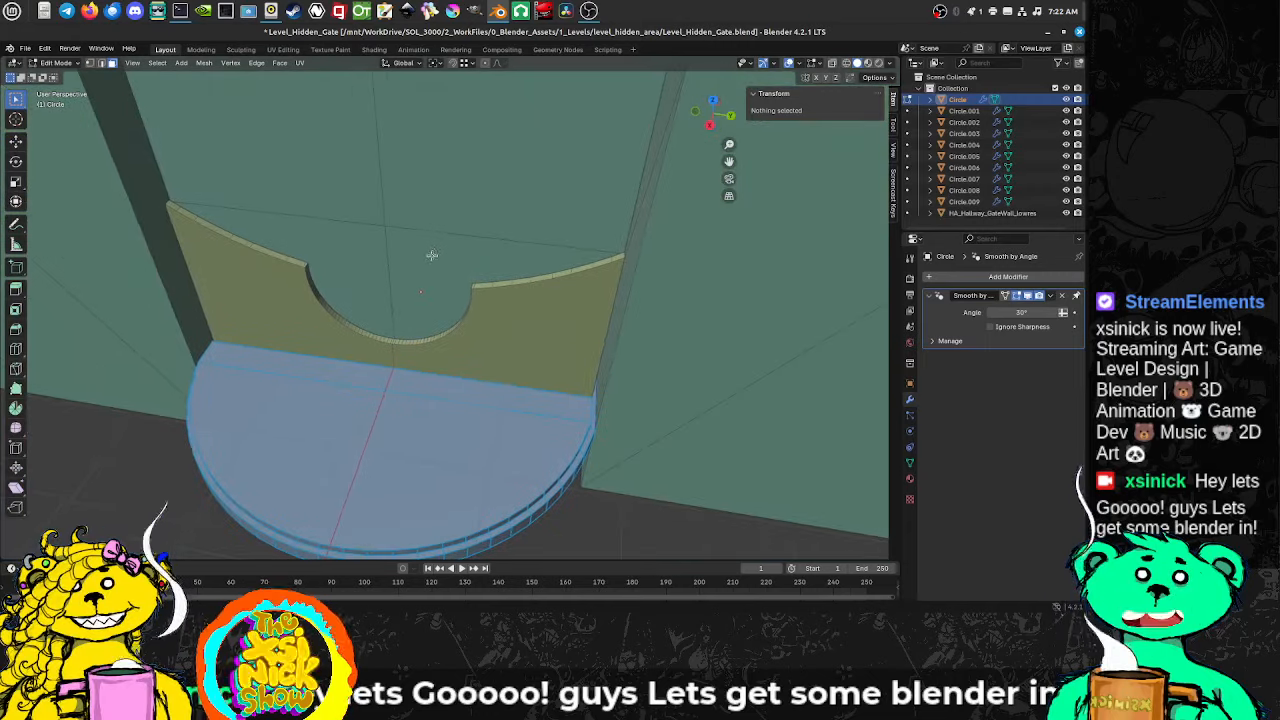
middle_click_drag(429, 250, 457, 258)
scroll(447, 225, "down", 2)
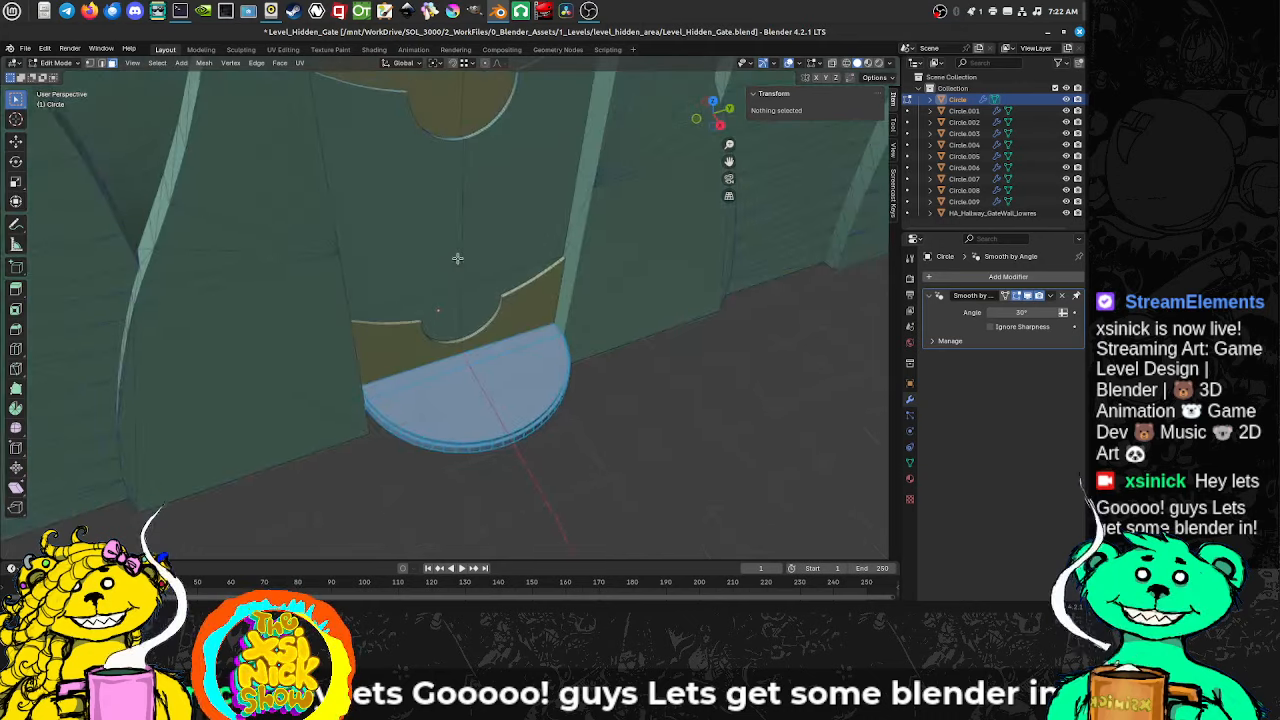
scroll(457, 258, "up", 10)
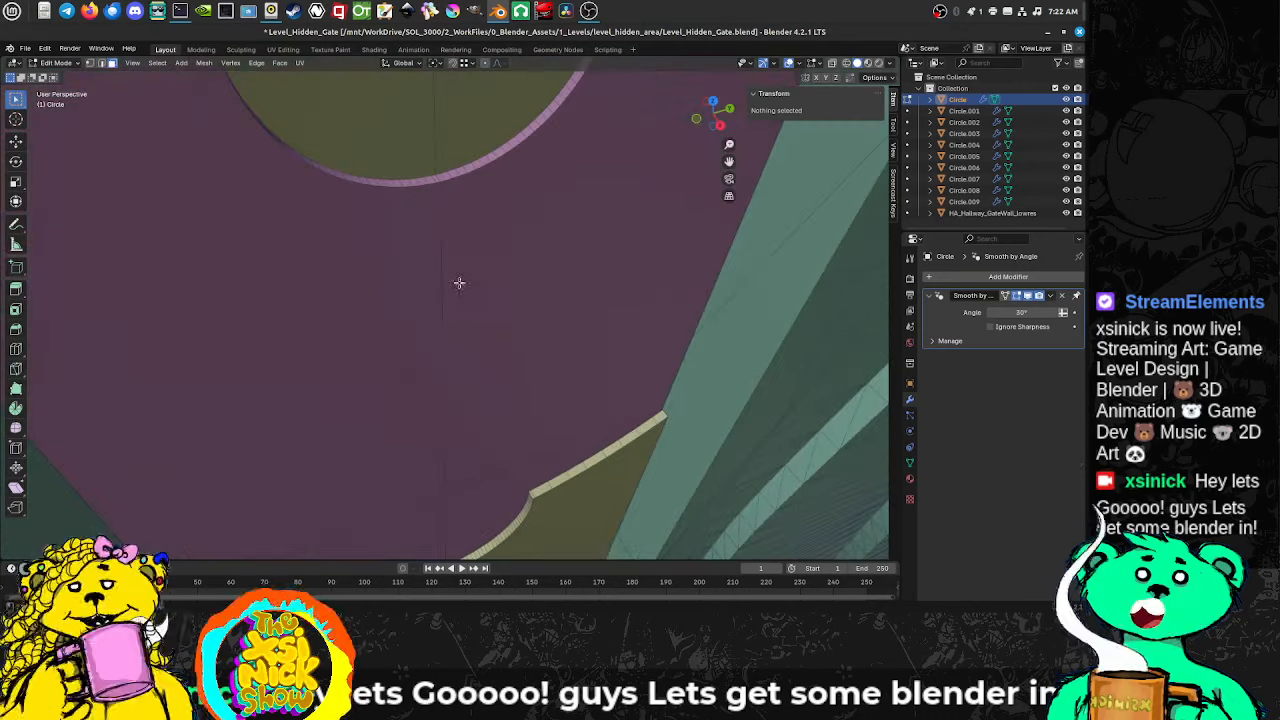
scroll(455, 286, "down", 8)
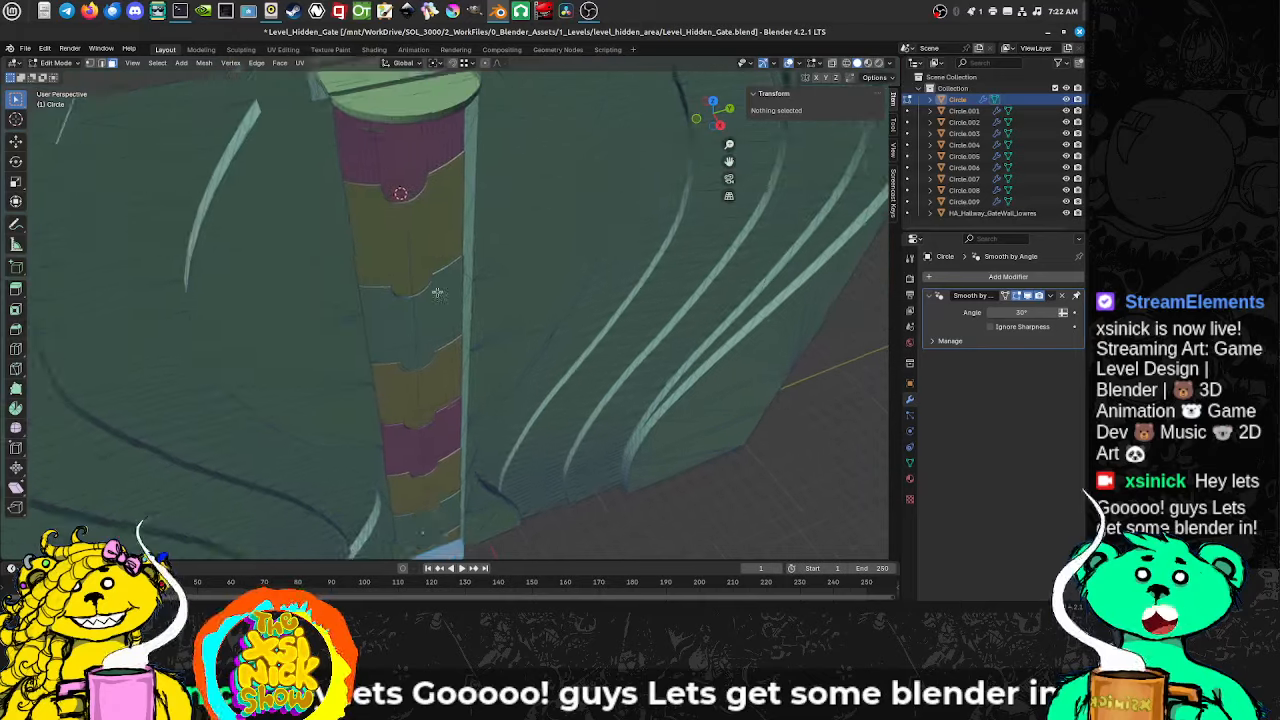
middle_click_drag(437, 292, 418, 262)
scroll(374, 266, "up", 4)
scroll(447, 269, "down", 2)
middle_click_drag(502, 262, 454, 269)
scroll(290, 291, "up", 5)
middle_click_drag(306, 291, 404, 284, "shift")
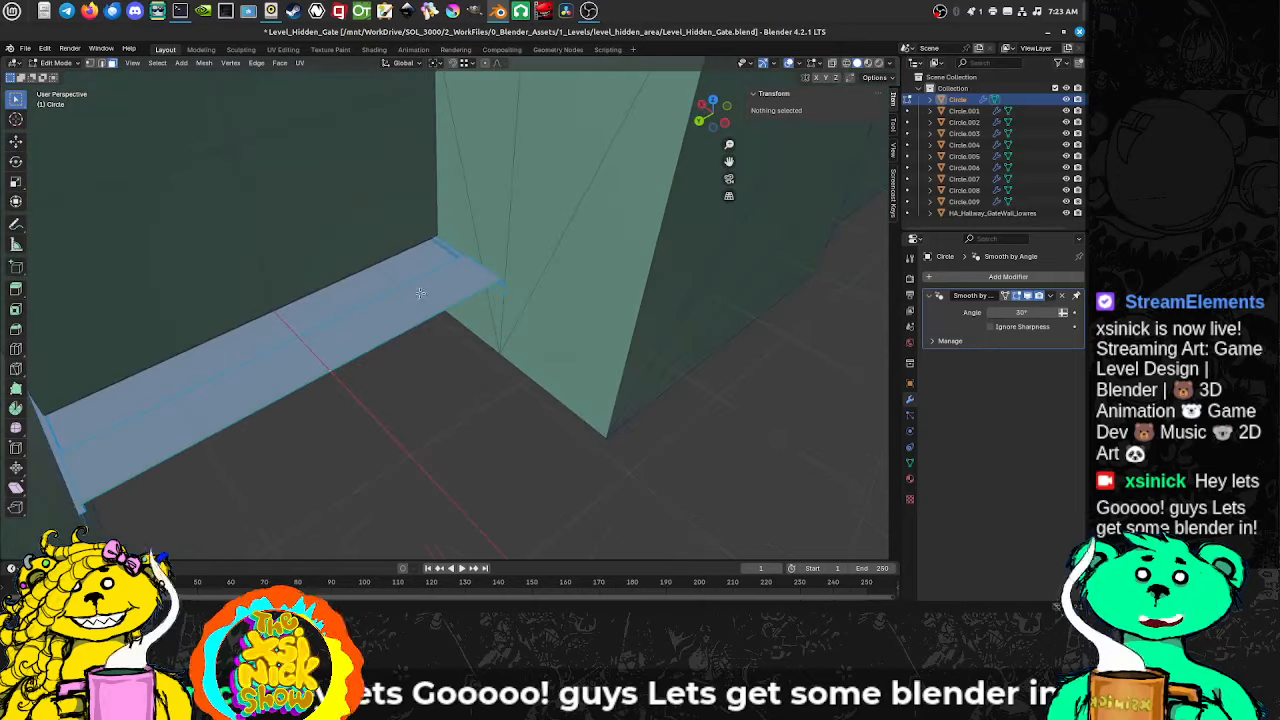
key("Tab")
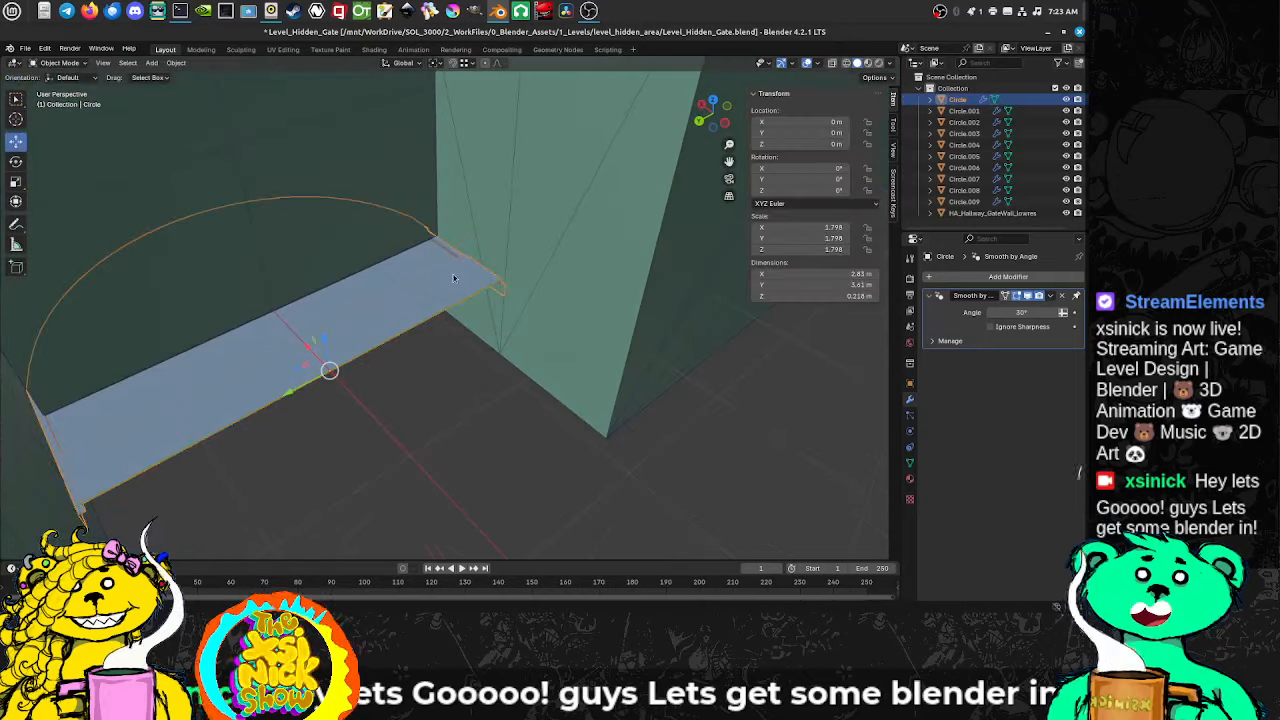
Step: Save the file and add a Mirror modifier across the X axis to the half base
key("ctrl+s")
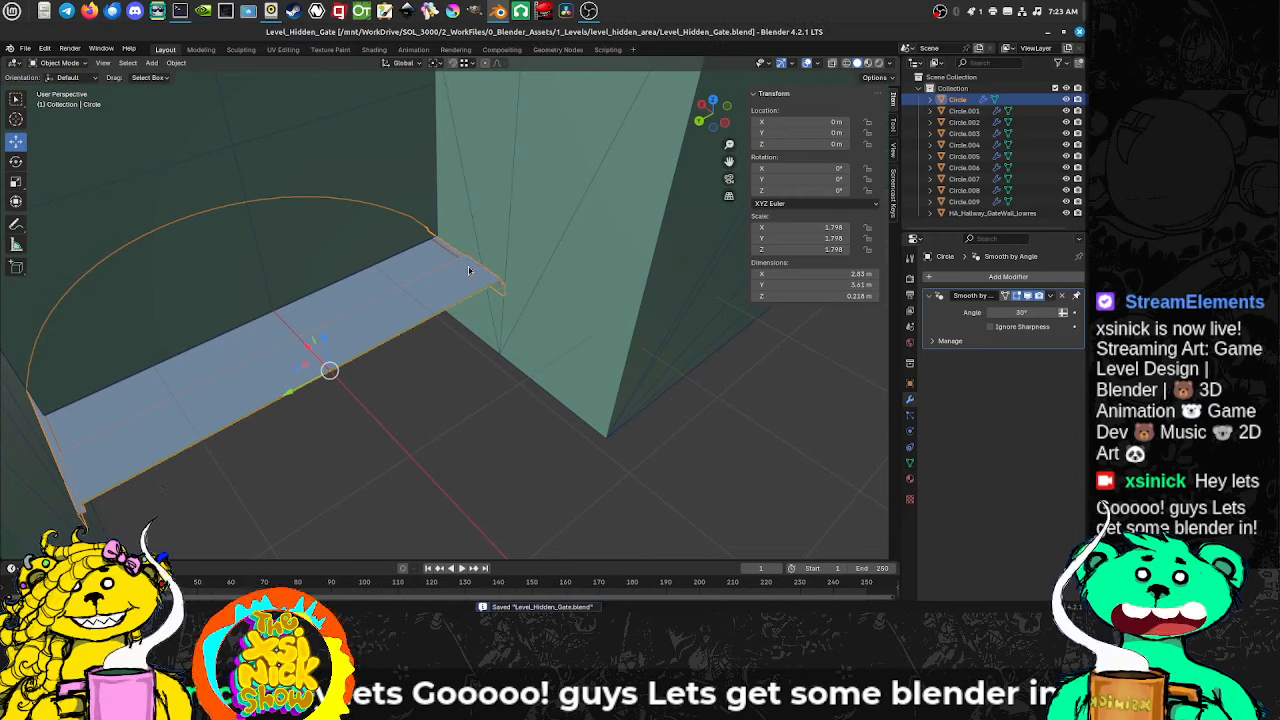
middle_click_drag(455, 291, 410, 280)
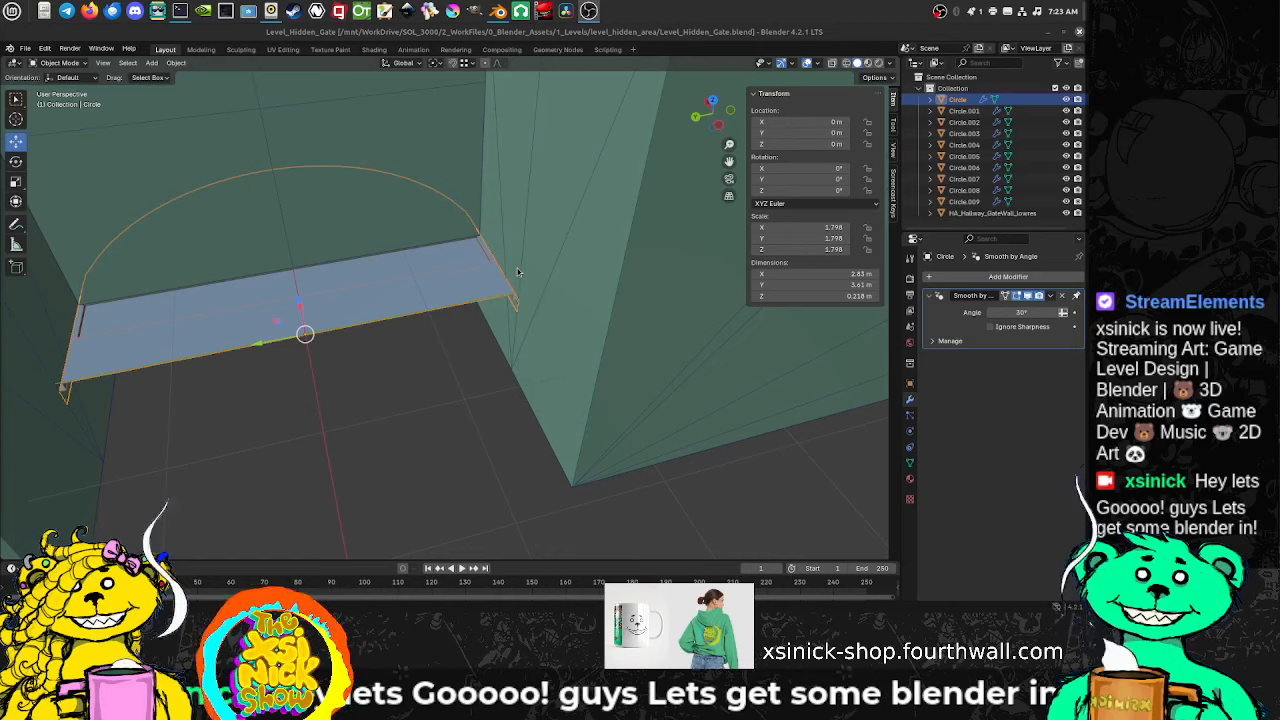
middle_click_drag(435, 336, 492, 342)
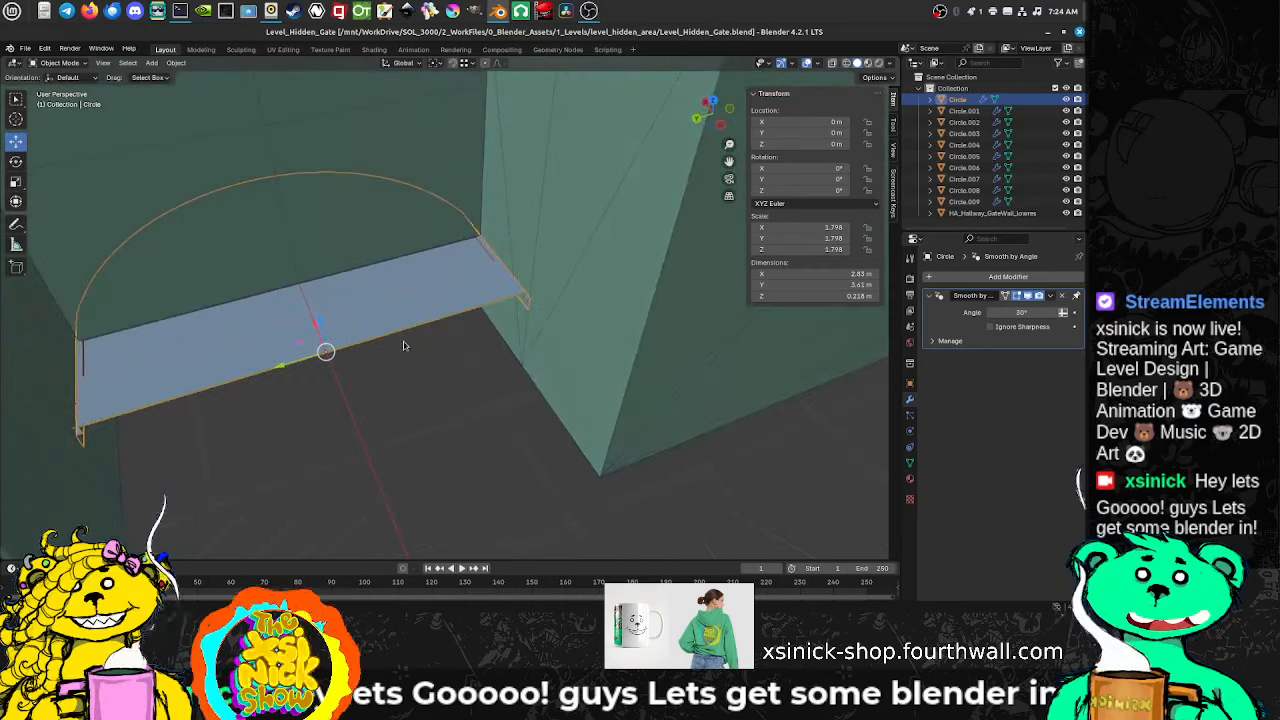
left_click(935, 279)
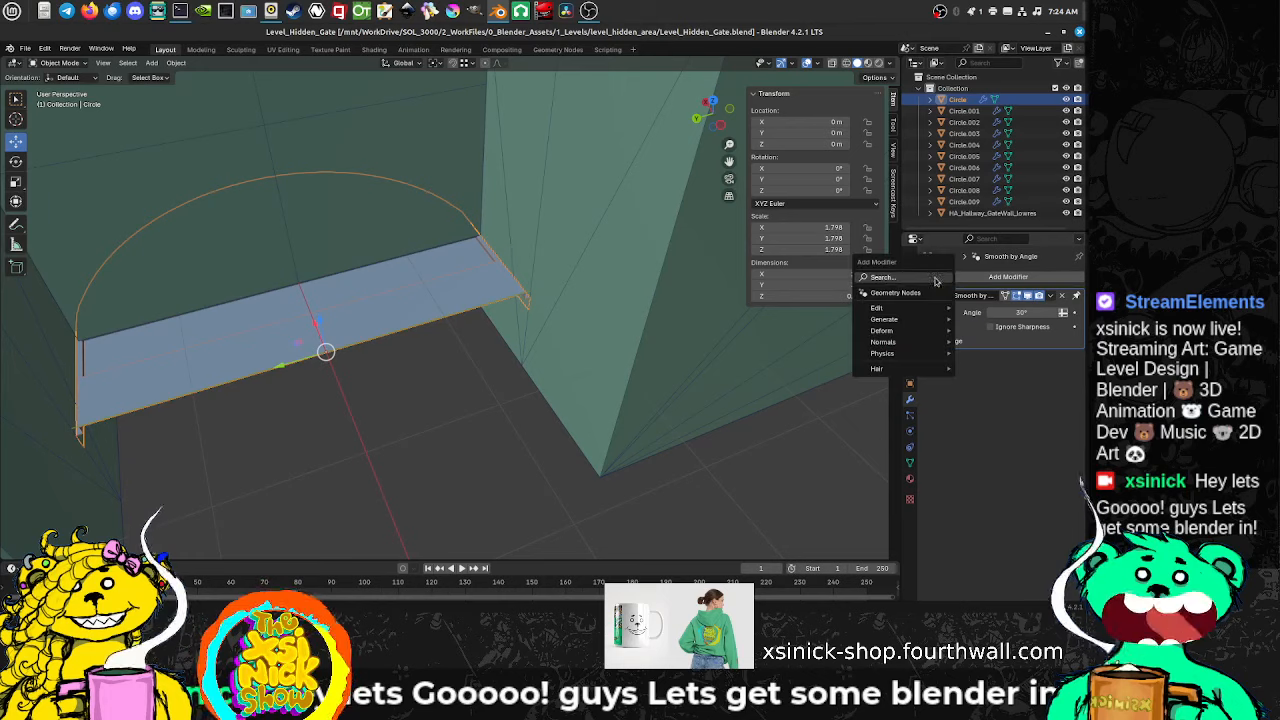
mouse_move(906, 311)
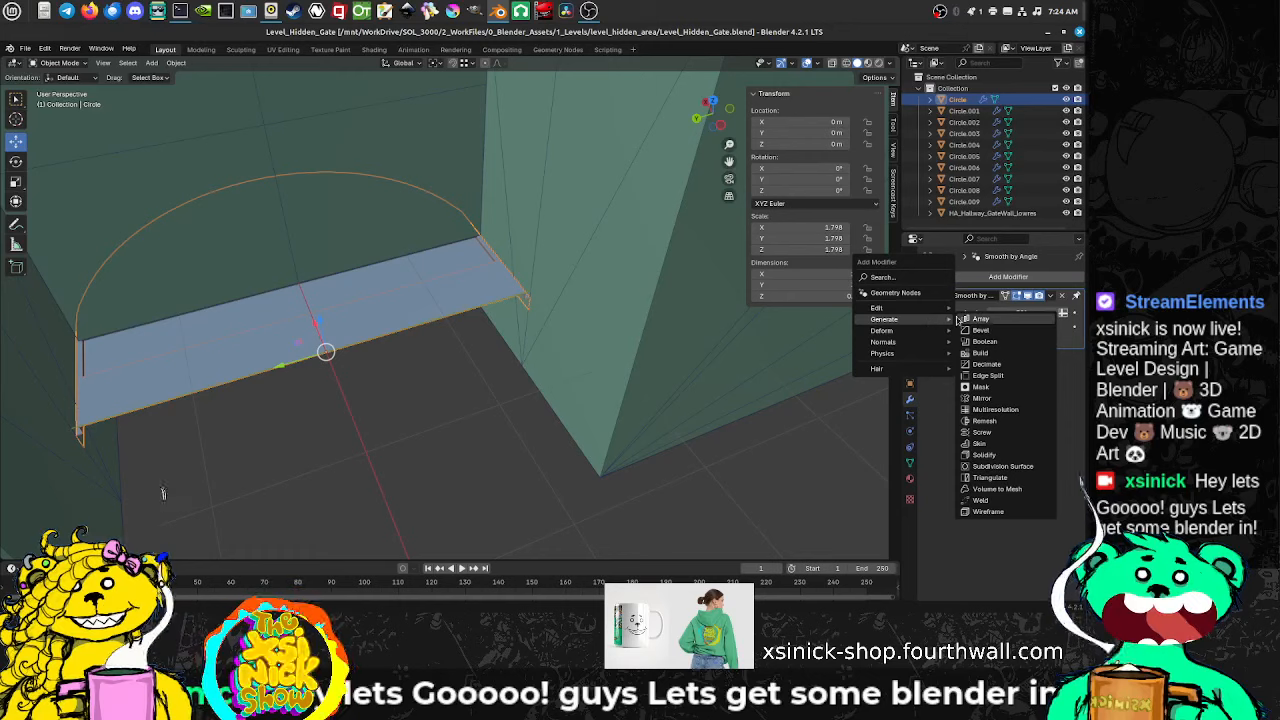
left_click(1000, 399)
middle_click_drag(585, 376, 539, 338)
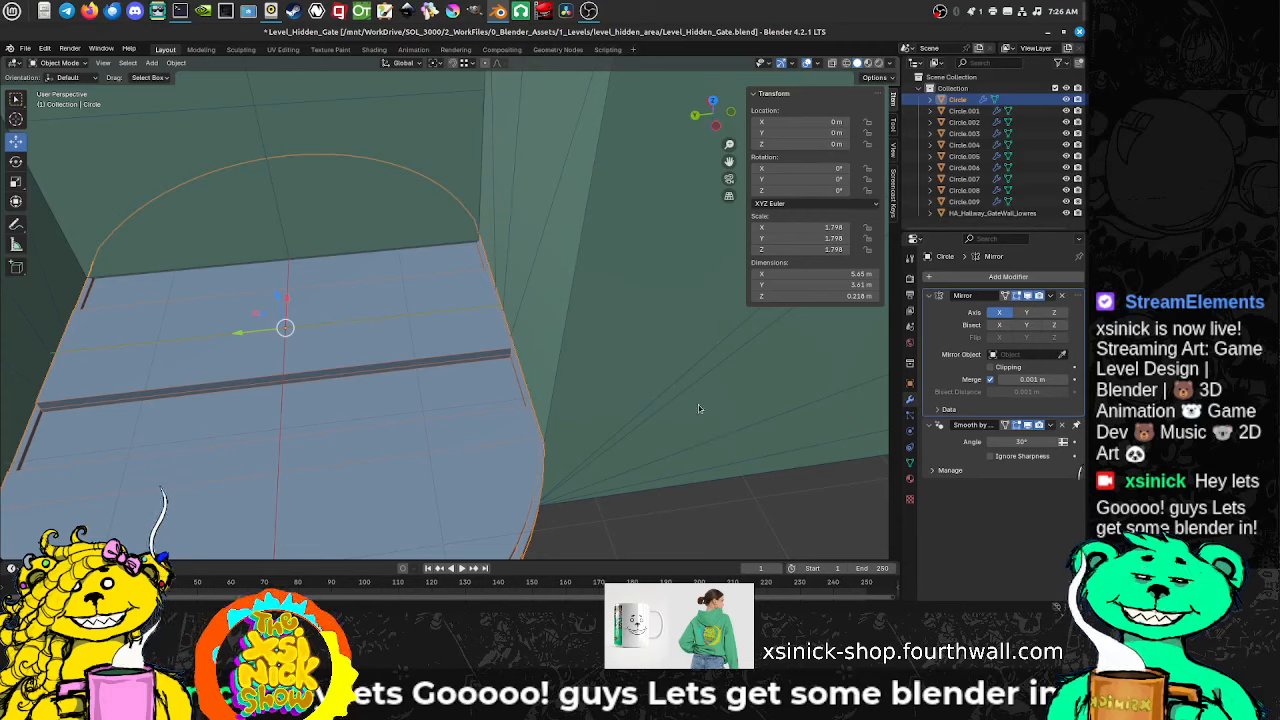
Step: Delete the old rounded cap (Circle.002) at the top of the stacked gate panels
middle_click_drag(328, 419, 325, 470)
scroll(341, 417, "down", 6)
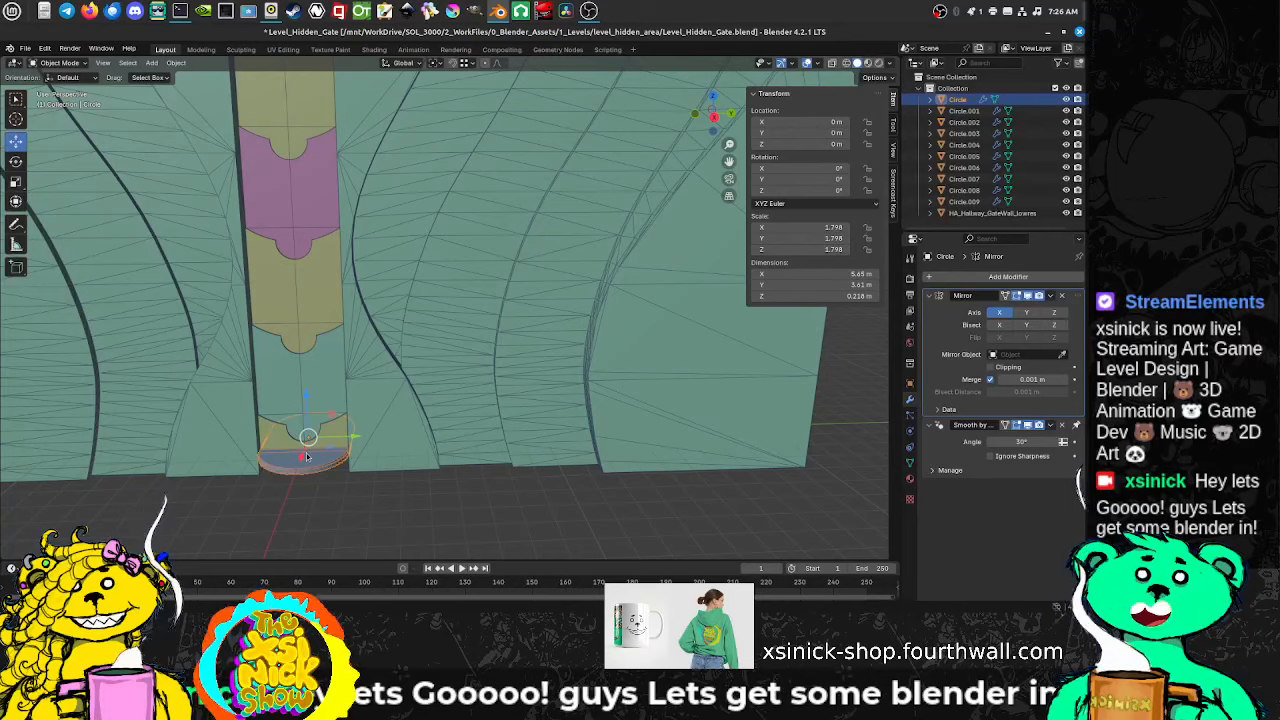
middle_click_drag(307, 457, 392, 476, "shift")
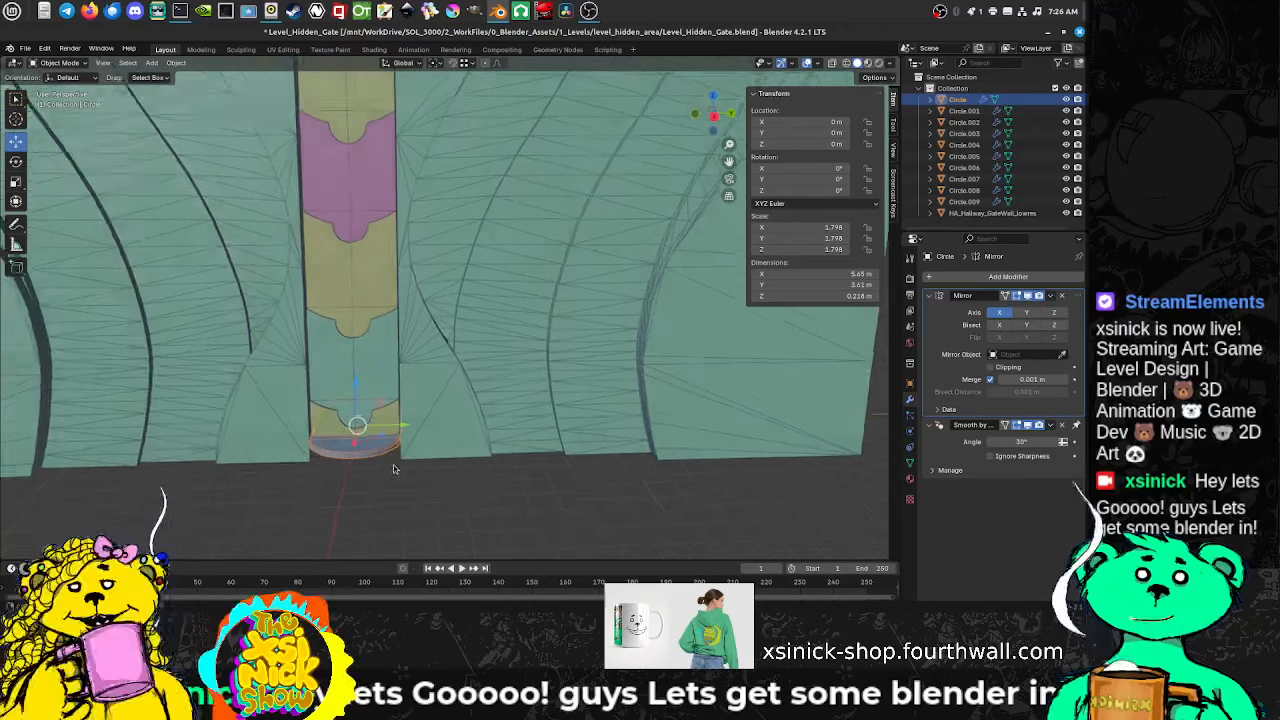
scroll(392, 476, "up", 8)
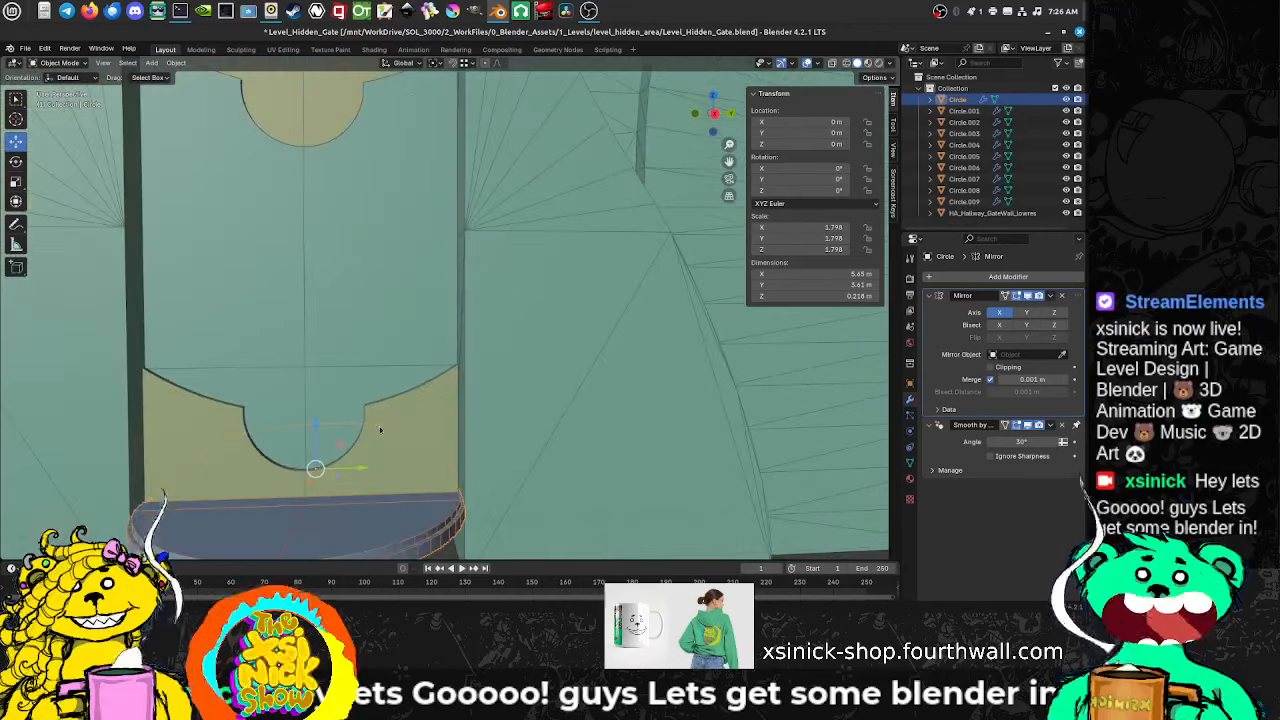
scroll(381, 429, "down", 6)
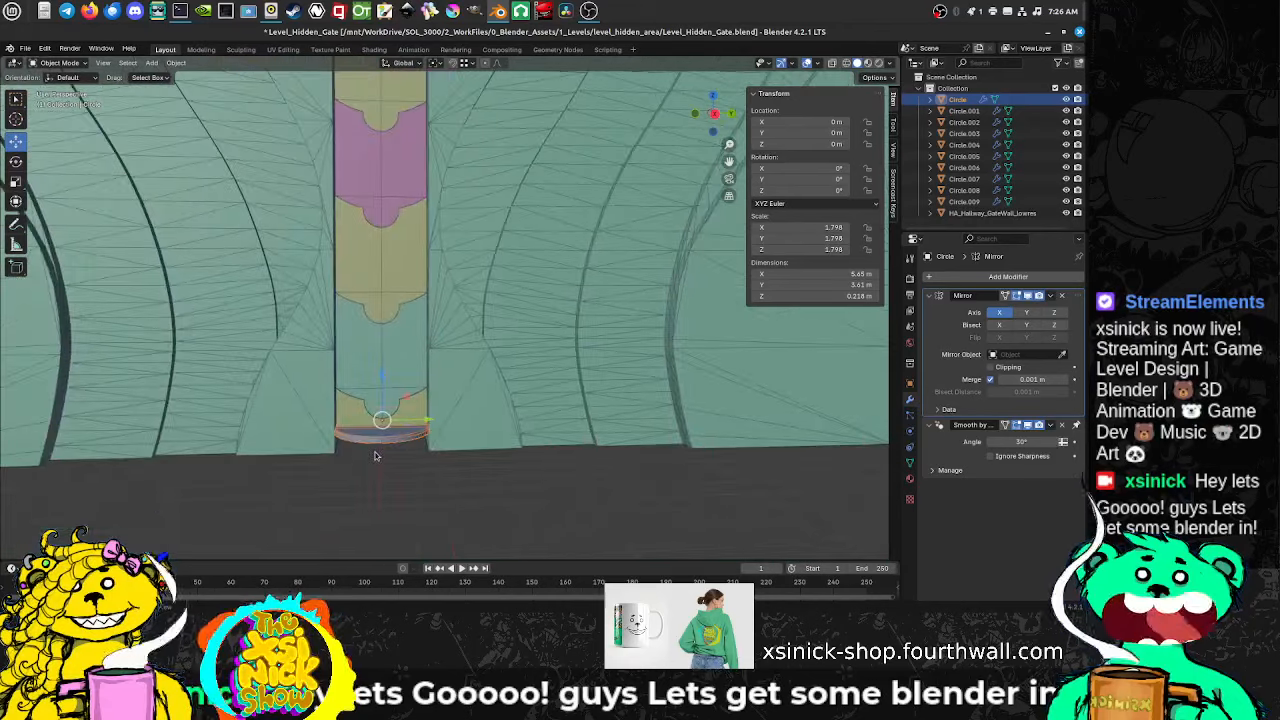
scroll(375, 456, "up", 5)
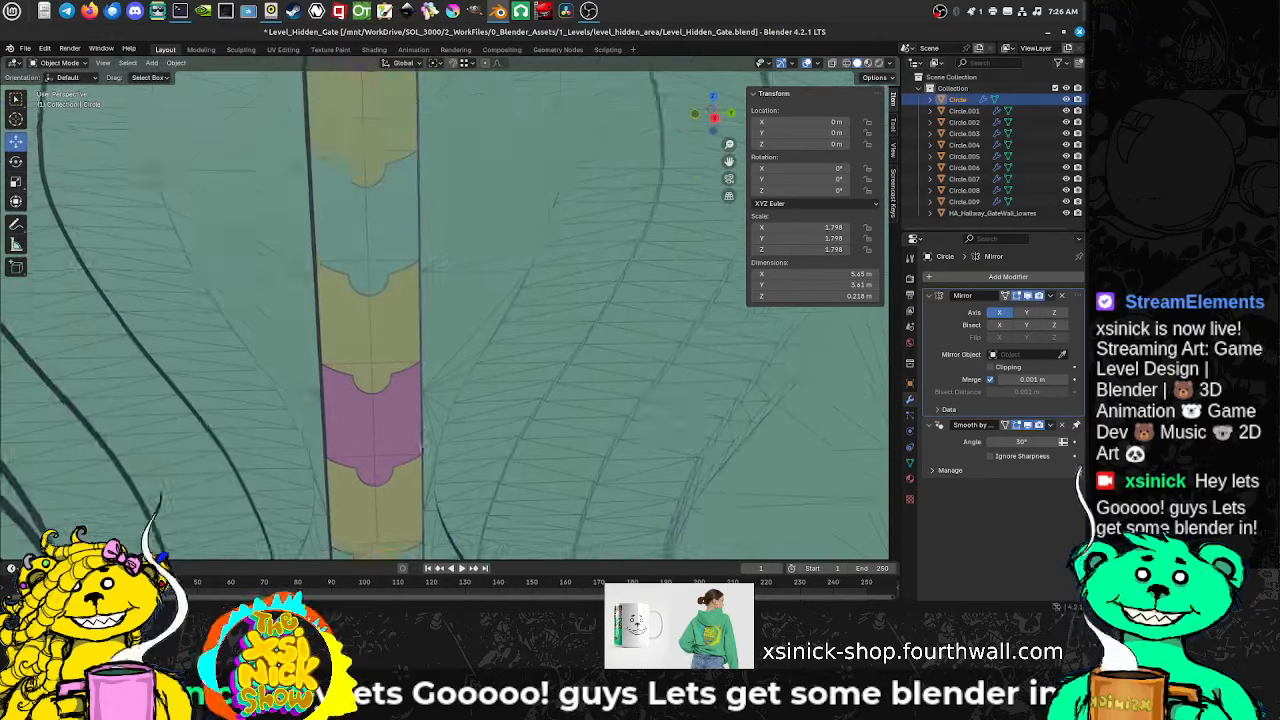
middle_click_drag(422, 450, 308, 155)
left_click(310, 153)
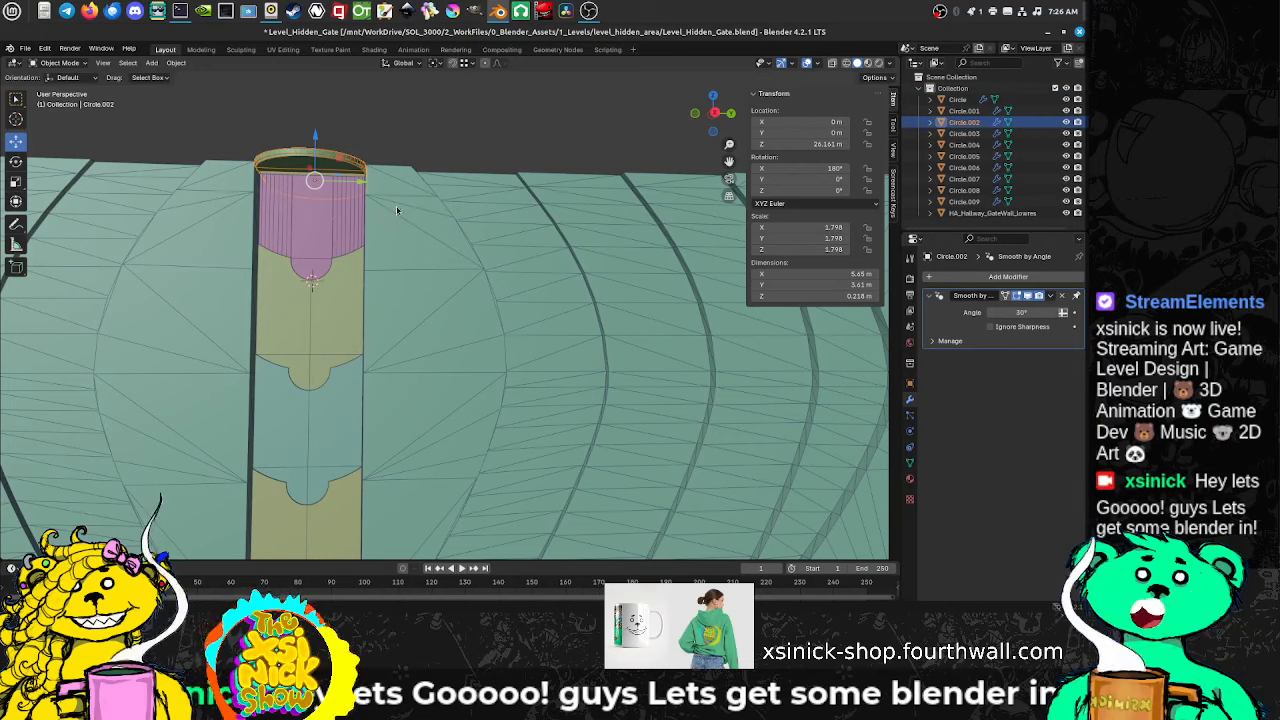
key("x")
Step: Select the mirrored rounded base at the foot of the gate and duplicate it in place
middle_click_drag(354, 332, 394, 480)
left_click(394, 510)
scroll(358, 334, "down", 1)
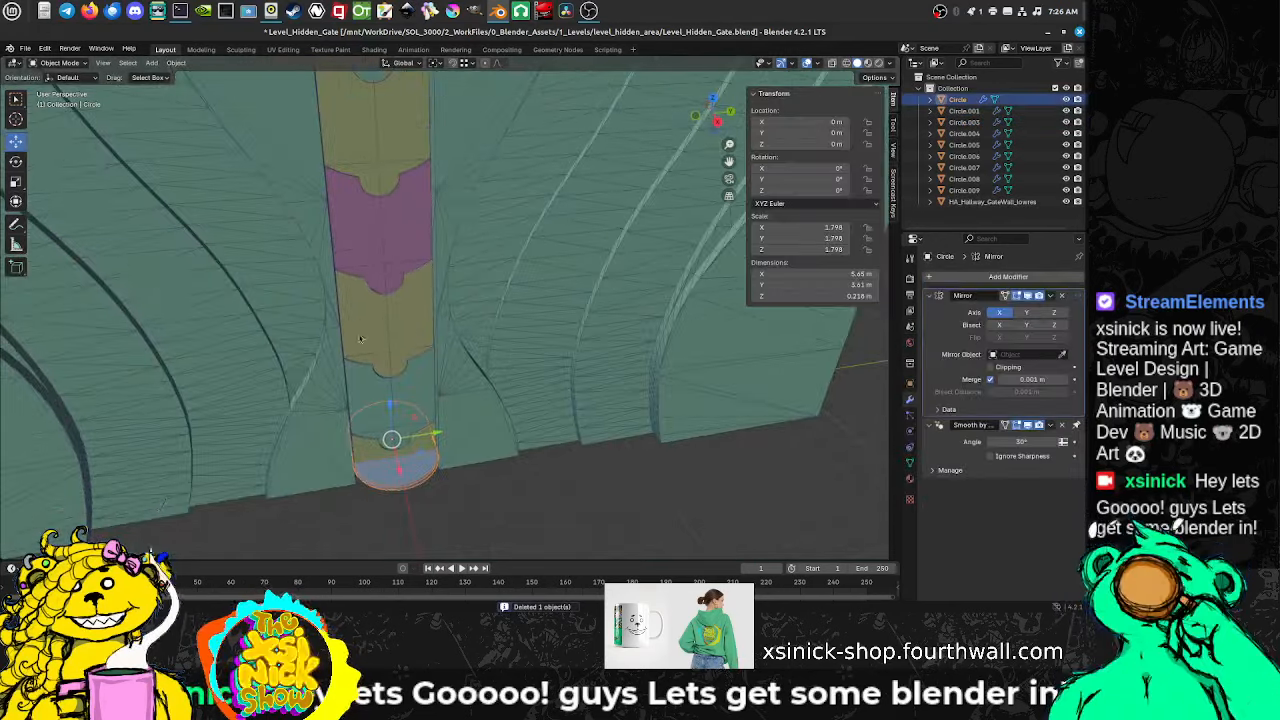
middle_click_drag(400, 331, 352, 361, "shift")
scroll(368, 371, "up", 6)
scroll(368, 371, "down", 6)
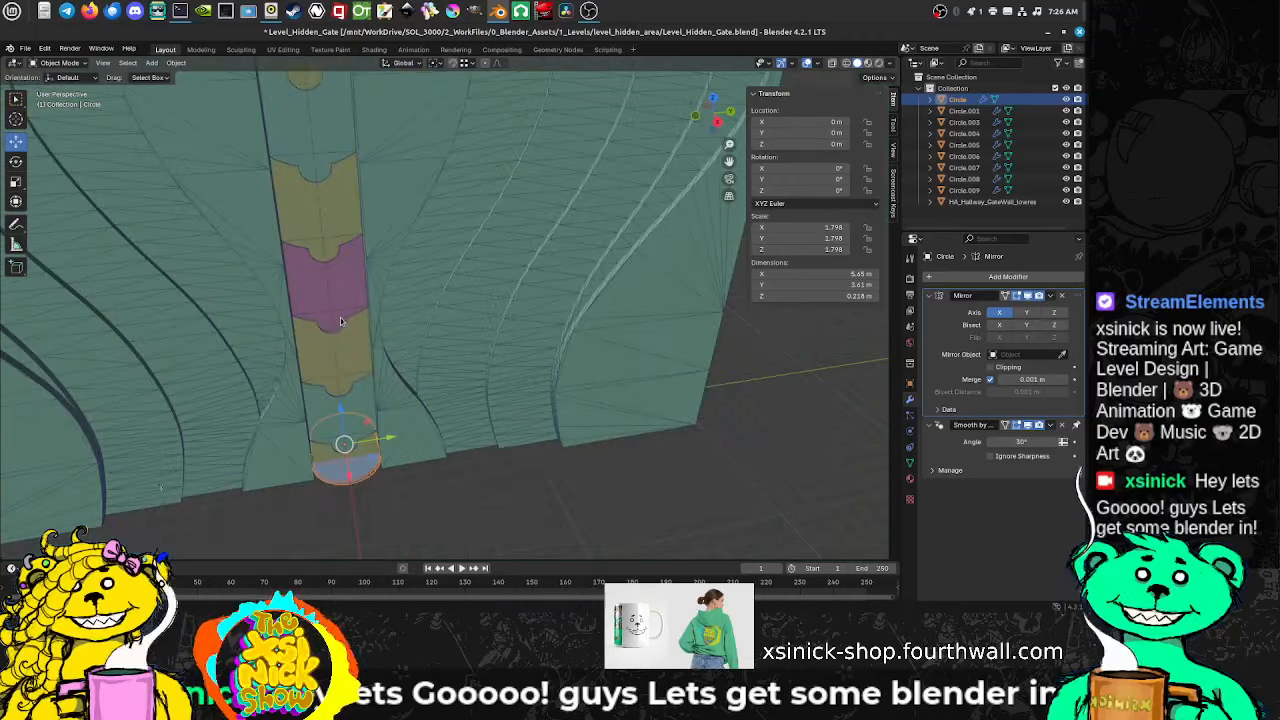
scroll(340, 330, "down", 2)
scroll(364, 362, "up", 3)
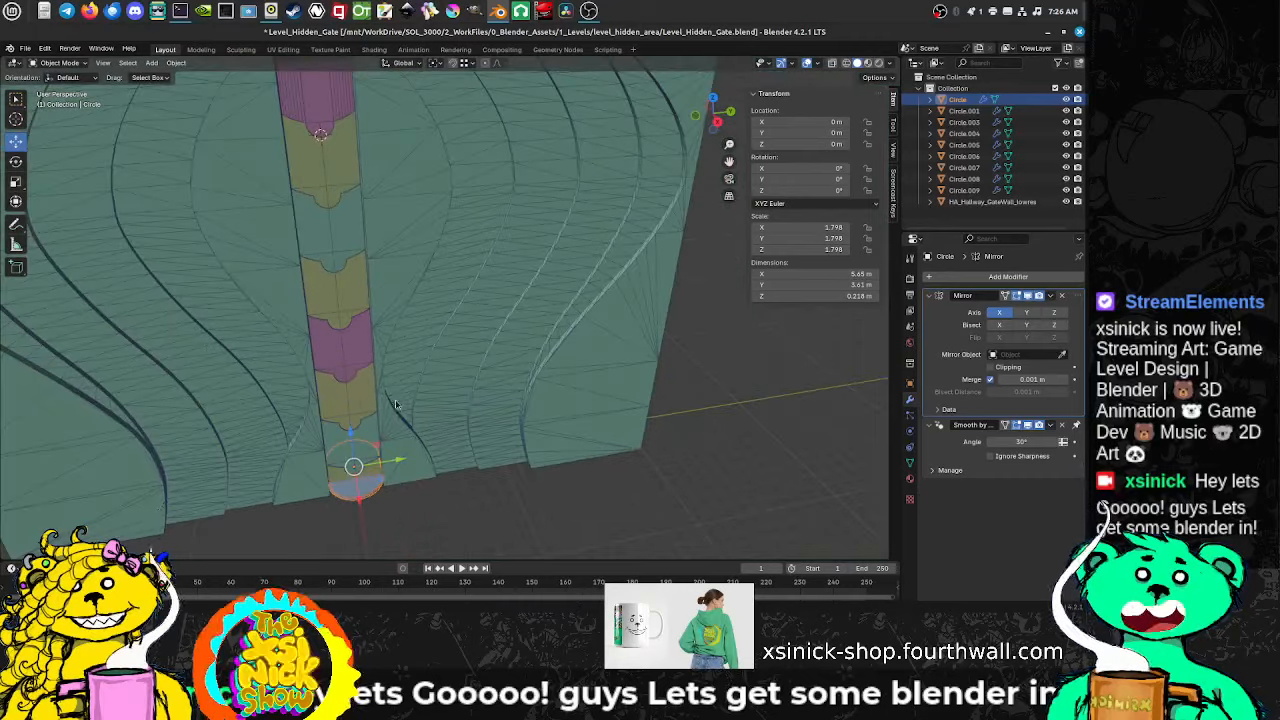
key("shift+d")
right_click(396, 361)
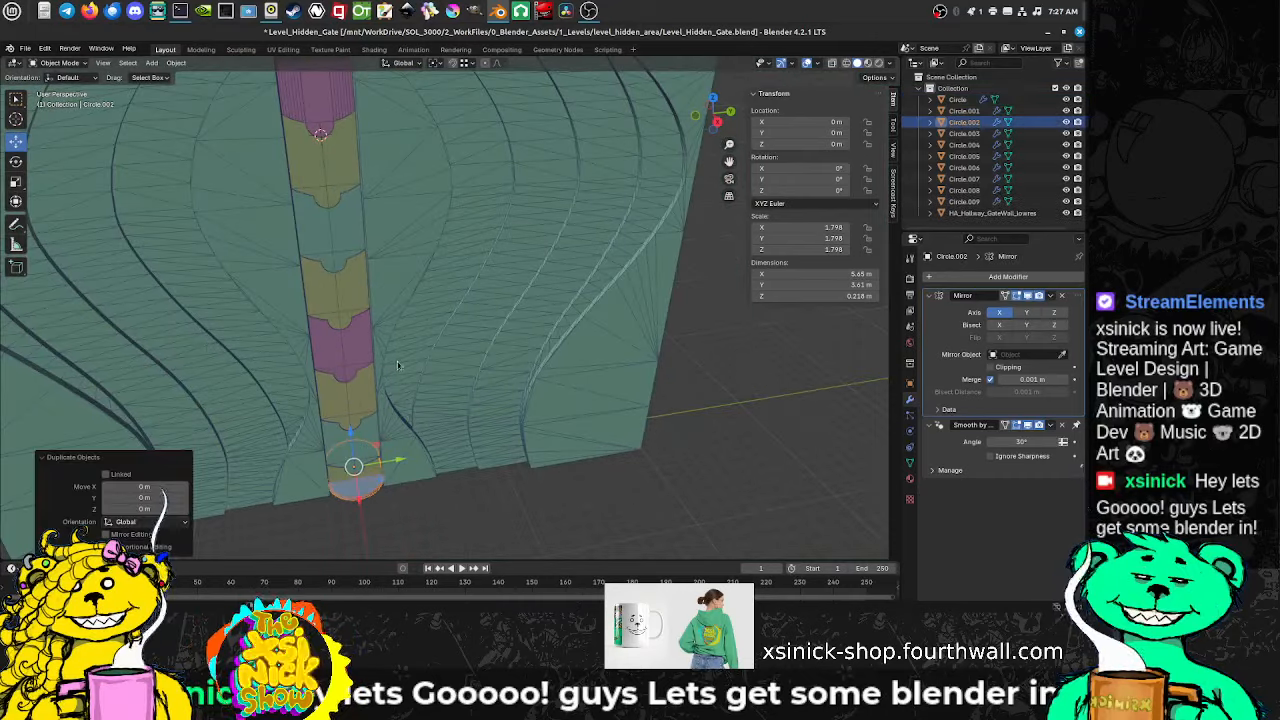
Step: Raise the duplicated base along Z to the top of the gate panels, at about 26.26 m
key("g")
key("z")
left_click_drag(305, 138, 312, 84)
middle_click_drag(325, 88, 350, 283, "shift")
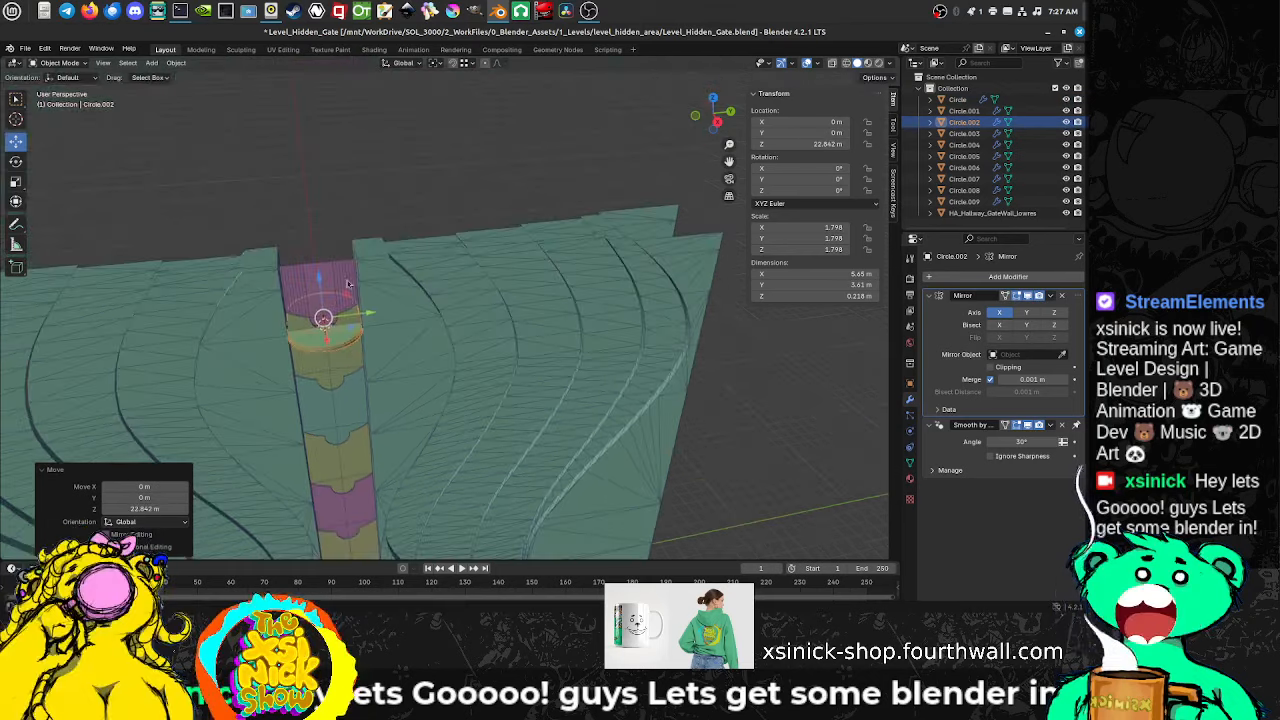
left_click_drag(318, 261, 310, 181)
scroll(295, 231, "up", 6)
scroll(410, 280, "down", 8)
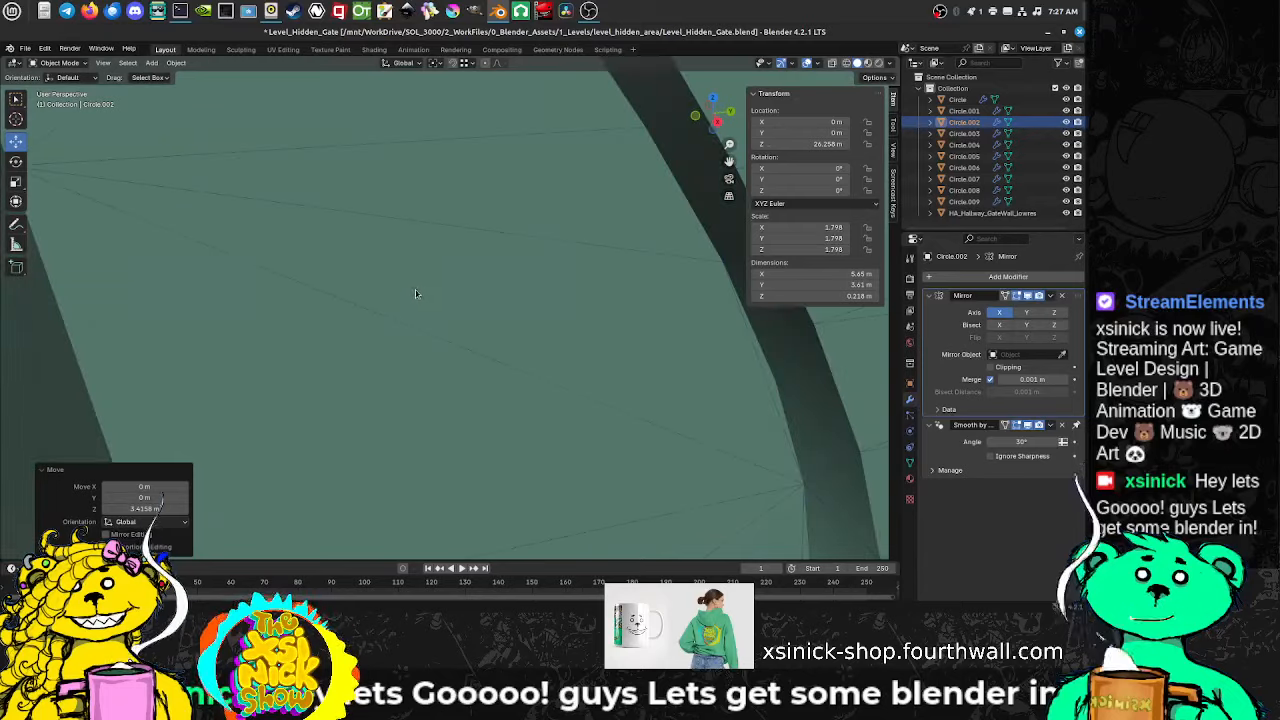
Step: Flip the duplicated cap upside down by rotating it 180° about the global X axis
middle_click_drag(370, 304, 420, 306)
scroll(334, 297, "down", 6)
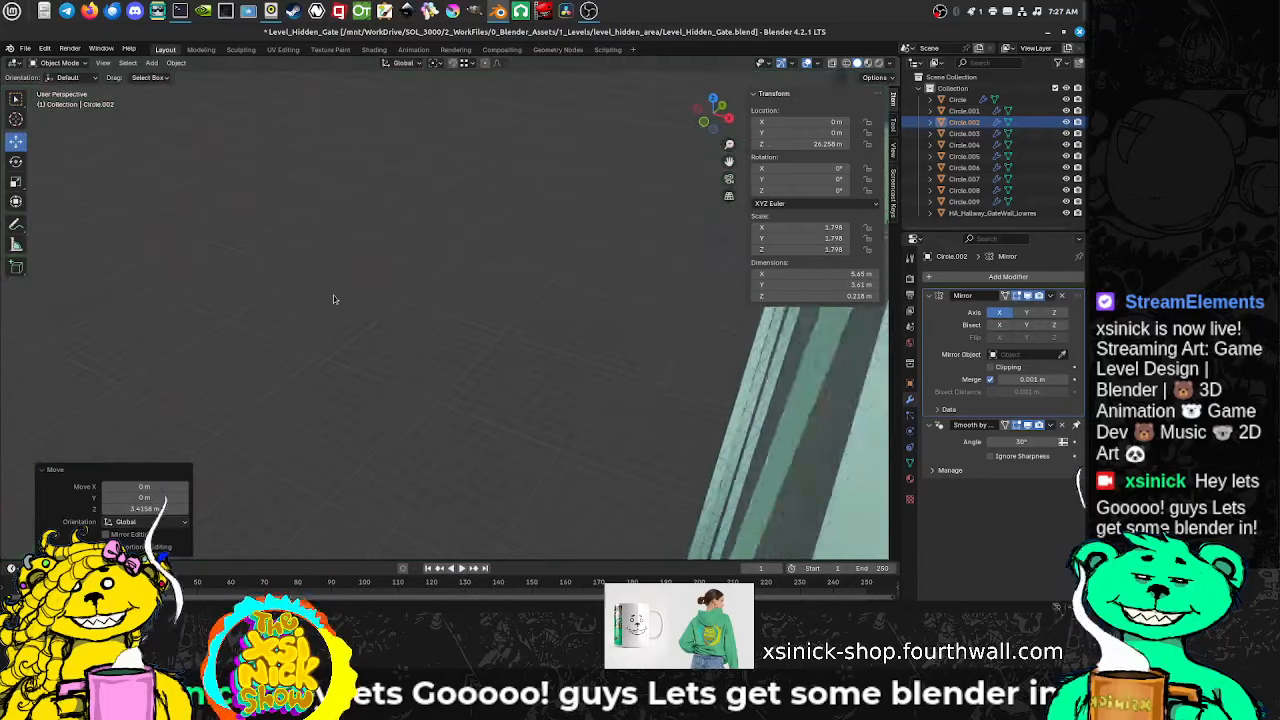
mouse_move(323, 286)
middle_mouse_down()
mouse_move(326, 302)
mouse_move(323, 281)
middle_mouse_up()
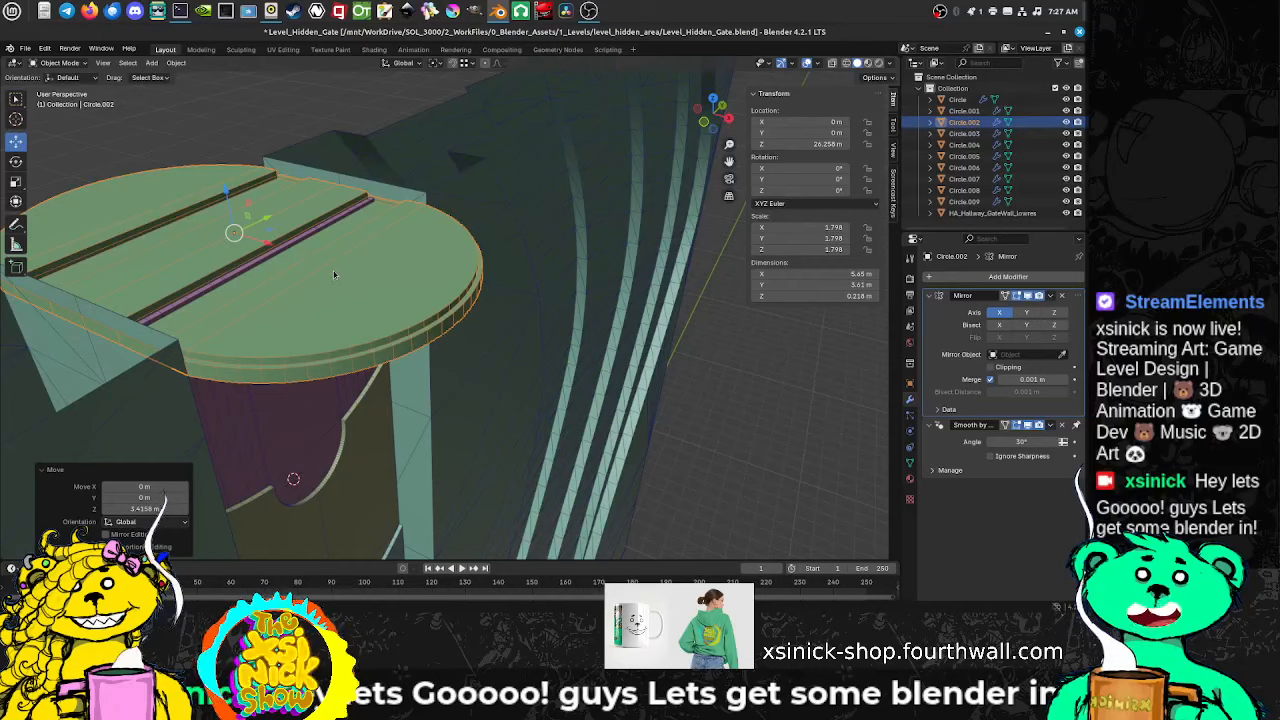
key("r")
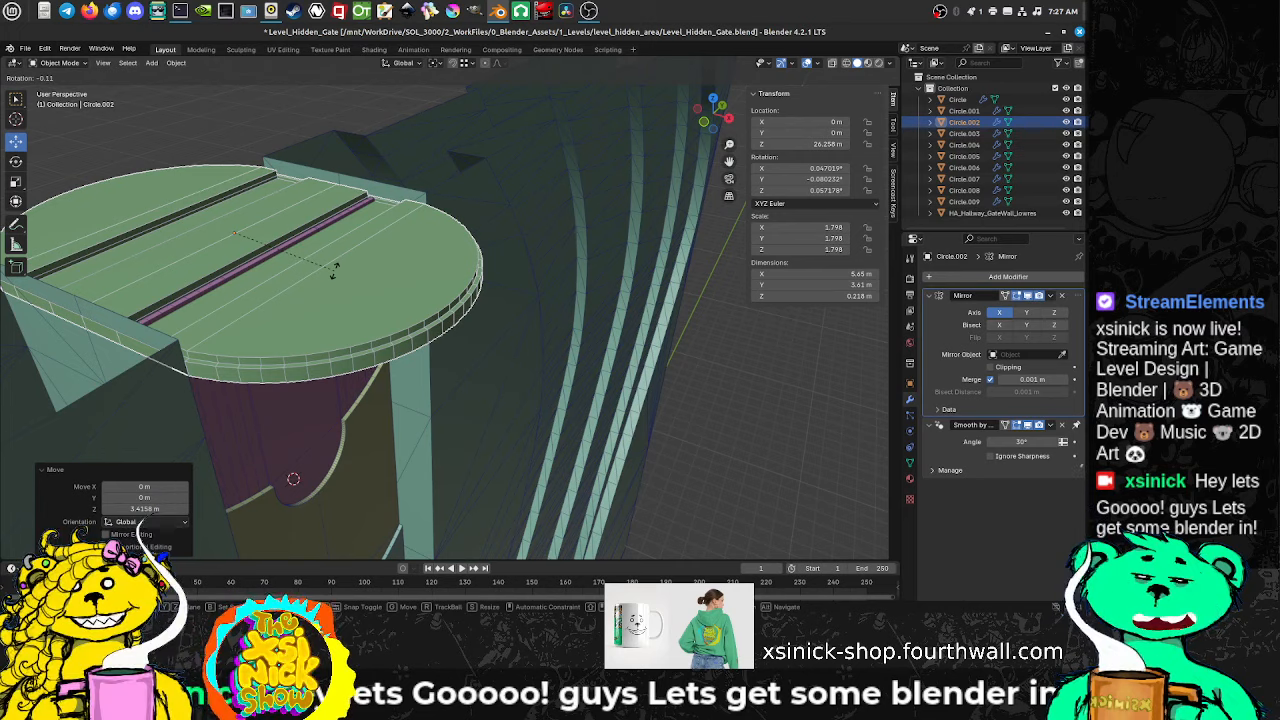
key("x")
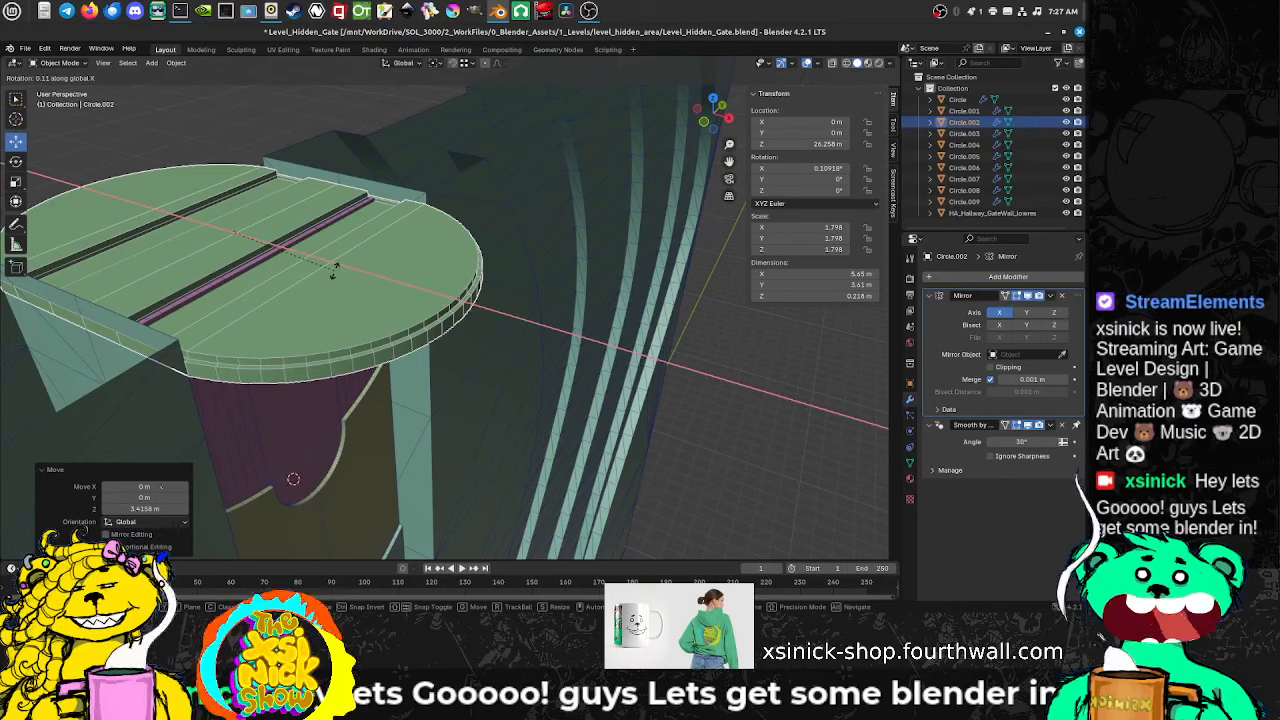
left_click(335, 272)
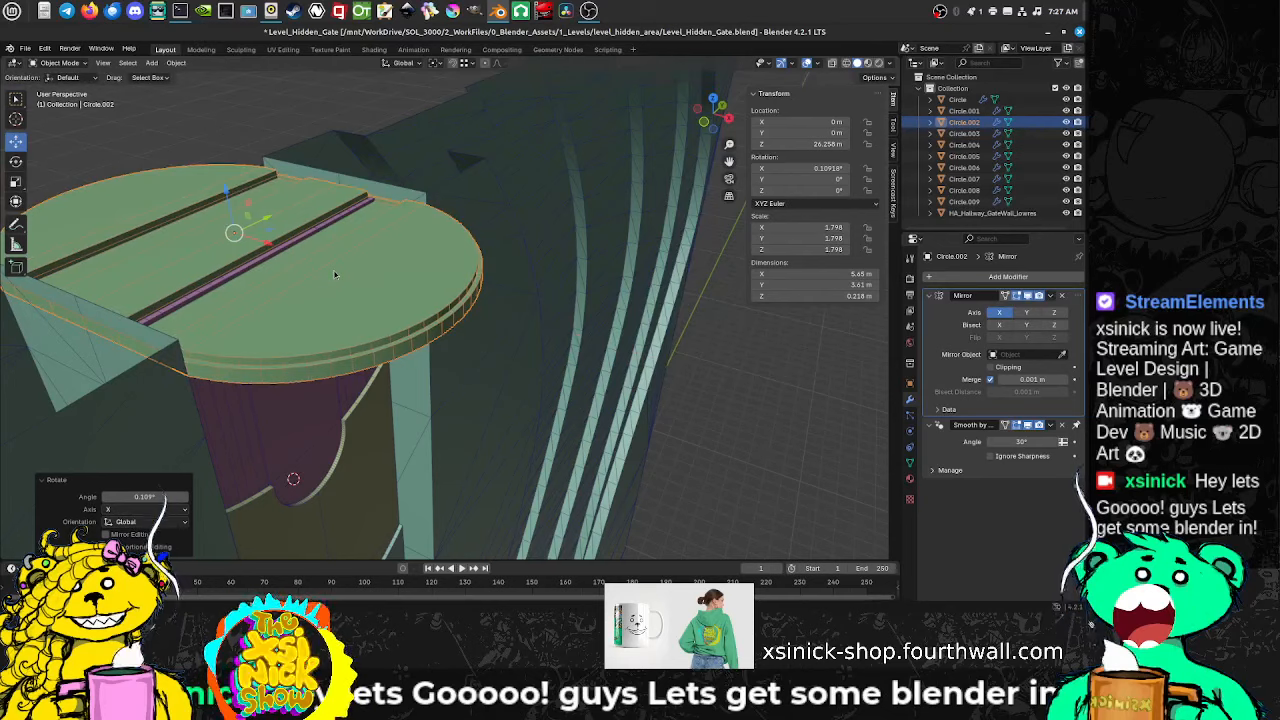
key("r")
key("x")
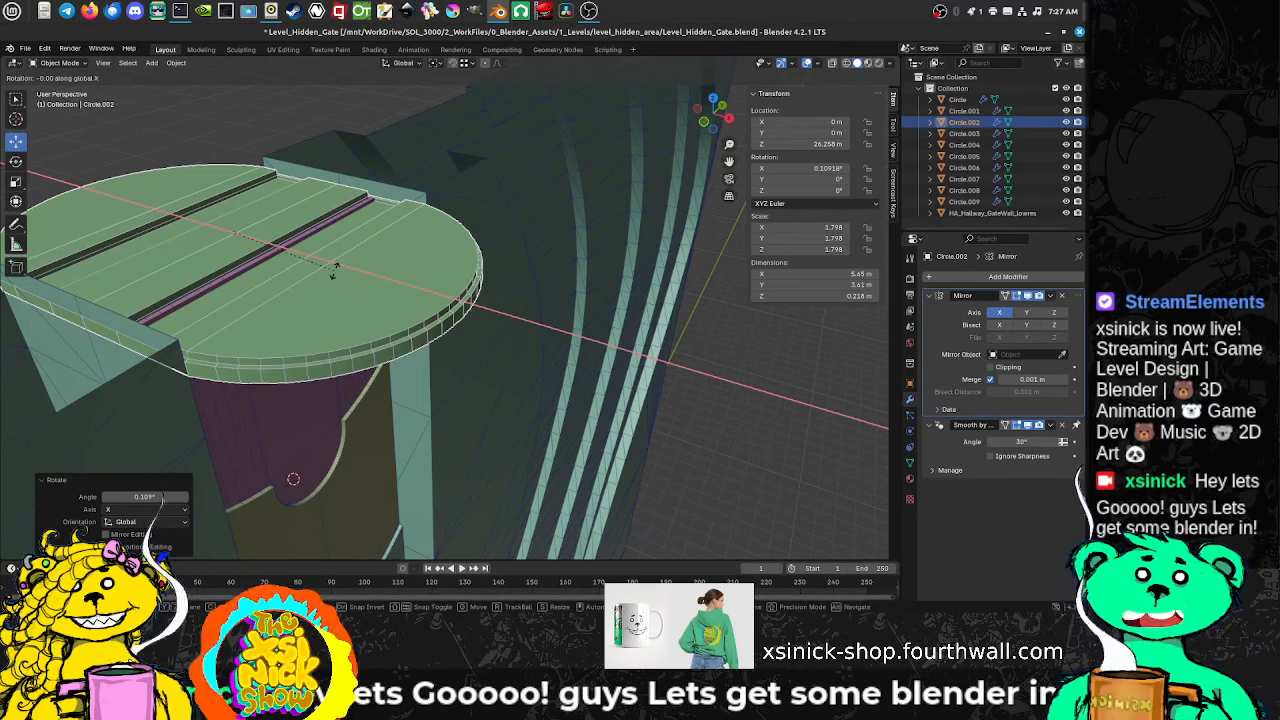
type("180")
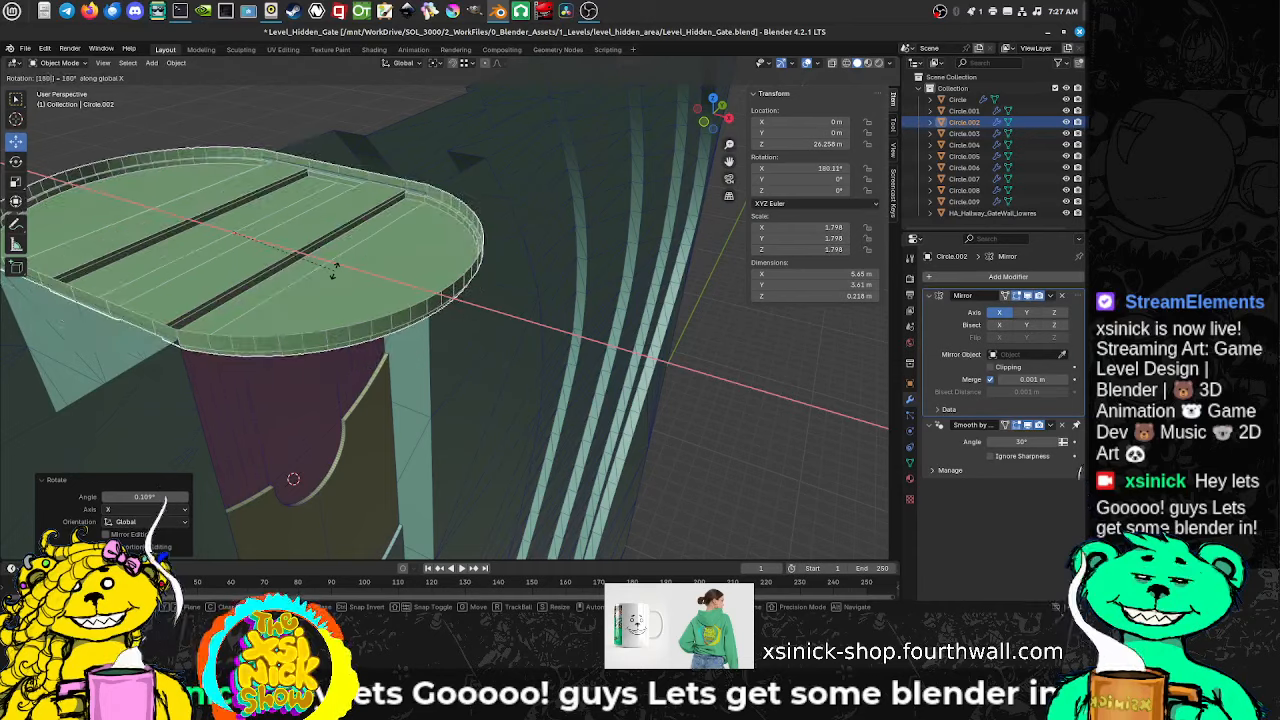
key("Return")
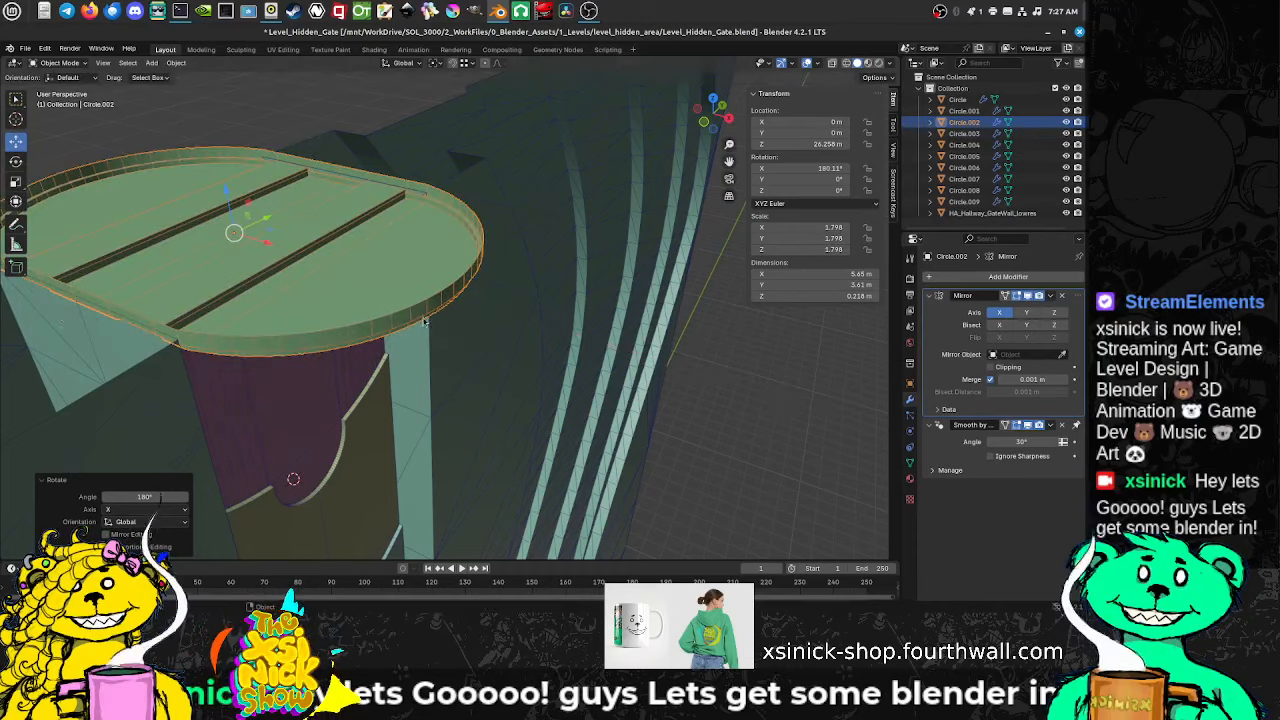
Step: Lower the flipped cap by about 0.105 m along Z to seat it on the uppermost gate panel
middle_click_drag(426, 320, 489, 390)
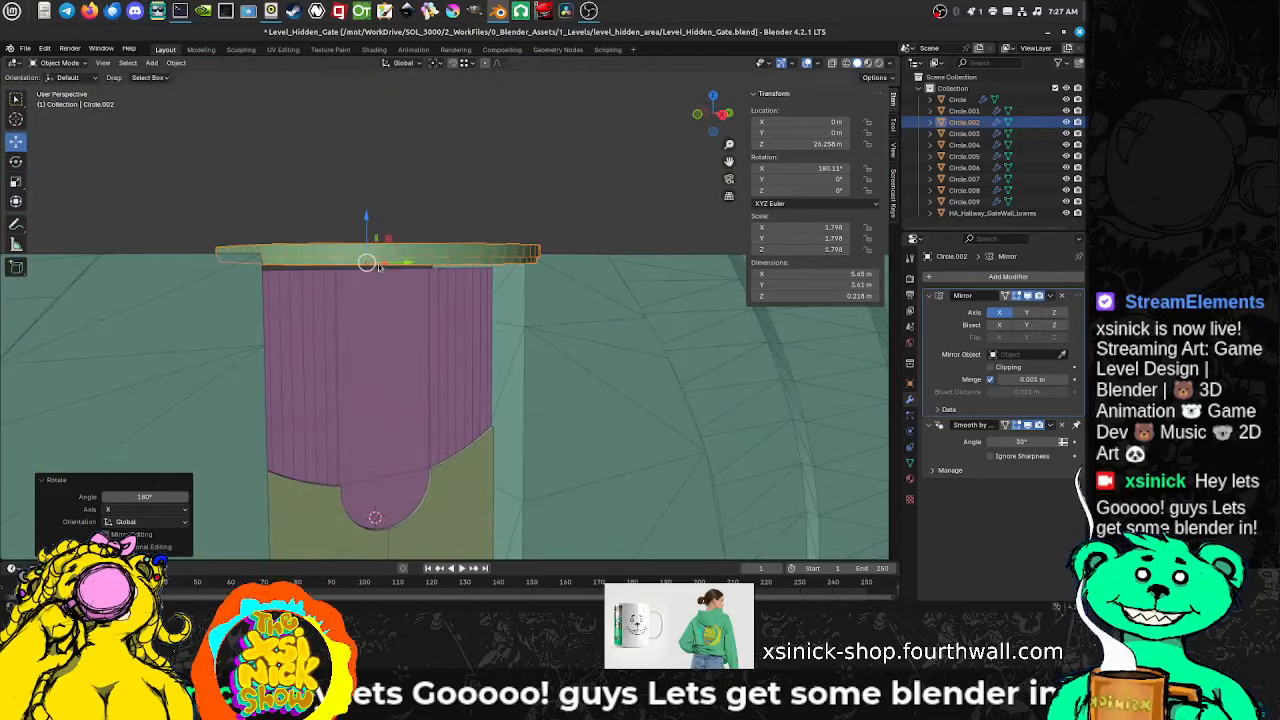
left_click_drag(367, 218, 393, 242)
middle_click_drag(474, 290, 518, 319)
middle_click_drag(513, 369, 648, 290)
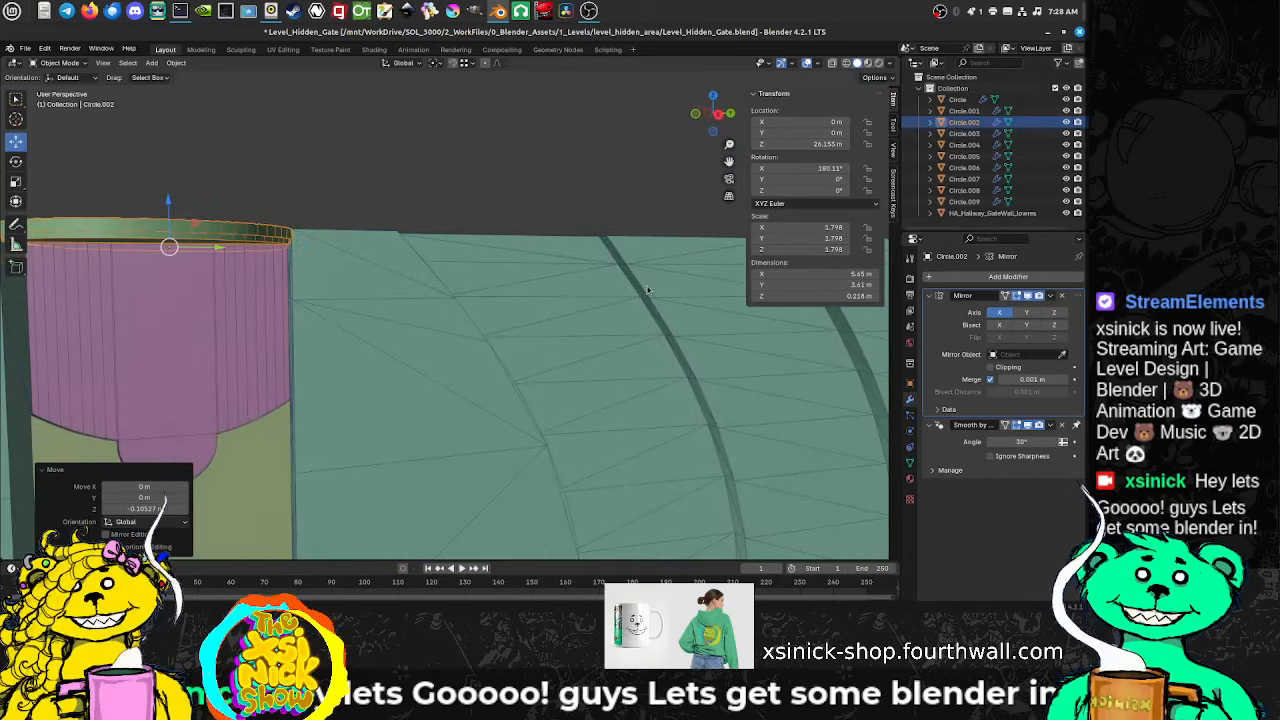
Step: Clear the object selection and turn on the Screencast Keys display, with its settings collapsed
left_click(880, 63)
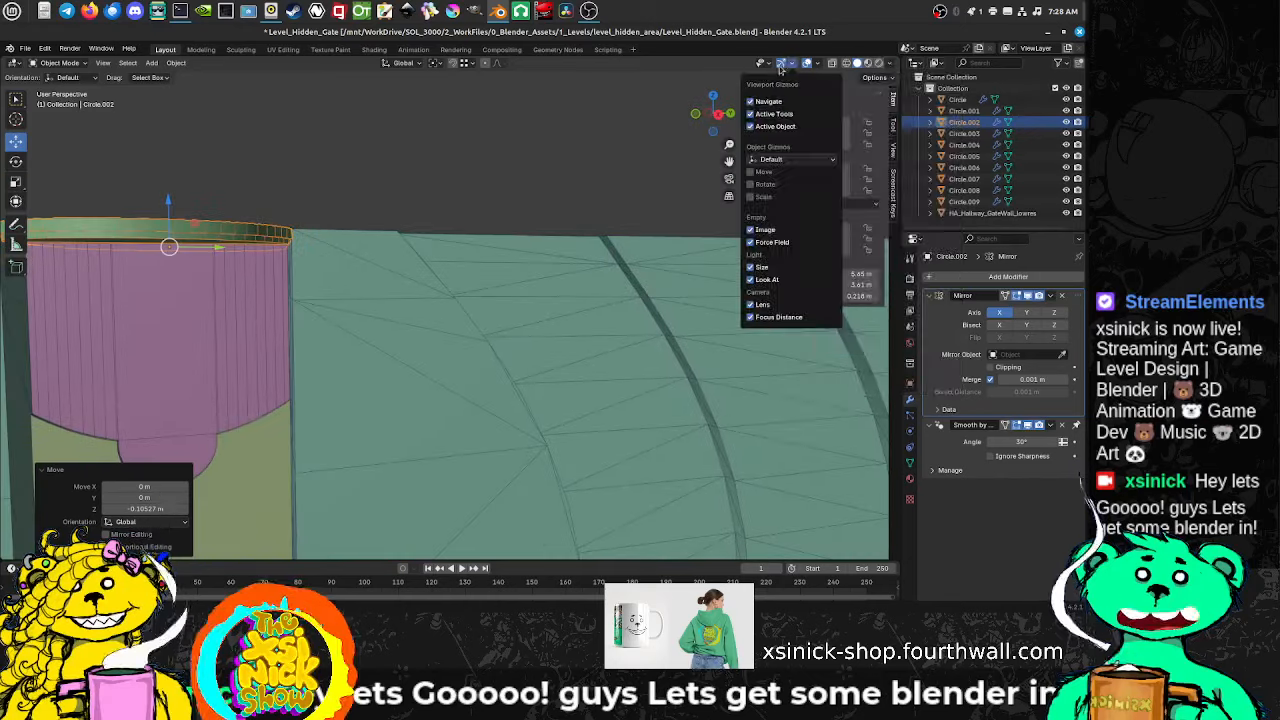
left_click(890, 64)
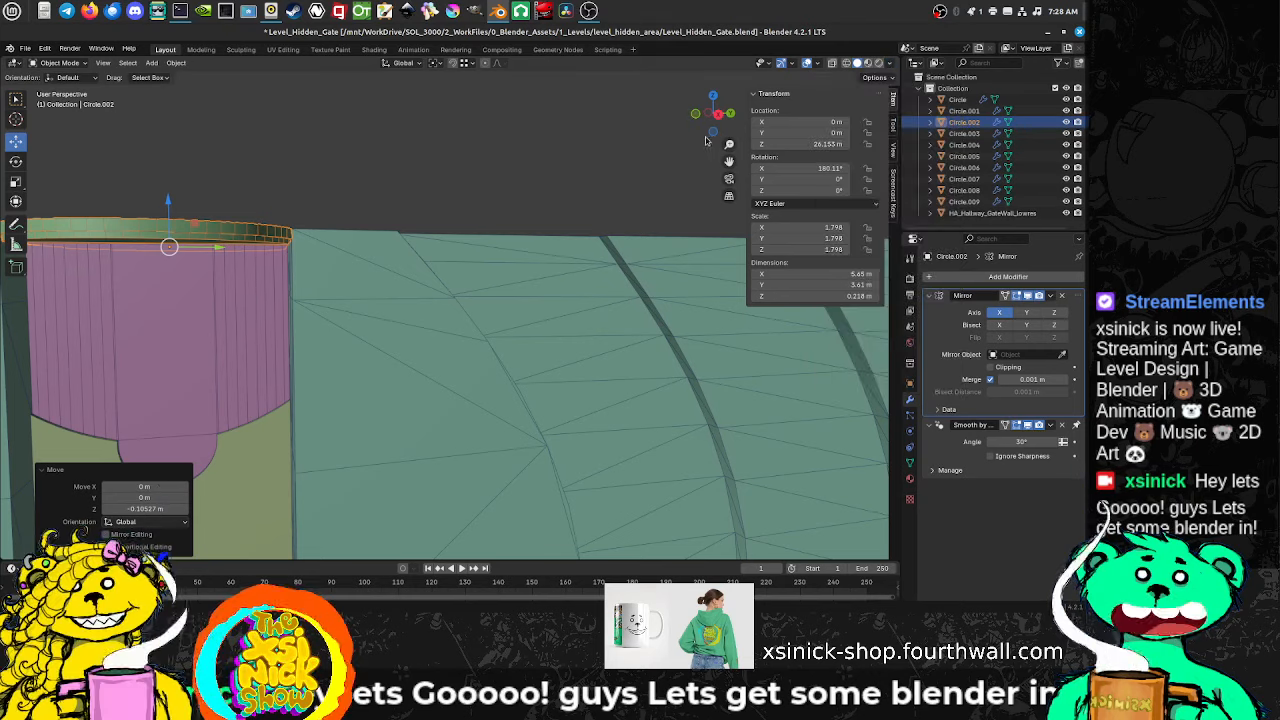
left_click(682, 138)
left_click(894, 121)
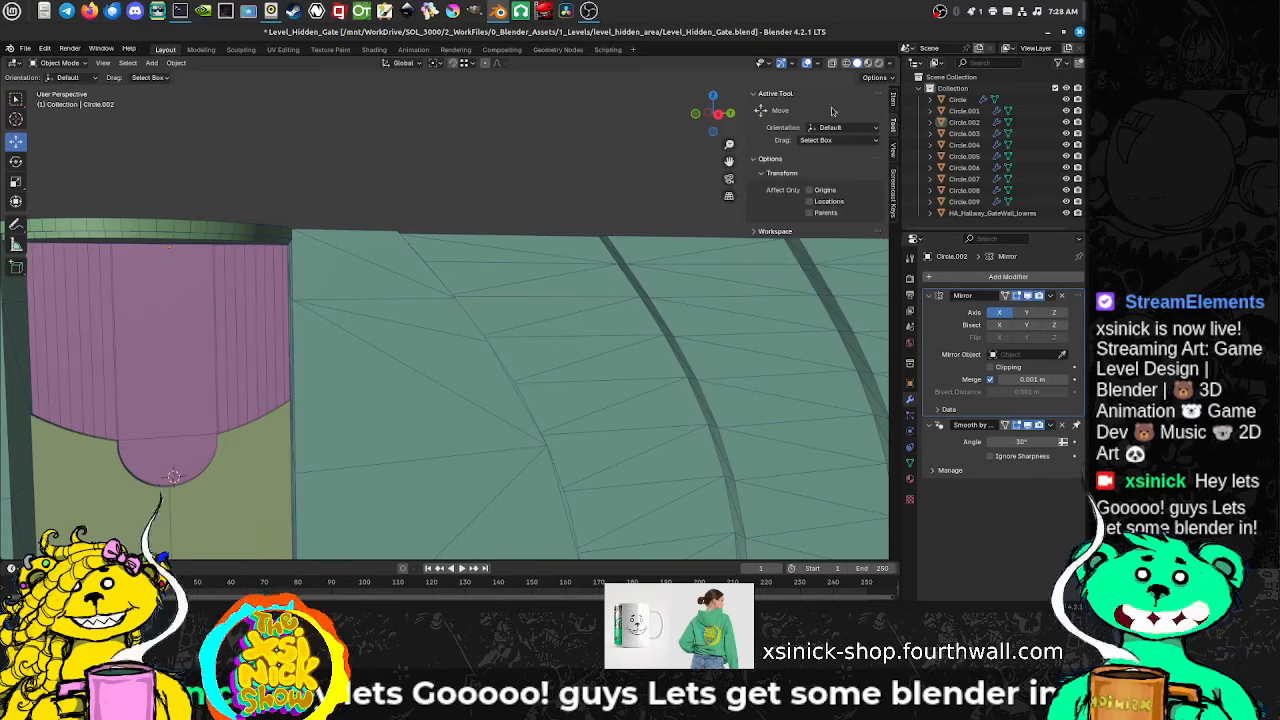
left_click(771, 95)
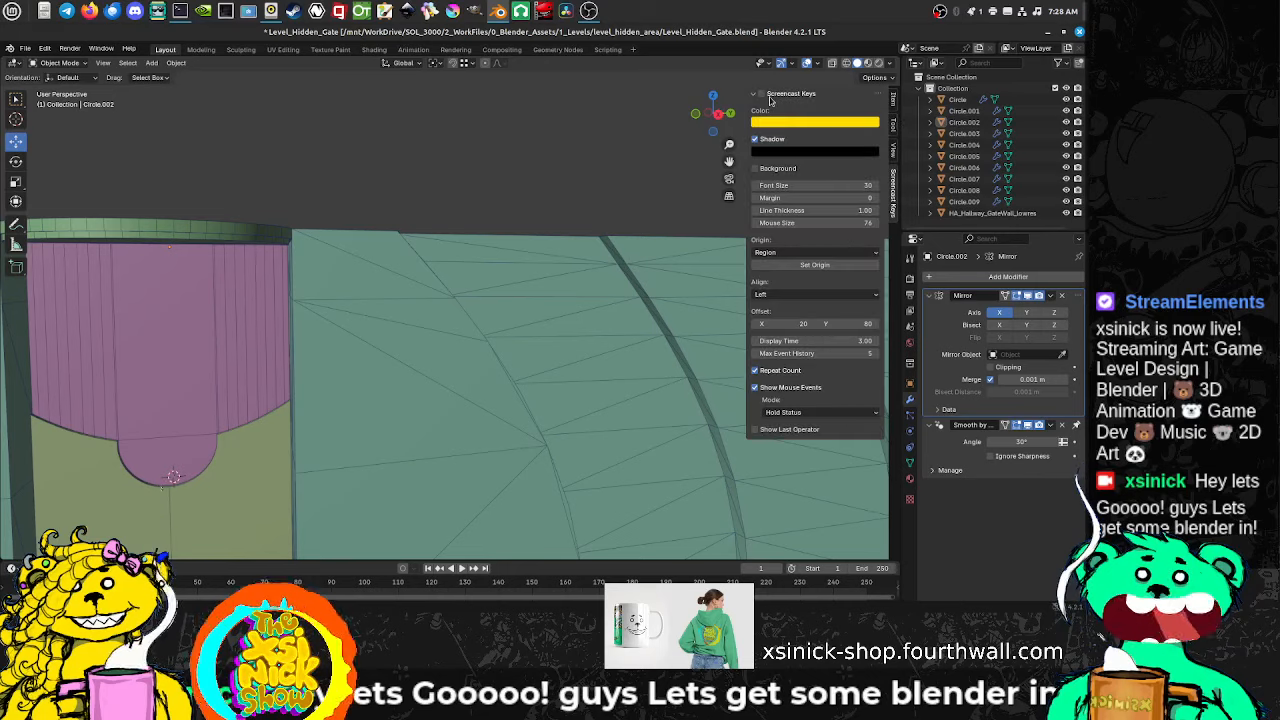
left_click(766, 95)
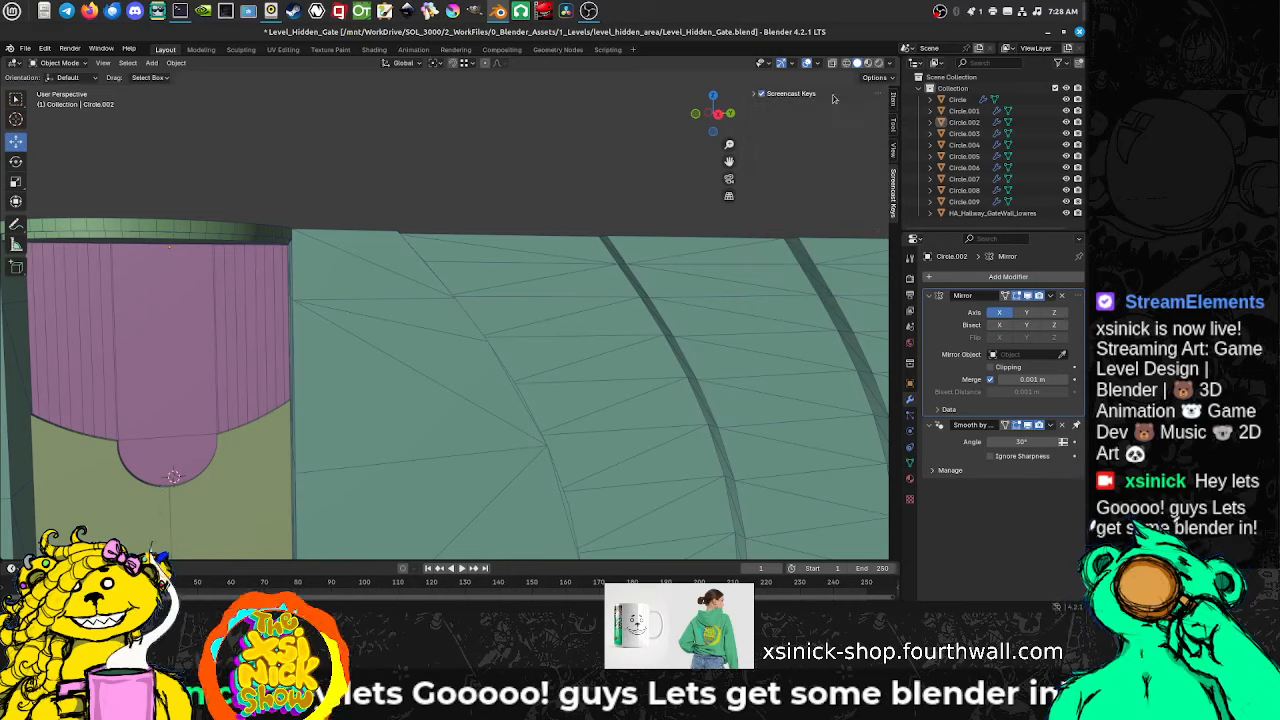
Step: Enable Backface Culling for the solid viewport shading
left_click(892, 64)
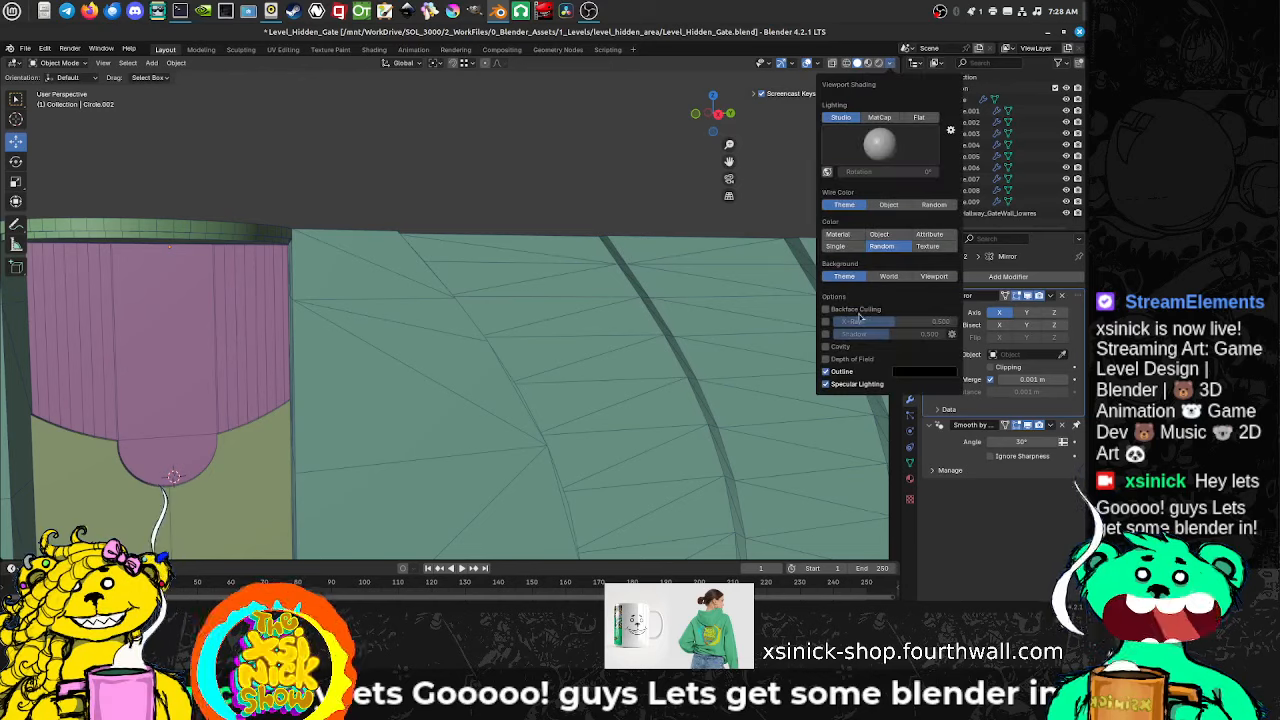
left_click(828, 310)
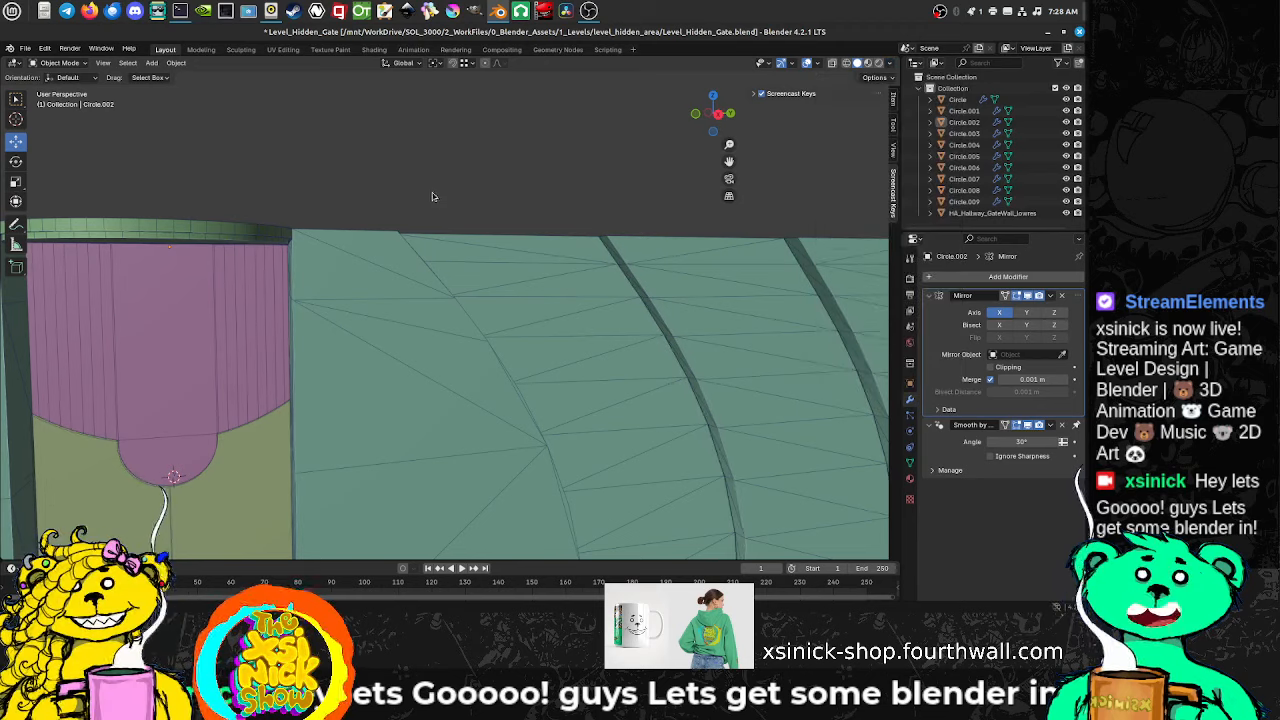
Step: Inspect the gate from the upper wall down to the round base plate, checking face orientation around the lowest panel
middle_click_drag(432, 192, 471, 162)
scroll(480, 217, "down", 4)
mouse_move(533, 290)
middle_mouse_down("shift")
mouse_move(480, 274)
mouse_move(432, 331)
mouse_move(520, 302)
middle_mouse_up("shift")
middle_click_drag(540, 435, 542, 206, "shift")
middle_click_drag(520, 387, 586, 352, "shift")
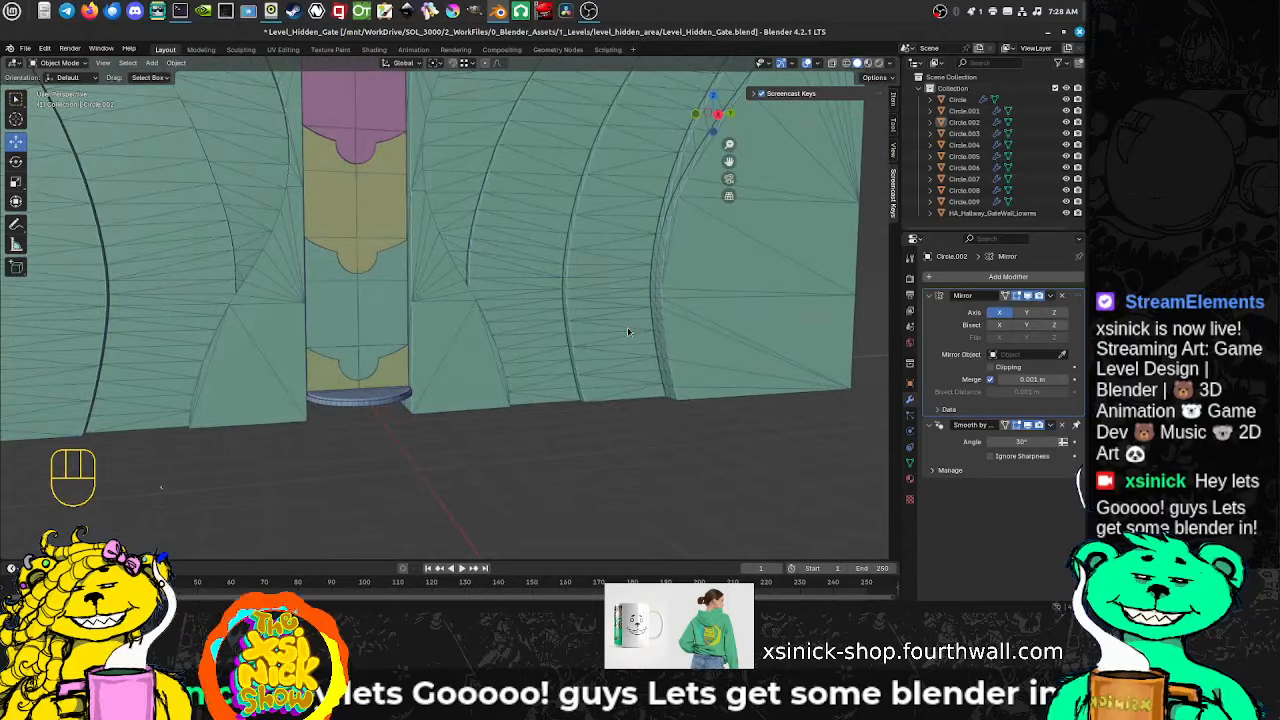
middle_click_drag(453, 393, 487, 387)
scroll(508, 377, "up", 2)
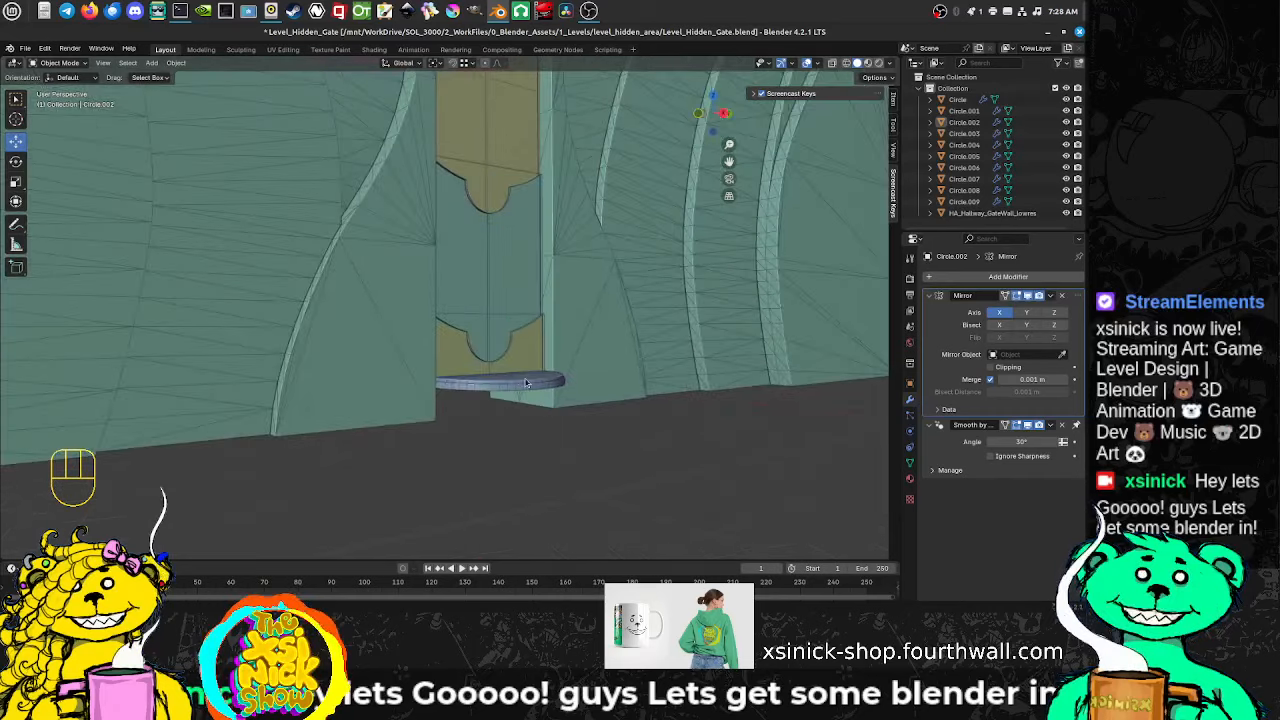
scroll(528, 384, "up", 4)
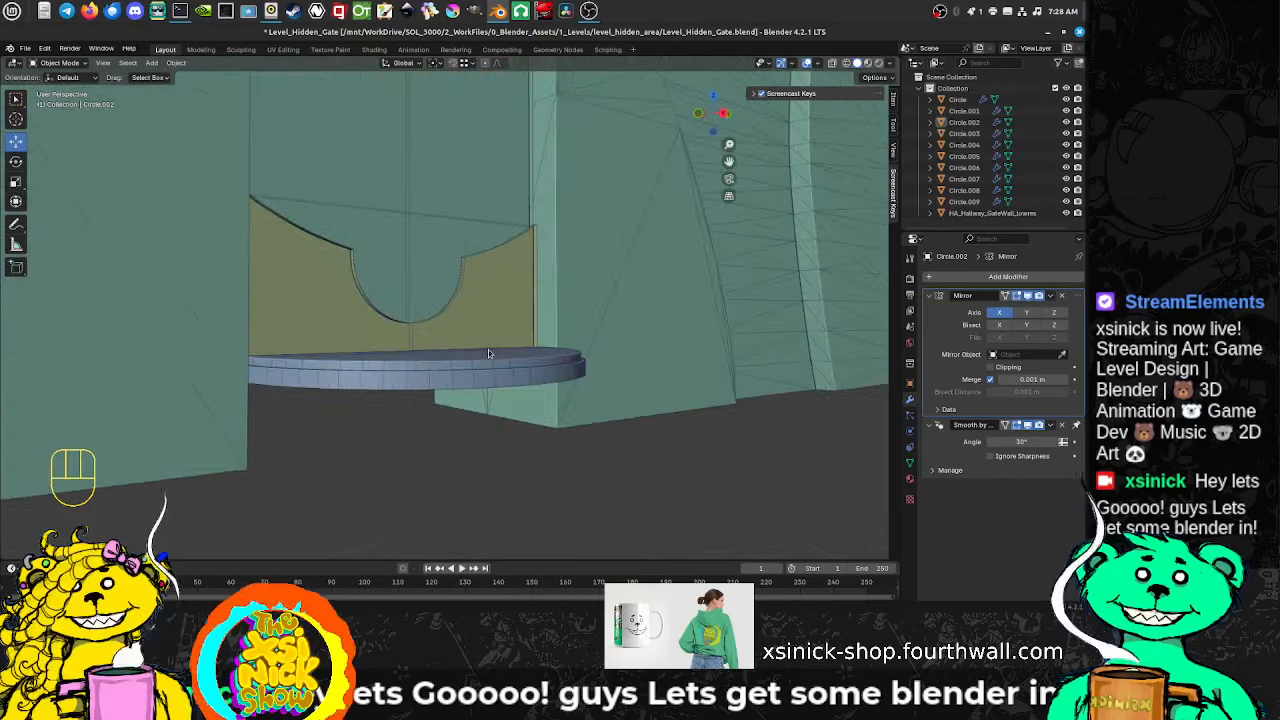
middle_click_drag(453, 284, 458, 339)
Step: Examine the column of gate panels and the surrounding wall from above, from the side and head-on
scroll(456, 320, "down", 8)
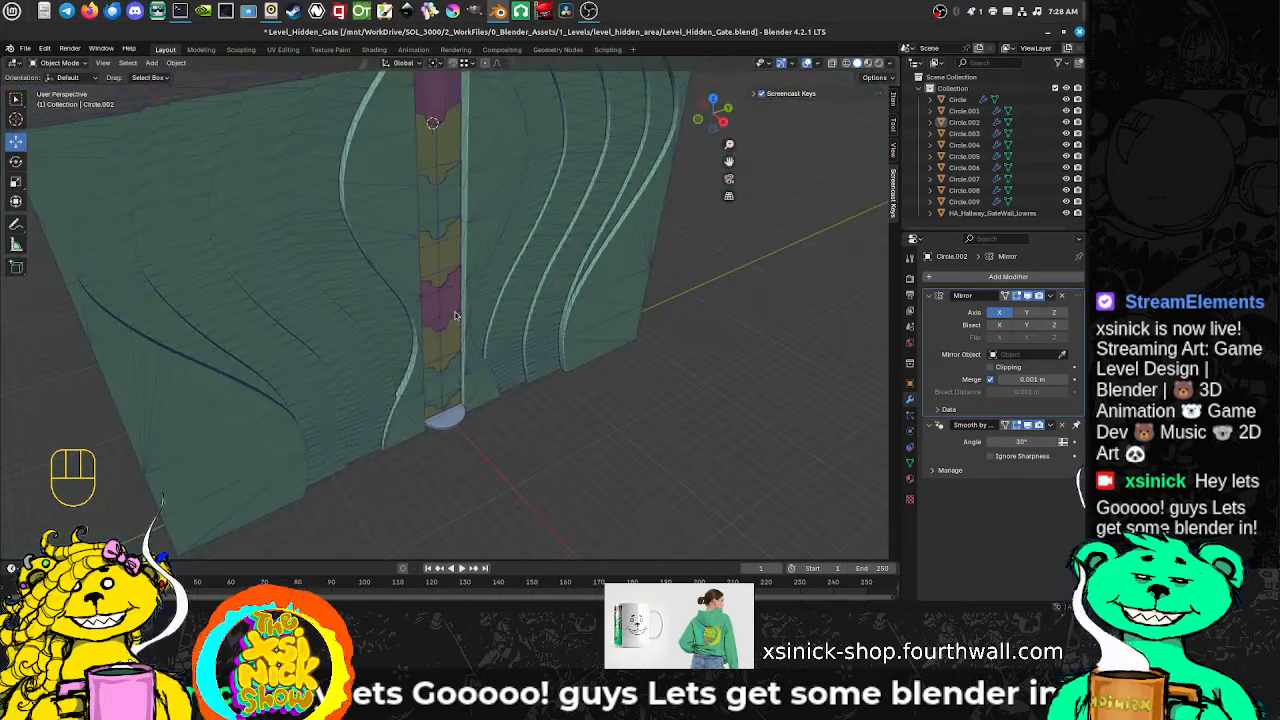
middle_click_drag(451, 106, 455, 188, "shift")
scroll(451, 193, "up", 8)
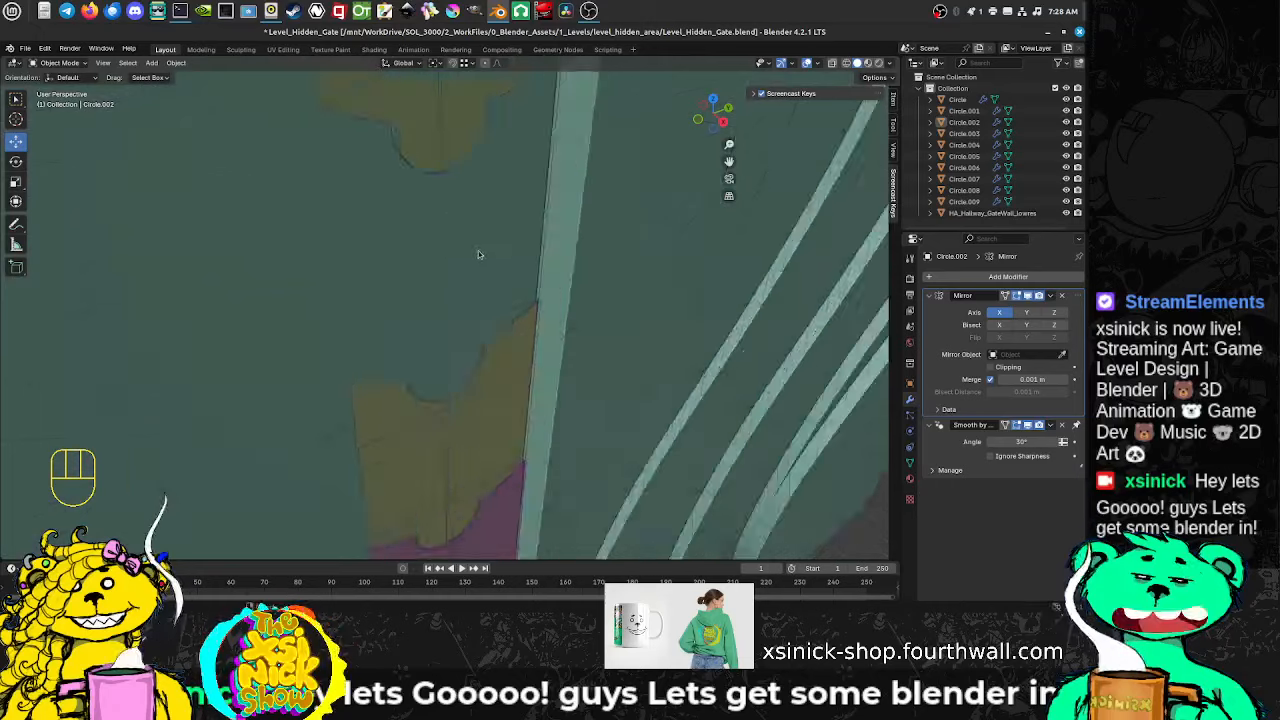
scroll(488, 279, "down", 5)
scroll(490, 284, "down", 2)
middle_click_drag(490, 284, 488, 240, "shift")
middle_click_drag(488, 340, 477, 275)
middle_click_drag(474, 362, 408, 272, "shift")
middle_click_drag(331, 353, 414, 286, "shift")
scroll(408, 286, "up", 5)
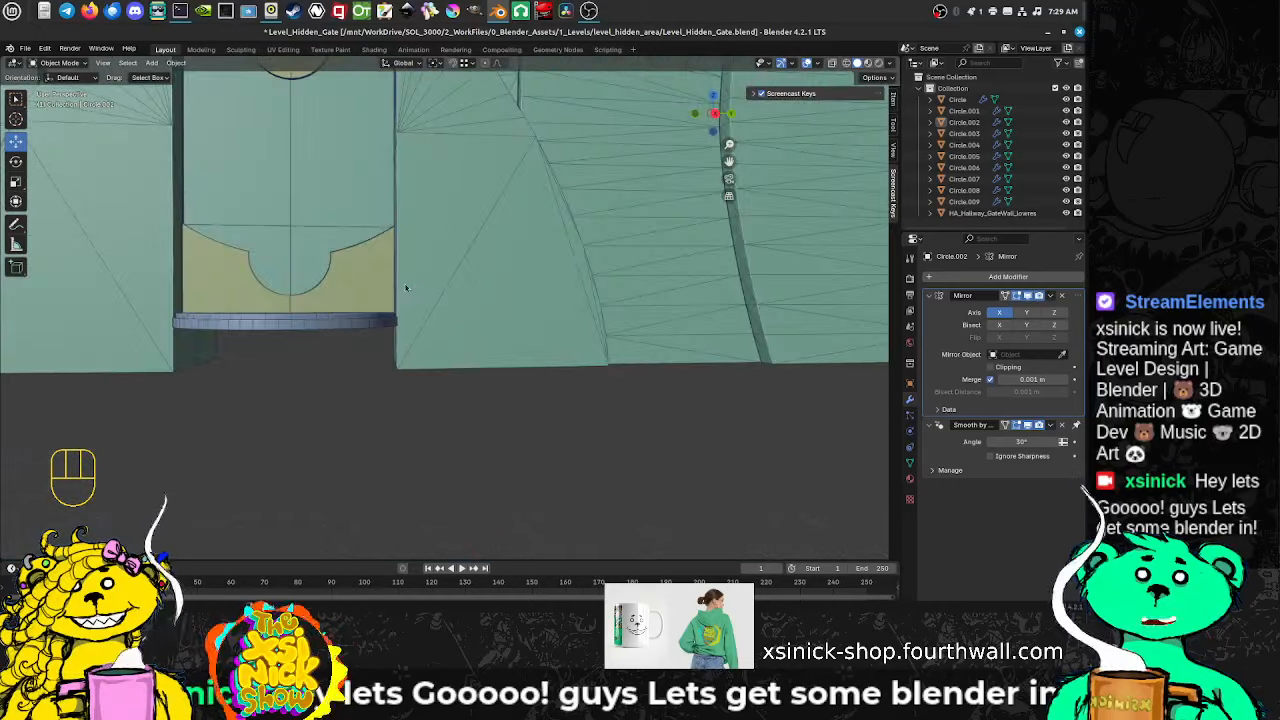
Step: Select all the stacked gate panels together, from the lowest one above the base plate to the uppermost purple one
middle_click_drag(344, 236, 410, 297, "shift")
left_click(424, 315)
middle_click_drag(388, 181, 398, 238, "shift")
middle_click_drag(398, 238, 297, 368, "shift")
middle_click_drag(300, 215, 318, 338, "shift")
left_click(294, 289, "shift")
middle_click_drag(260, 145, 289, 259, "shift")
left_click(290, 227, "shift")
middle_click_drag(267, 186, 293, 265, "shift")
left_click(290, 262, "shift")
middle_click_drag(264, 180, 286, 279, "shift")
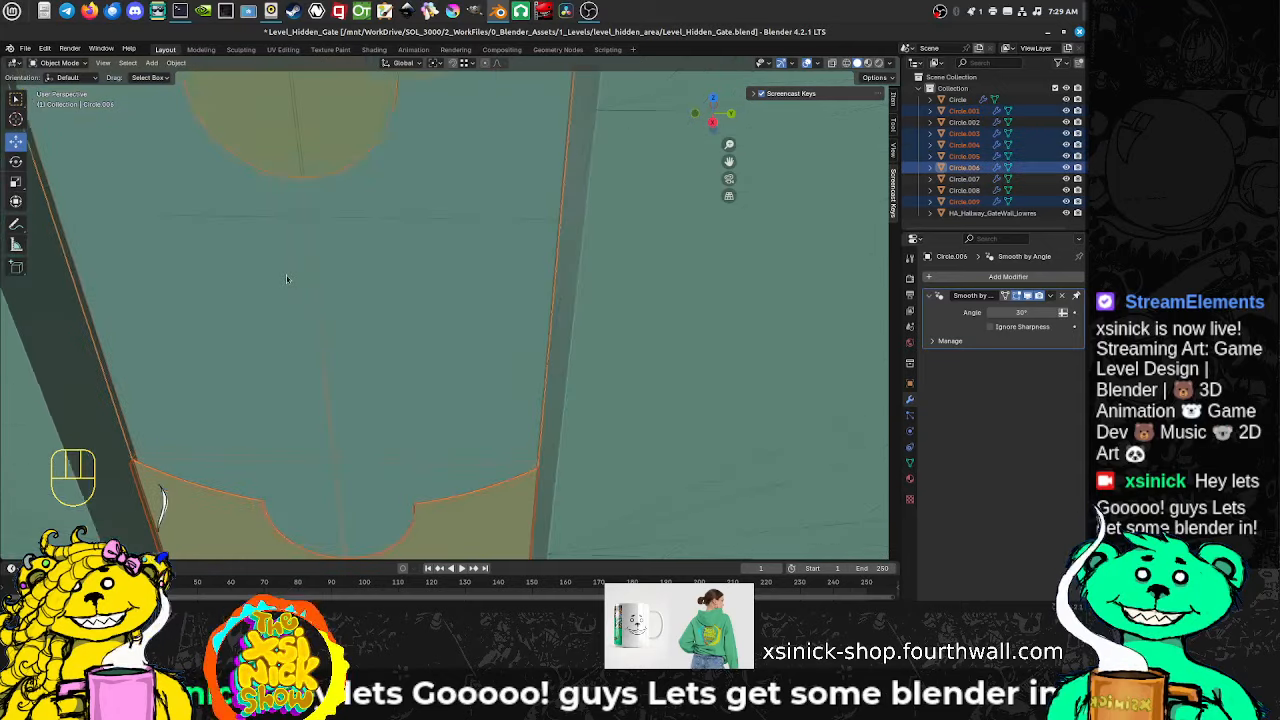
scroll(286, 282, "down", 4)
left_click(368, 205, "shift")
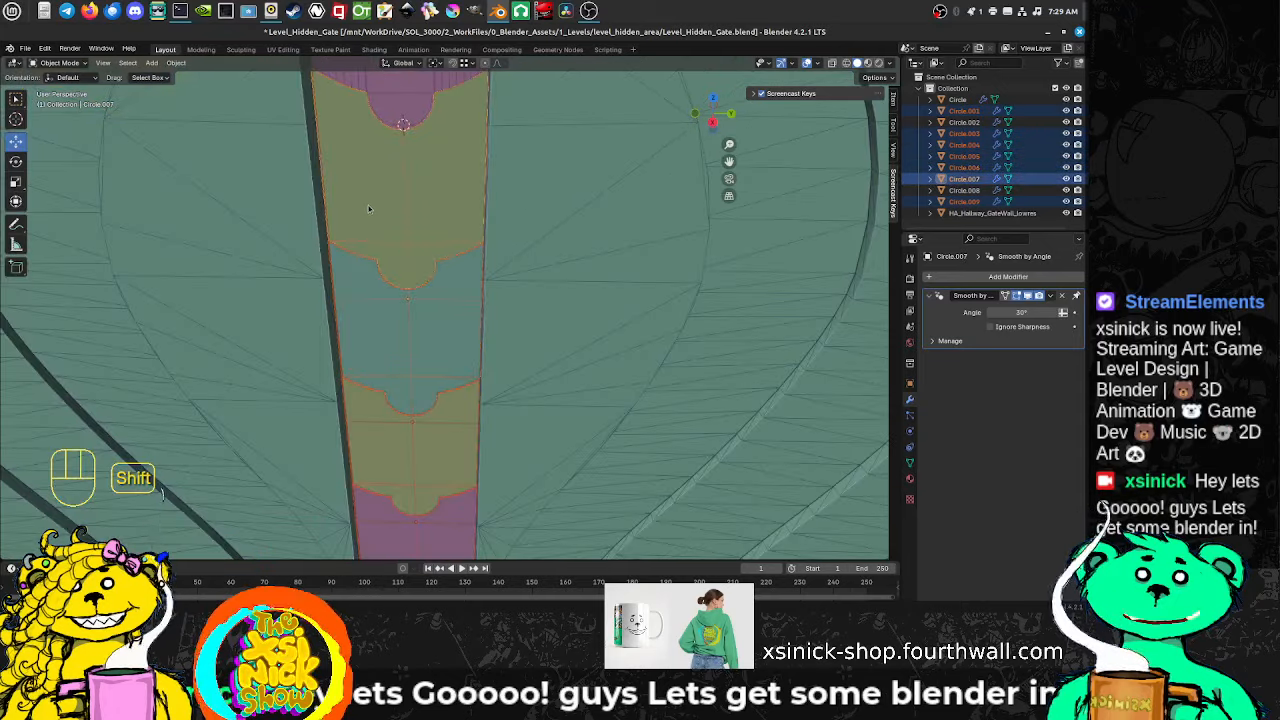
middle_click_drag(368, 205, 338, 381, "shift")
left_click(405, 238, "shift")
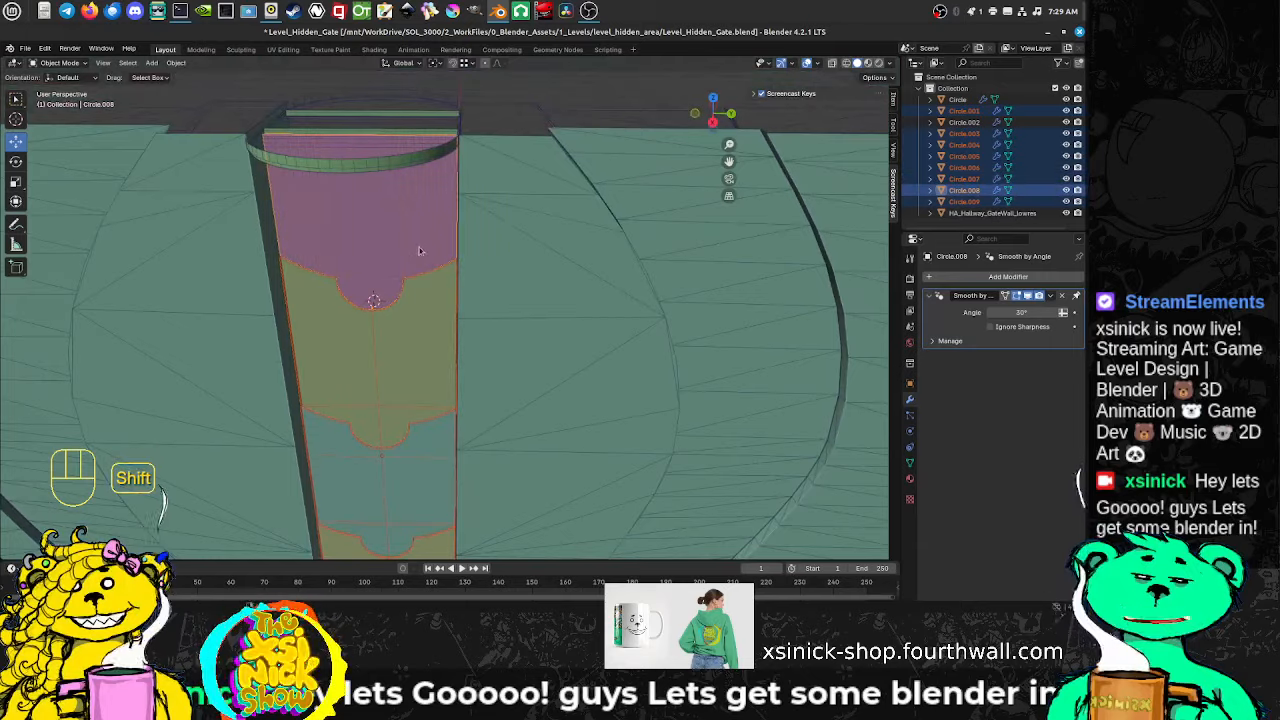
Step: Examine the selected gate panels from an angle, at close and far range, to check their face orientation
middle_click_drag(419, 248, 351, 213)
scroll(372, 255, "down", 4)
scroll(357, 251, "up", 5)
scroll(337, 249, "down", 3)
scroll(333, 264, "down", 7)
scroll(400, 260, "up", 6)
scroll(472, 329, "down", 3)
middle_click_drag(472, 329, 422, 364, "shift")
scroll(437, 248, "up", 2)
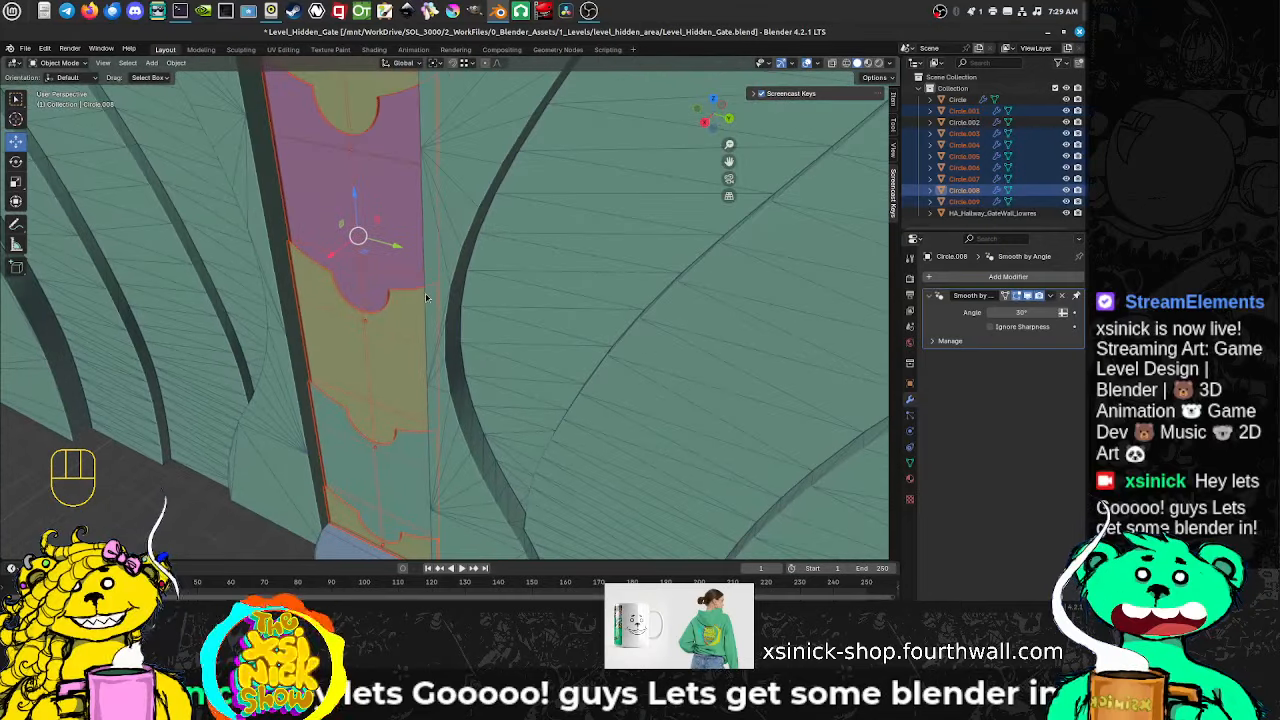
middle_click_drag(419, 271, 453, 237)
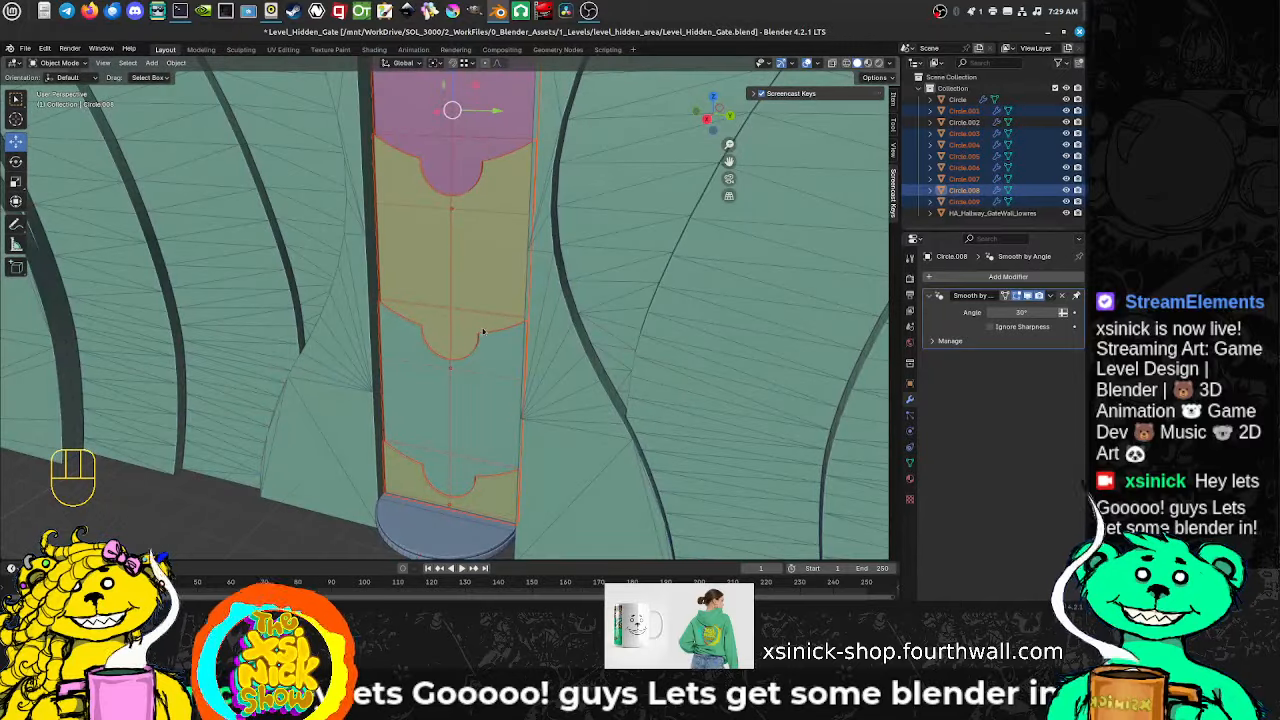
Step: Enter Edit Mode on the selected gate panels, select all their geometry in vertex mode and flip the normals
key("Tab")
key("grave")
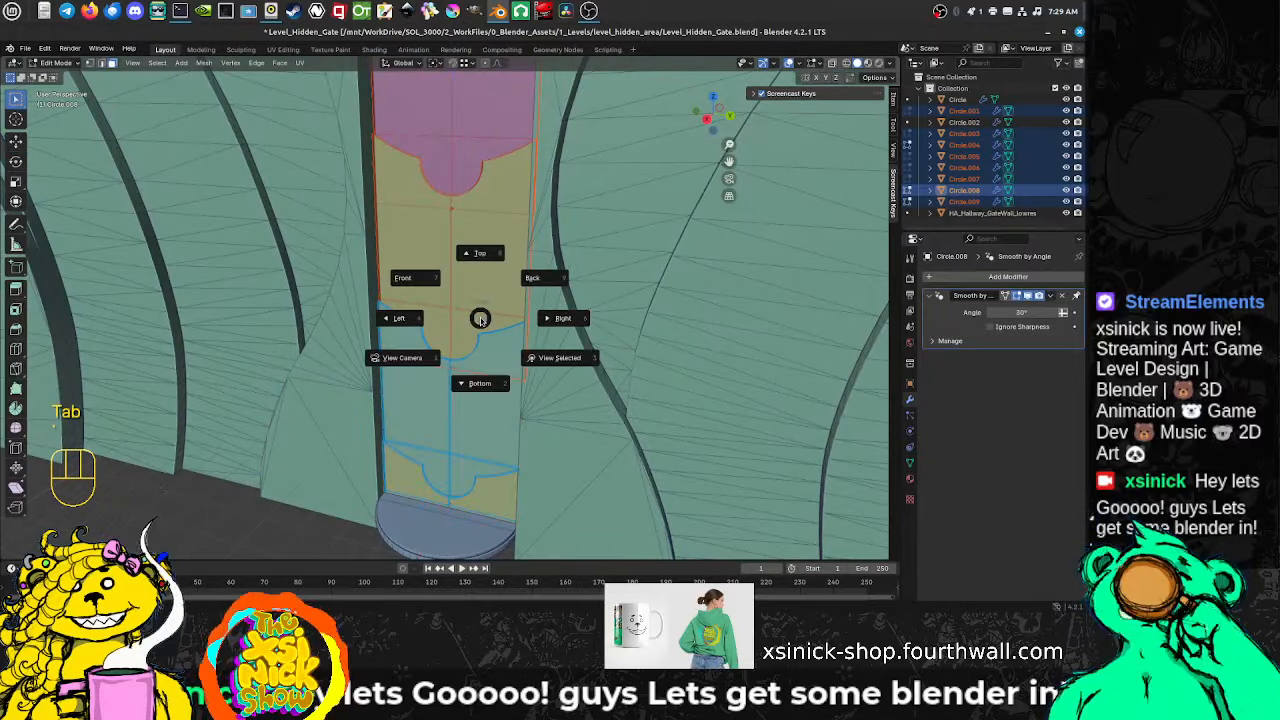
key("Tab")
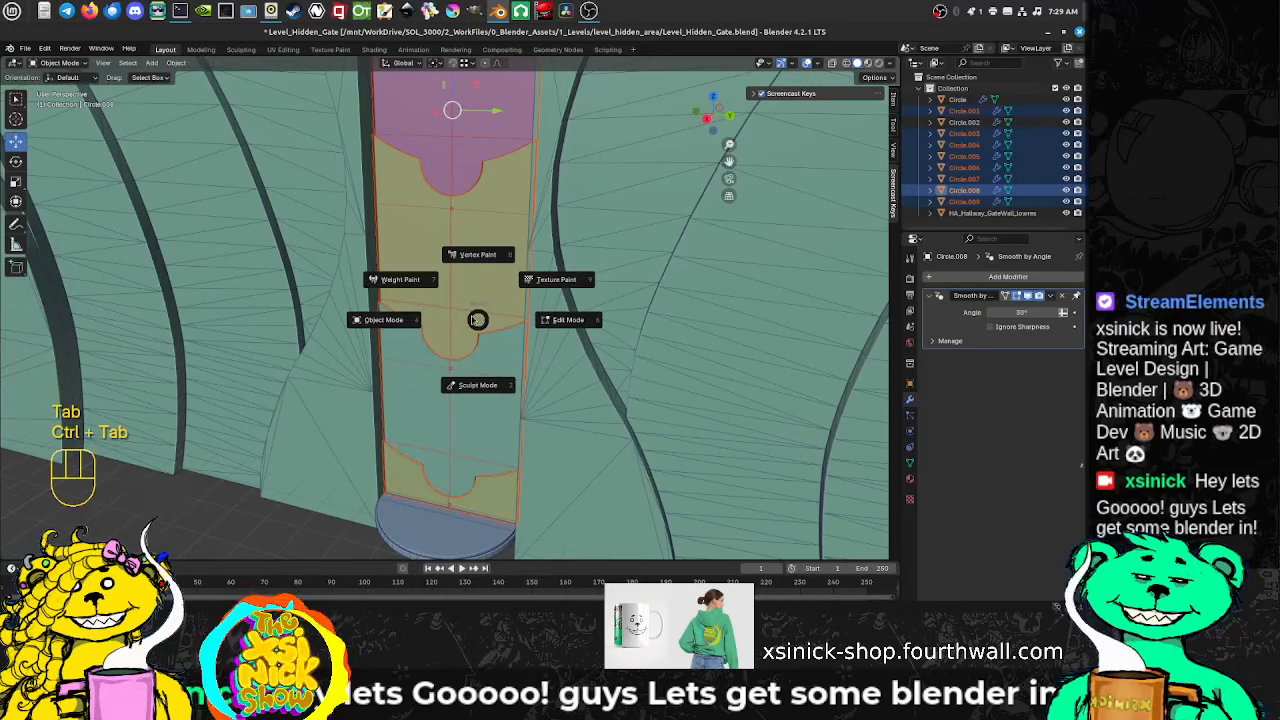
left_click(548, 320)
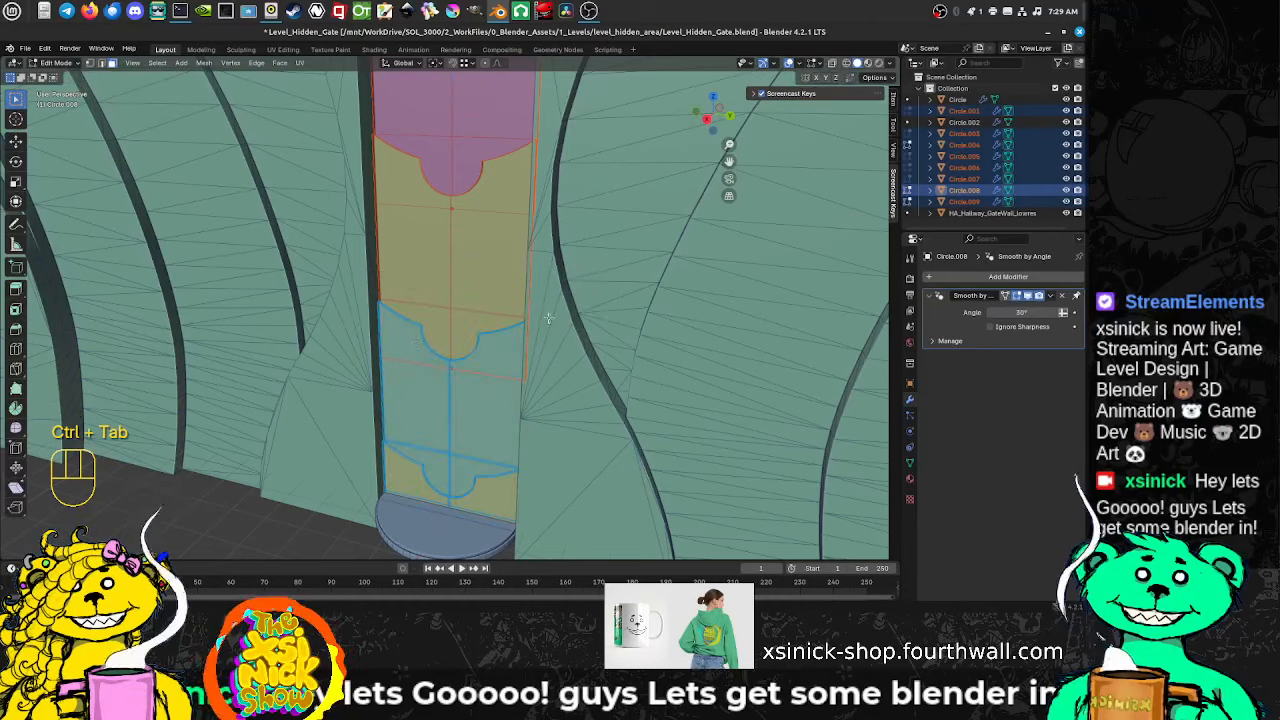
left_click(433, 314)
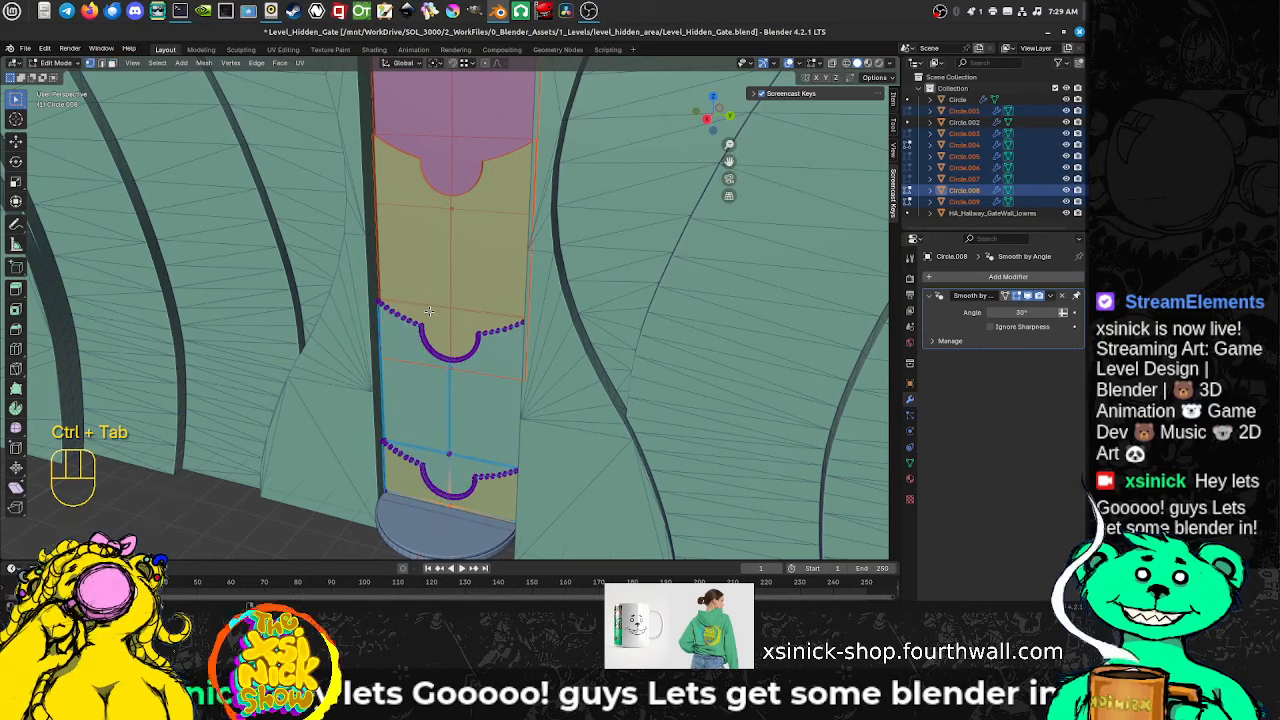
key("a")
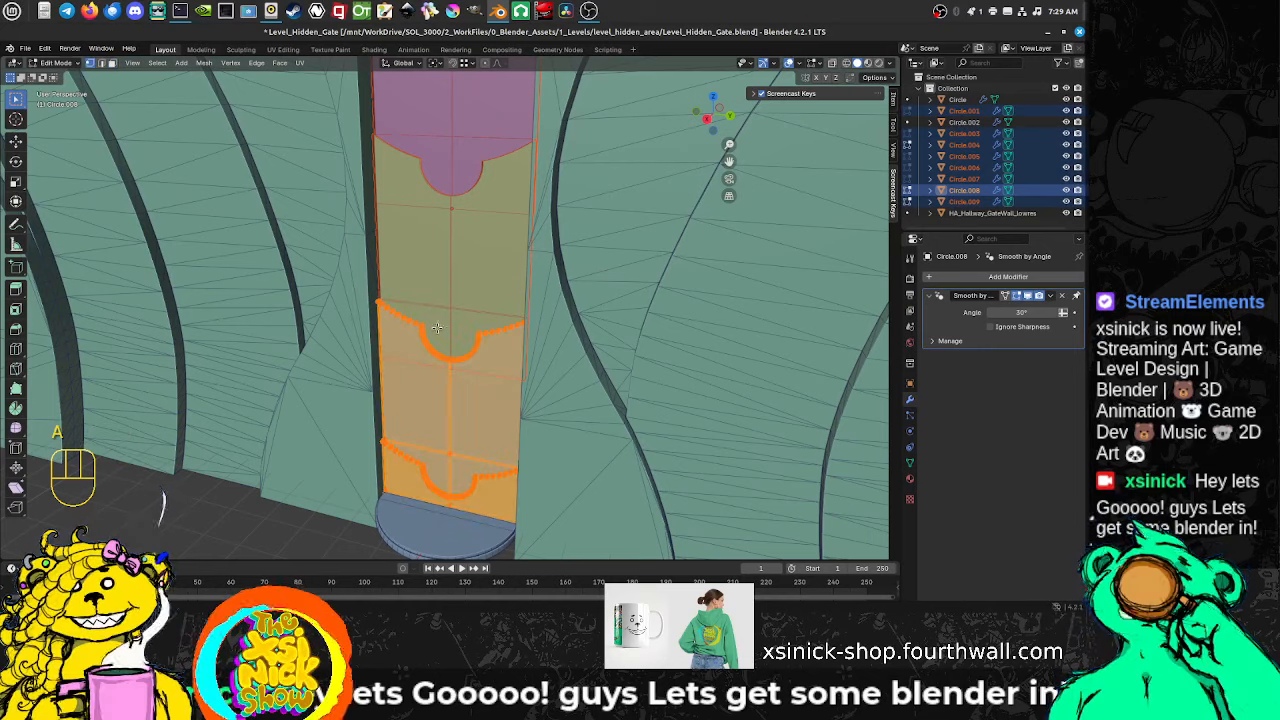
mouse_move(488, 328)
middle_mouse_down()
mouse_move(354, 337)
mouse_move(520, 332)
mouse_move(466, 330)
middle_mouse_up()
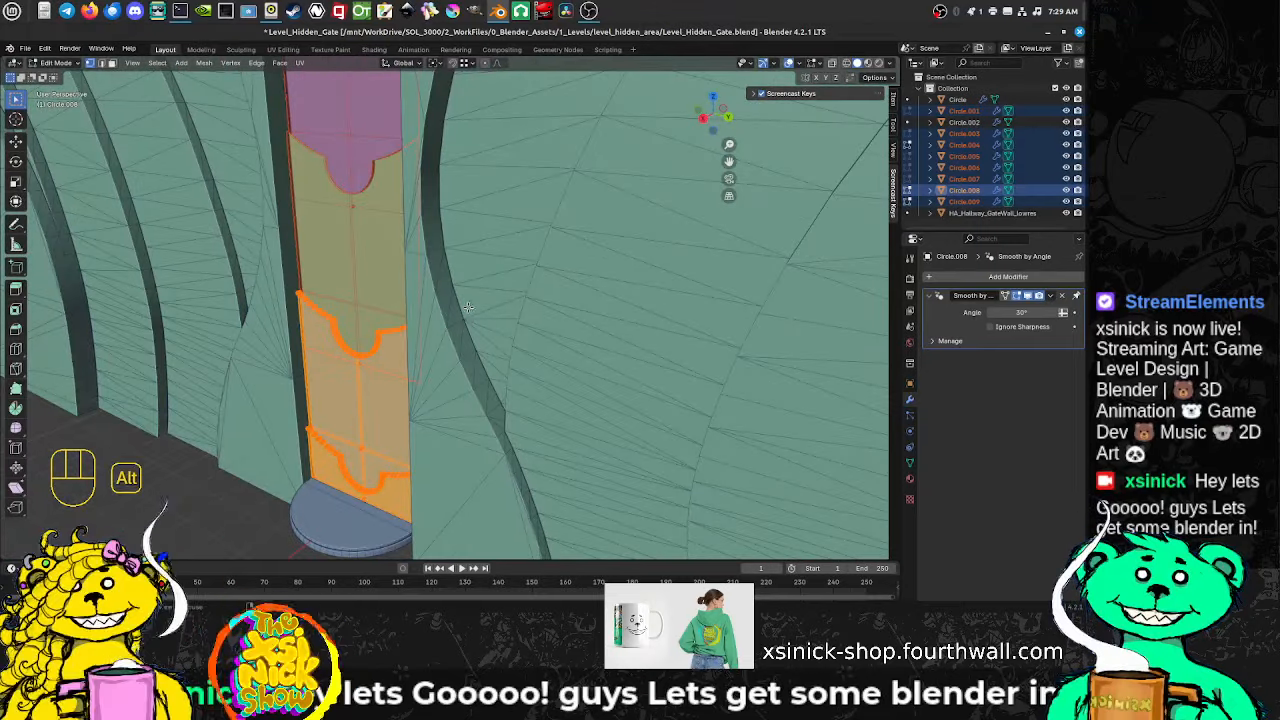
key("alt+n")
left_click(462, 309)
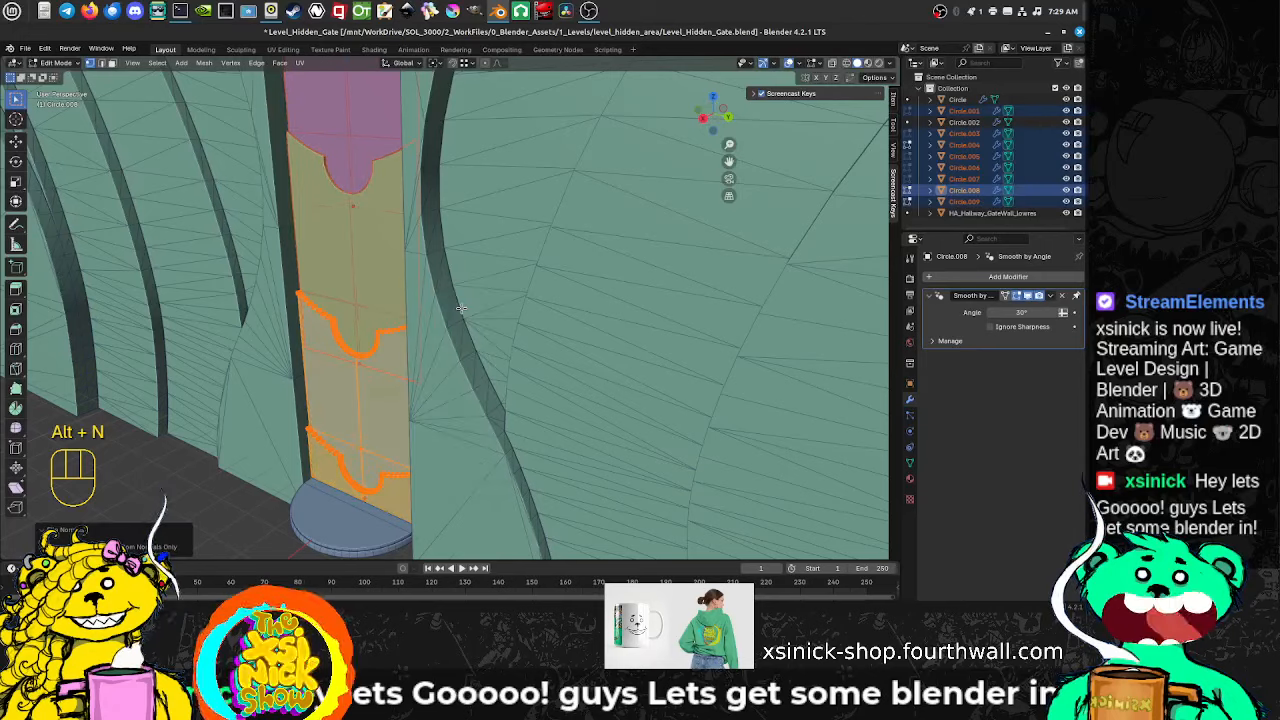
key("Tab")
Step: Select only the uppermost purple gate panel and flip the normals of its whole mesh
middle_click_drag(357, 298, 380, 247)
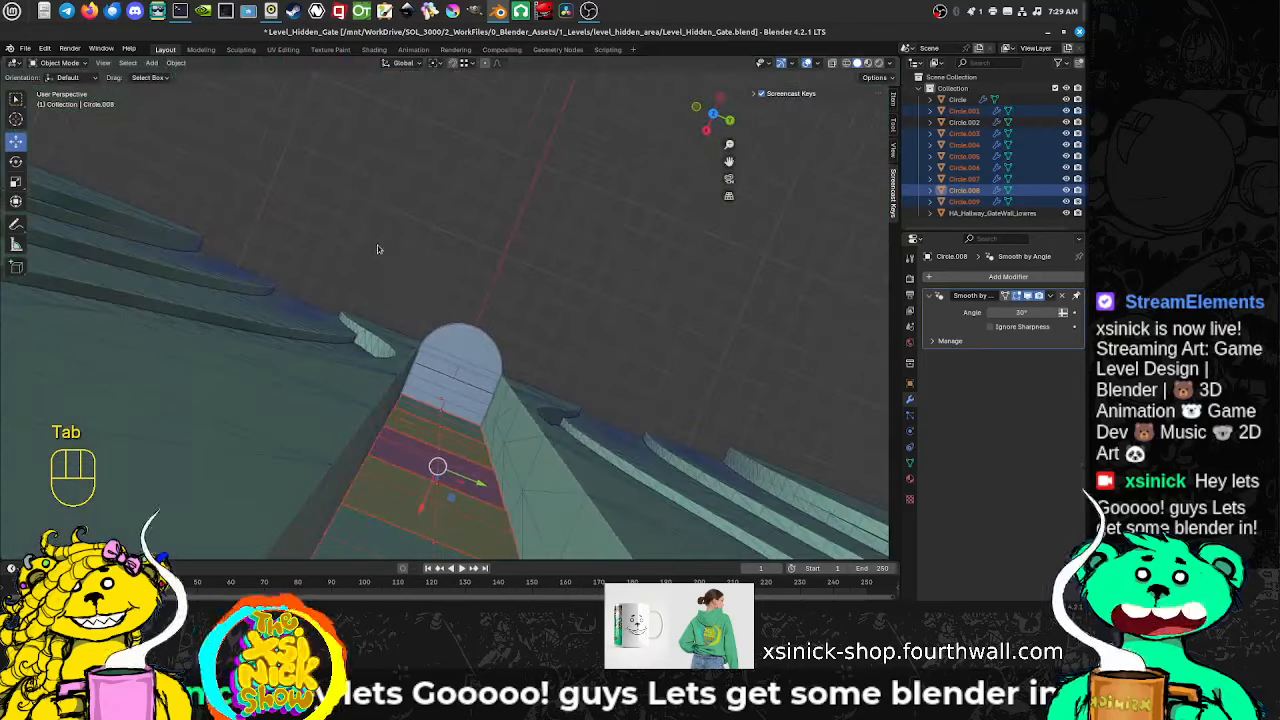
middle_click_drag(412, 356, 485, 520)
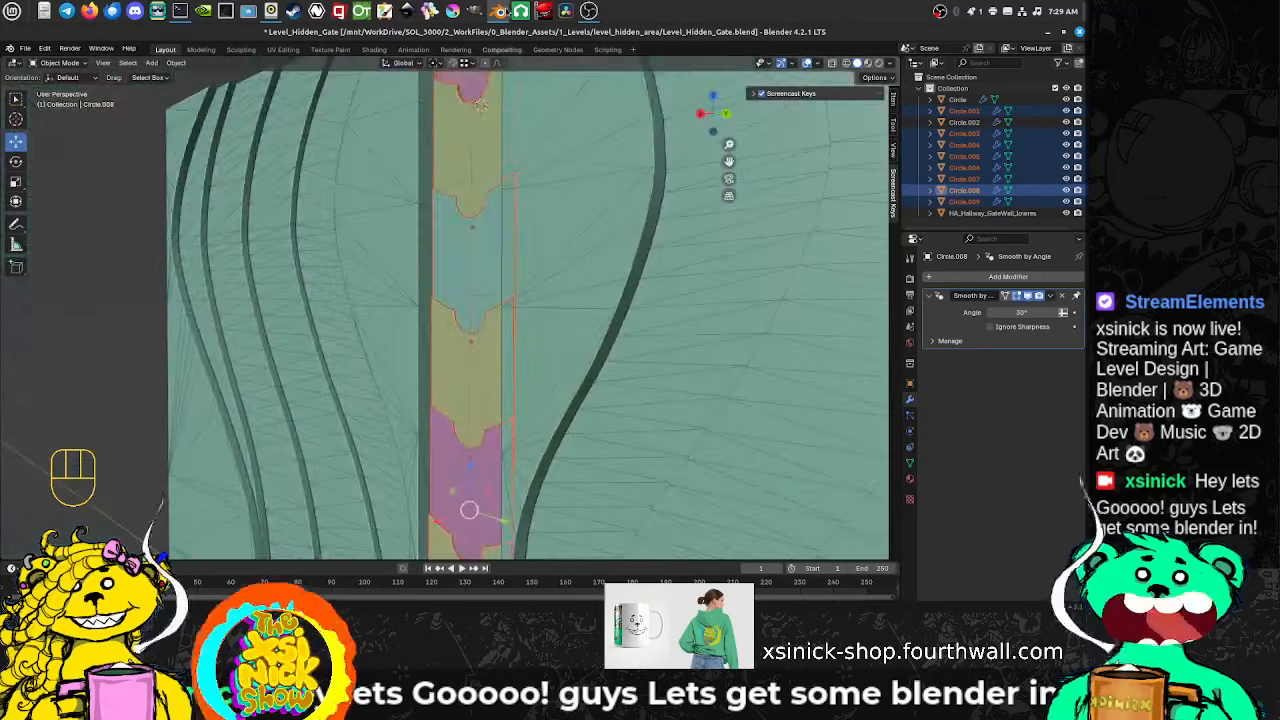
middle_click_drag(518, 107, 497, 247, "shift")
scroll(484, 215, "up", 5)
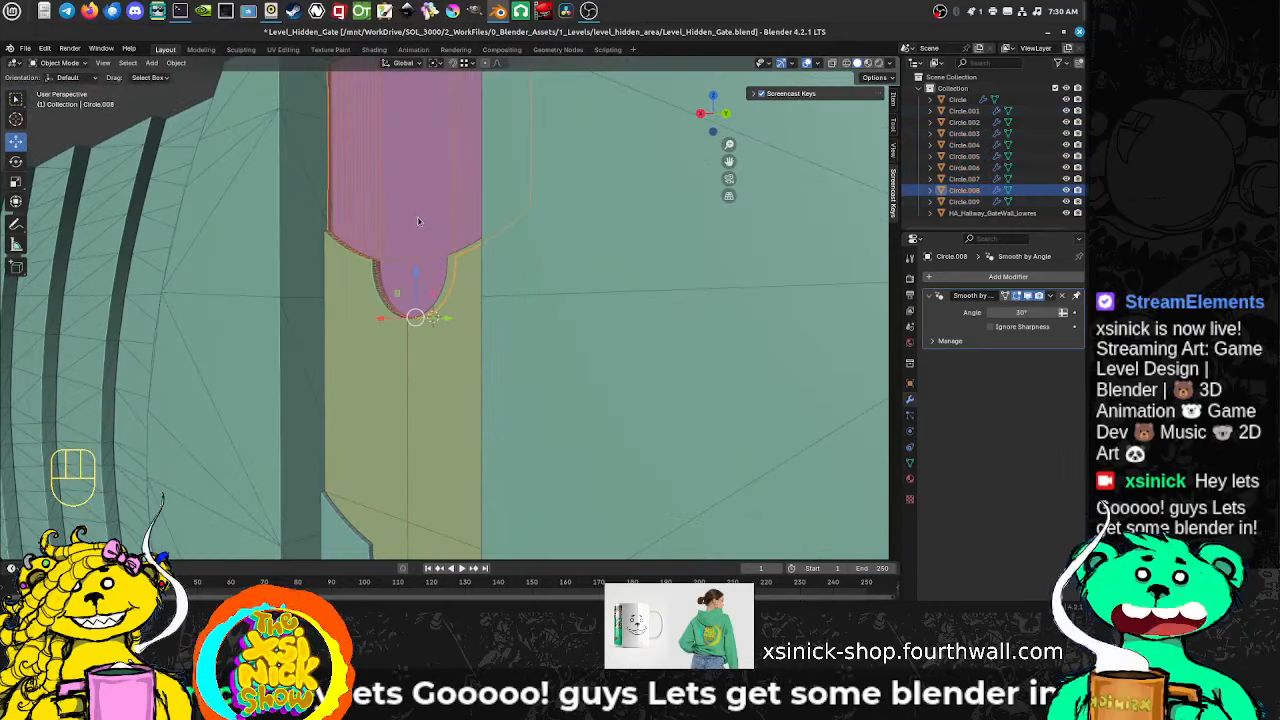
scroll(418, 221, "up", 2)
middle_click_drag(453, 219, 215, 205)
scroll(338, 256, "up", 3)
middle_click_drag(353, 284, 402, 173, "shift")
key("Tab")
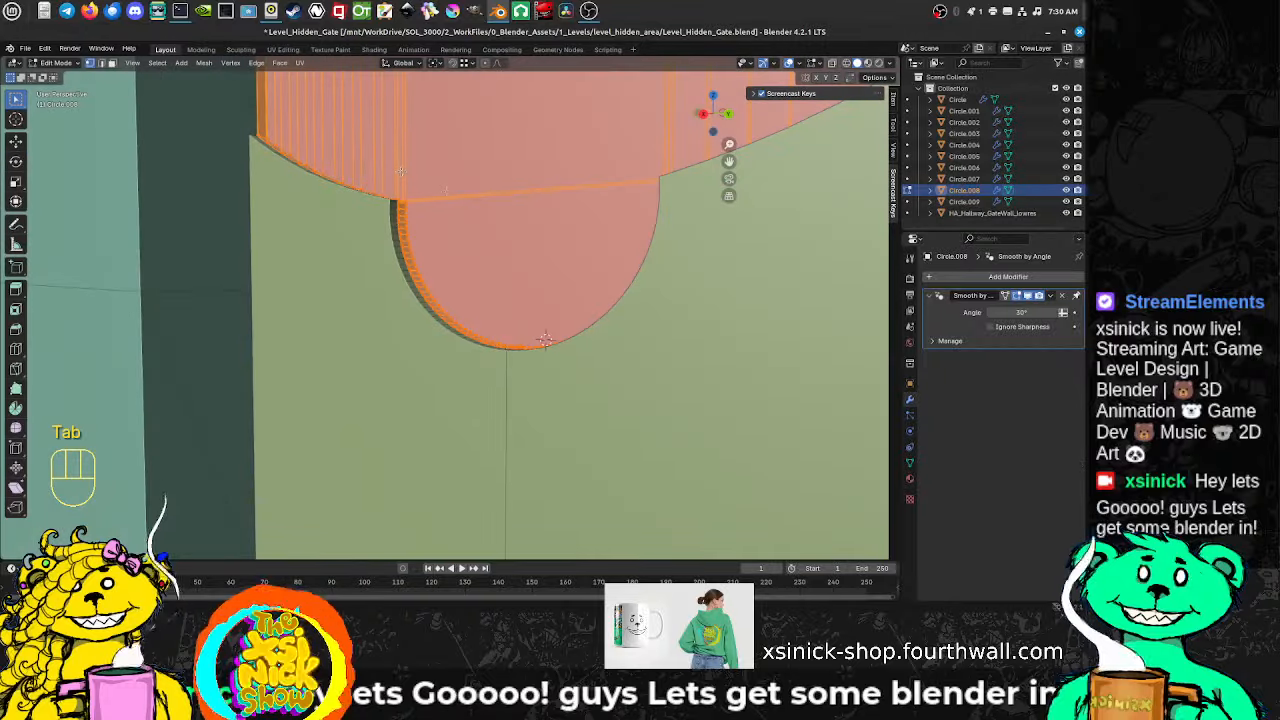
key("alt+n")
left_click(463, 199)
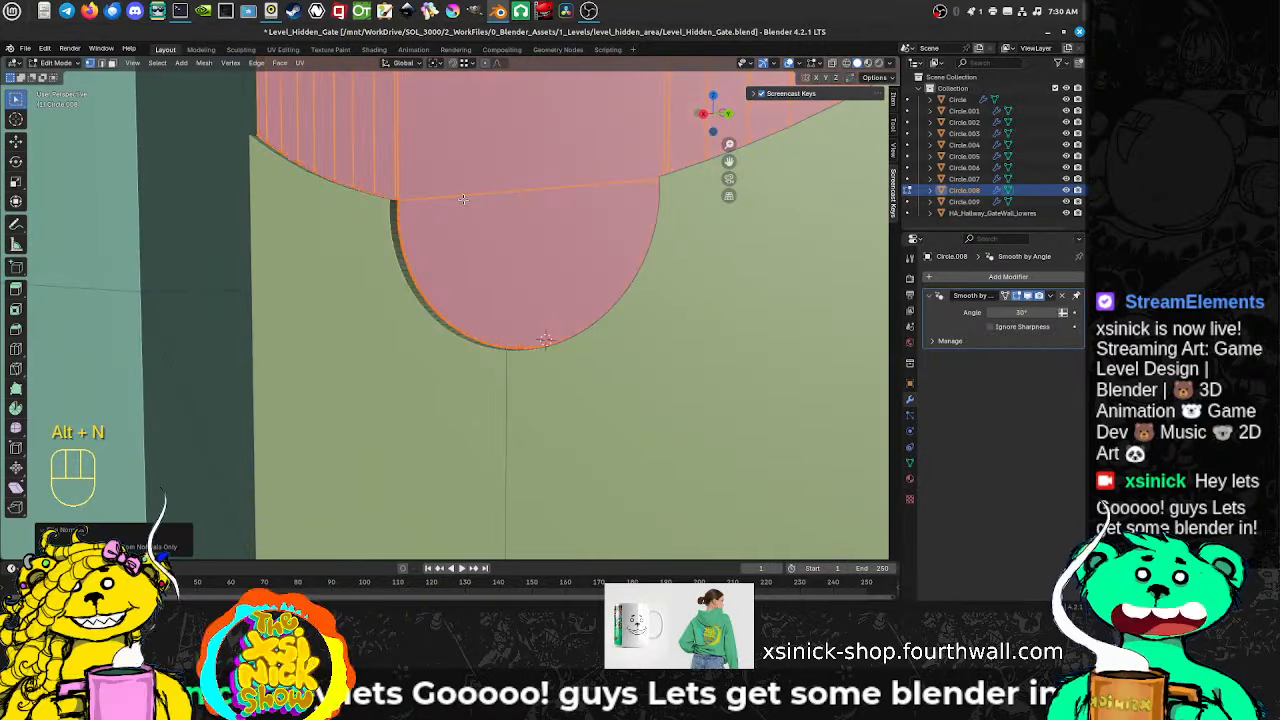
key("Tab")
Step: Check the uppermost panel's faces against the panels below it and save the Level_Hidden_Gate file
scroll(463, 202, "down", 5)
scroll(463, 203, "up", 5)
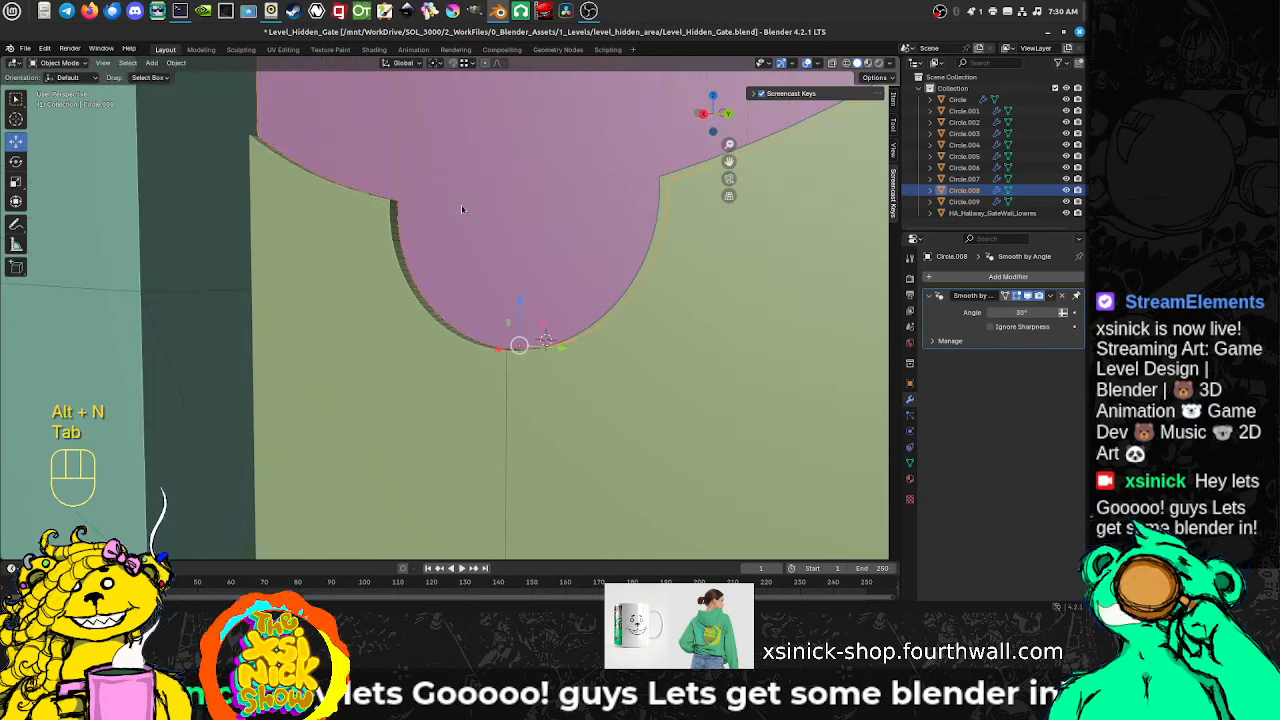
scroll(461, 206, "down", 5)
scroll(460, 211, "down", 3)
middle_click_drag(459, 209, 466, 216)
middle_click_drag(478, 528, 488, 325, "shift")
middle_click_drag(488, 325, 493, 251, "shift")
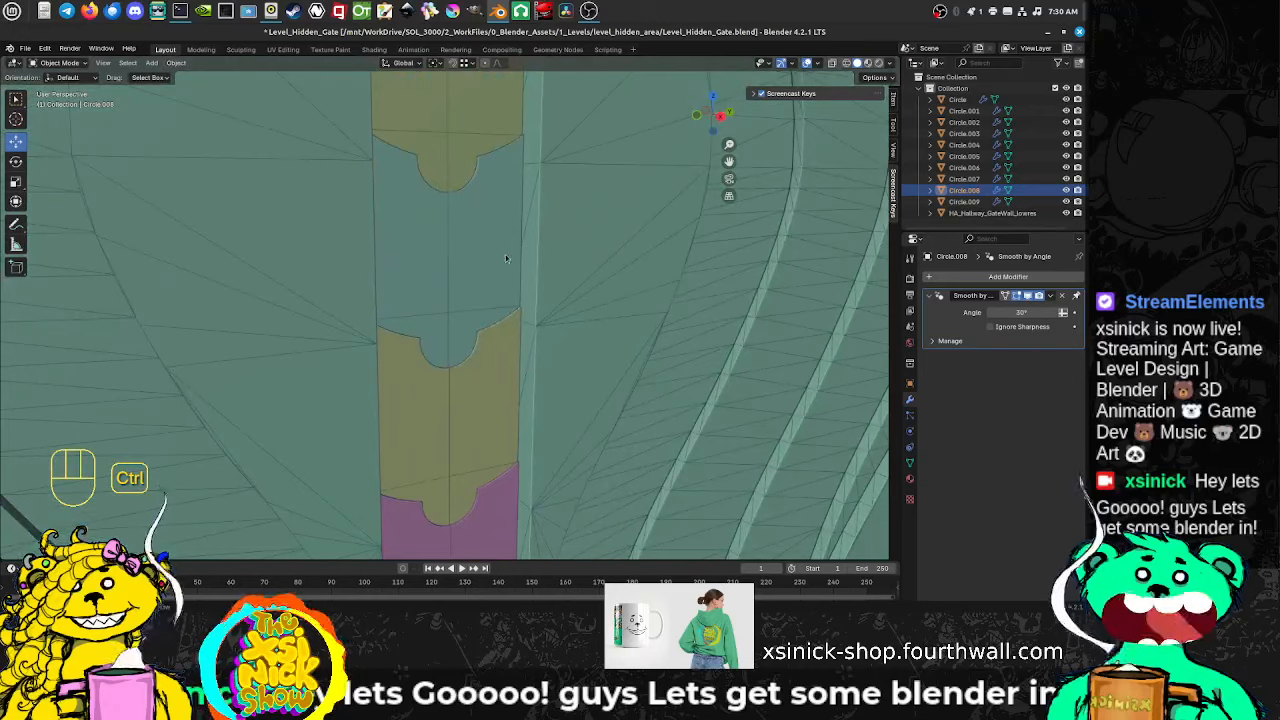
key("ctrl+s")
Step: Review the panel column and wall from several angles and save the Level_Hidden_Gate file again
scroll(504, 234, "up", 4)
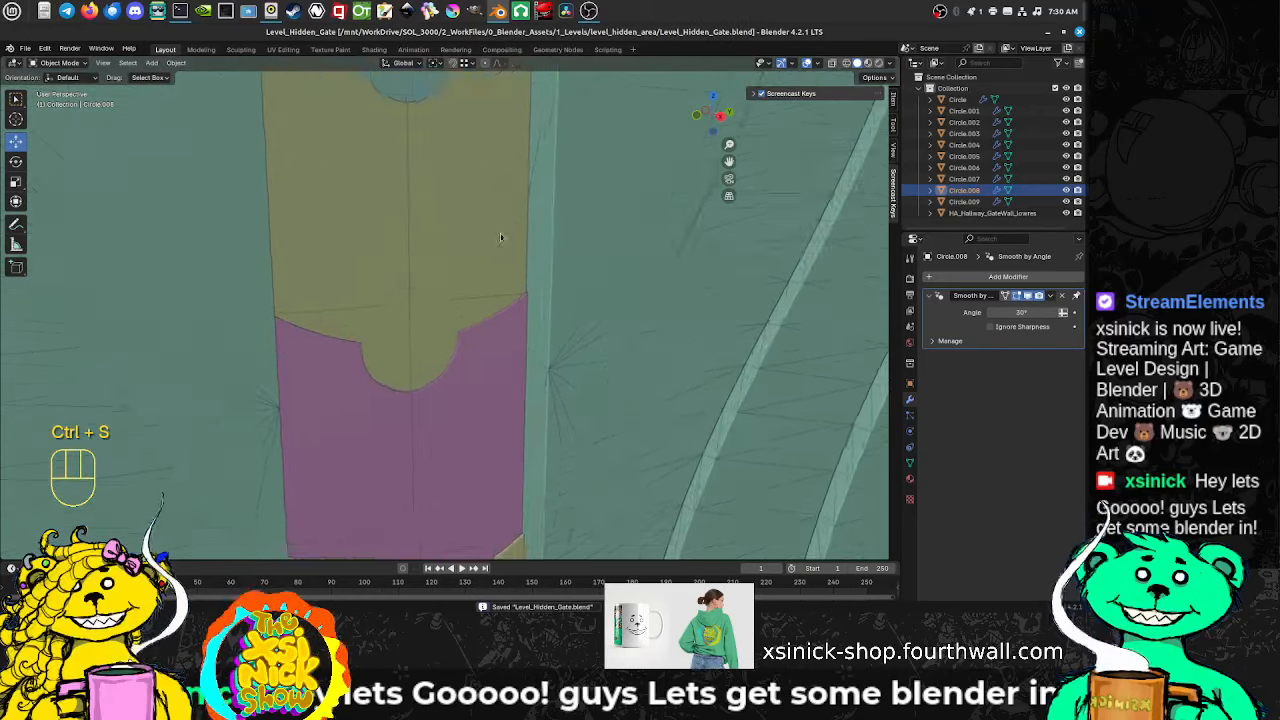
scroll(501, 237, "down", 6)
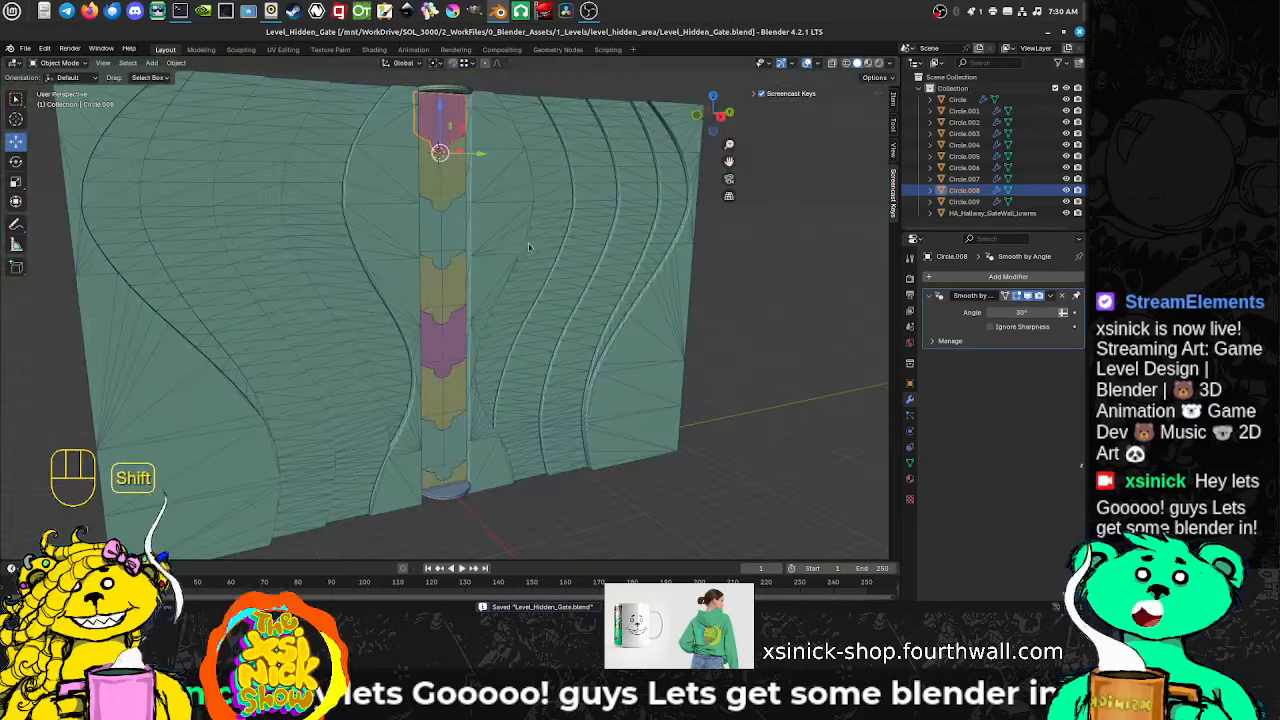
mouse_move(528, 243)
middle_mouse_down()
mouse_move(269, 259)
mouse_move(486, 259)
mouse_move(475, 253)
middle_mouse_up()
scroll(483, 164, "up", 2)
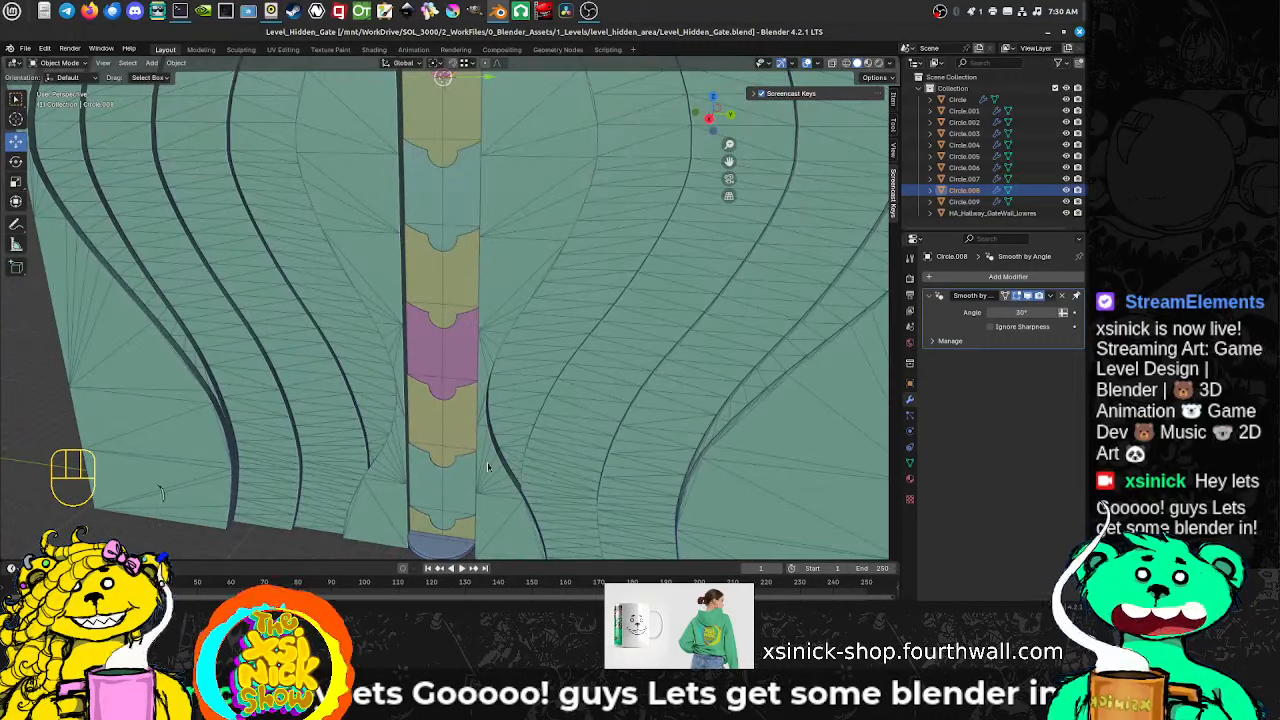
mouse_move(487, 466)
middle_mouse_down("shift")
mouse_move(438, 385)
mouse_move(493, 403)
mouse_move(419, 403)
mouse_move(510, 329)
mouse_move(505, 440)
mouse_move(545, 395)
mouse_move(467, 404)
mouse_move(492, 400)
mouse_move(470, 408)
mouse_move(470, 440)
mouse_move(437, 383)
middle_mouse_up("shift")
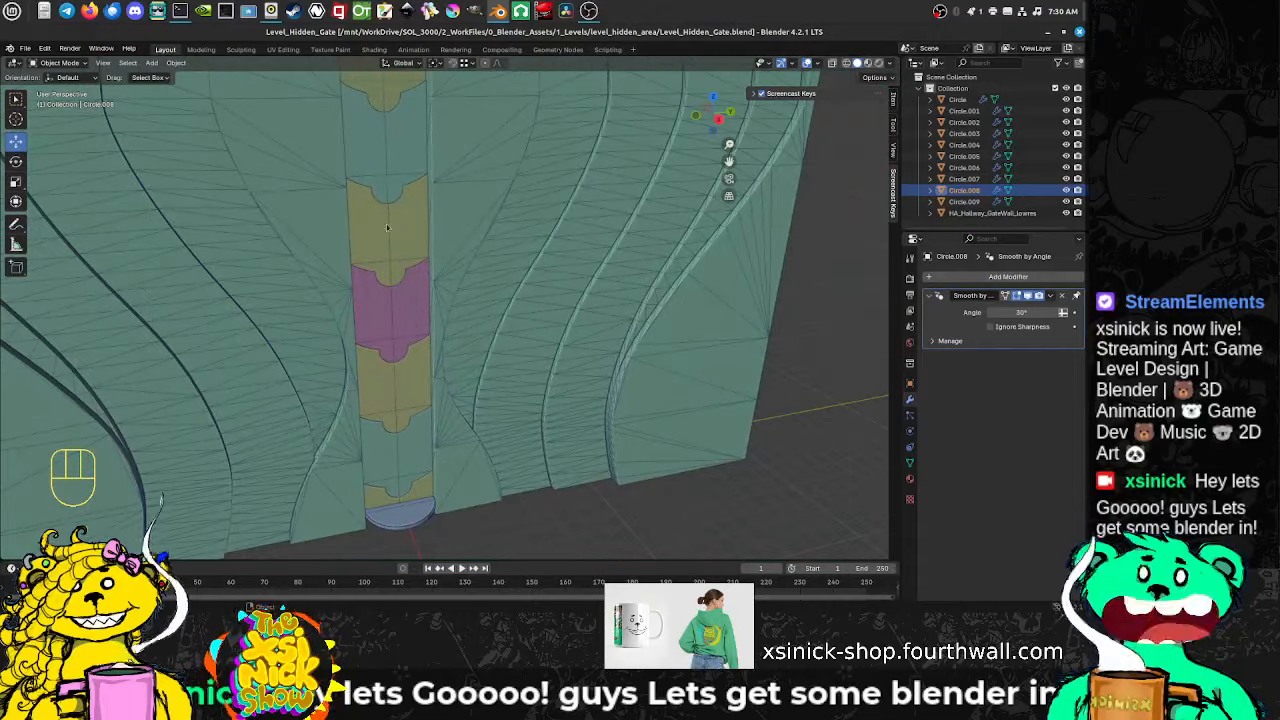
middle_click_drag(459, 320, 403, 96)
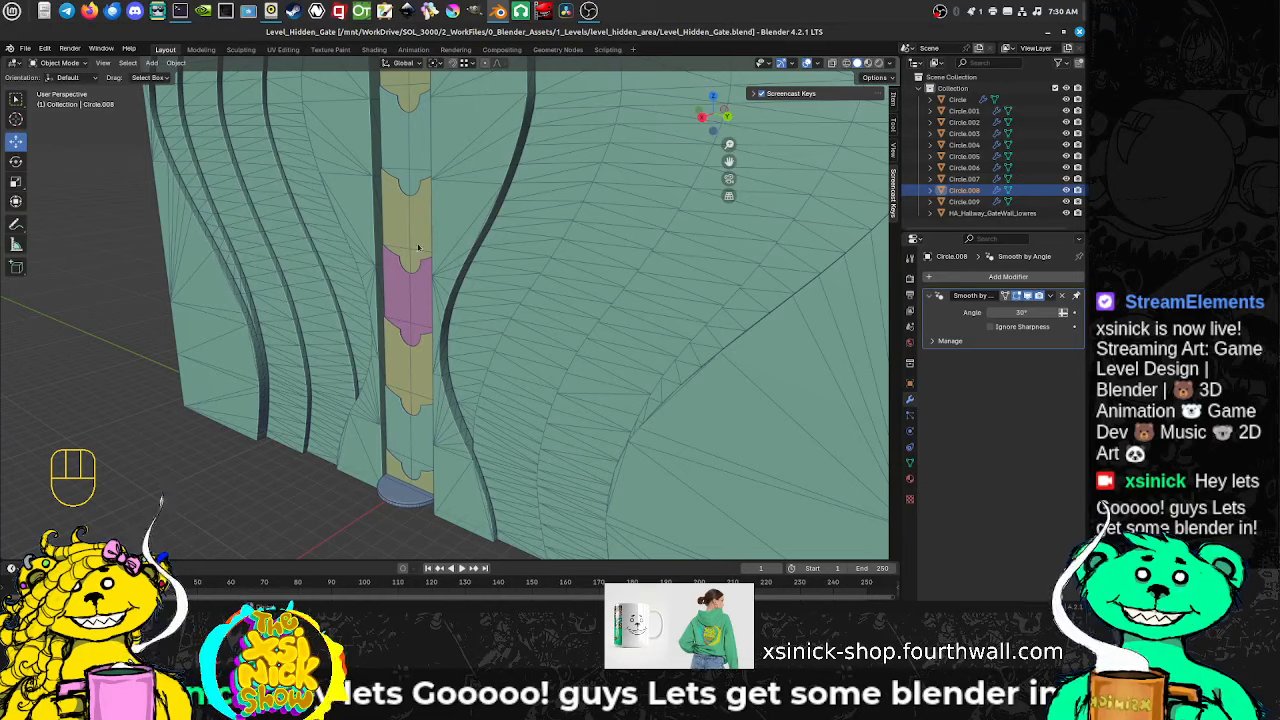
middle_click_drag(463, 268, 507, 261, "shift")
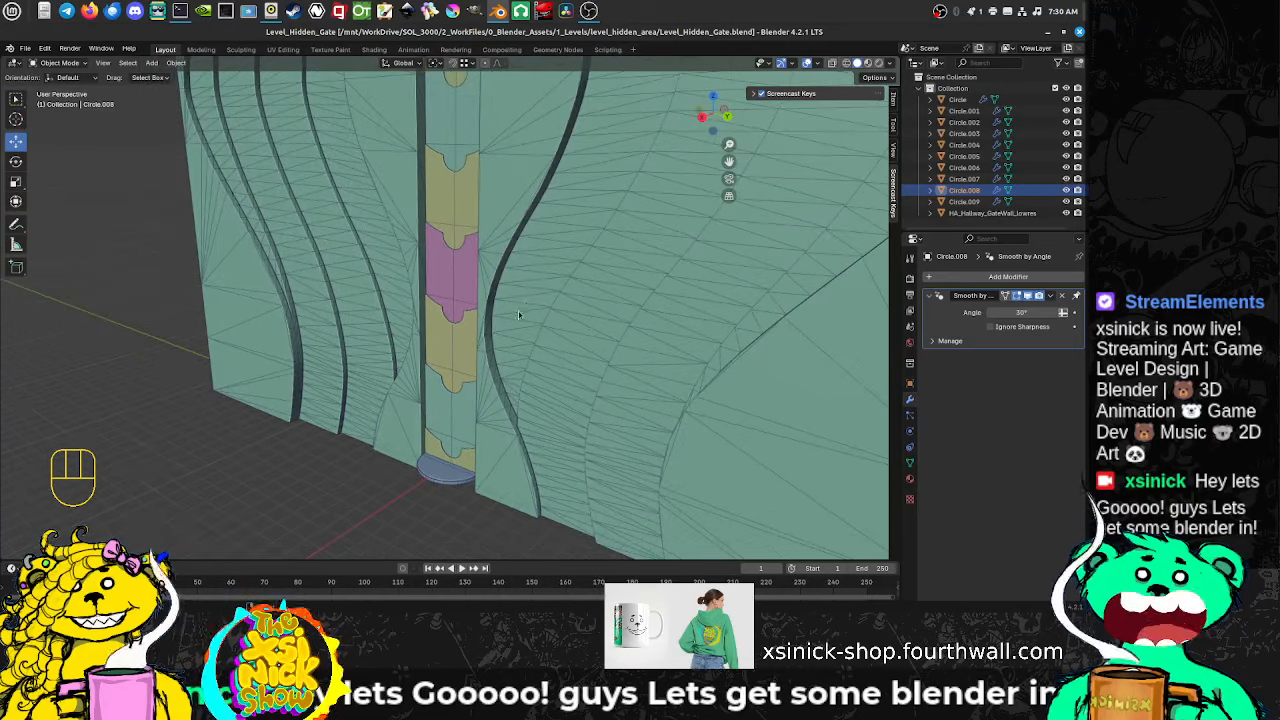
left_click(24, 48)
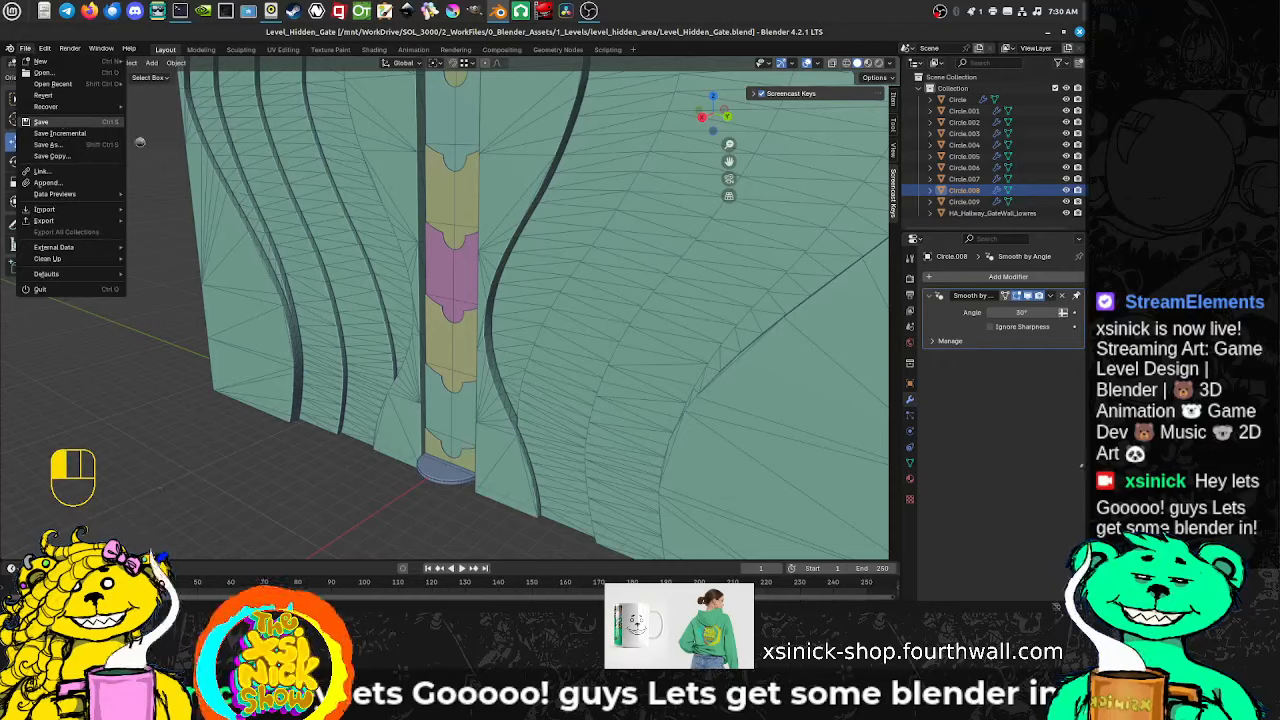
left_click(78, 123)
Step: Inspect the complete gate wall from the front and side, down to where the round base plate meets the floor
middle_click_drag(534, 286, 510, 333, "shift")
middle_click_drag(460, 234, 501, 255)
scroll(499, 253, "up", 1)
scroll(498, 252, "down", 2)
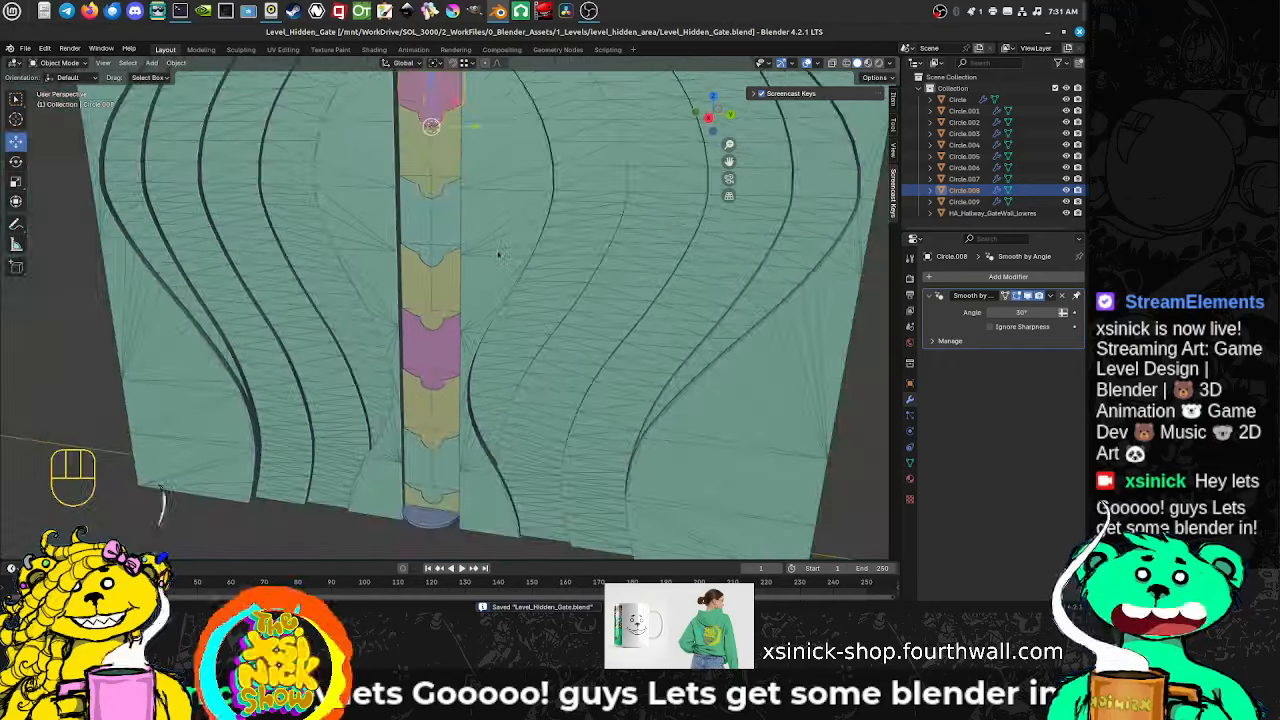
scroll(485, 268, "down", 3)
middle_click_drag(498, 252, 460, 231, "shift")
scroll(484, 264, "up", 2)
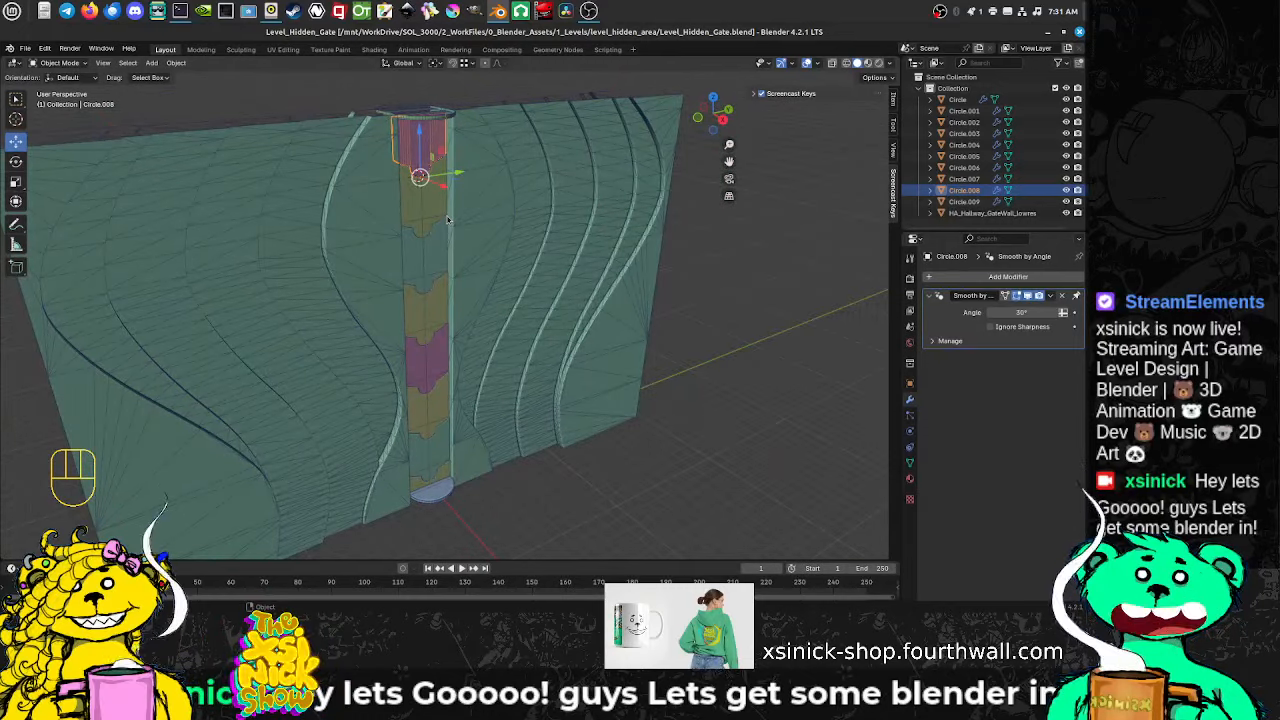
middle_click_drag(414, 440, 365, 308, "shift")
scroll(412, 344, "up", 6)
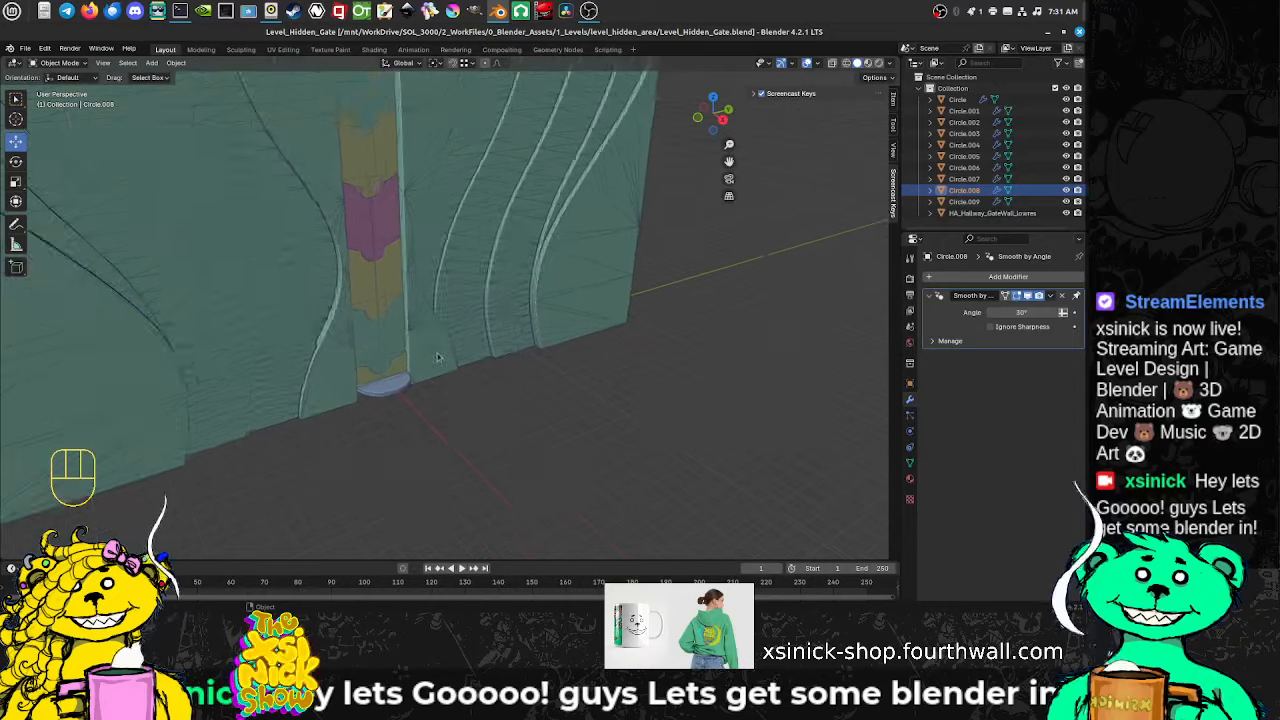
Step: Examine the lower gate panels and the adjoining wall edges down to the round base plate
middle_click_drag(280, 339, 357, 286, "shift")
middle_click_drag(372, 338, 377, 292, "shift")
scroll(370, 361, "down", 4)
middle_click_drag(373, 357, 462, 353, "shift")
middle_click_drag(462, 353, 363, 291)
scroll(458, 364, "up", 6)
scroll(363, 291, "down", 1)
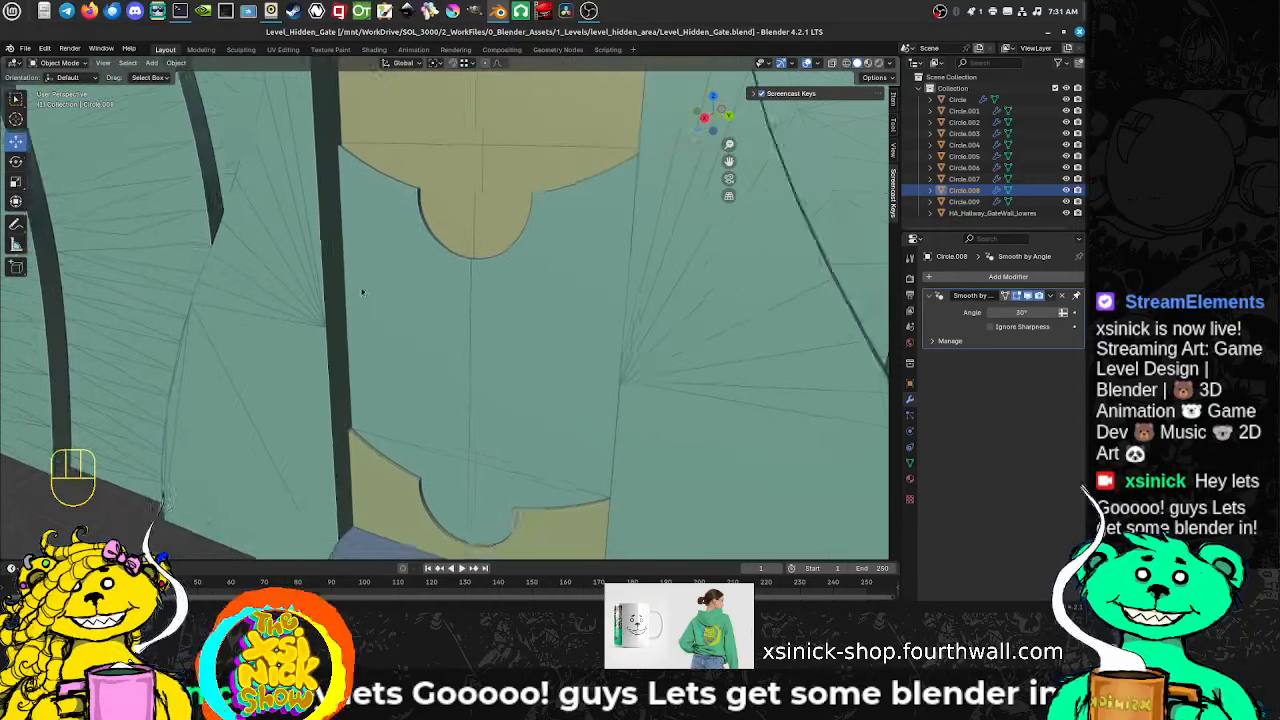
middle_click_drag(441, 374, 358, 344, "shift")
middle_click_drag(421, 354, 466, 327, "shift")
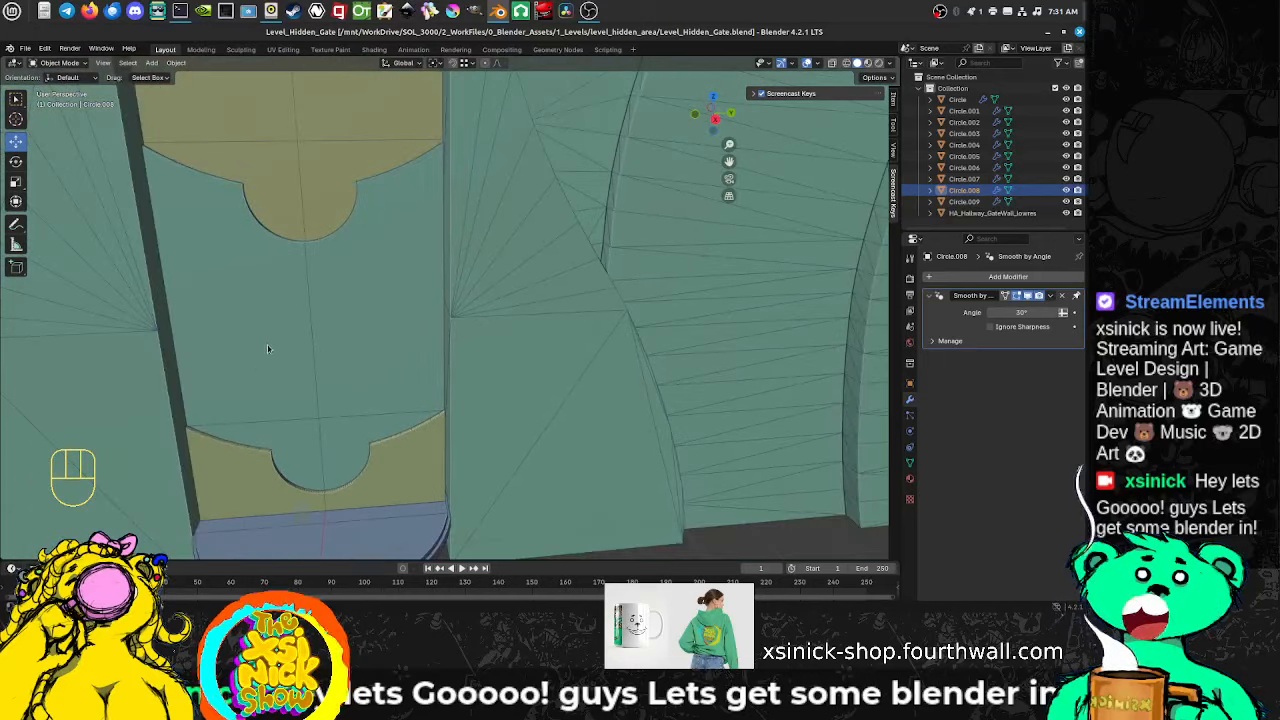
middle_click_drag(362, 388, 490, 385, "shift")
Step: Enter mesh editing for the round base plate and select both of its upper faces in face mode
left_click(387, 352)
middle_click_drag(490, 385, 415, 387, "shift")
middle_click_drag(330, 378, 508, 366, "shift")
middle_click_drag(342, 417, 502, 401, "shift")
scroll(484, 400, "up", 1)
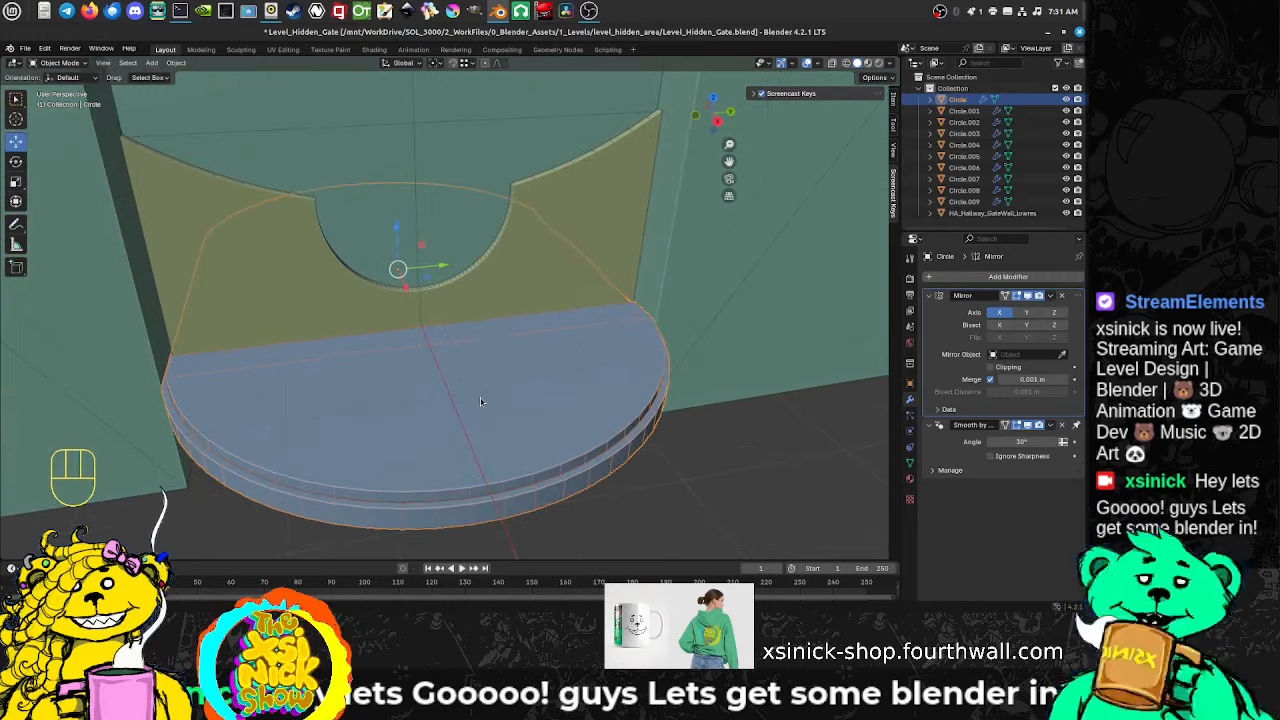
middle_click_drag(449, 434, 477, 395, "shift")
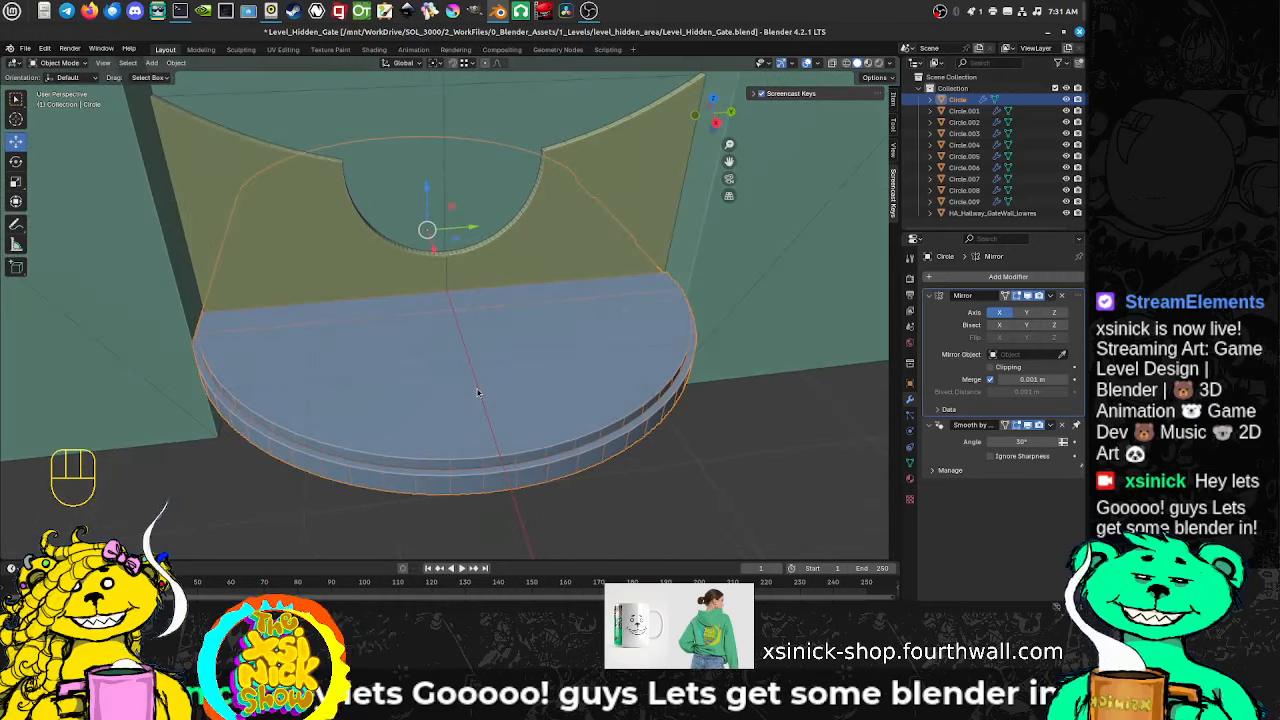
key("Tab")
key("ctrl+Tab")
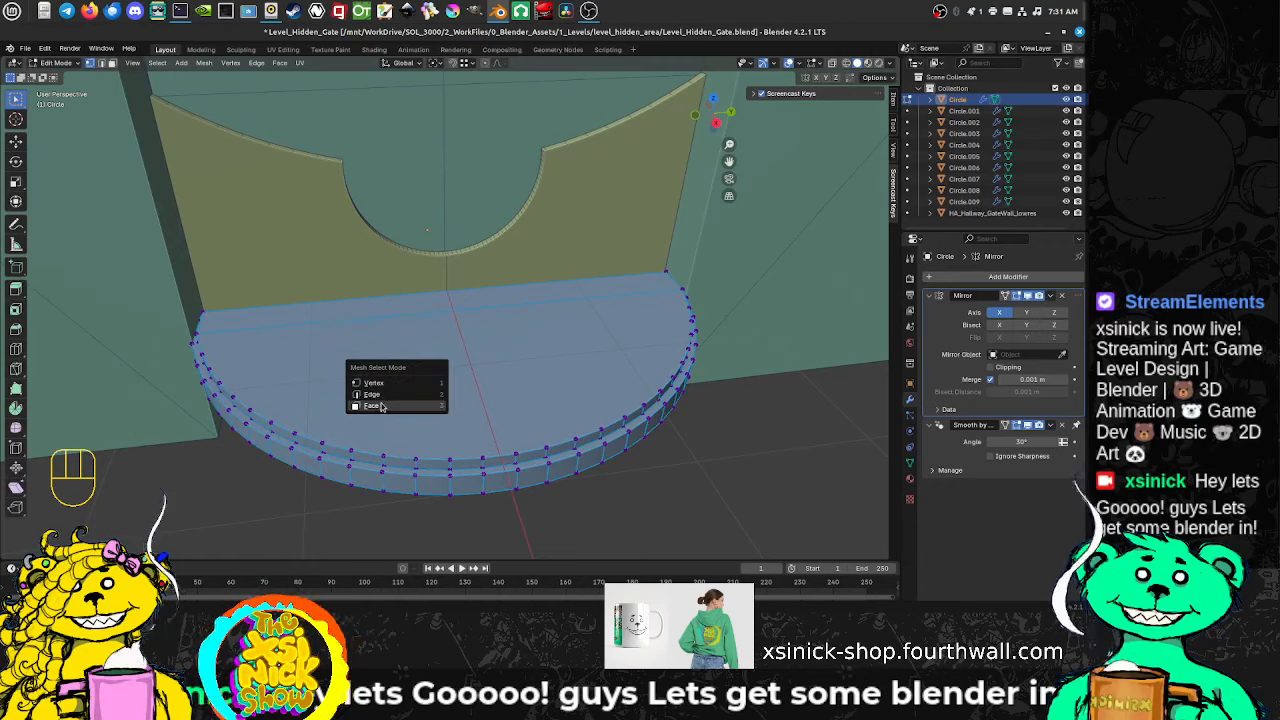
left_click(388, 405)
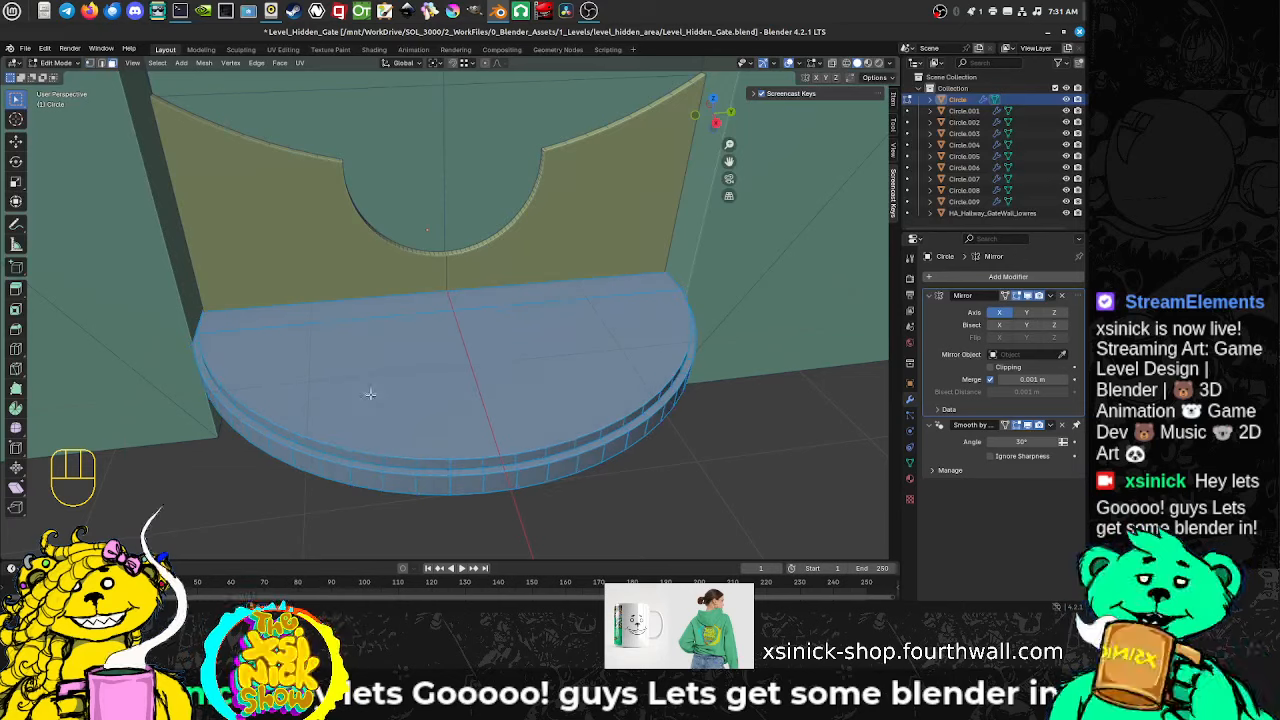
left_click(372, 352)
left_click(387, 314, "shift")
mouse_move(484, 377)
middle_mouse_down()
mouse_move(515, 374)
mouse_move(489, 378)
middle_mouse_up()
middle_click_drag(566, 373, 572, 345, "shift")
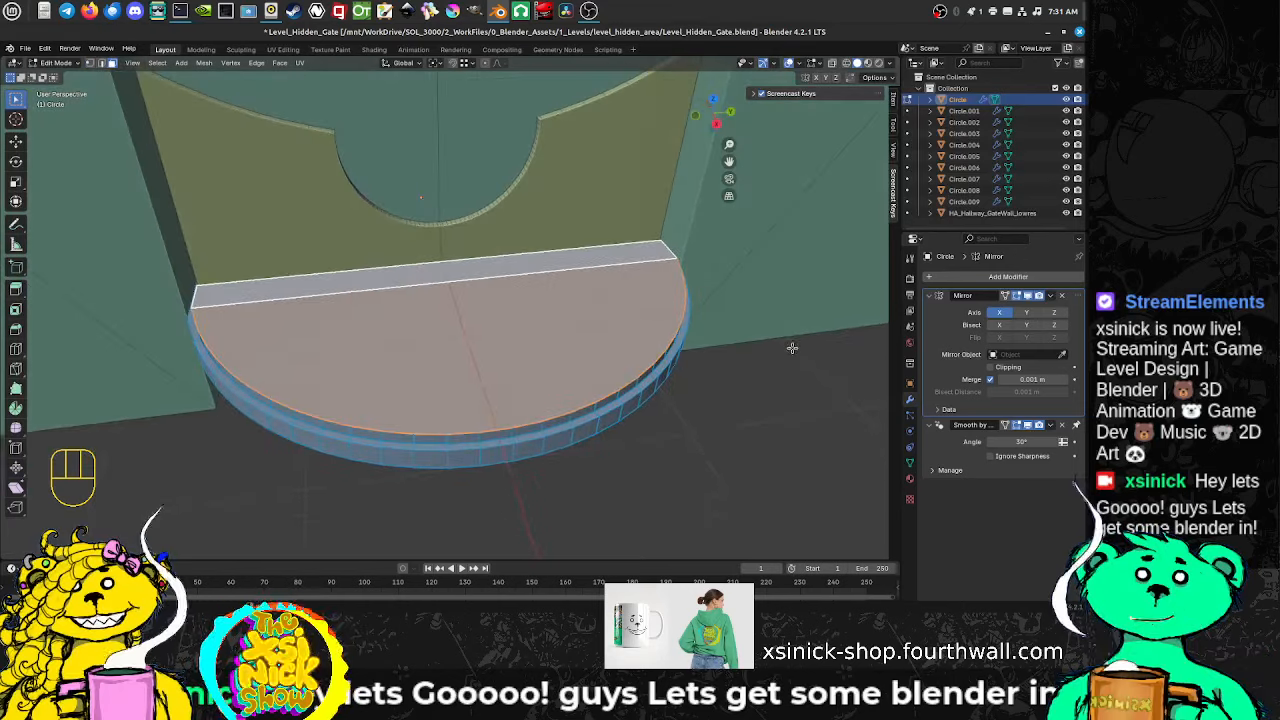
Step: Return to object mode and apply the base plate's rotation and scale
key("Tab")
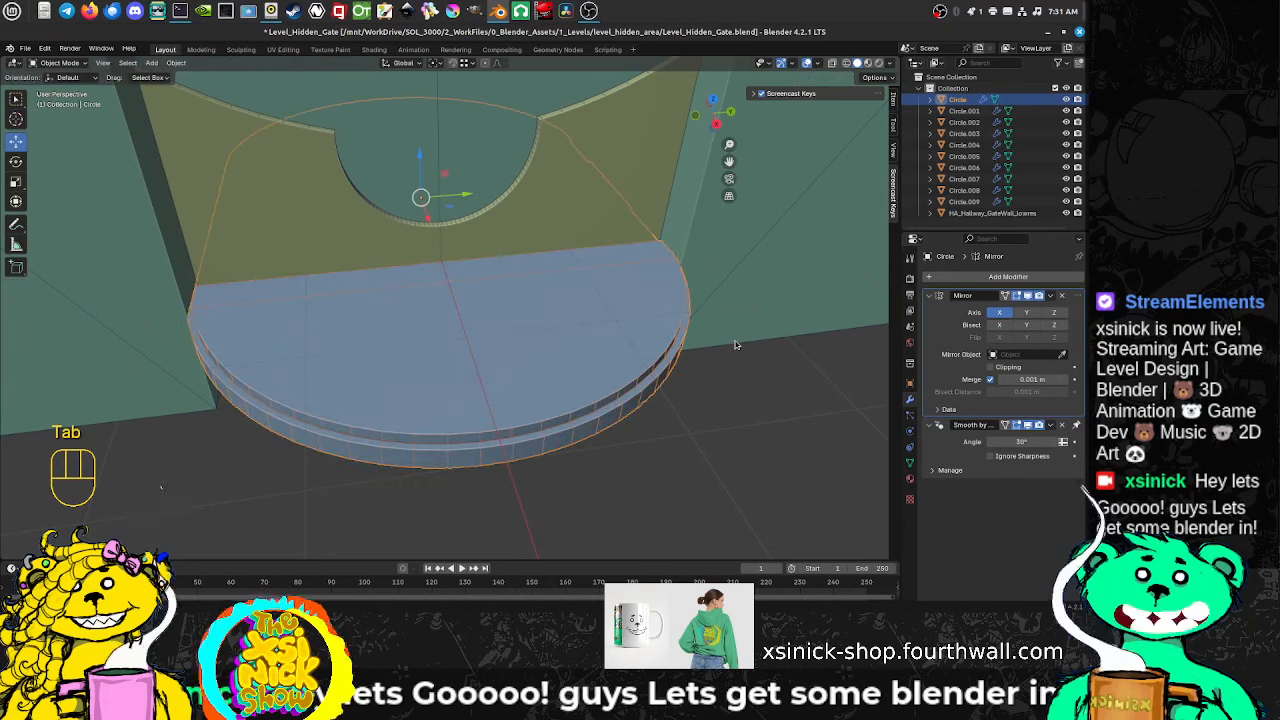
key("a")
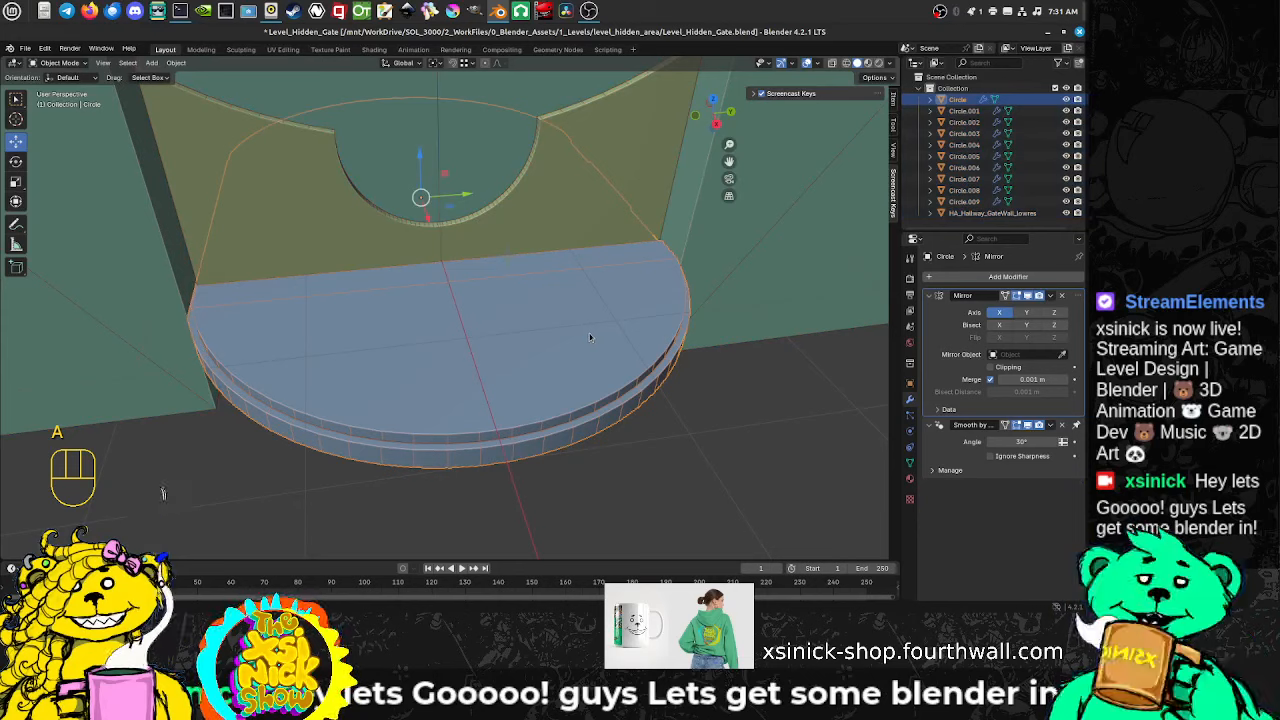
key("ctrl+a")
left_click(567, 381)
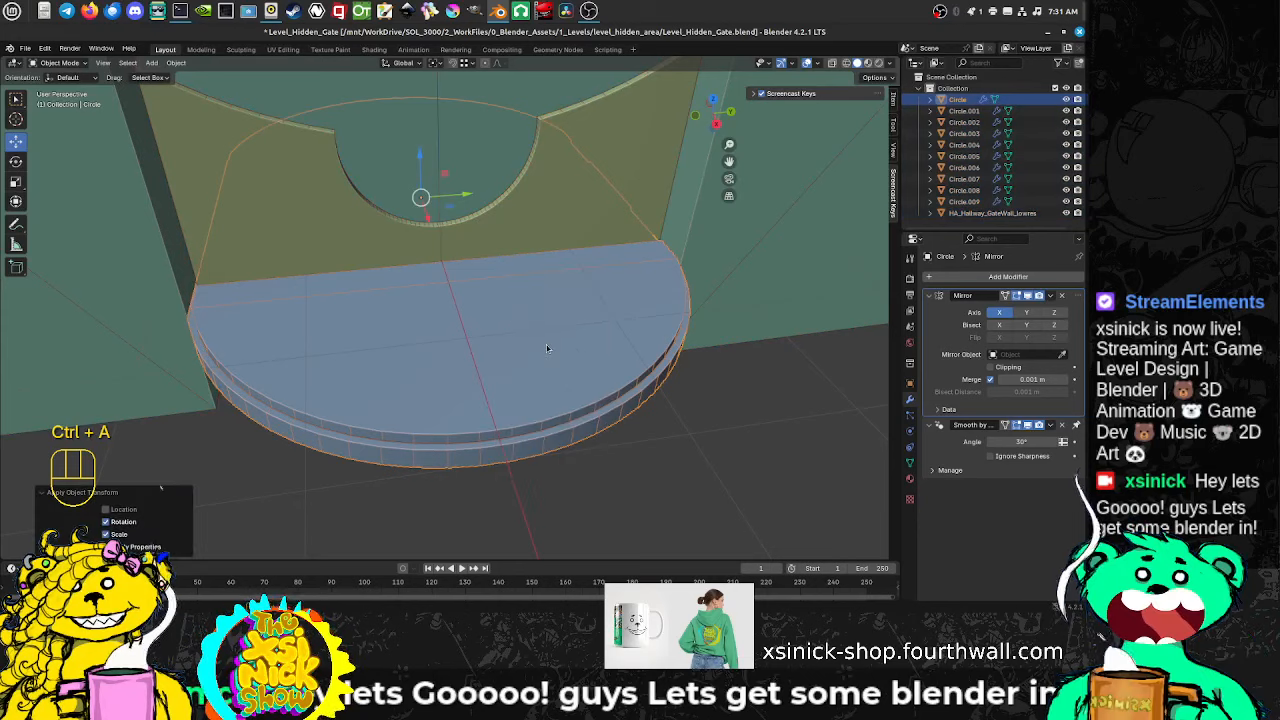
Step: Inset the base plate's two selected upper faces by about 0.077 m
key("Tab")
middle_click_drag(676, 377, 714, 372, "shift")
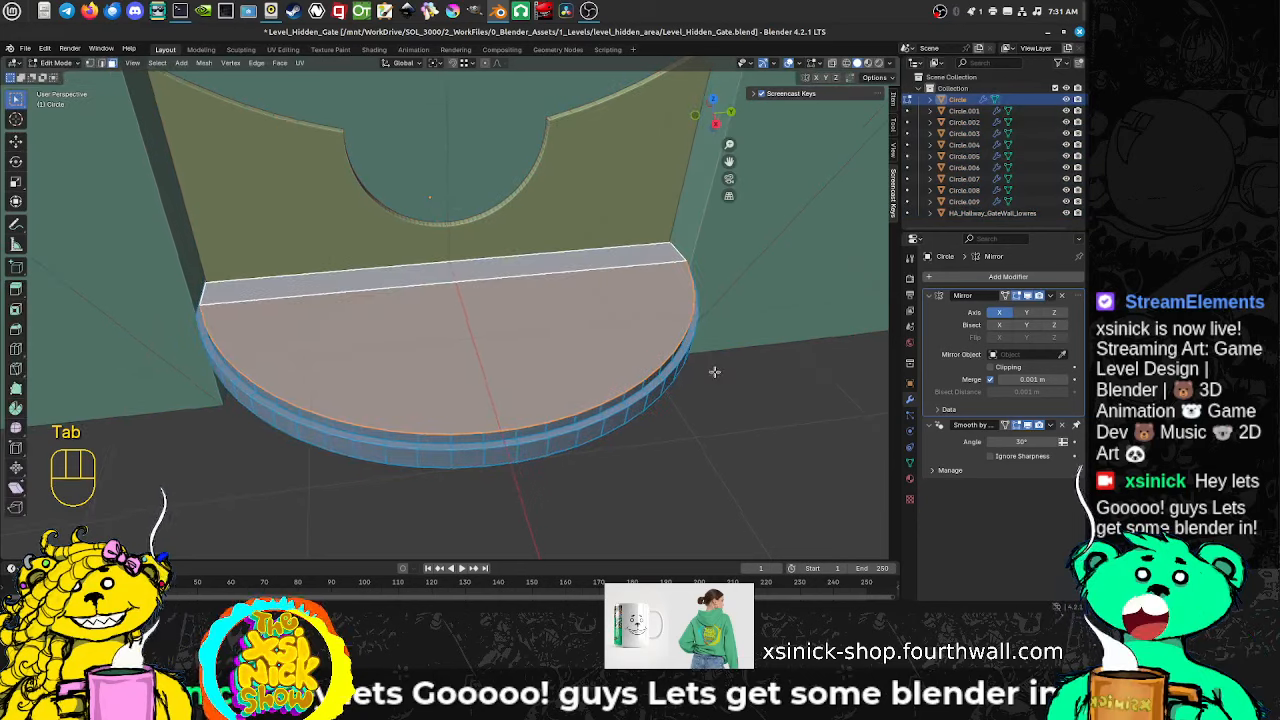
key("i")
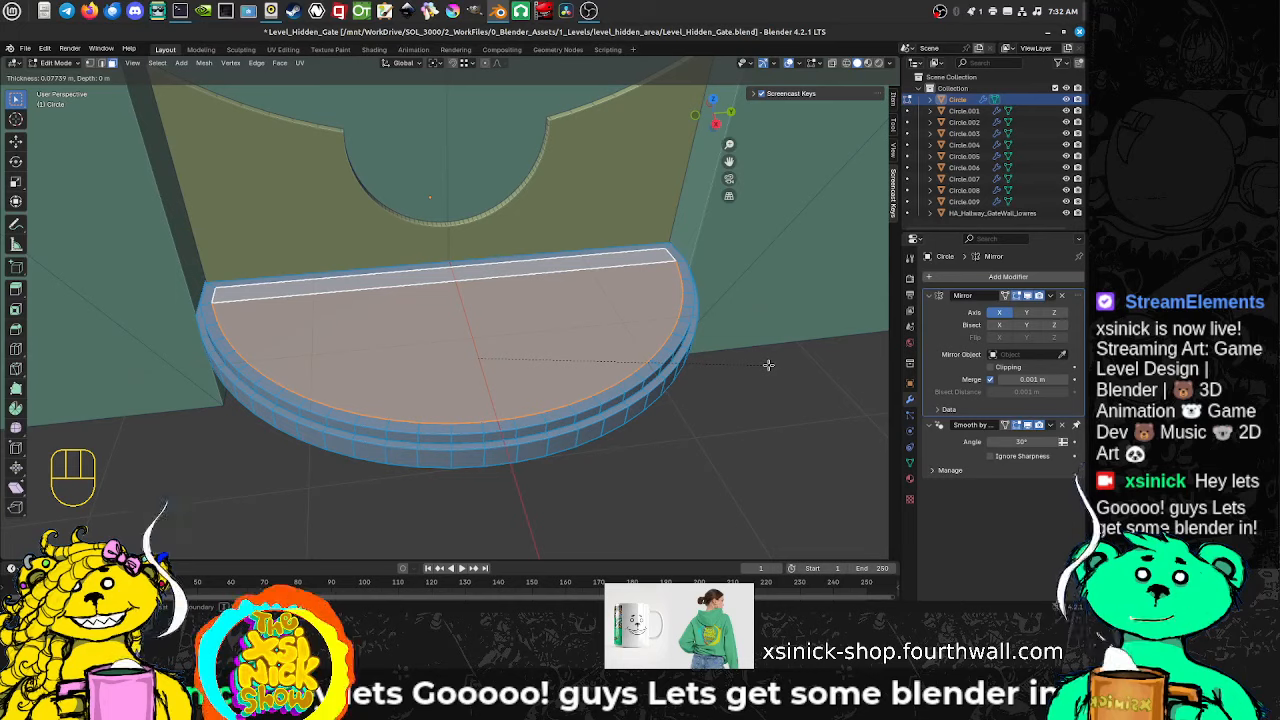
left_click(768, 365)
mouse_move(758, 369)
middle_mouse_down()
mouse_move(766, 329)
mouse_move(764, 345)
middle_mouse_up()
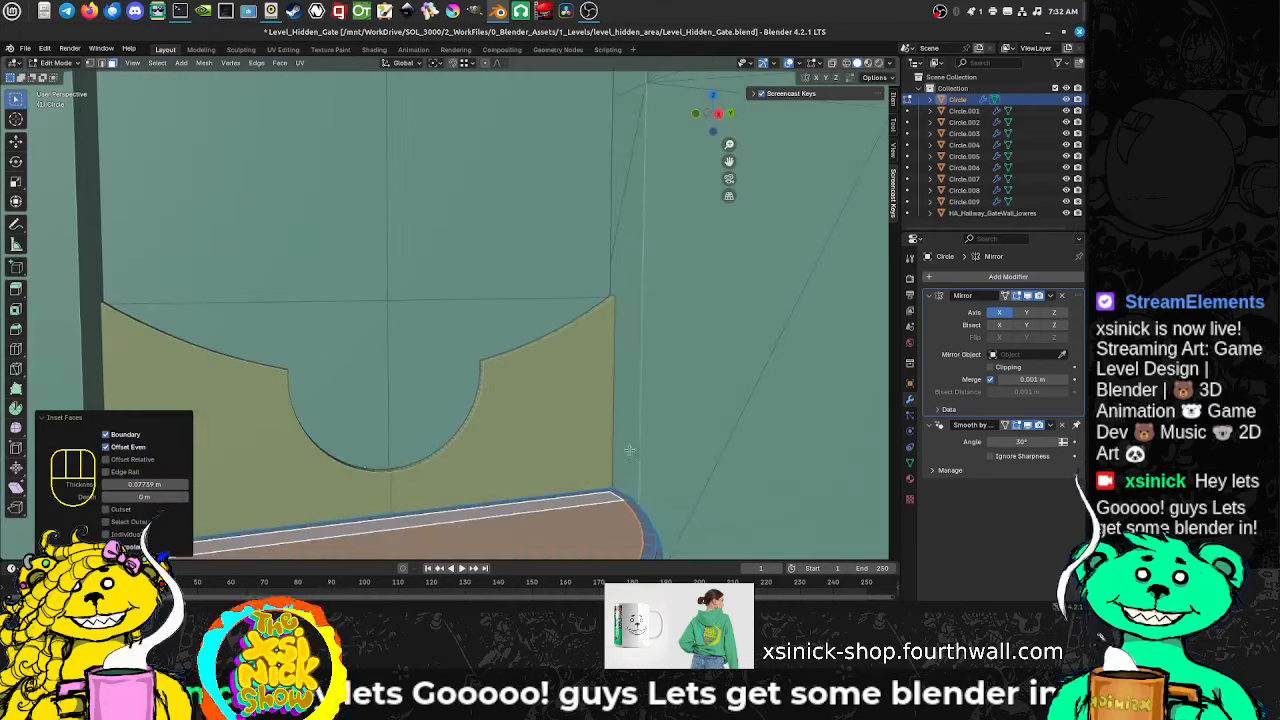
Step: Delete the narrow inset face running along the base plate's straight side beside the lowest gate panel
middle_click_drag(600, 300, 594, 380)
middle_click_drag(594, 430, 628, 380, "shift")
middle_click_drag(360, 270, 555, 372)
middle_click_drag(420, 205, 244, 281)
middle_click_drag(409, 293, 385, 304)
left_click(358, 287)
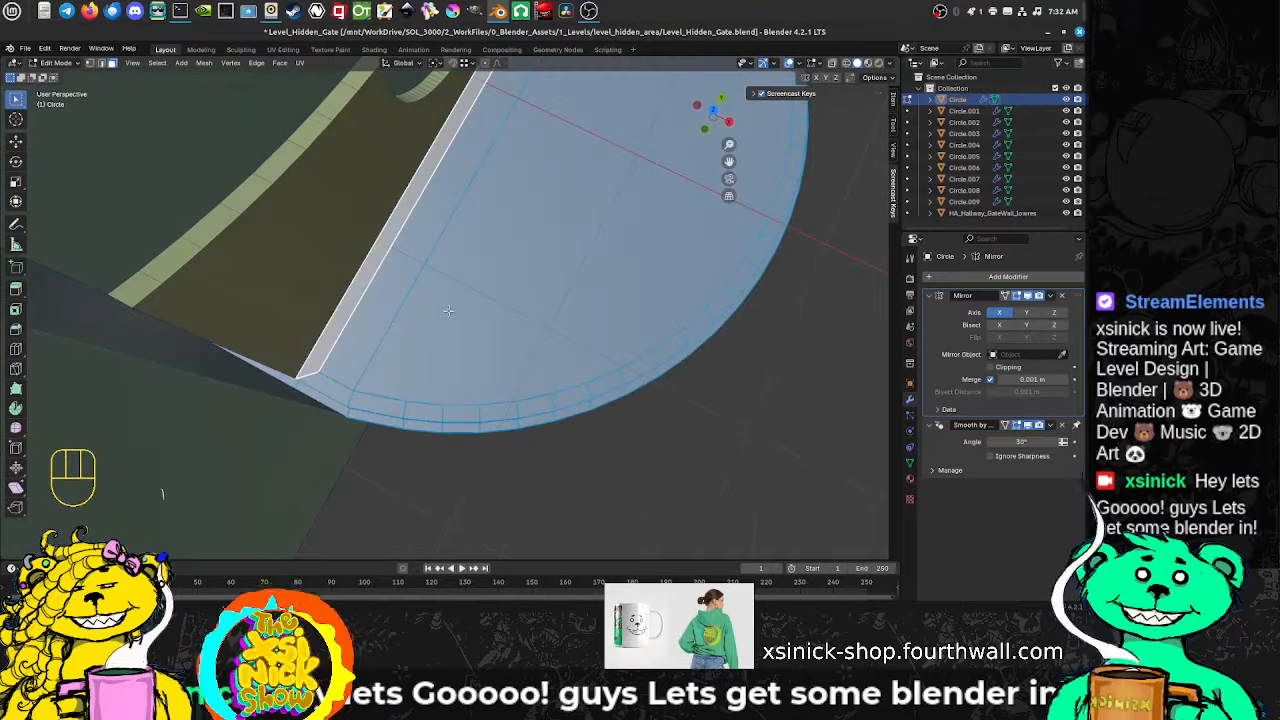
key("Delete")
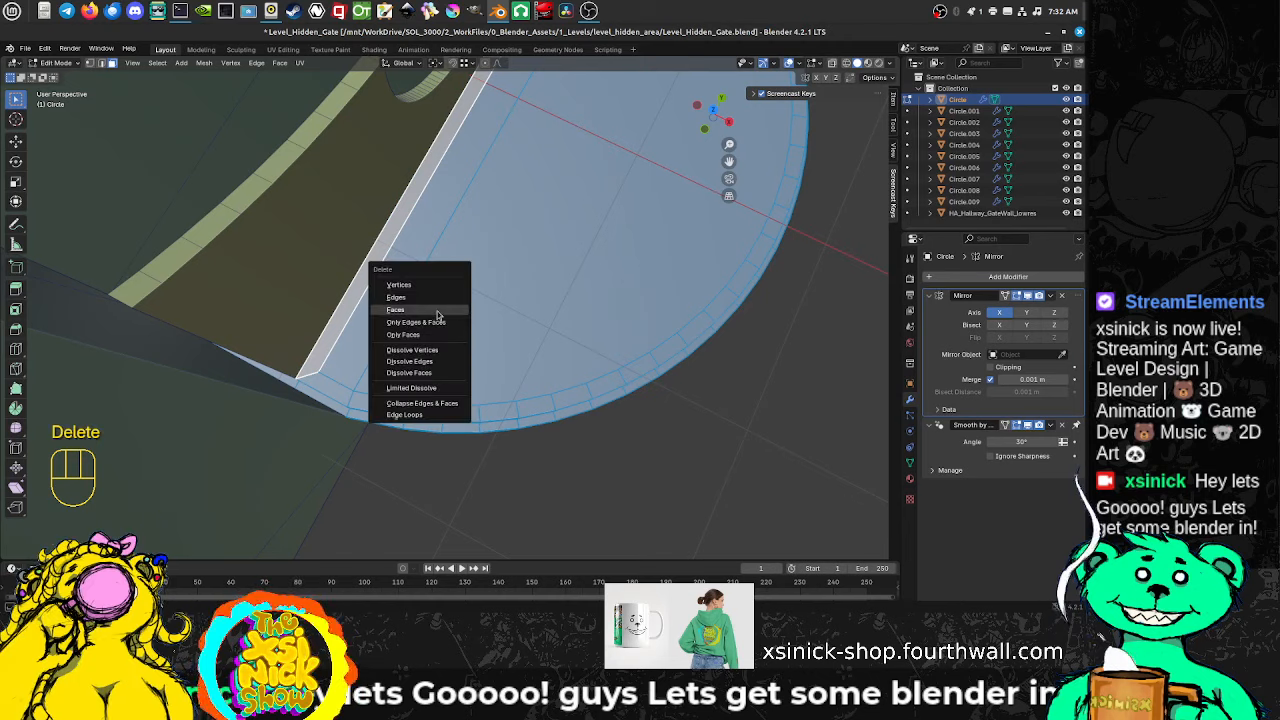
left_click(441, 311)
Step: Select the large upper face's straight open edge and move it along global X, snapping it to the rim beside the gate panel
key("ctrl+Tab")
left_click(397, 243)
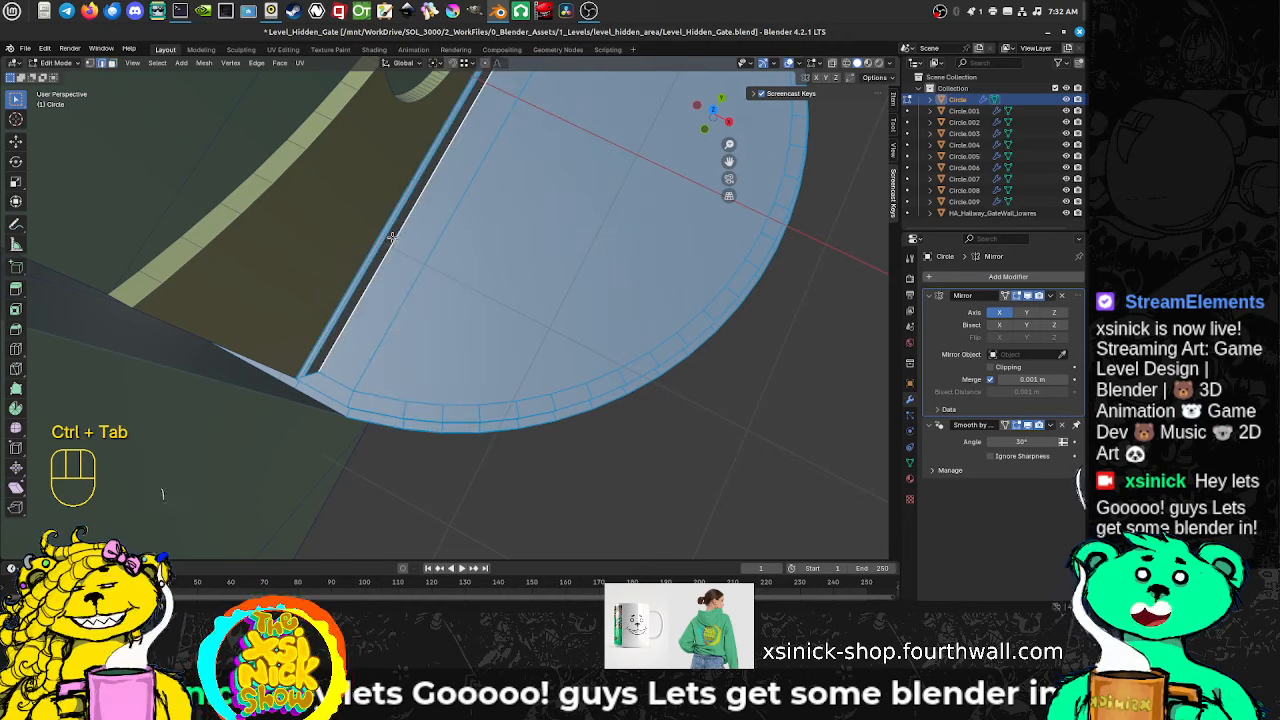
middle_click_drag(484, 337, 429, 289)
mouse_move(658, 353)
middle_mouse_down("shift")
mouse_move(548, 349)
mouse_move(649, 363)
mouse_move(637, 363)
middle_mouse_up("shift")
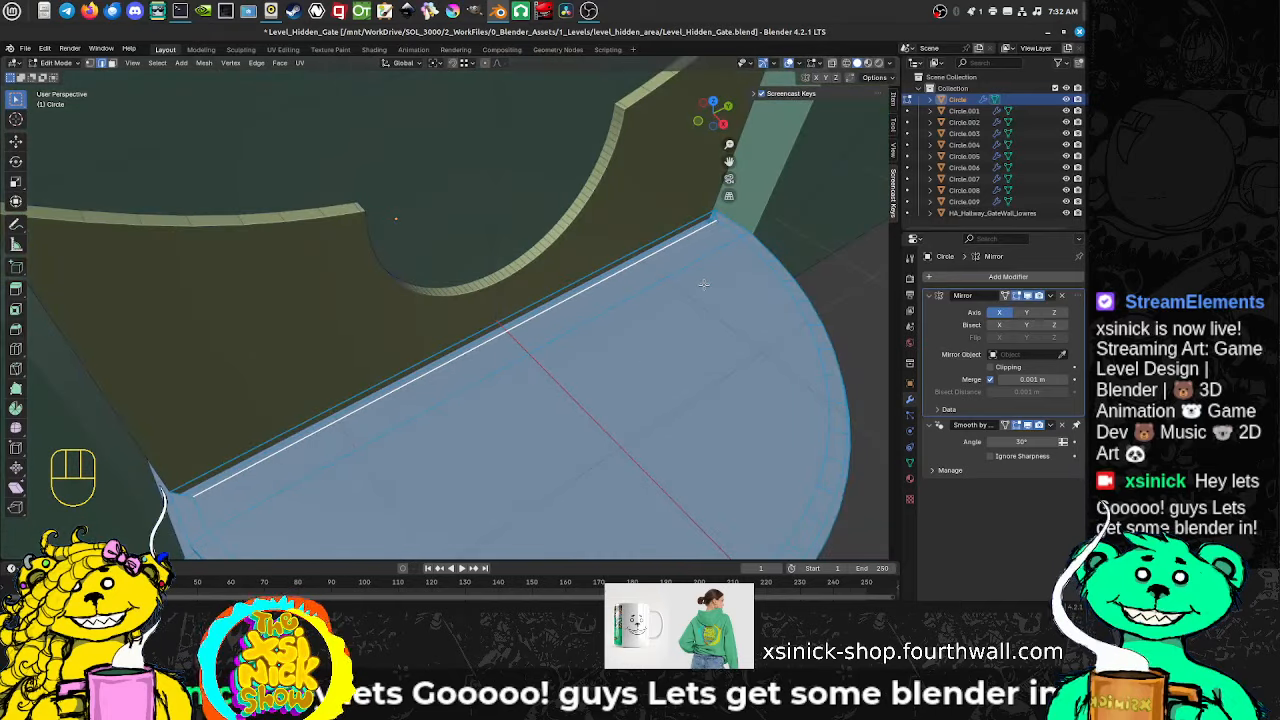
key("g")
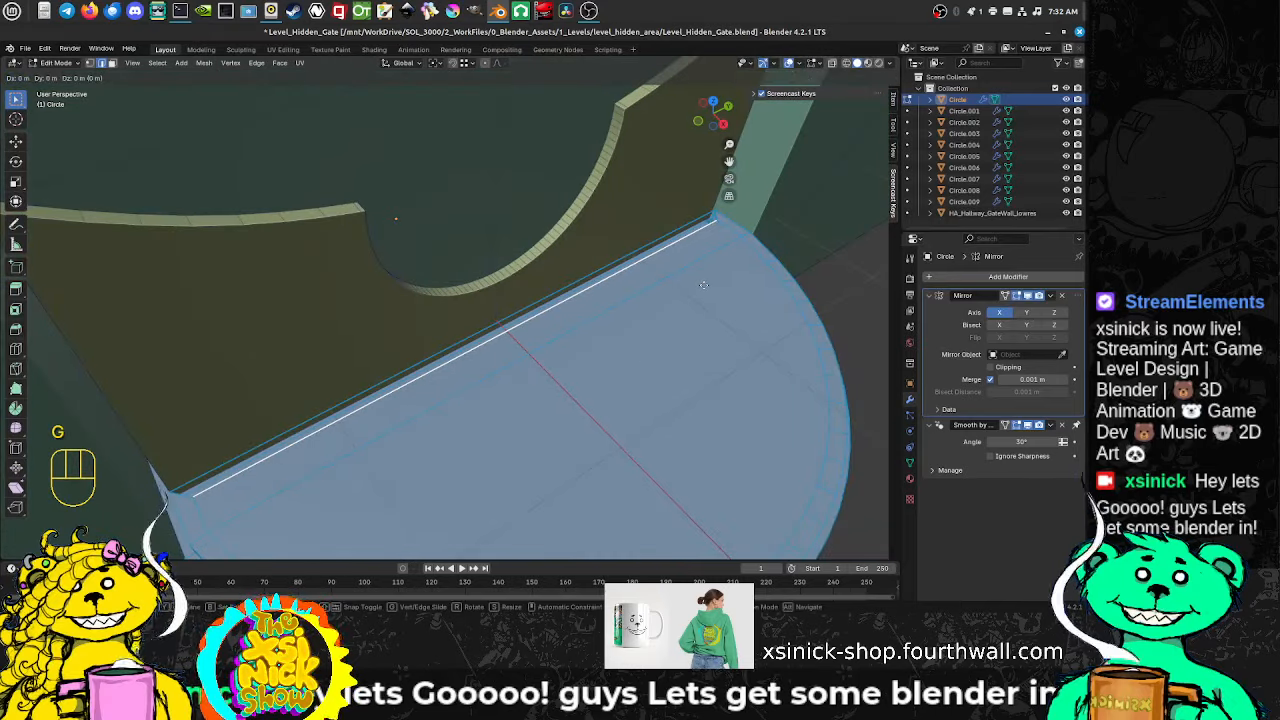
key("y")
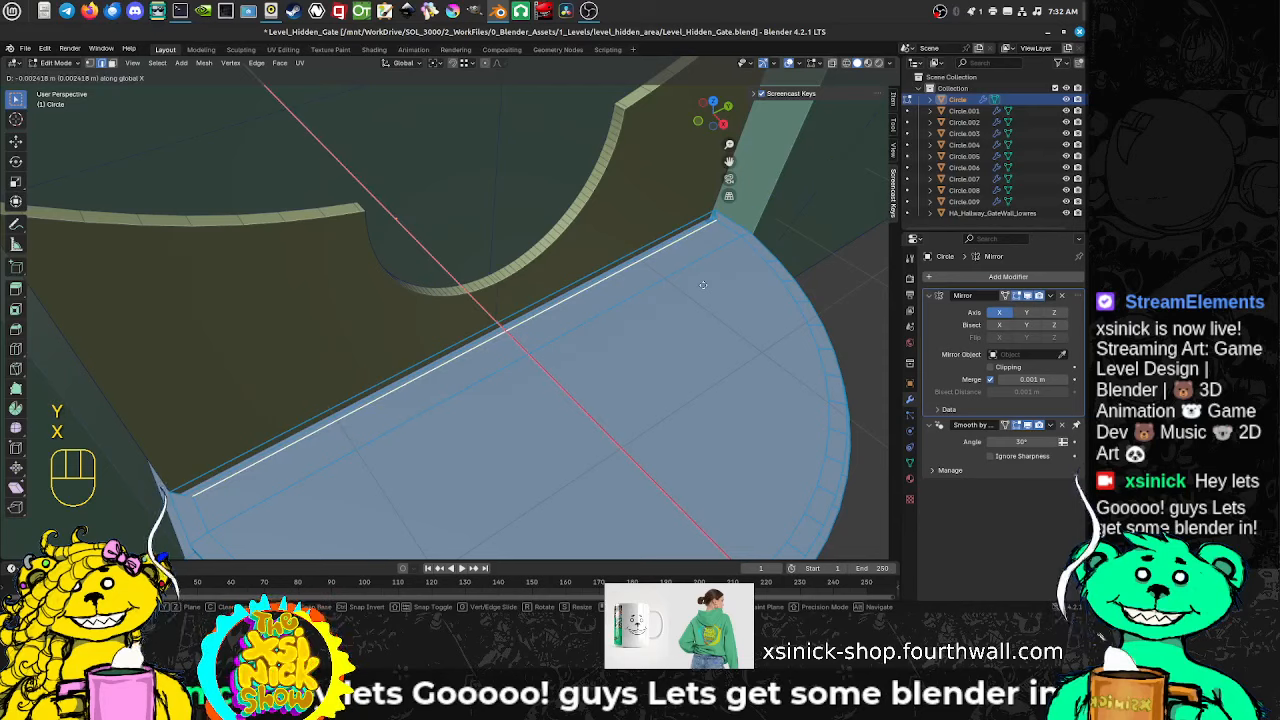
left_click(713, 215, "ctrl")
Step: Inspect the gate from the base plate up to the cap and leave mesh editing
middle_click_drag(713, 215, 598, 339)
scroll(570, 348, "down", 3)
middle_click_drag(392, 384, 430, 375, "shift")
scroll(555, 341, "down", 1)
scroll(474, 374, "down", 6)
middle_click_drag(432, 430, 512, 385, "shift")
scroll(466, 342, "up", 5)
middle_click_drag(512, 385, 493, 440, "shift")
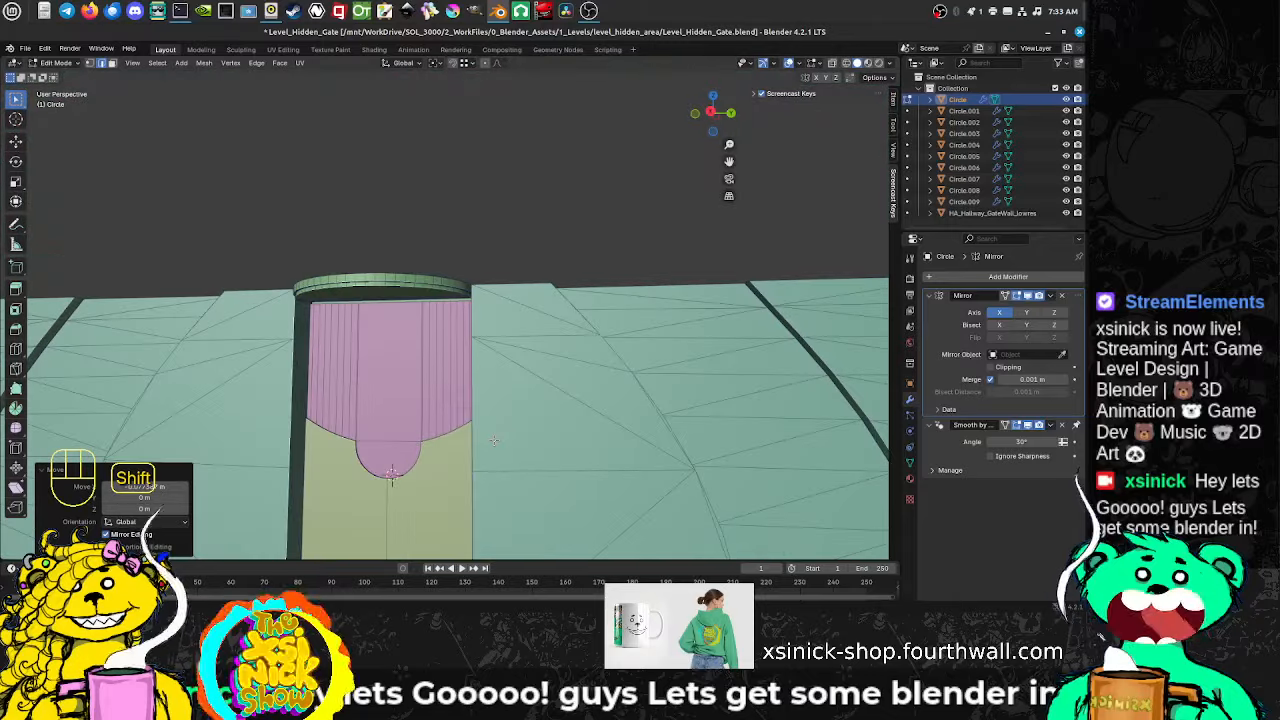
key("Tab")
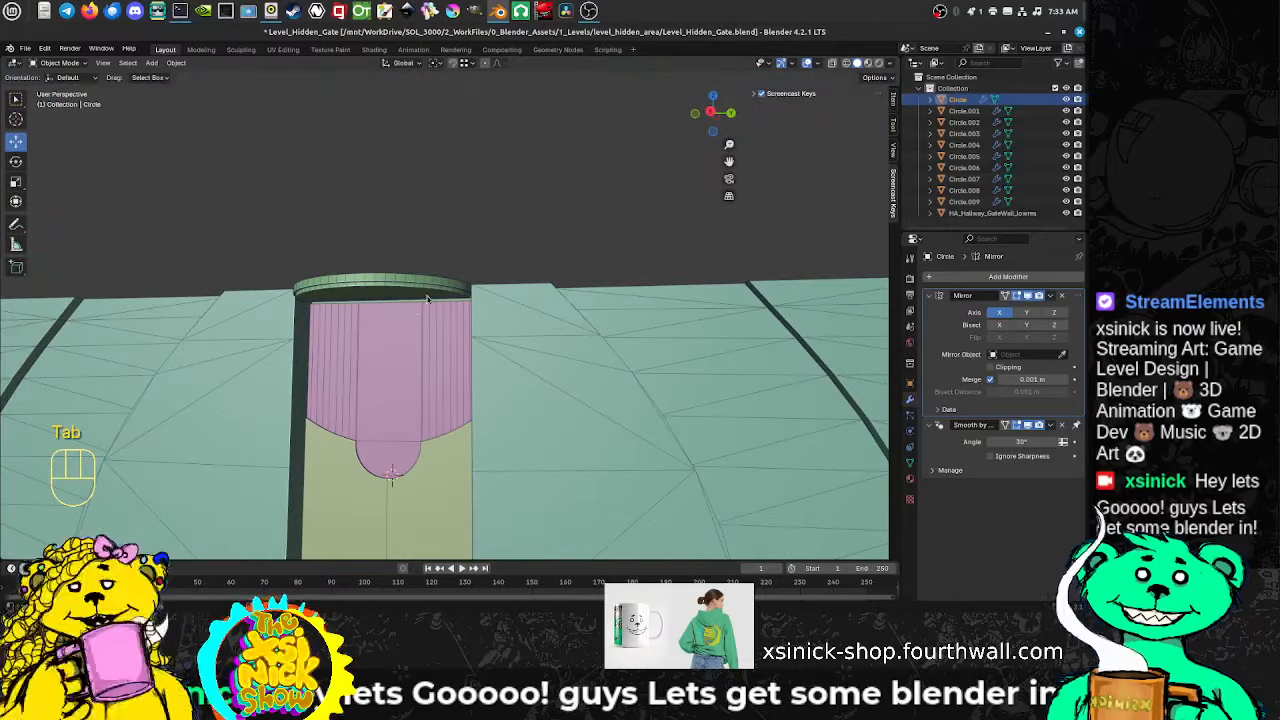
Step: Select the uppermost purple panel and inspect the panel column from the cap down to the base plate
left_click(434, 388)
middle_click_drag(434, 388, 446, 506)
scroll(384, 390, "up", 2)
scroll(385, 390, "up", 3)
middle_click_drag(378, 417, 332, 328)
scroll(333, 329, "down", 4)
middle_click_drag(385, 430, 371, 291, "shift")
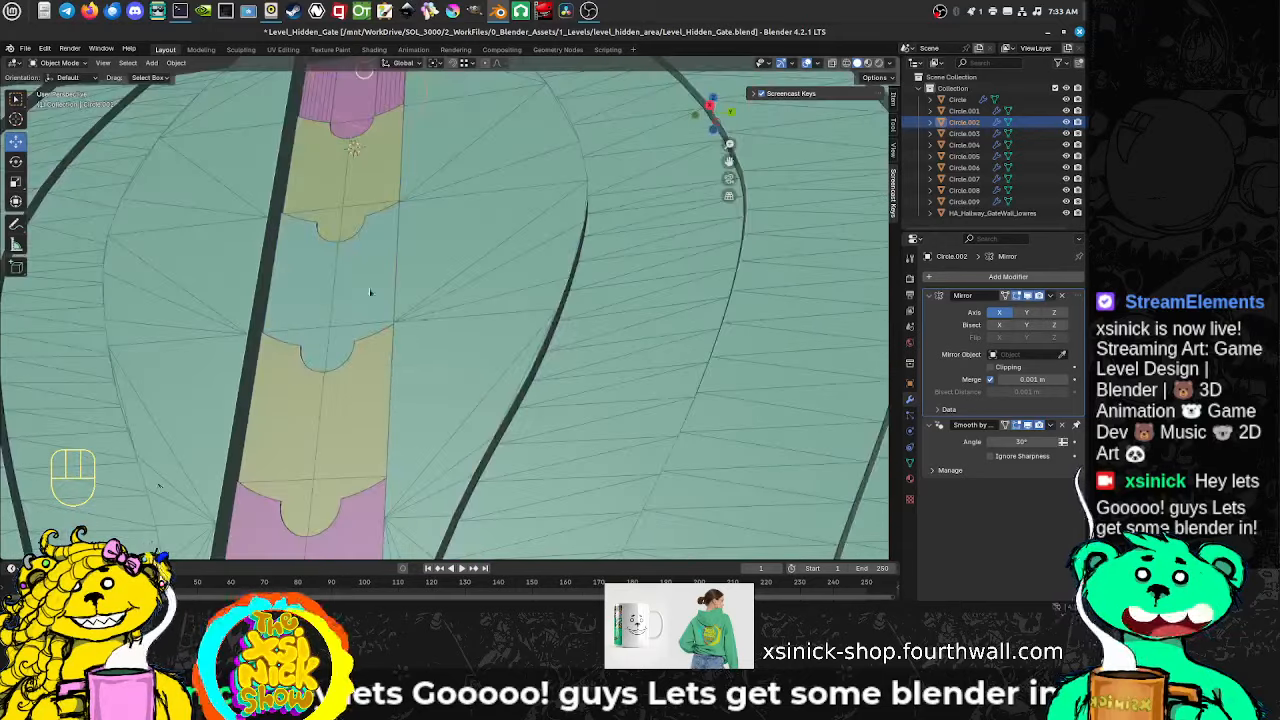
middle_click_drag(348, 530, 357, 287, "shift")
middle_click_drag(332, 462, 342, 288, "shift")
middle_click_drag(341, 420, 284, 460, "shift")
scroll(340, 354, "up", 4)
scroll(276, 372, "down", 3)
scroll(286, 456, "down", 4)
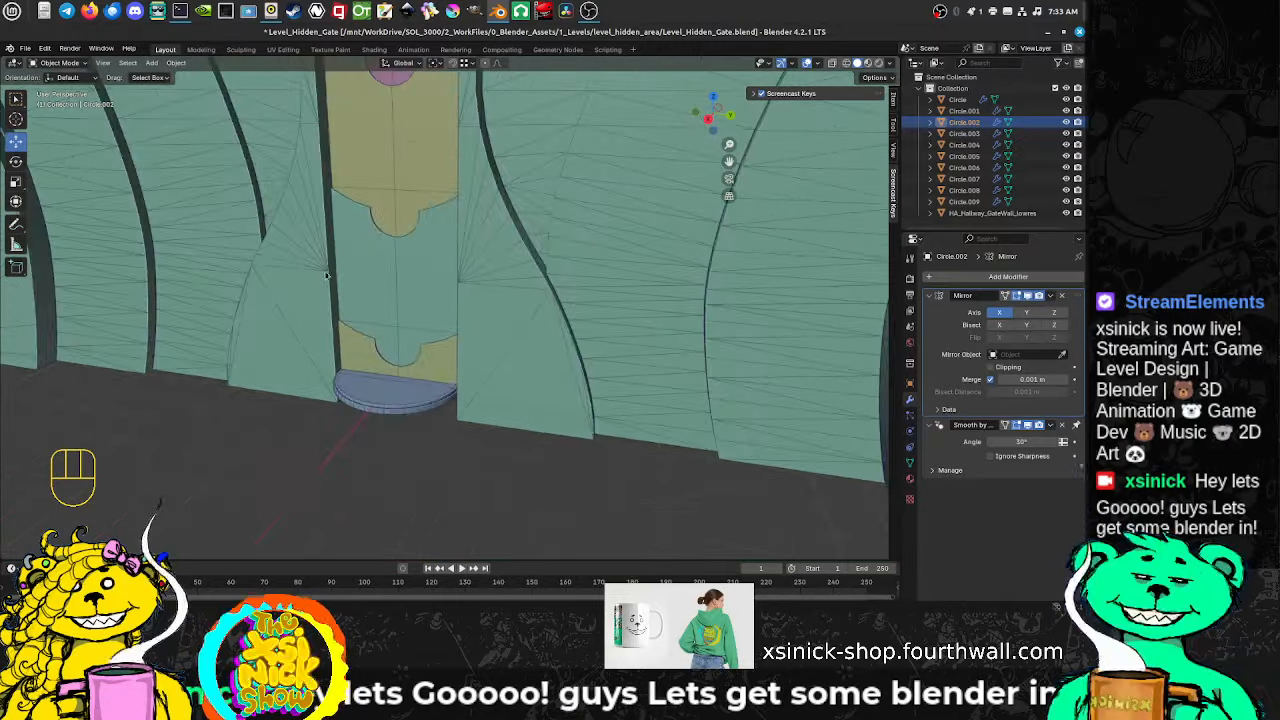
middle_click_drag(323, 275, 308, 378, "shift")
middle_click_drag(403, 532, 404, 308, "shift")
Step: Reopen the base plate's mesh and extrude its lower outer edge loop about 0.737 m down to the wall's bottom edge
left_click(366, 286)
key("Tab")
scroll(560, 337, "up", 2)
mouse_move(560, 330)
middle_mouse_down("shift")
mouse_move(461, 353)
mouse_move(417, 303)
mouse_move(400, 328)
mouse_move(630, 377)
mouse_move(591, 345)
mouse_move(491, 369)
middle_mouse_up("shift")
scroll(461, 353, "up", 3)
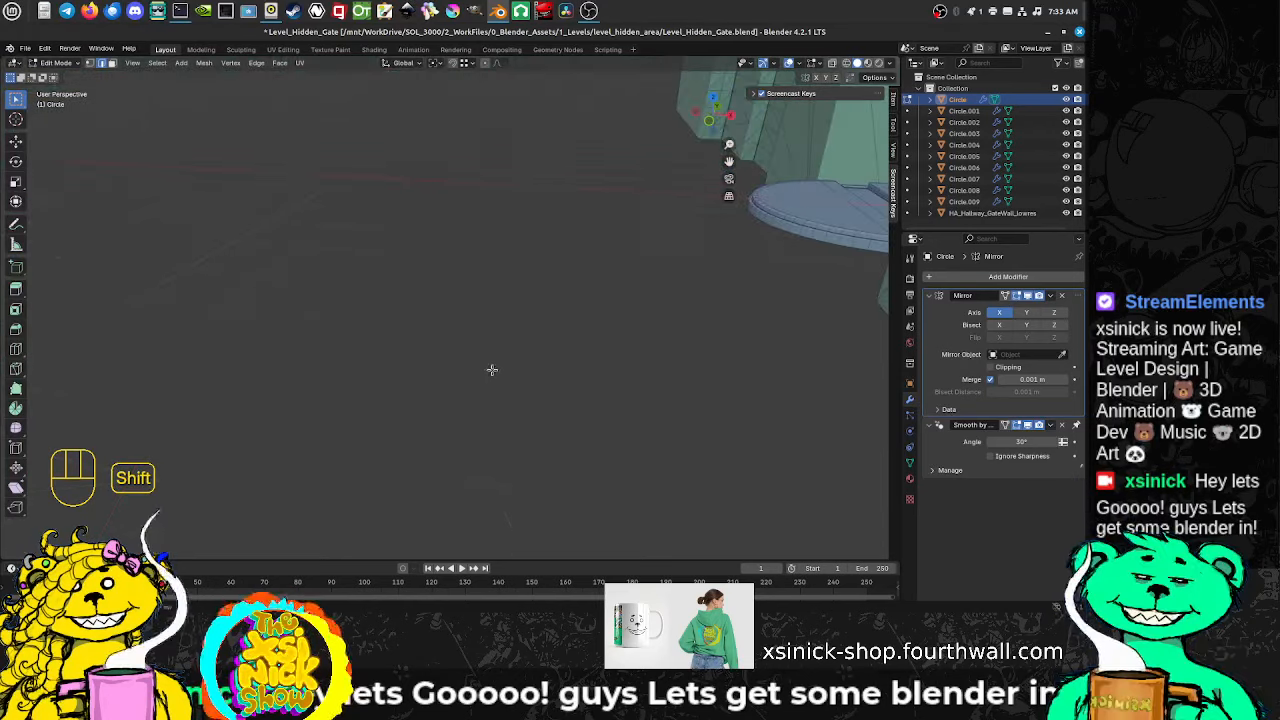
middle_click_drag(573, 354, 350, 355)
middle_click_drag(504, 387, 378, 294)
scroll(298, 233, "up", 5)
scroll(296, 233, "down", 5)
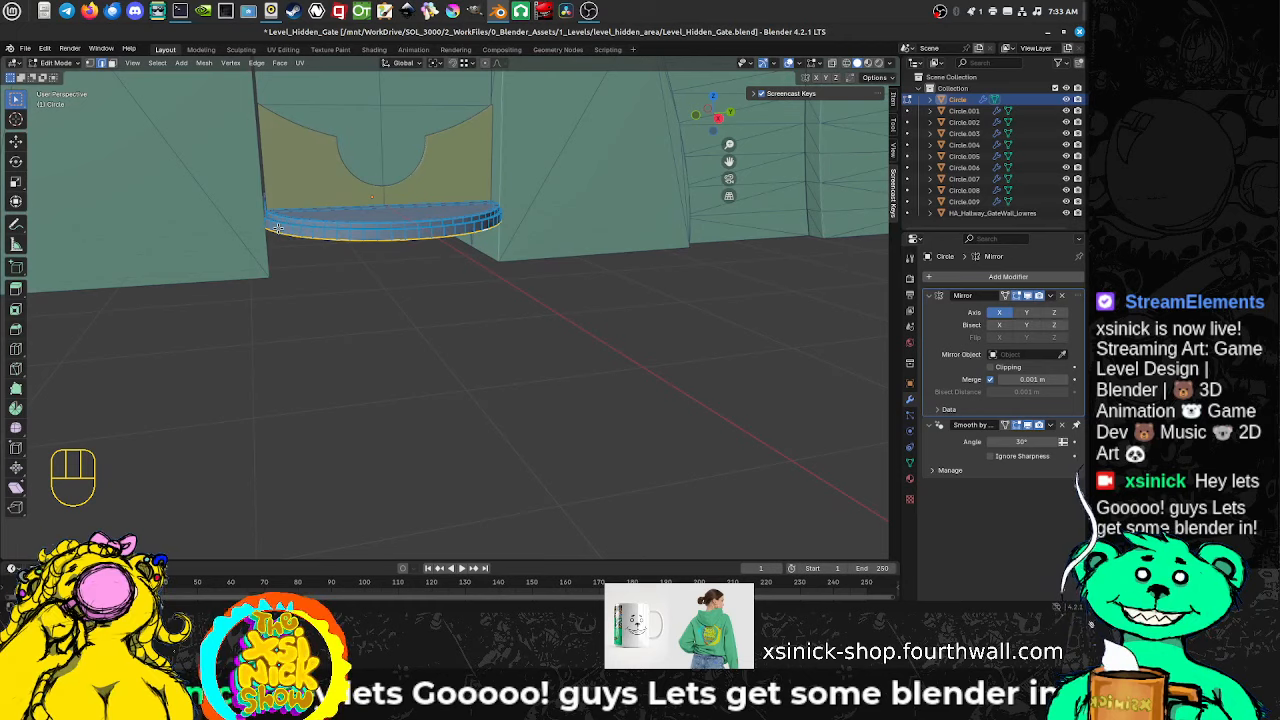
key("e")
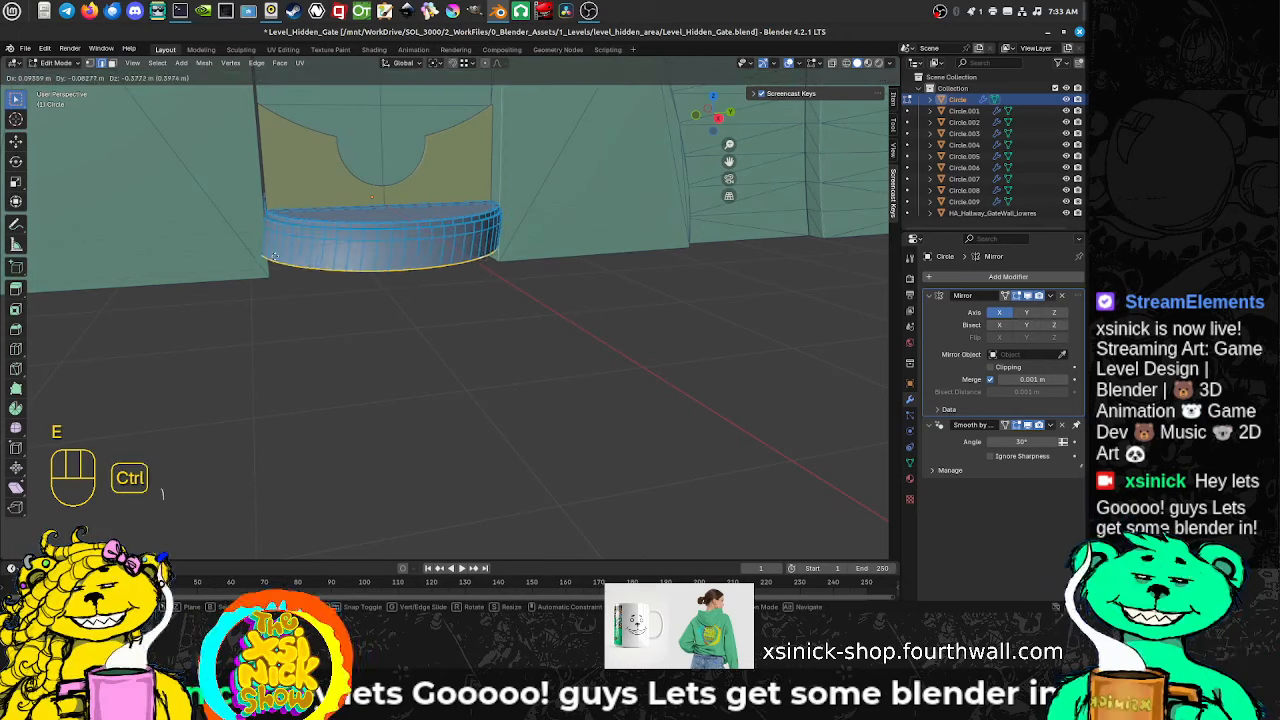
left_click(273, 281, "ctrl")
Step: Examine the extended base from the front and sides, checking its height against the wall's bottom edge and the lowest panel
mouse_move(539, 308)
middle_mouse_down()
mouse_move(449, 291)
mouse_move(491, 289)
mouse_move(377, 286)
mouse_move(531, 290)
middle_mouse_up()
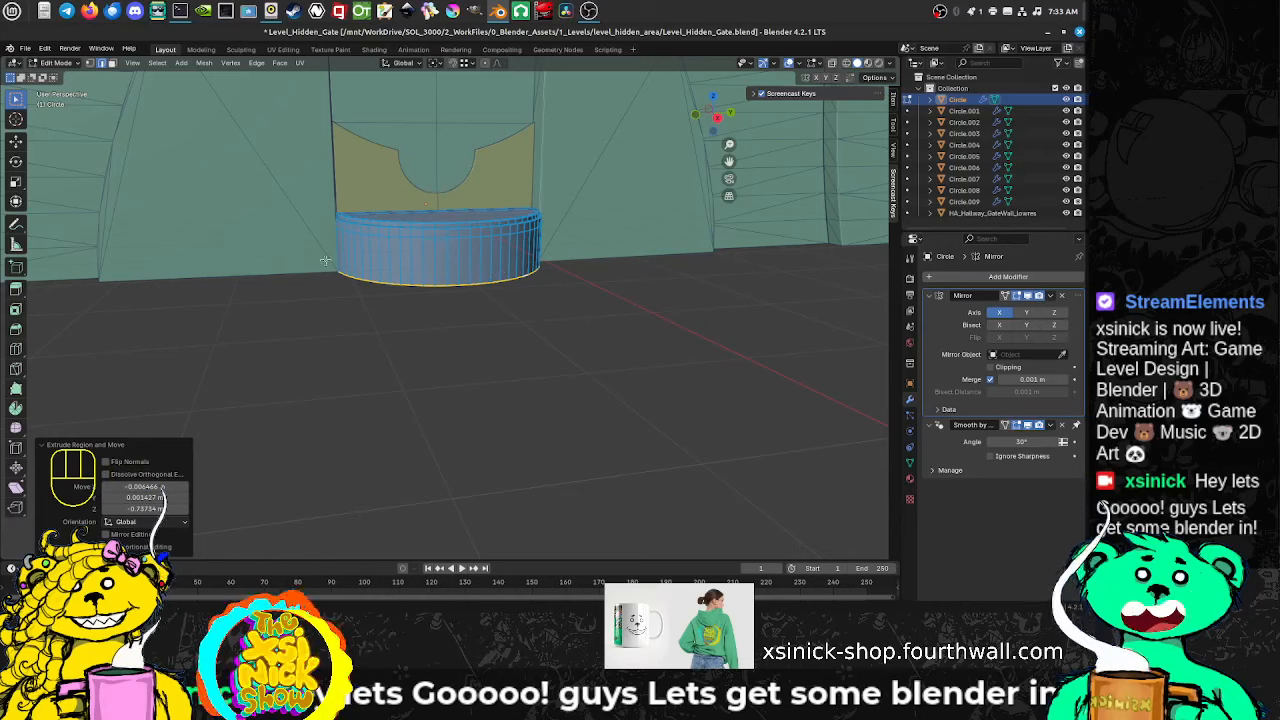
middle_click_drag(349, 266, 394, 289)
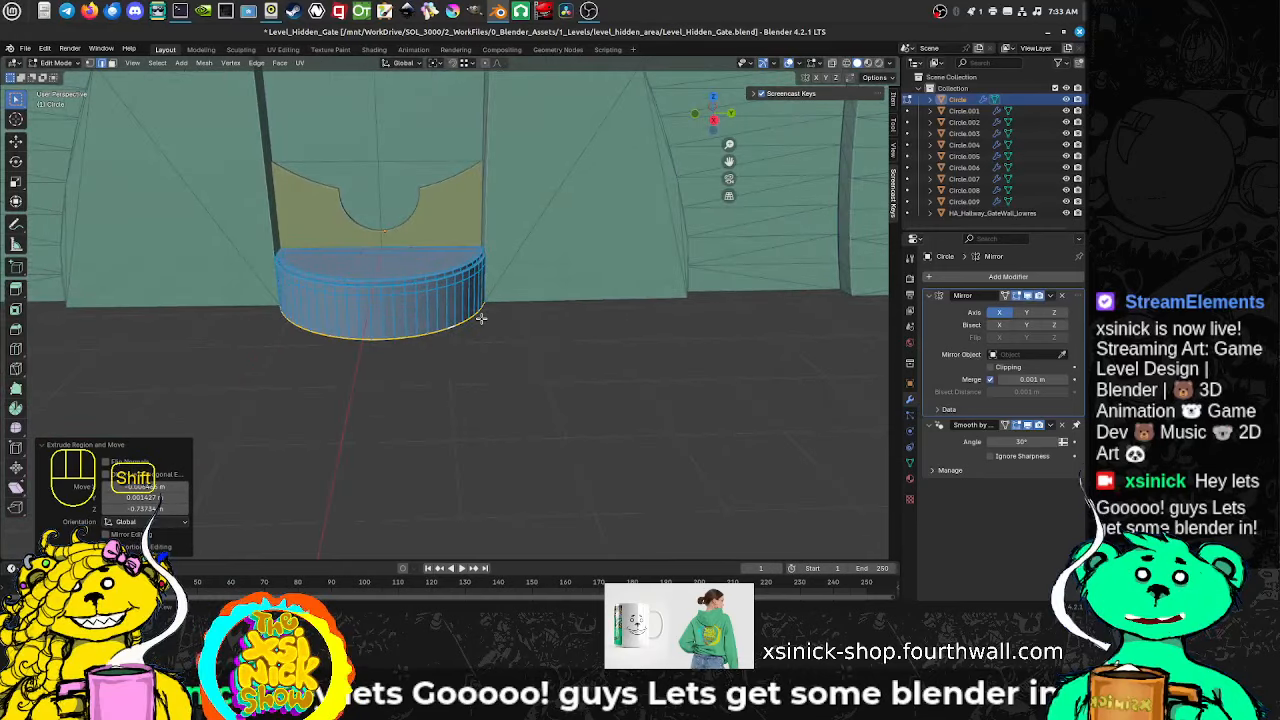
middle_click_drag(481, 318, 450, 299)
middle_click_drag(390, 256, 406, 344)
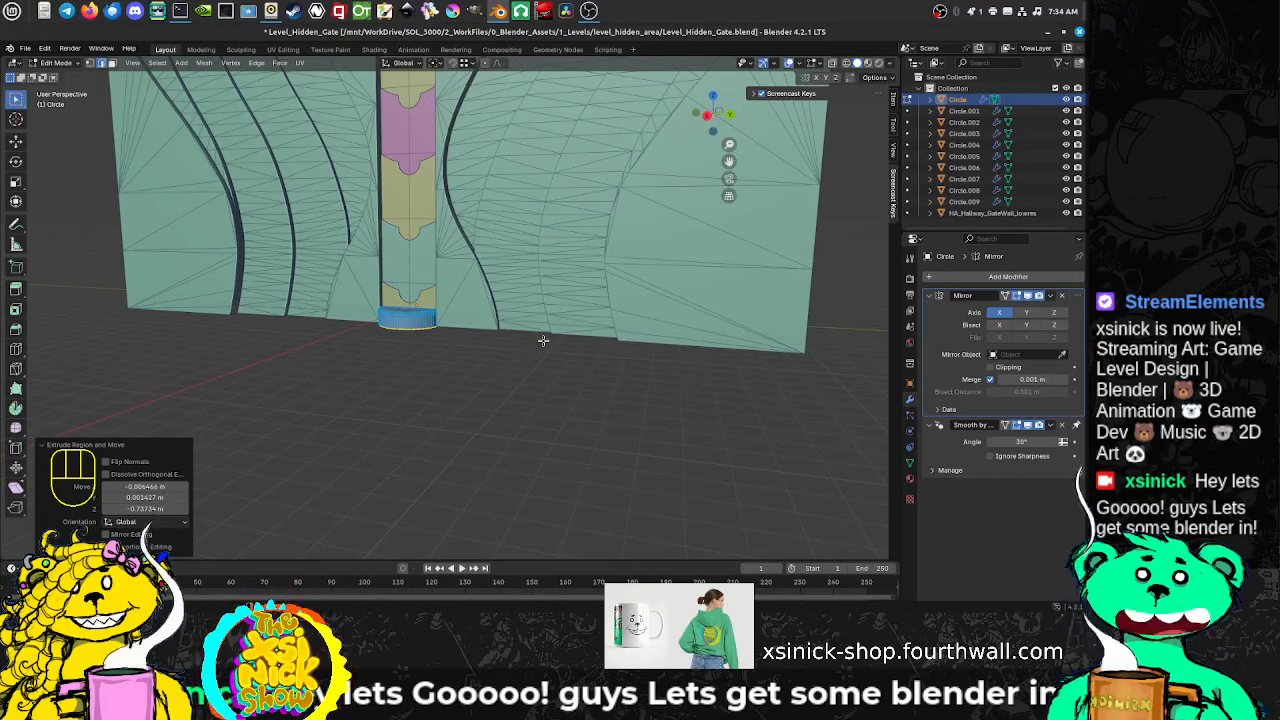
scroll(445, 312, "up", 1)
scroll(436, 308, "down", 1)
scroll(415, 312, "up", 7)
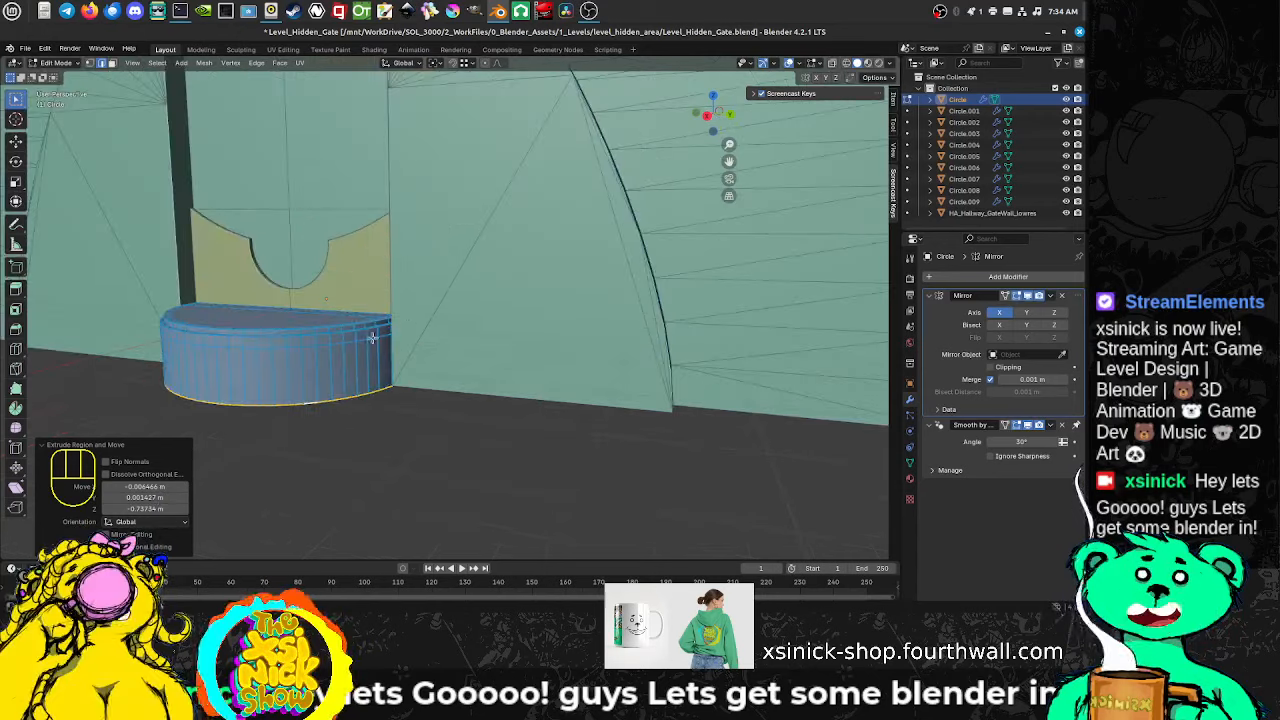
middle_click_drag(341, 275, 490, 270)
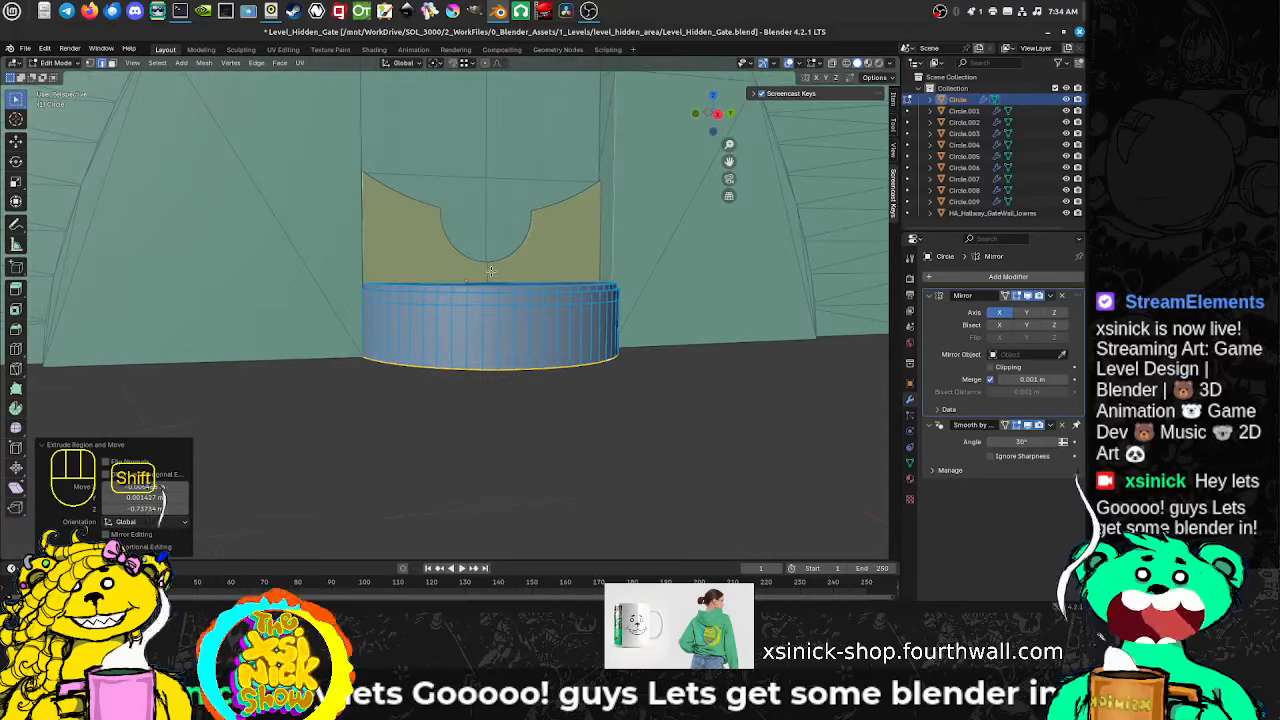
scroll(514, 273, "down", 2)
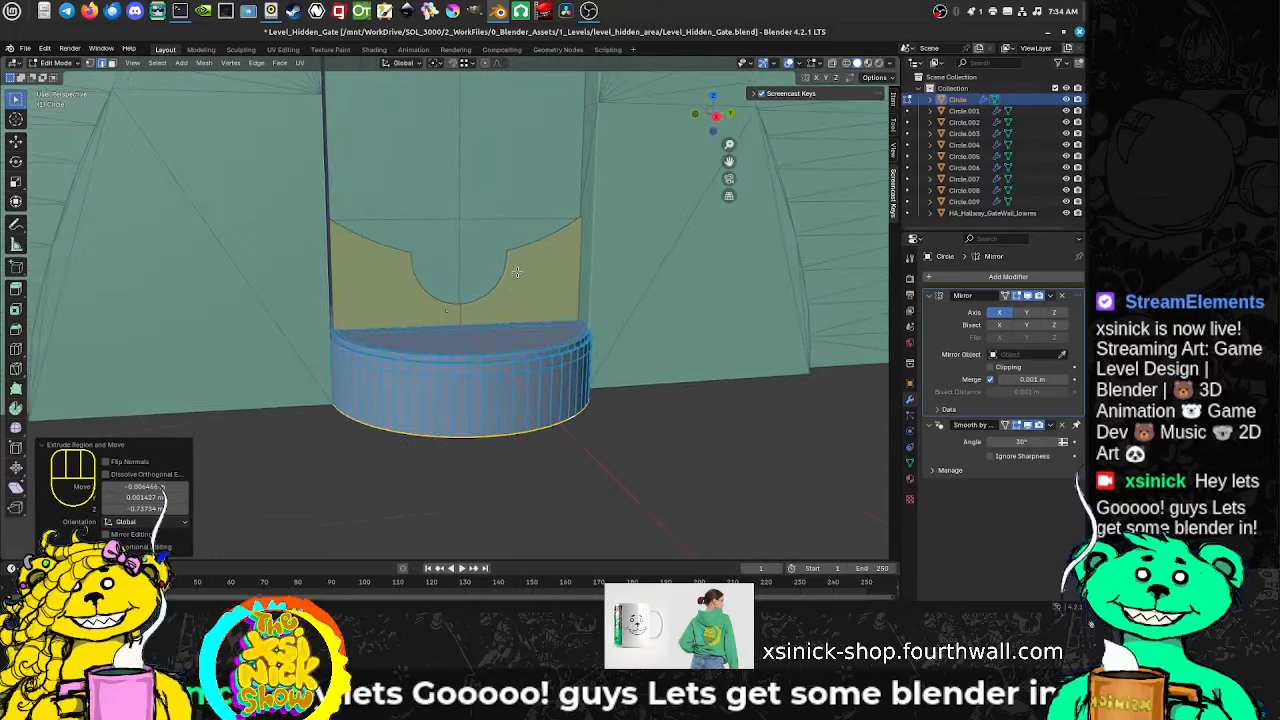
middle_click_drag(556, 289, 530, 281)
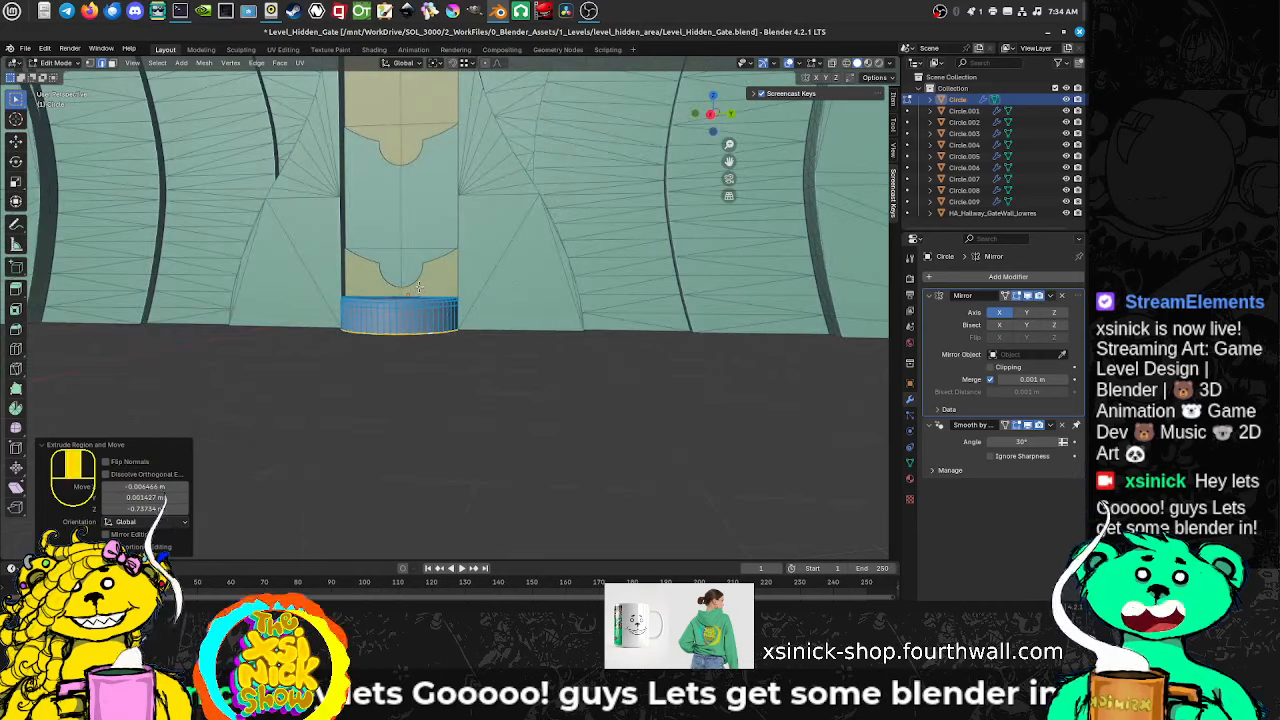
scroll(419, 288, "down", 3)
scroll(426, 312, "up", 5)
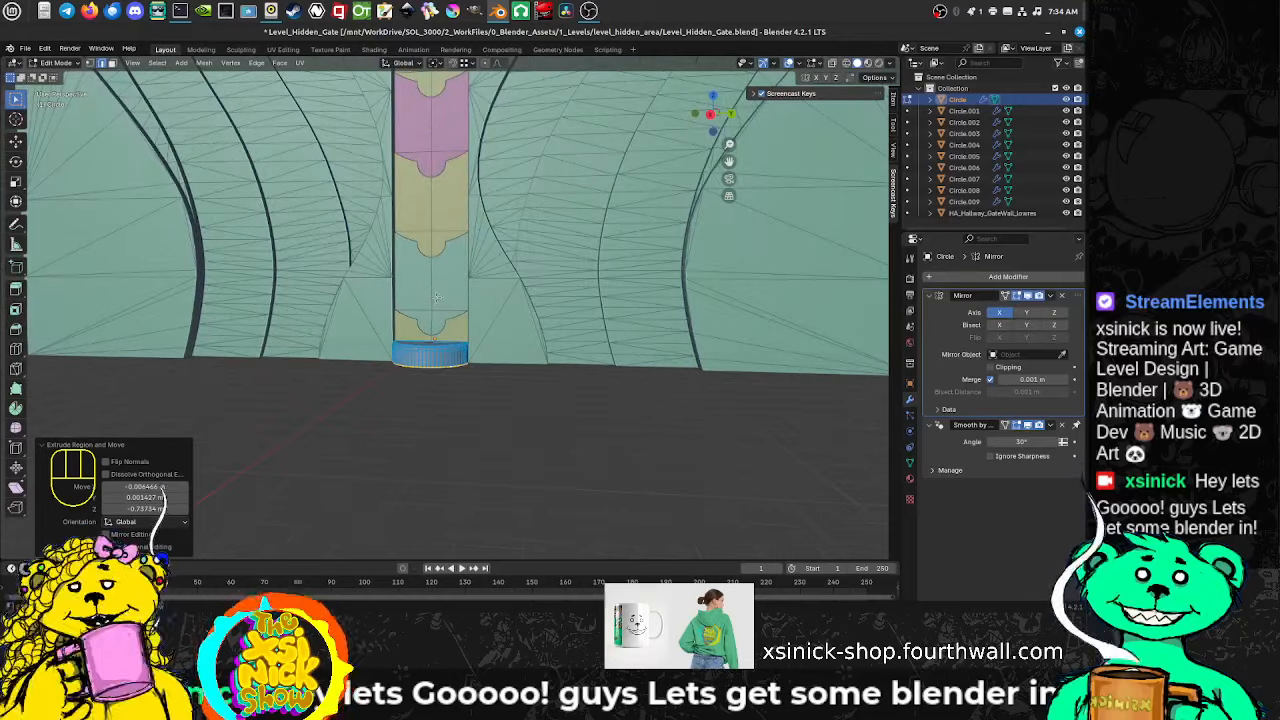
middle_click_drag(406, 280, 401, 312)
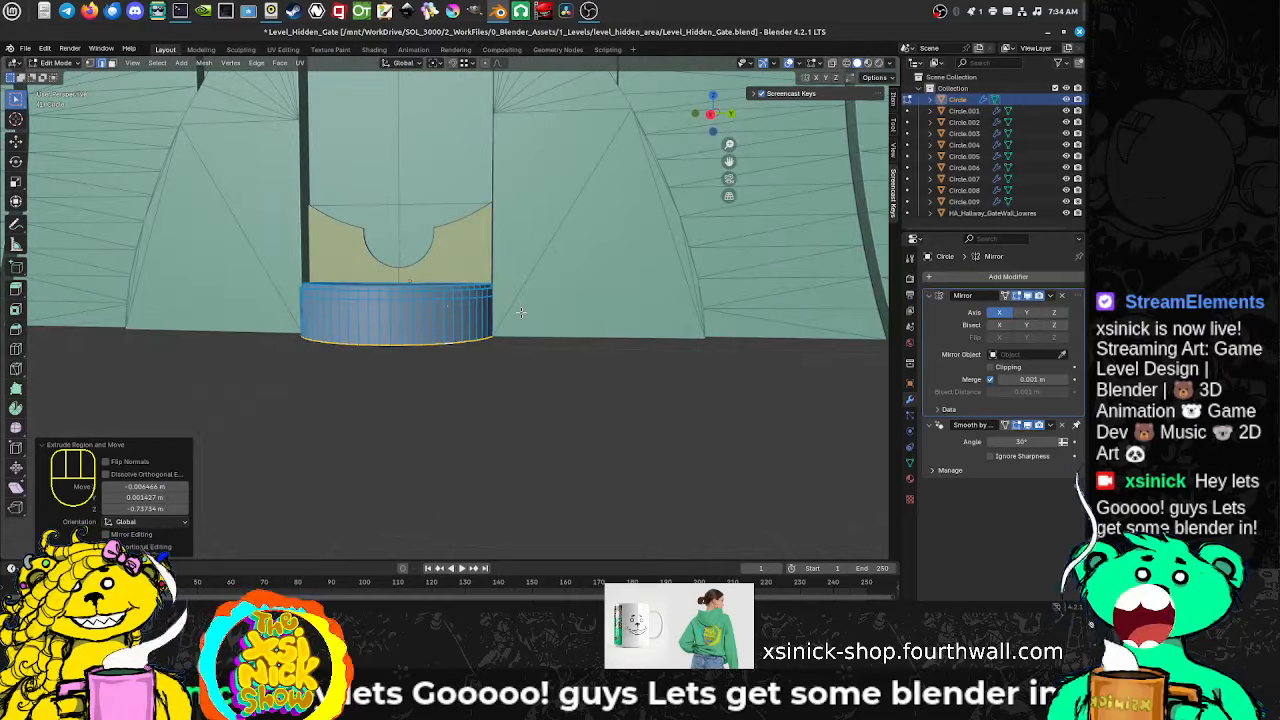
Step: Add five evenly spaced loop cuts around the curved side wall of the extended base
mouse_move(429, 318)
middle_mouse_down("shift")
mouse_move(337, 325)
mouse_move(434, 319)
mouse_move(407, 324)
middle_mouse_up("shift")
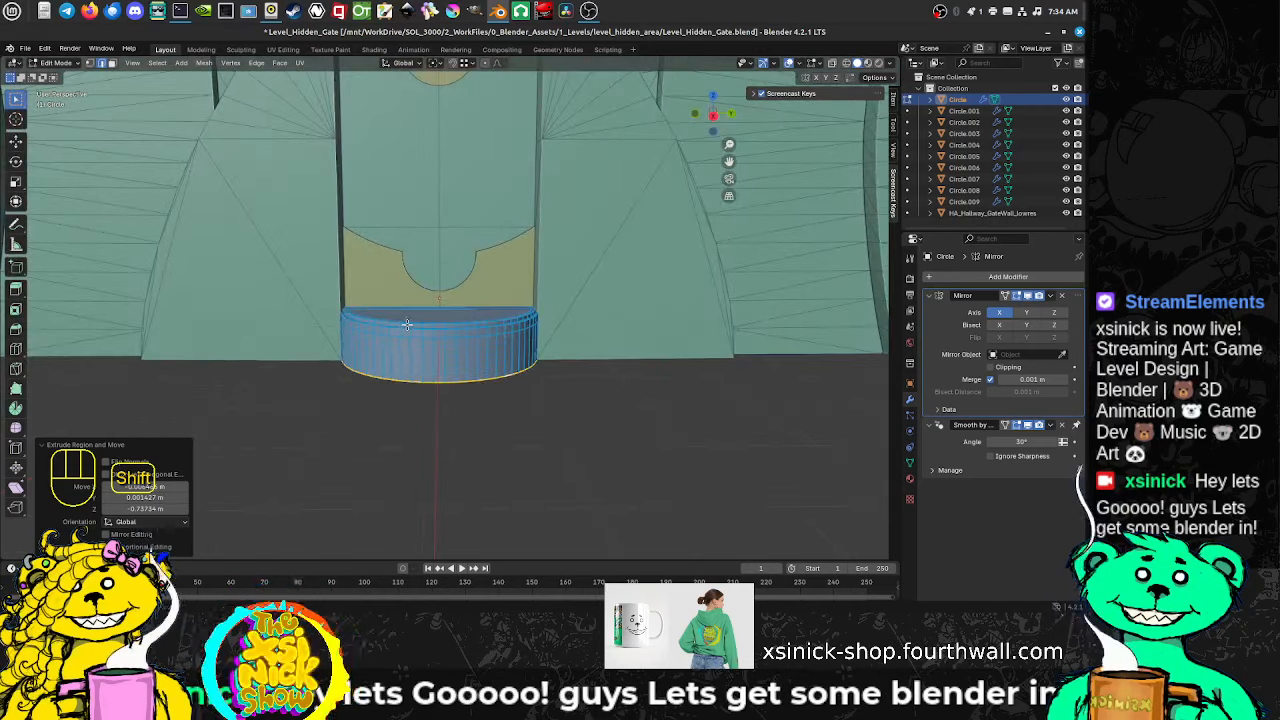
key("ctrl+r")
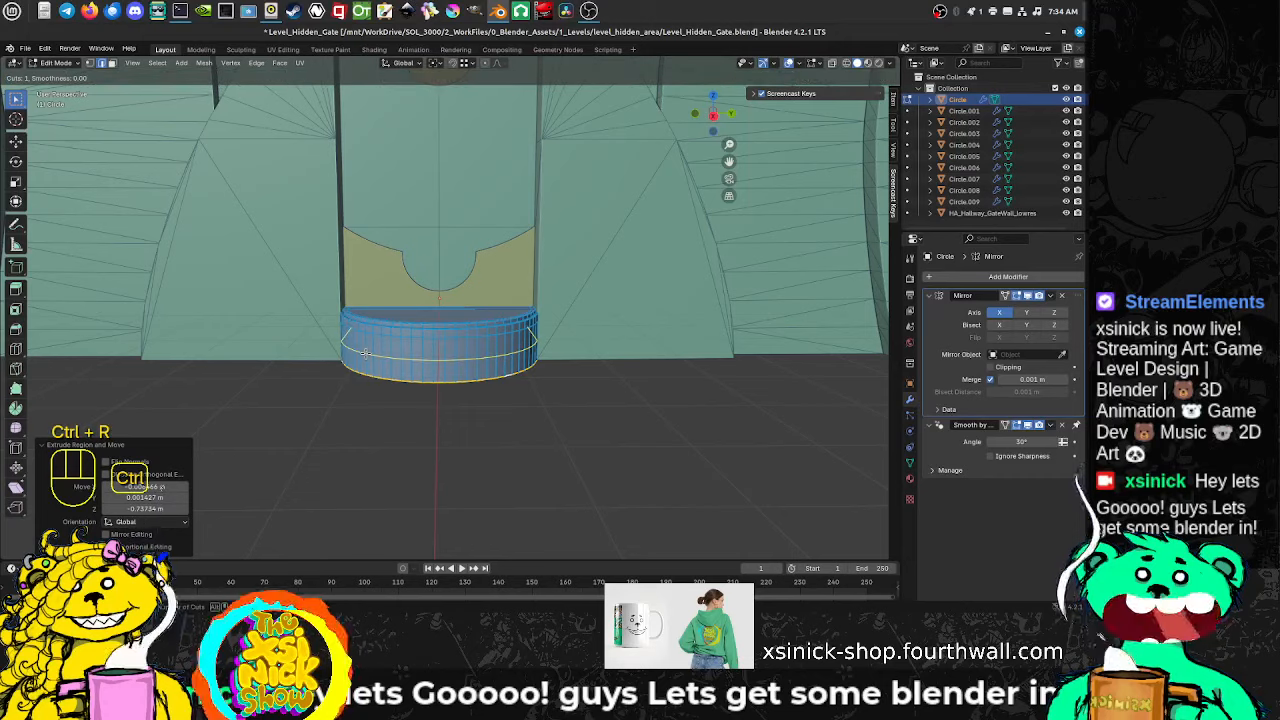
scroll(365, 352, "up", 3)
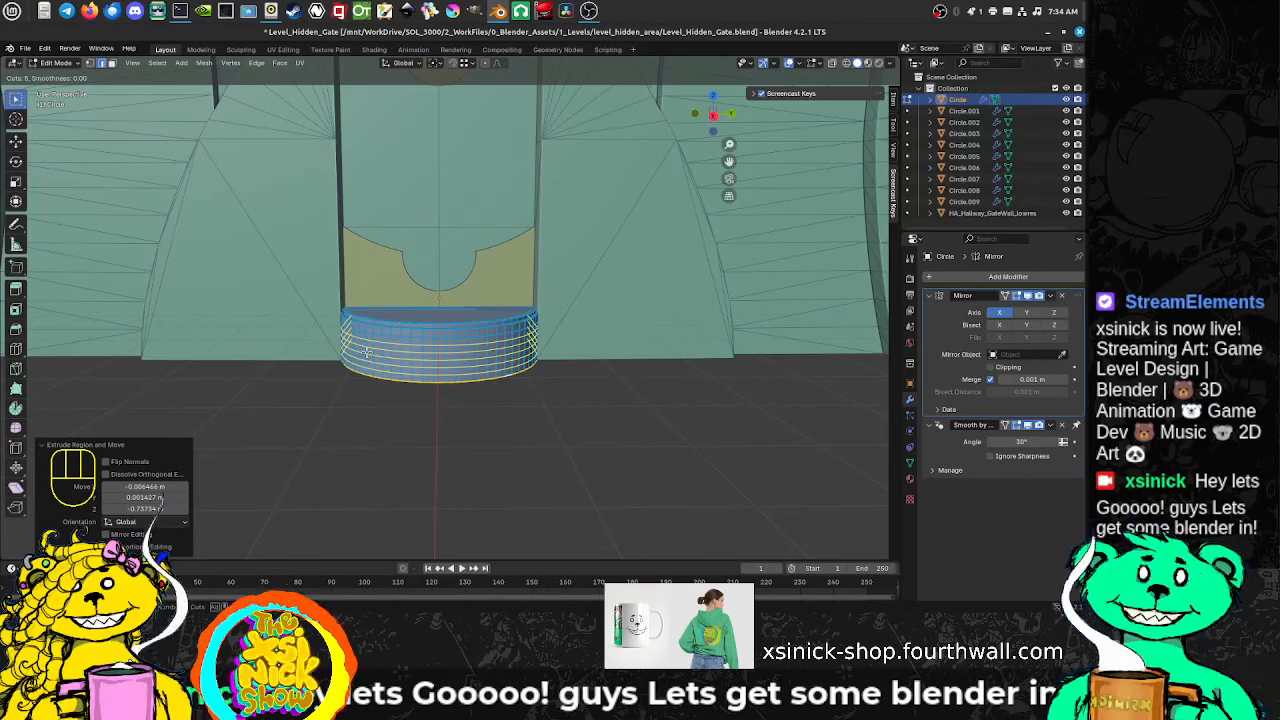
left_click(367, 352)
left_click(367, 351)
mouse_move(367, 352)
middle_mouse_down()
mouse_move(490, 346)
mouse_move(405, 362)
mouse_move(256, 355)
mouse_move(354, 350)
middle_mouse_up()
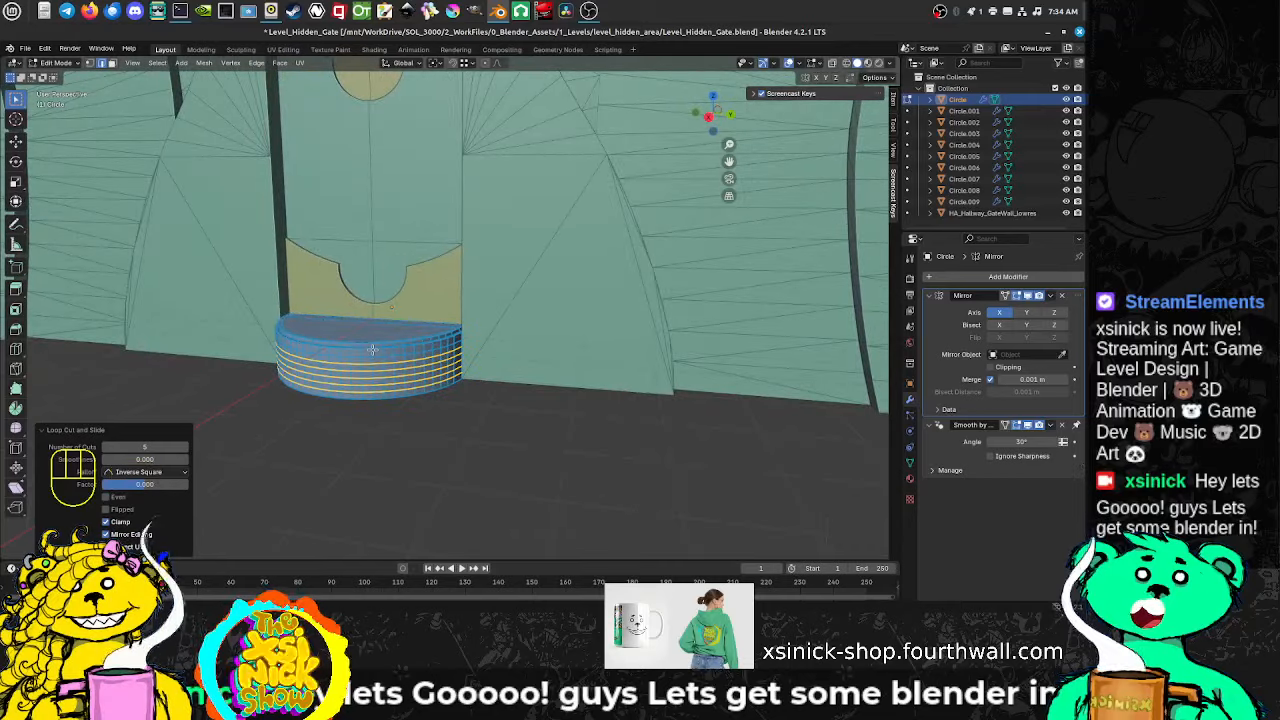
scroll(395, 358, "up", 5)
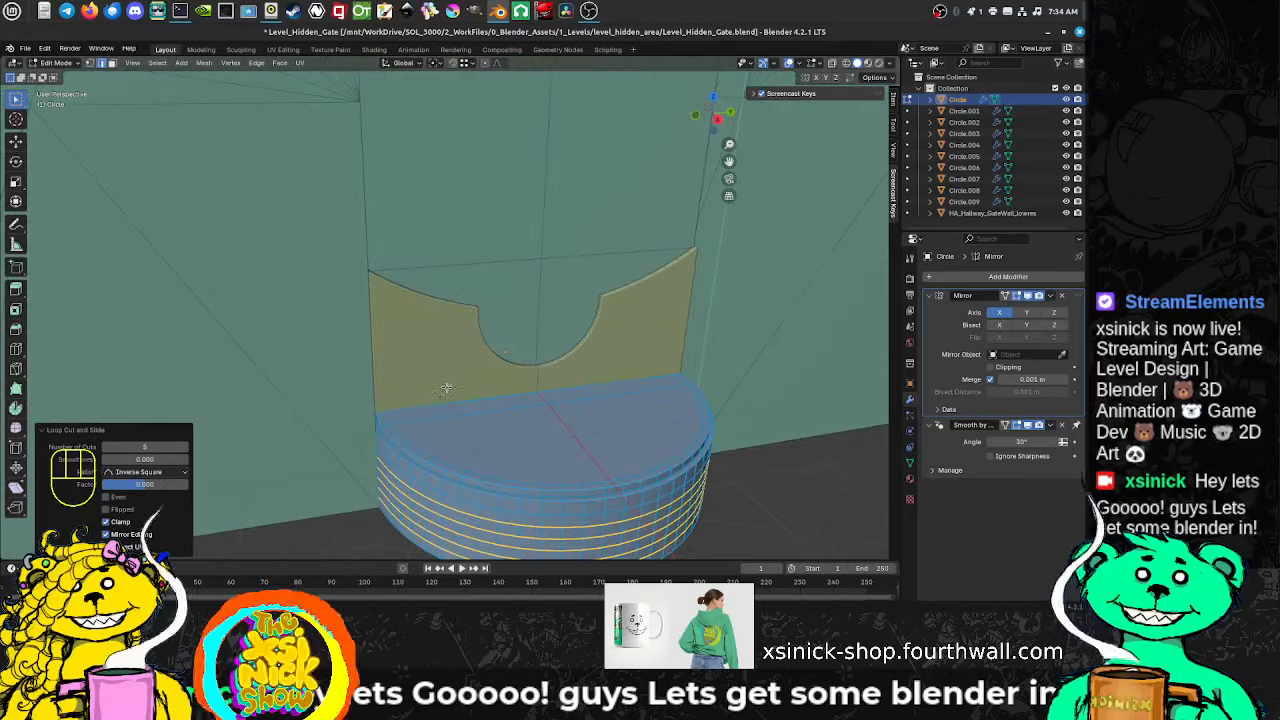
middle_click_drag(391, 345, 322, 300, "shift")
middle_click_drag(322, 345, 335, 320)
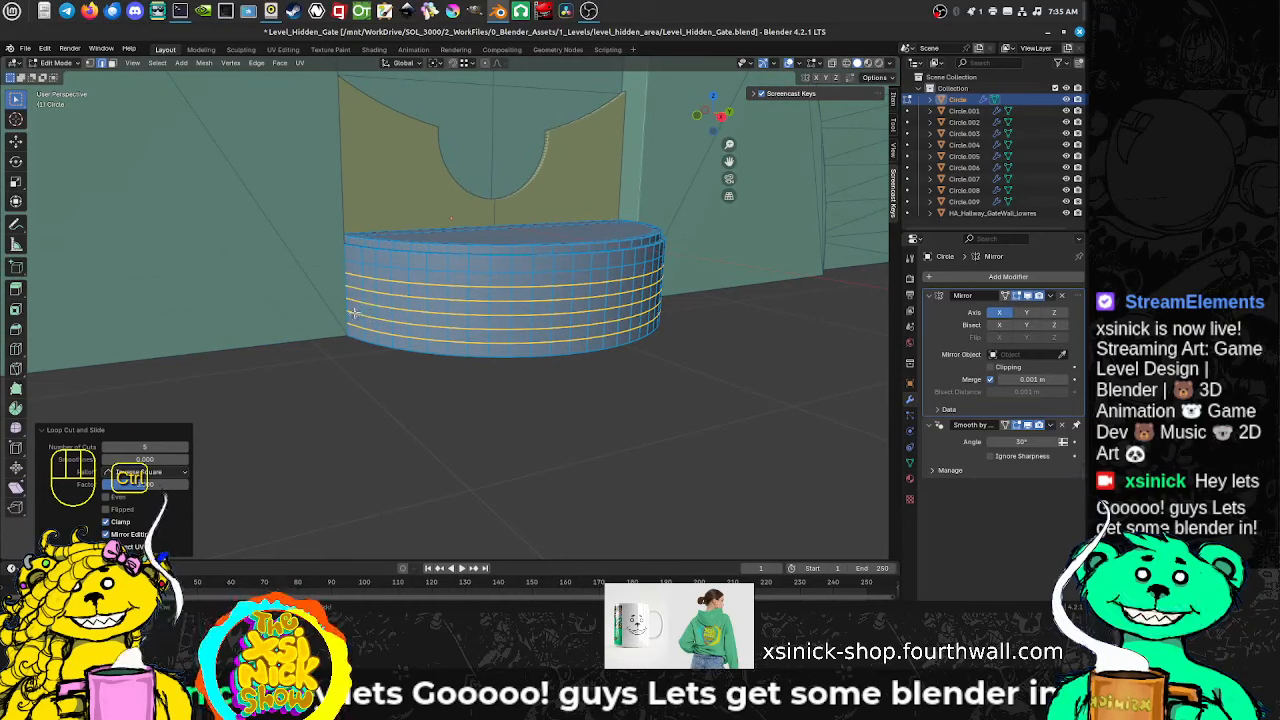
Step: Switch to face selection and try to select the upper horizontal ring of faces around the base's side wall
key("ctrl+Tab")
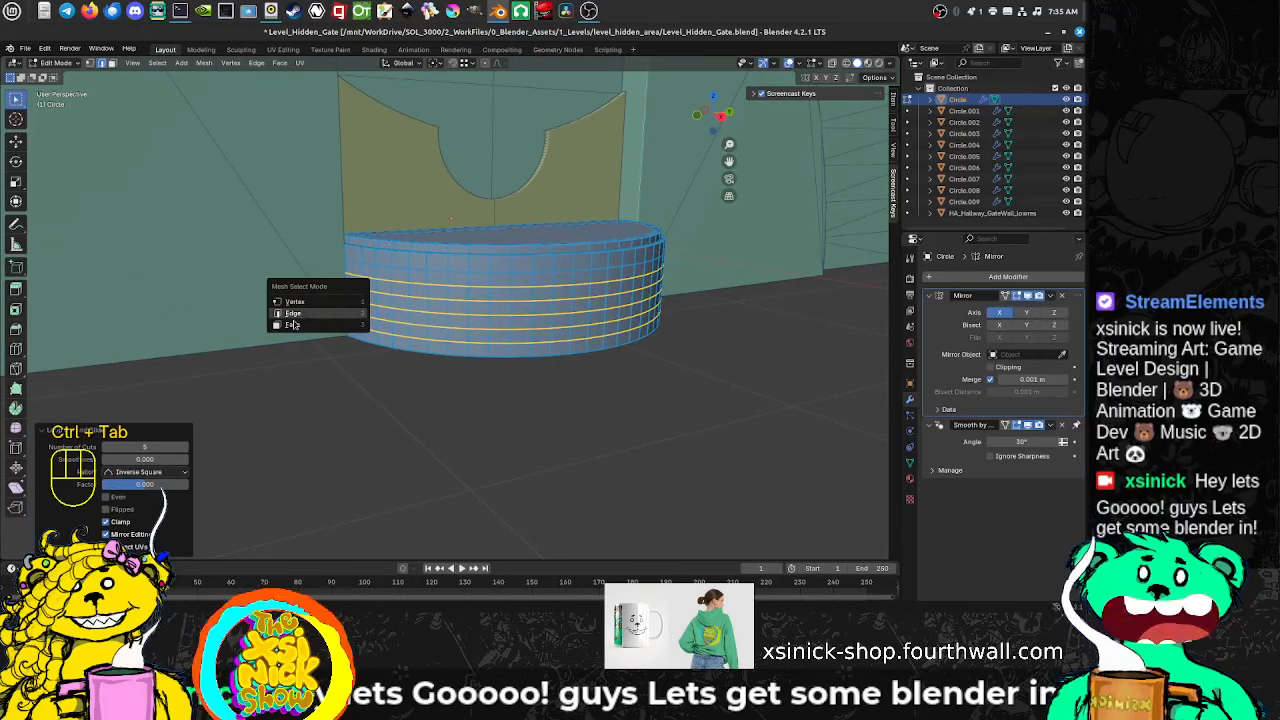
left_click(295, 325)
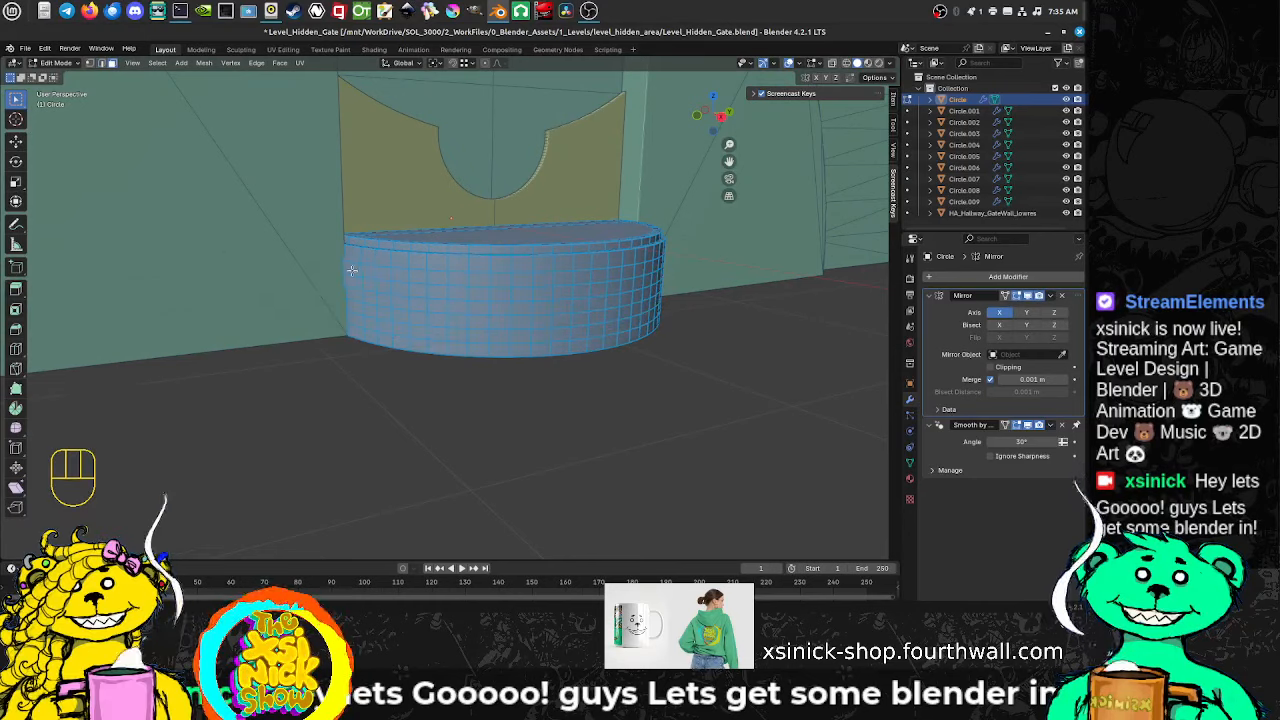
middle_click_drag(645, 307, 382, 281, "shift")
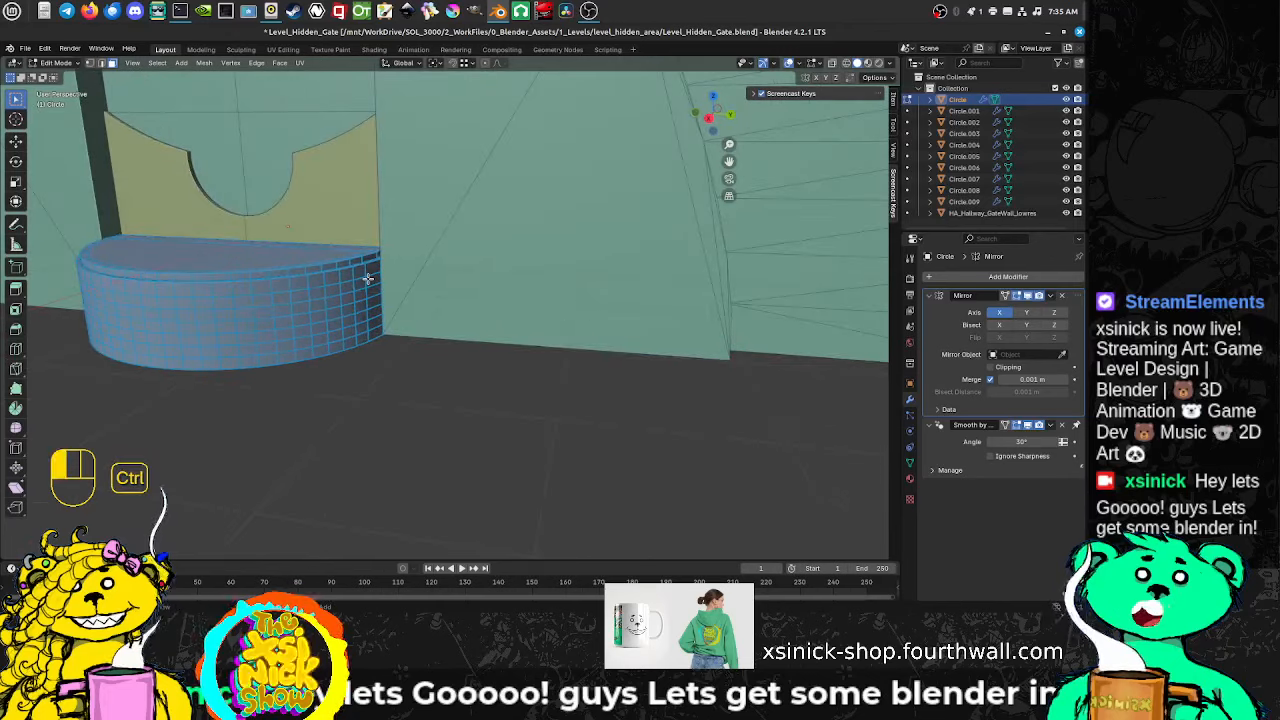
key("ctrl+z")
left_click(364, 282, "ctrl")
left_click(367, 282)
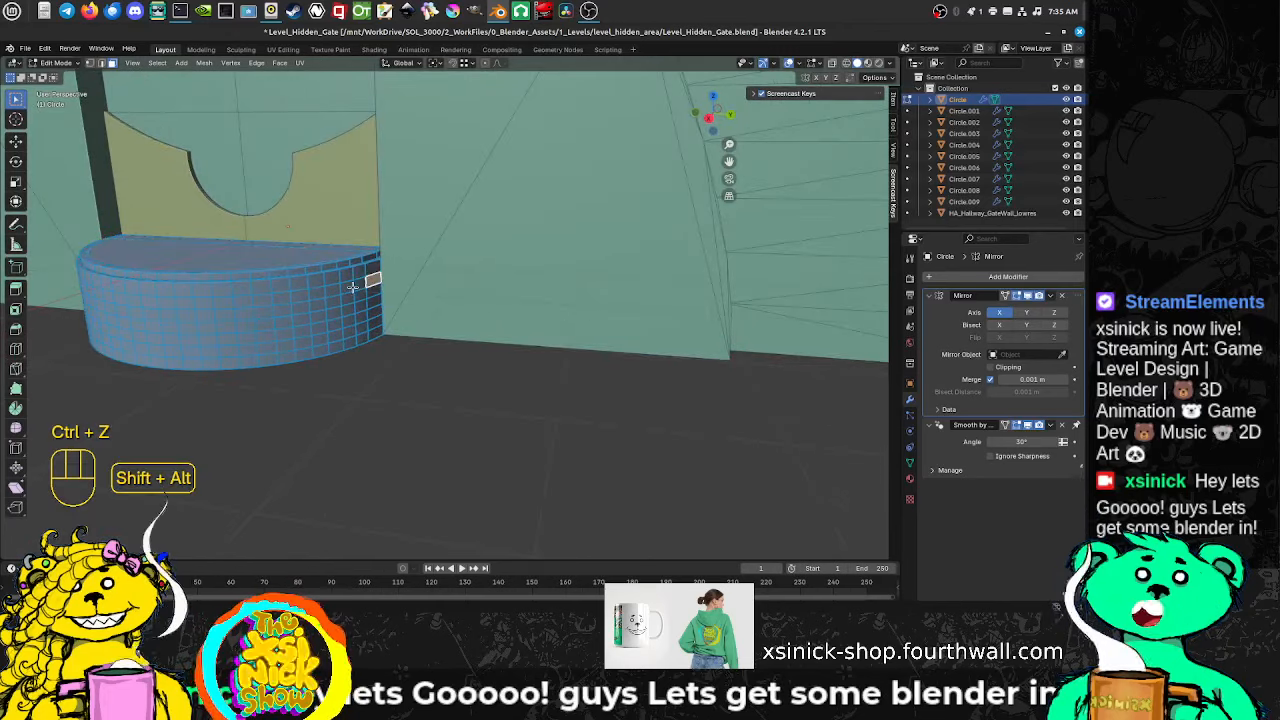
left_click(352, 287, "alt+shift")
middle_click_drag(352, 287, 402, 320, "shift")
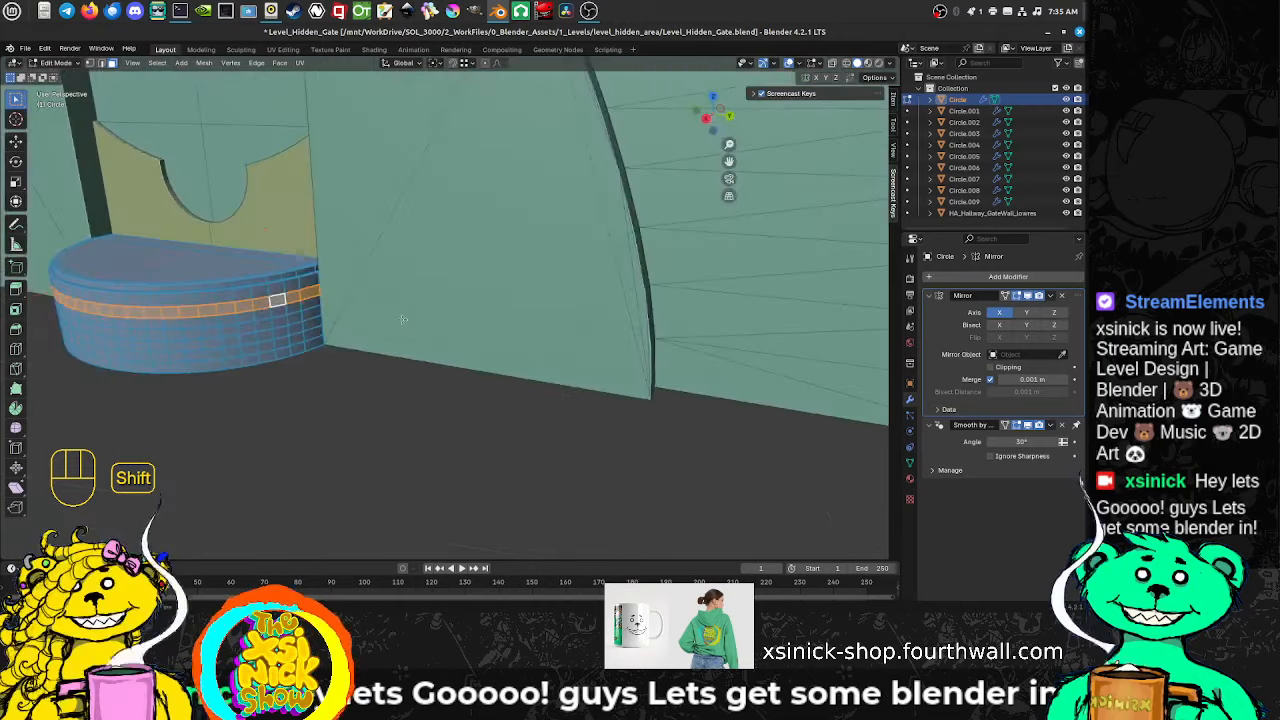
left_click(314, 294)
middle_click_drag(287, 314, 508, 371)
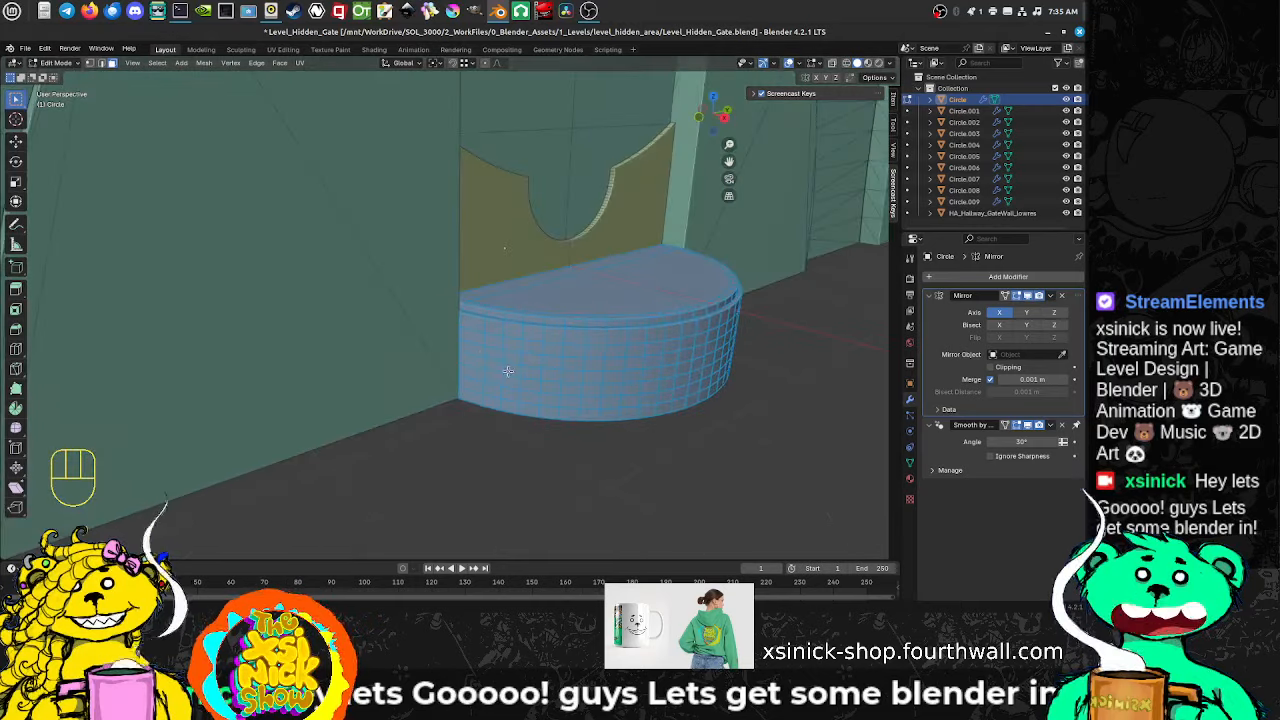
Step: Try to pick a path of faces along the side wall's upper row, starting beside the gate wall
left_click(480, 341, "ctrl")
key("ctrl+z")
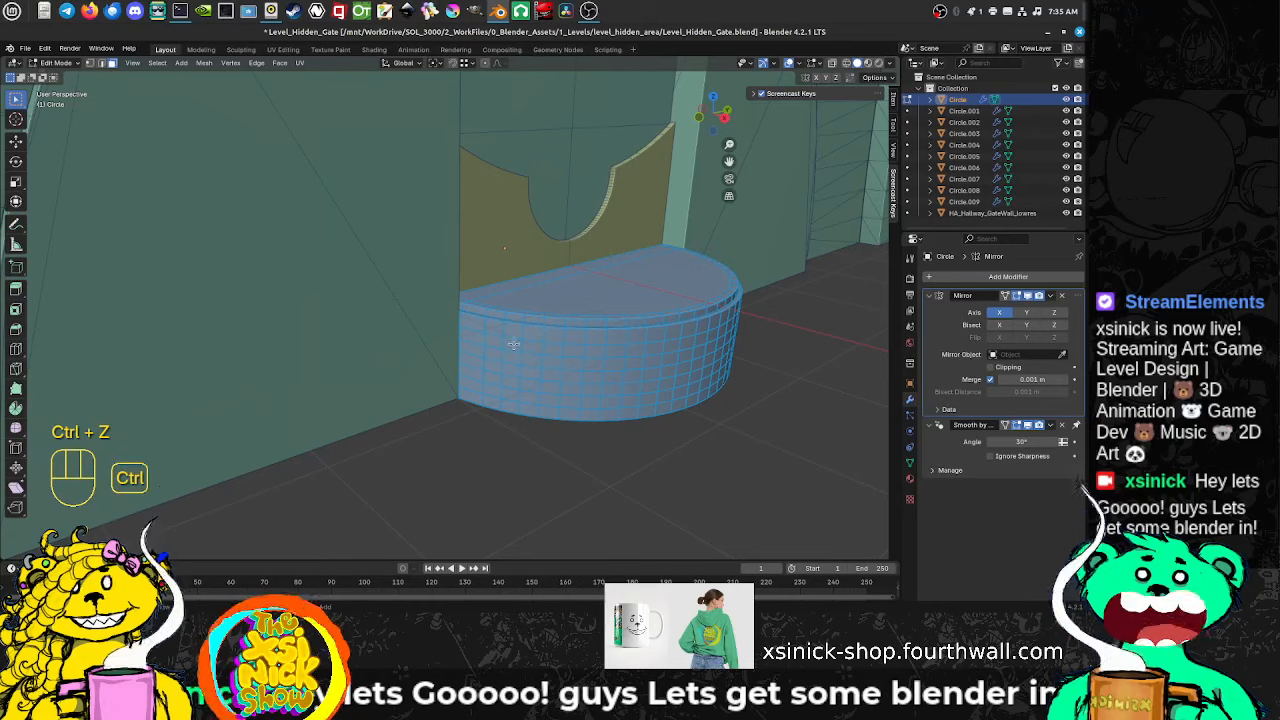
left_click(552, 349, "ctrl")
left_click(466, 341, "ctrl")
middle_click_drag(650, 365, 546, 367)
Step: Undo the face selections, the five loop cuts and the base's downward extrusion
key("ctrl+z")
key("ctrl+z")
key("ctrl+z")
key("ctrl+z")
key("ctrl+z")
key("ctrl+z")
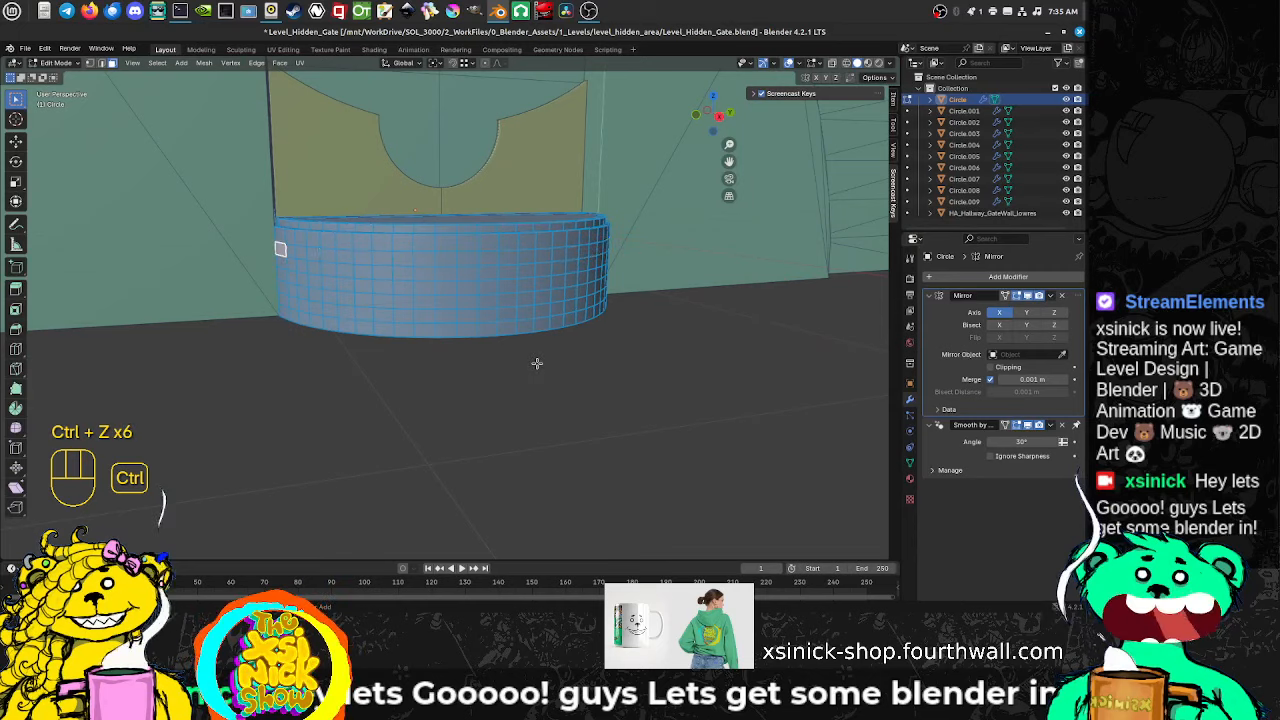
key("ctrl+z")
key("ctrl+z")
key("ctrl+z")
key("ctrl+z")
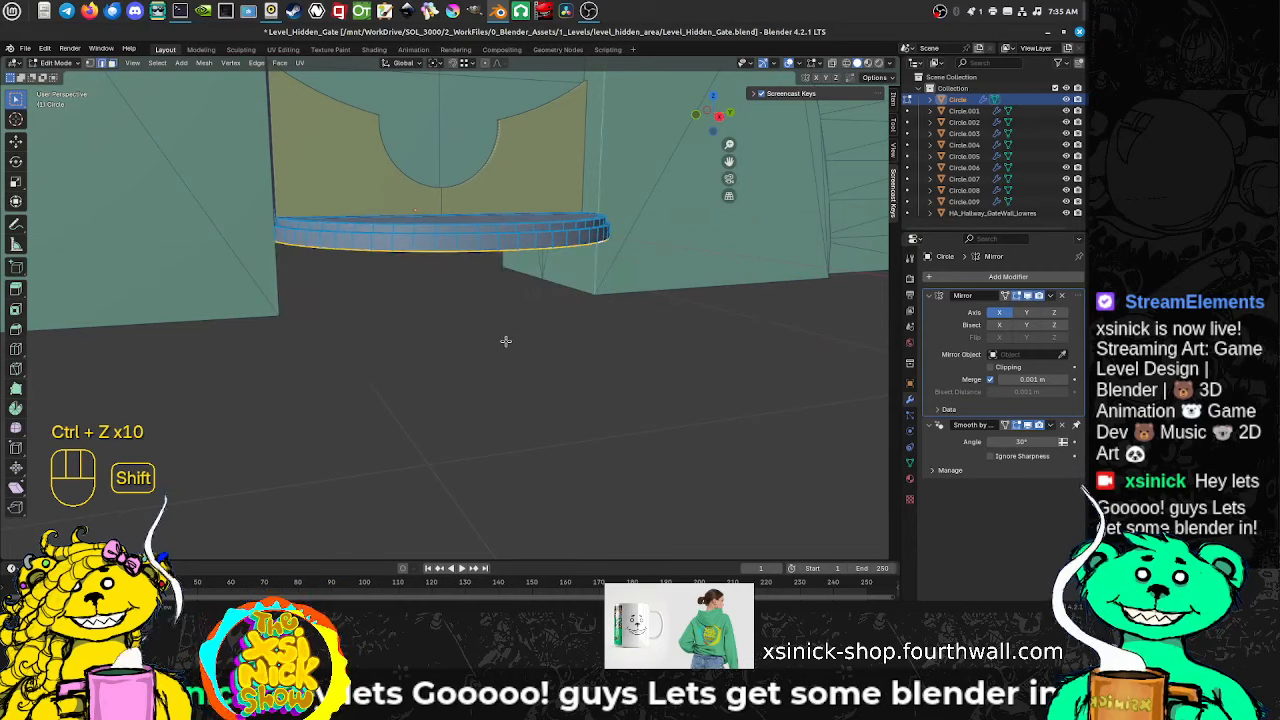
Step: Move the base plate's lower outer edge loop about 0.06 m up along Z
mouse_move(506, 341)
middle_mouse_down("shift")
mouse_move(603, 329)
mouse_move(511, 329)
middle_mouse_up("shift")
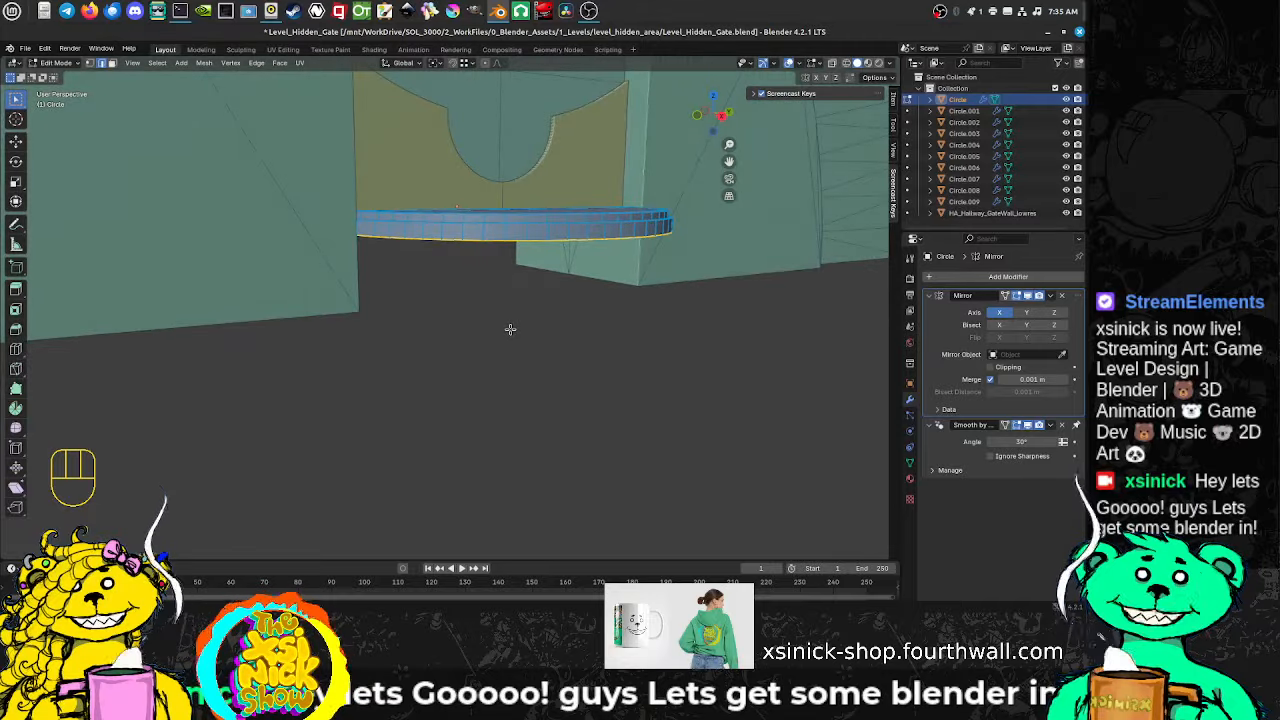
key("g")
key("z")
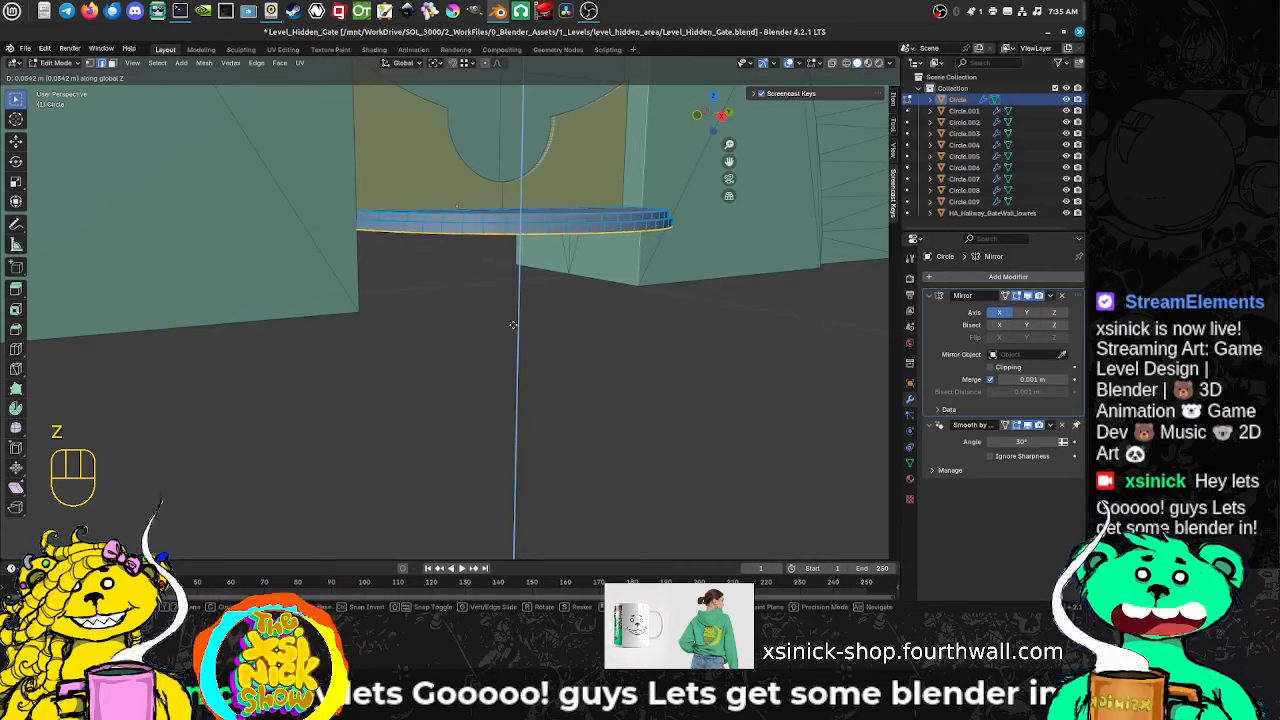
left_click(512, 324)
middle_click_drag(511, 323, 541, 316, "shift")
mouse_move(380, 295)
middle_mouse_down("shift")
mouse_move(359, 296)
mouse_move(383, 290)
middle_mouse_up("shift")
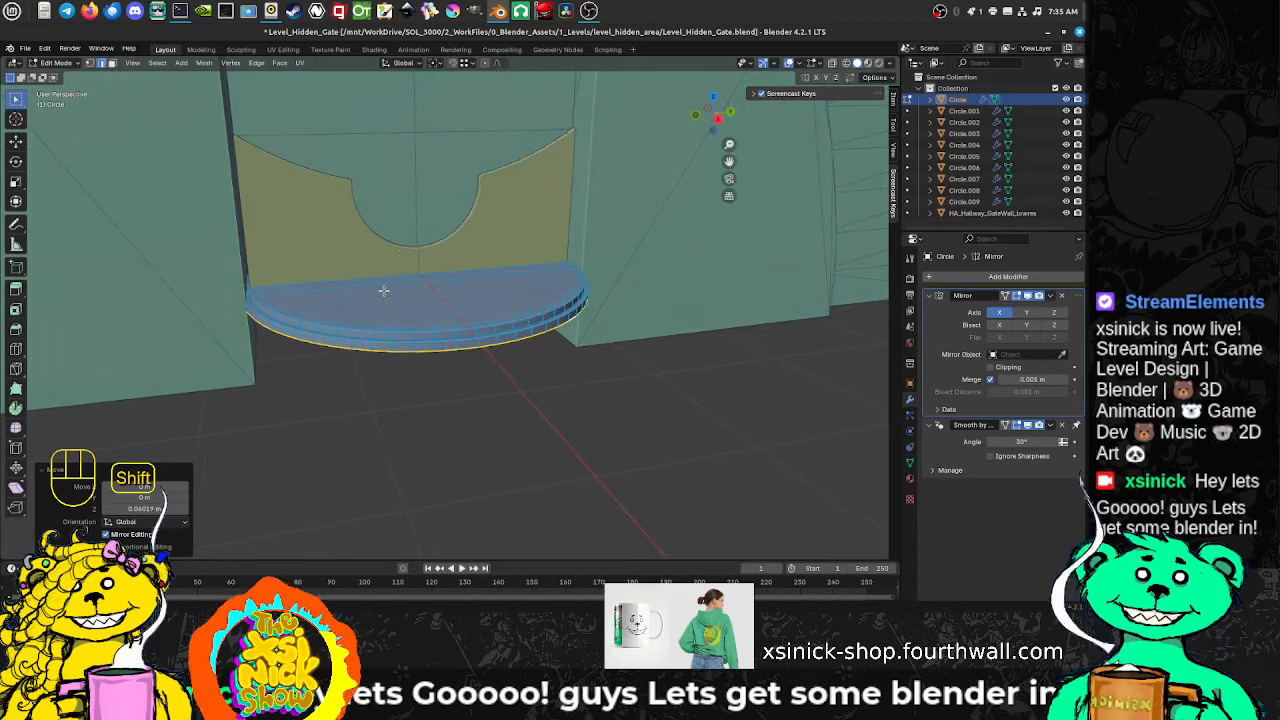
middle_click_drag(383, 290, 385, 290, "shift")
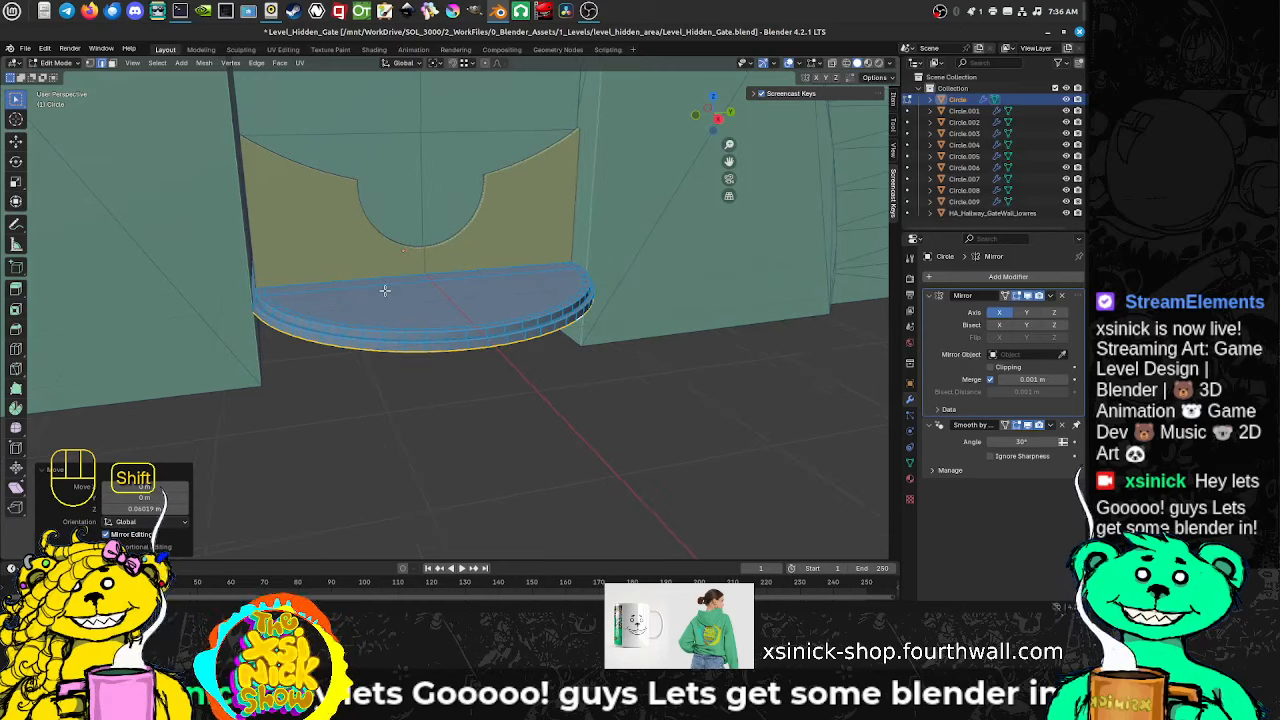
middle_click_drag(385, 290, 262, 248, "shift")
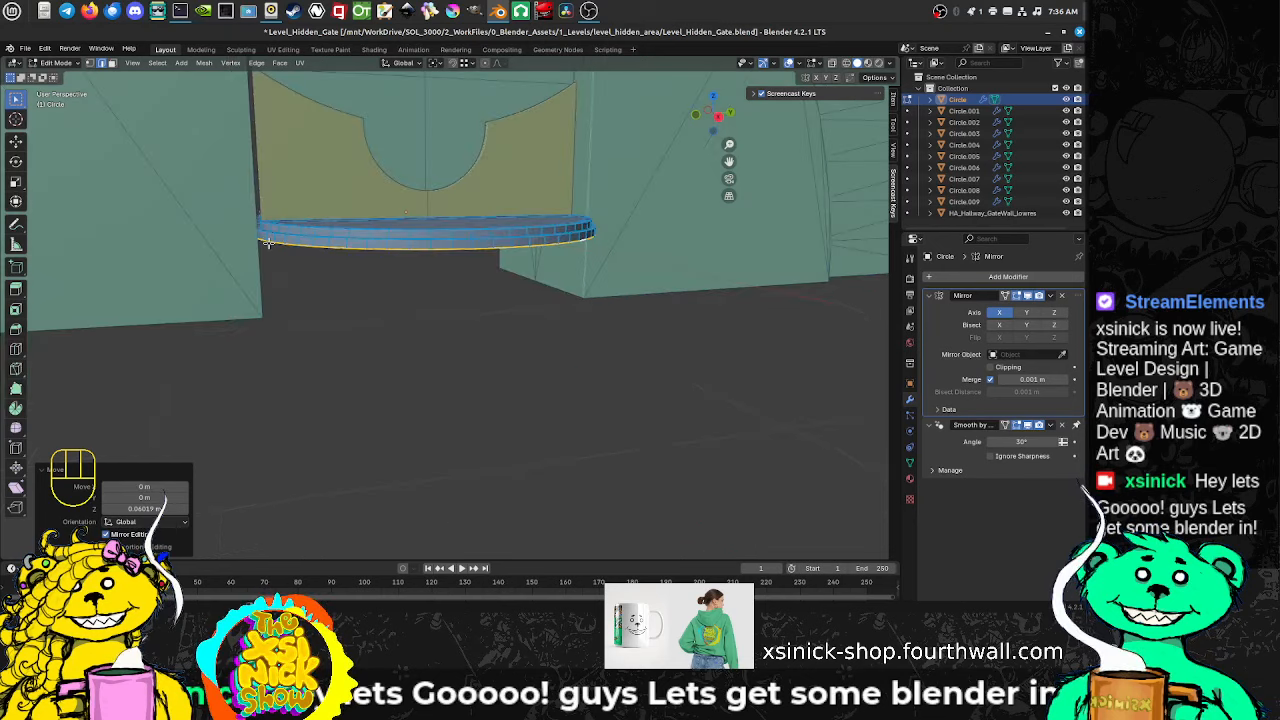
Step: Try extruding the plate's lower edge loop about 0.798 m down, snapped to the wall's bottom edge, and undo it
key("e")
key("ctrl")
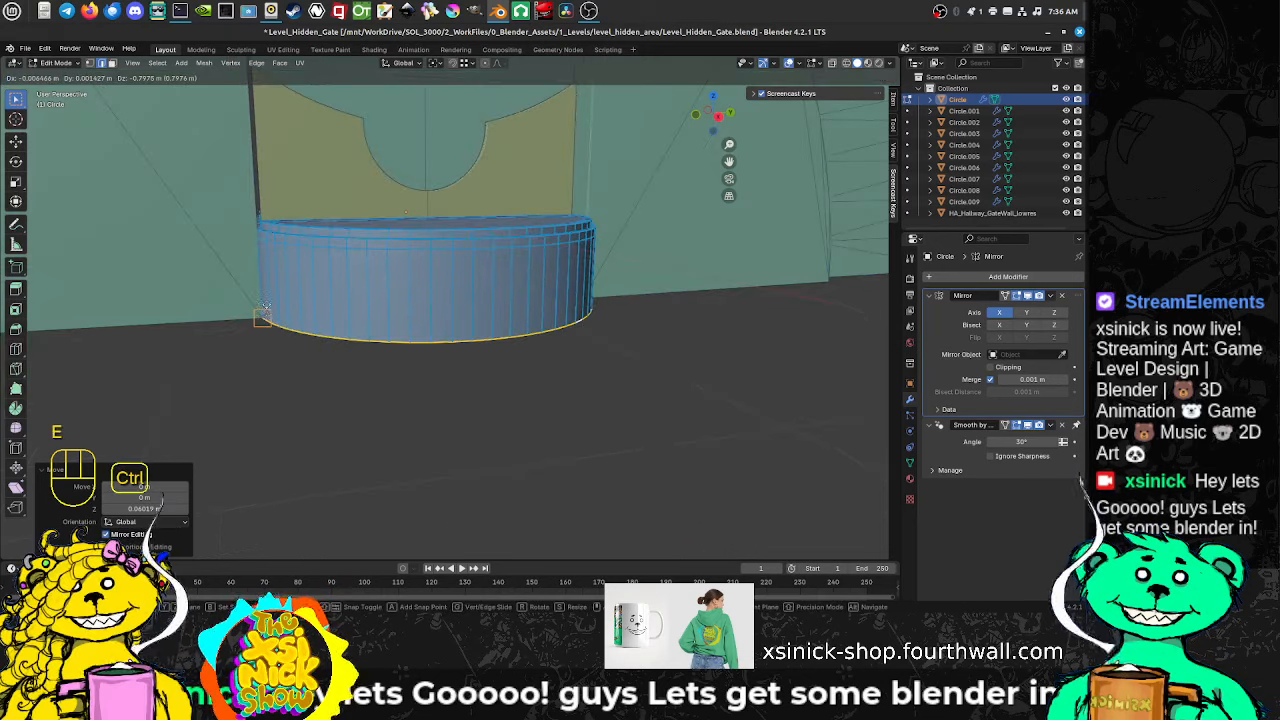
left_click(266, 313, "ctrl")
middle_click_drag(311, 302, 358, 250)
key("ctrl+z")
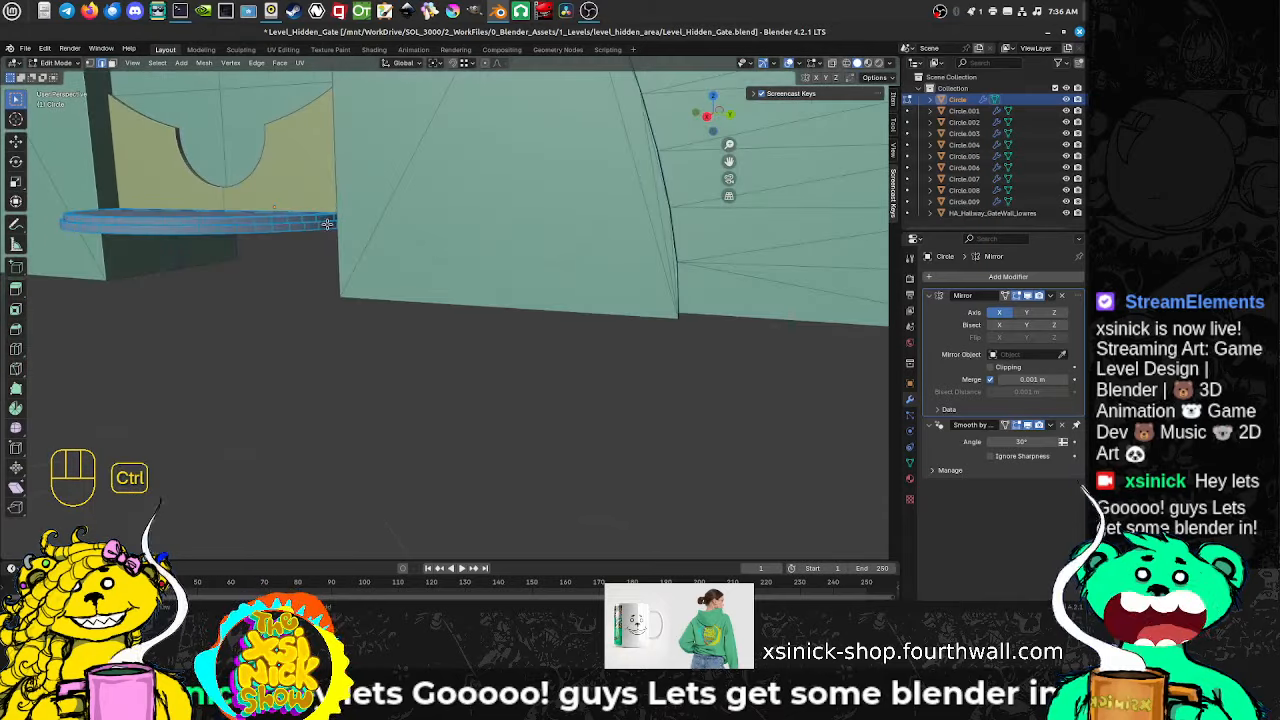
Step: Reselect the plate's lower outer edge loop, try extruding it down to the wall's bottom corner, and undo the extrusion
left_click(333, 228, "ctrl")
key("ctrl+z")
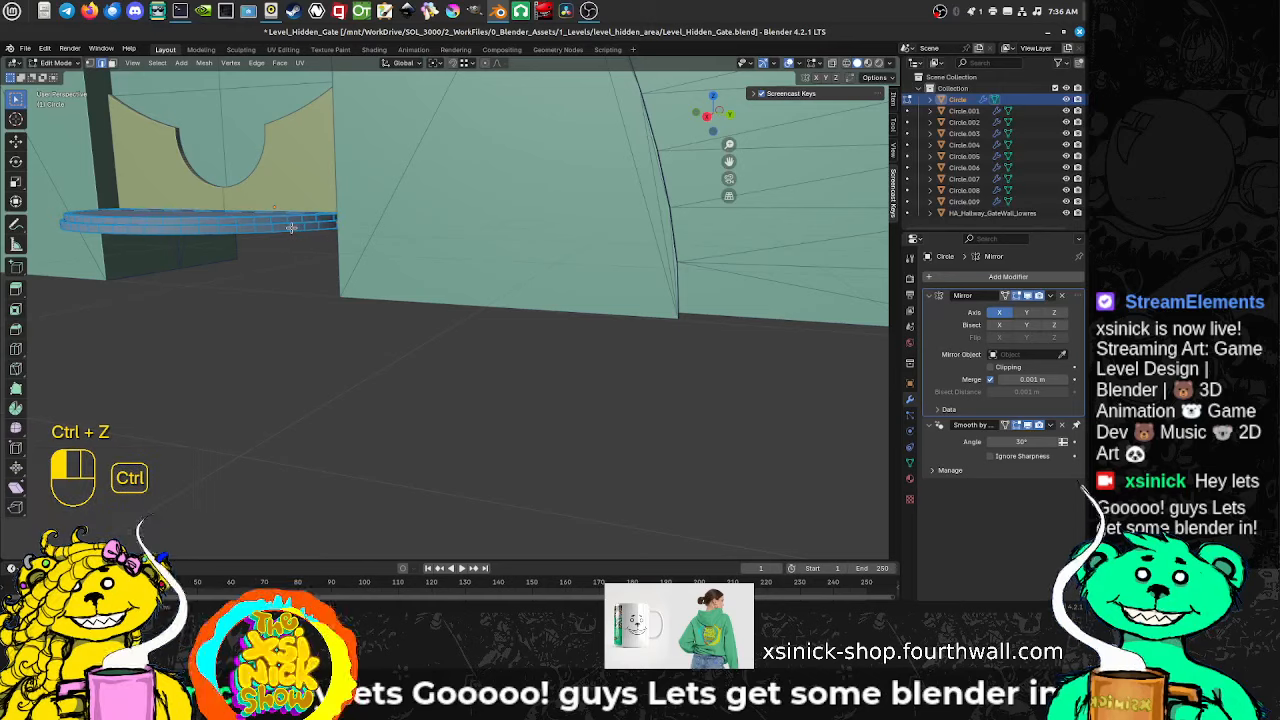
left_click(292, 229, "ctrl")
key("ctrl+z")
left_click(316, 231, "ctrl")
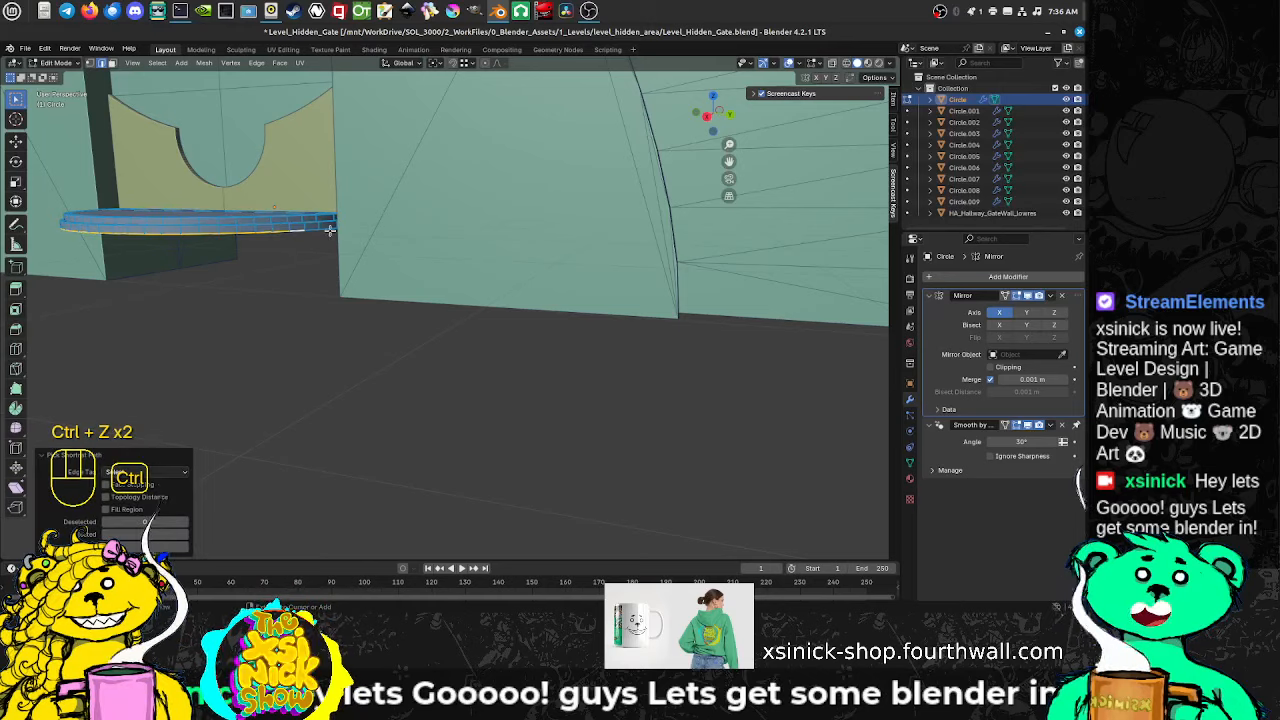
key("e")
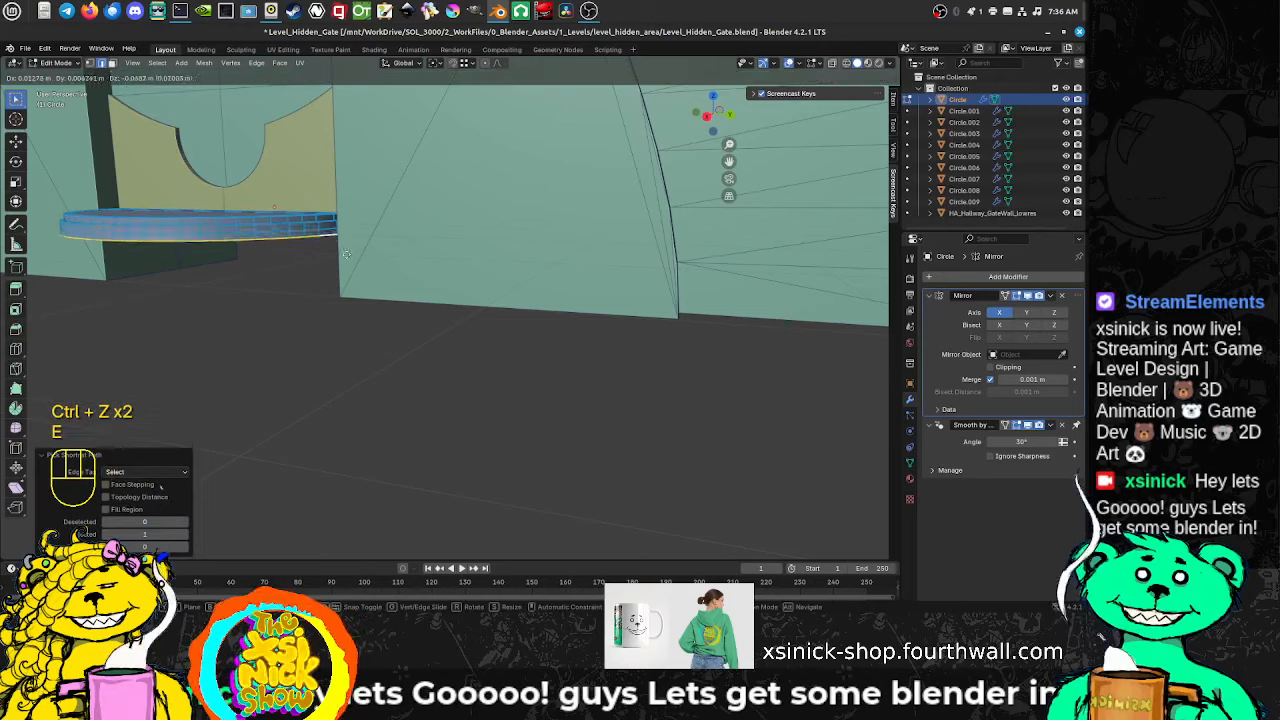
left_click(340, 295, "ctrl")
middle_click_drag(340, 295, 412, 302)
key("ctrl+z")
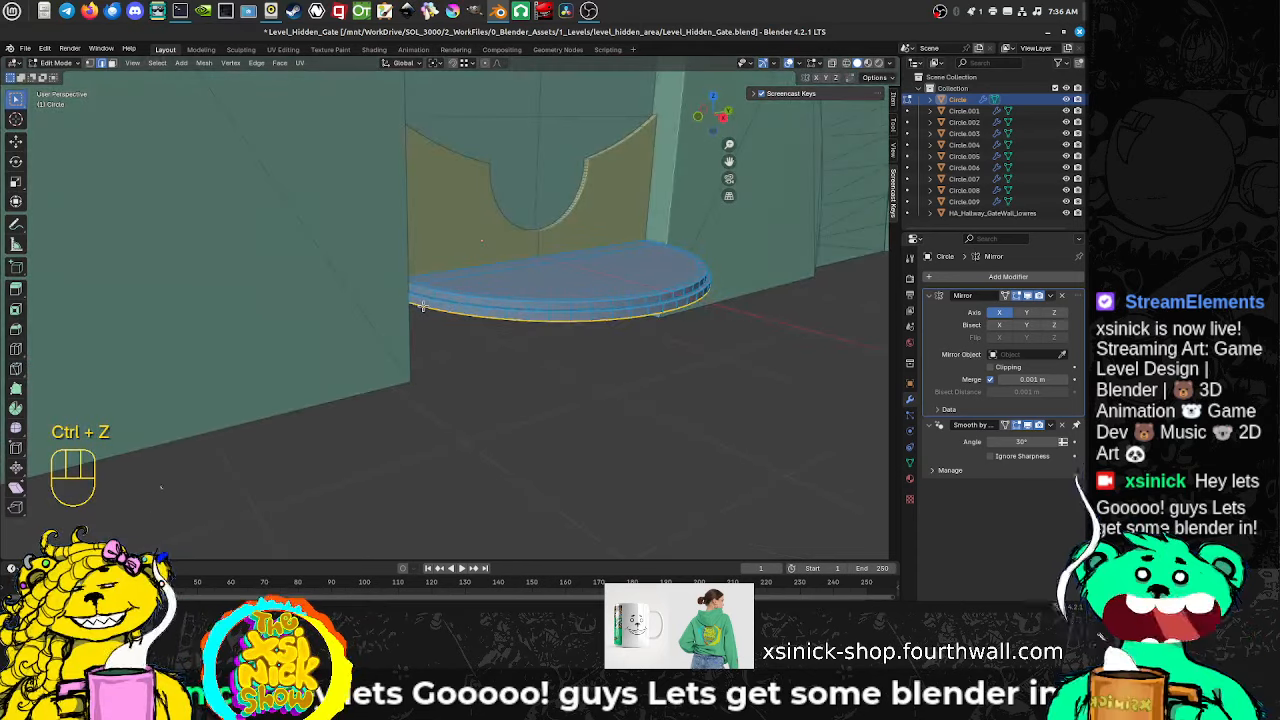
Step: Move the plate's lower edge loop about 0.798 m down along Z to the wall's bottom edge
key("g")
key("z")
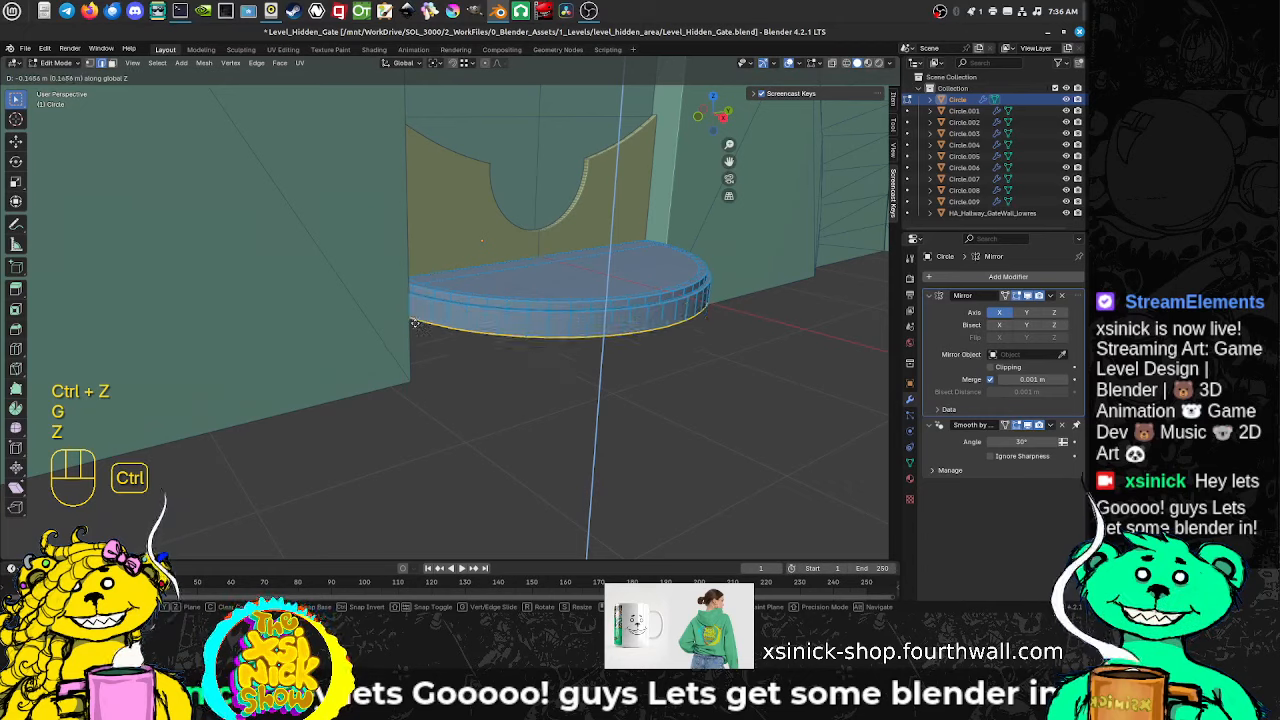
left_click(409, 381)
middle_click_drag(520, 341, 475, 333, "shift")
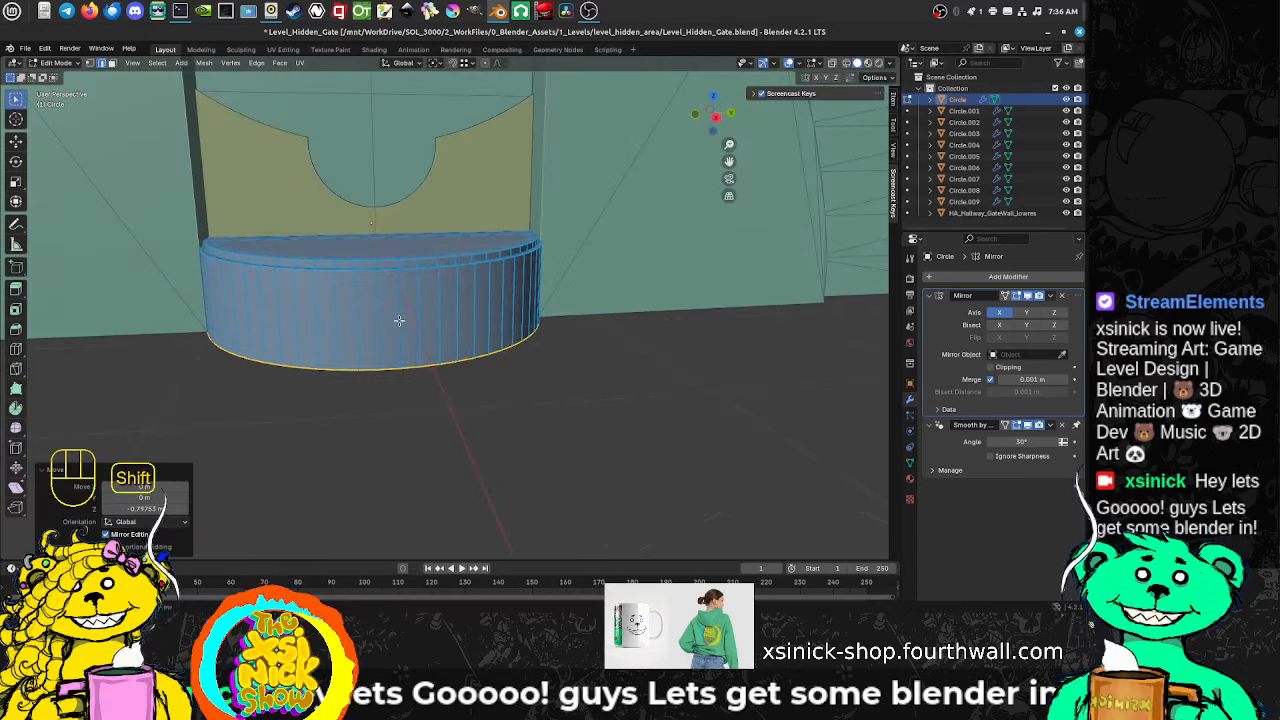
Step: Try a single loop cut around the lengthened side wall and undo back to the thin base plate
middle_click_drag(399, 320, 416, 317, "shift")
key("ctrl+r")
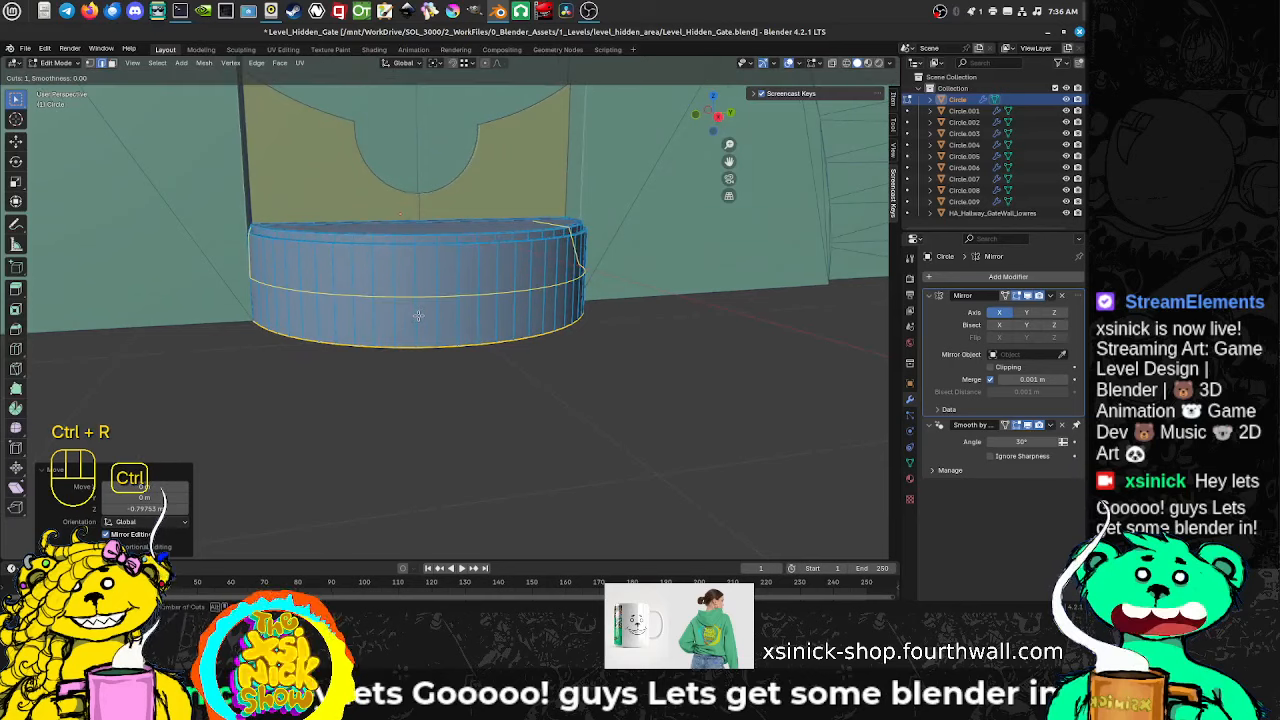
right_click(473, 296)
middle_click_drag(474, 294, 500, 262)
key("ctrl+z")
Step: Try extruding the plate's lower edge loop along Z, snapped to the wall's bottom corner, and undo it
middle_click_drag(205, 205, 220, 226, "shift")
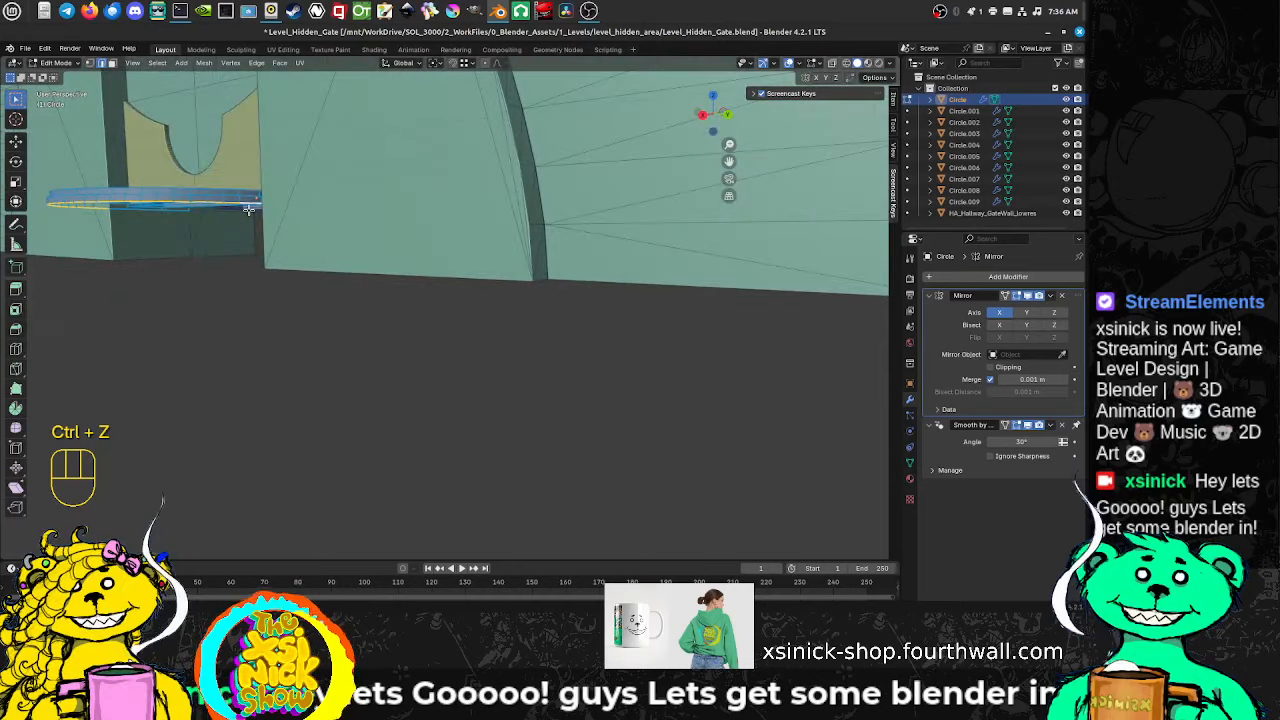
key("e")
key("z")
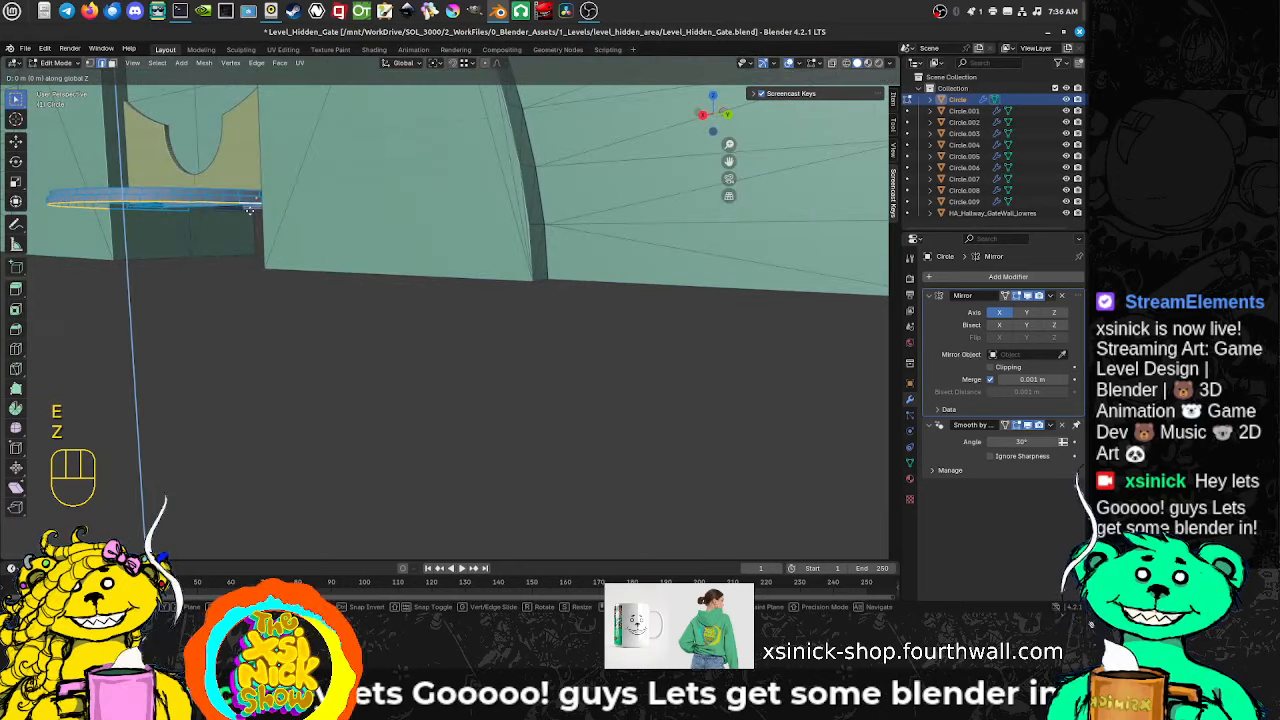
left_click(262, 268, "ctrl")
middle_click_drag(262, 268, 328, 291)
key("ctrl+z")
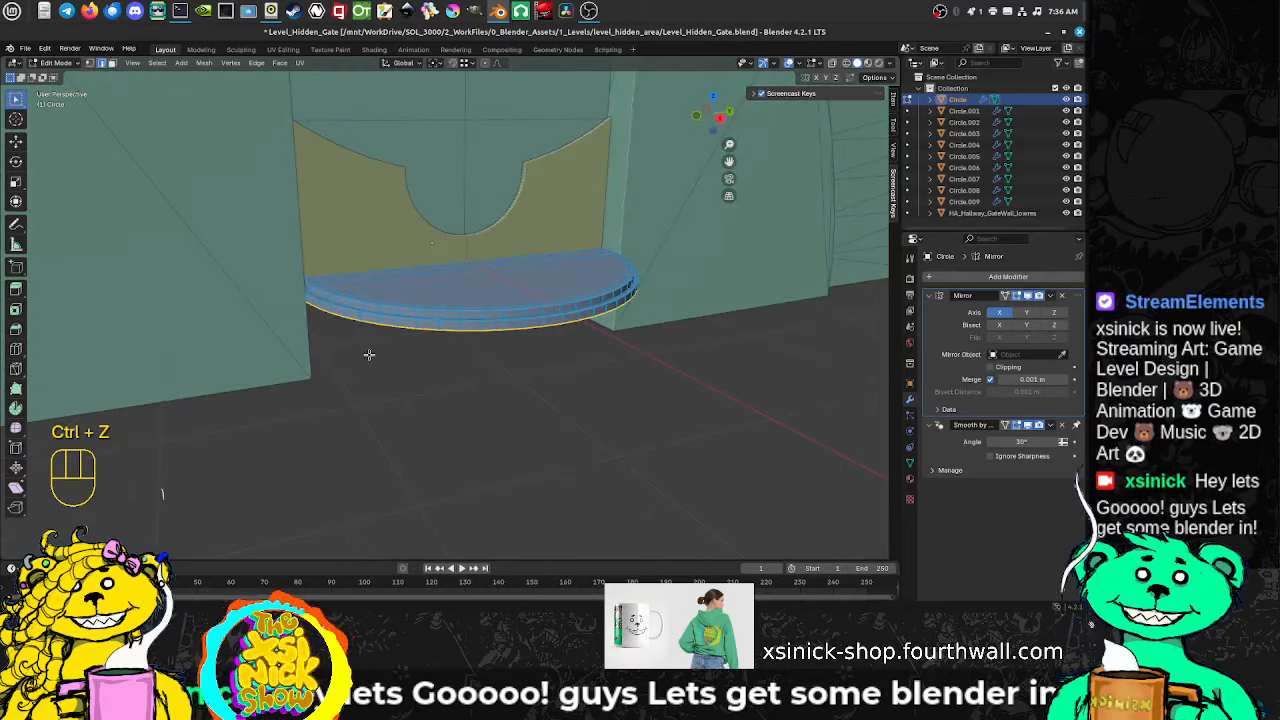
Step: Try extruding the plate's lower edge loop about 0.798 m down along global Z to the wall corner, and undo the extrusion
key("g")
right_click(408, 349)
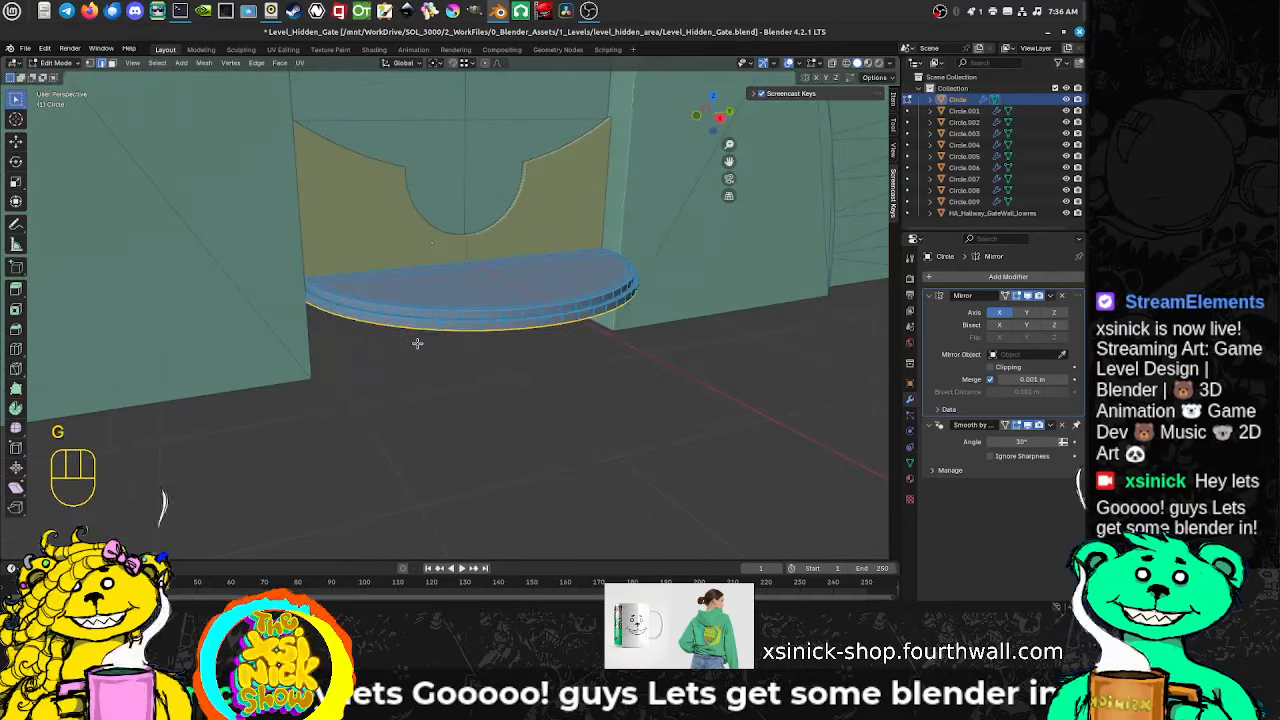
key("e")
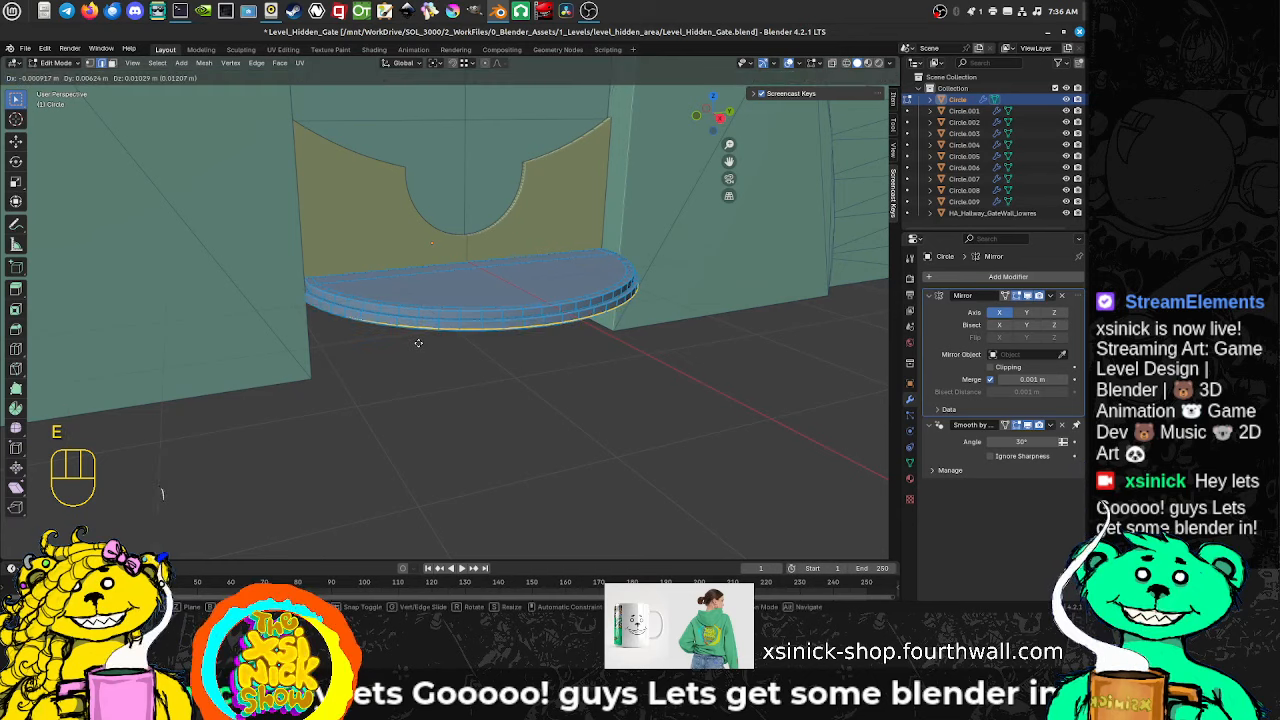
key("z")
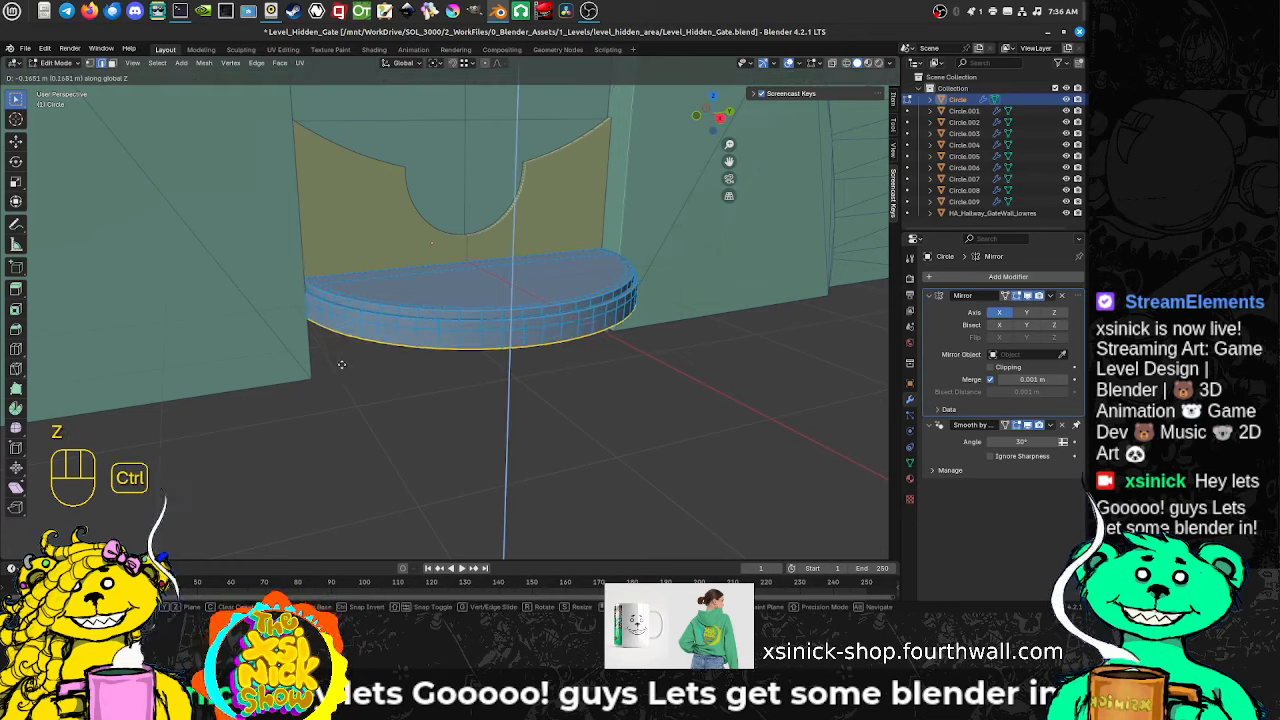
left_click(314, 375)
middle_click_drag(314, 375, 437, 402, "shift")
scroll(409, 391, "down", 2)
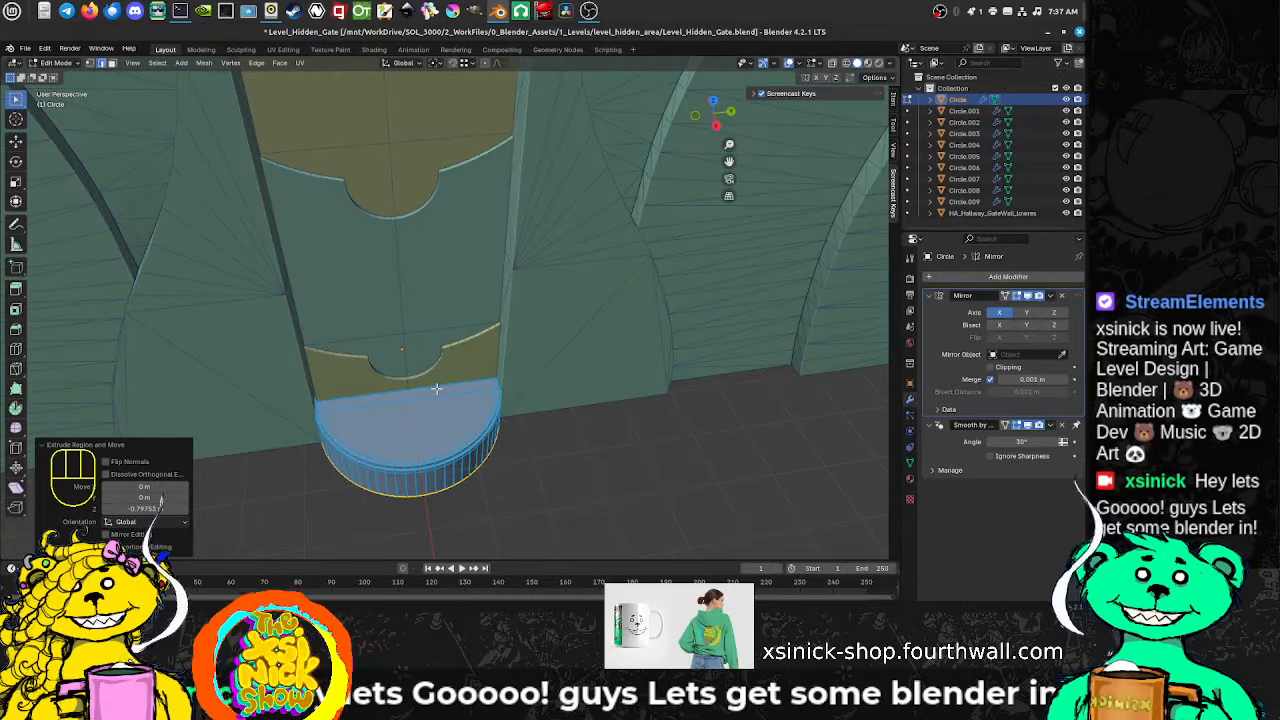
middle_click_drag(438, 407, 462, 346)
key("ctrl+z")
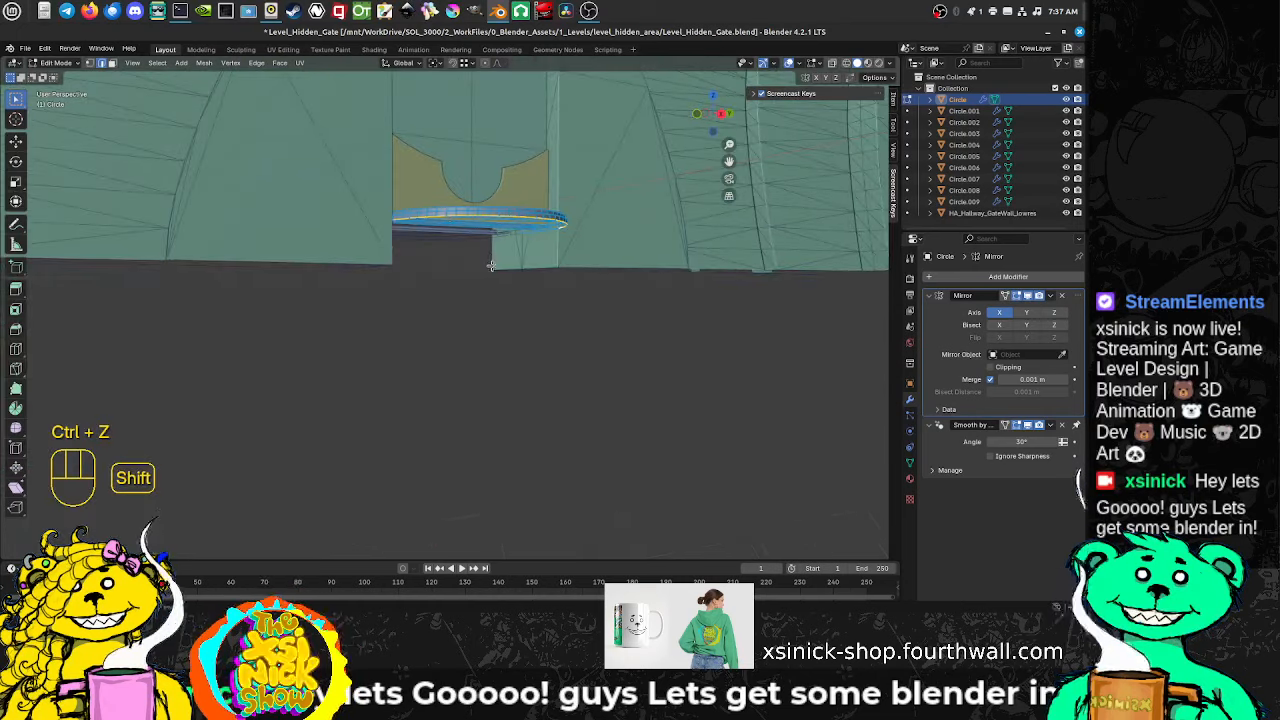
Step: Try extruding the lower edge loop along local Z toward the wall's bottom corner, and undo it
middle_click_drag(491, 265, 484, 288, "shift")
key("e")
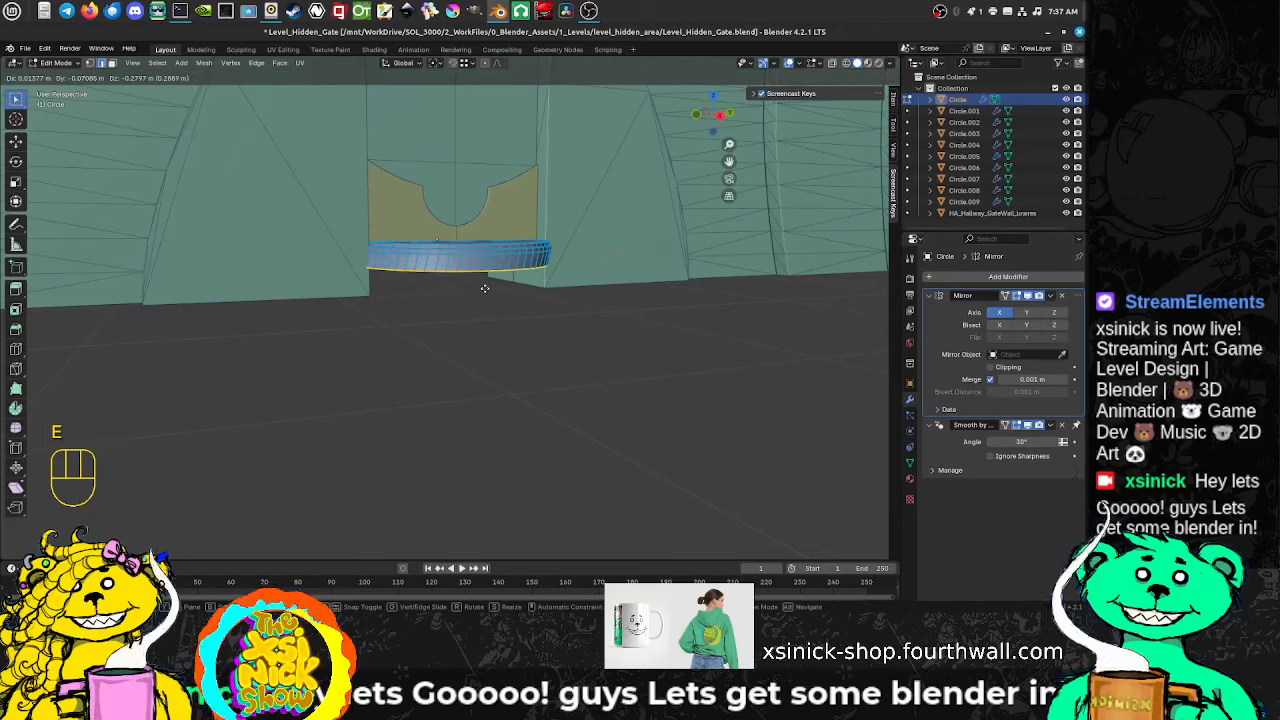
key("z")
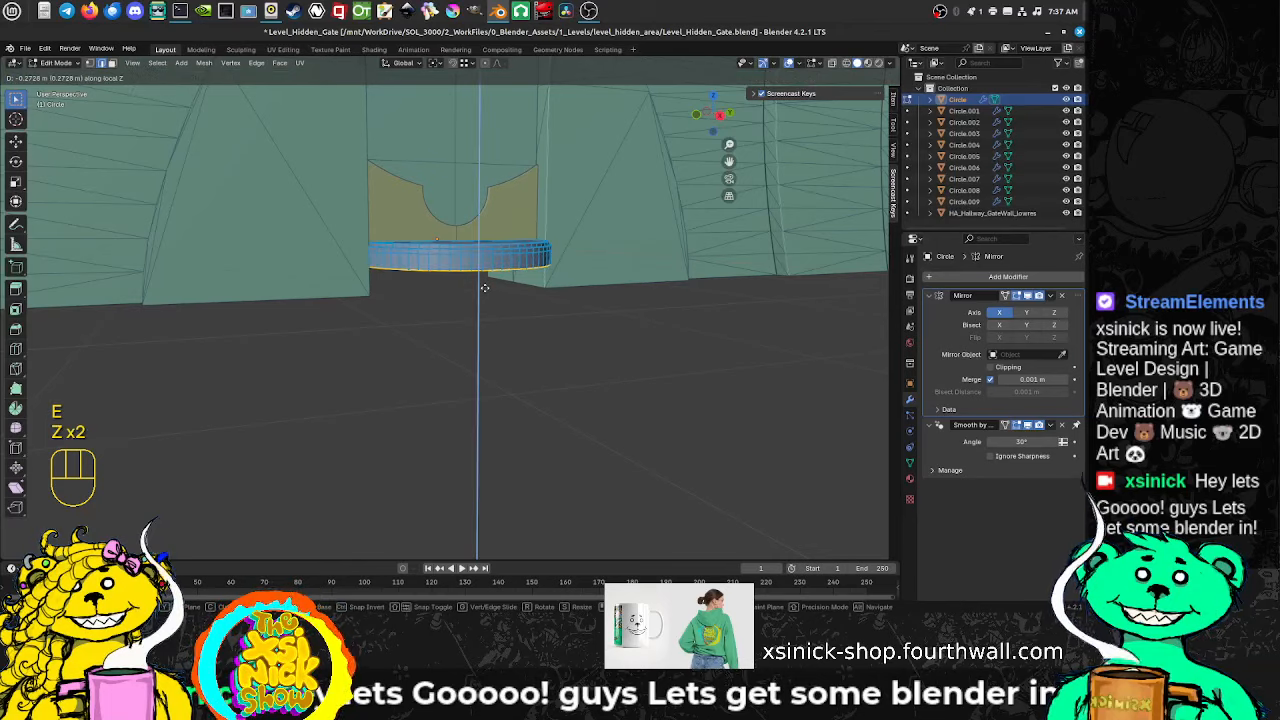
left_click(384, 290)
middle_click_drag(441, 319, 395, 300, "shift")
key("ctrl+z")
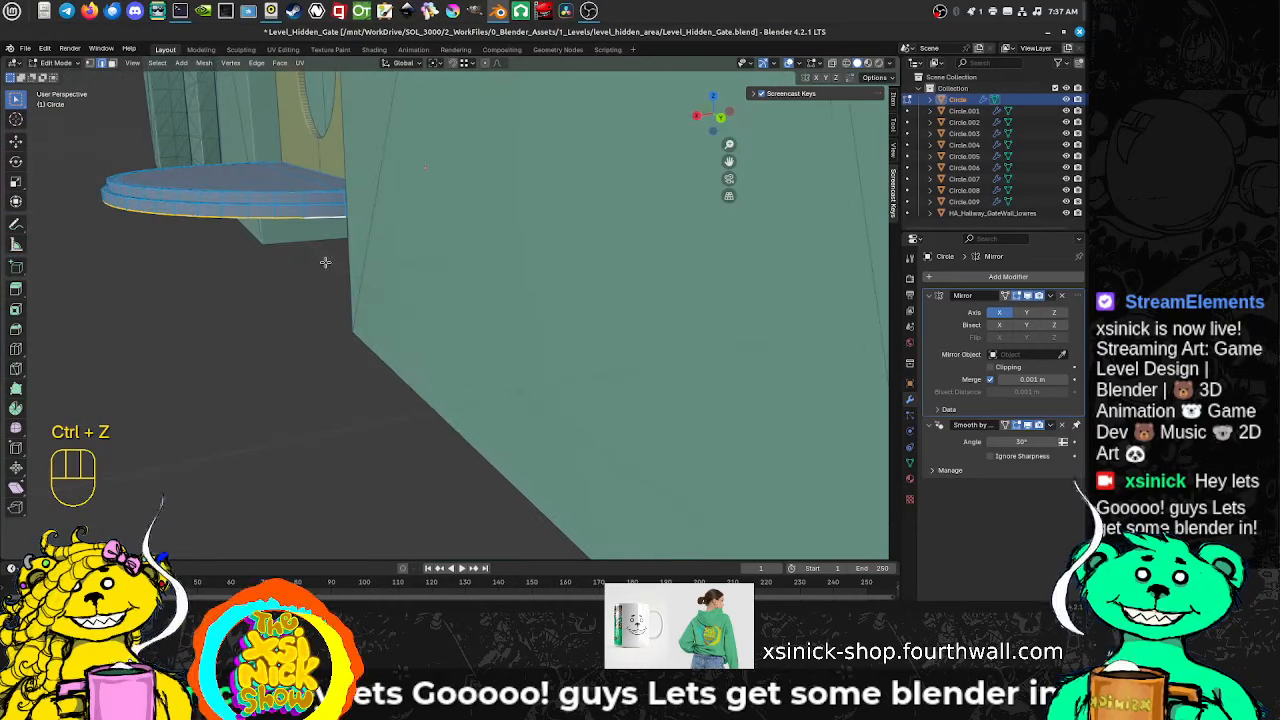
Step: Apply the base plate's rotation and scale in Object Mode and return to editing its mesh
middle_click_drag(323, 261, 403, 278)
key("Tab")
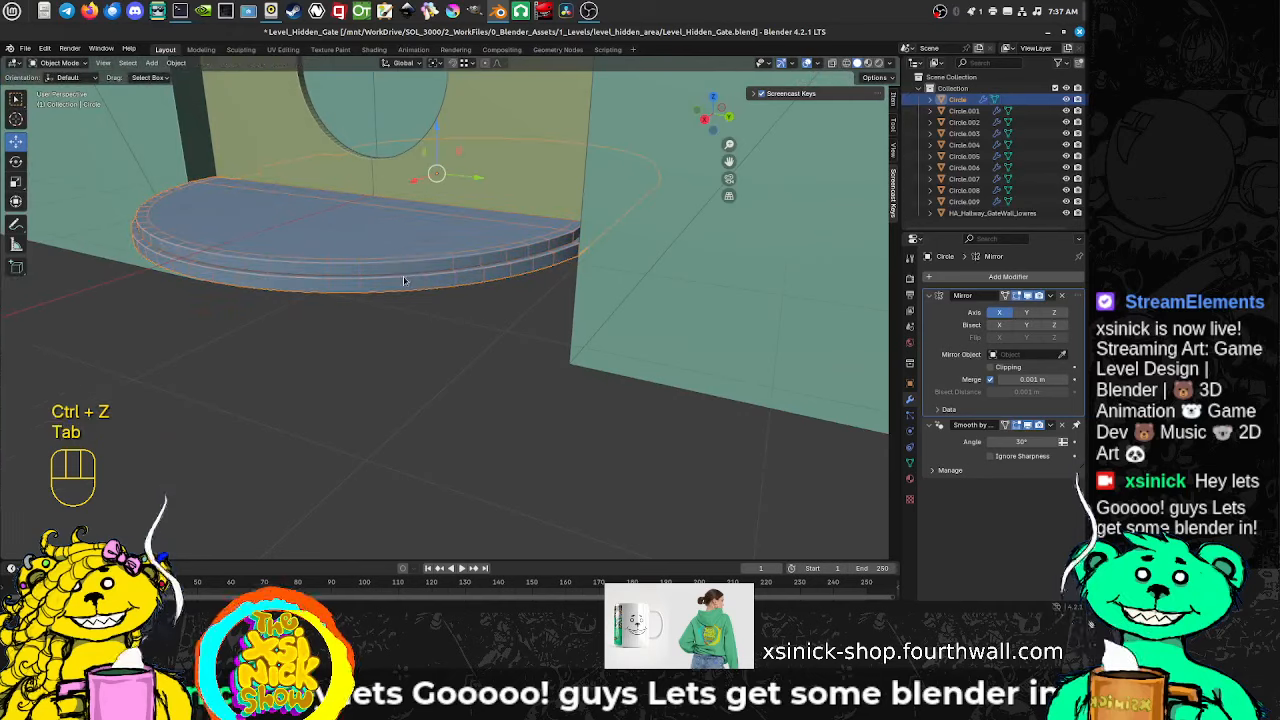
key("ctrl+a")
left_click(393, 280)
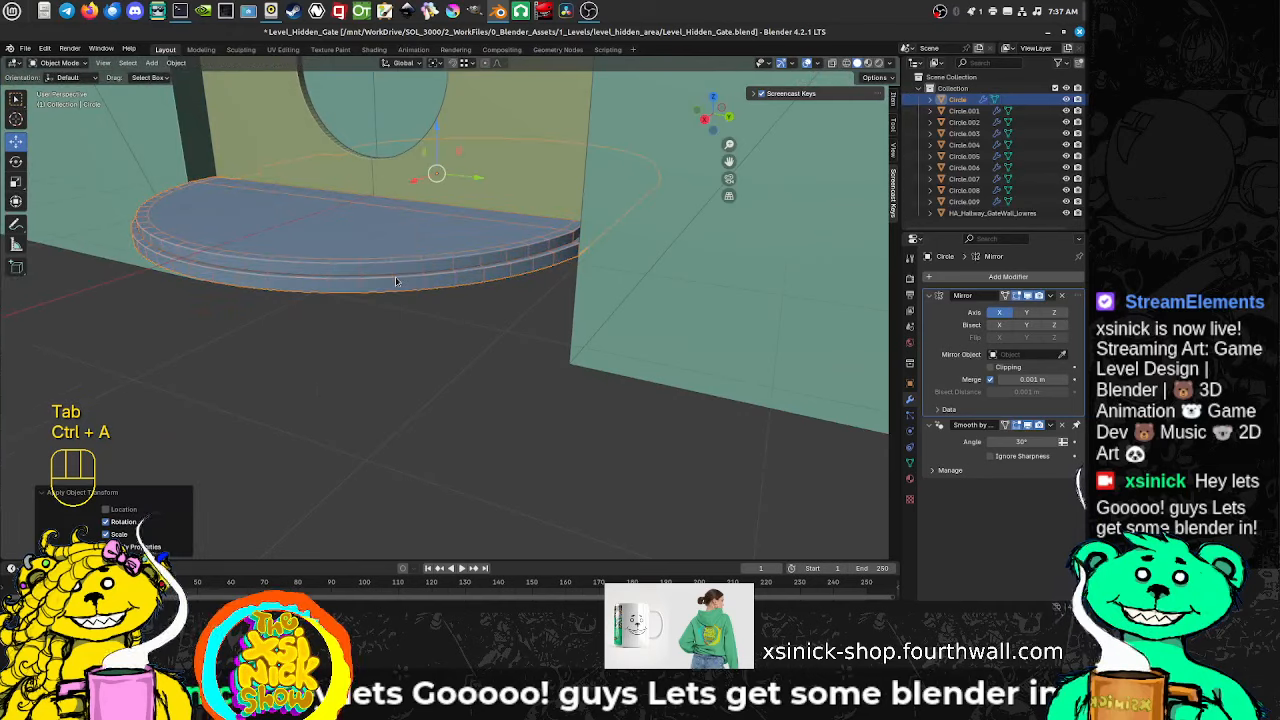
key("Tab")
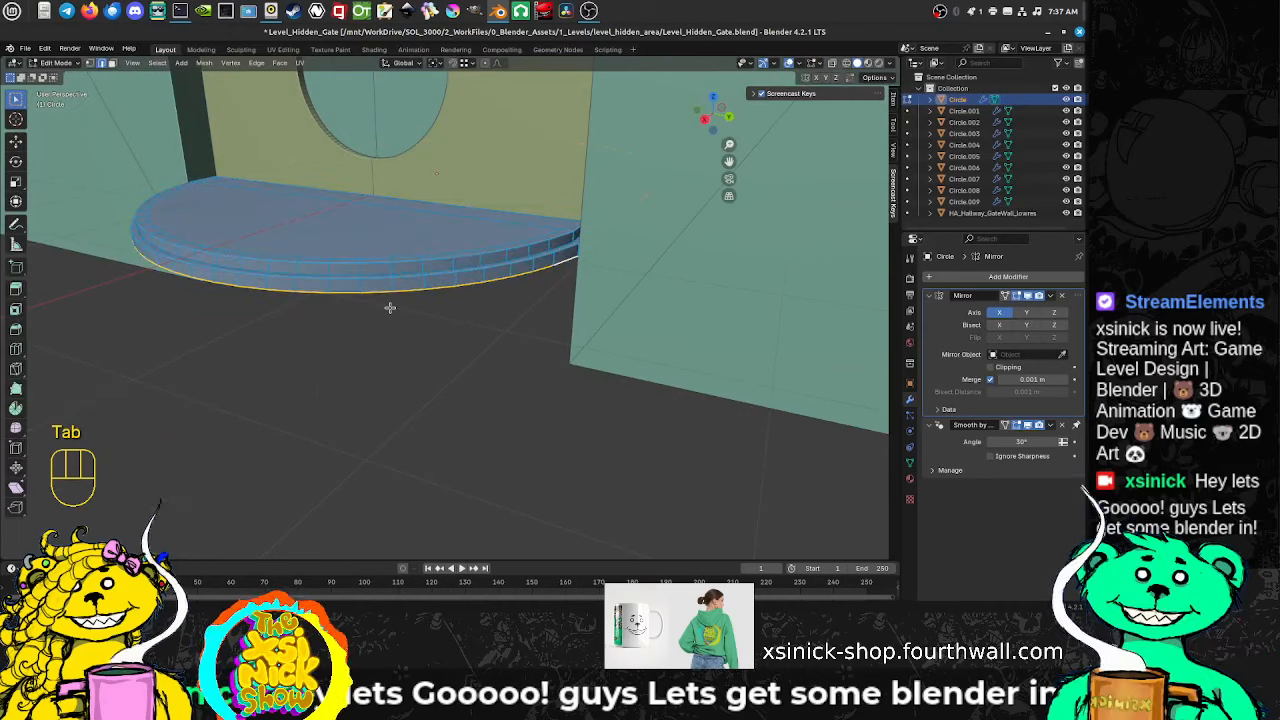
Step: Extrude the plate's lower edge loop about 0.798 m down along global Z, snapped to the wall's bottom corner
key("e")
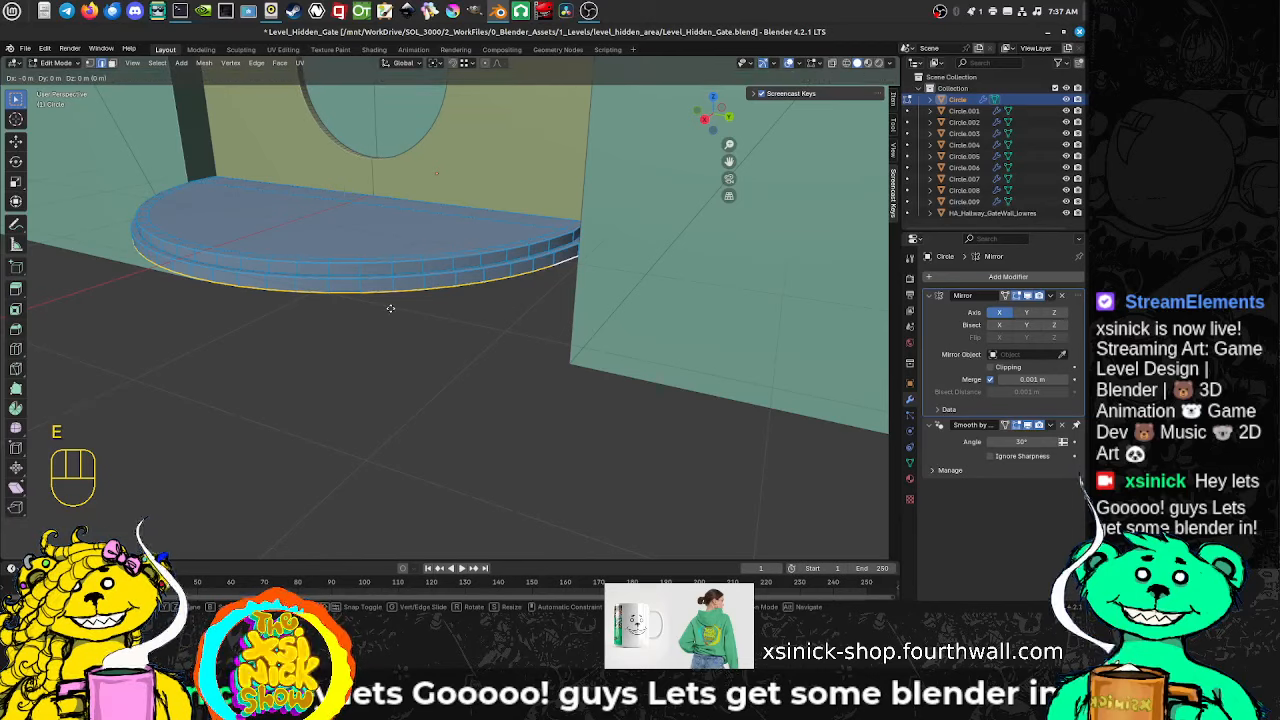
key("z")
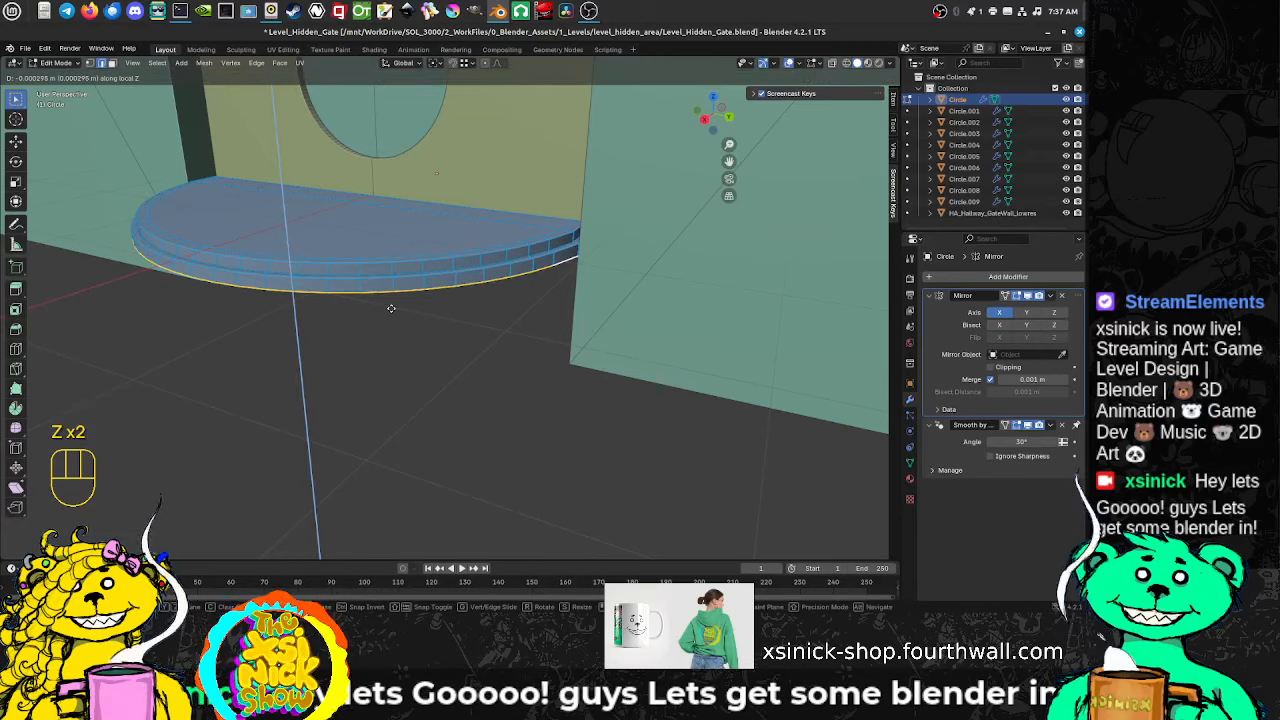
key("z")
key("z")
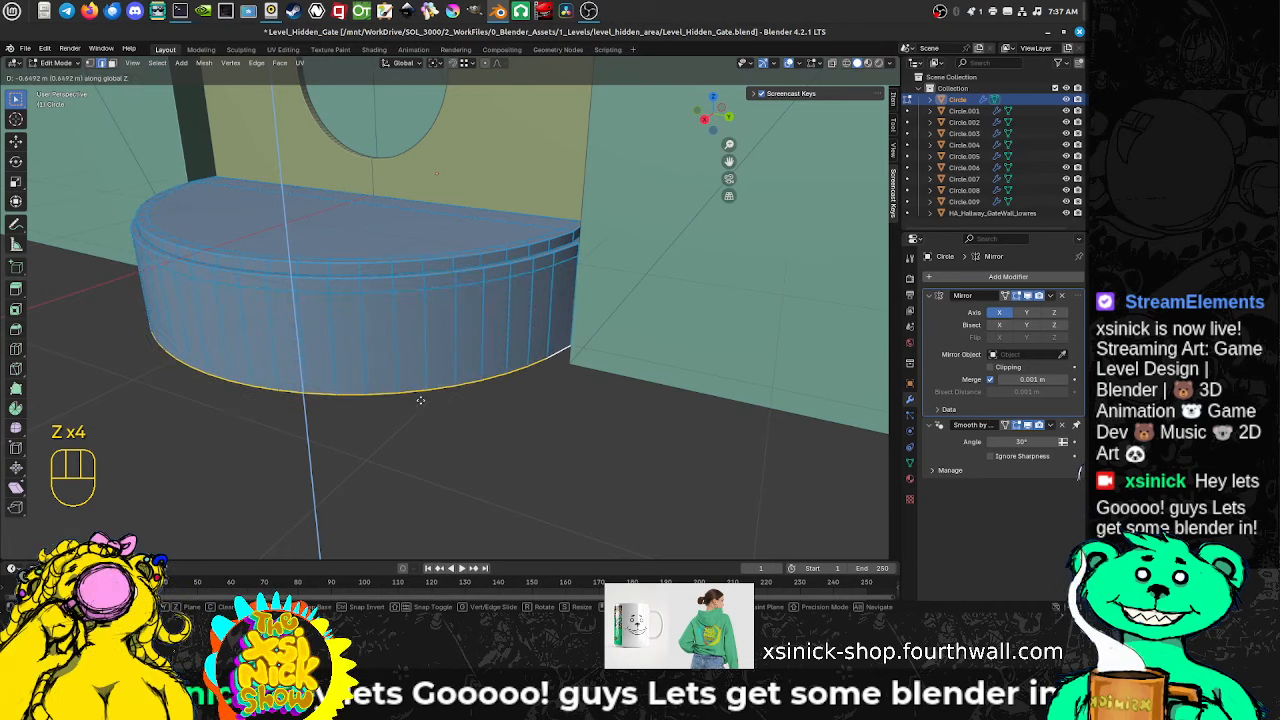
left_click(571, 371, "ctrl")
mouse_move(584, 371)
middle_mouse_down()
mouse_move(530, 356)
mouse_move(592, 364)
middle_mouse_up()
Step: Examine the extruded side wall in wireframe from the top and front, and return to solid shading
key("KP_7")
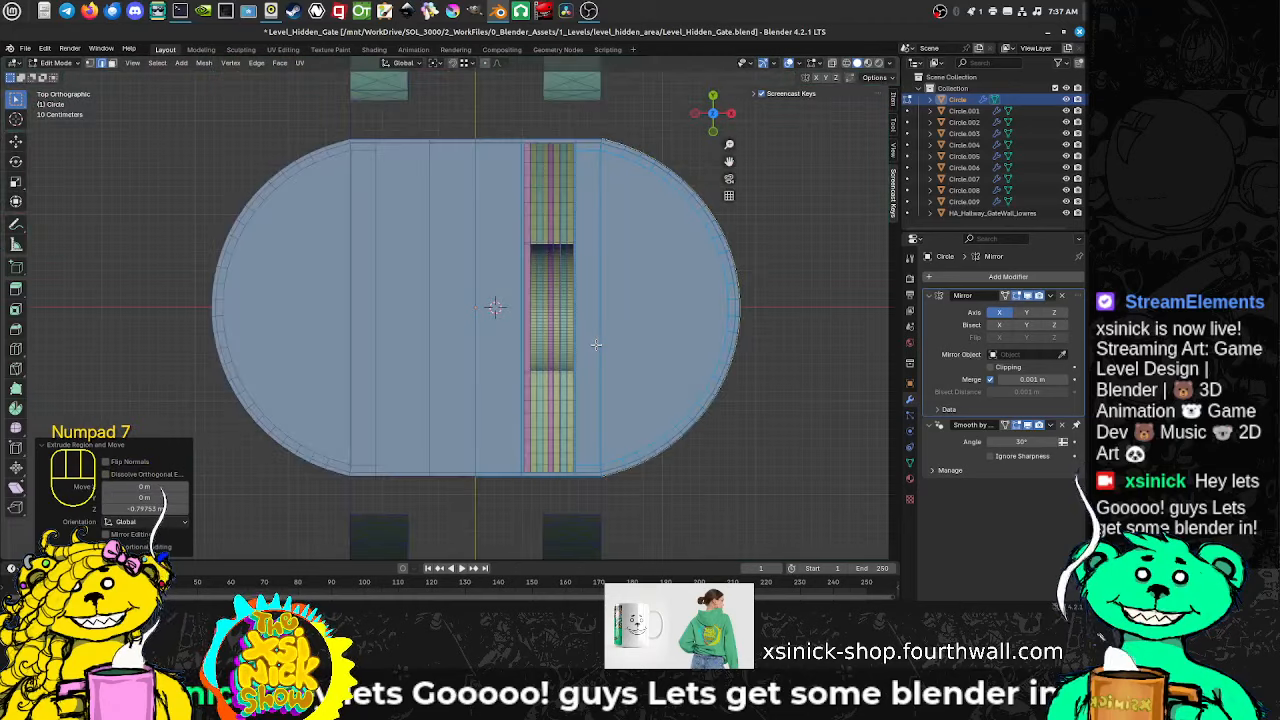
key("z")
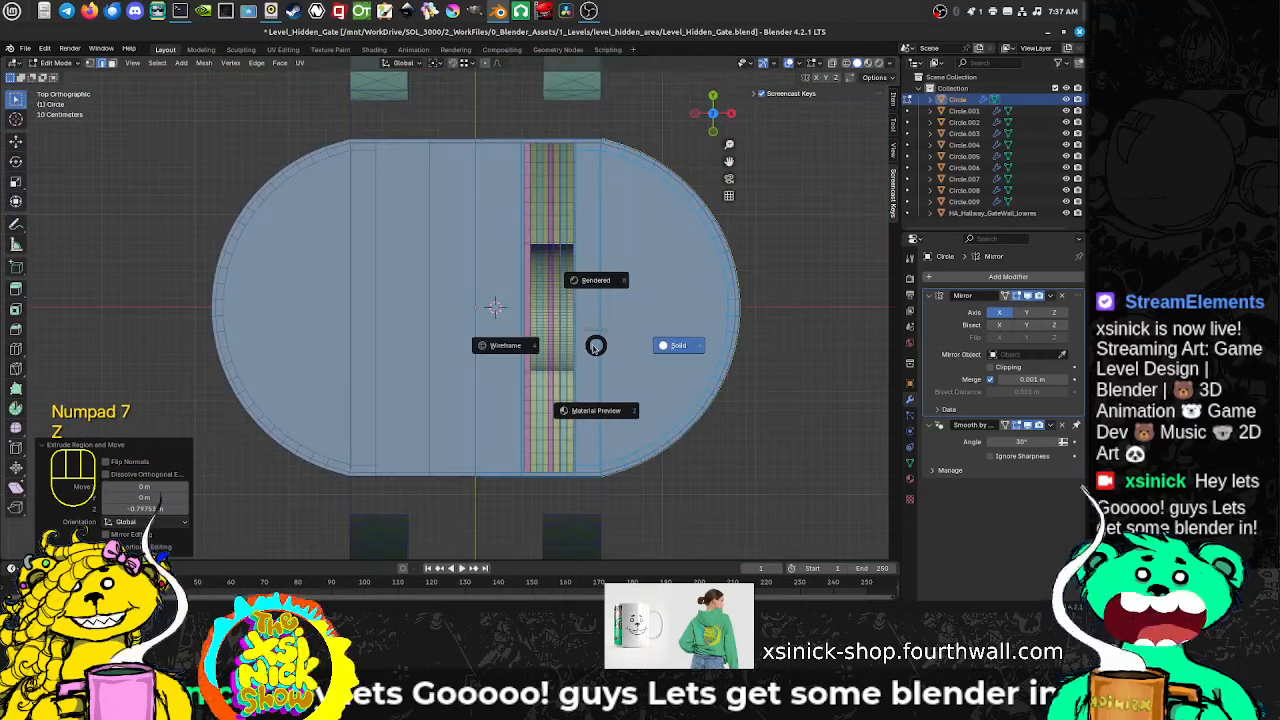
left_click(522, 348)
middle_click_drag(620, 343, 457, 326, "shift")
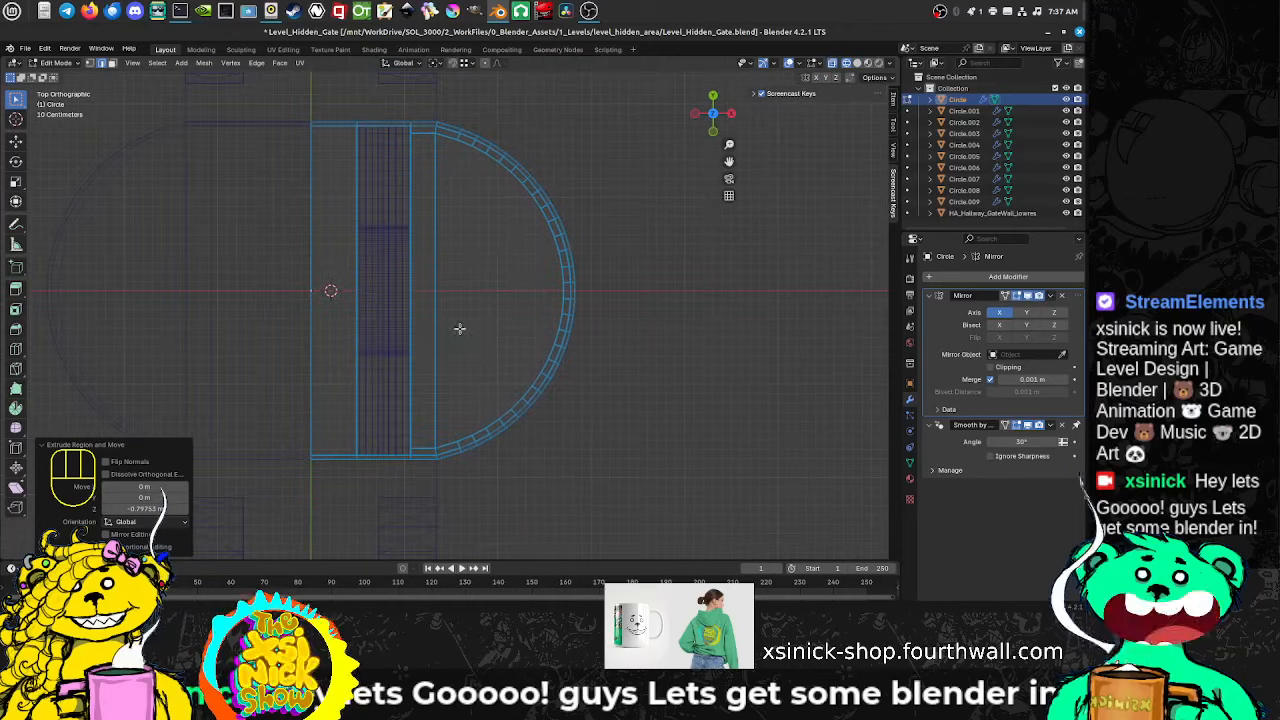
mouse_move(546, 414)
middle_mouse_down()
mouse_move(517, 317)
mouse_move(544, 310)
middle_mouse_up()
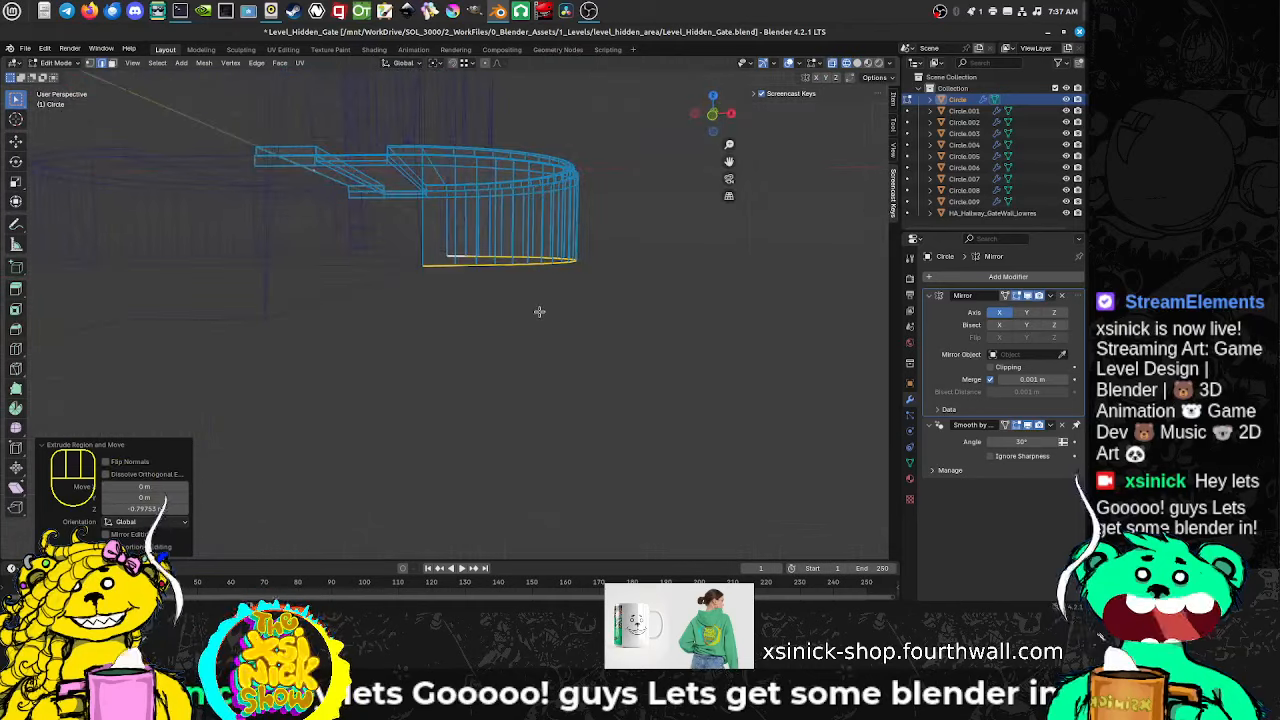
key("KP_1")
middle_click_drag(555, 255, 540, 303, "shift")
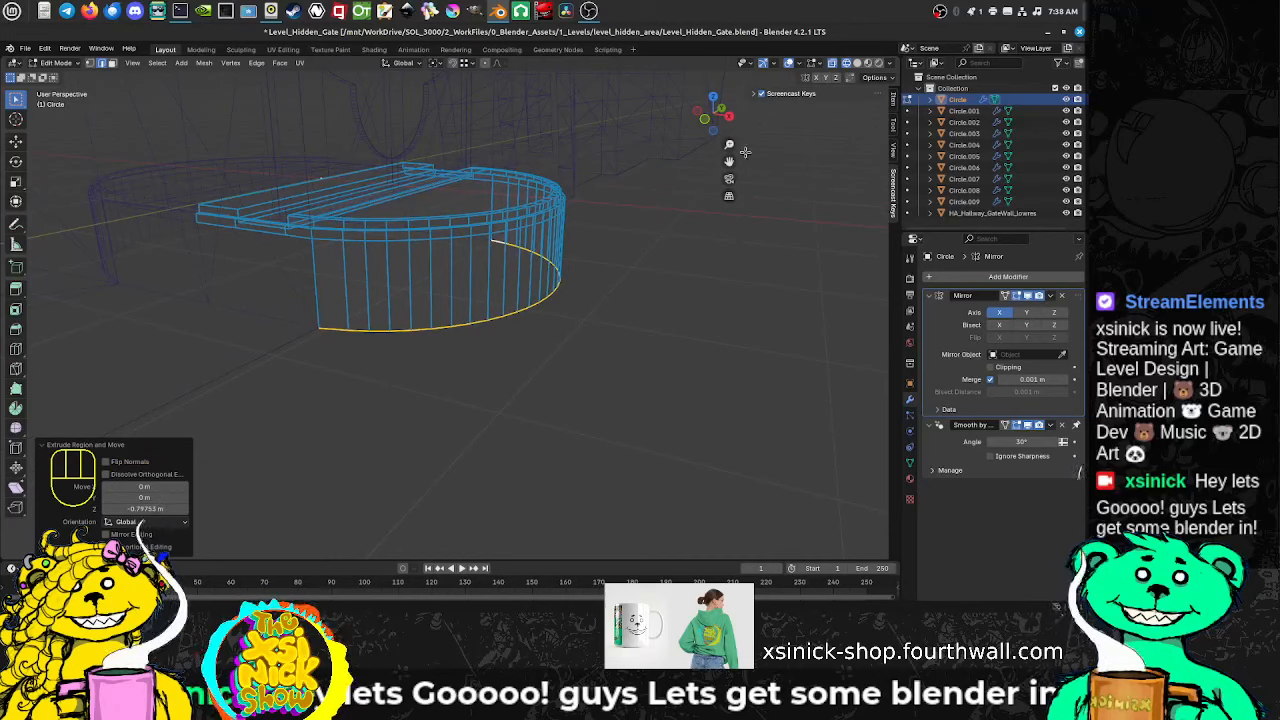
mouse_move(500, 263)
middle_mouse_down()
mouse_move(483, 329)
mouse_move(514, 291)
middle_mouse_up()
scroll(478, 315, "up", 1)
key("z")
left_click(536, 304)
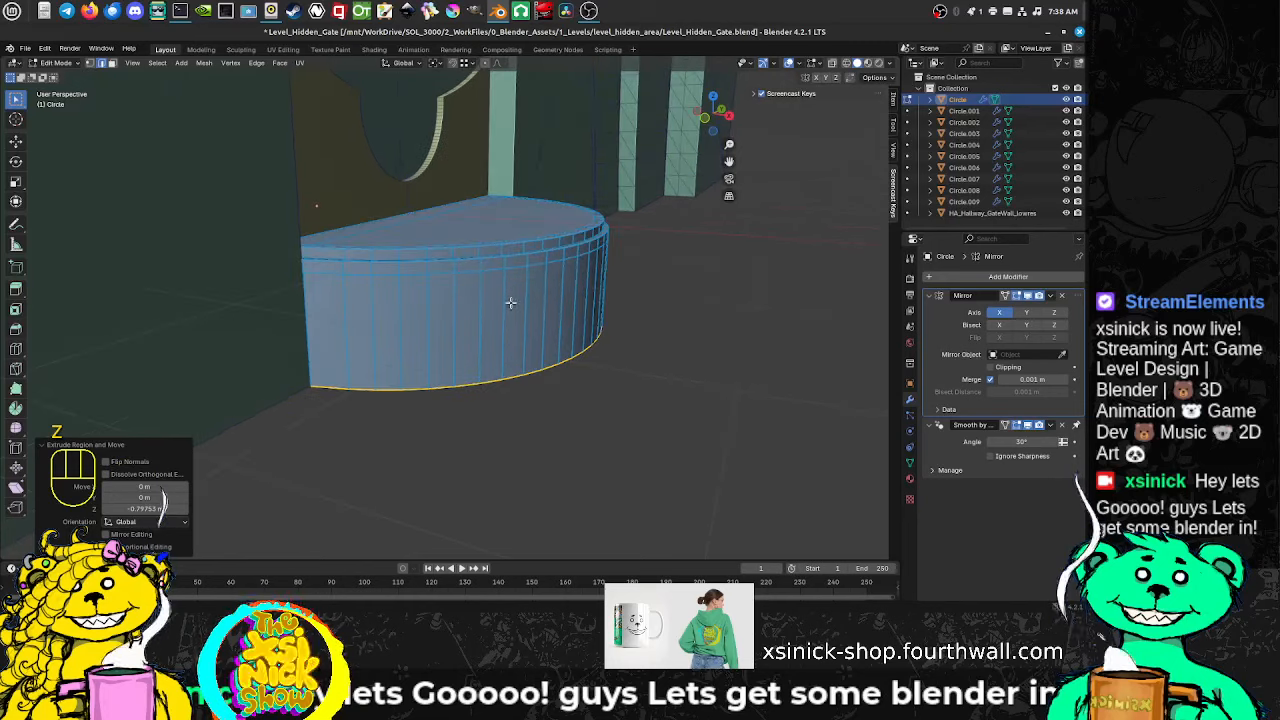
Step: Try adding nine evenly spaced horizontal loop cuts around the base's curved side wall
key("ctrl+r")
scroll(516, 299, "up", 5)
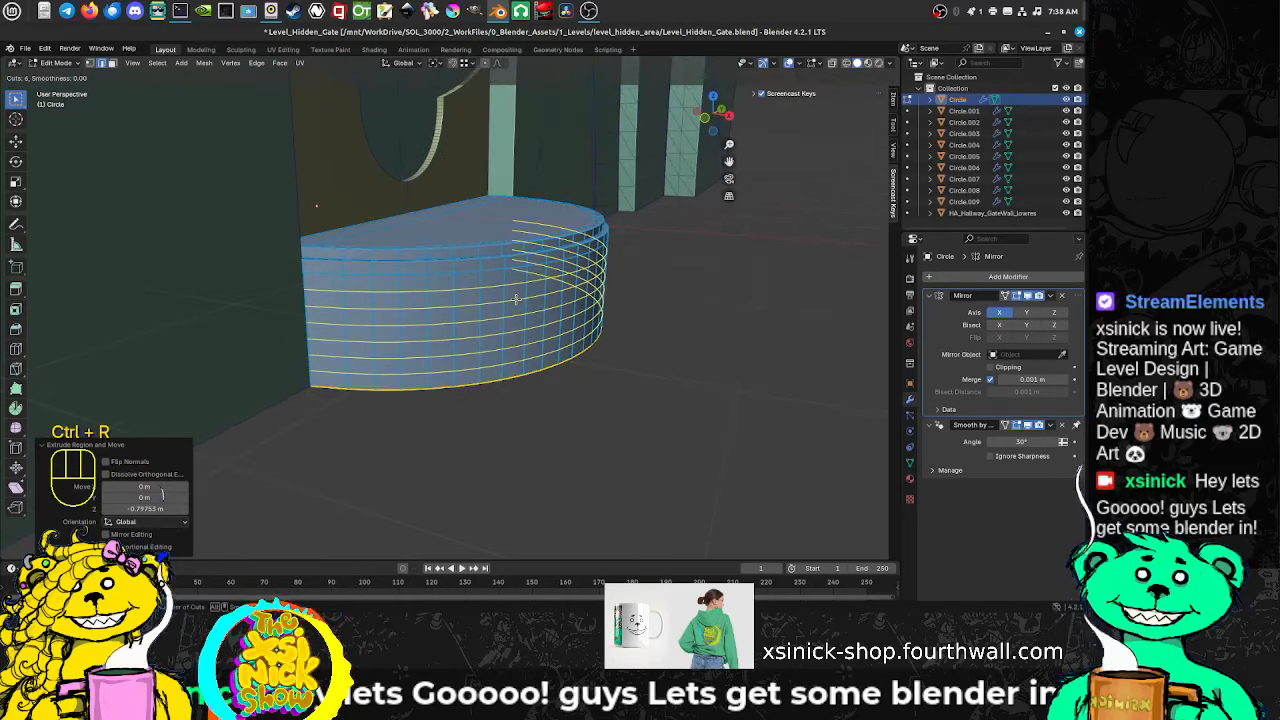
scroll(516, 299, "up", 14)
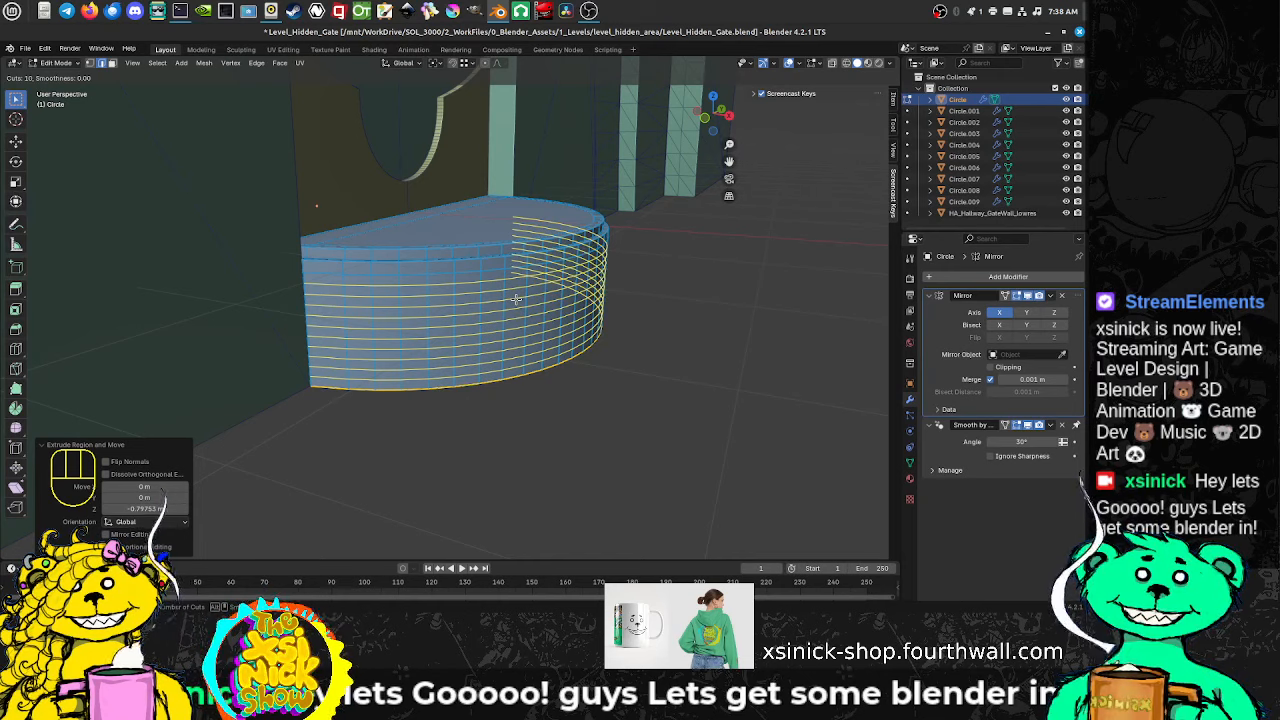
scroll(516, 299, "down", 1)
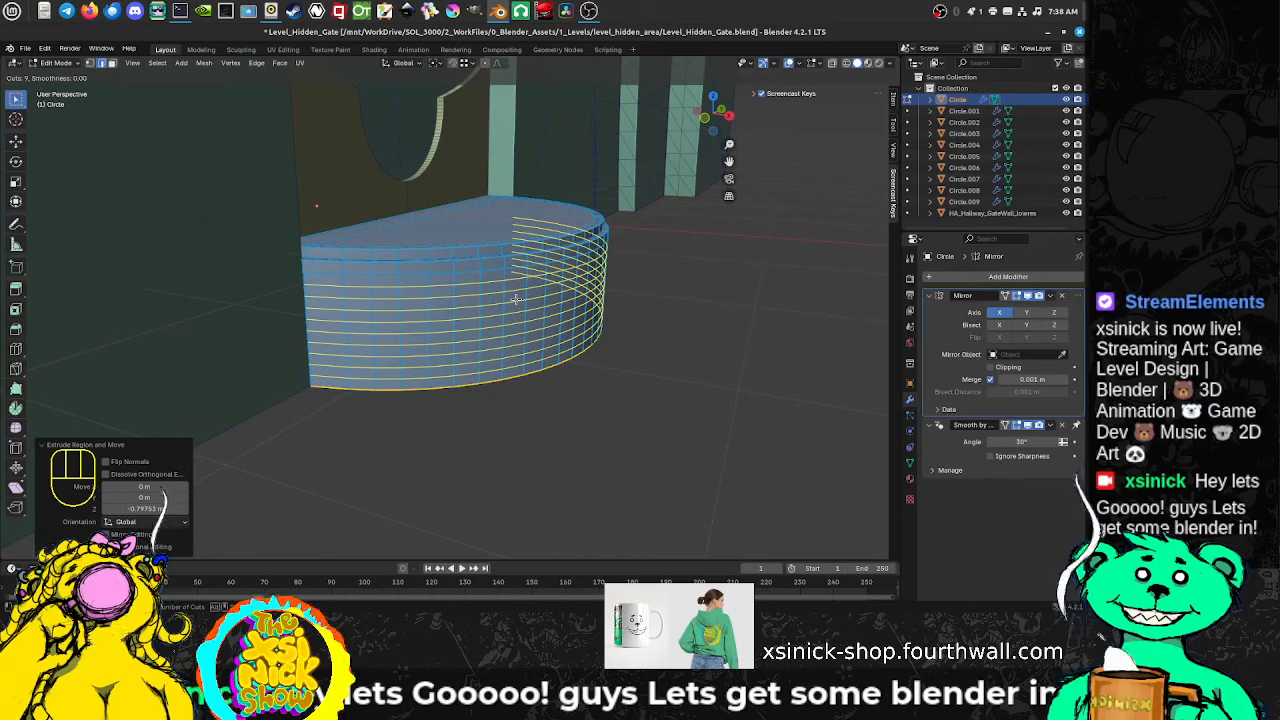
left_click(516, 299)
right_click(516, 299)
Step: Switch to face selection and select a single face near the upper end of the side wall beside the gate wall
middle_click_drag(561, 296, 486, 296)
key("ctrl+Tab")
left_click(479, 299)
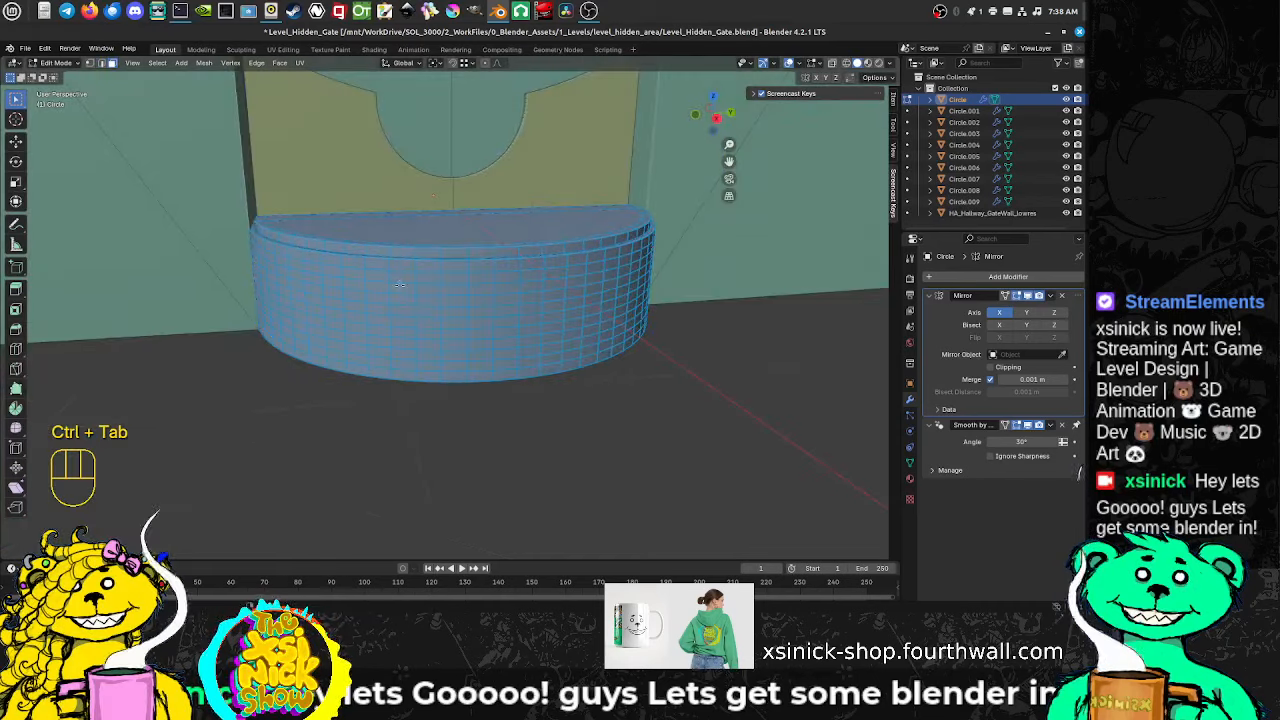
middle_click_drag(295, 270, 374, 286)
mouse_move(663, 306)
middle_mouse_down()
mouse_move(556, 304)
mouse_move(650, 301)
middle_mouse_up()
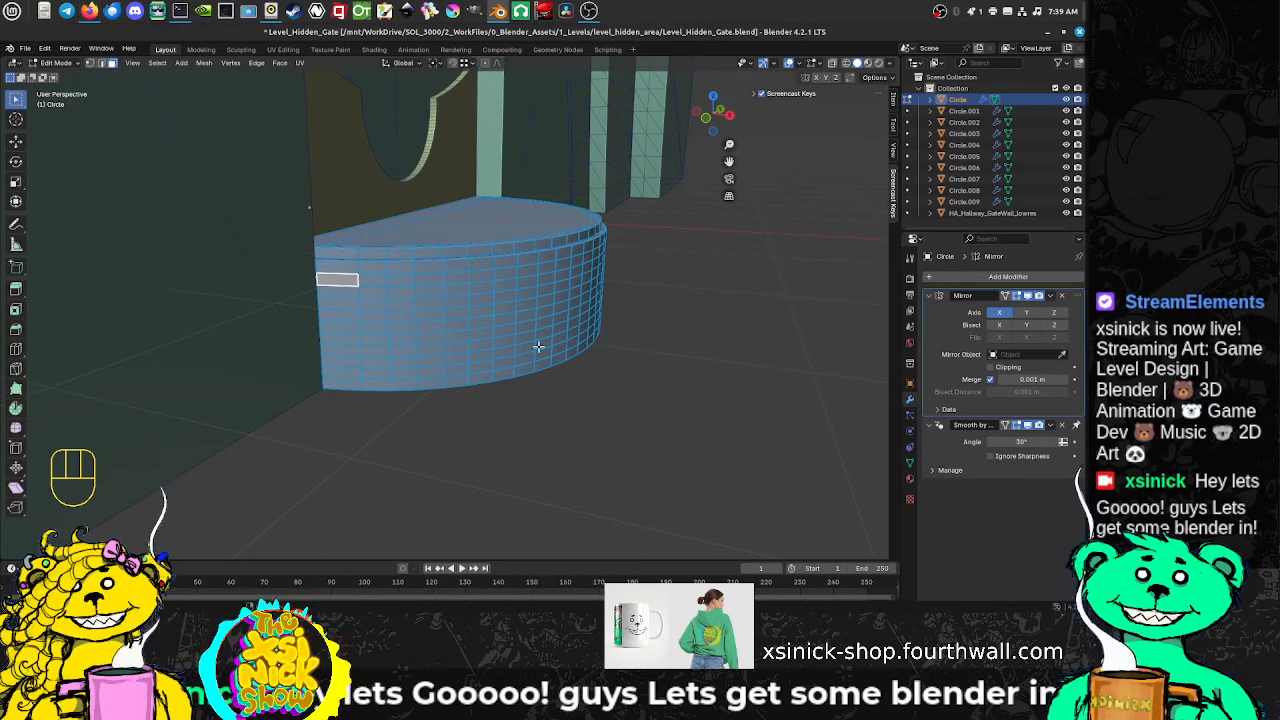
Step: Undo the face selection and loop cuts back to the plain extruded side wall
key("ctrl+z")
key("ctrl+z")
key("ctrl+z")
key("ctrl+z")
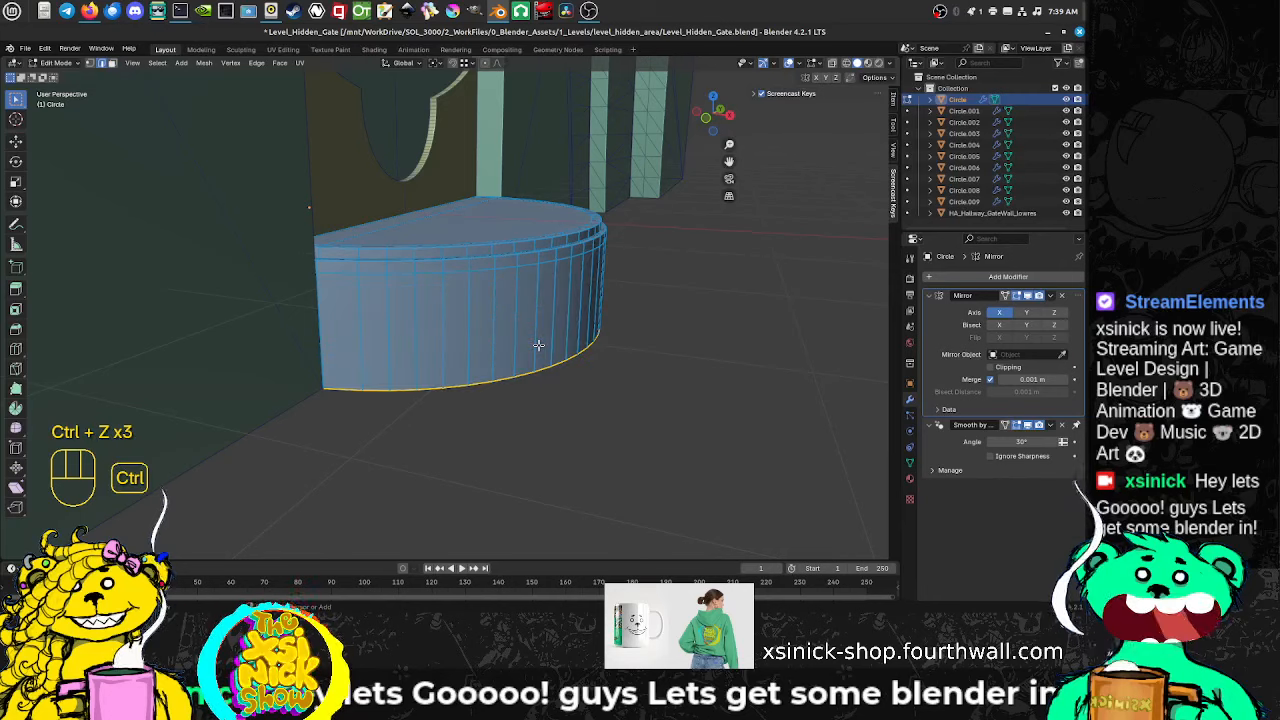
left_click(49, 50)
left_click(71, 72)
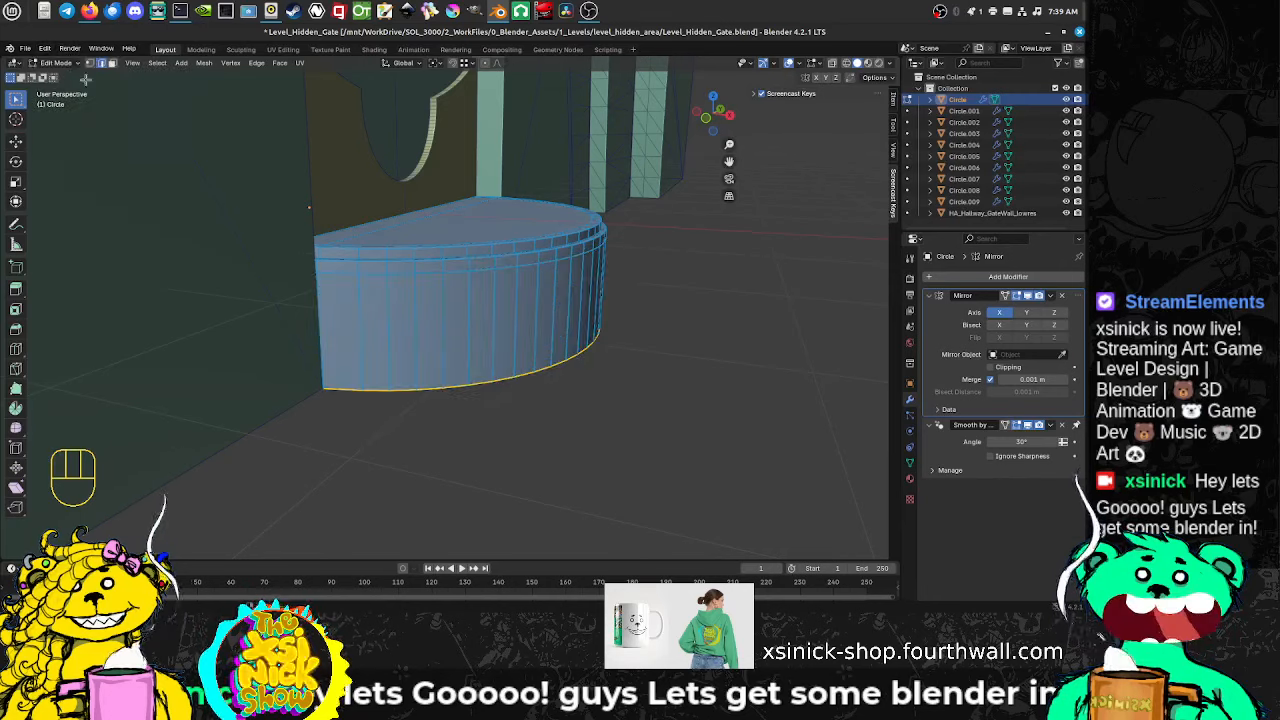
Step: Reset the 3D cursor to the world origin in Object Mode and save the file
middle_click_drag(696, 338, 512, 343, "shift")
key("Tab")
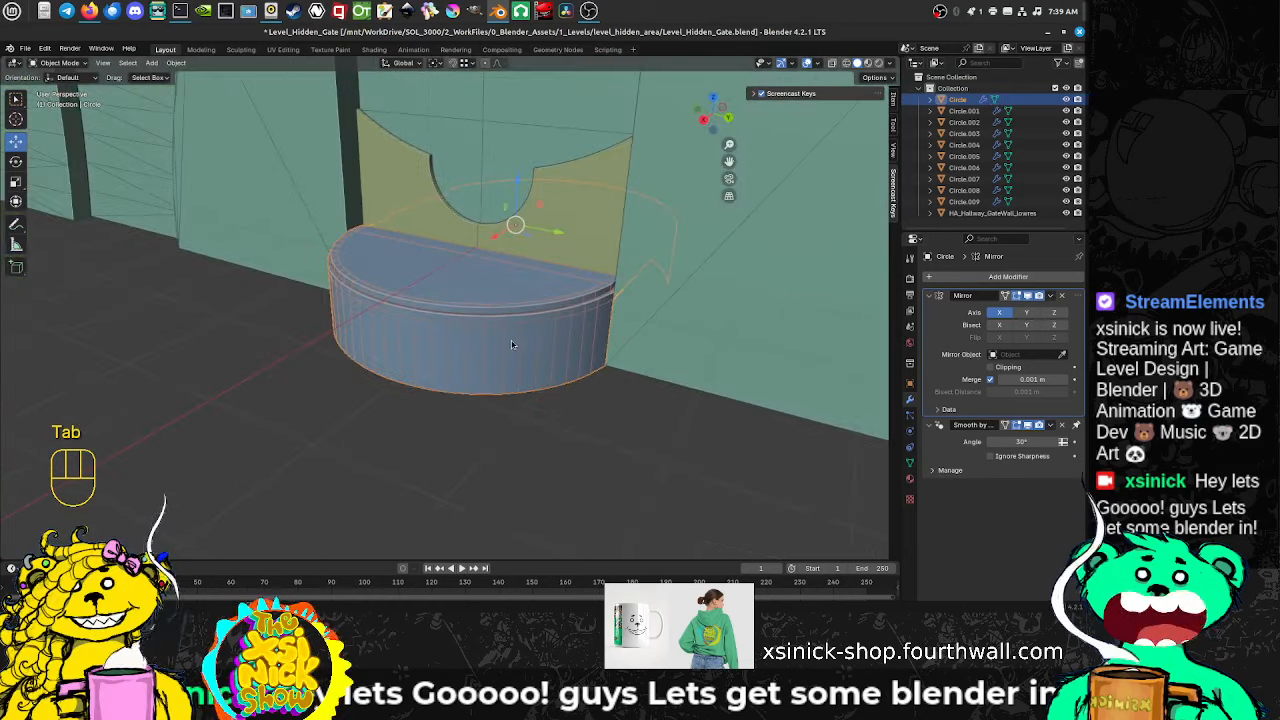
key("shift+c")
scroll(420, 443, "up", 5)
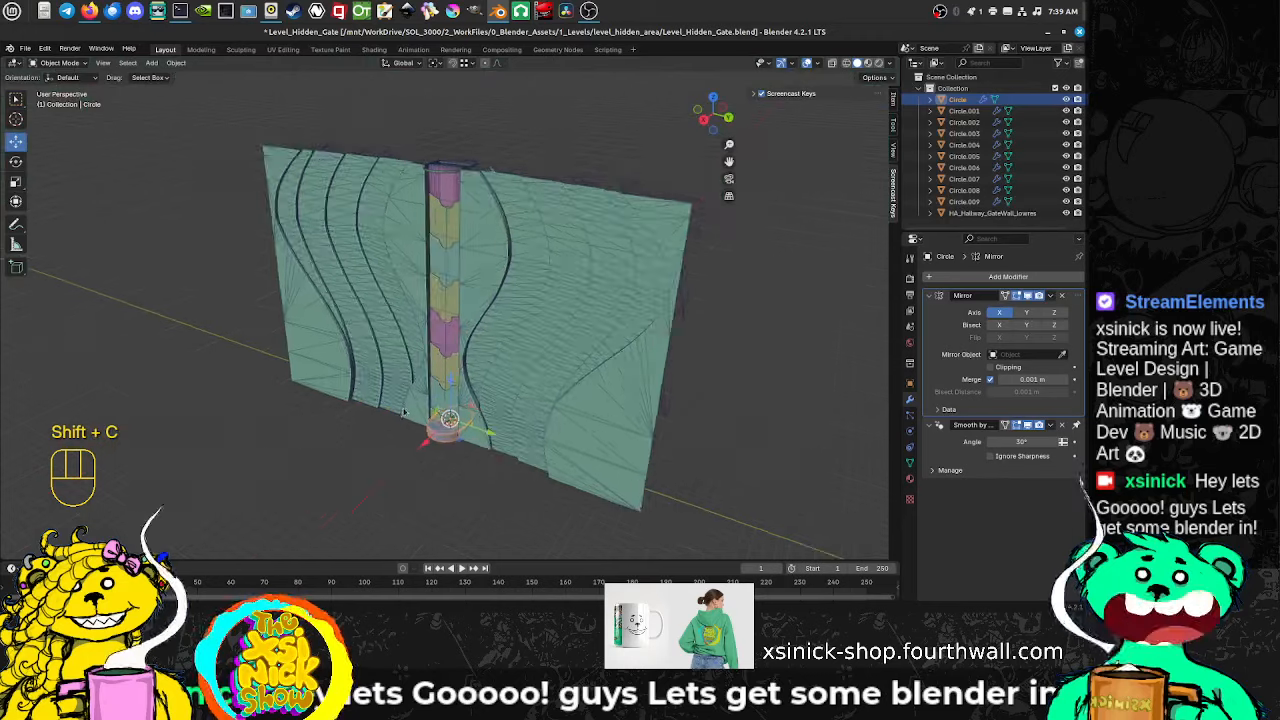
middle_click_drag(419, 443, 396, 347, "shift")
scroll(424, 406, "up", 5)
key("ctrl+s")
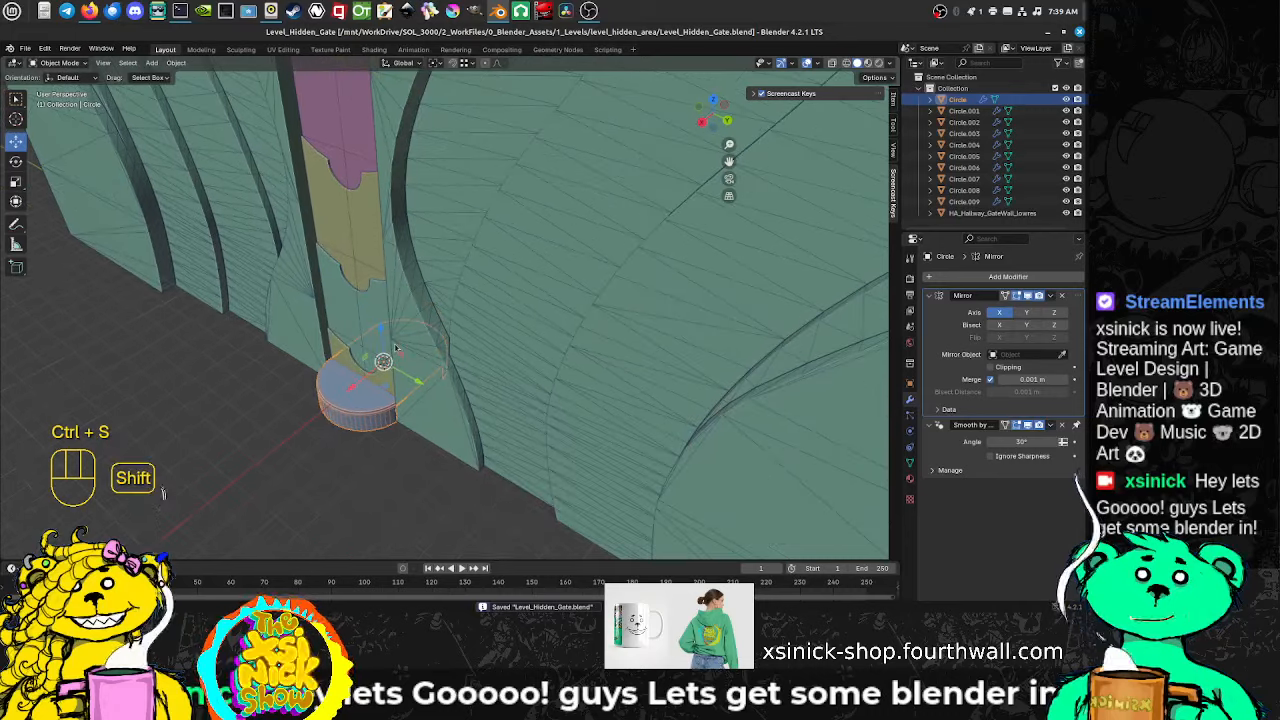
Step: Add a 2 m cube at the world origin and move it along X to stand in front of the base
key("shift+a")
mouse_move(398, 357)
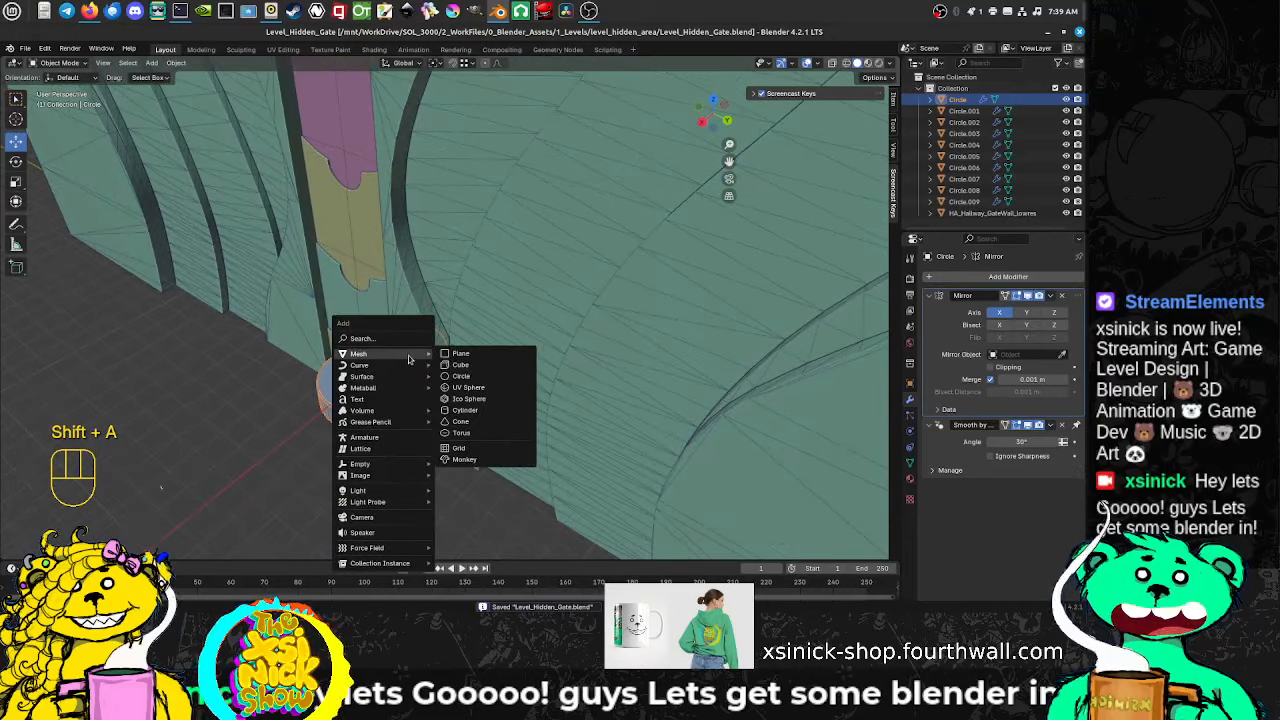
left_click(466, 368)
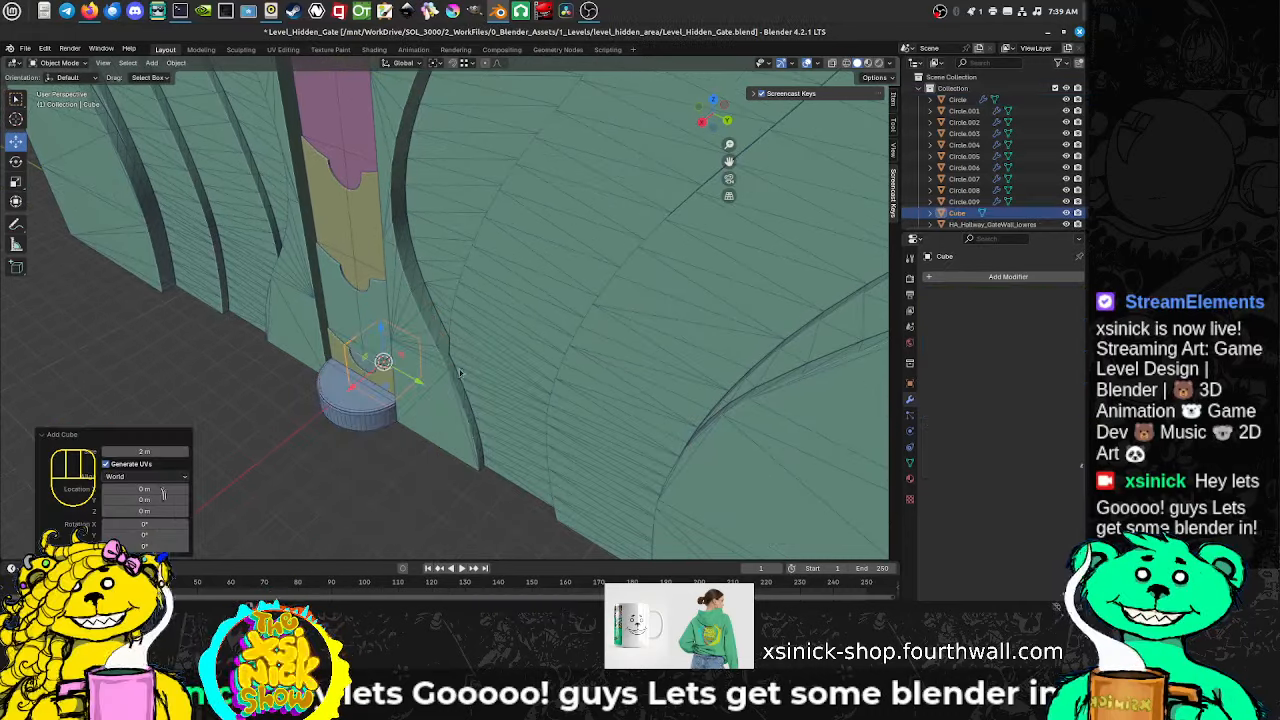
left_click_drag(353, 389, 231, 483)
middle_click_drag(337, 452, 439, 322, "shift")
scroll(430, 335, "up", 5)
Step: Enter Edit Mode on the cube and raise its whole mesh 1 m along Z
key("Tab")
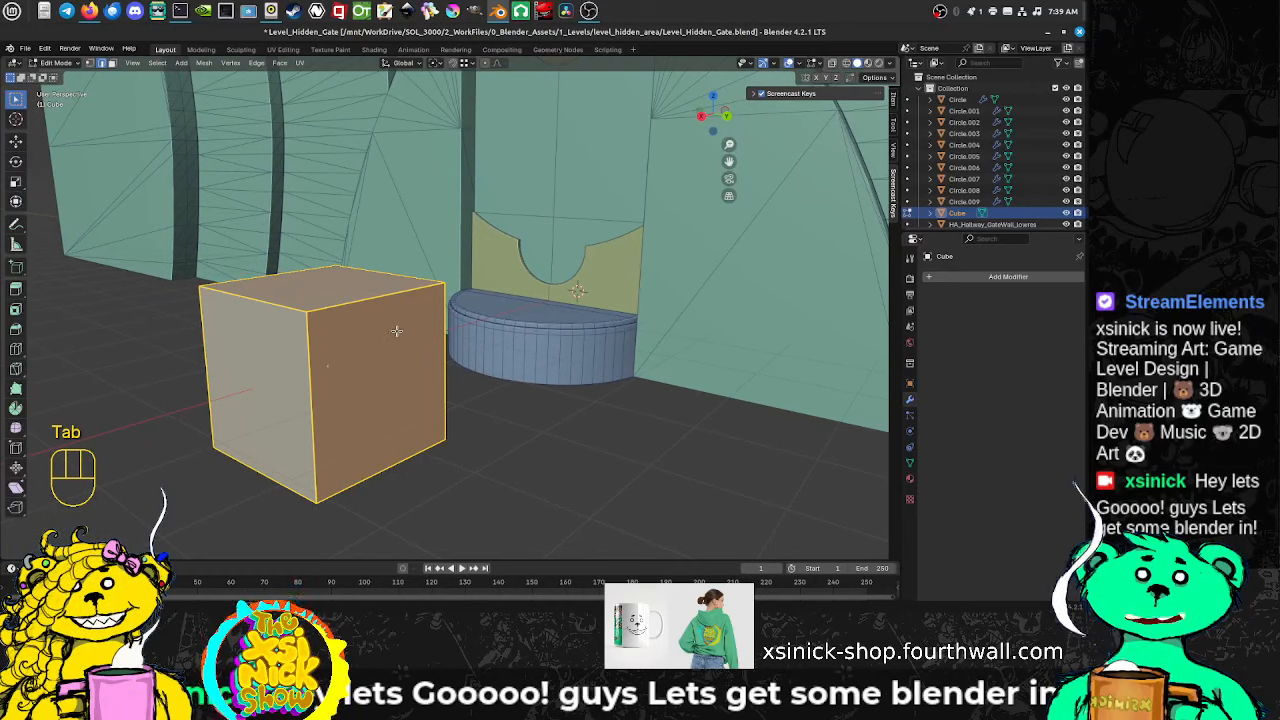
key("g")
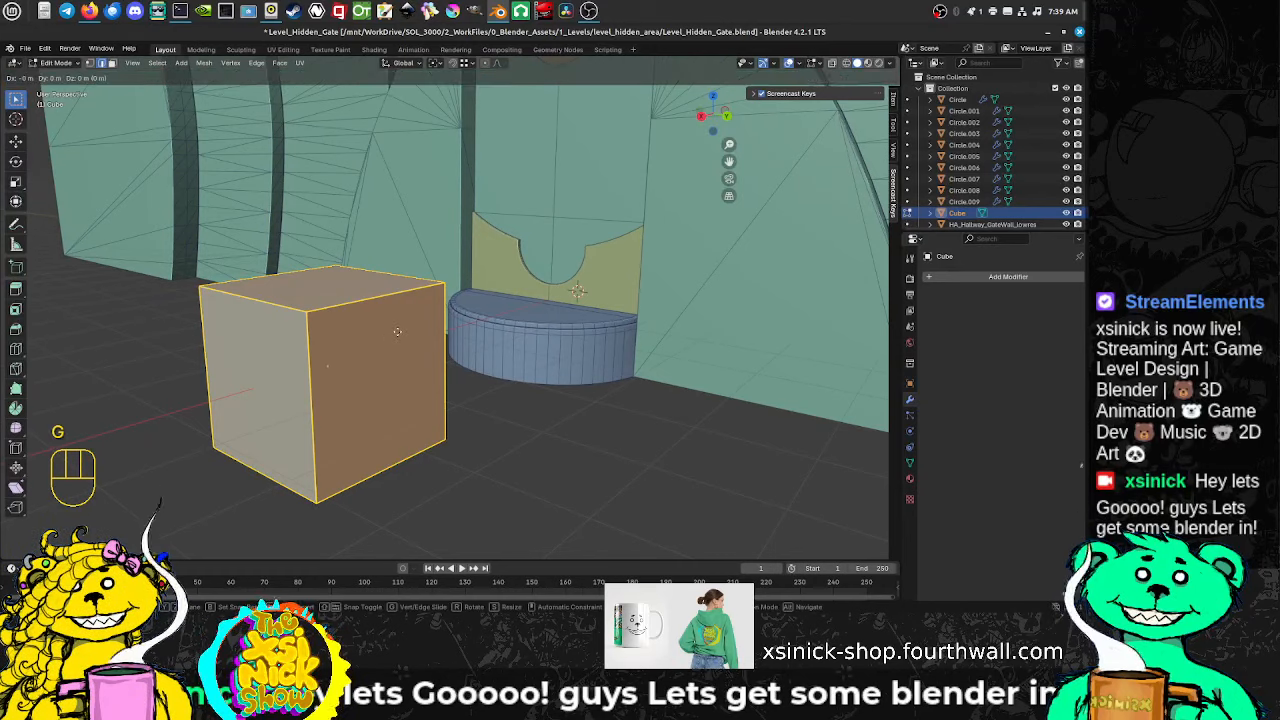
key("z")
key("KP_1")
key("Tab")
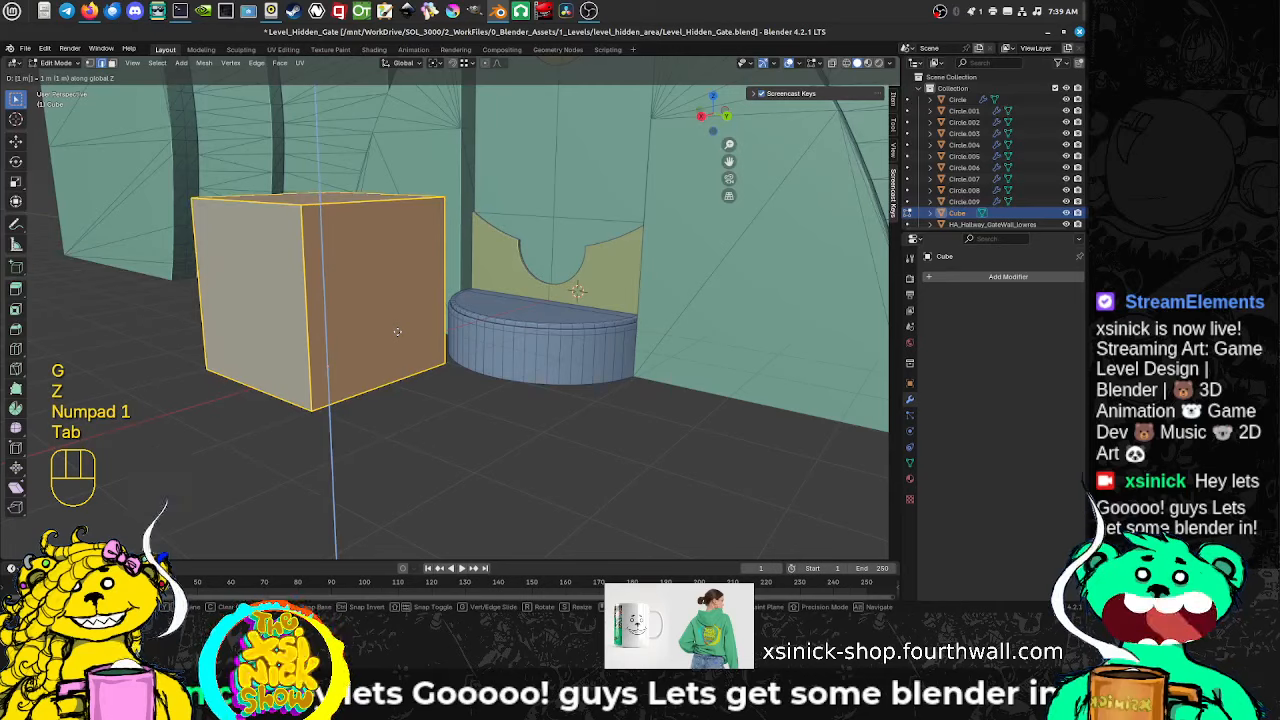
key("Return")
Step: In edge selection, move the cube's upper edge farthest from the gate about -1.77 m along X to form a steep ramp
middle_click_drag(343, 277, 255, 230)
key("ctrl+Tab")
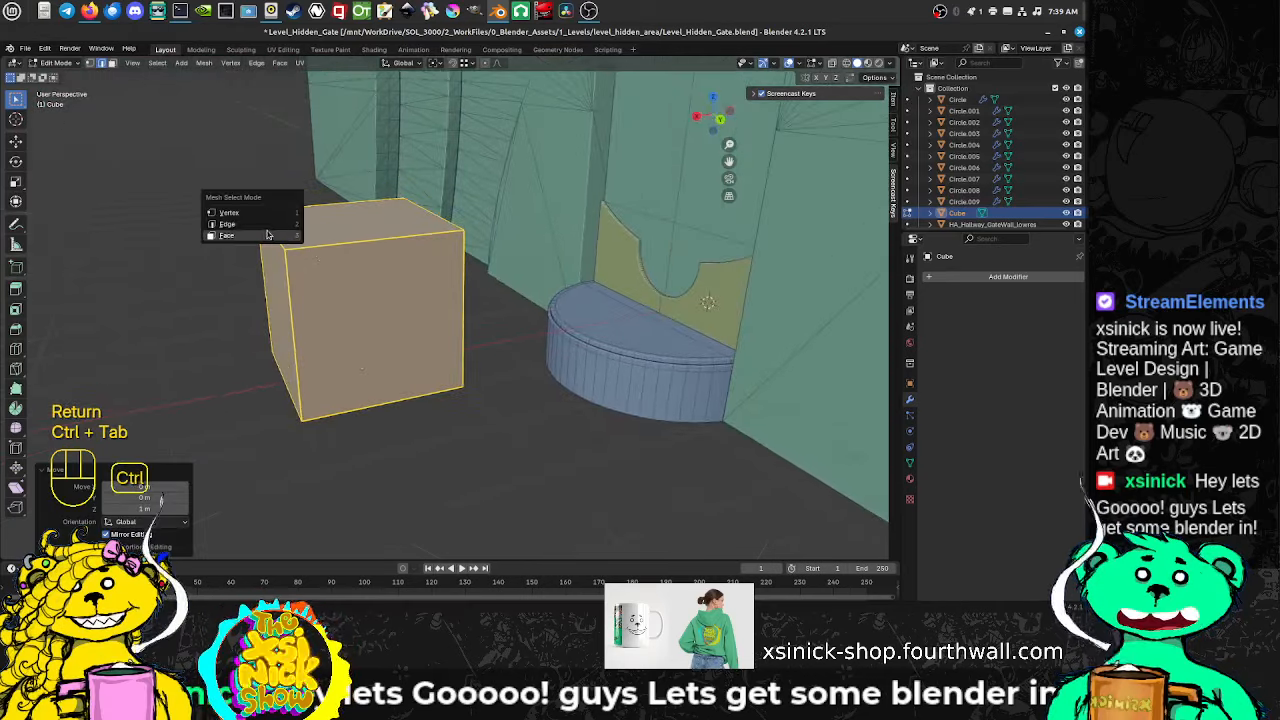
left_click(252, 228)
left_click(271, 235)
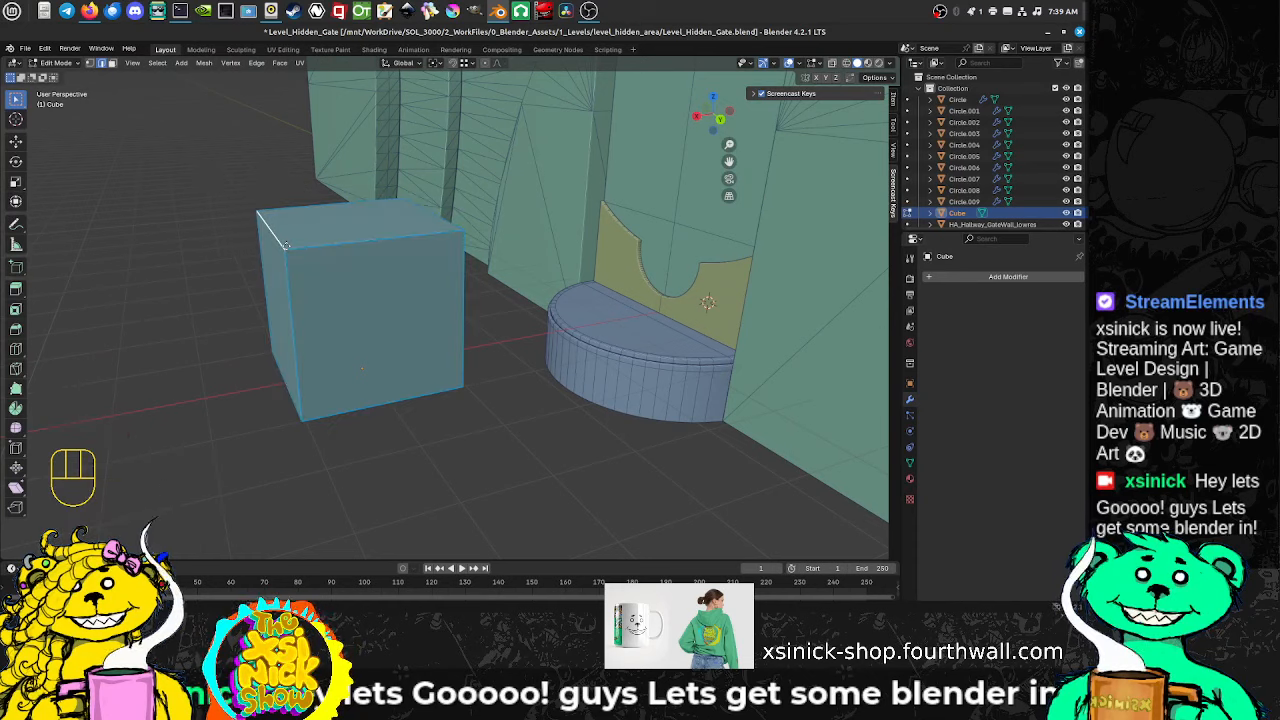
key("g")
key("z")
key("x")
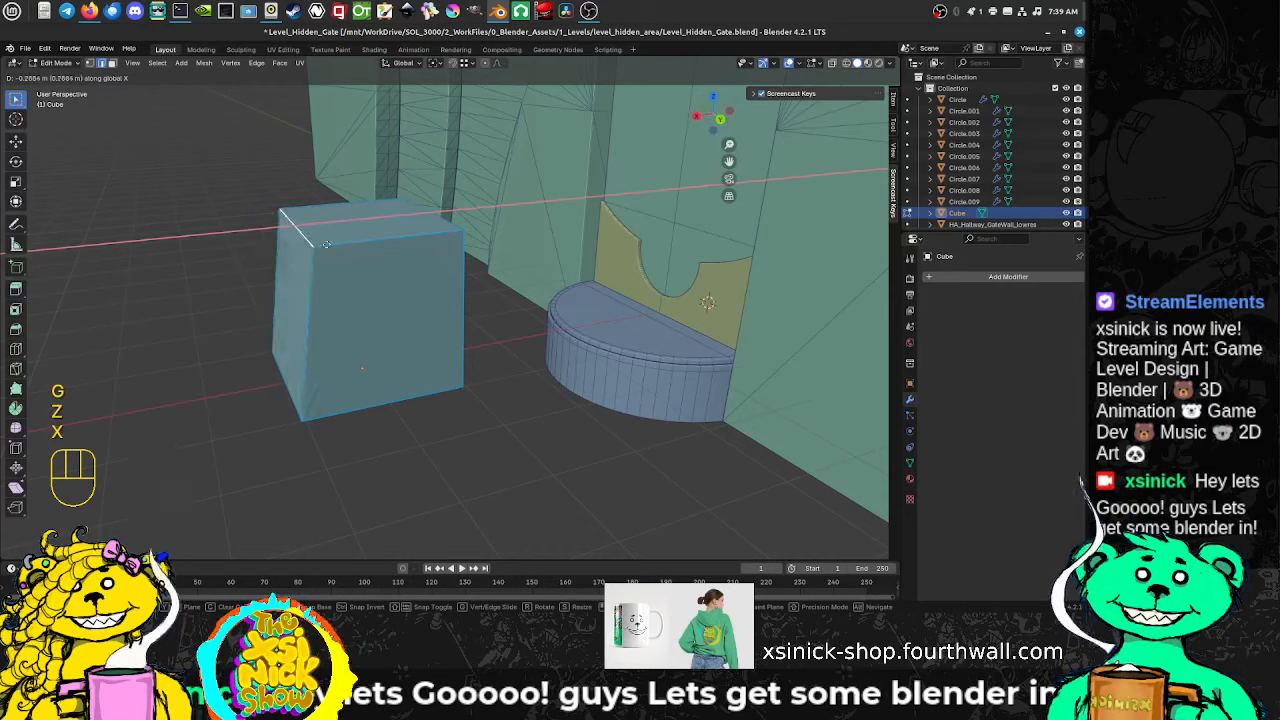
left_click(430, 233)
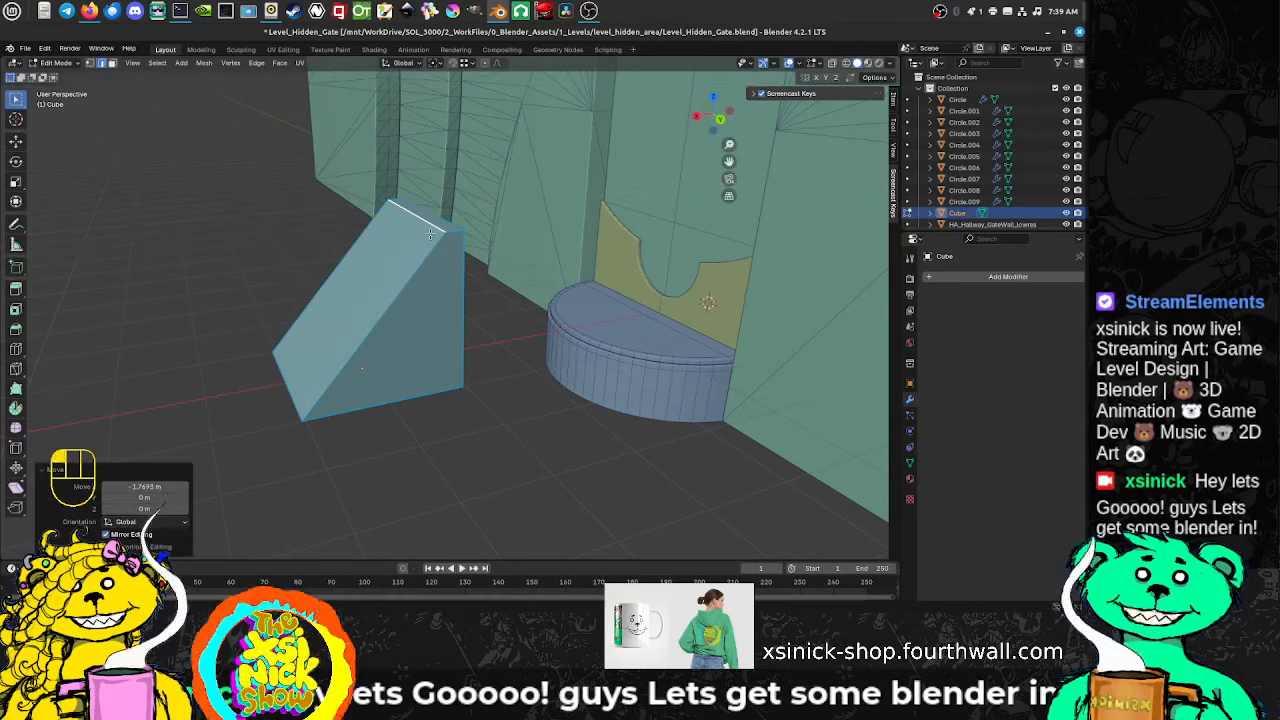
Step: Select the two long sloping edges of the ramp and subdivide them
left_click(395, 299)
left_click(334, 265, "shift")
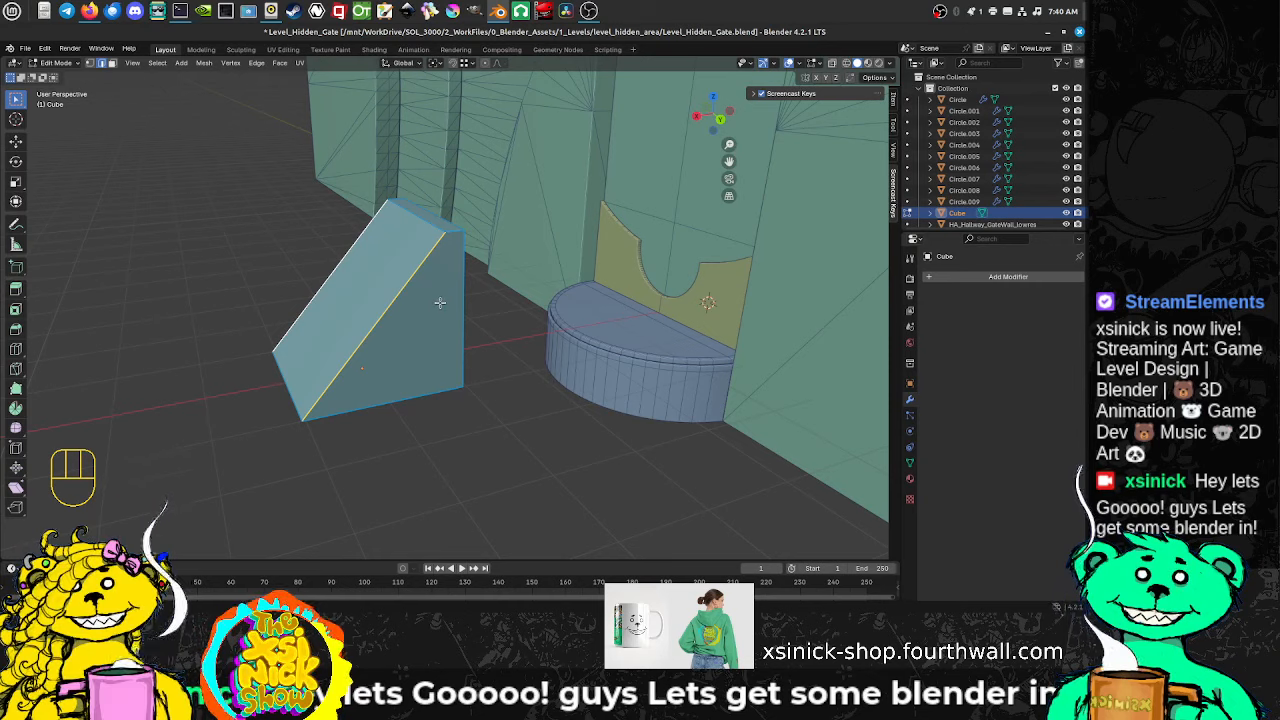
key("ctrl+e")
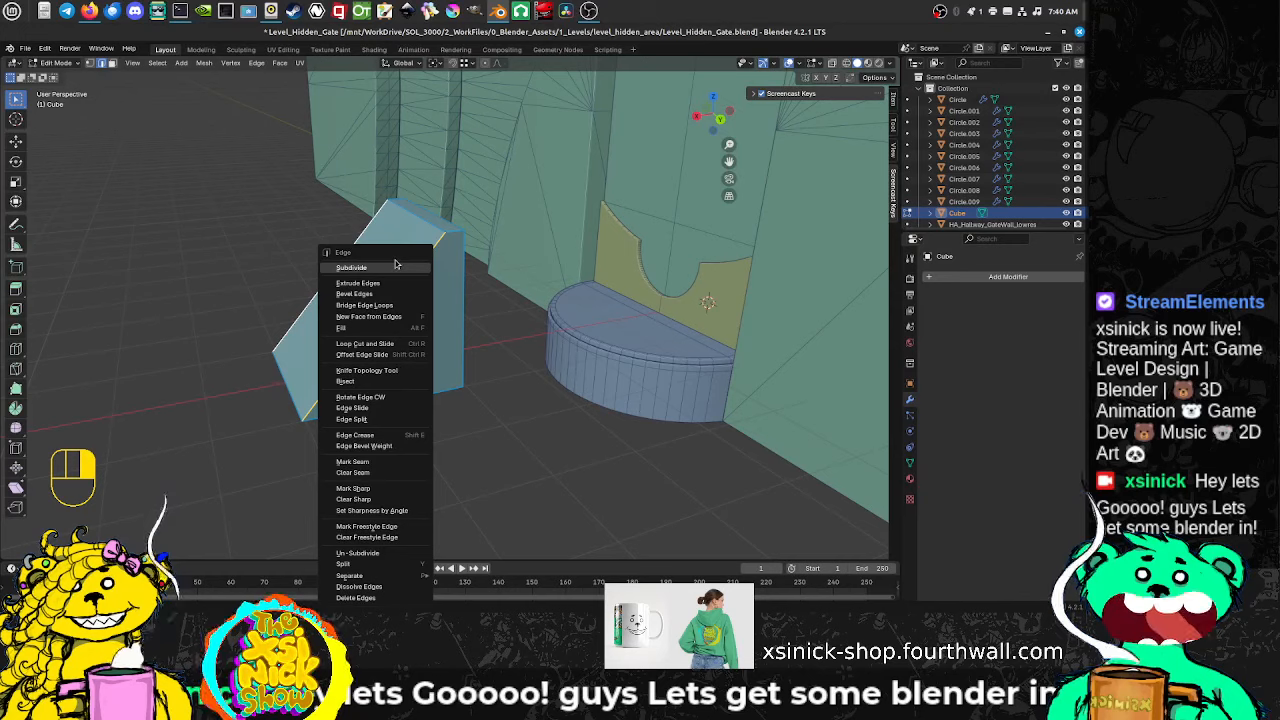
left_click(388, 268)
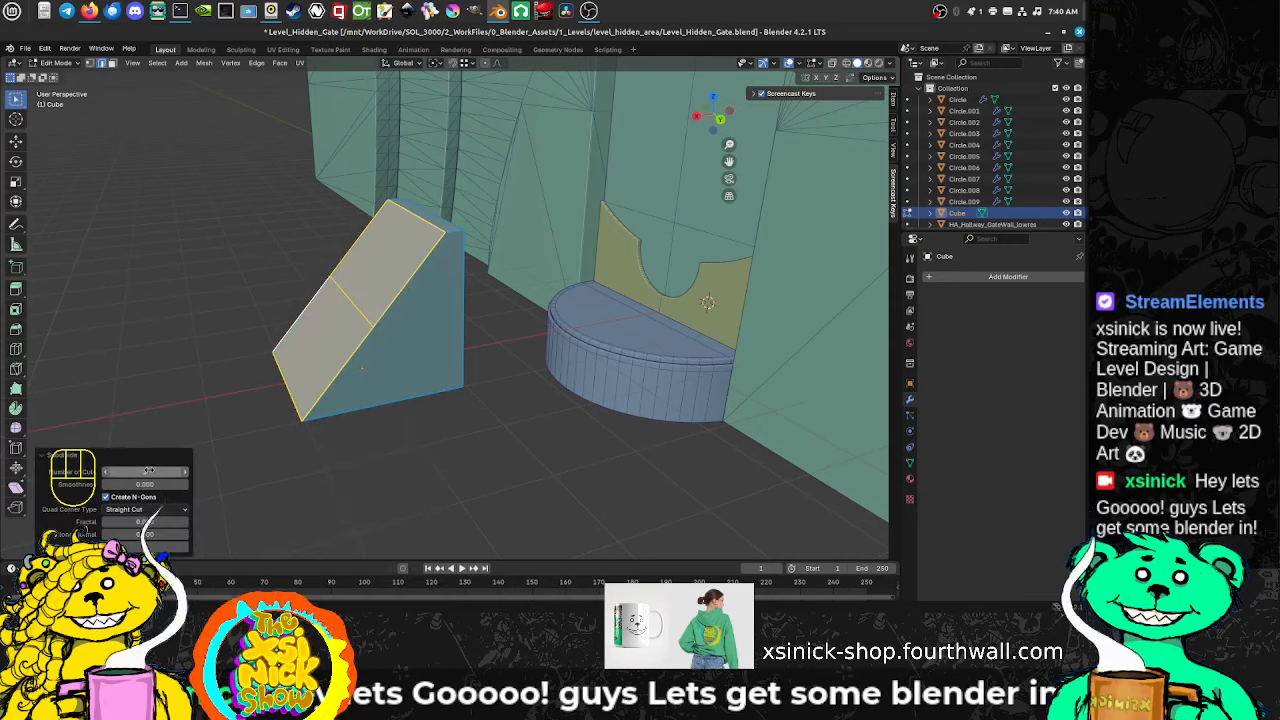
left_click(191, 400)
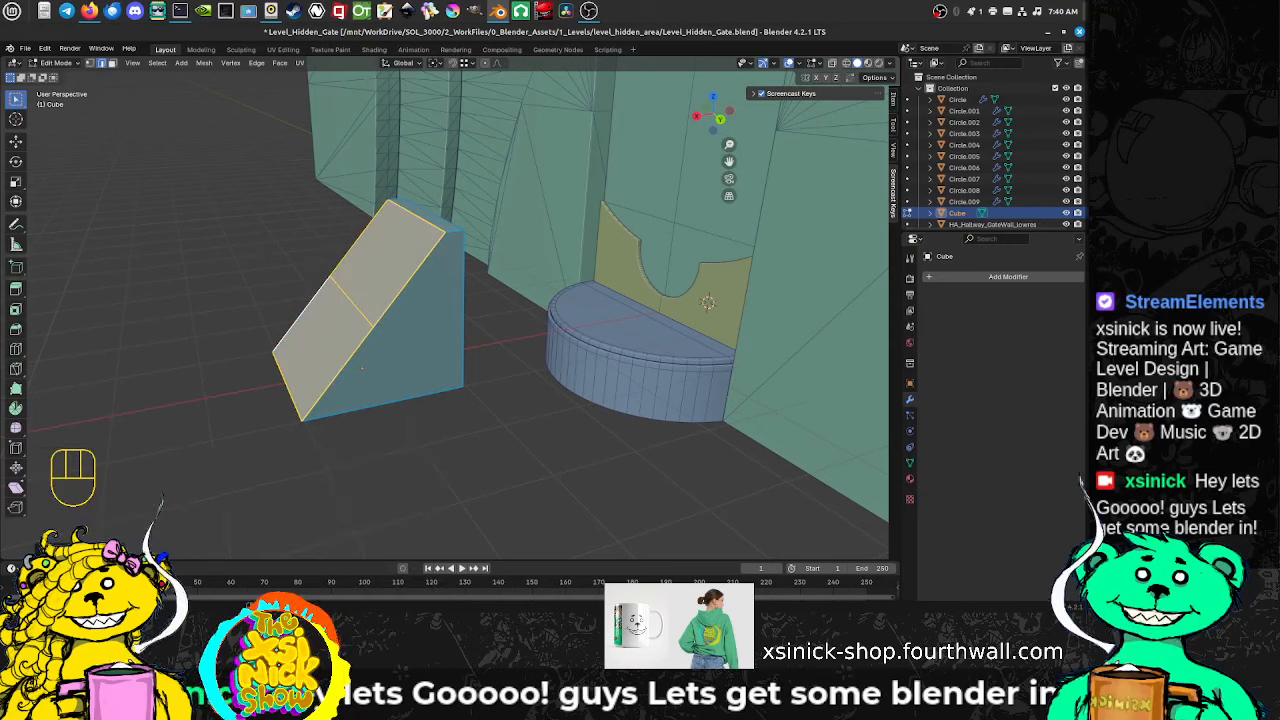
left_click(66, 546)
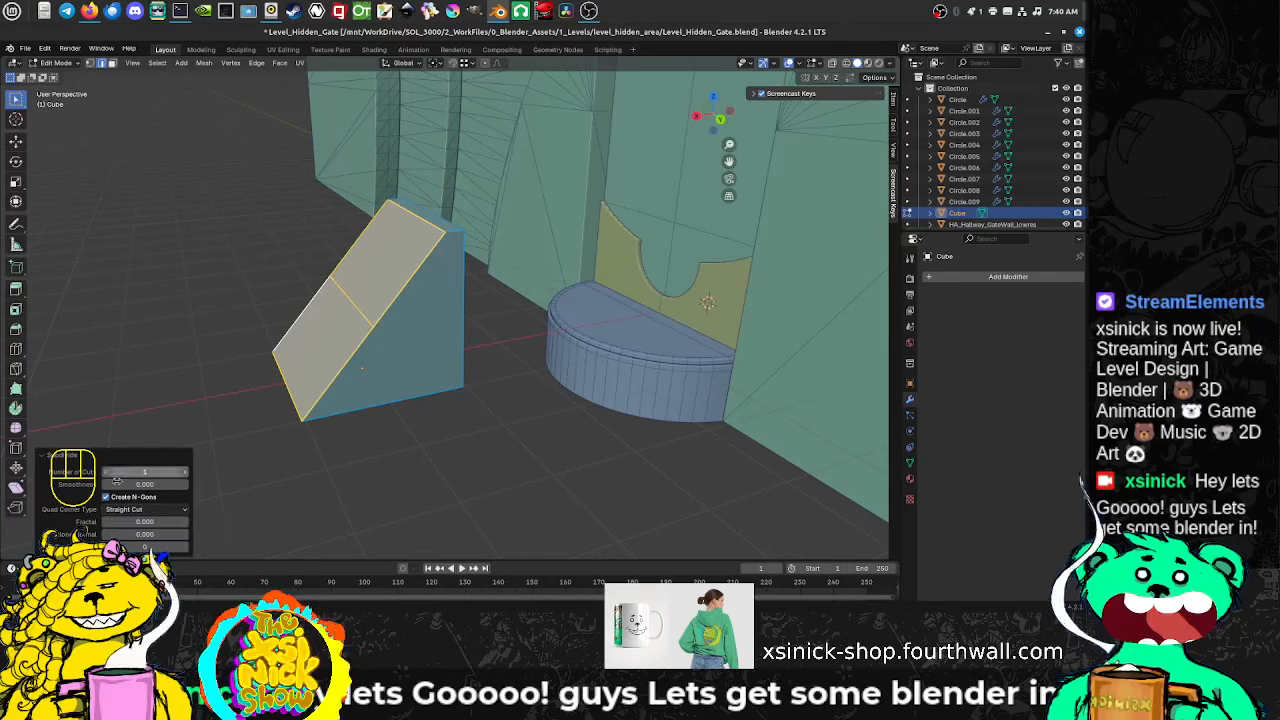
Step: Try 10 cuts for the ramp subdivision with Create N-Gons enabled and the Inner Vert quad corner type
mouse_move(128, 472)
left_mouse_down()
mouse_move(169, 472)
mouse_move(113, 485)
left_mouse_up()
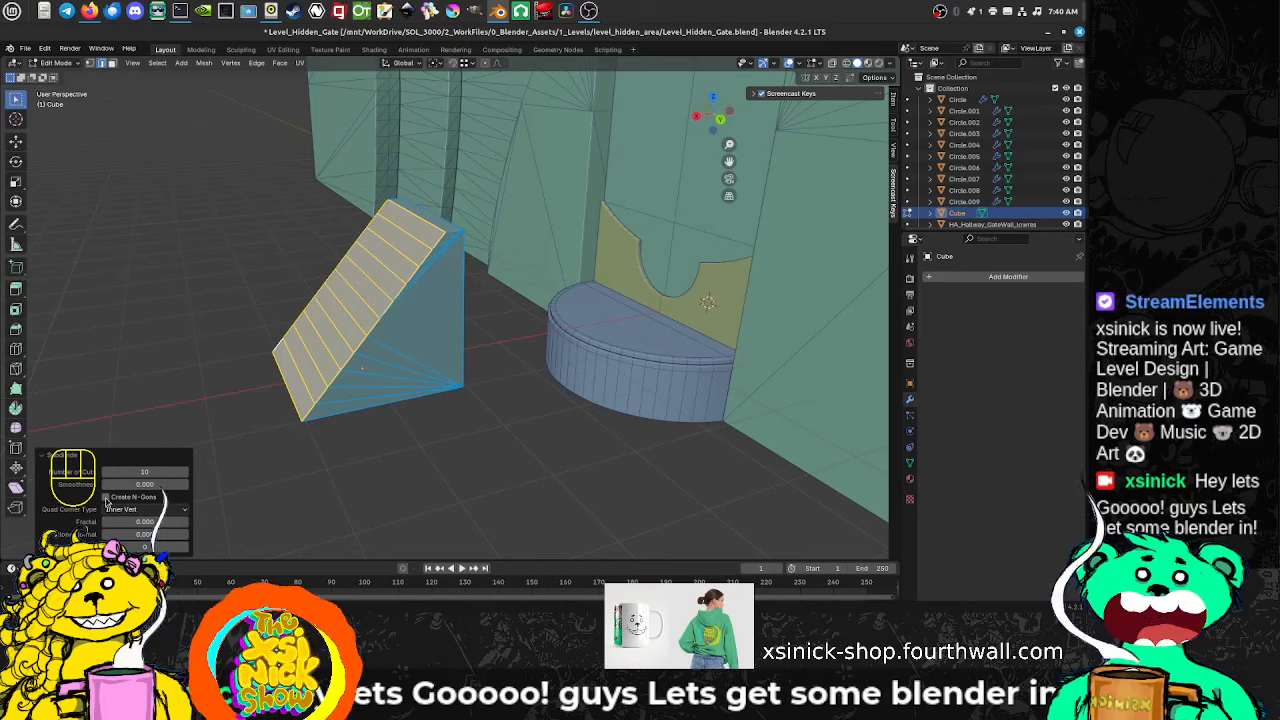
left_click(106, 497)
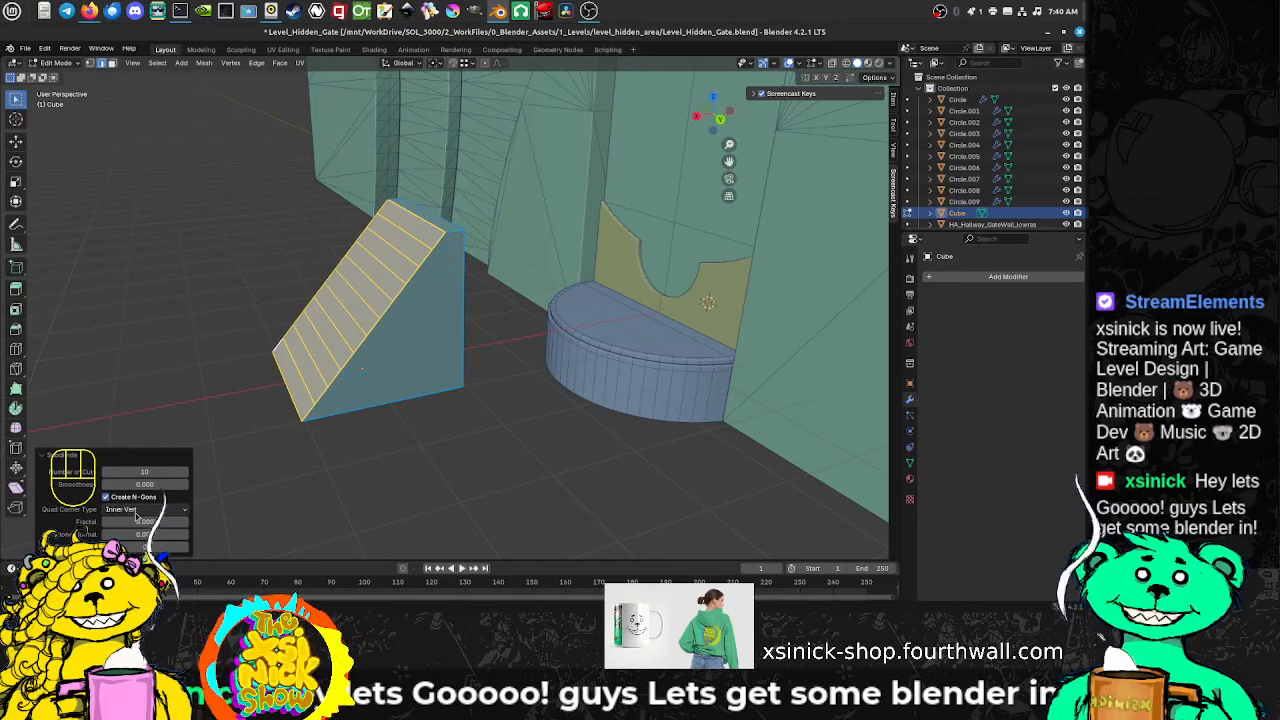
left_click(139, 510)
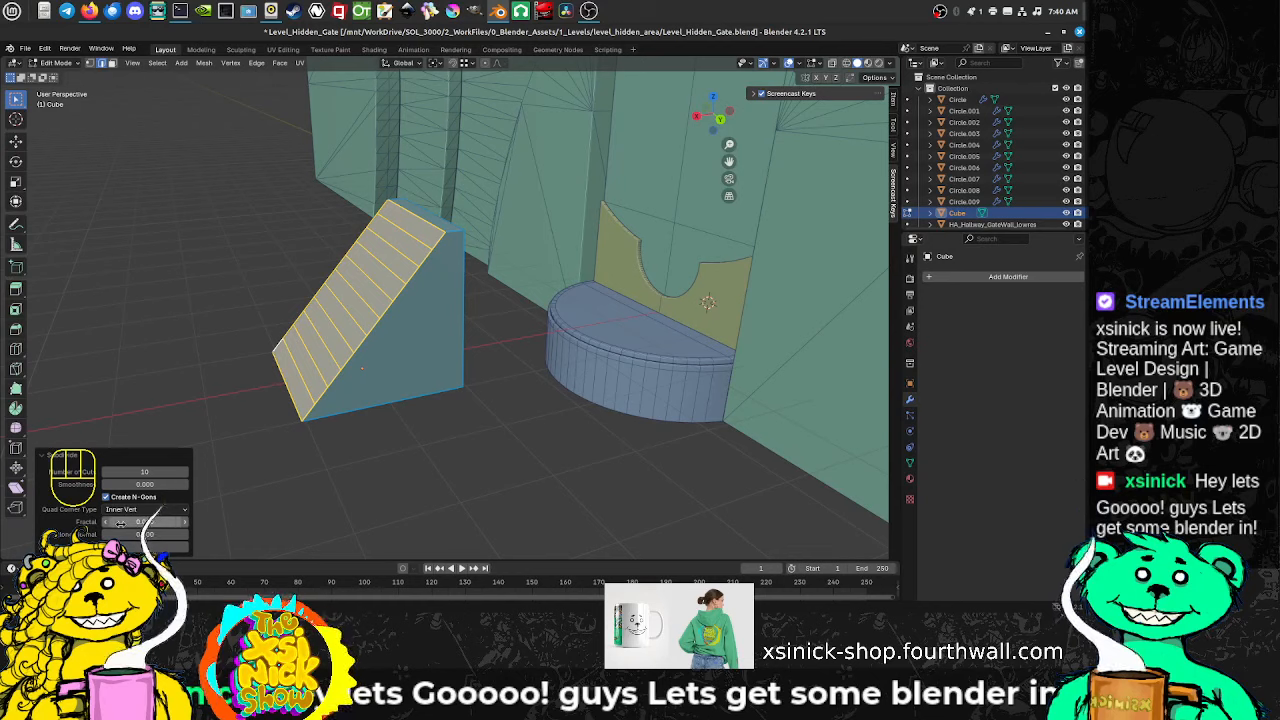
Step: Try a fractal value of 1.840 on the subdivision with the Path, Straight Cut, Fan and Inner Vert corner types
left_click_drag(120, 522, 160, 522)
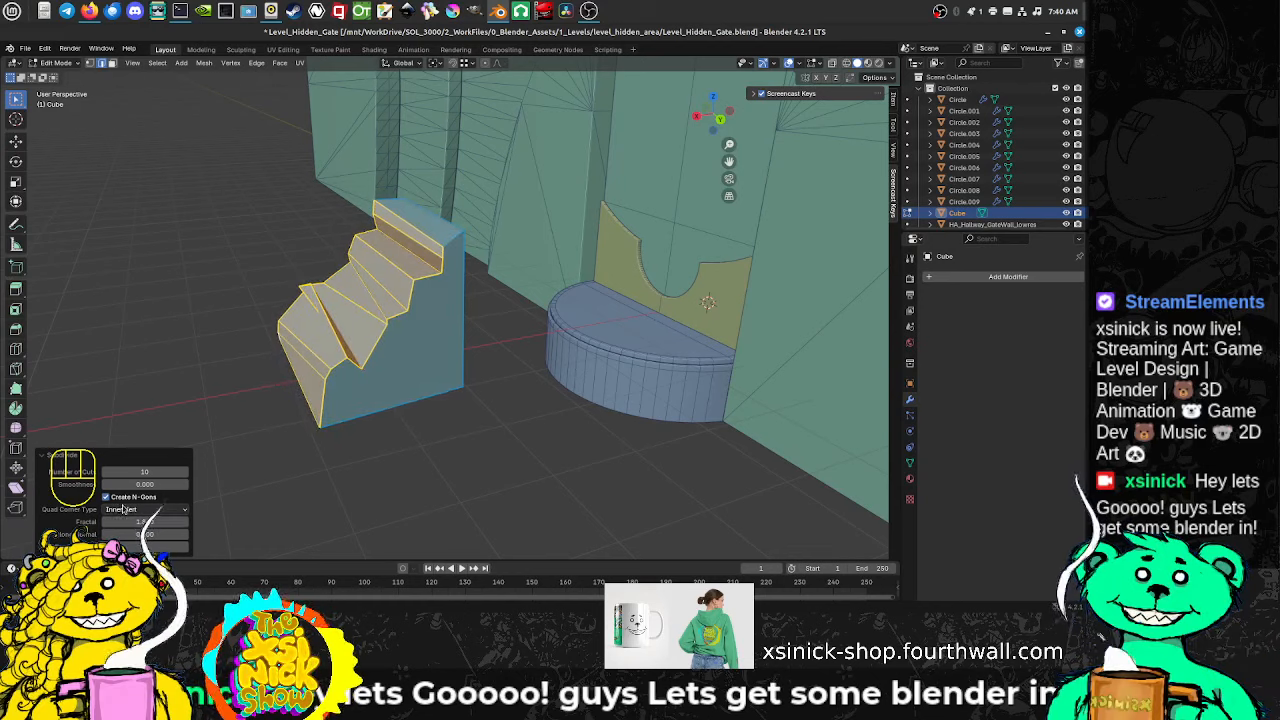
left_click(124, 509)
left_click(115, 535)
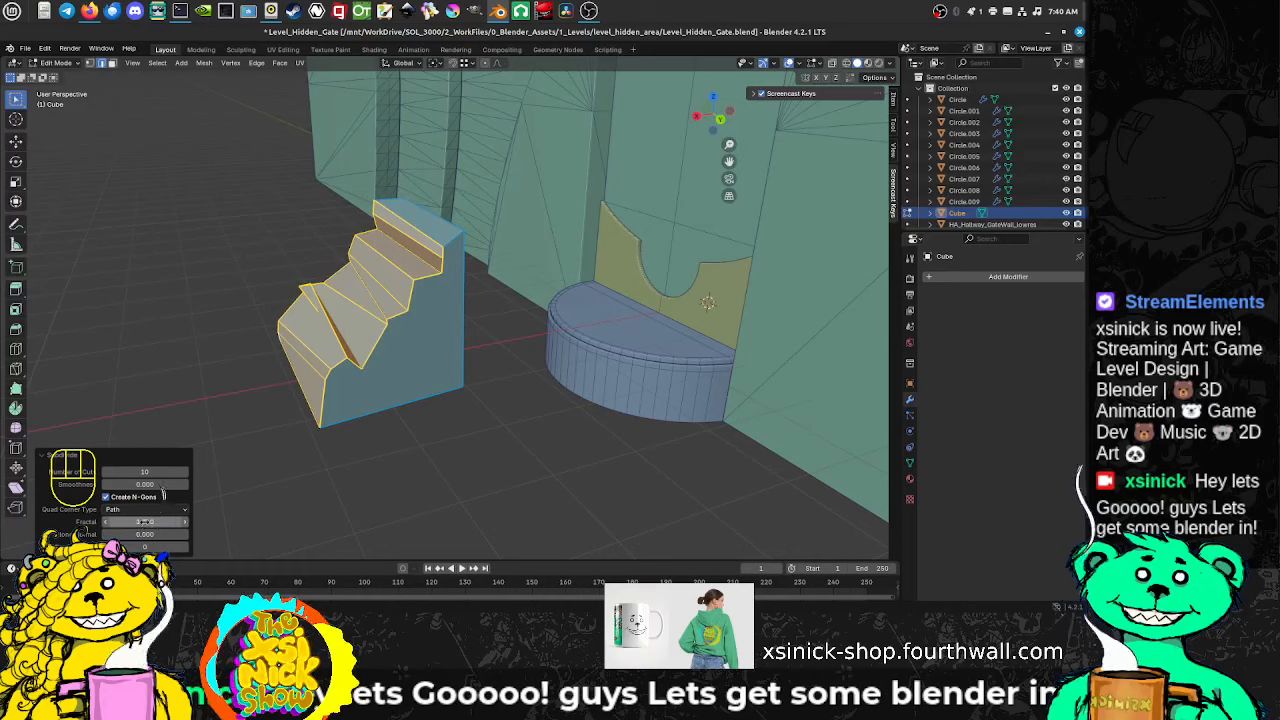
left_click(145, 510)
left_click(126, 547)
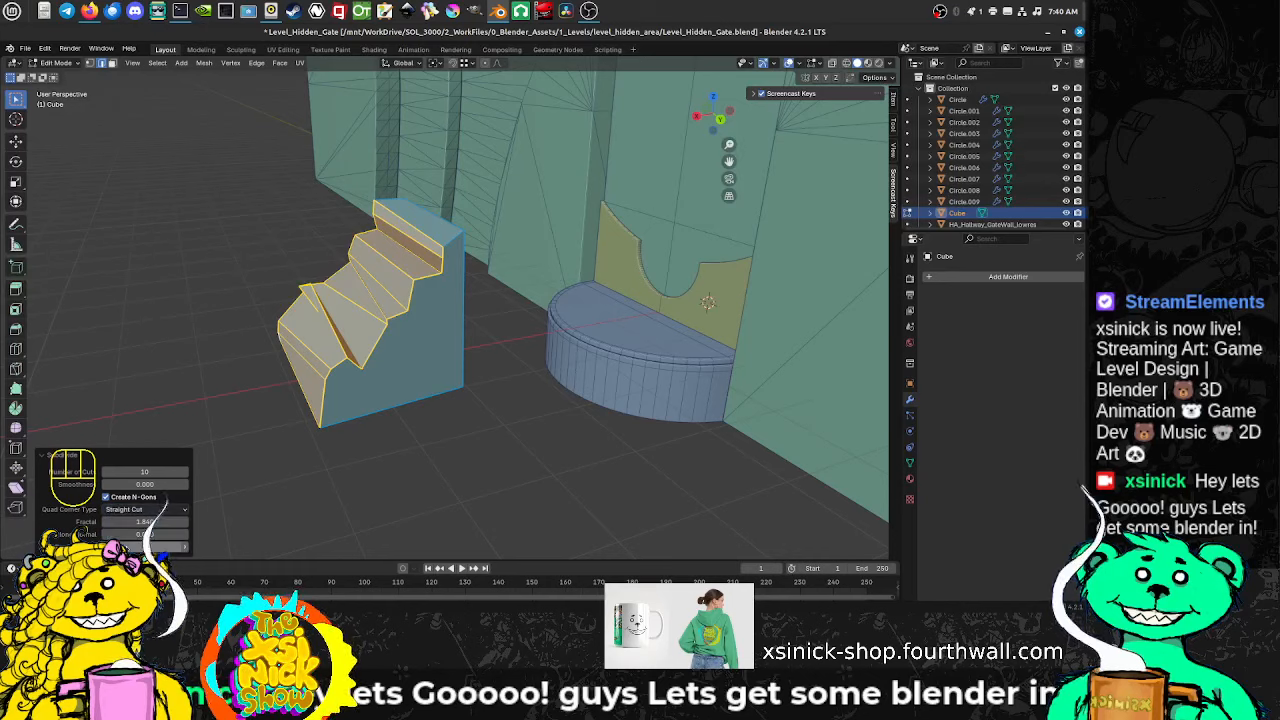
left_click(145, 510)
left_click(122, 559)
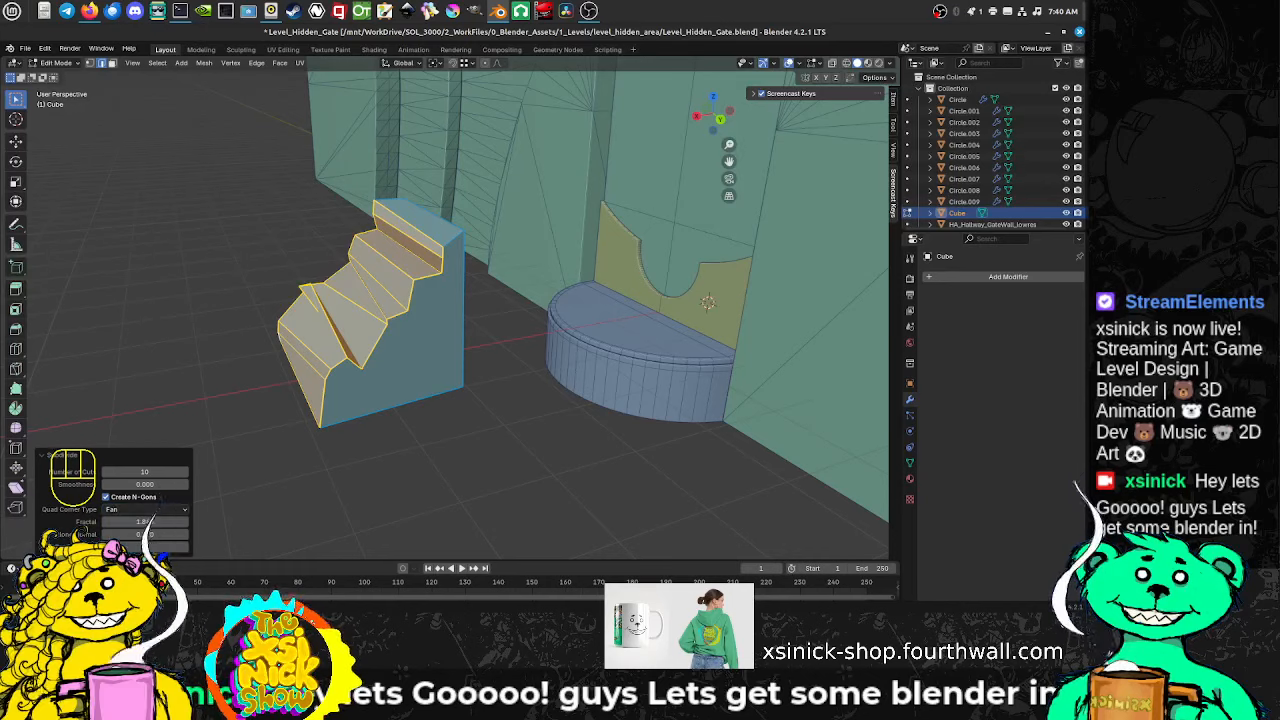
left_click(140, 510)
left_click(130, 522)
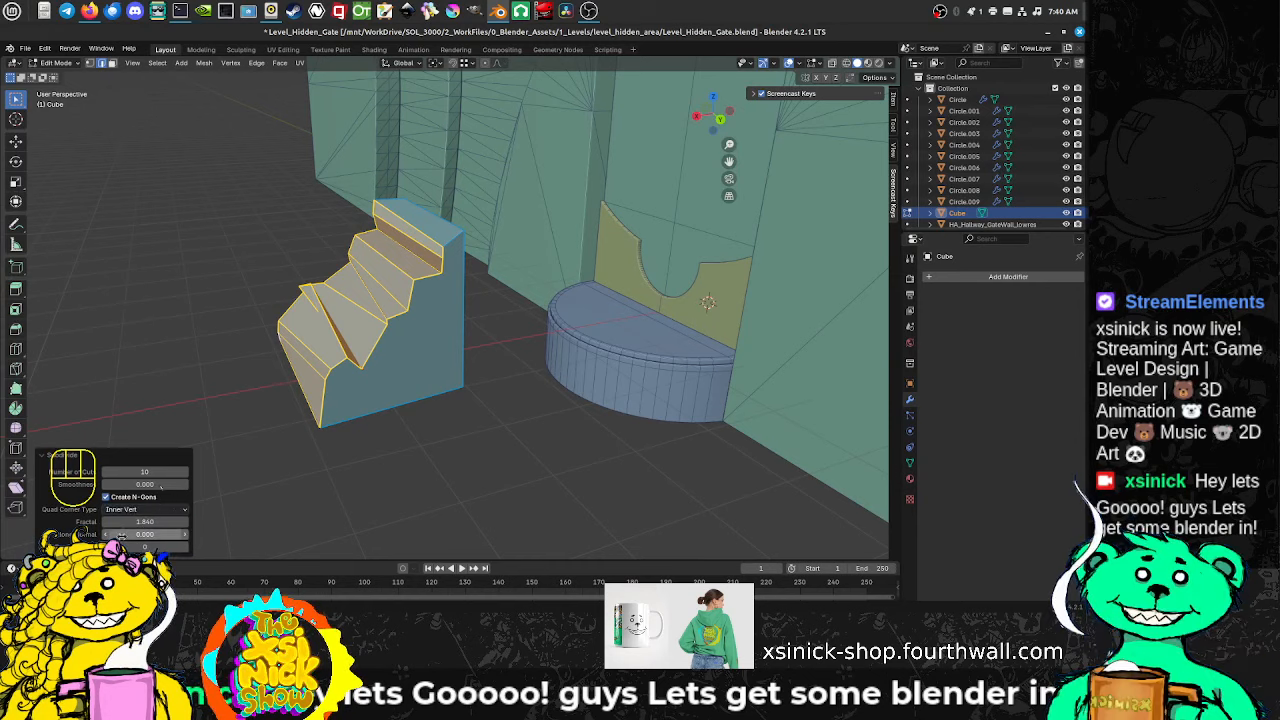
mouse_move(145, 534)
left_mouse_down()
mouse_move(205, 534)
mouse_move(85, 522)
mouse_move(135, 534)
mouse_move(110, 534)
mouse_move(190, 522)
mouse_move(136, 522)
mouse_move(145, 484)
mouse_move(175, 484)
mouse_move(126, 488)
mouse_move(146, 522)
mouse_move(185, 522)
mouse_move(134, 534)
left_mouse_up()
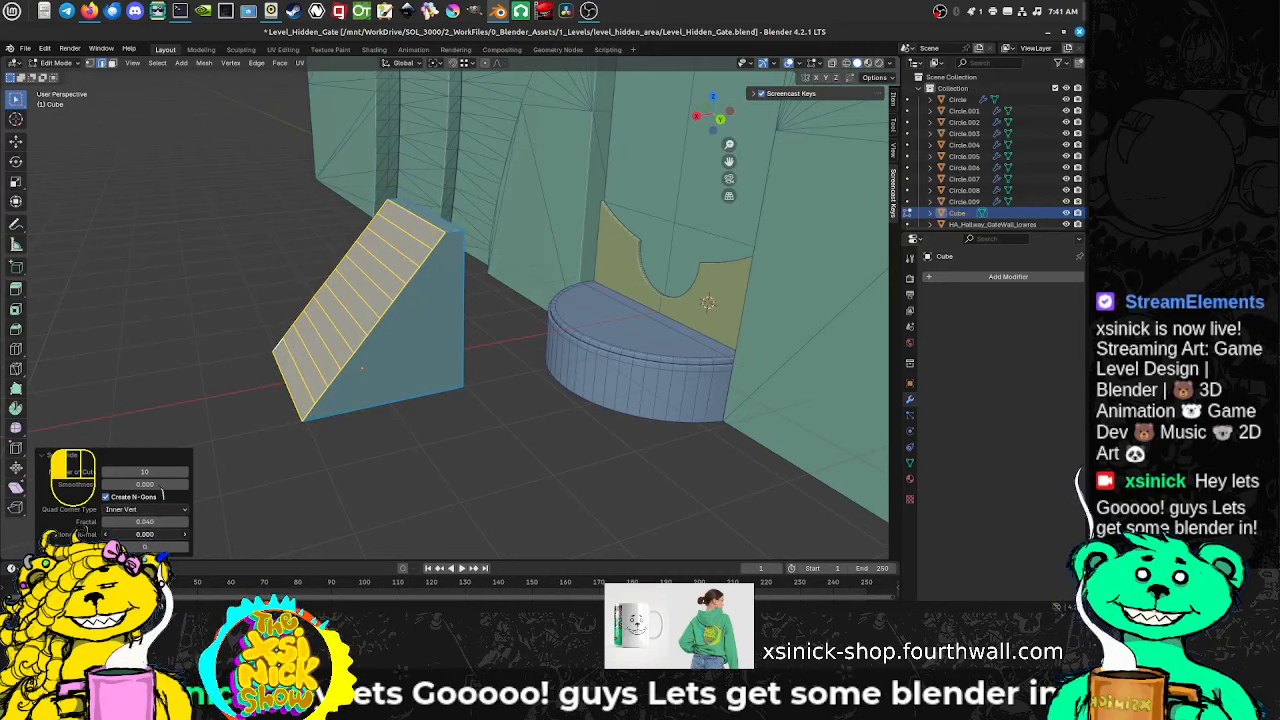
Step: Set the ramp subdivision to 7 cuts with the Straight Cut corner type, fractal 0.000 and along normal 1.000
left_click(171, 511)
left_click(140, 547)
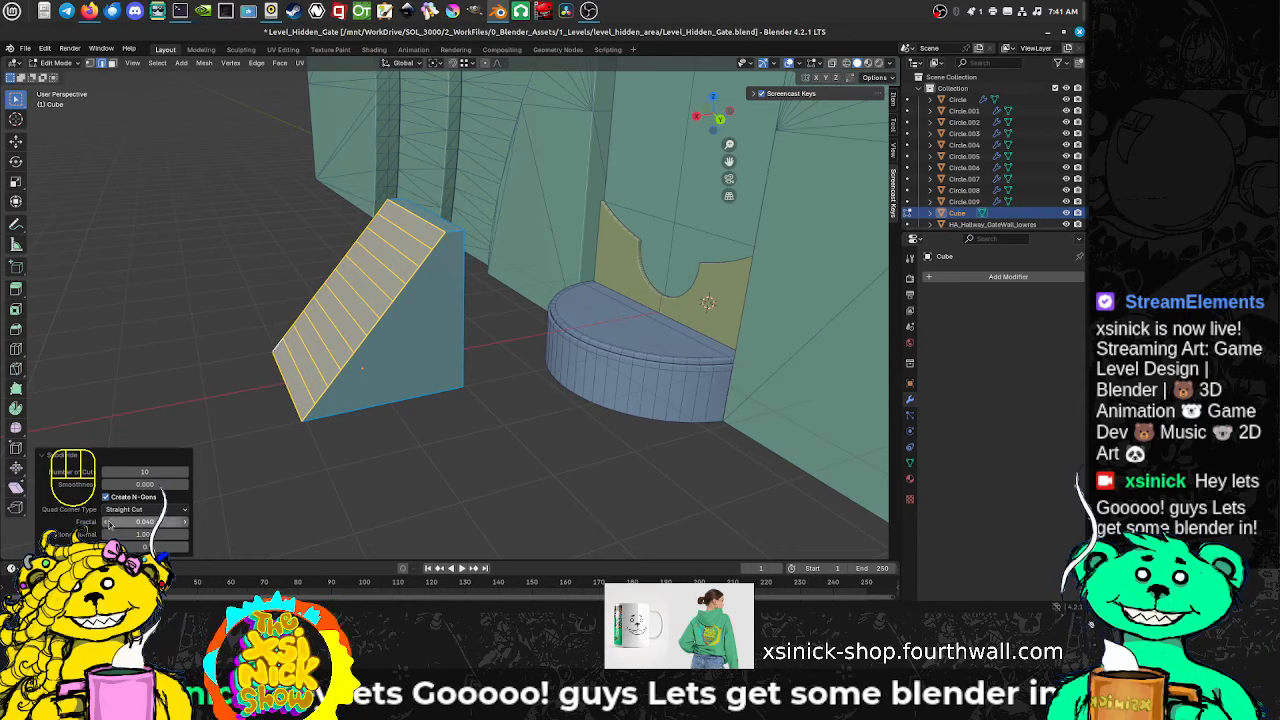
mouse_move(112, 521)
left_mouse_down()
mouse_move(150, 521)
mouse_move(113, 525)
left_mouse_up()
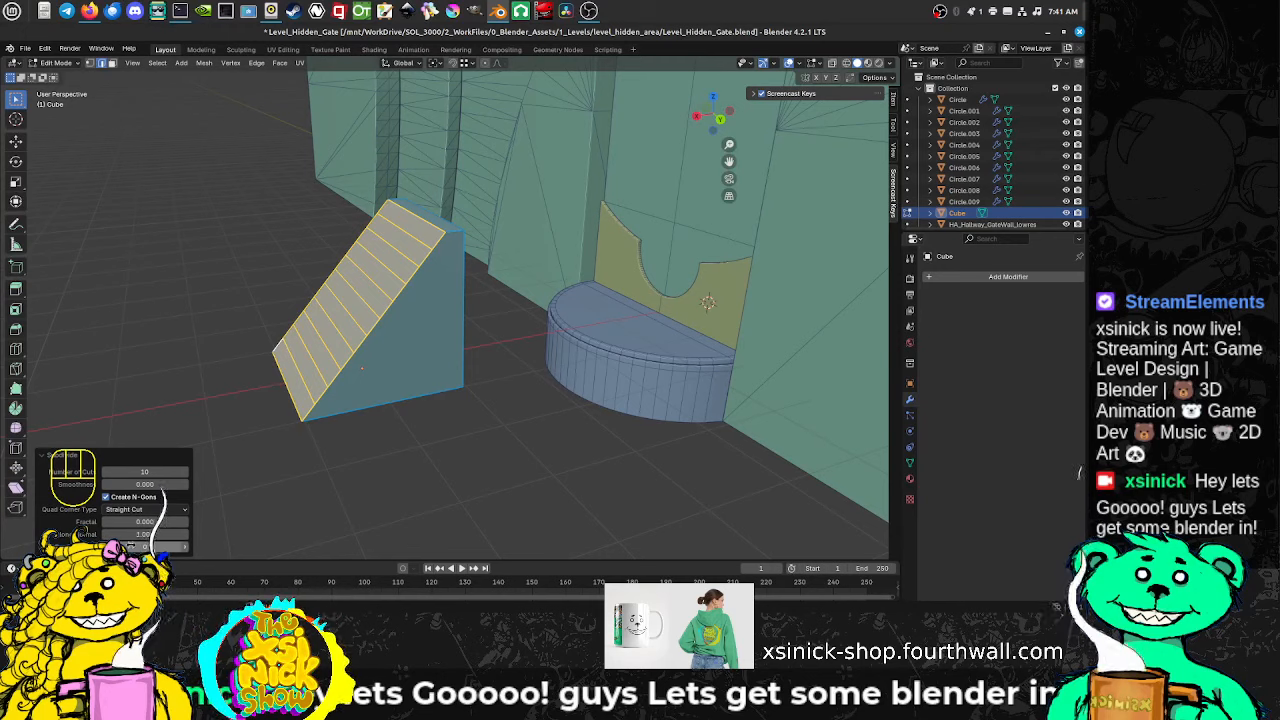
mouse_move(145, 471)
left_mouse_down()
mouse_move(112, 471)
mouse_move(145, 471)
mouse_move(128, 471)
left_mouse_up()
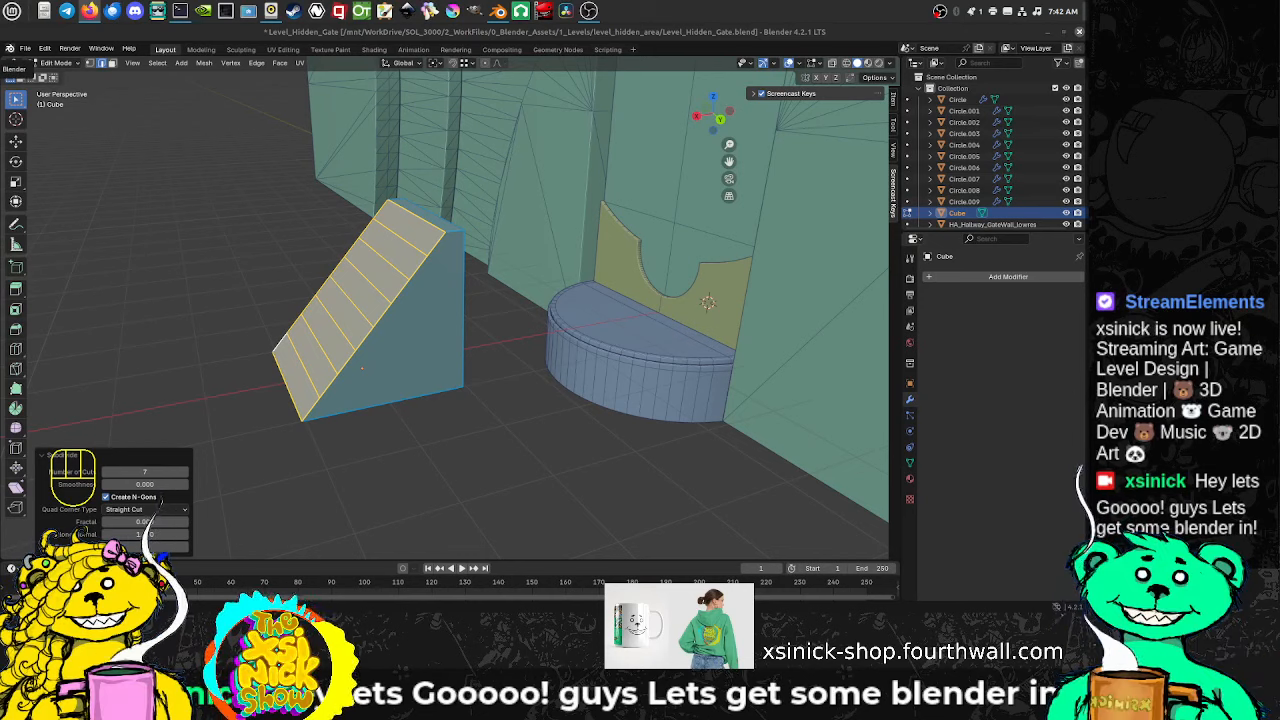
middle_click_drag(335, 415, 338, 427, "shift")
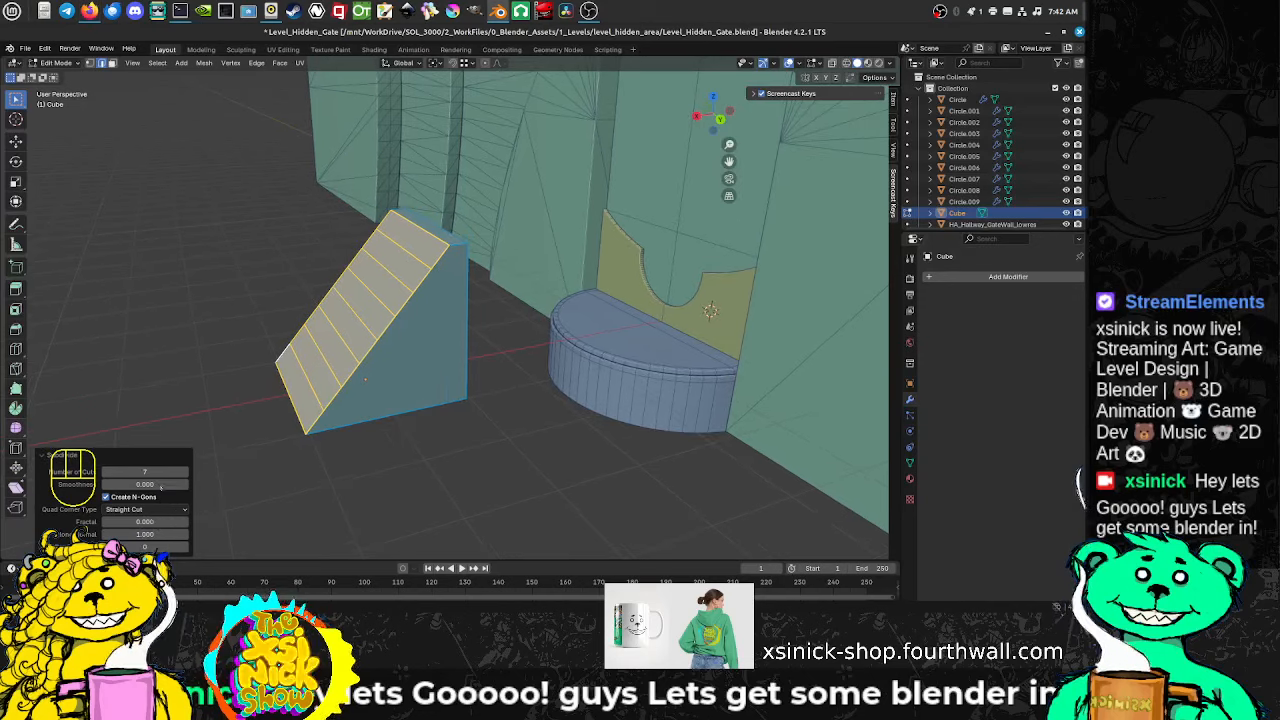
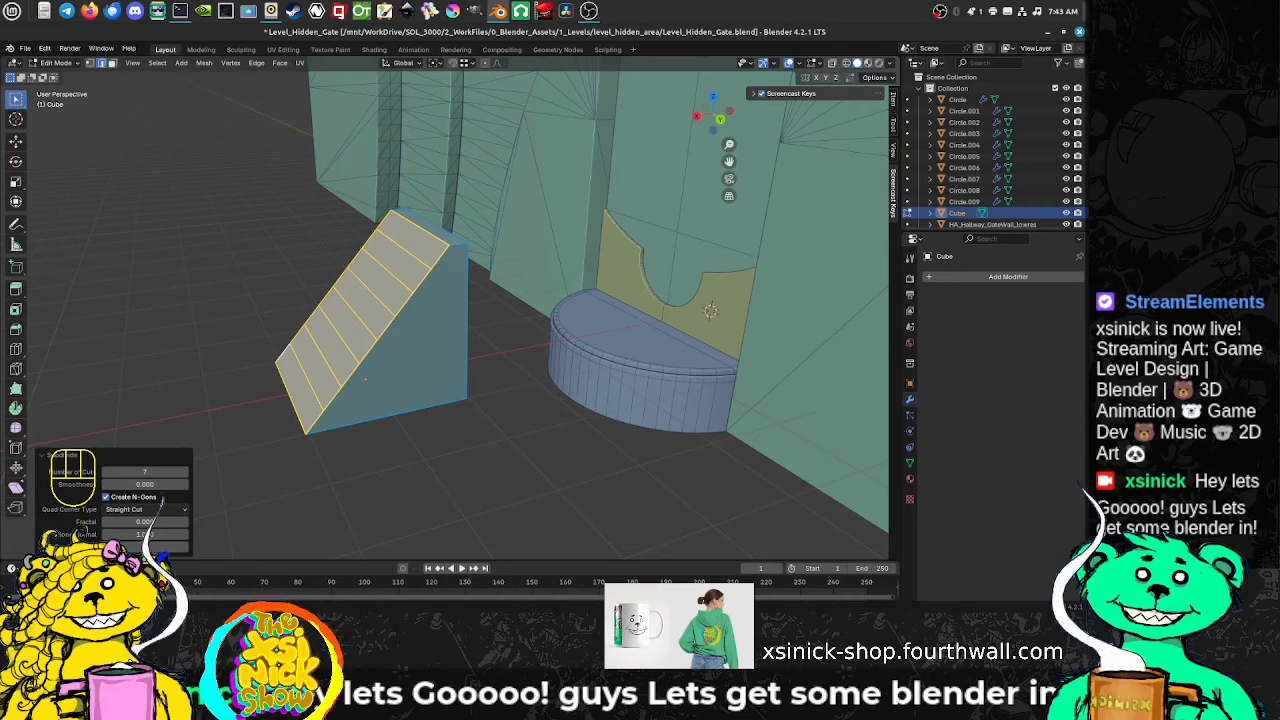
Step: Delete the entire ramp-shaped cube standing in front of the half-round platform
middle_click_drag(506, 337, 540, 308, "shift")
middle_click_drag(398, 332, 370, 343)
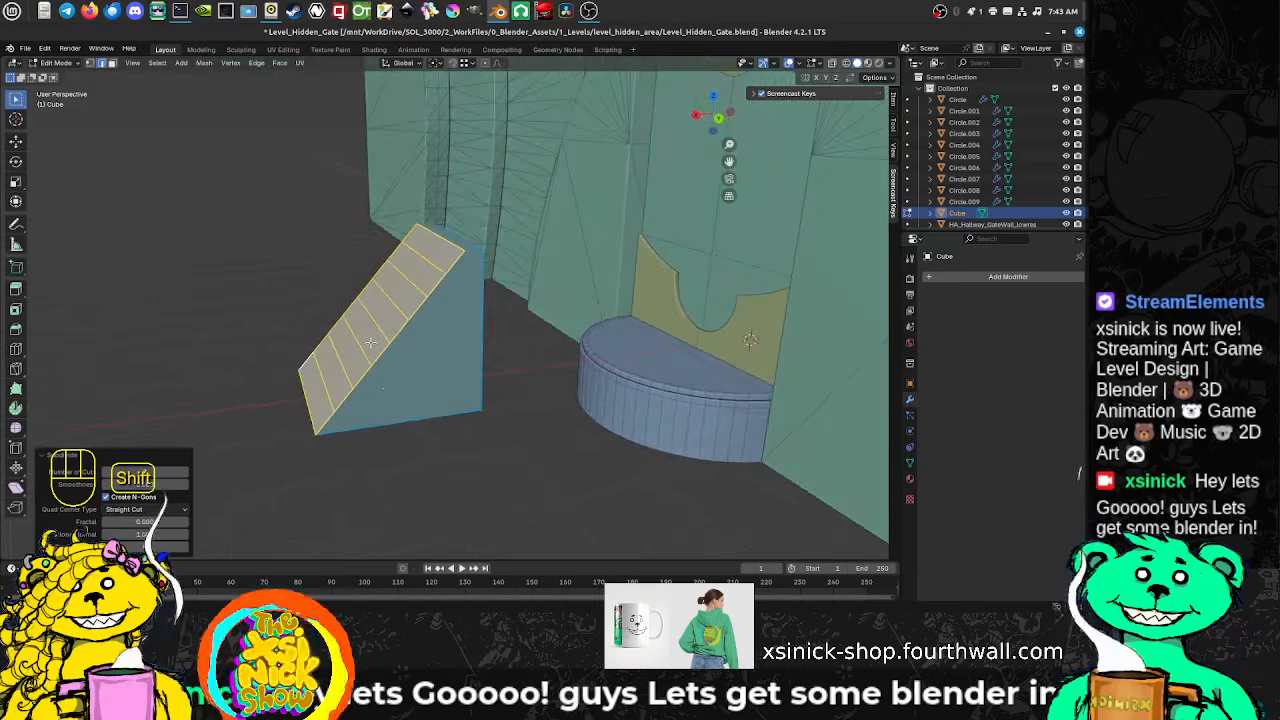
left_click(417, 280)
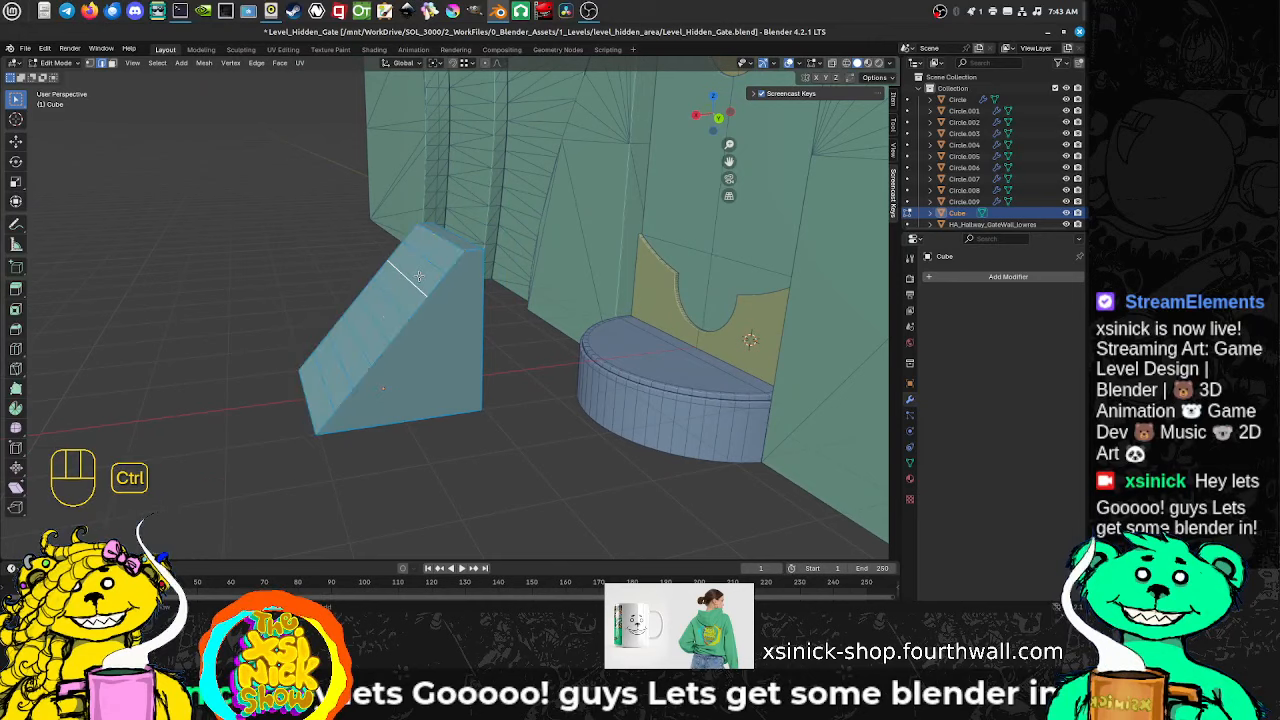
key("ctrl+Tab")
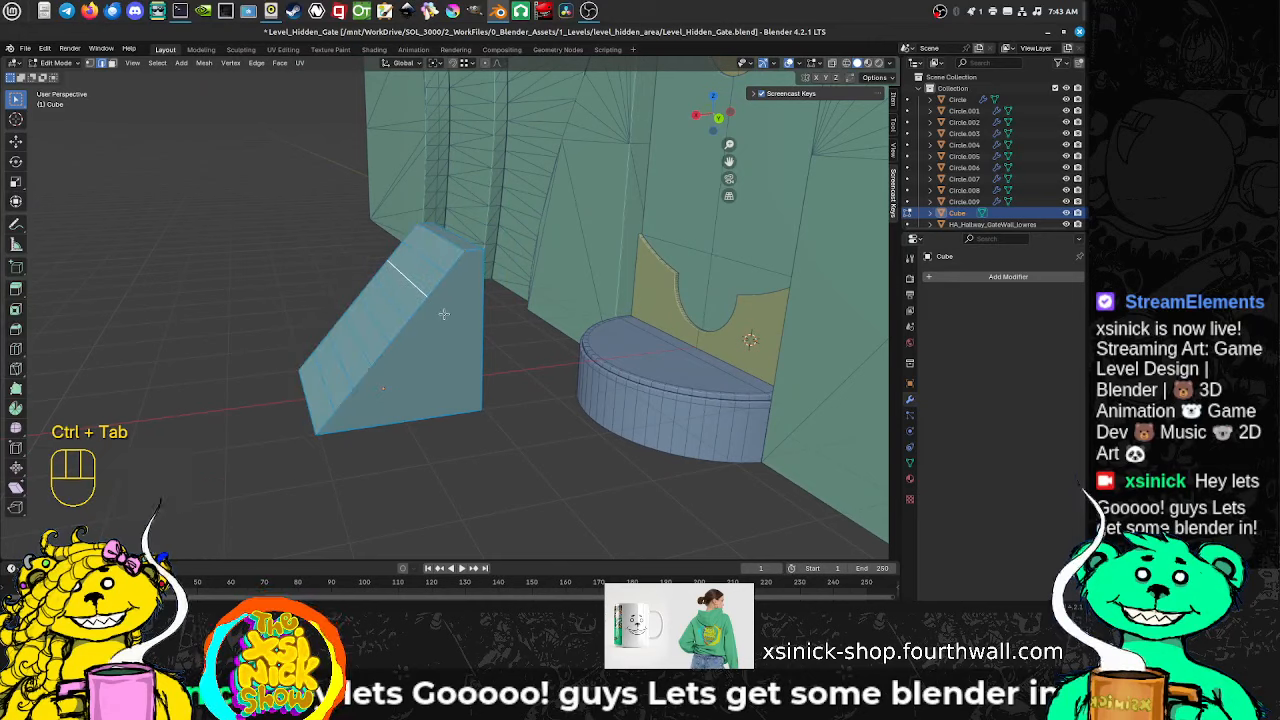
key("Tab")
key("Delete")
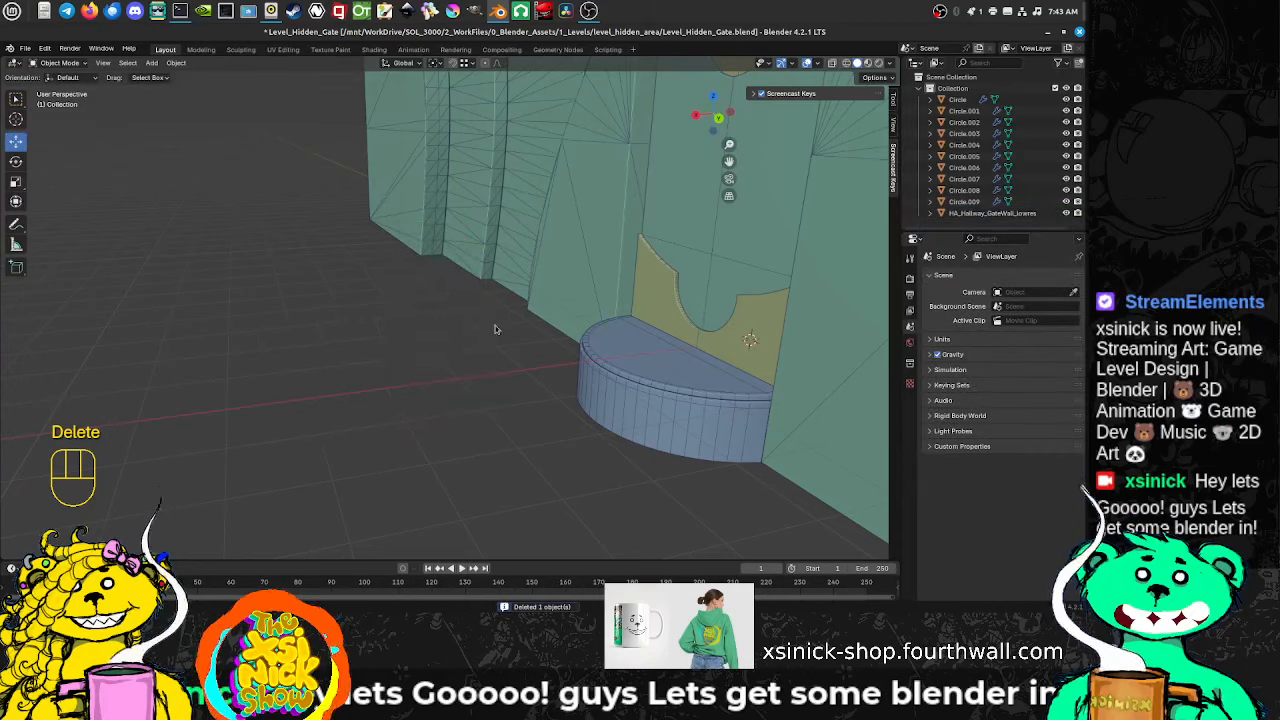
Step: Undo the ramp's deletion and its slope subdivision, back to the two selected sloping edges
middle_click_drag(495, 329, 431, 319)
key("ctrl+z")
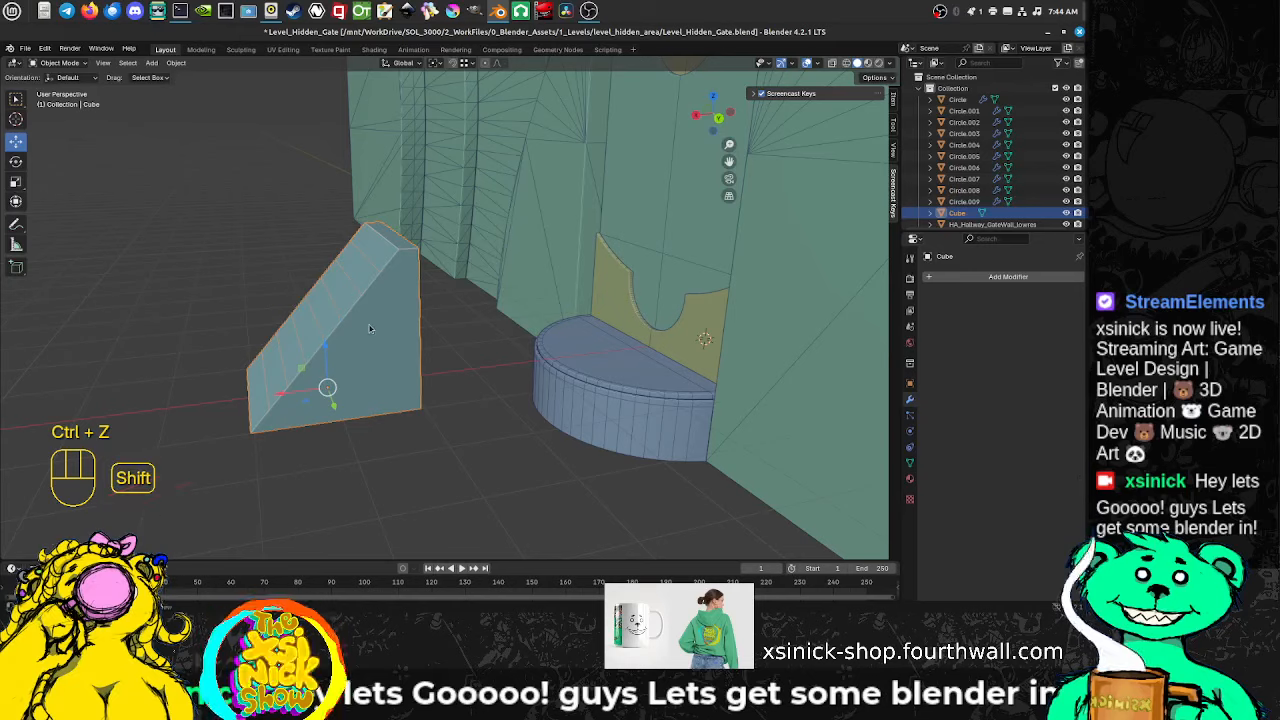
middle_click_drag(369, 328, 447, 338)
key("ctrl+z")
key("ctrl+z")
key("ctrl+z")
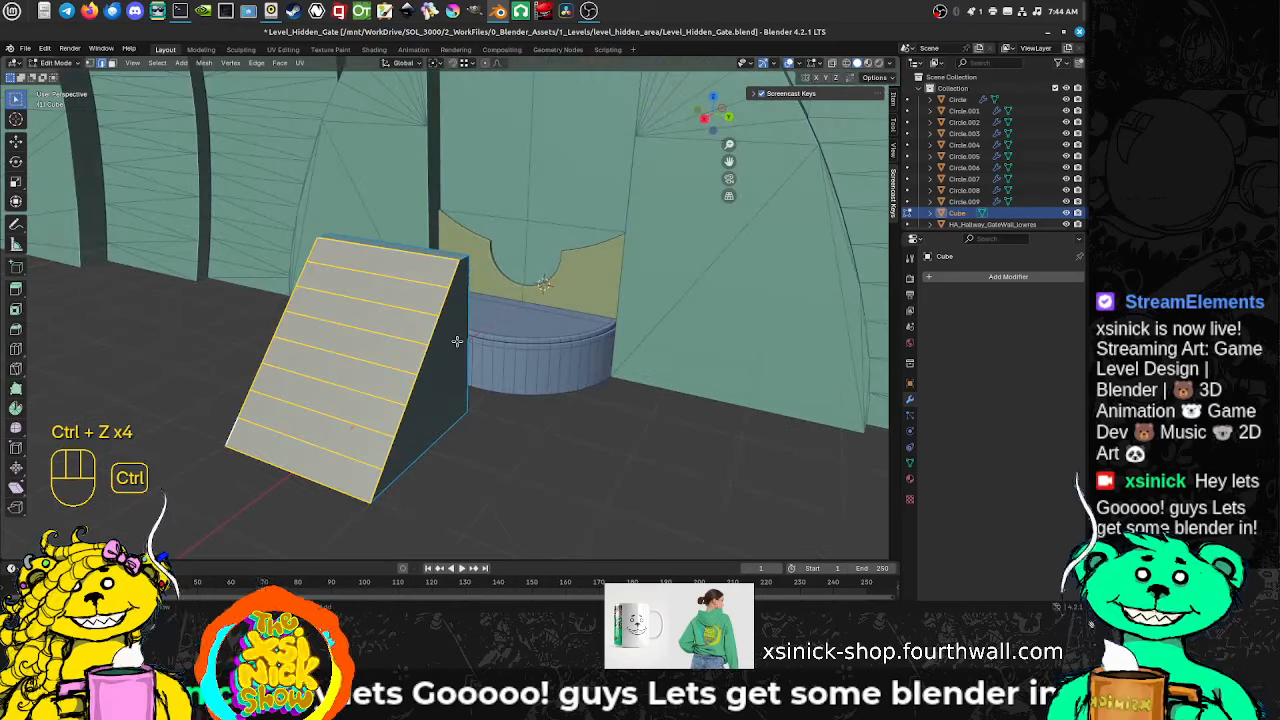
key("ctrl+z")
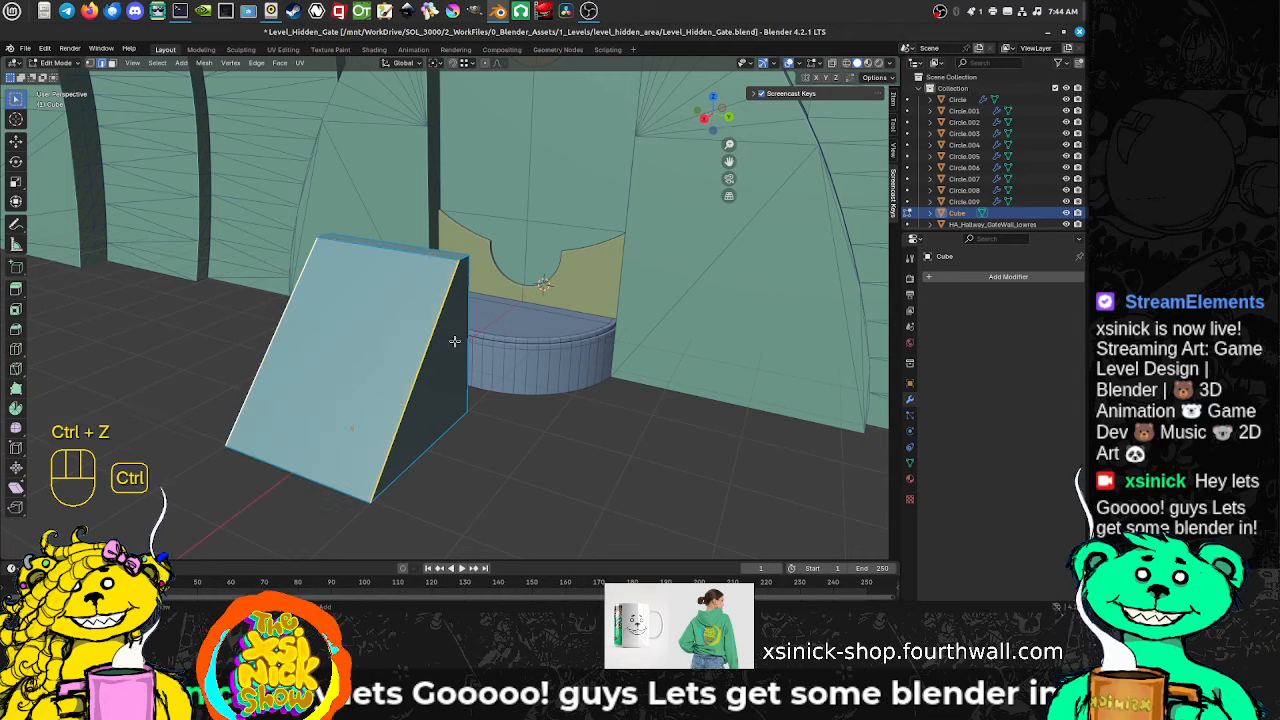
Step: Subdivide the ramp's two sloping edges with a single cut
key("ctrl+r")
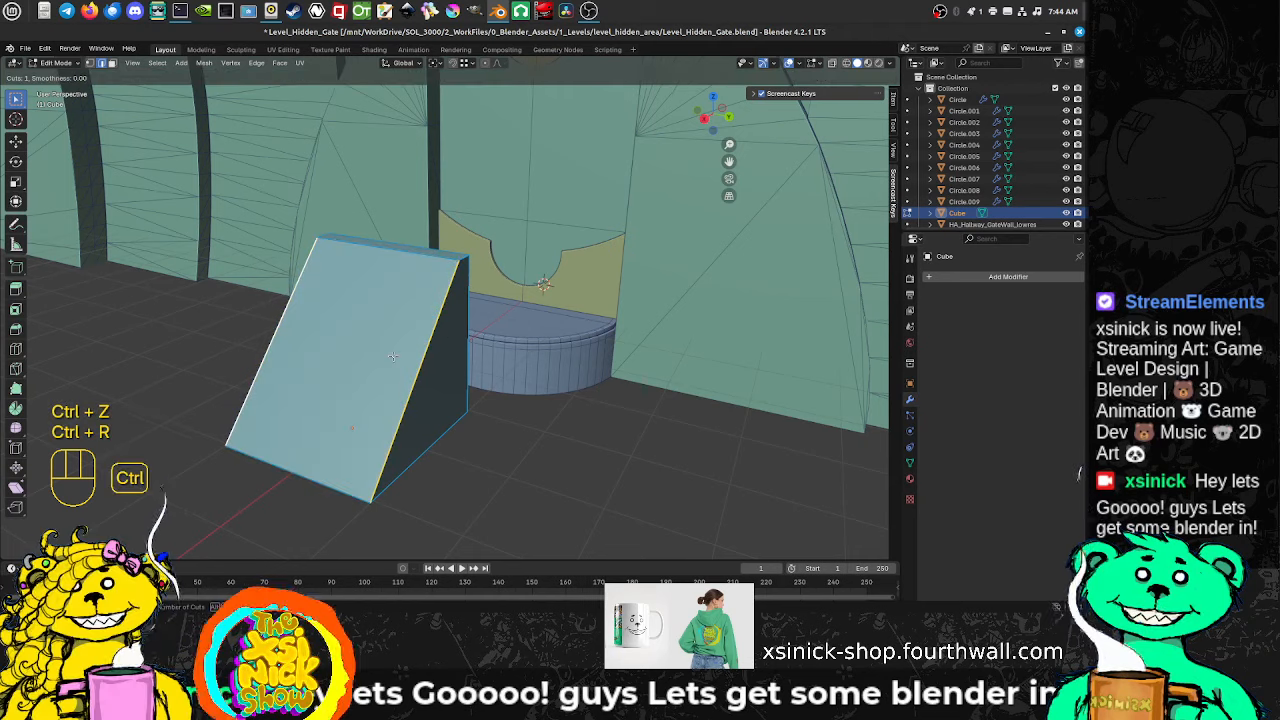
right_click(436, 342)
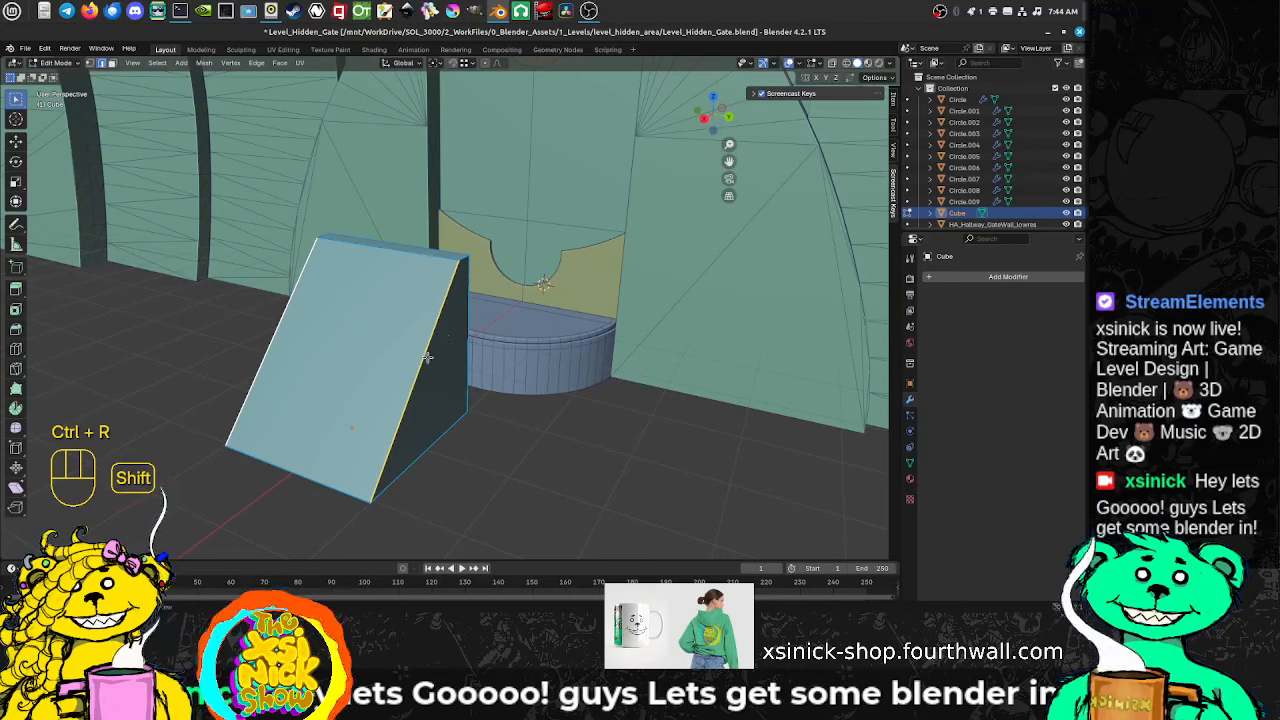
middle_click_drag(428, 357, 401, 358)
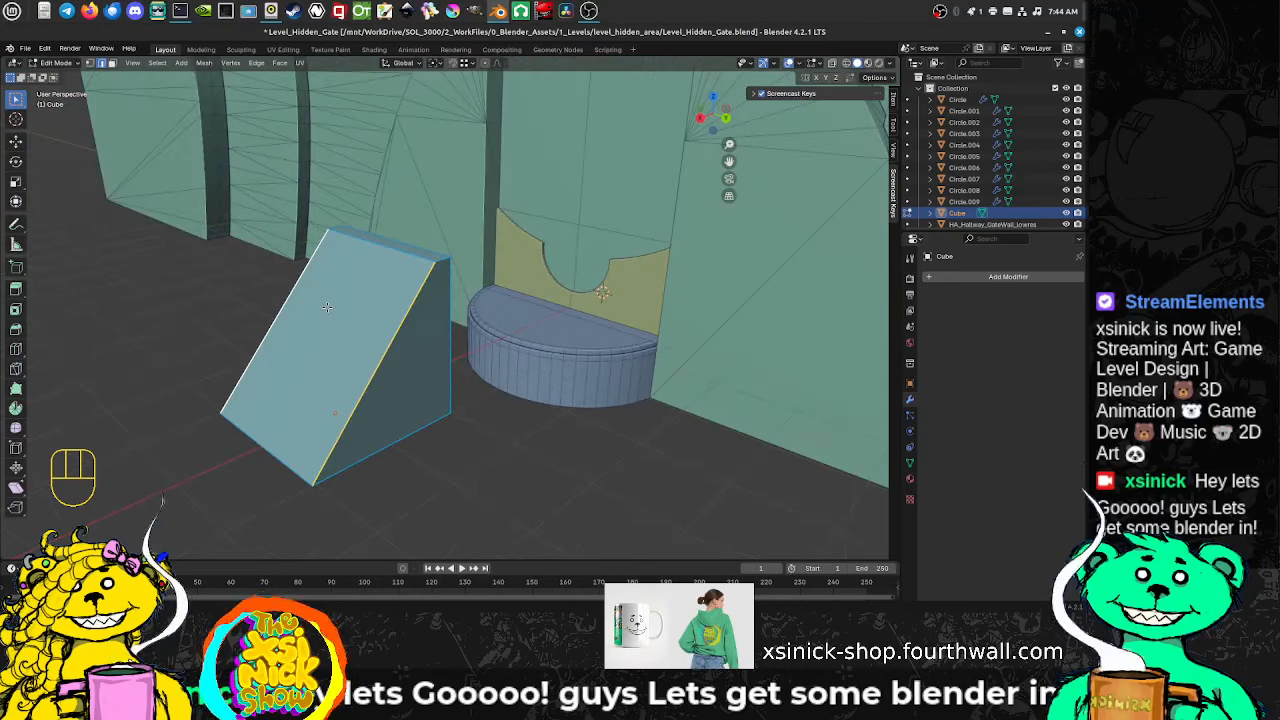
key("ctrl+e")
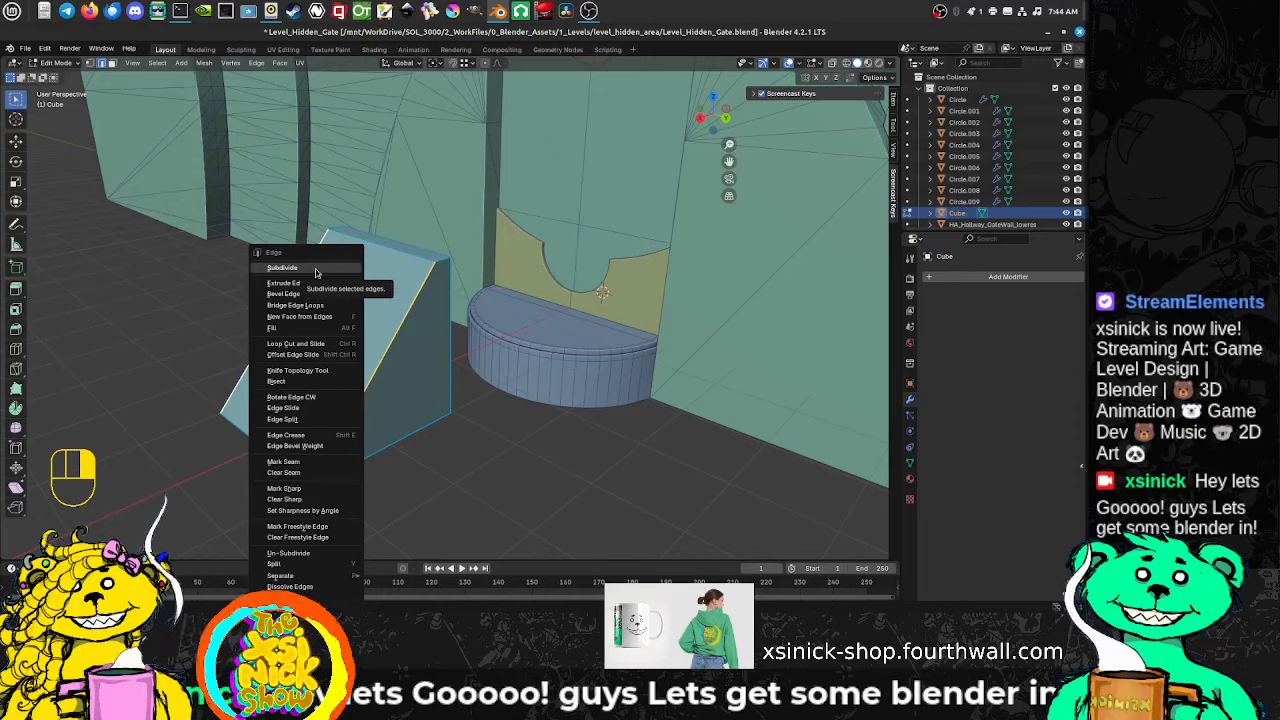
left_click(316, 272)
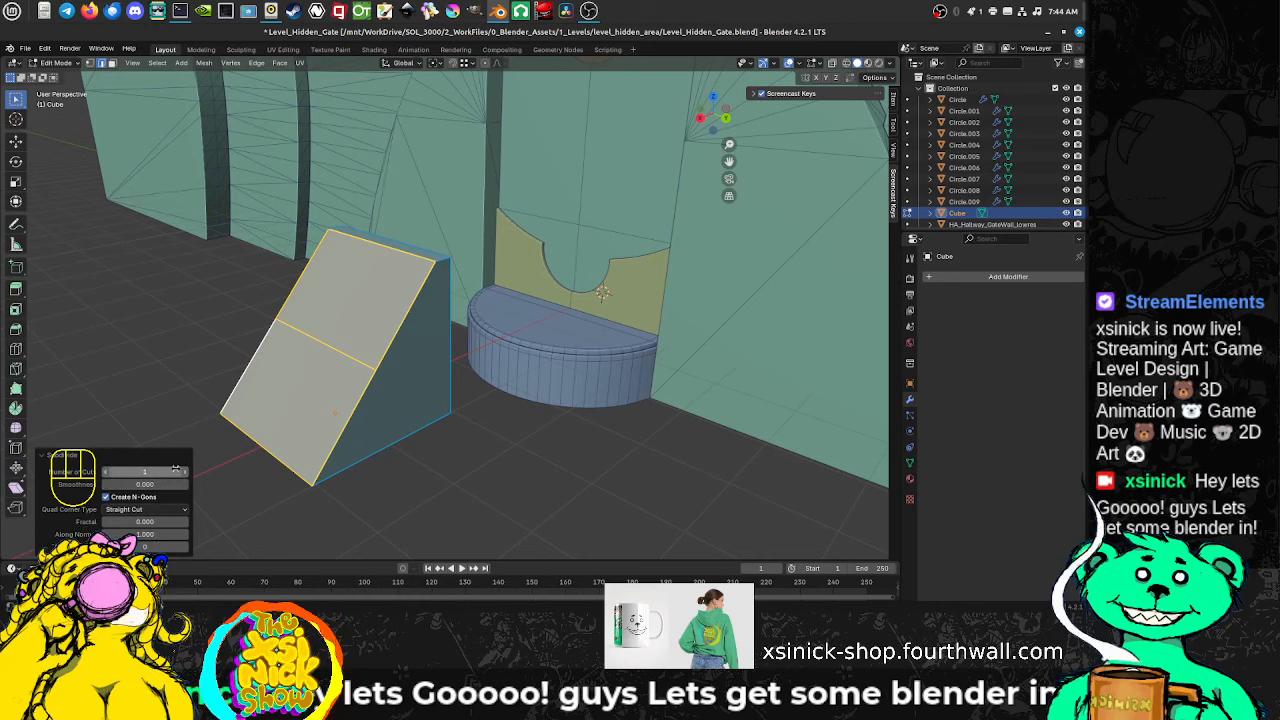
Step: Bevel the new middle edge across the slope by about 1.1 m with 6 segments
left_click(322, 342)
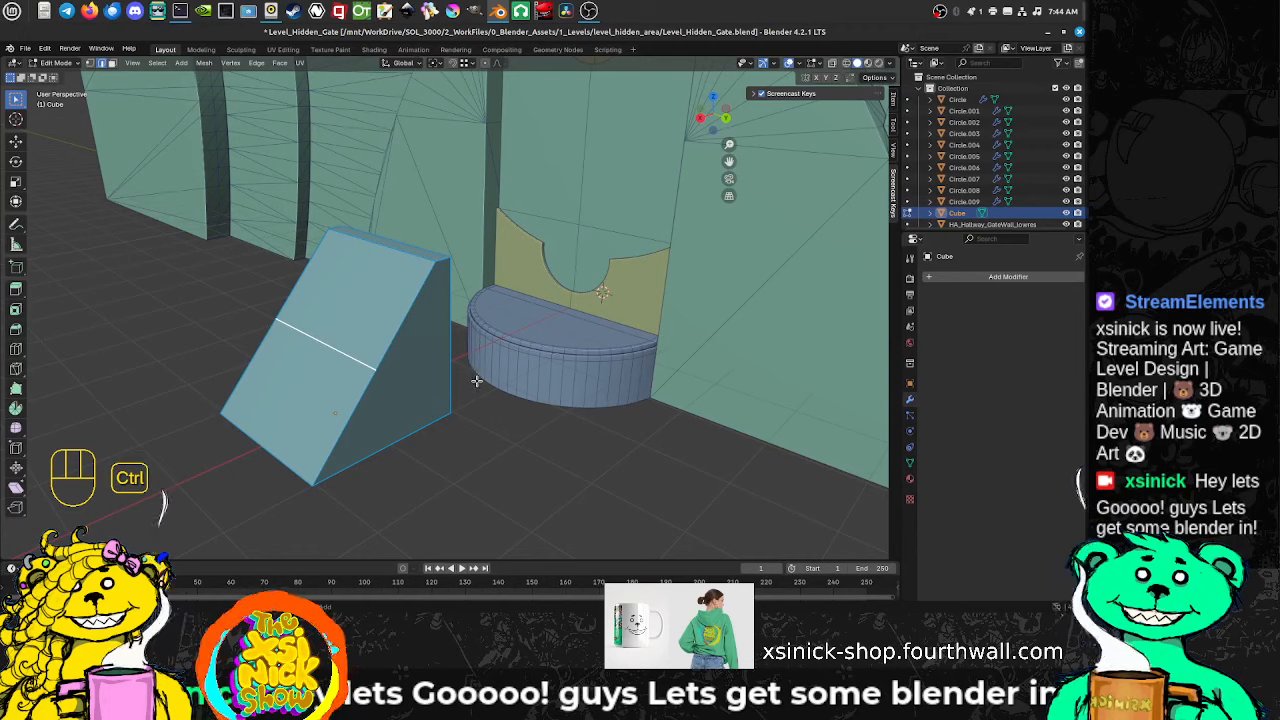
key("ctrl+b")
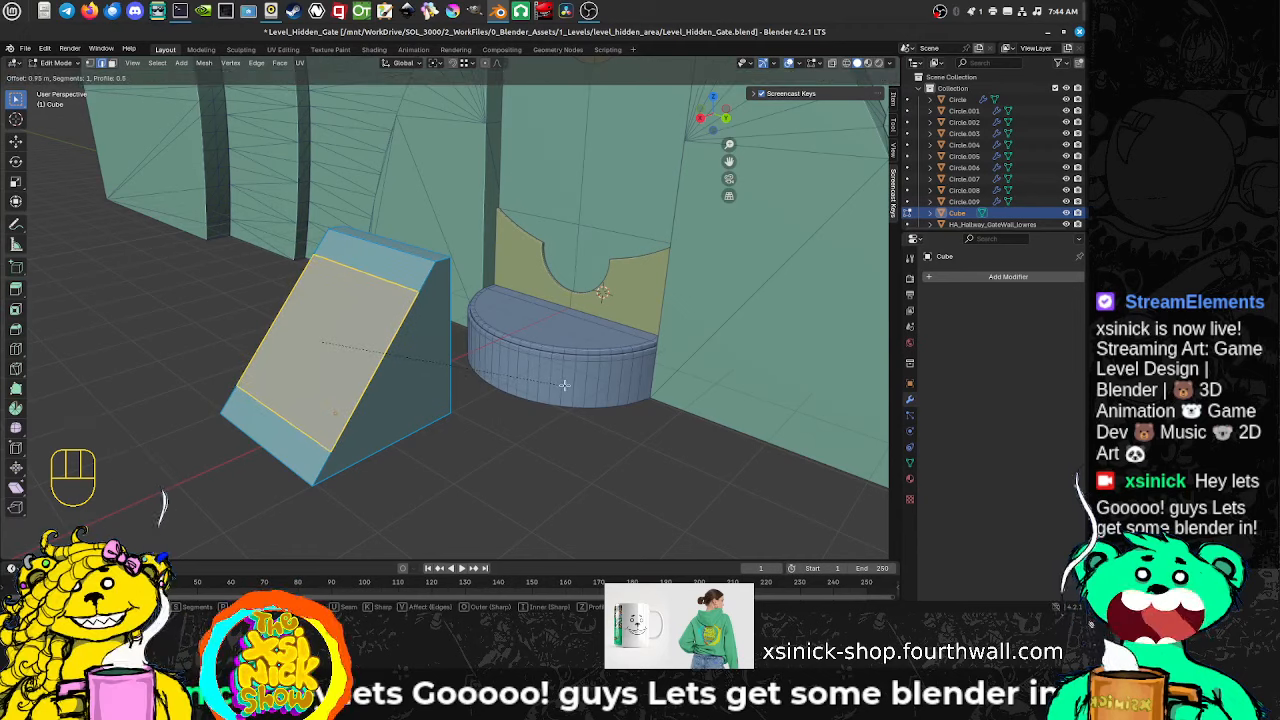
scroll(565, 385, "up", 4)
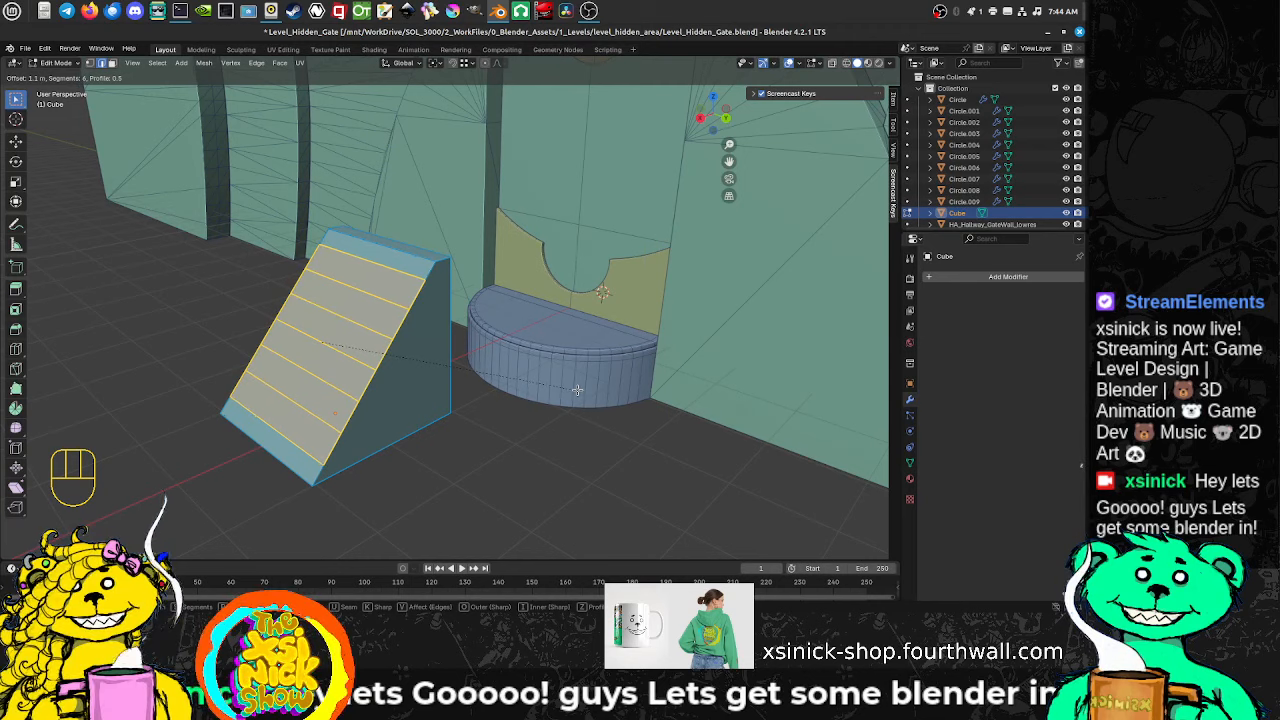
left_click(578, 390)
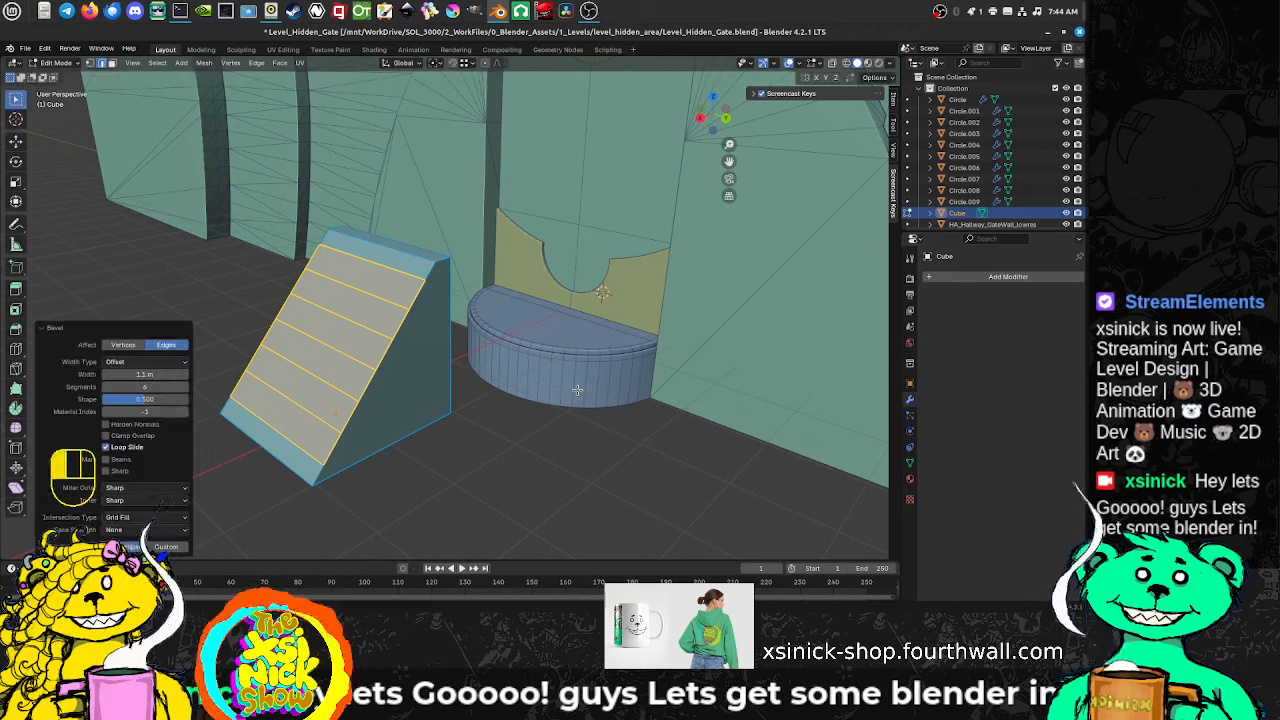
Step: Set the slope bevel's width to 1.07 m and its shape to 0.571, keeping the Offset width type
left_click(128, 362)
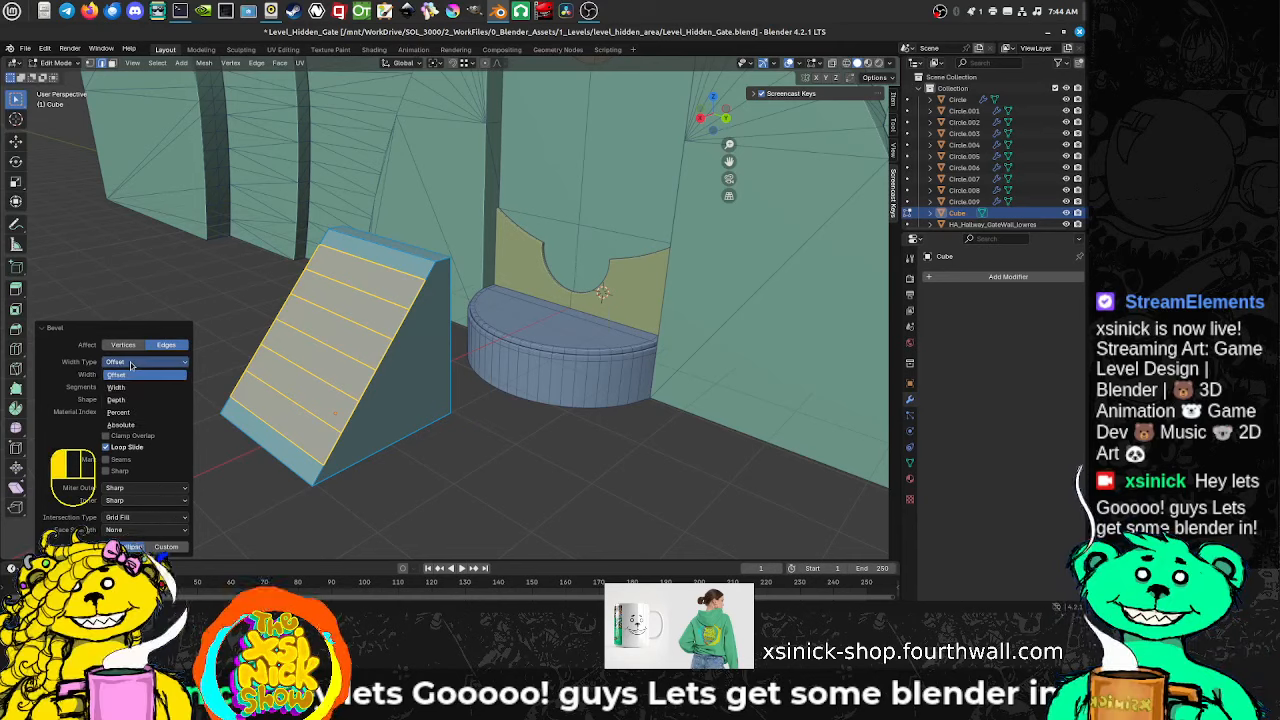
left_click(75, 374)
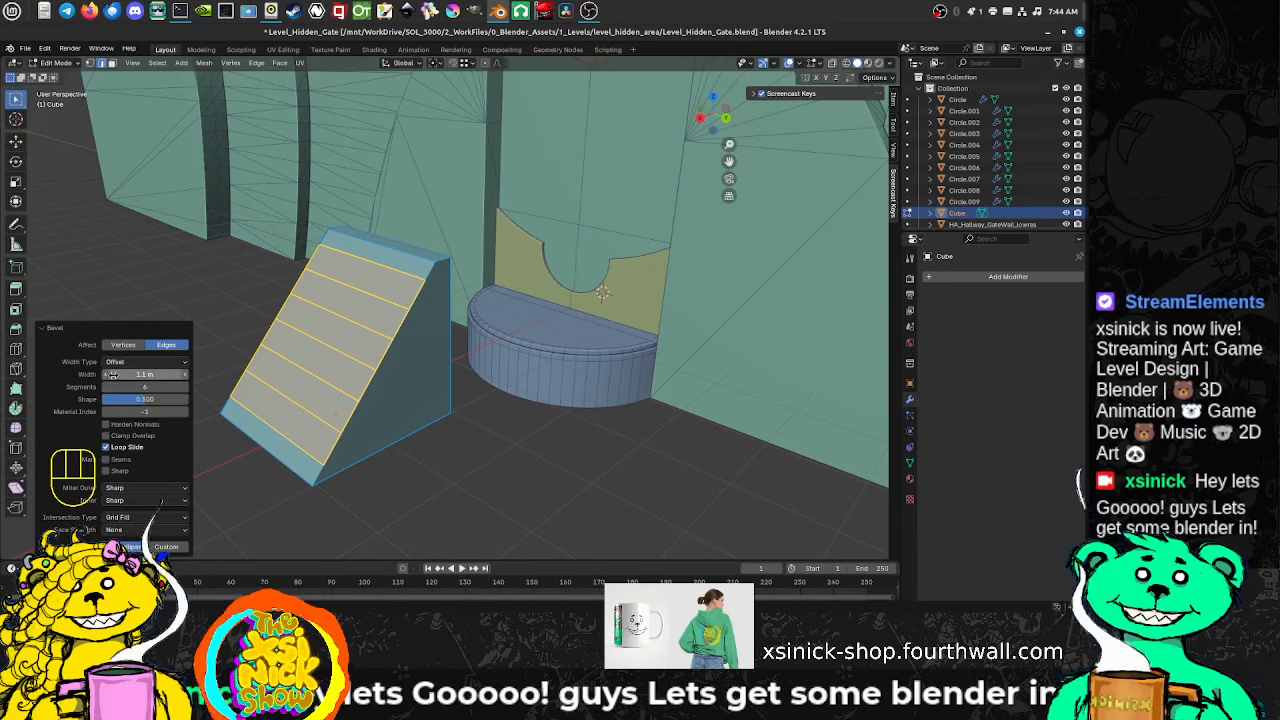
left_click_drag(136, 375, 132, 408)
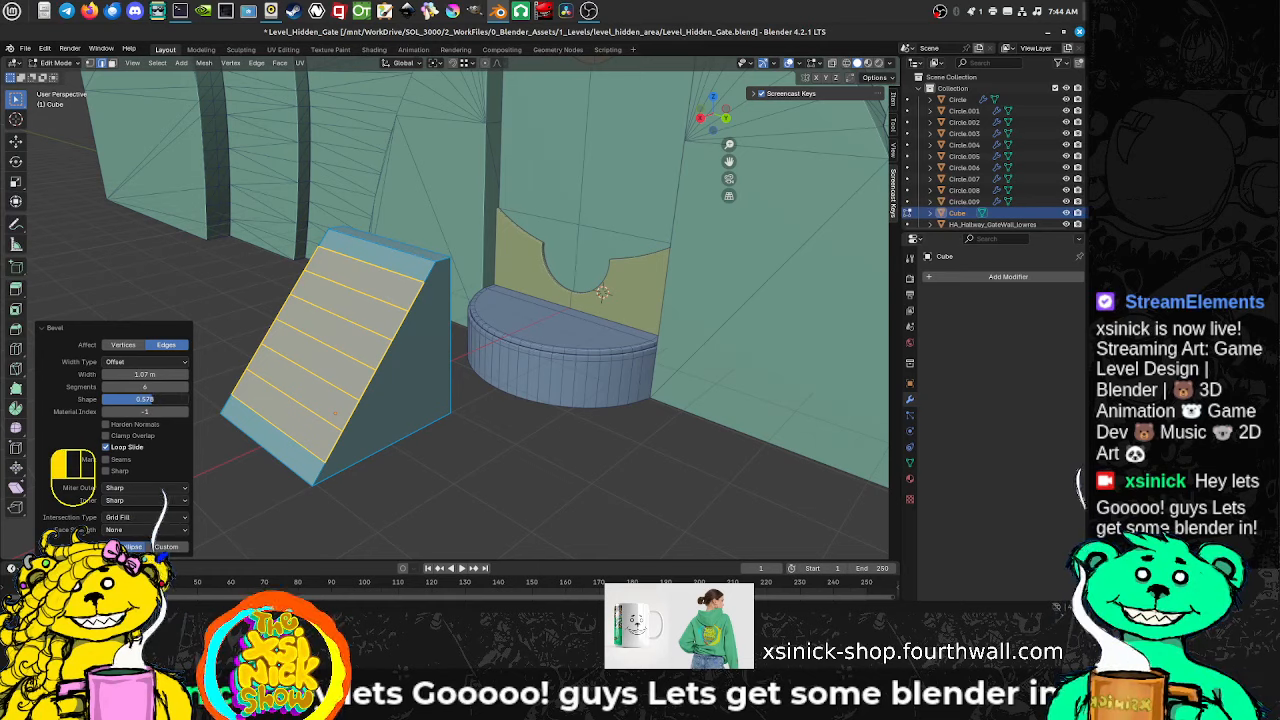
left_click_drag(150, 399, 146, 399)
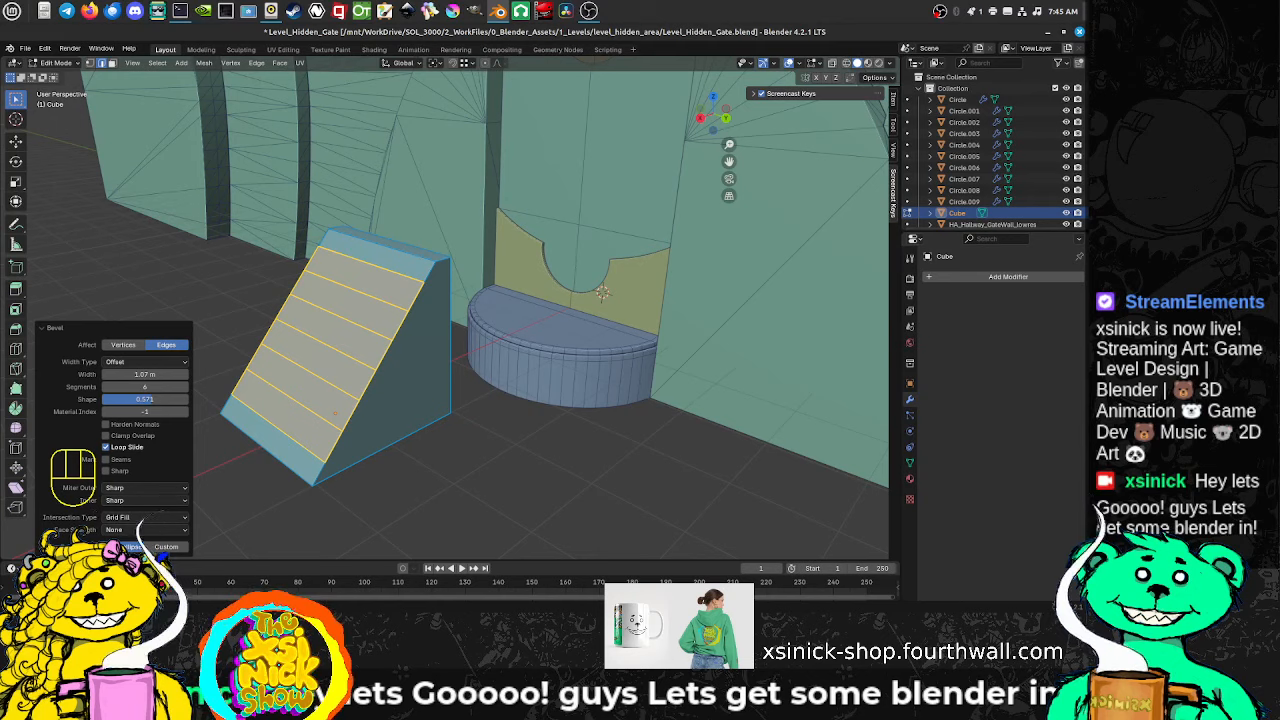
Step: Switch the slope bevel to a custom profile, reshape its curve by hand and try the Support Loops preset
left_click(163, 546)
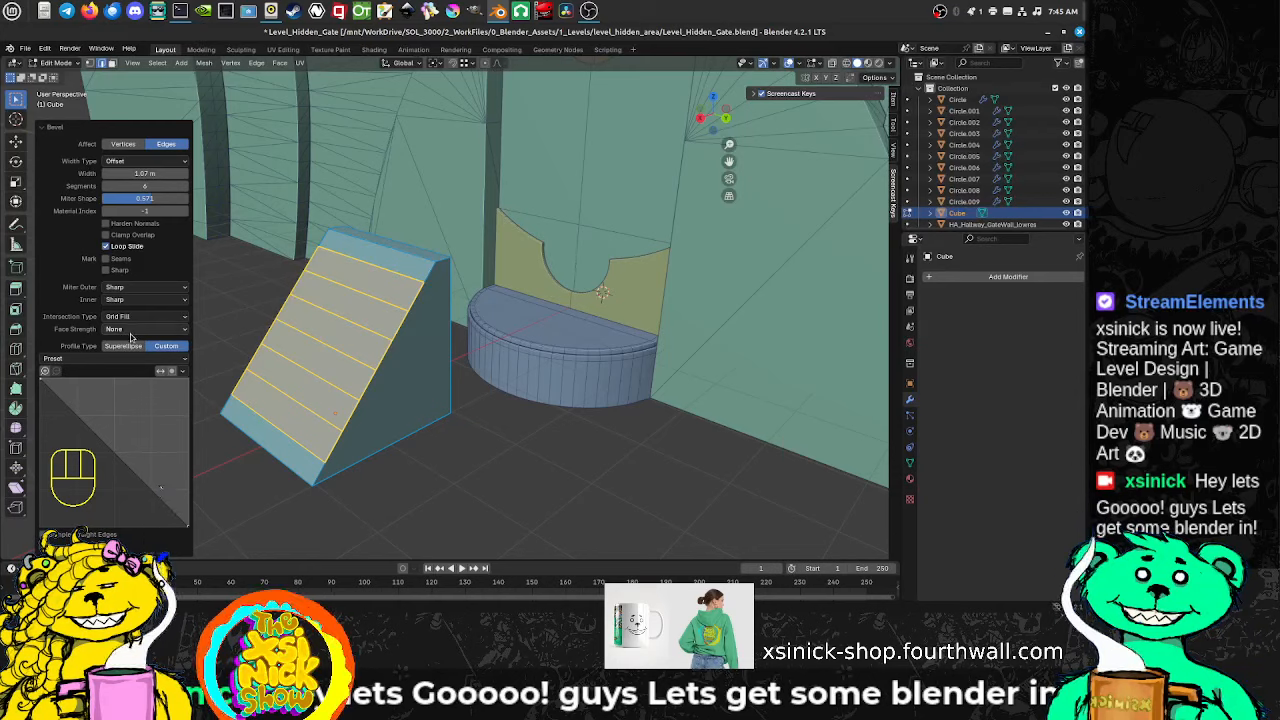
left_click_drag(93, 431, 71, 437)
left_click_drag(161, 489, 84, 446)
left_click(182, 348)
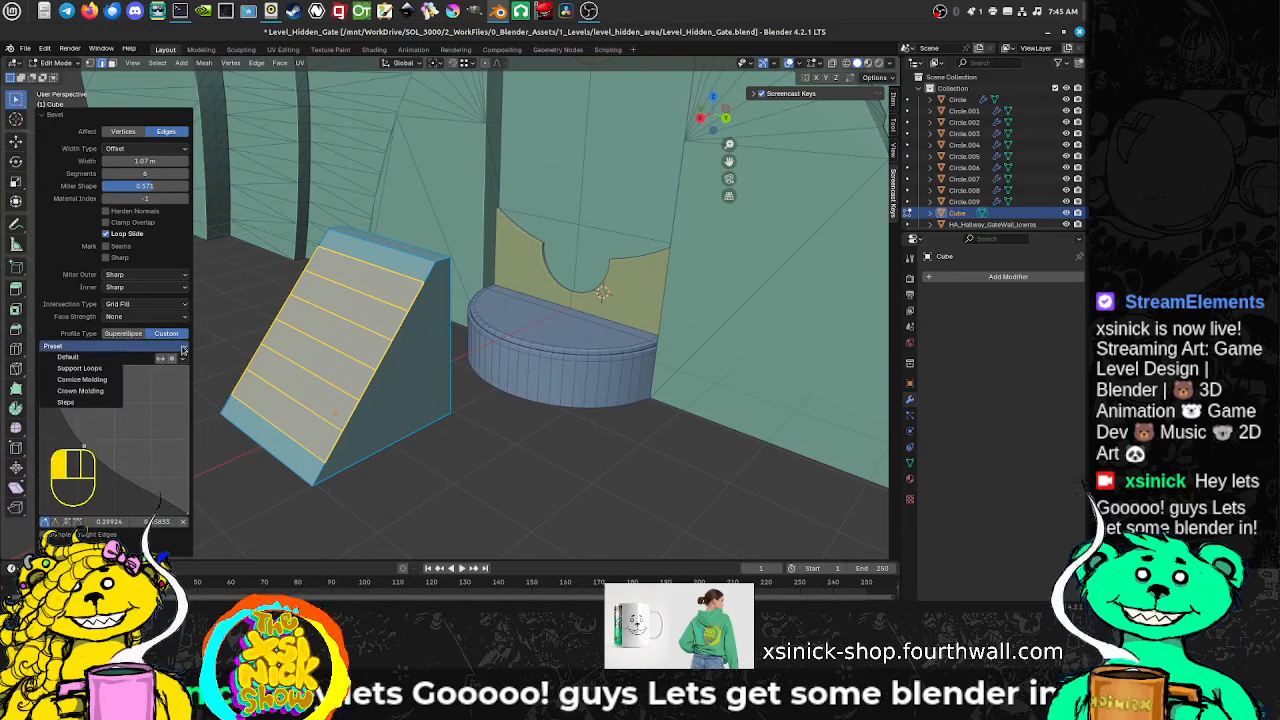
left_click(105, 371)
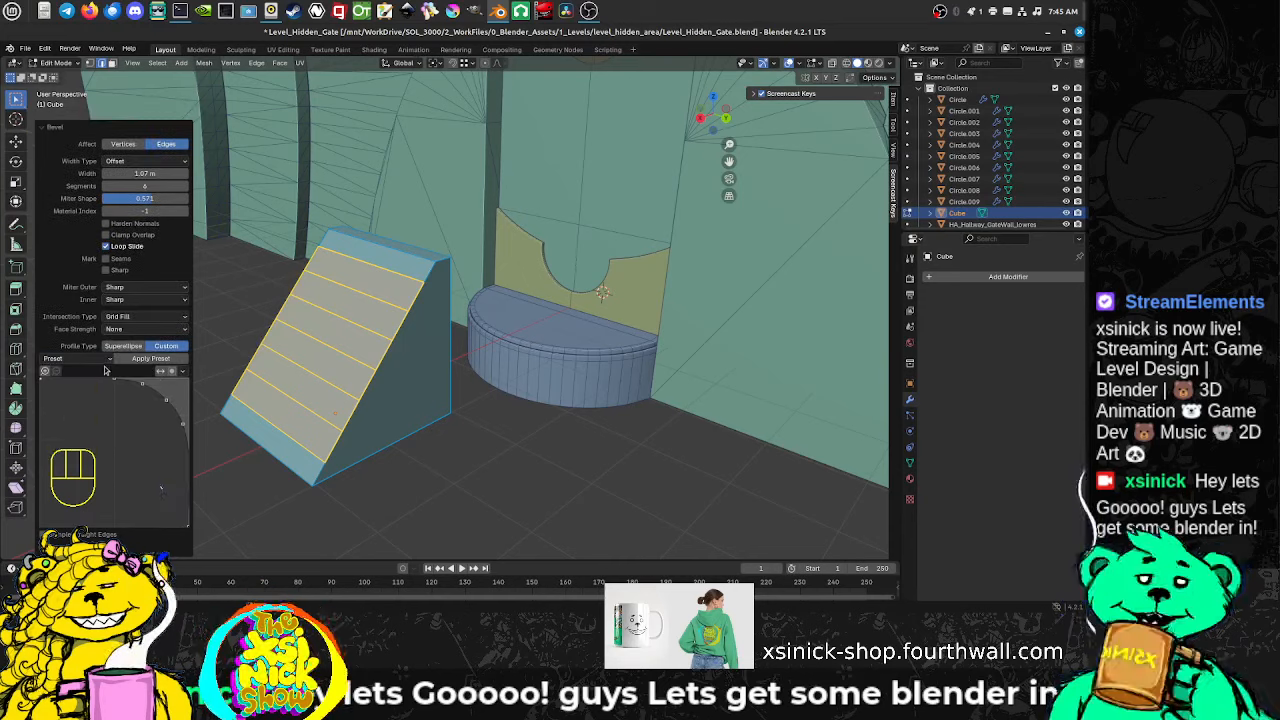
left_click(165, 398)
left_click_drag(159, 505, 161, 501)
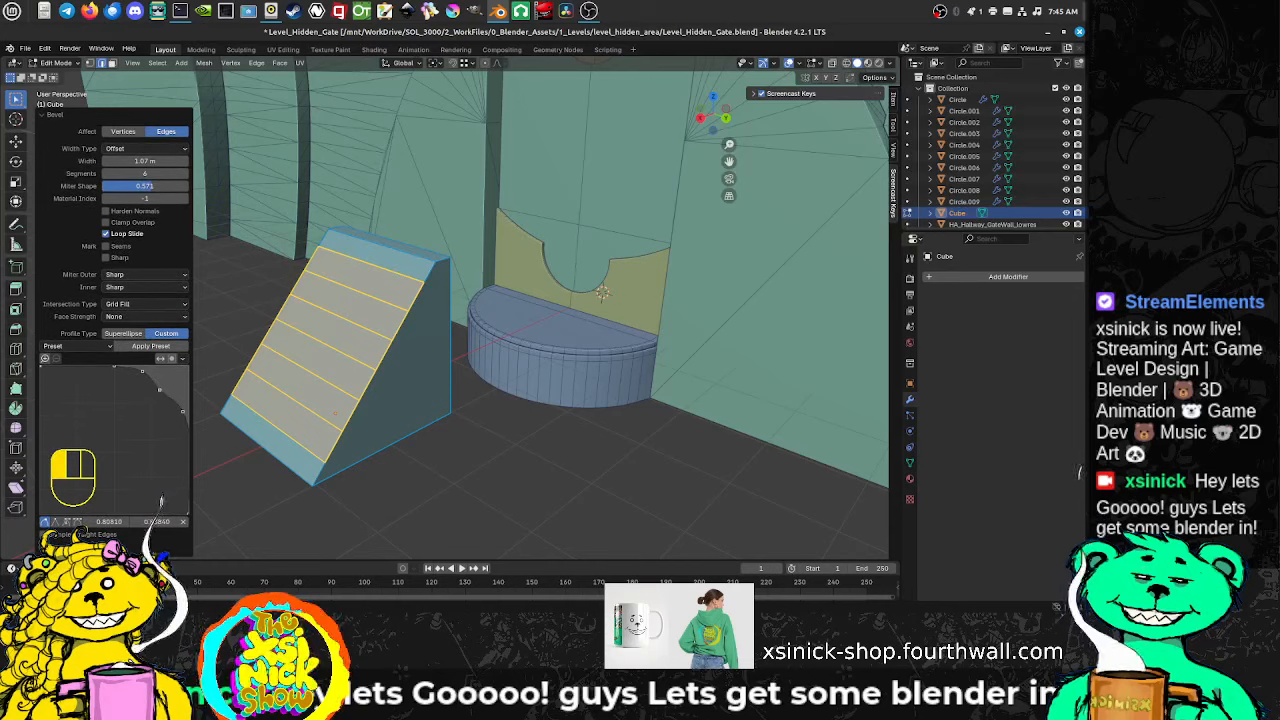
Step: Try toggling the bevel's Loop Slide, Seams and Harden Normals options, restoring each one
left_click(105, 234)
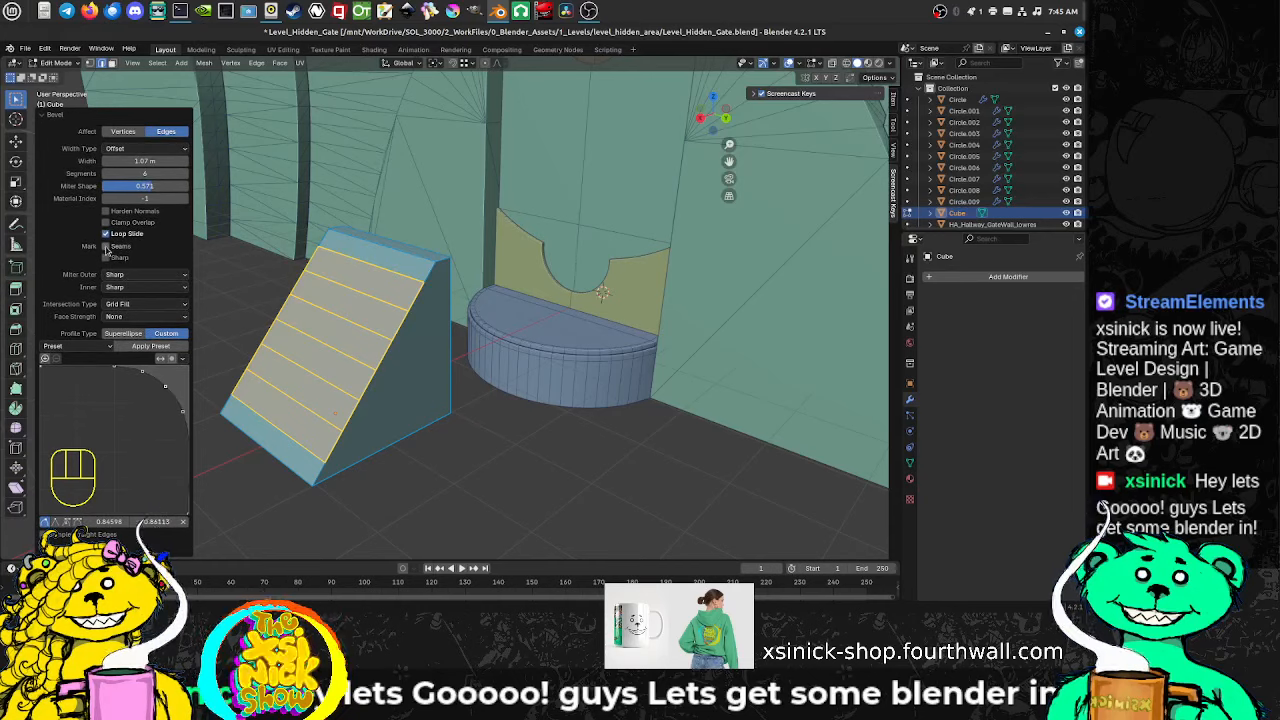
left_click(105, 246)
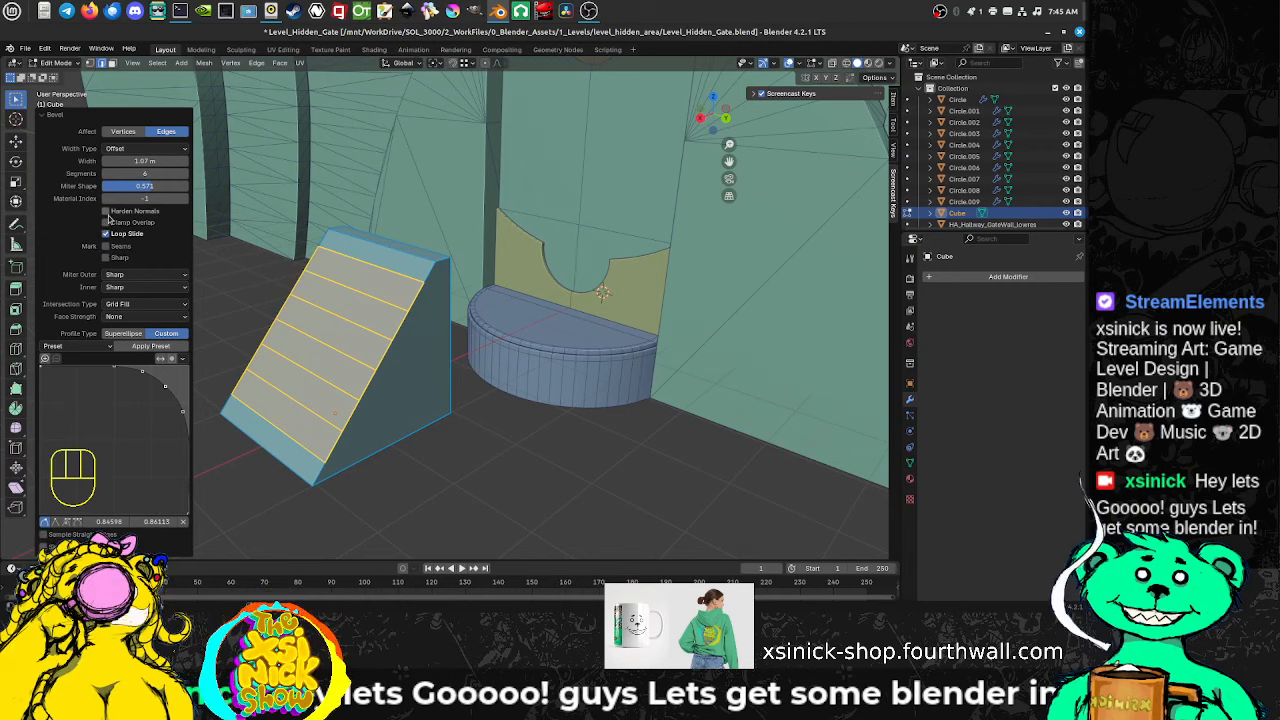
left_click(105, 212)
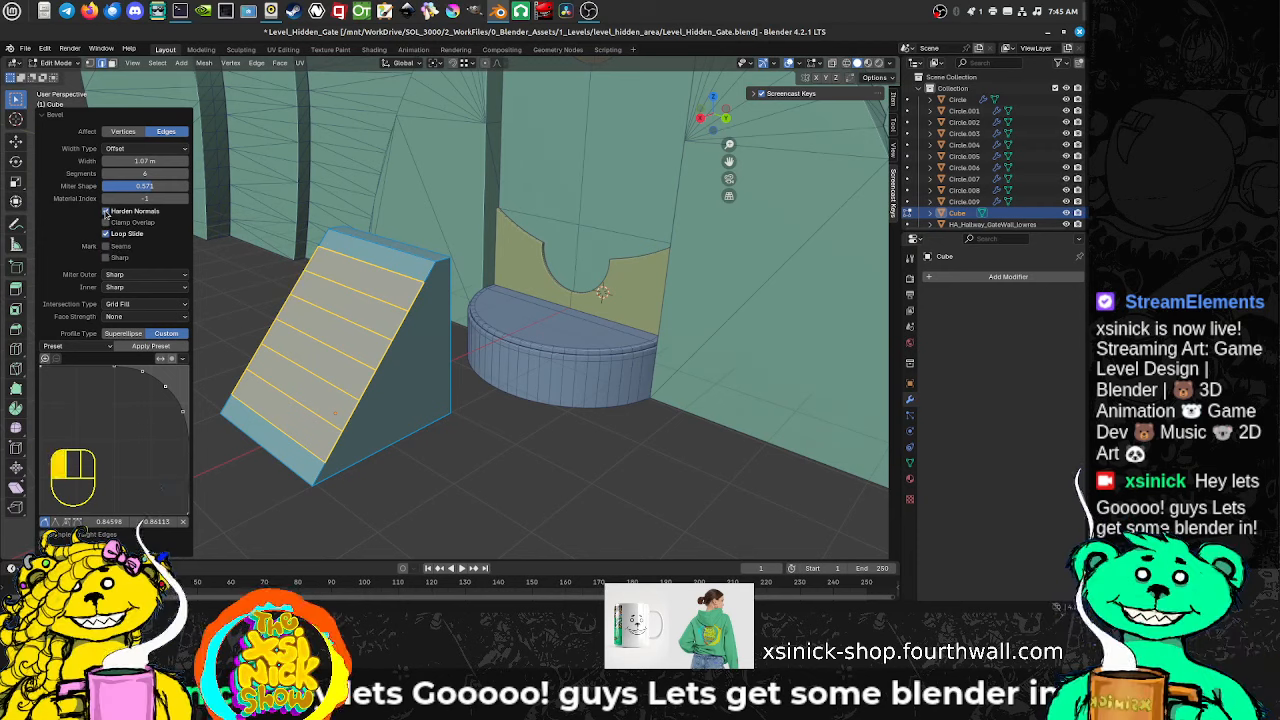
left_click(105, 212)
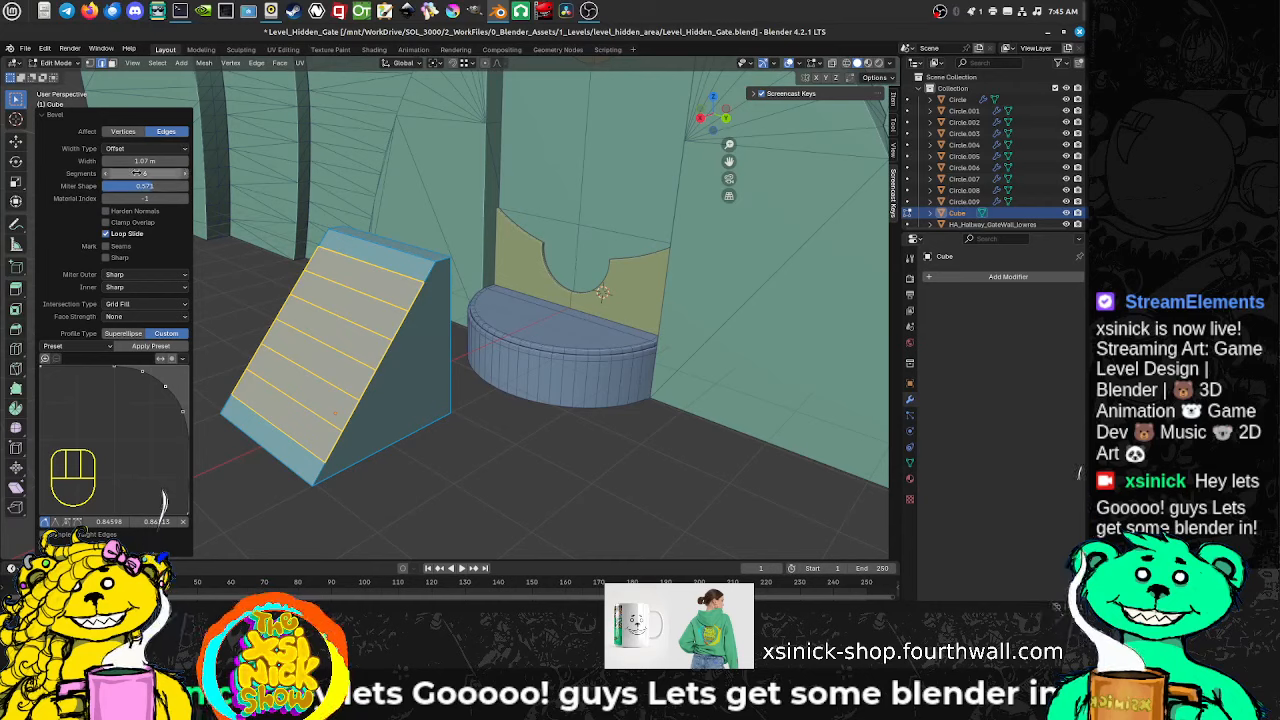
Step: Set the bevel width to 1.01 m and return the profile type to Superellipse
left_click_drag(143, 161, 160, 161)
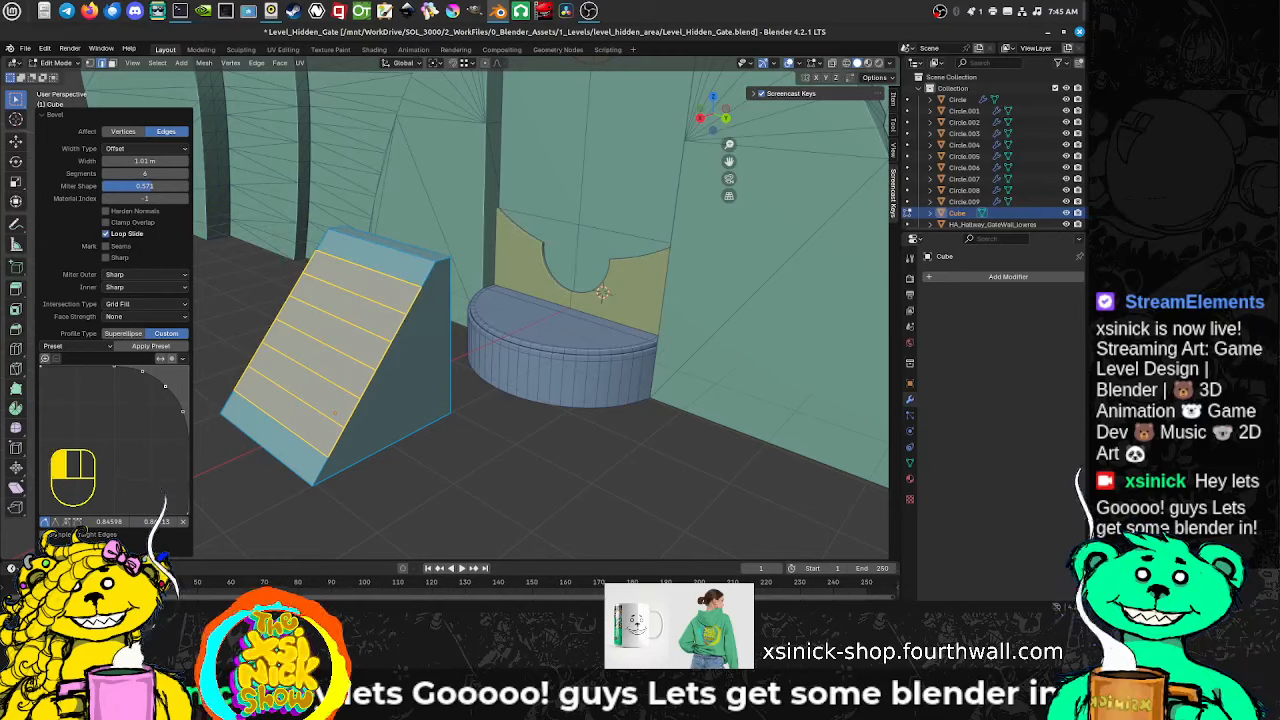
left_click(123, 334)
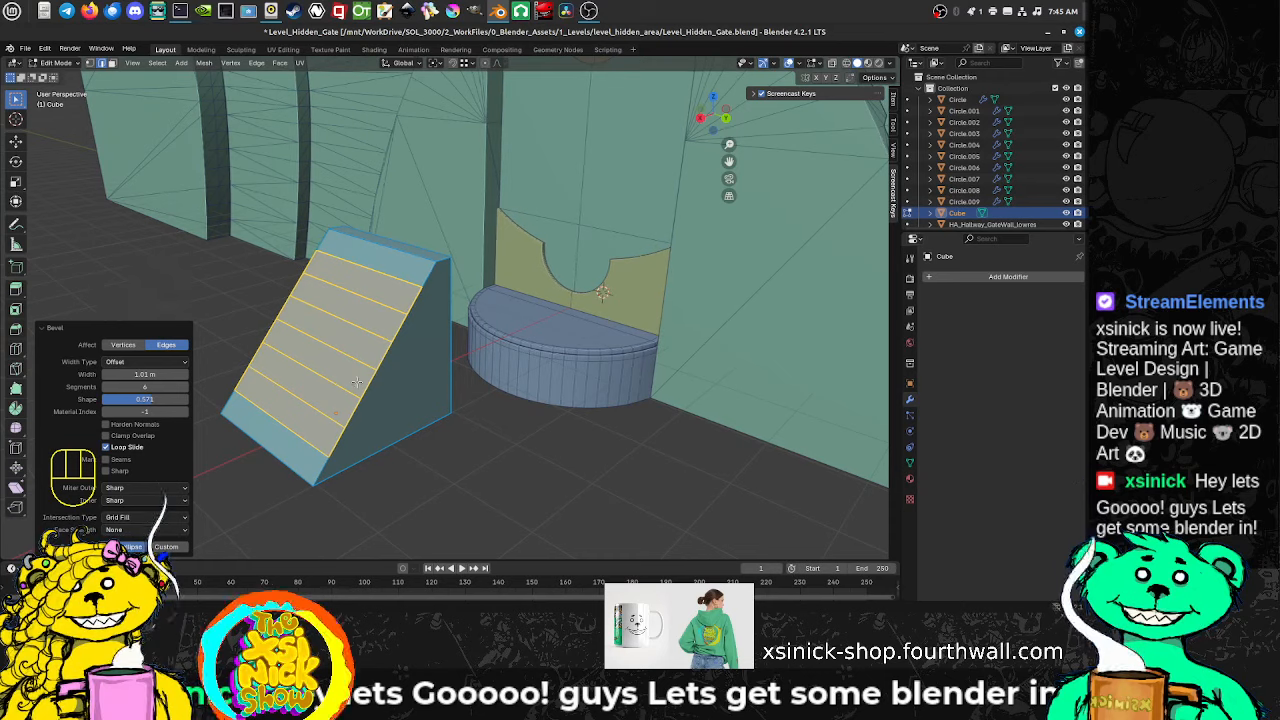
Step: Leave mesh editing and remove the ramp object from the scene
key("Tab")
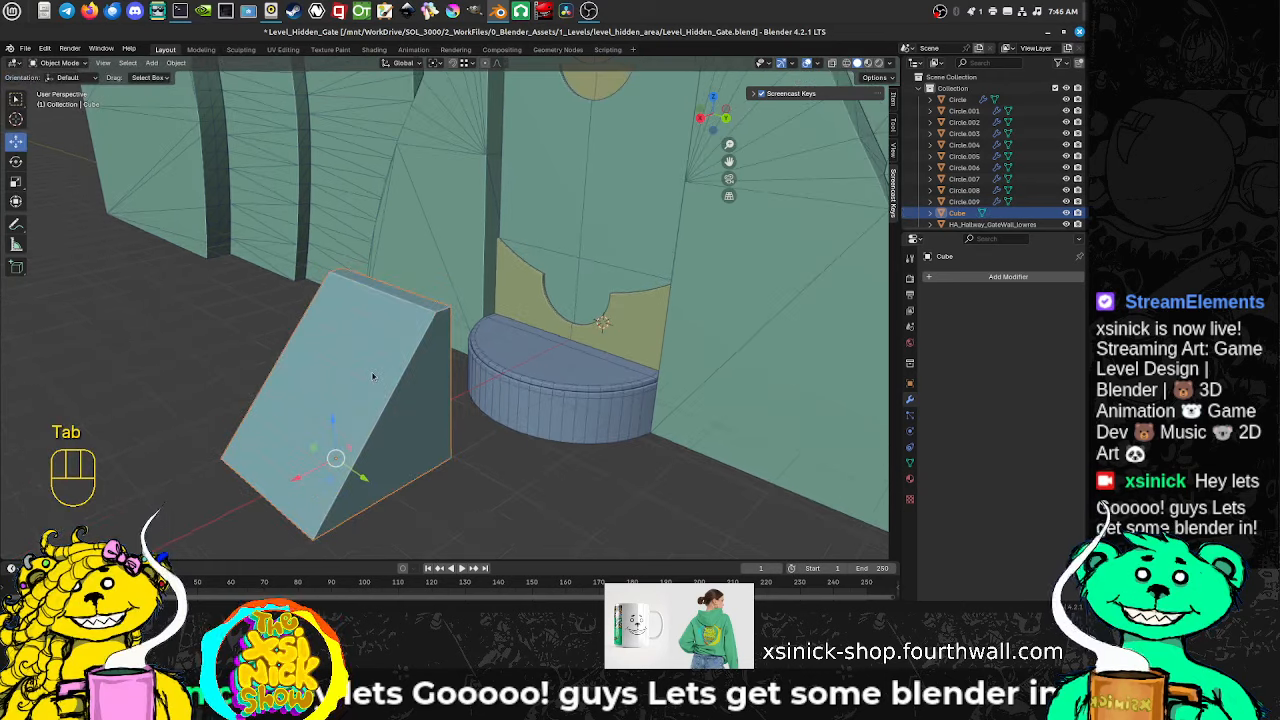
key("Delete")
Step: Open the half-round platform's mesh for editing and select its two bottom corner vertices at the gate wall
middle_click_drag(434, 351, 340, 423, "shift")
left_click(326, 426)
key("Tab")
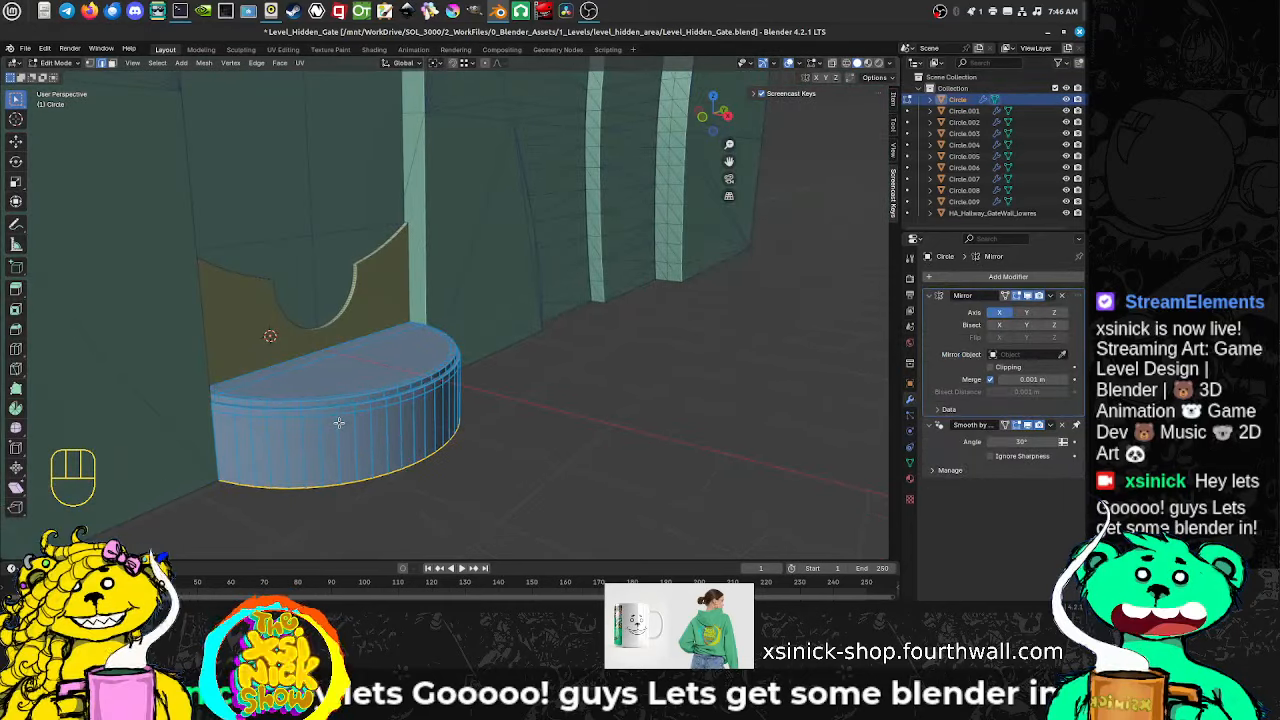
middle_click_drag(338, 414, 382, 419)
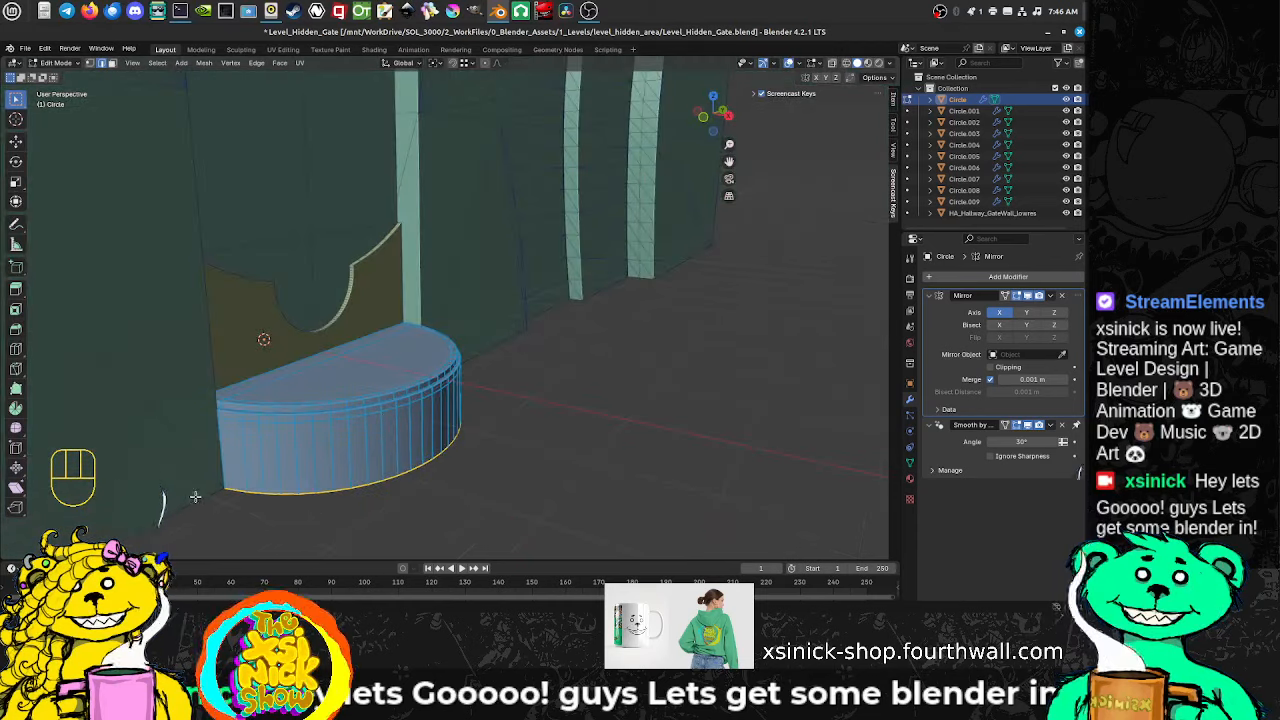
key("ctrl+Tab")
left_click(138, 482)
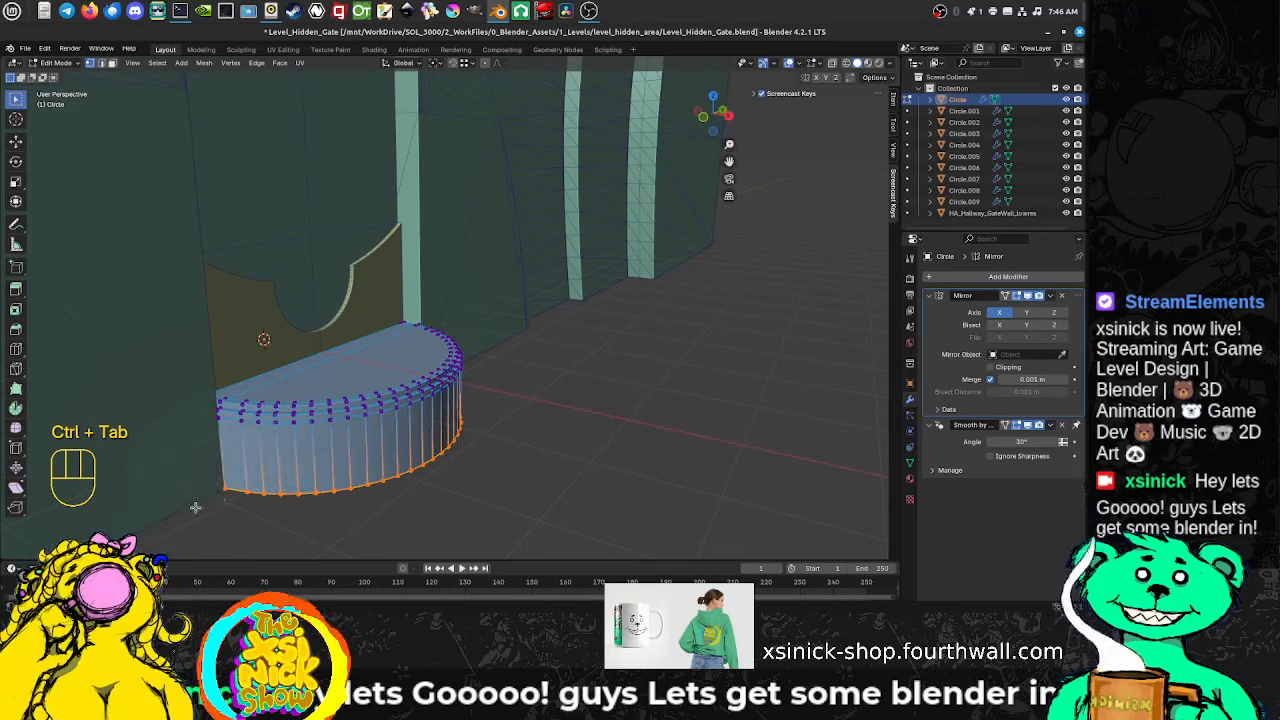
left_click(227, 490)
middle_click_drag(520, 498, 368, 486)
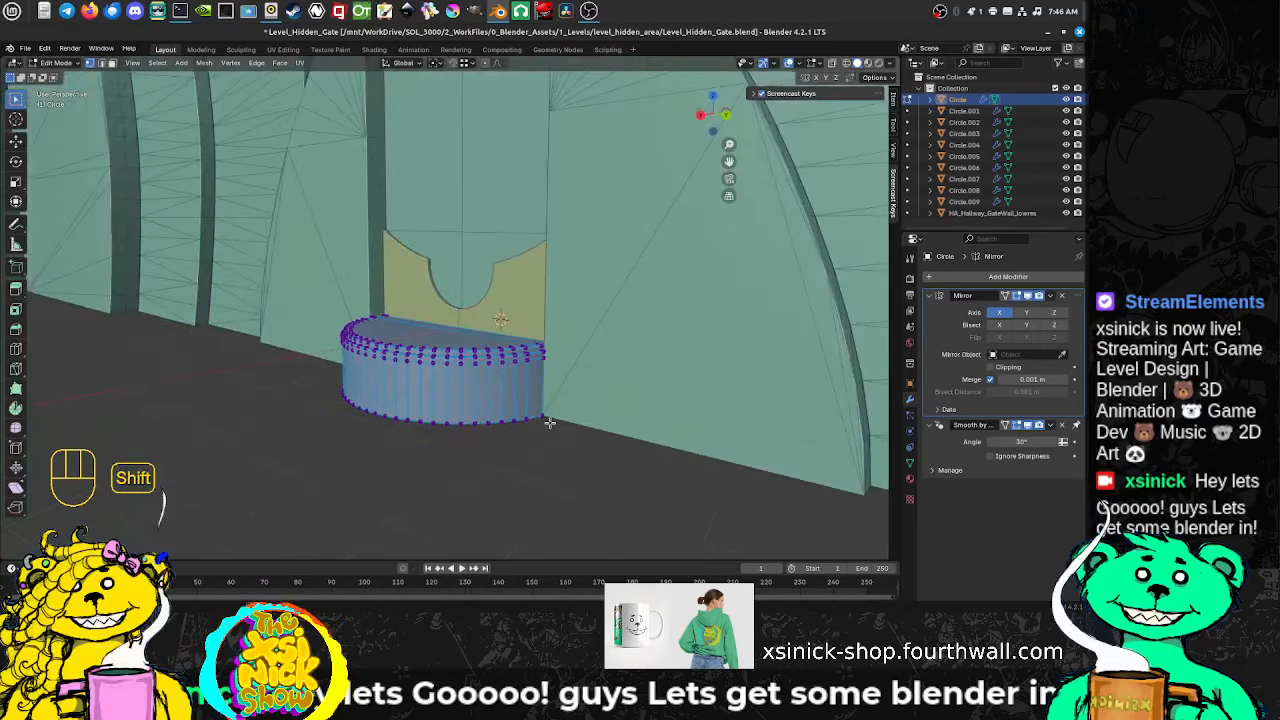
left_click(541, 418, "shift")
Step: Snap the 3D cursor to the midpoint of the two selected bottom corner vertices
key("shift+s")
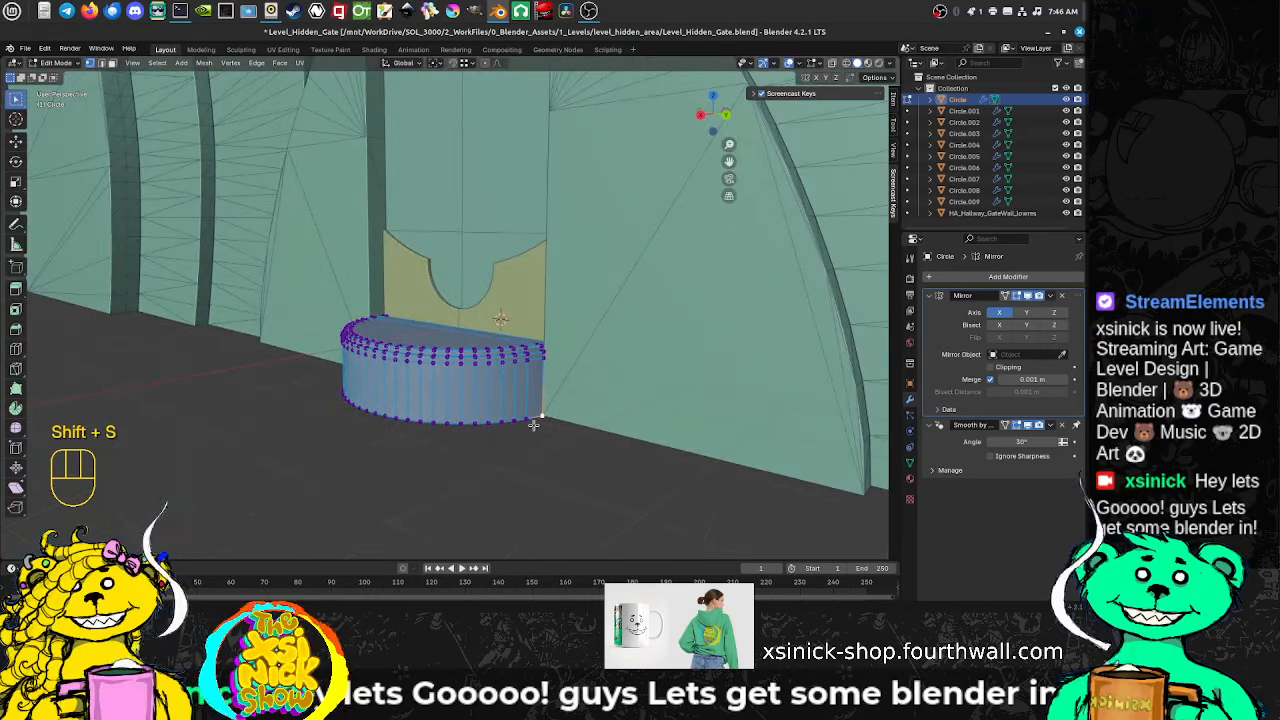
middle_click_drag(493, 416, 474, 434, "shift")
key("shift+s")
middle_click_drag(367, 403, 397, 423)
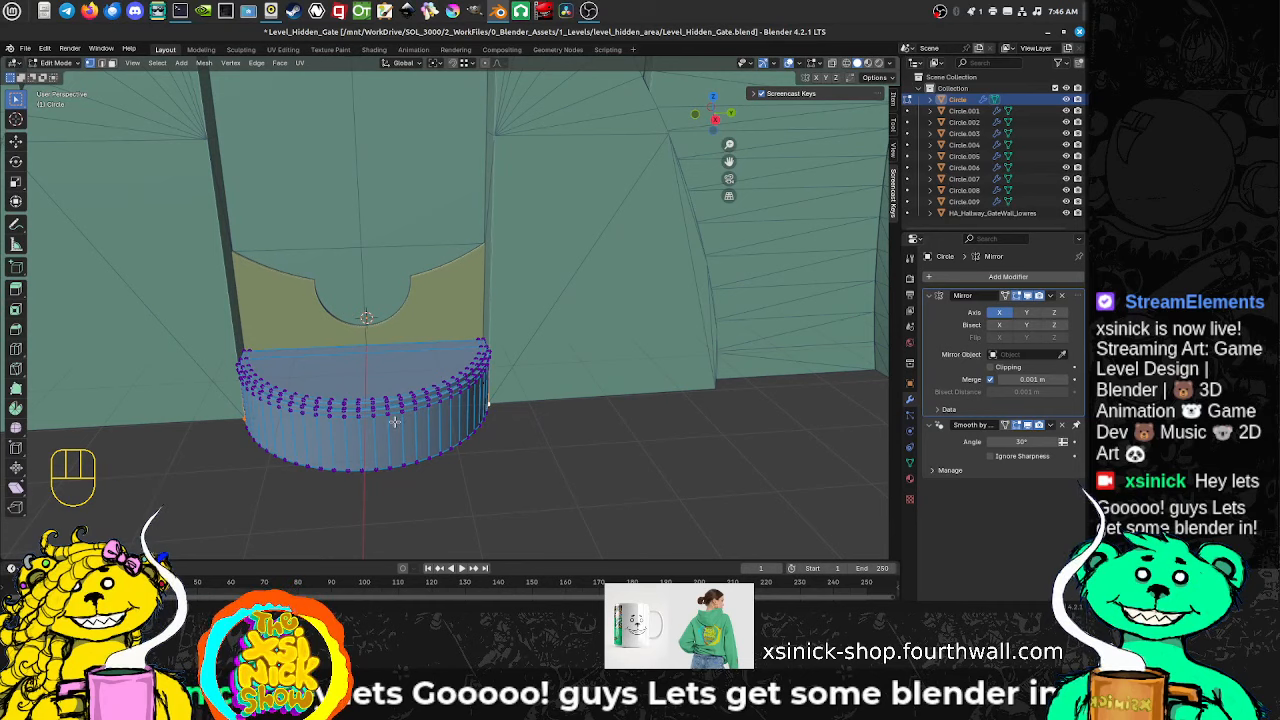
key("shift+s")
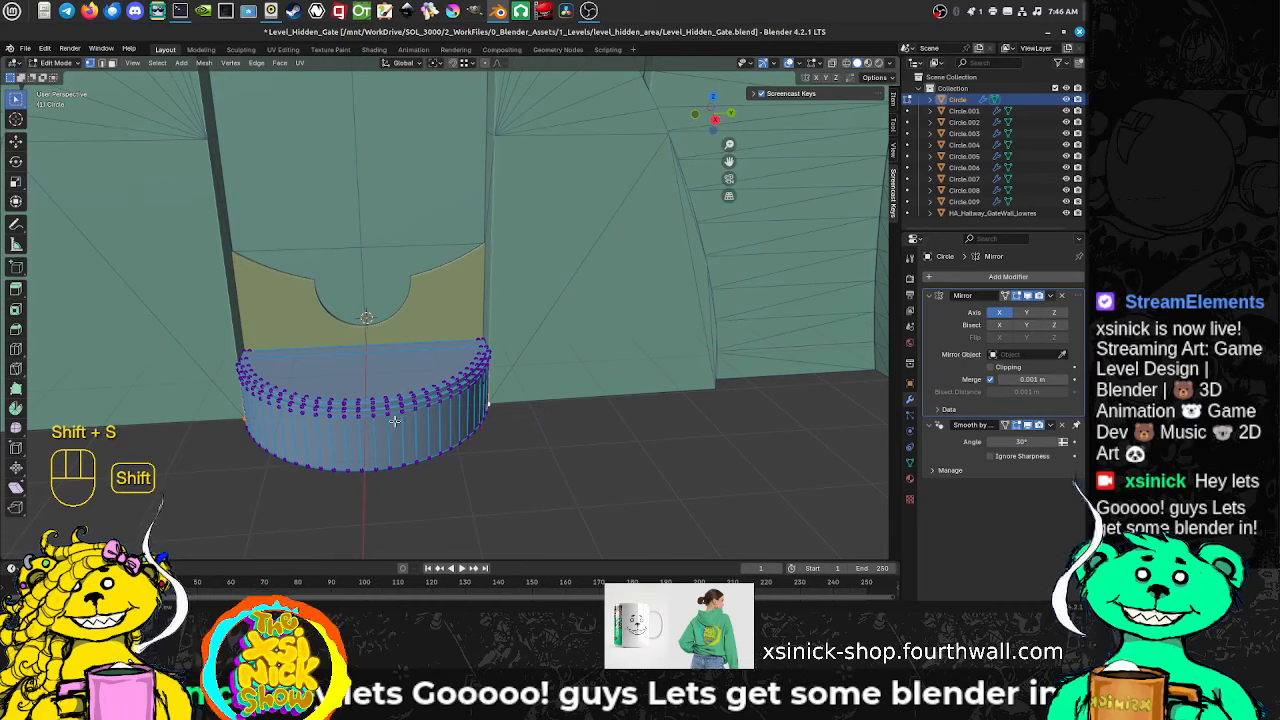
key("shift+s")
left_click(392, 511)
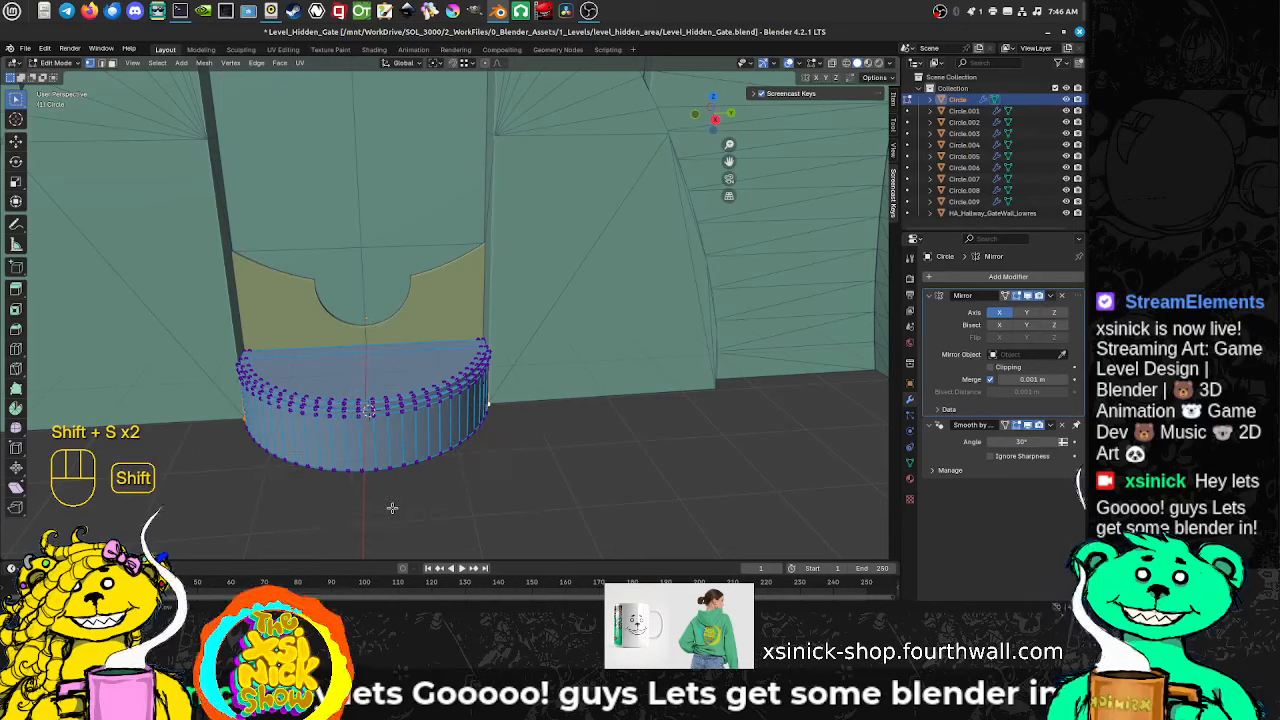
Step: Select all vertices along the platform's bottom arc, from one wall corner around to the other
middle_click_drag(330, 477, 382, 420)
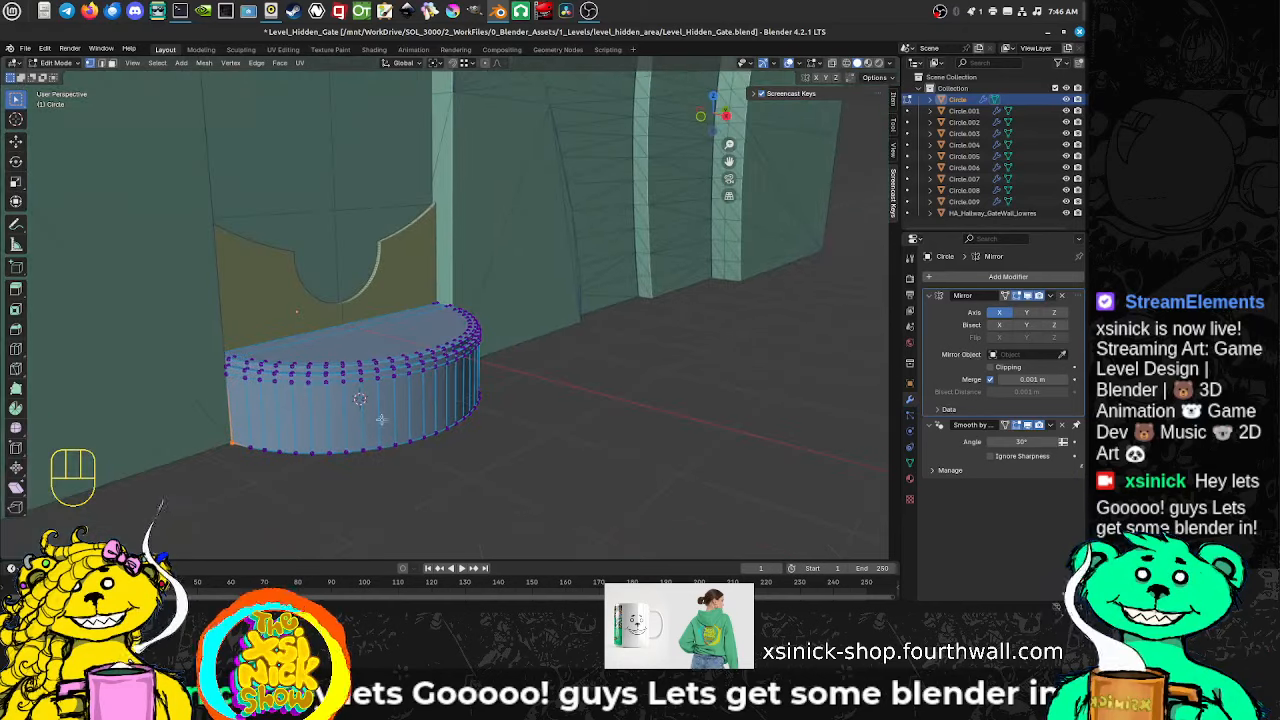
middle_click_drag(493, 436, 328, 425)
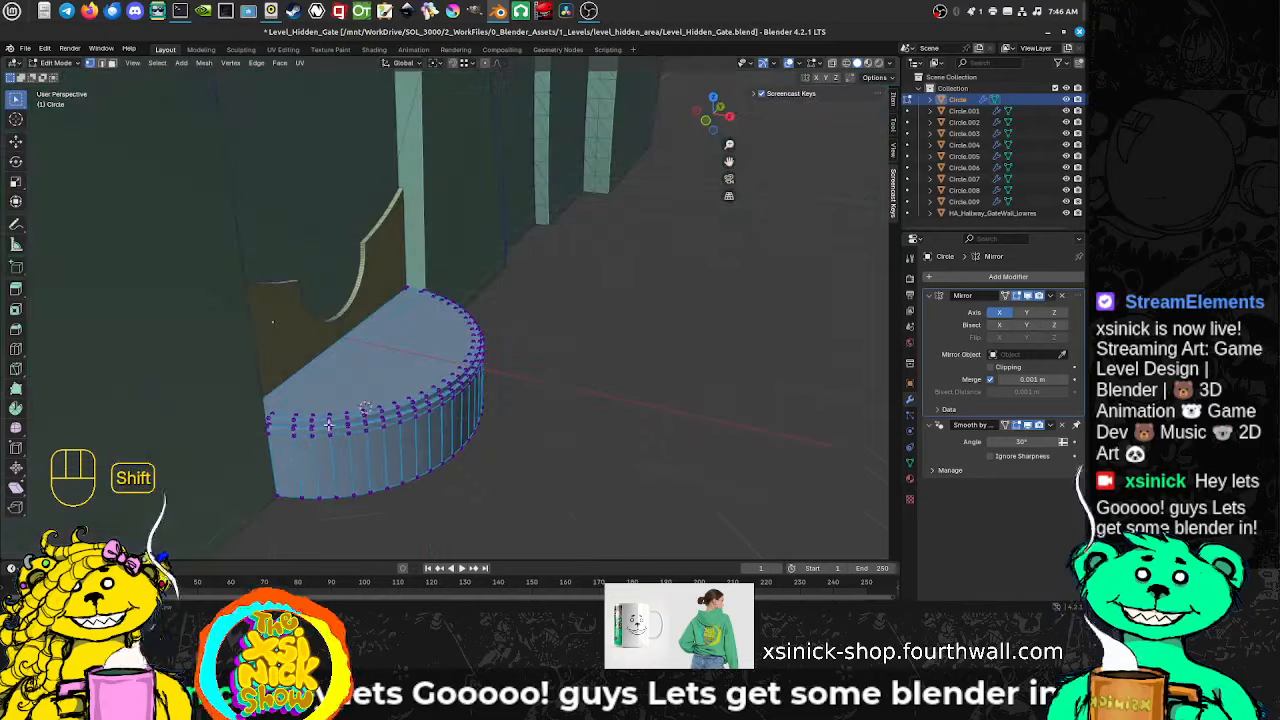
left_click(279, 498, "ctrl+shift")
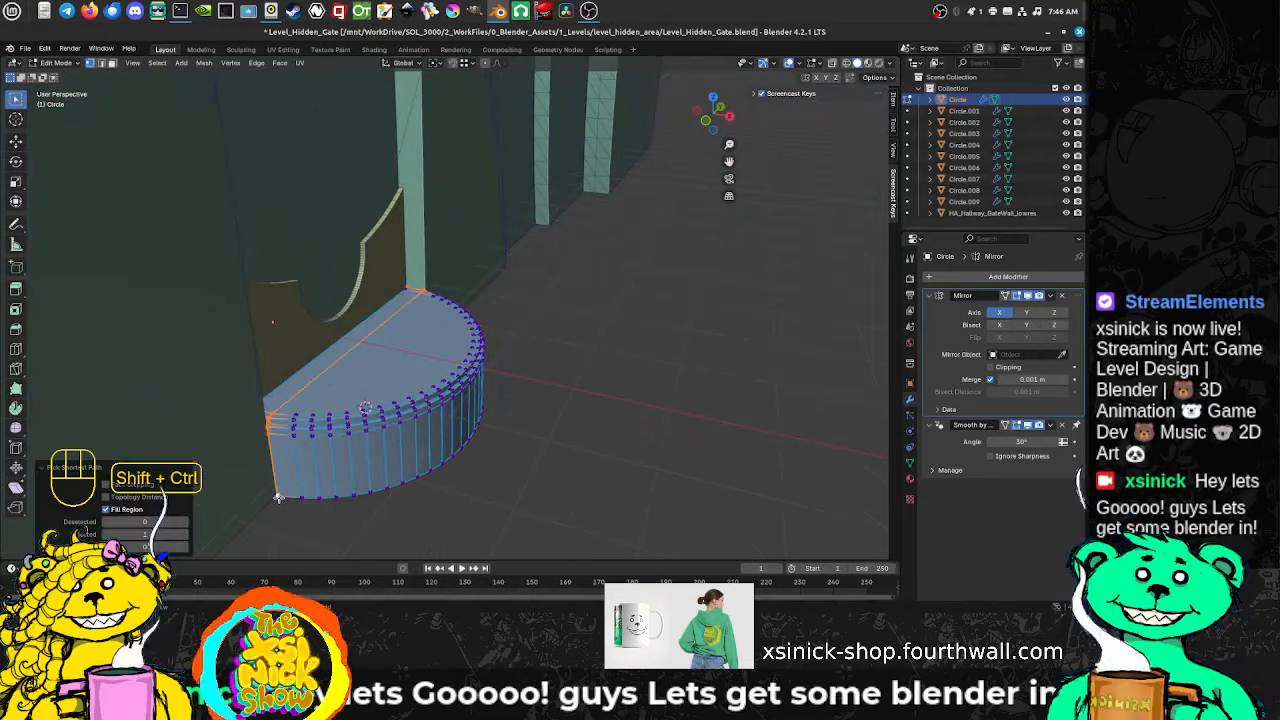
left_click(279, 498)
left_click(461, 455, "ctrl")
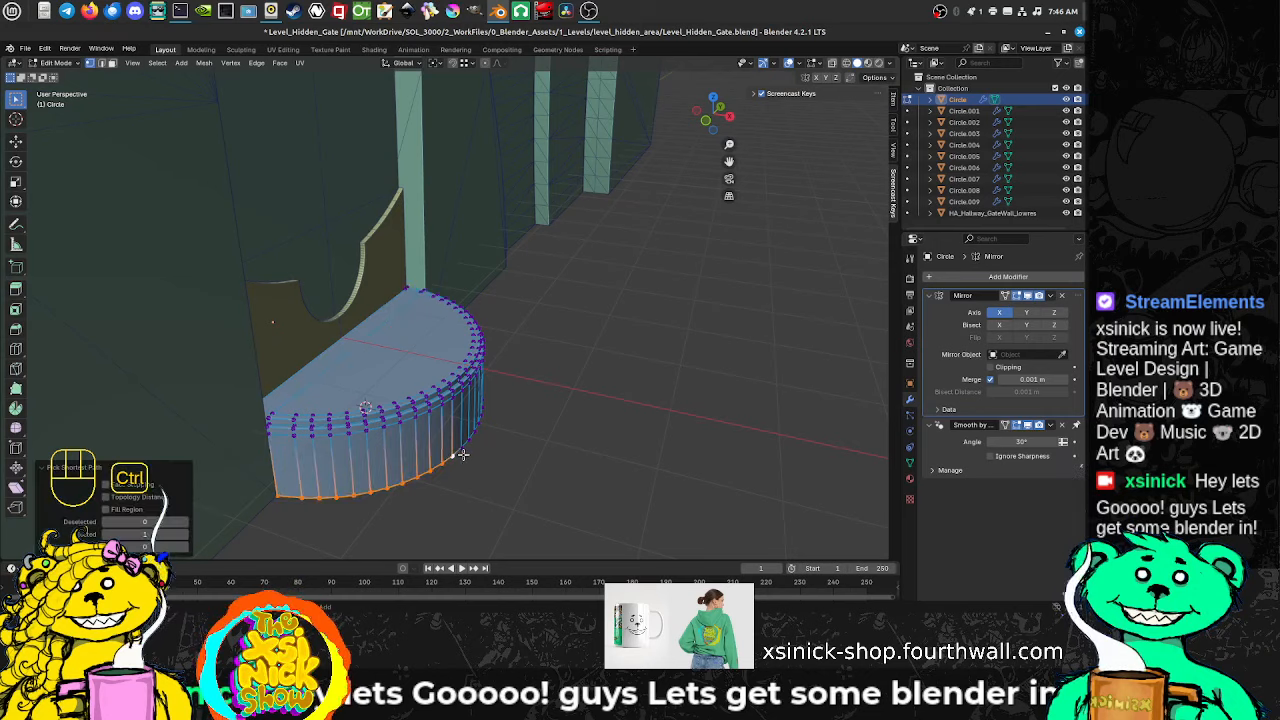
middle_click_drag(464, 455, 412, 443)
left_click(539, 404, "ctrl")
middle_click_drag(305, 428, 460, 425)
Step: Scale the platform's bottom arc outward by about 1.677 around the 3D cursor to form a flared skirt
scroll(460, 425, "down", 4)
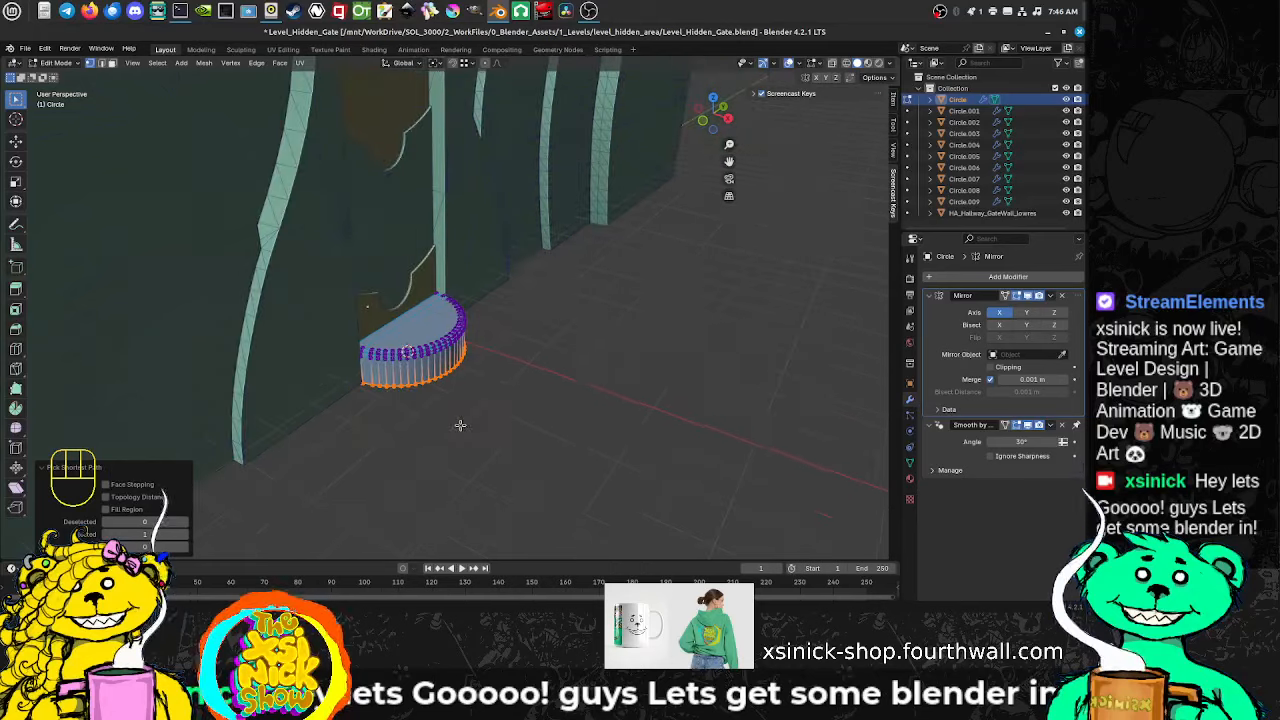
key("s")
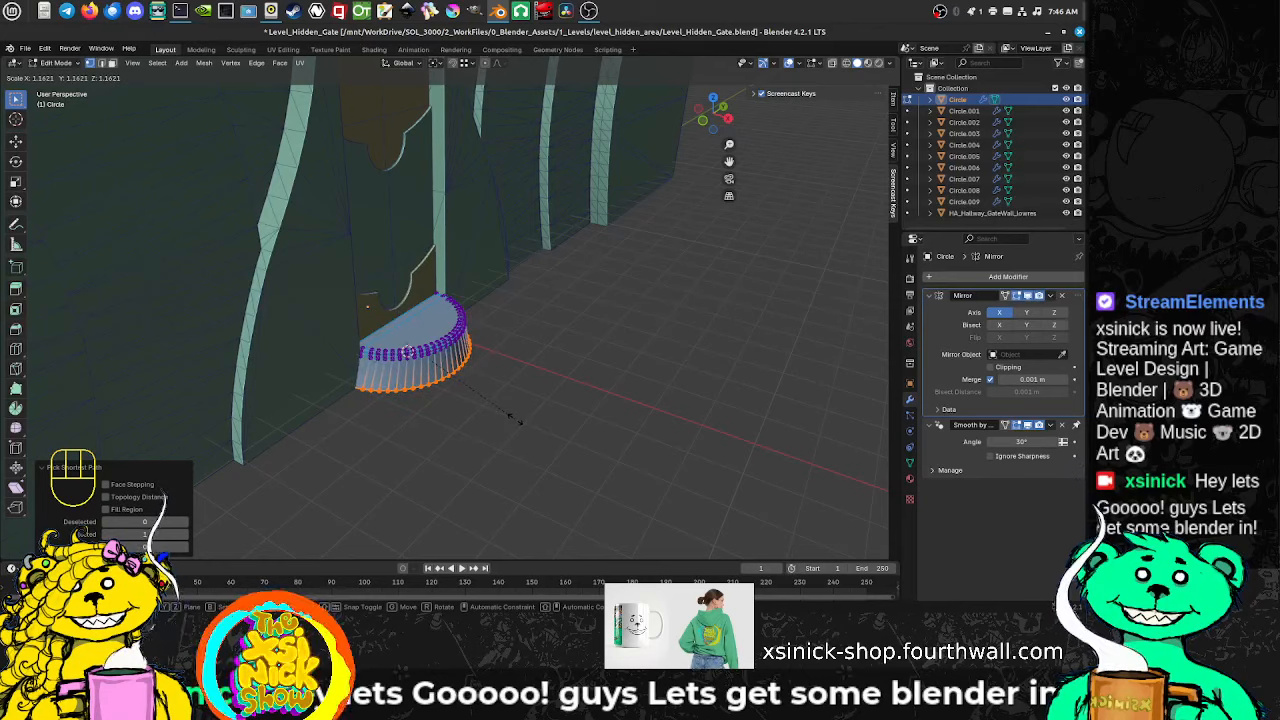
key("Escape")
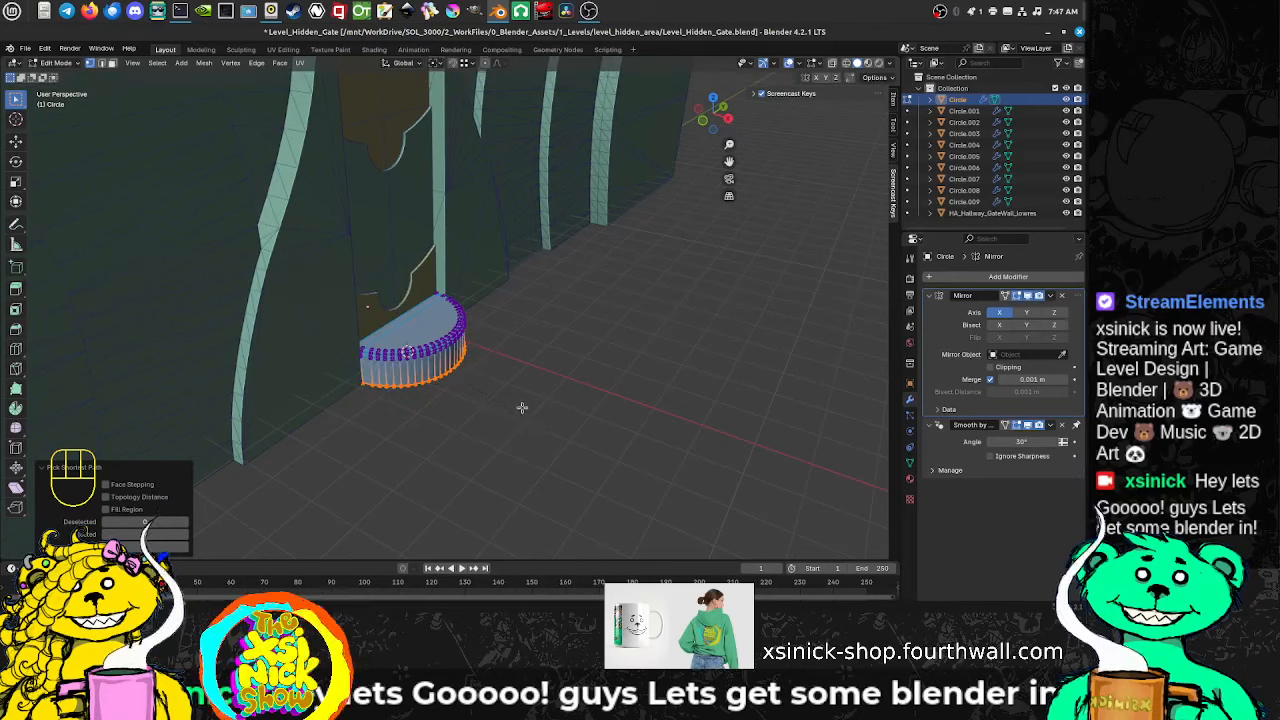
left_click(435, 62)
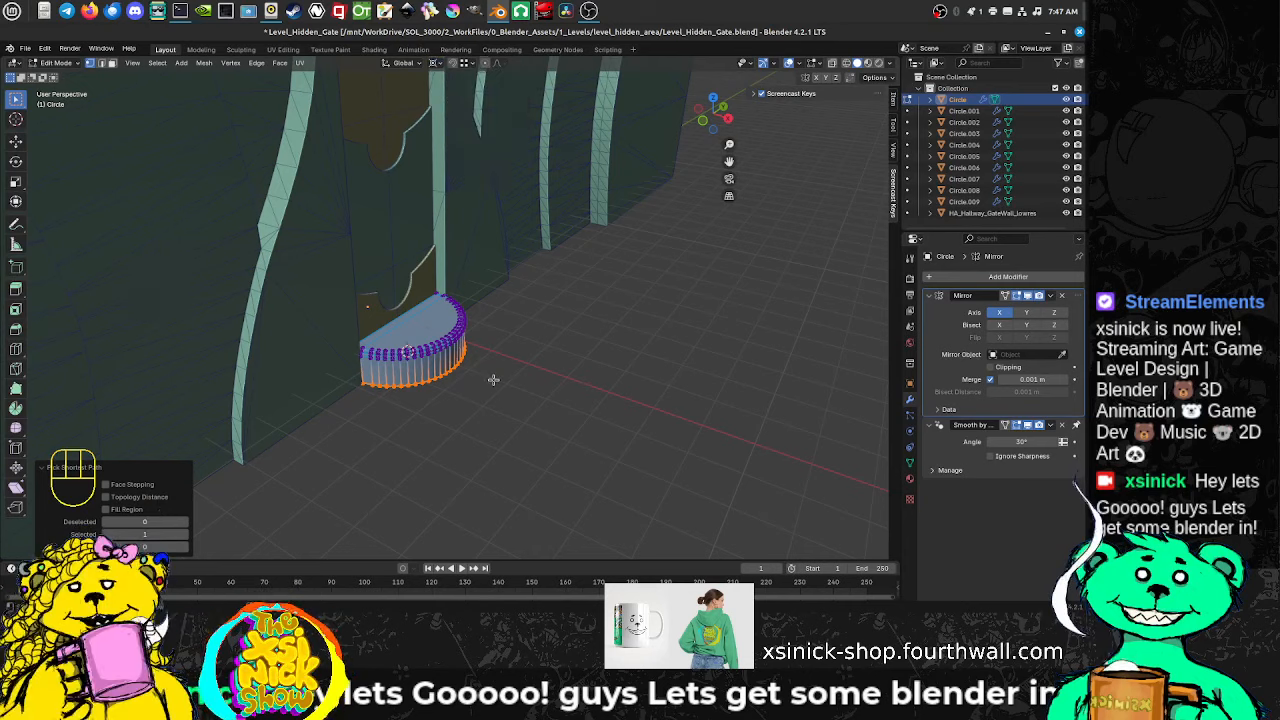
key("s")
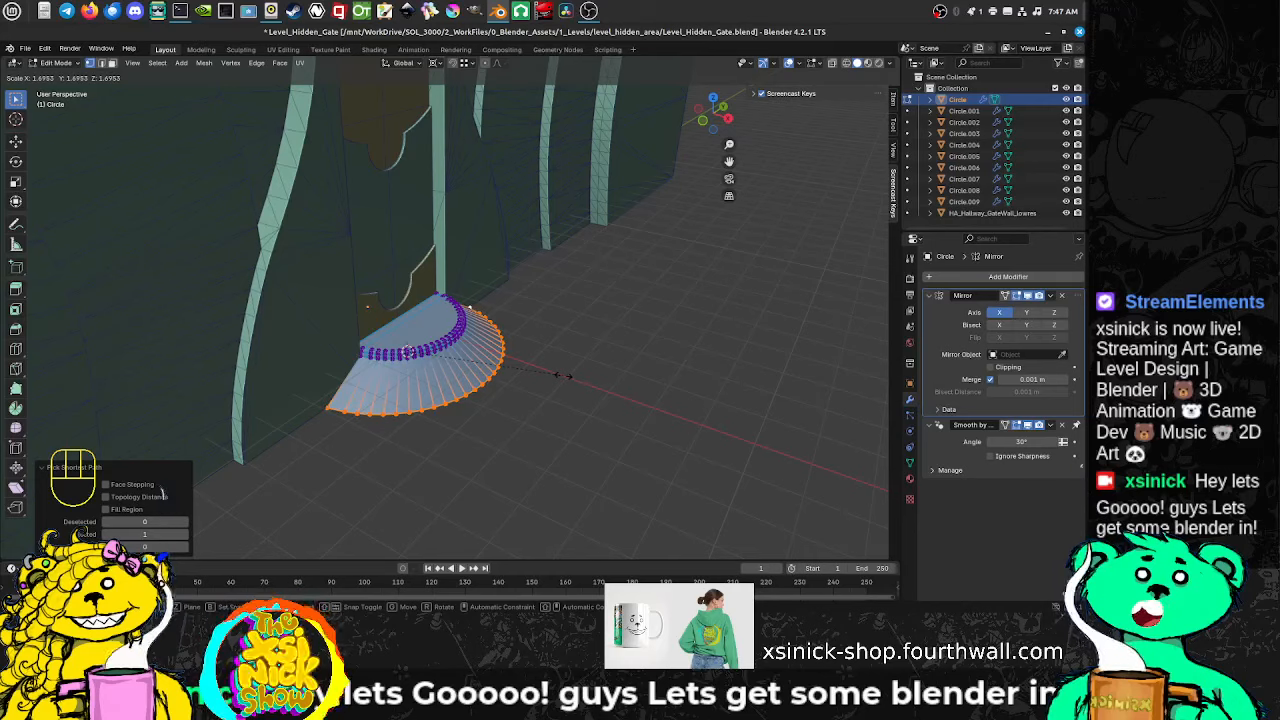
left_click(561, 373)
middle_click_drag(561, 373, 405, 405, "shift")
Step: Add eight evenly spaced loop cuts around the platform's flared skirt
scroll(412, 370, "up", 4)
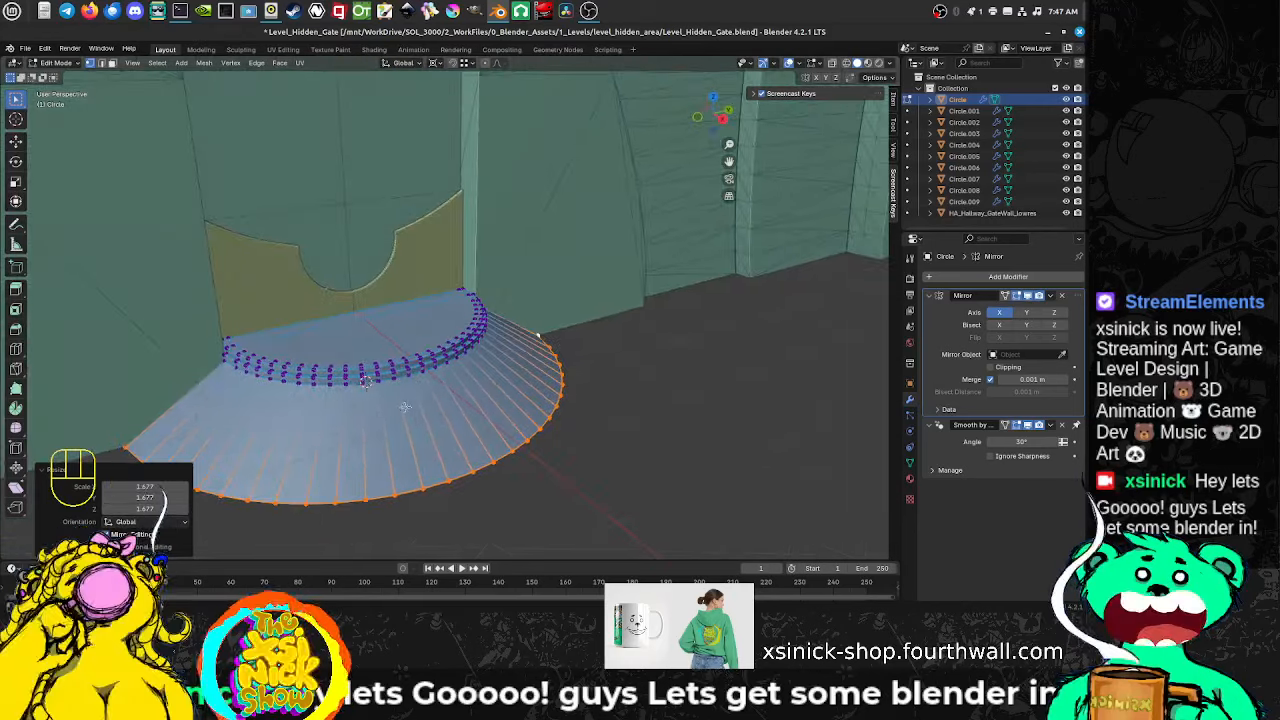
key("ctrl+super+r")
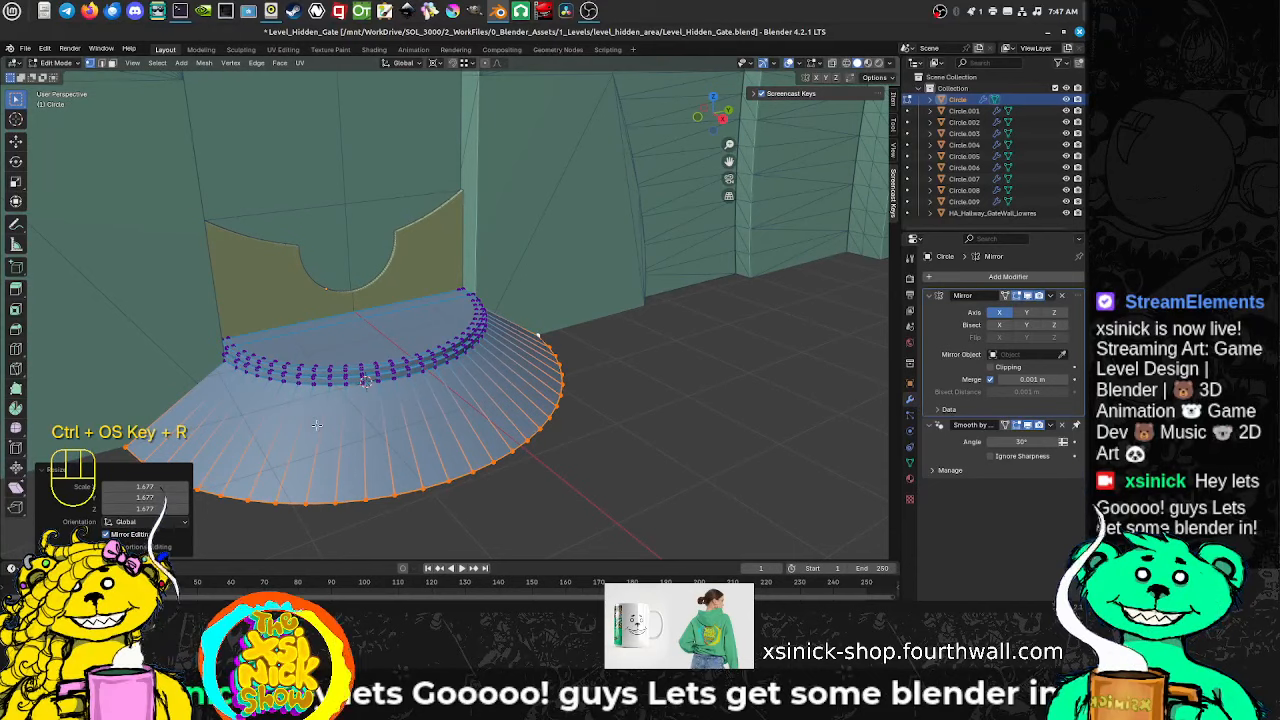
key("alt+a")
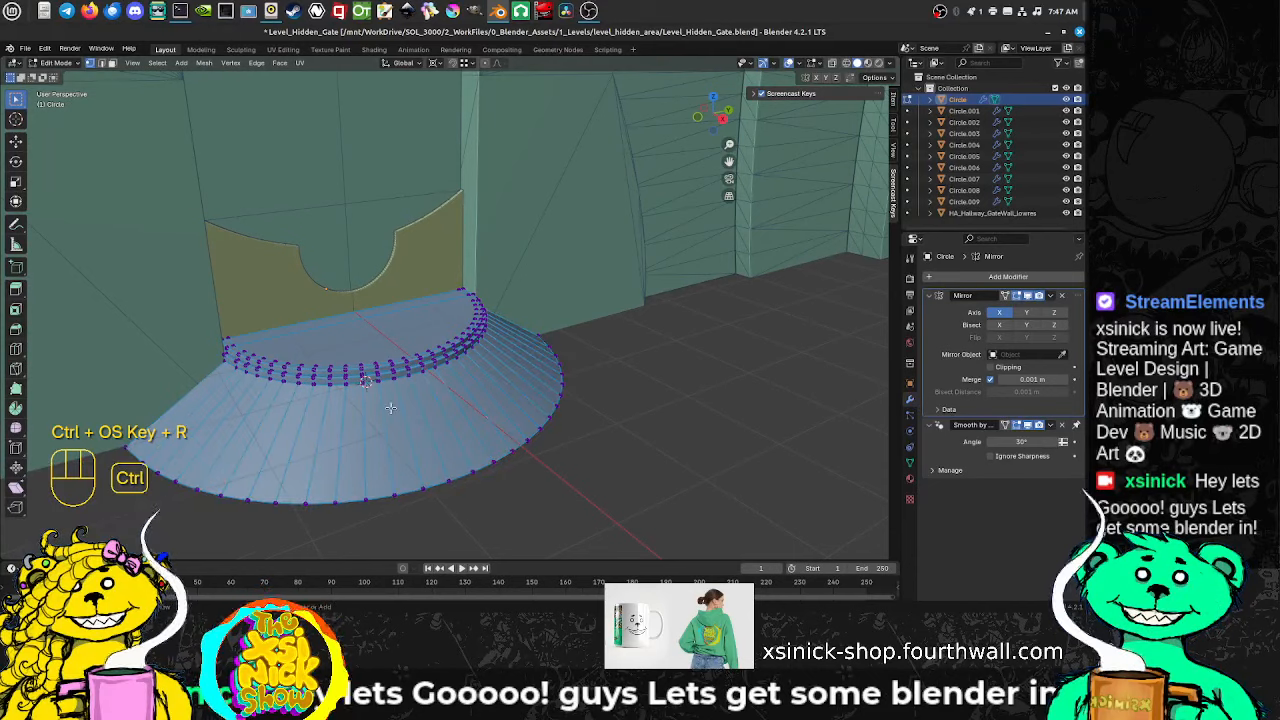
key("ctrl+r")
scroll(385, 407, "up", 7)
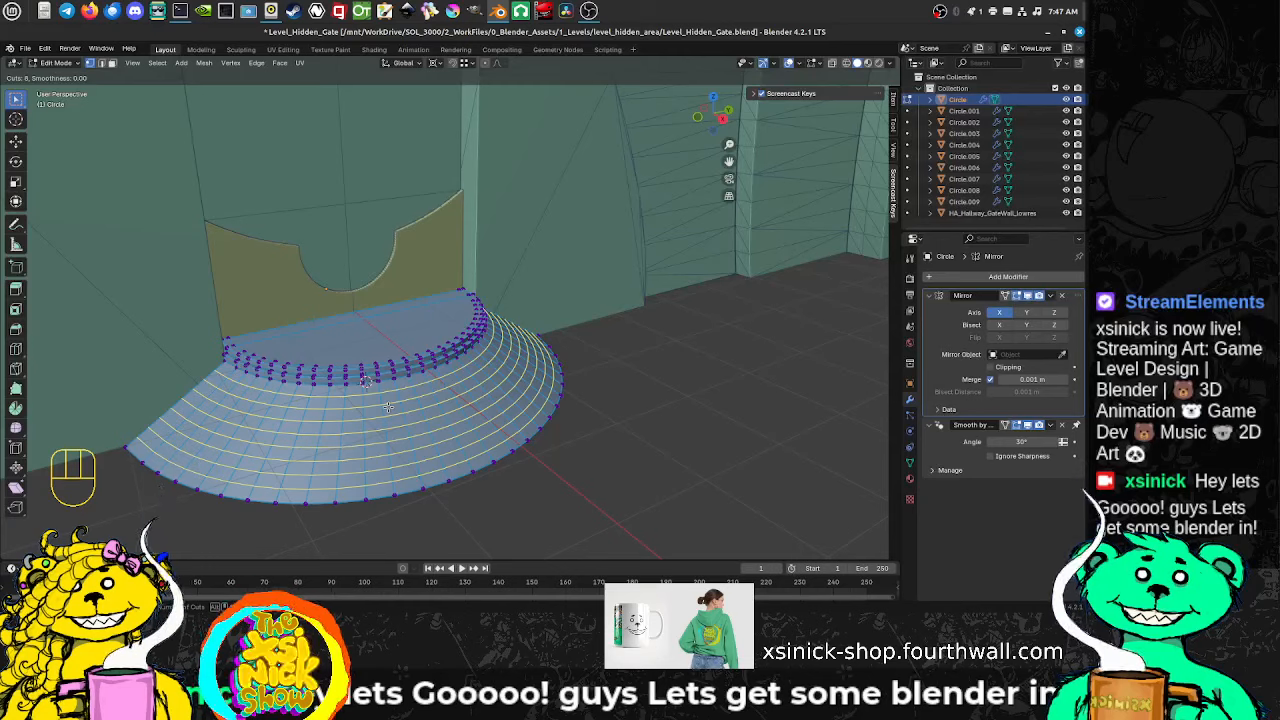
left_click(388, 407)
middle_click_drag(420, 416, 455, 423)
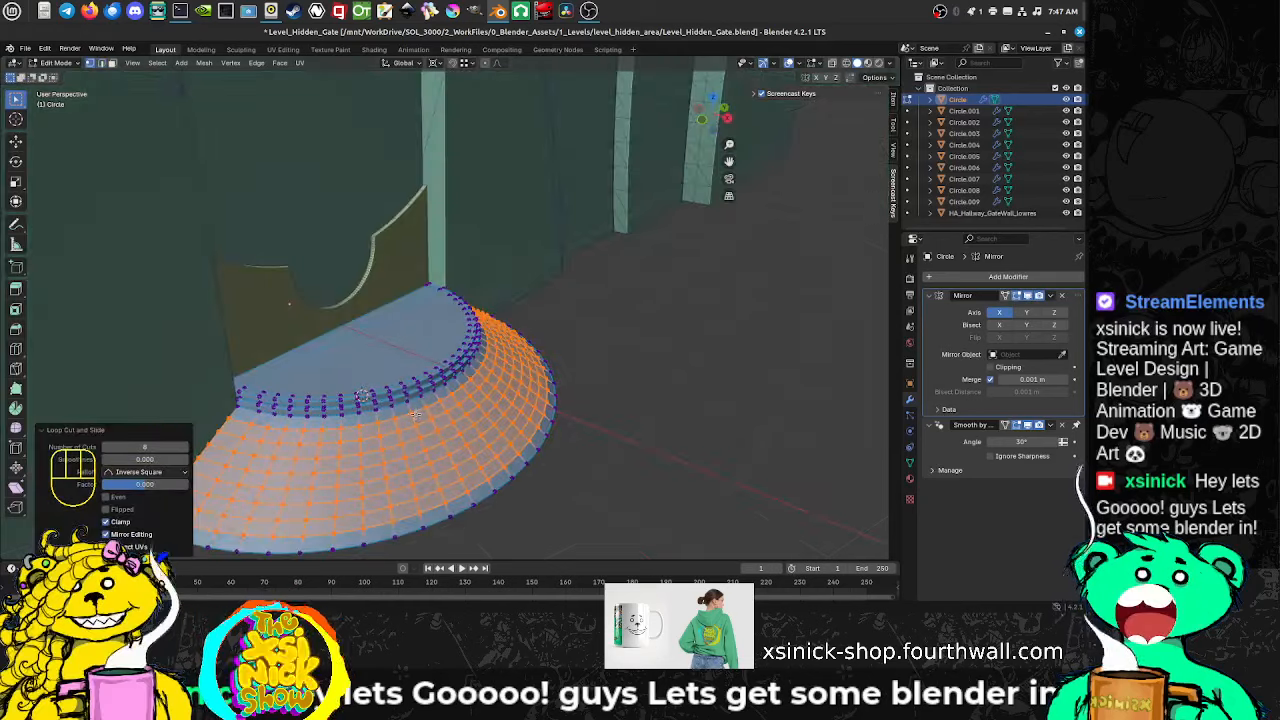
Step: Switch to edge selection and select all eight new edge loops on the flared skirt
key("ctrl+Tab")
left_click(370, 428)
left_click(385, 421)
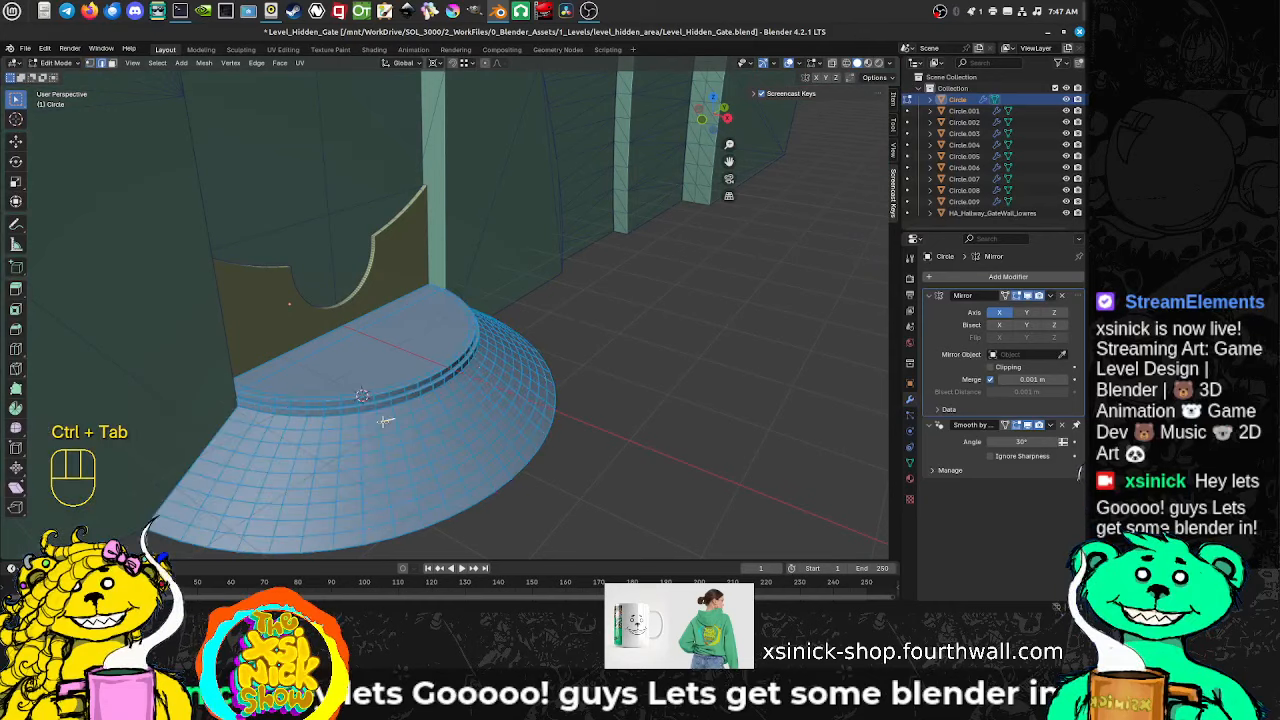
left_click(391, 433, "alt+shift")
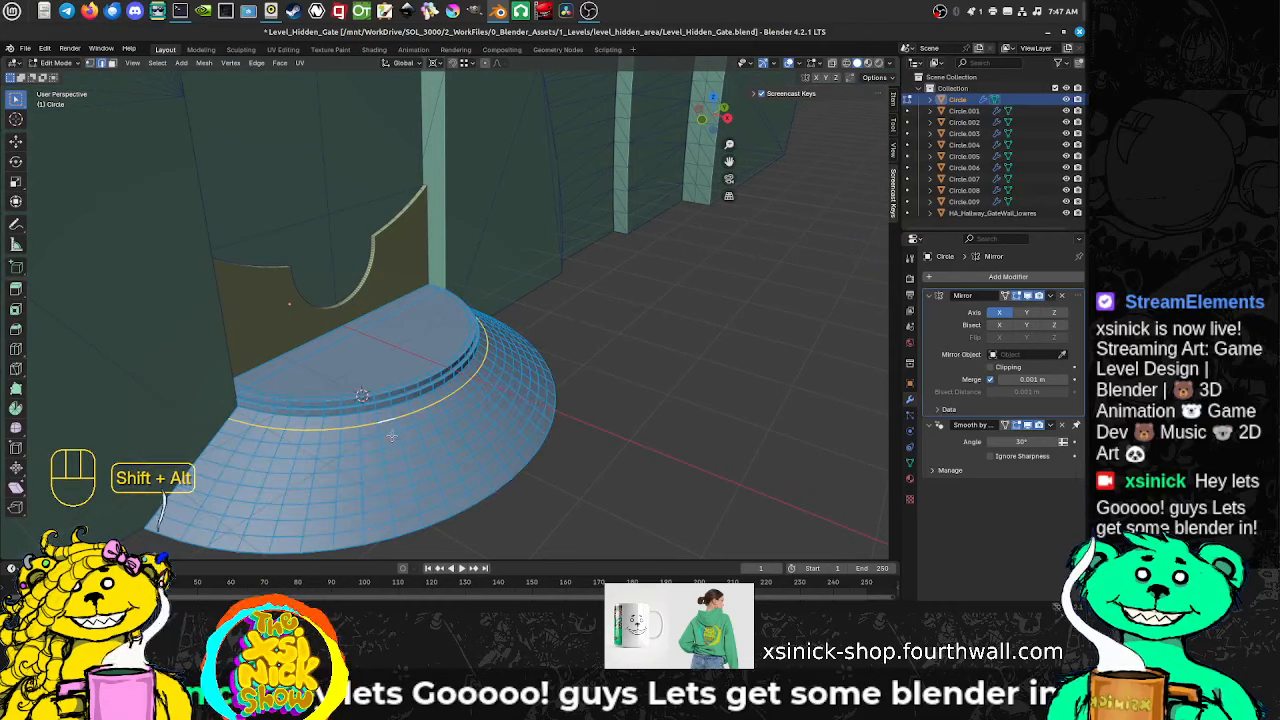
left_click(392, 441, "alt+shift")
left_click(392, 453, "alt+shift")
left_click(391, 465, "alt+shift")
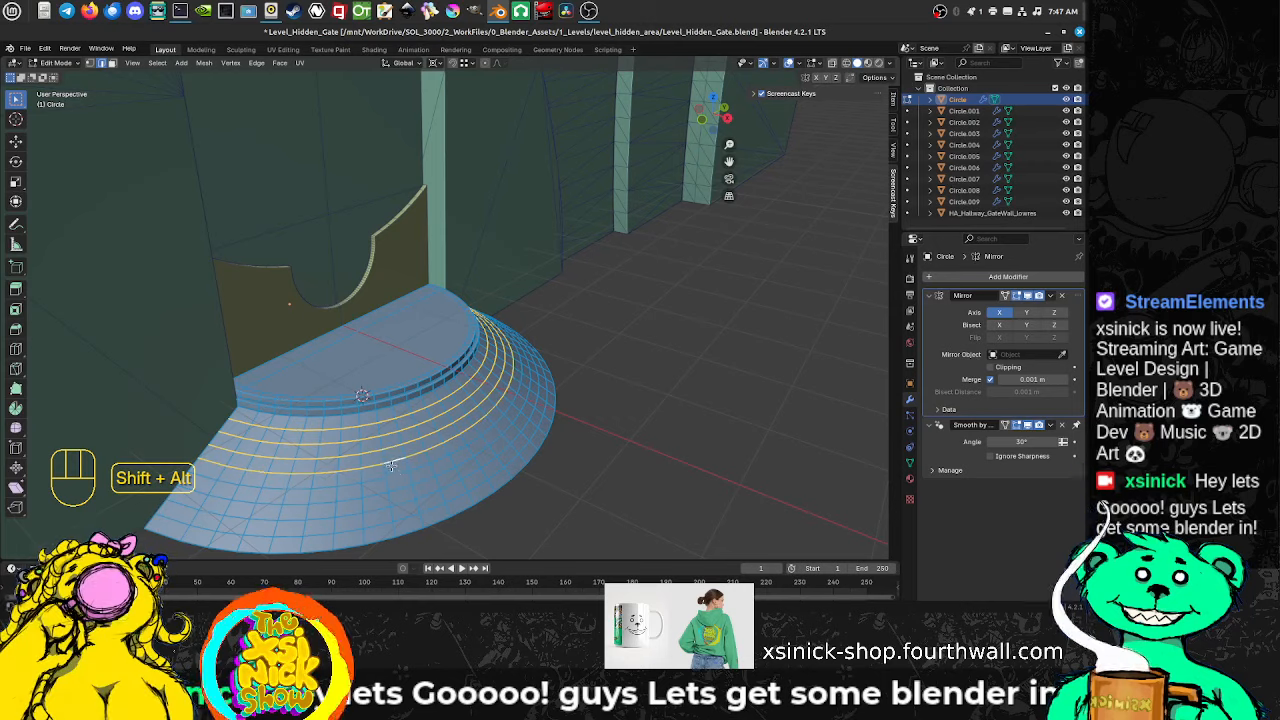
left_click(395, 477, "alt+shift")
left_click(399, 489, "alt+shift")
left_click(404, 504, "alt+shift")
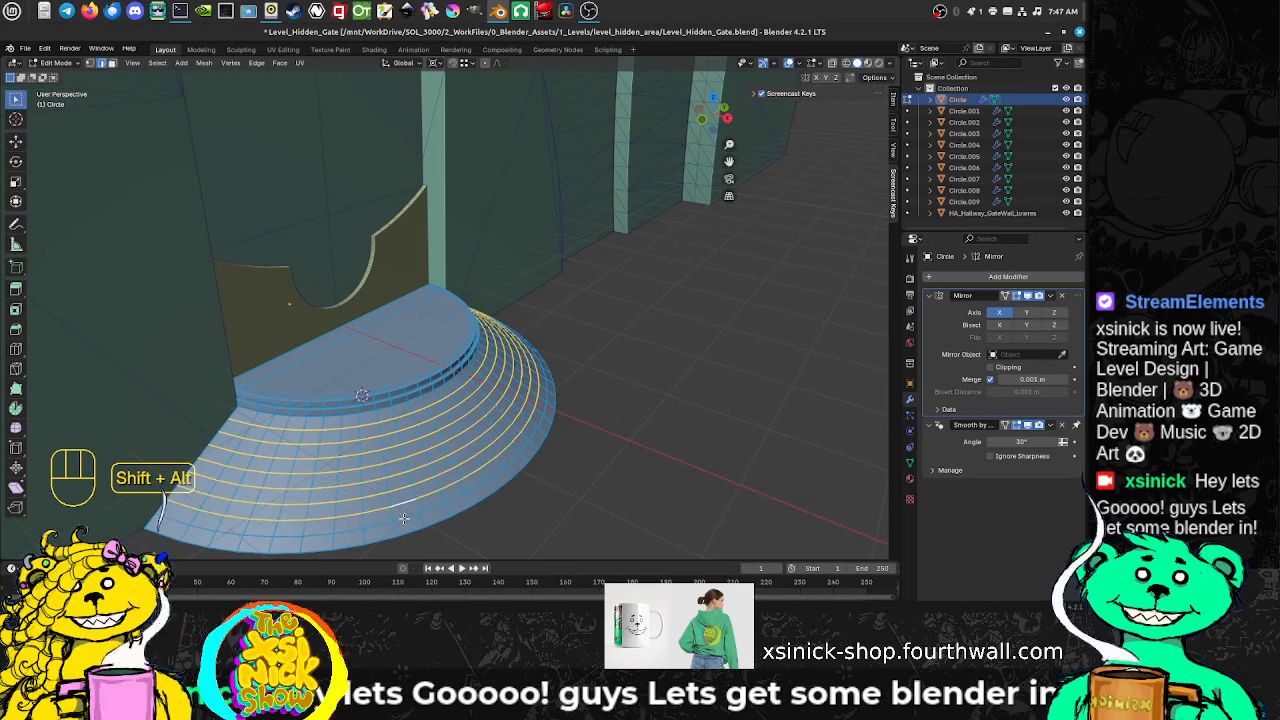
left_click(404, 518, "alt+shift")
Step: Bevel the eight selected skirt loops with one segment and a width of about 0.008 m
middle_click_drag(484, 475, 575, 420)
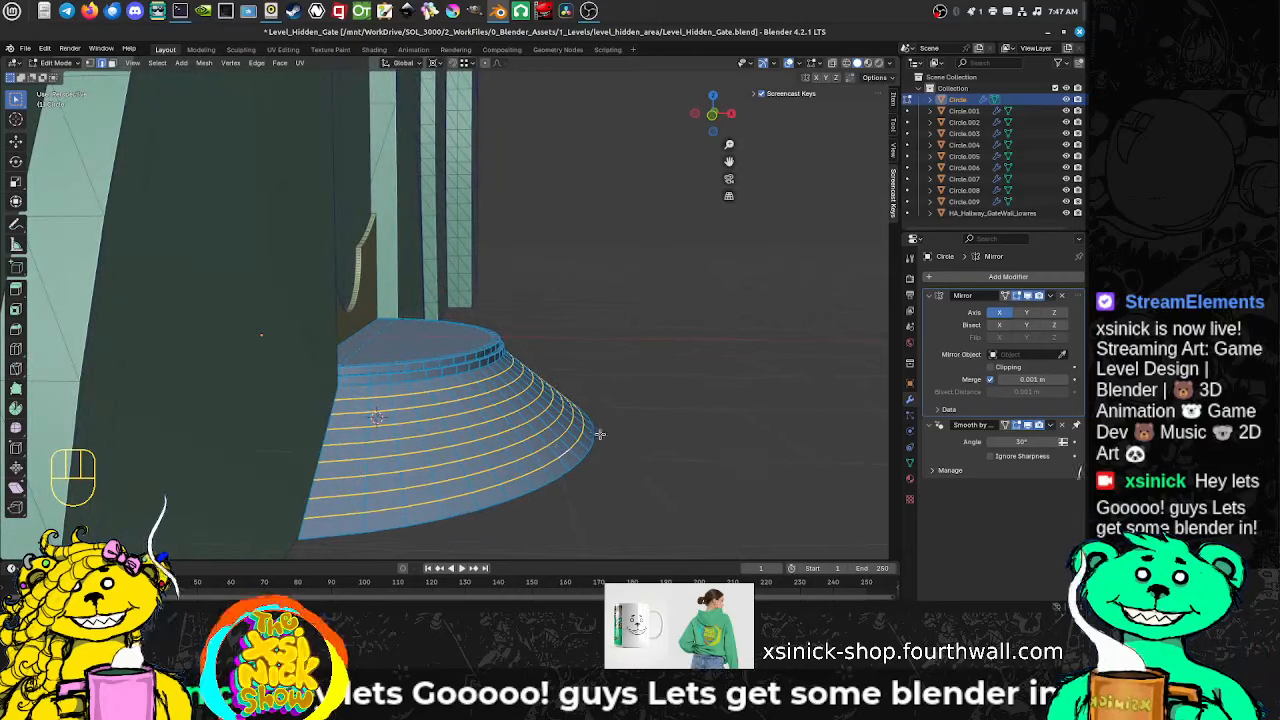
key("ctrl+b")
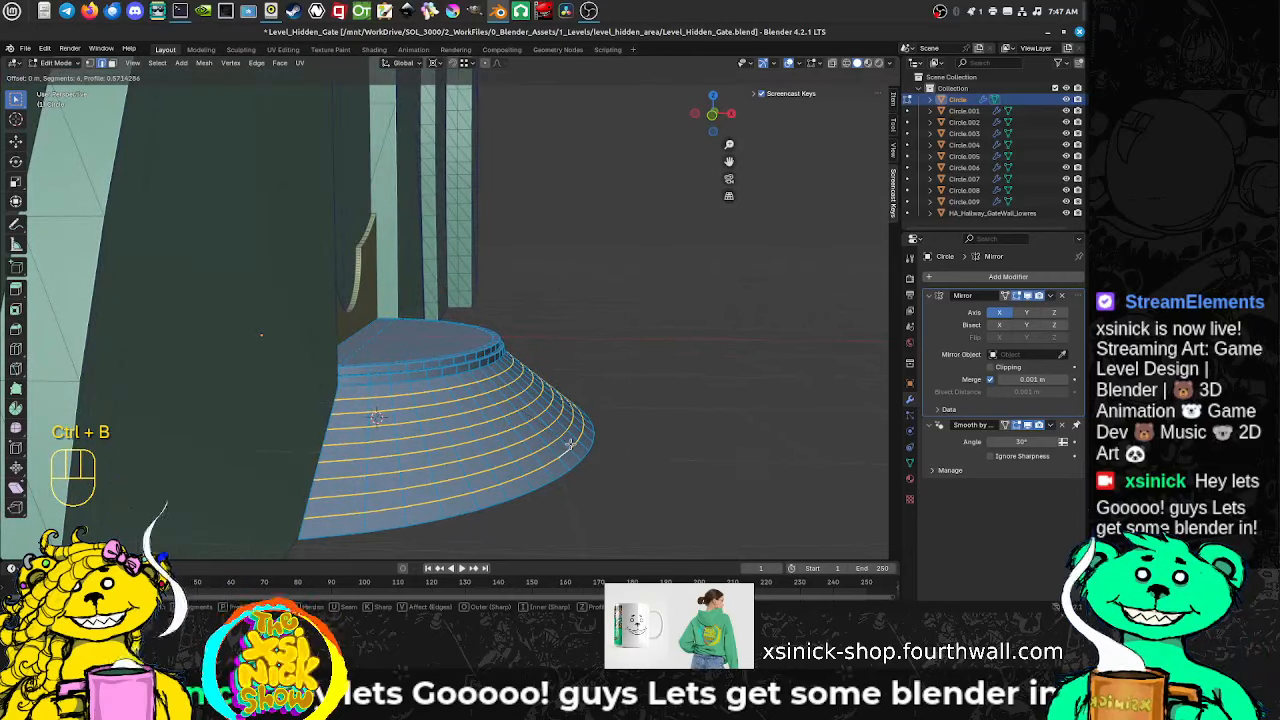
scroll(572, 453, "down", 5)
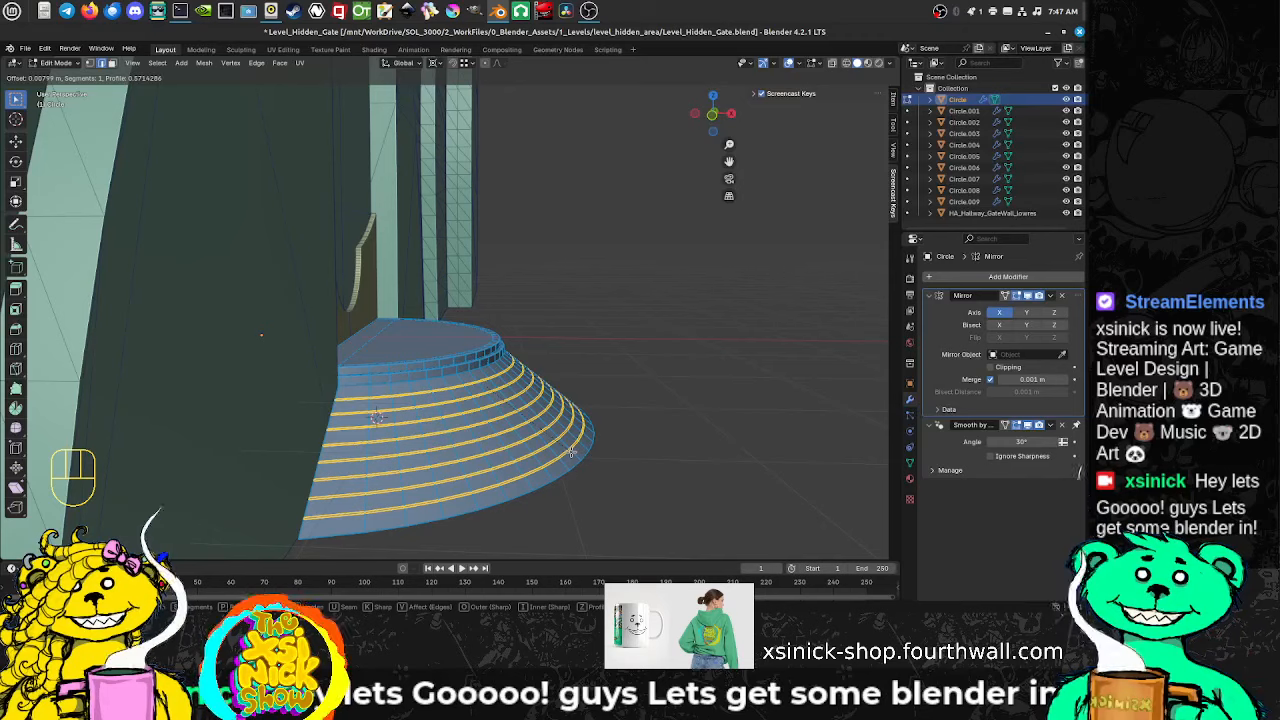
left_click(572, 453)
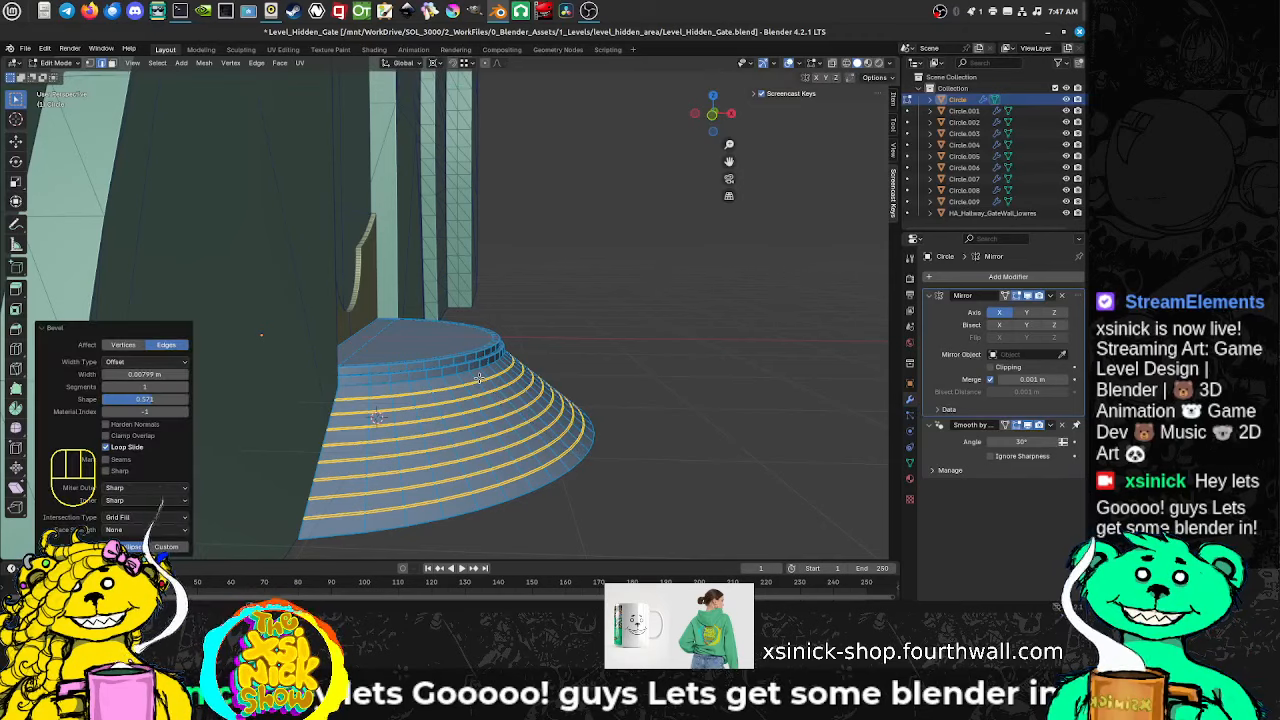
Step: Select one edge loop from each bevelled pair, working from the skirt's top down to its outer rim
left_click(479, 378)
middle_click_drag(498, 375, 507, 378)
scroll(519, 378, "up", 3)
left_click(510, 382, "alt+shift")
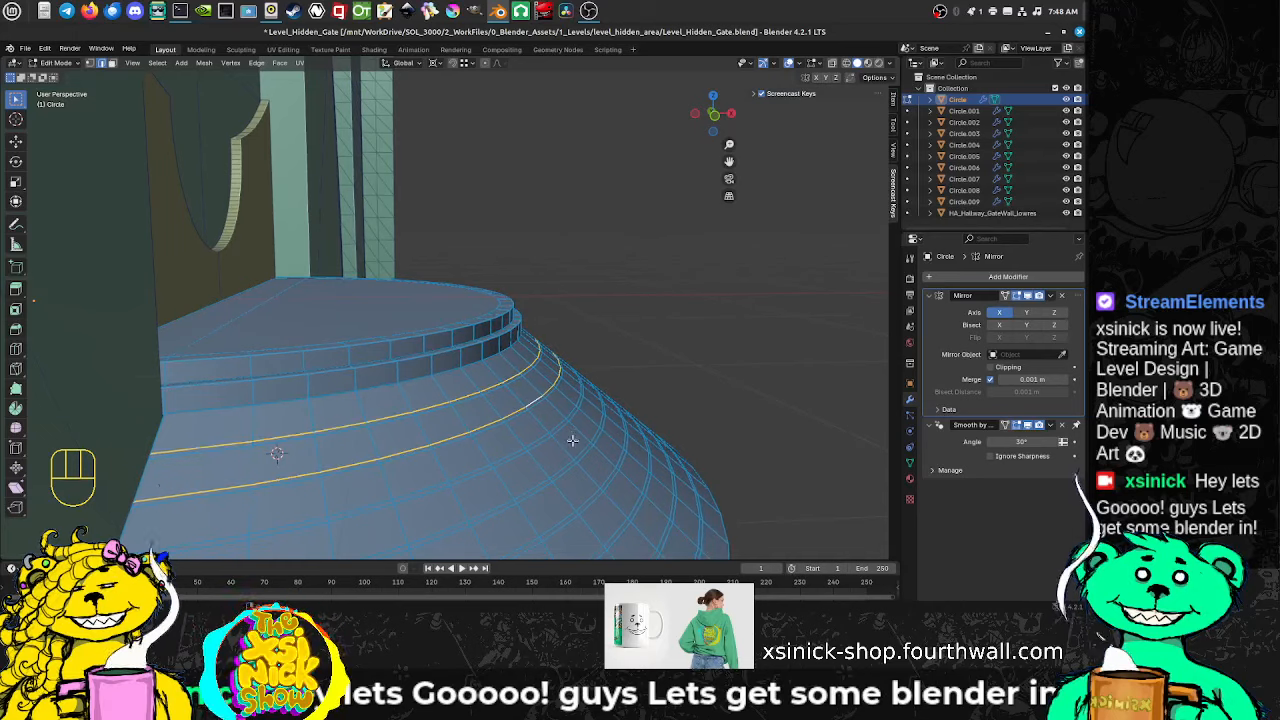
middle_click_drag(571, 440, 543, 383)
left_click(526, 358, "alt+shift")
left_click(564, 373, "alt+shift")
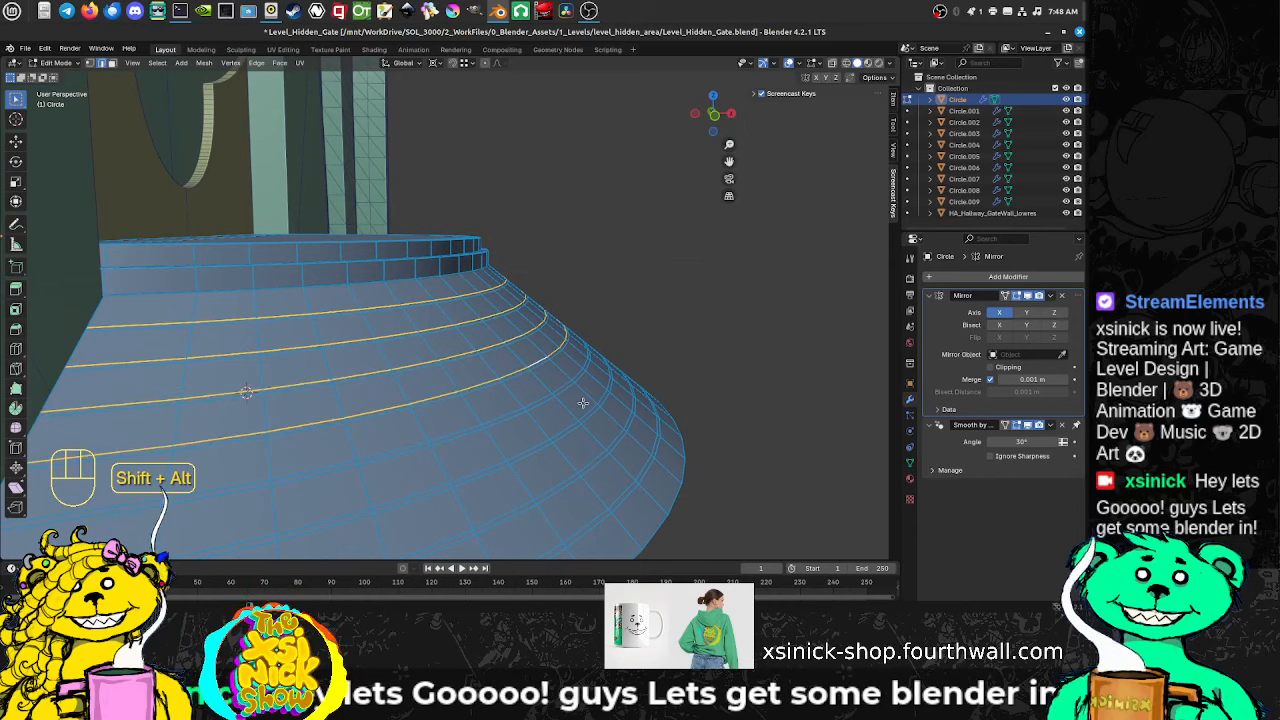
left_click(585, 398, "alt+shift")
left_click(590, 408, "alt+shift")
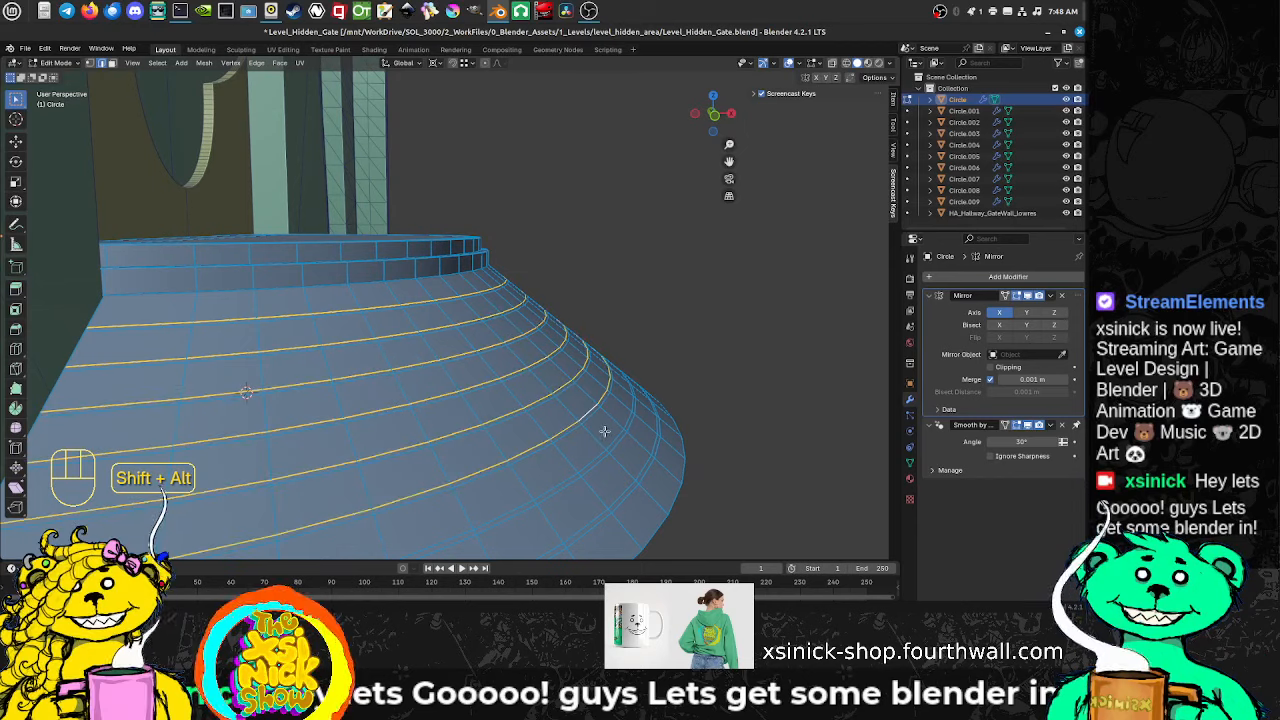
left_click(614, 440, "alt+shift")
left_click(645, 467, "alt+shift")
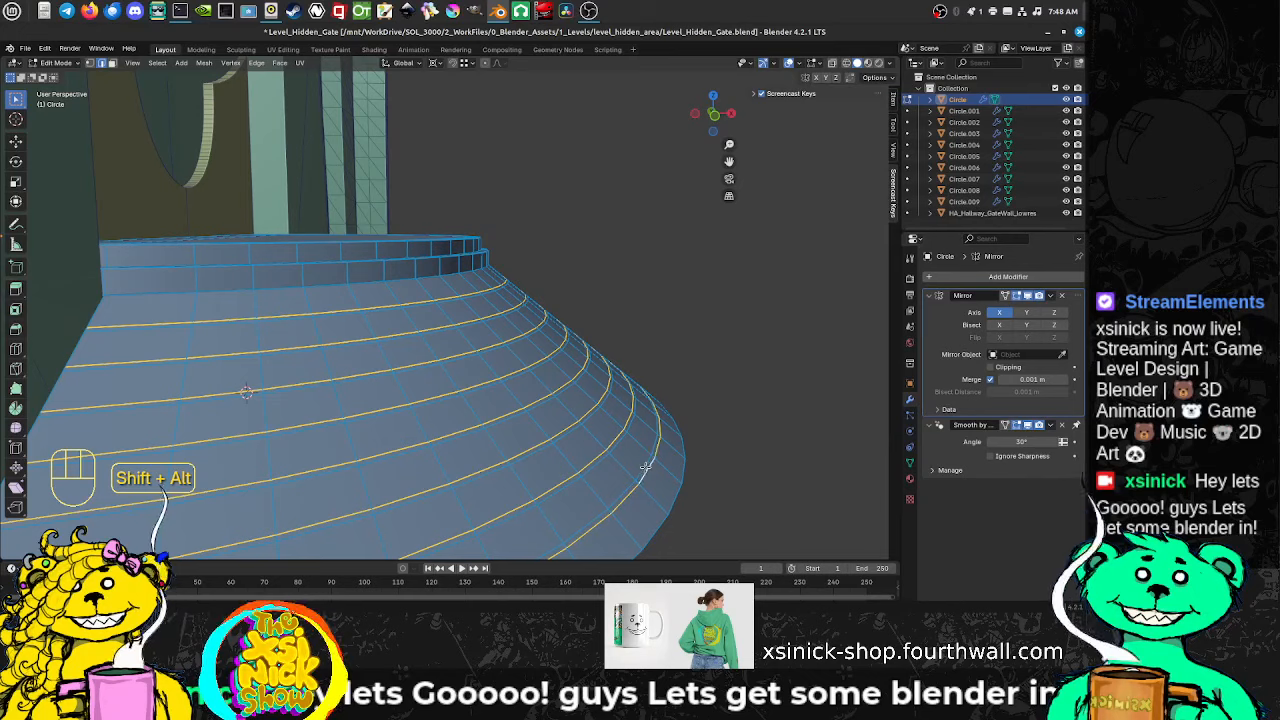
key("ctrl+z")
left_click(645, 467, "alt+shift")
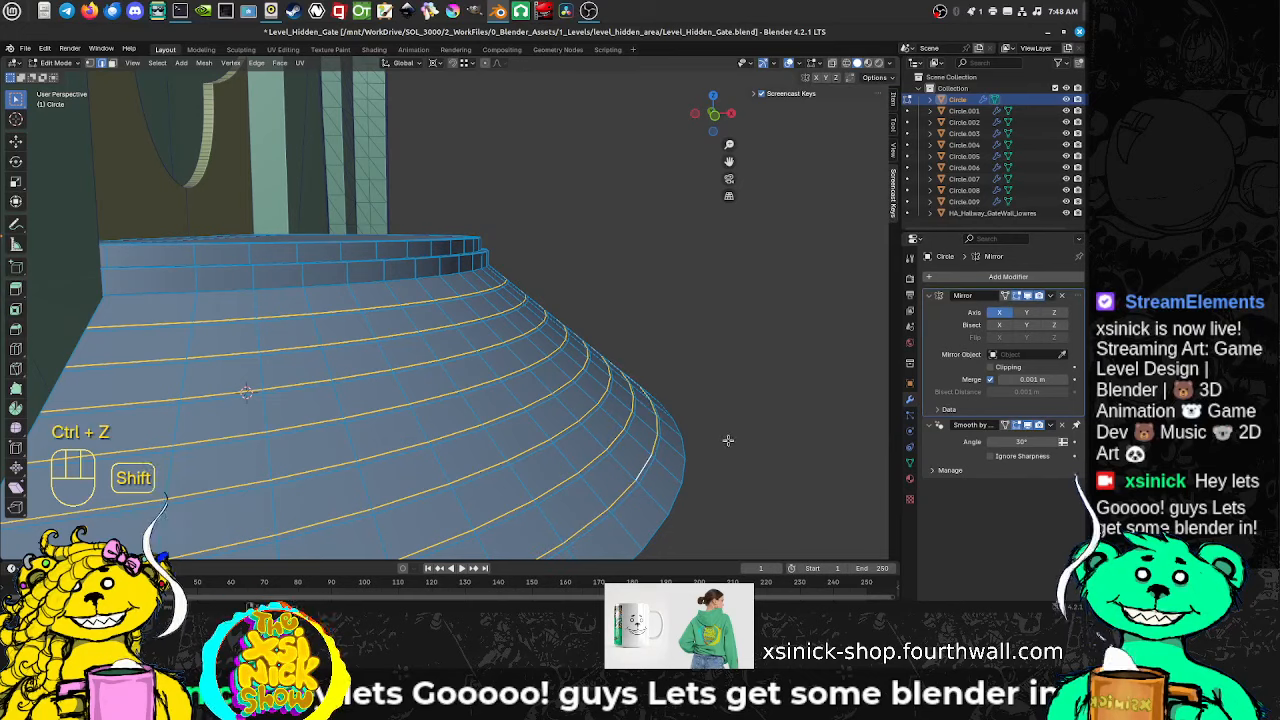
Step: Scale the selected skirt edge loops uniformly to about 0.962 to form steps around the platform base
middle_click_drag(728, 441, 634, 420)
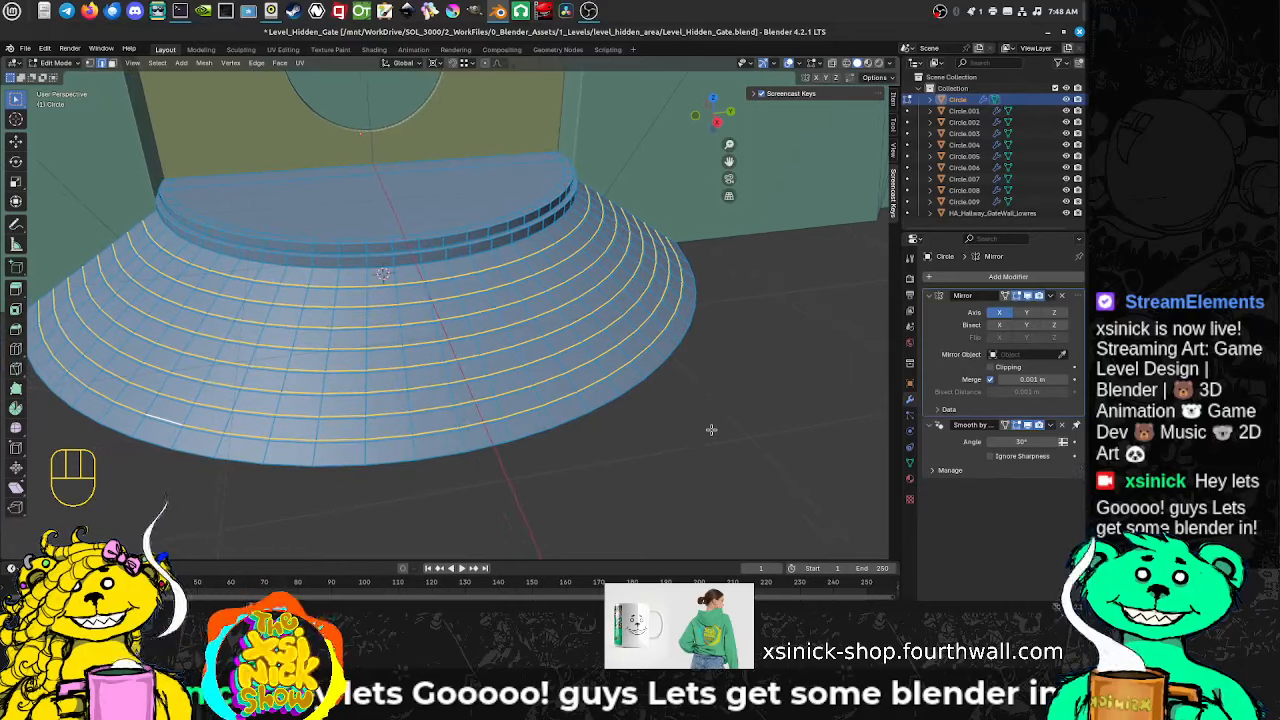
key("s")
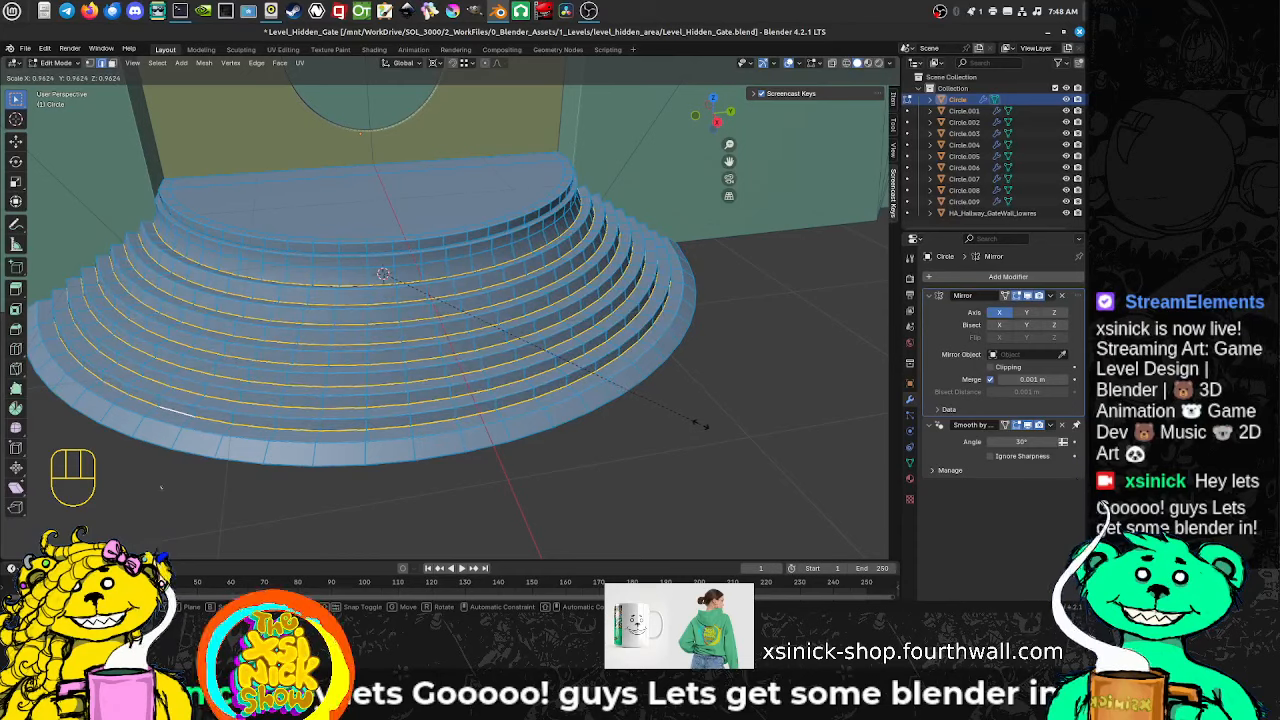
left_click(697, 425)
middle_click_drag(510, 399, 537, 414)
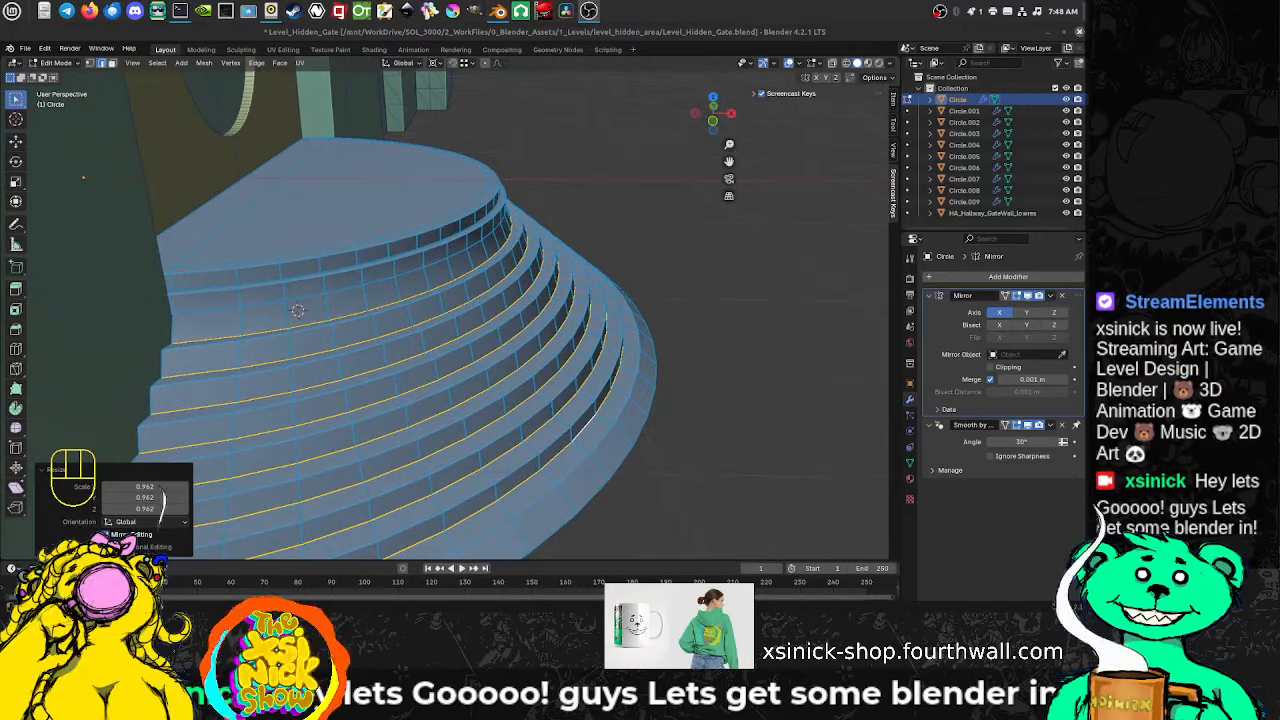
middle_click_drag(272, 359, 534, 331)
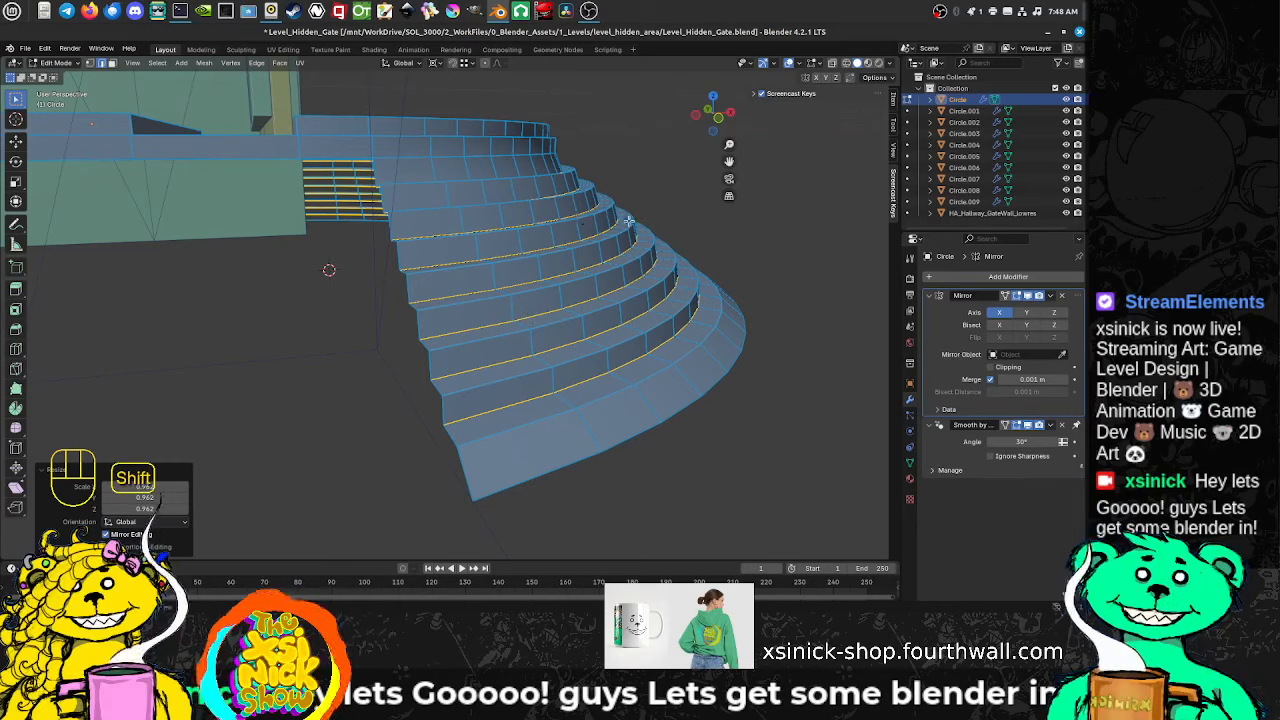
middle_click_drag(628, 220, 542, 222)
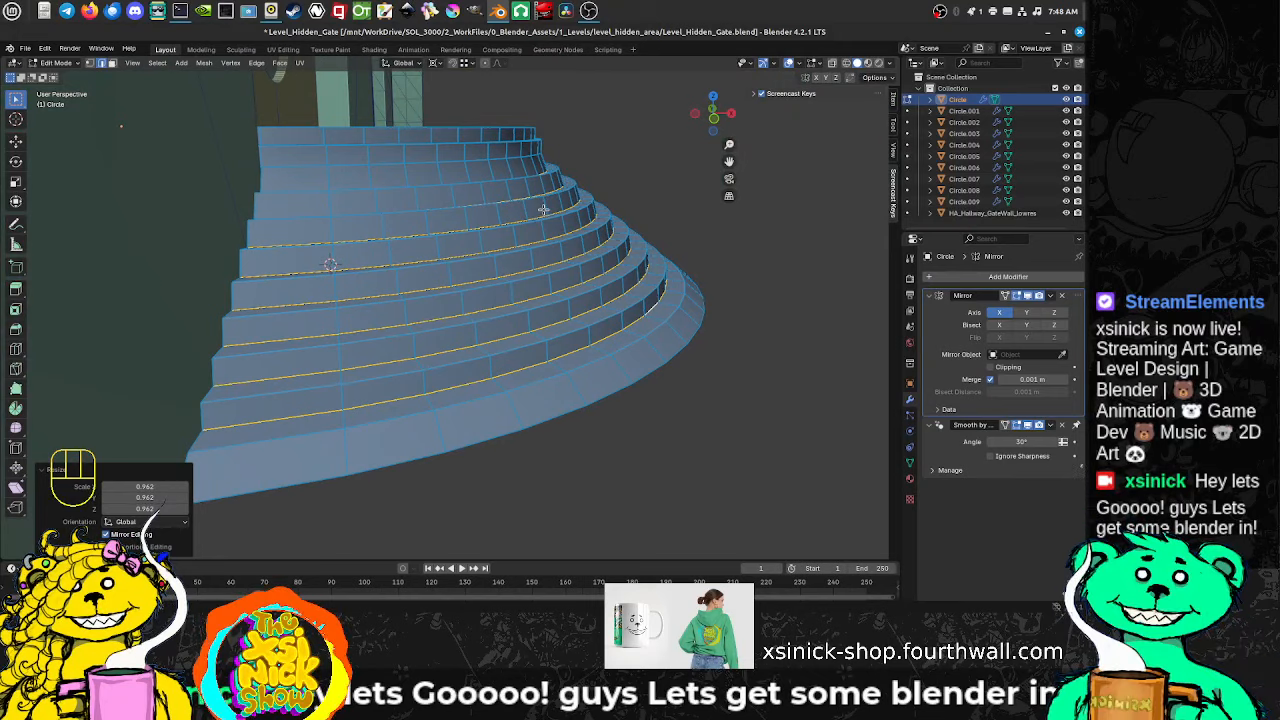
scroll(553, 206, "down", 5)
middle_click_drag(552, 206, 540, 232)
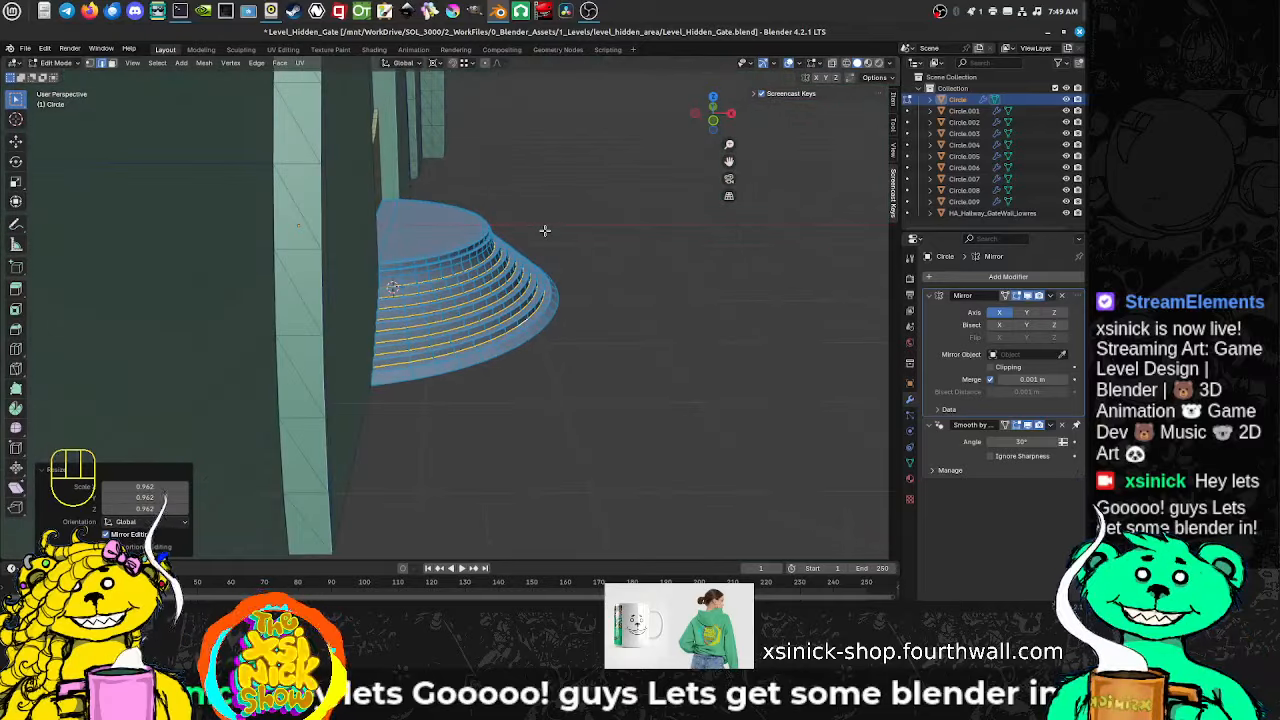
Step: Scale the selected step loops uniformly to about 0.996 in the front orthographic view
key("KP_1")
scroll(513, 238, "up", 3)
scroll(513, 238, "up", 4)
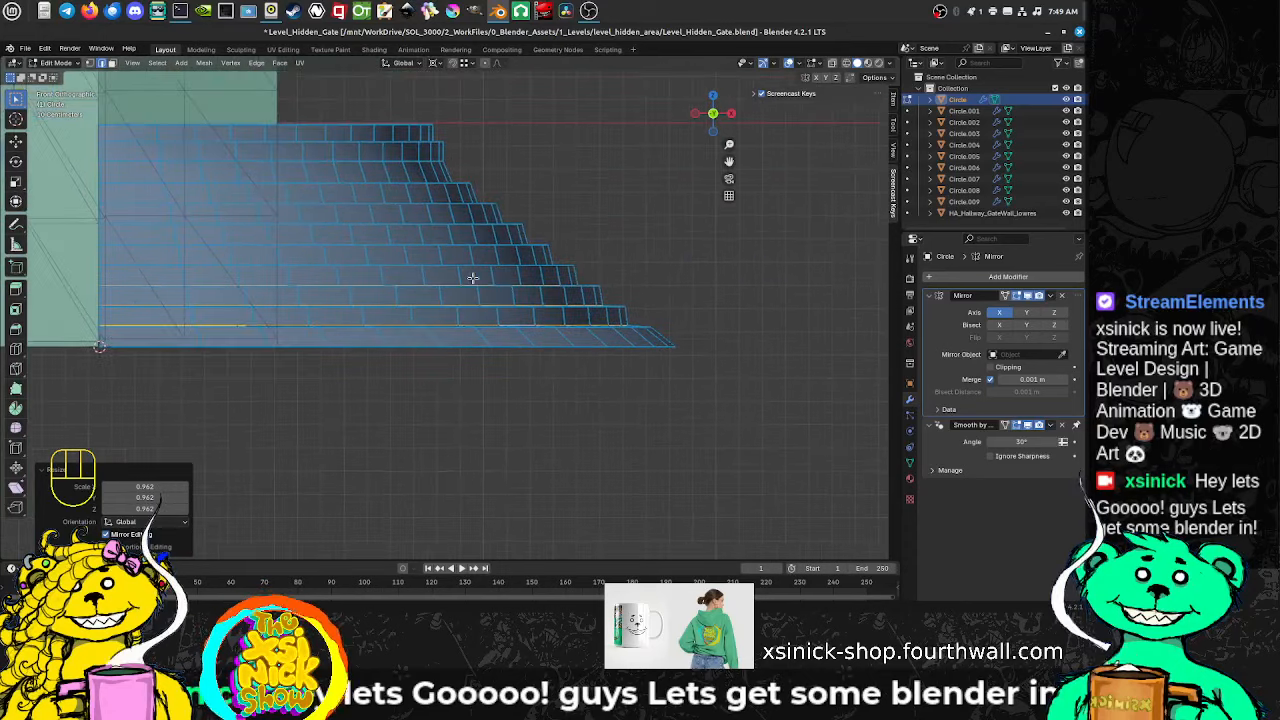
scroll(500, 276, "up", 1)
scroll(549, 286, "up", 1)
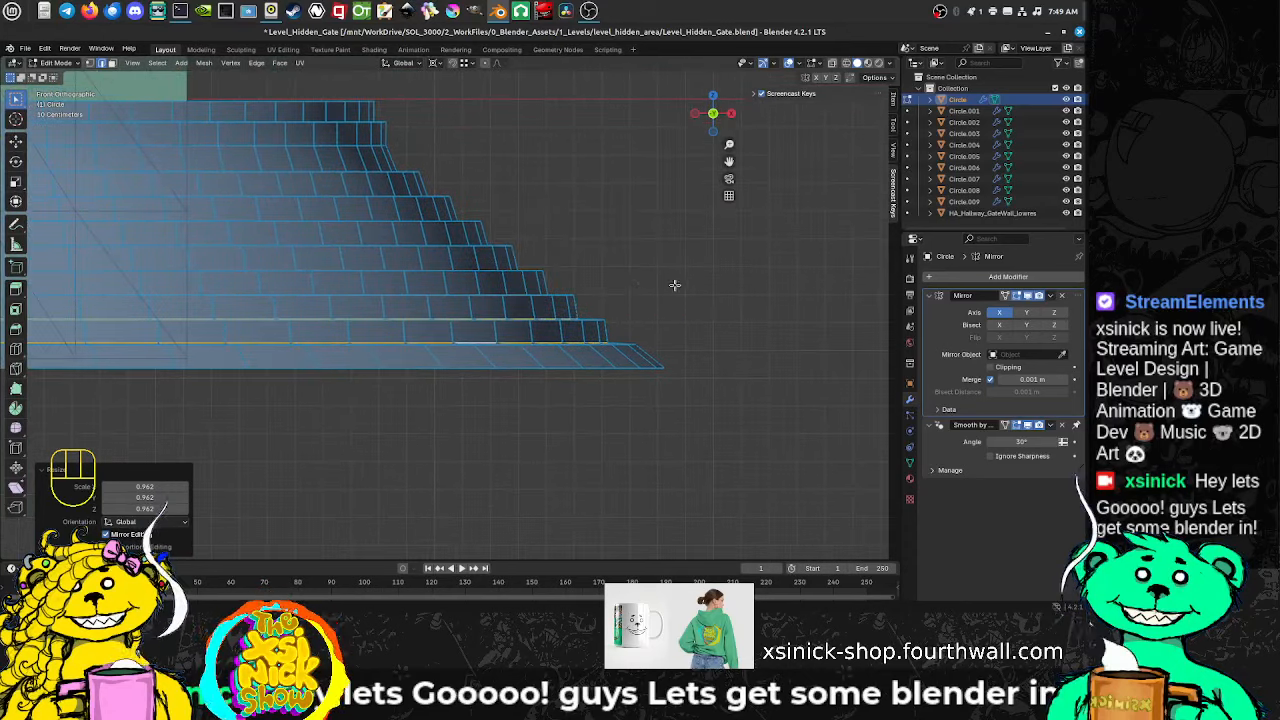
key("s")
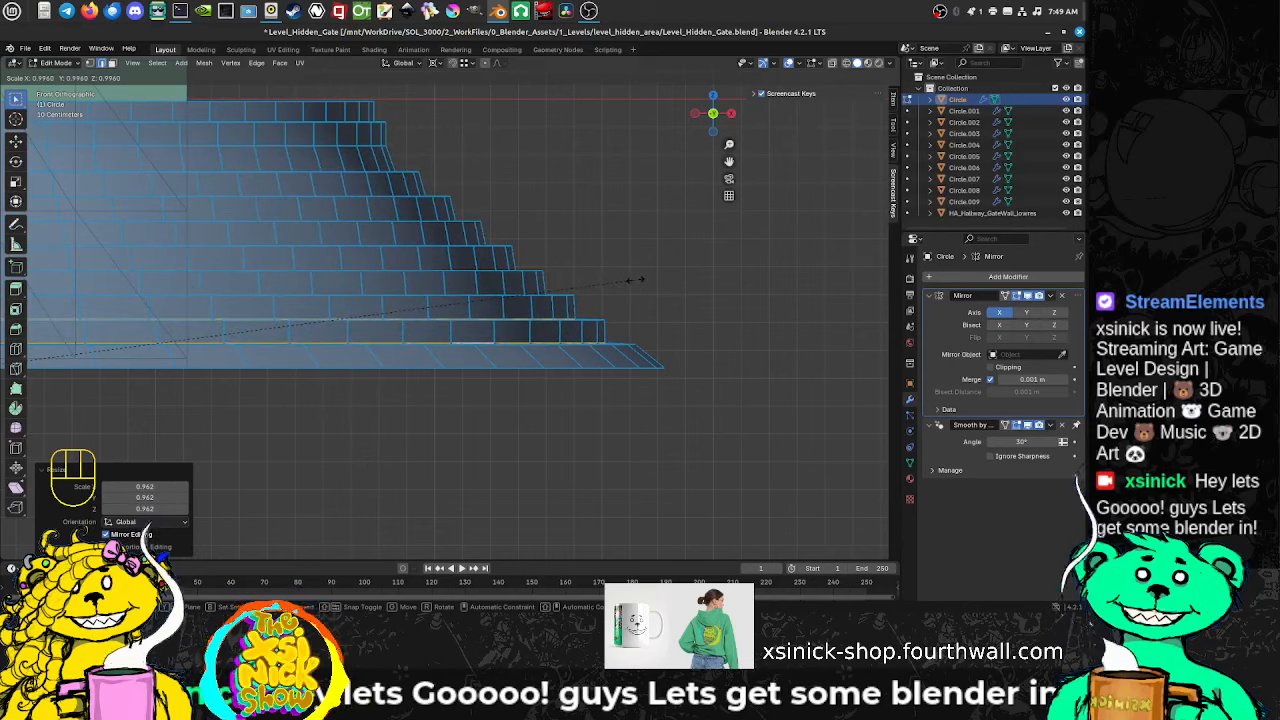
left_click(630, 282)
scroll(615, 297, "up", 1)
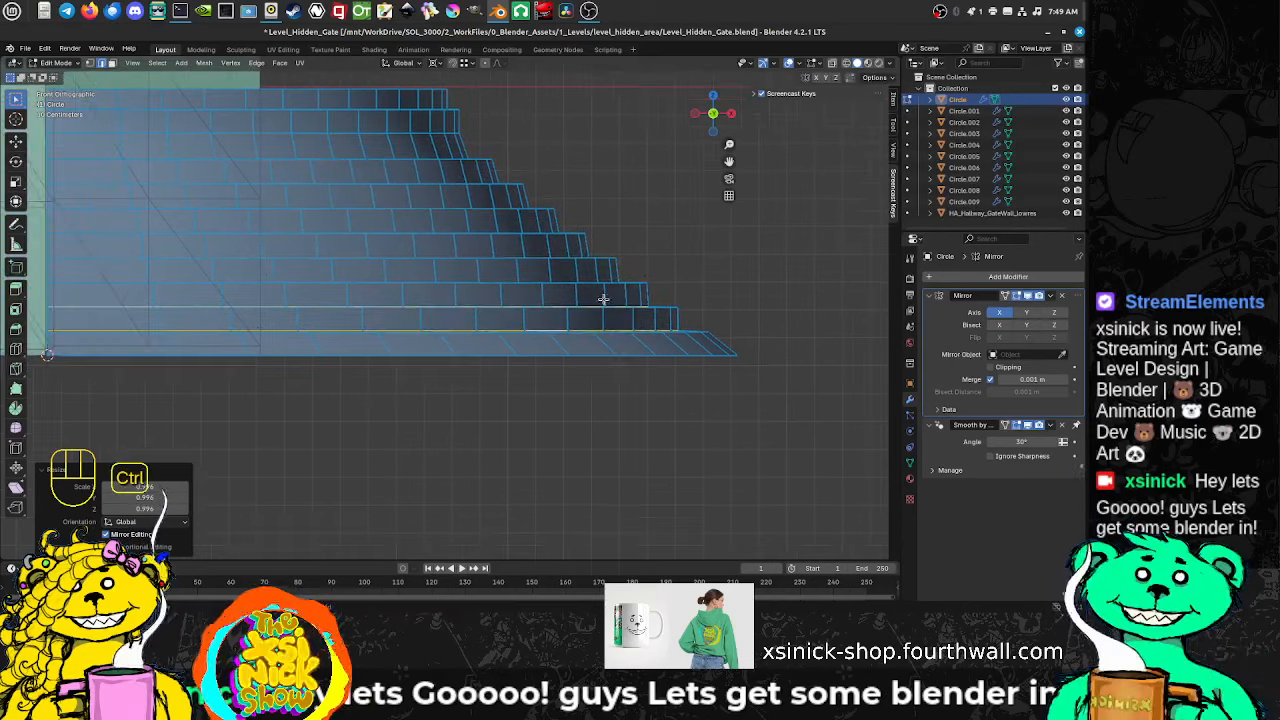
Step: Switch to vertex selection and wireframe display for the stepped base
key("ctrl+Tab")
left_click(560, 286)
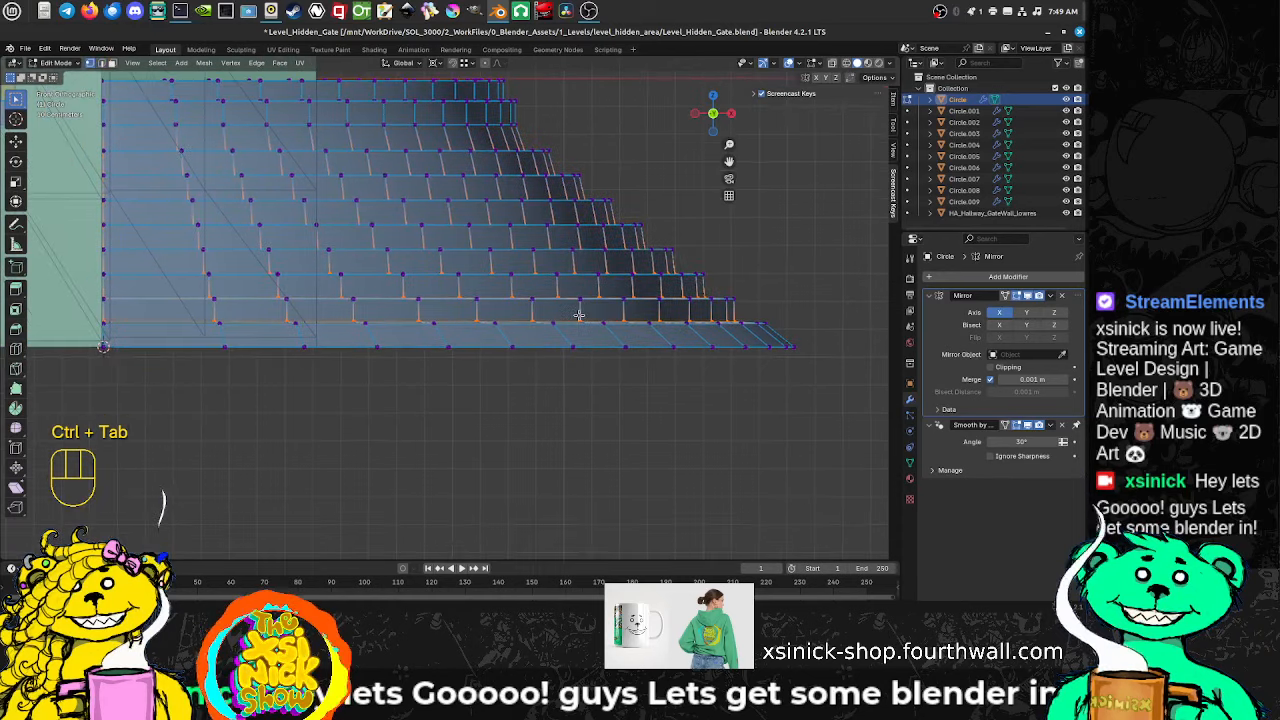
key("z")
left_click(505, 320)
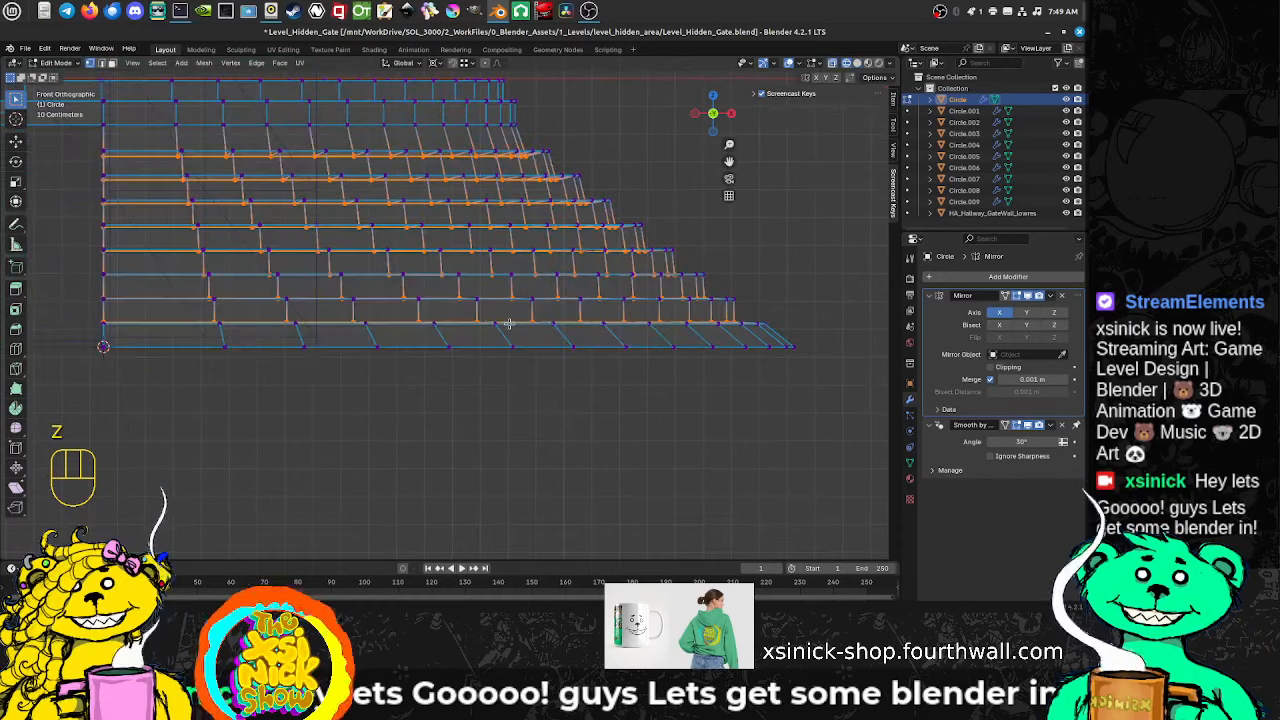
scroll(395, 325, "down", 1)
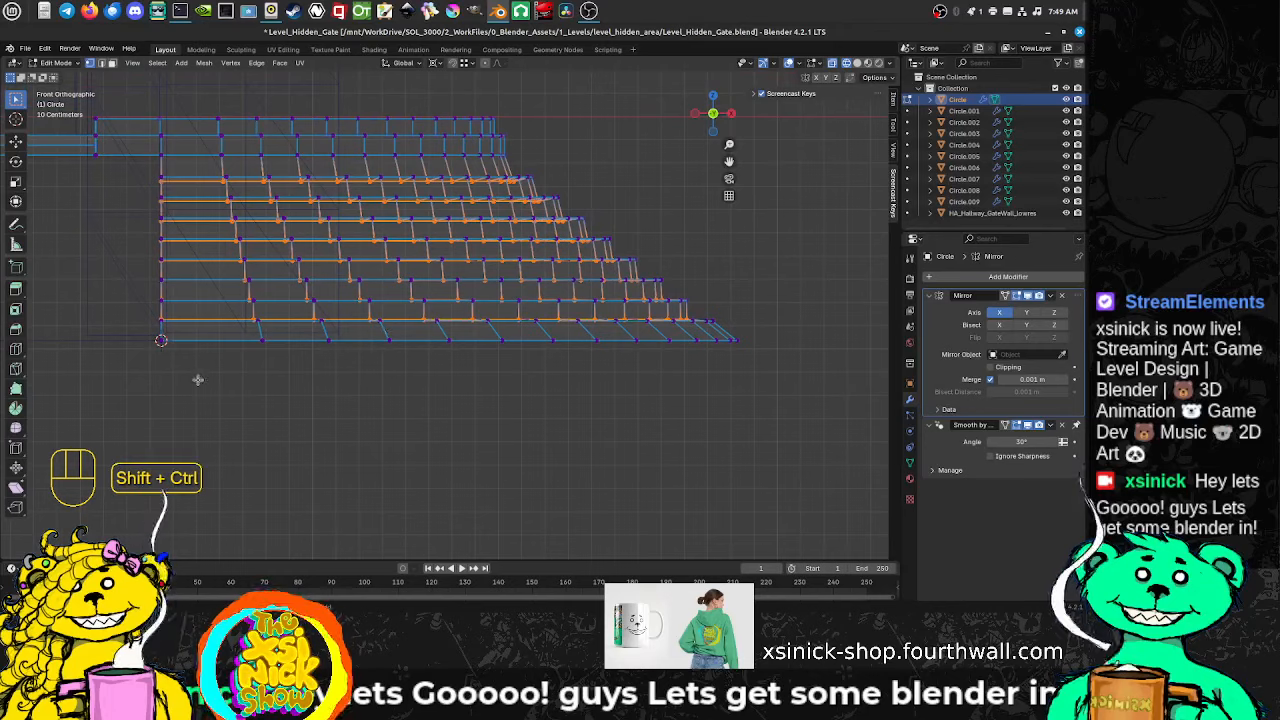
Step: Box-select the ring of vertices at the foot of the lowest step riser, just above the outer rim
left_click_drag(146, 365, 773, 317)
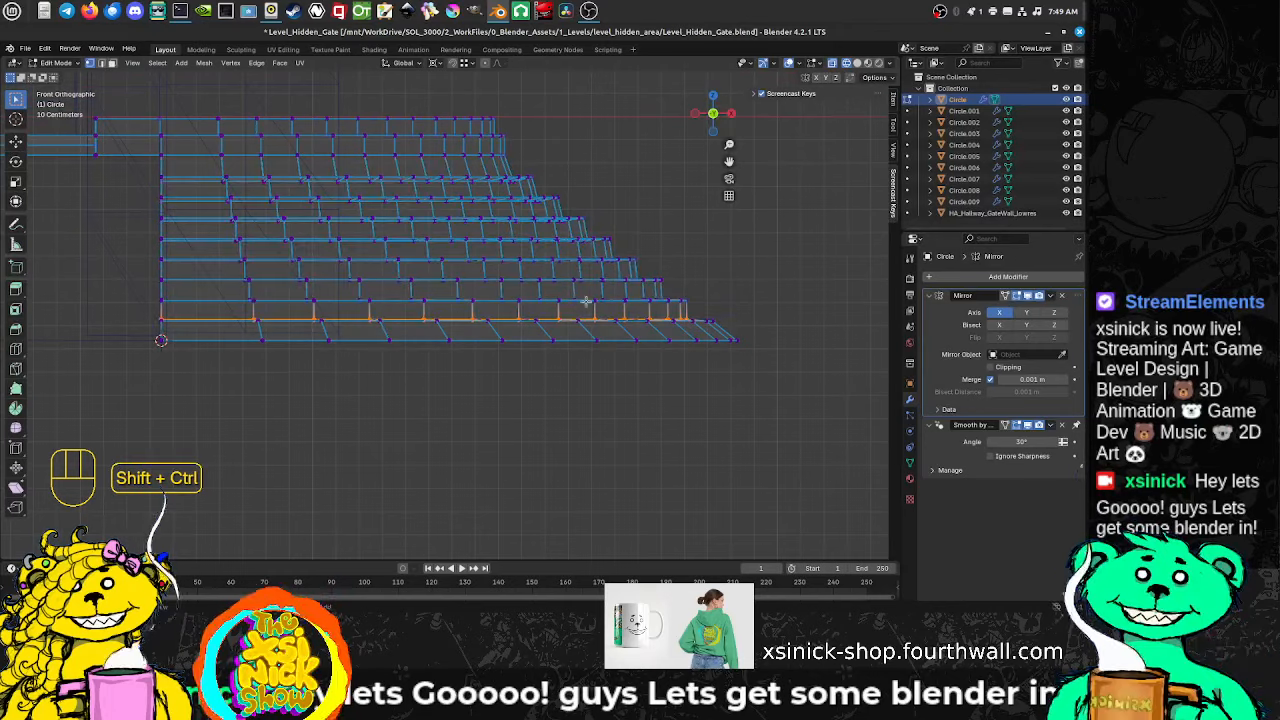
middle_click_drag(585, 300, 477, 325)
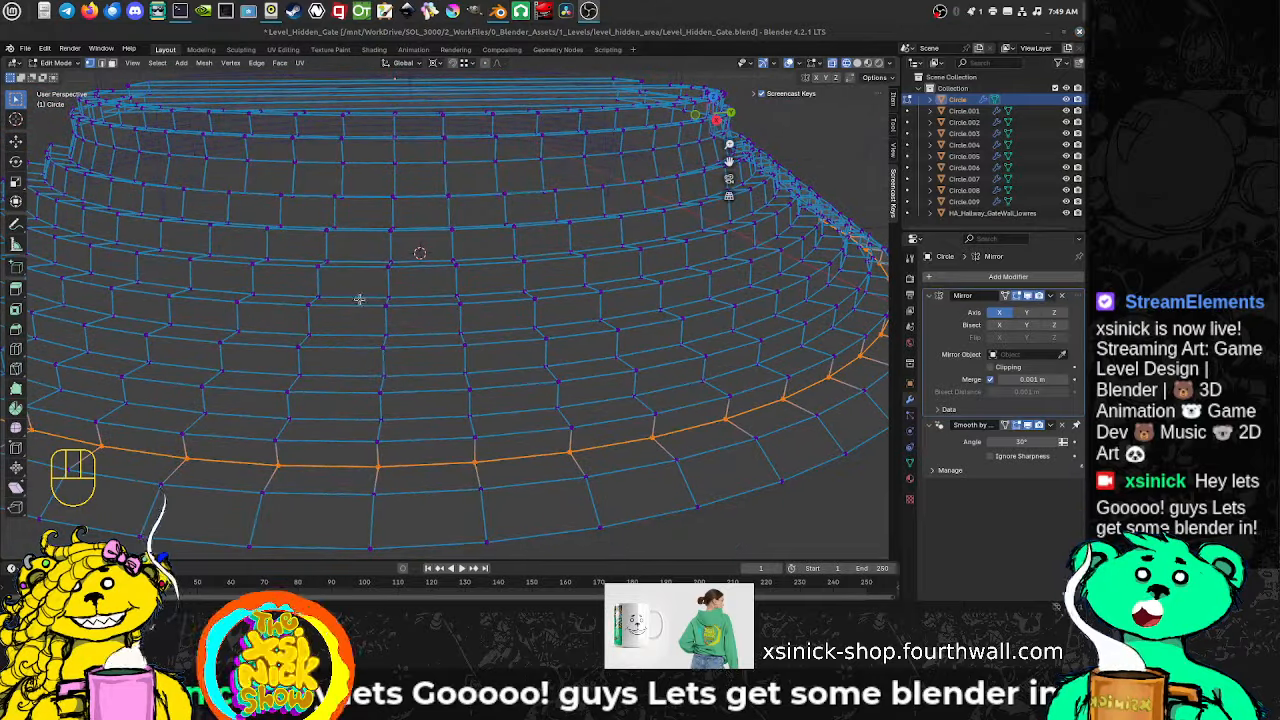
scroll(382, 299, "down", 6)
middle_click_drag(480, 297, 436, 319)
Step: Undo the skirt's steps, bevels, loop cuts and flare back to the platform's straight wall, and save the file
key("ctrl+z")
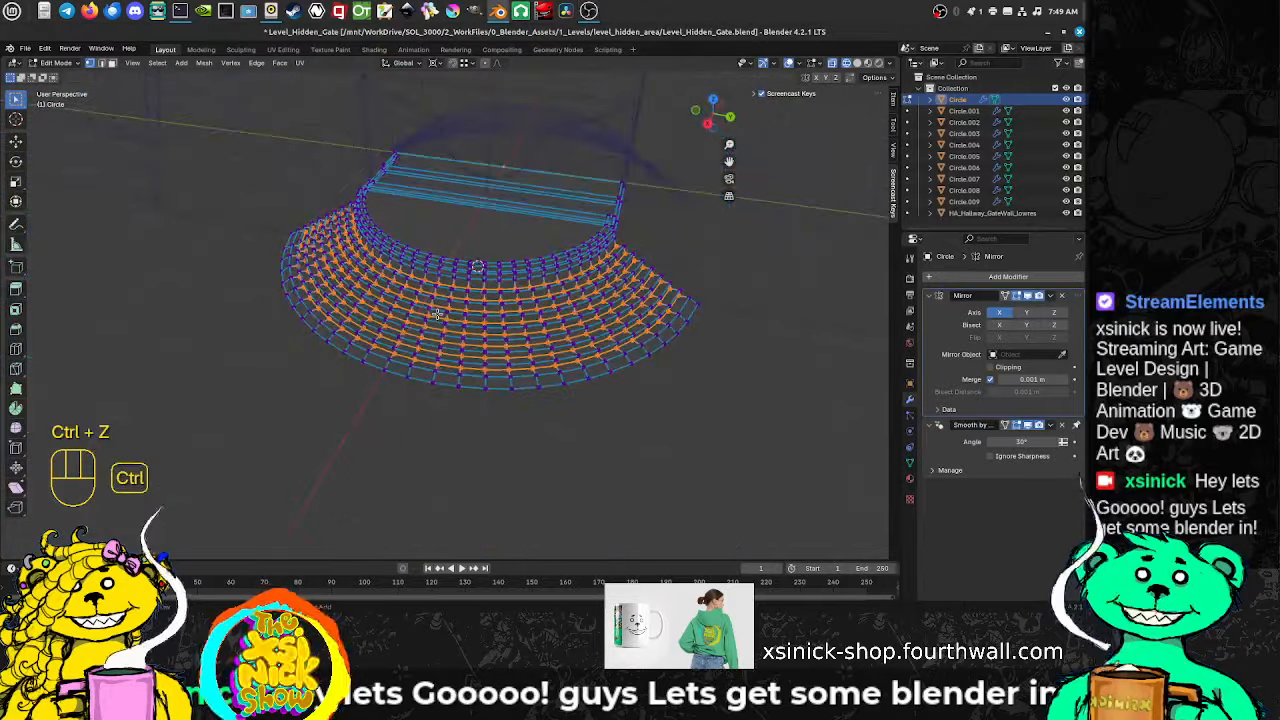
key("ctrl+z")
key("ctrl+z")
key("ctrl+z")
key("ctrl+z")
key("ctrl+z")
key("ctrl+z")
key("ctrl+z")
key("ctrl+z")
key("ctrl+z")
key("ctrl+z")
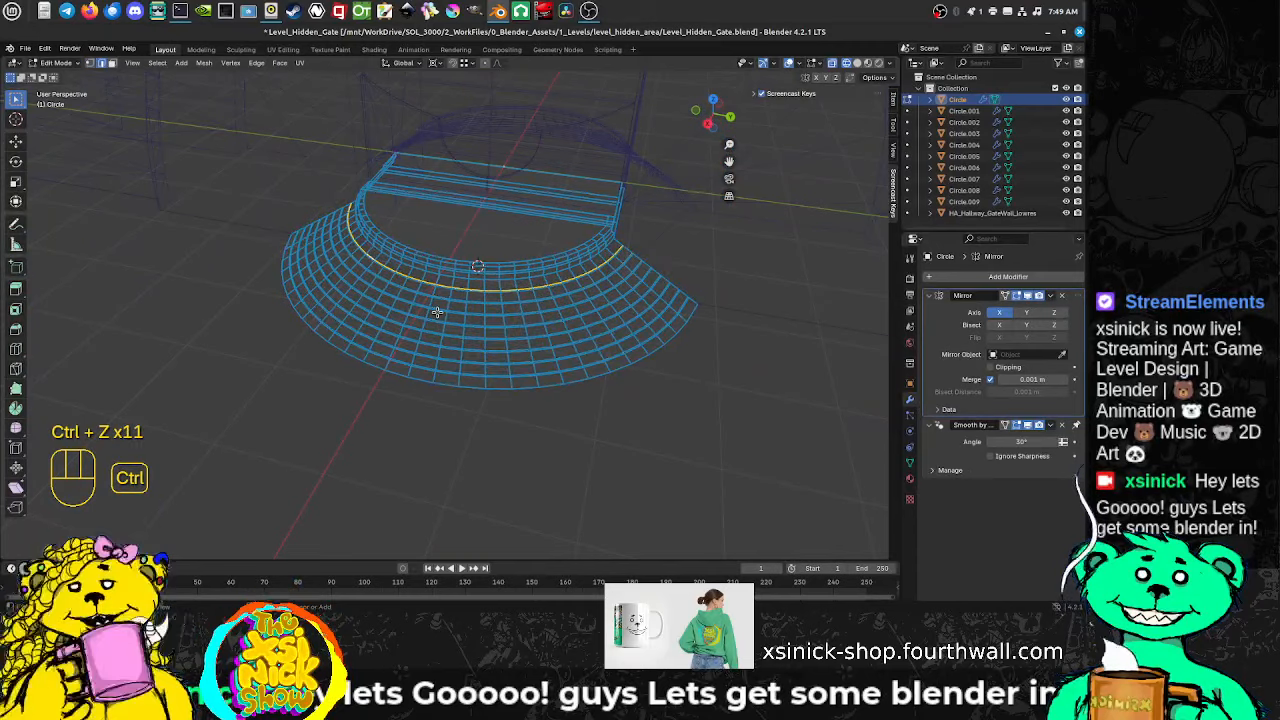
key("ctrl+z")
key("ctrl+z")
key("ctrl+z")
key("ctrl+z")
key("ctrl+z")
key("ctrl+z")
key("ctrl+z")
key("ctrl+z")
key("ctrl+z")
key("ctrl+z")
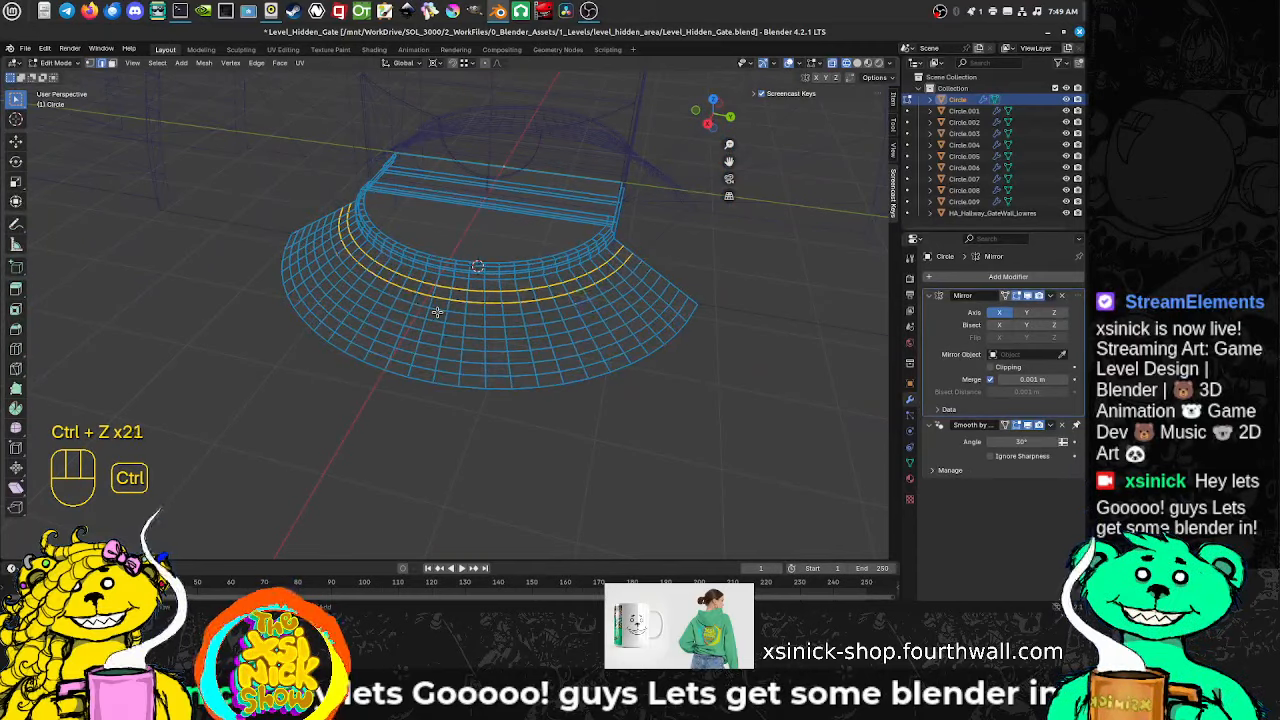
key("ctrl+z")
key("ctrl+z")
key("ctrl+z")
key("ctrl+z")
key("ctrl+z")
key("ctrl+z")
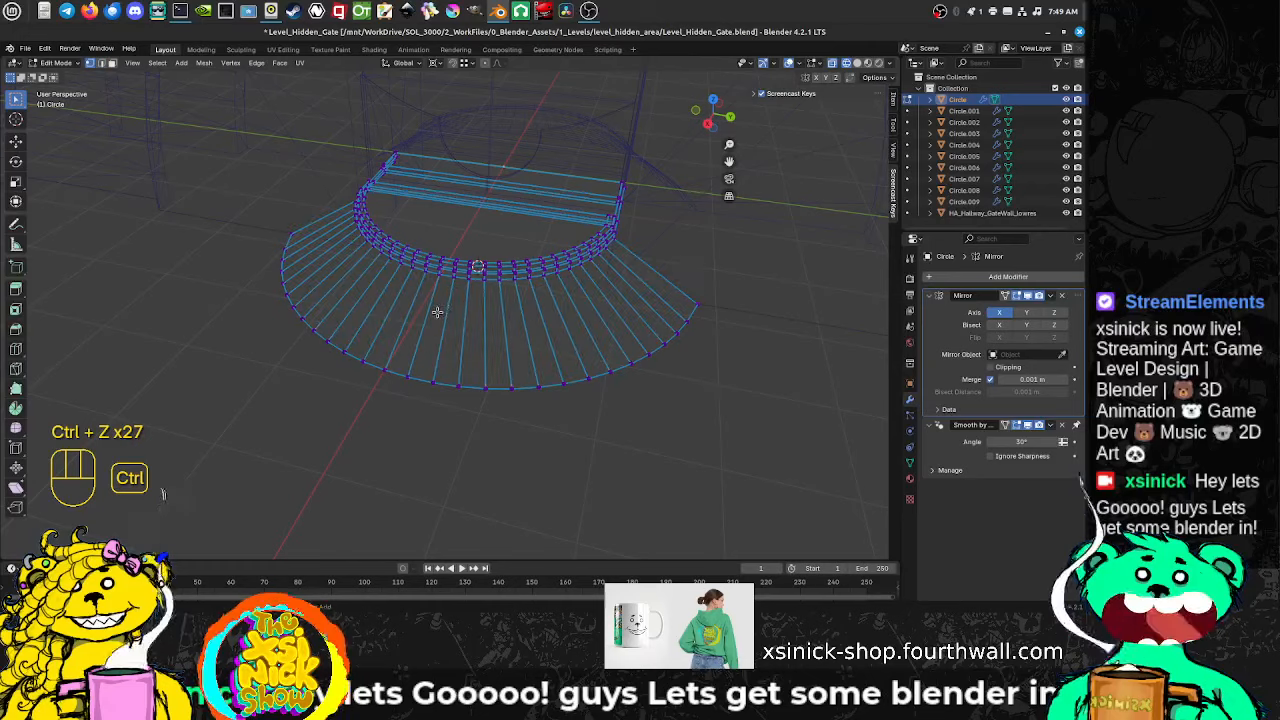
key("ctrl+z")
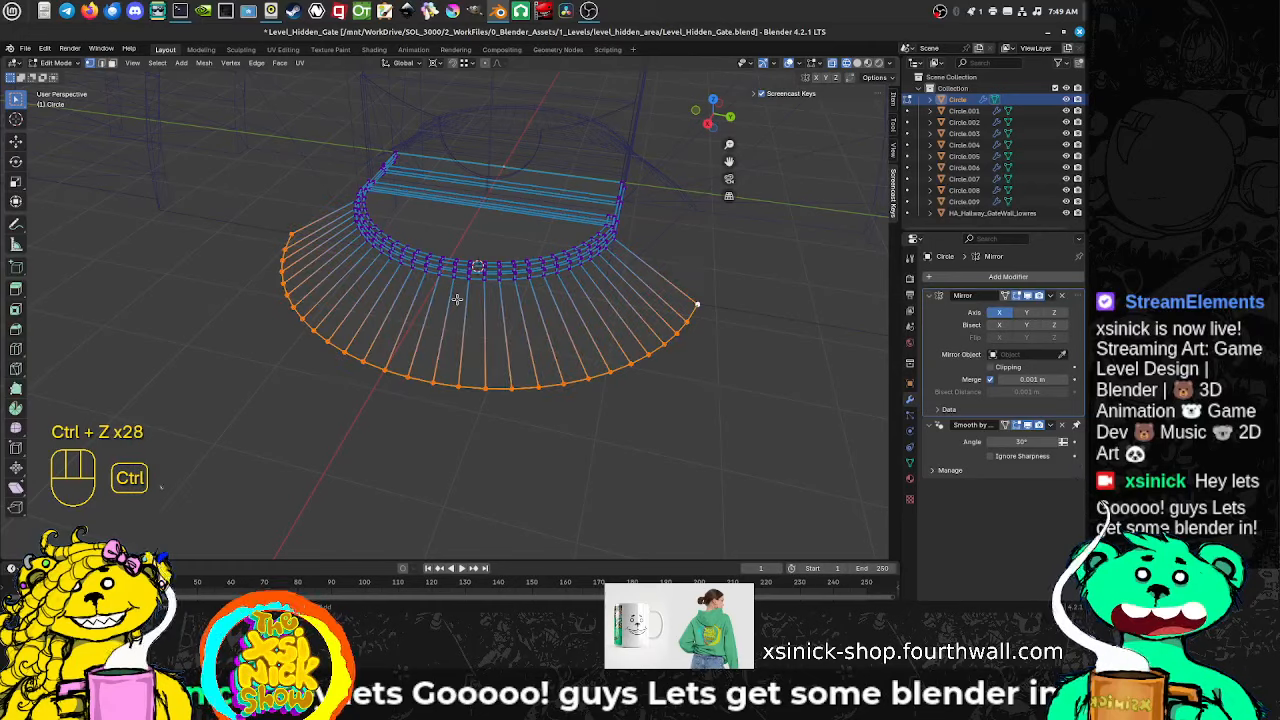
key("ctrl+z")
middle_click_drag(362, 306, 565, 355)
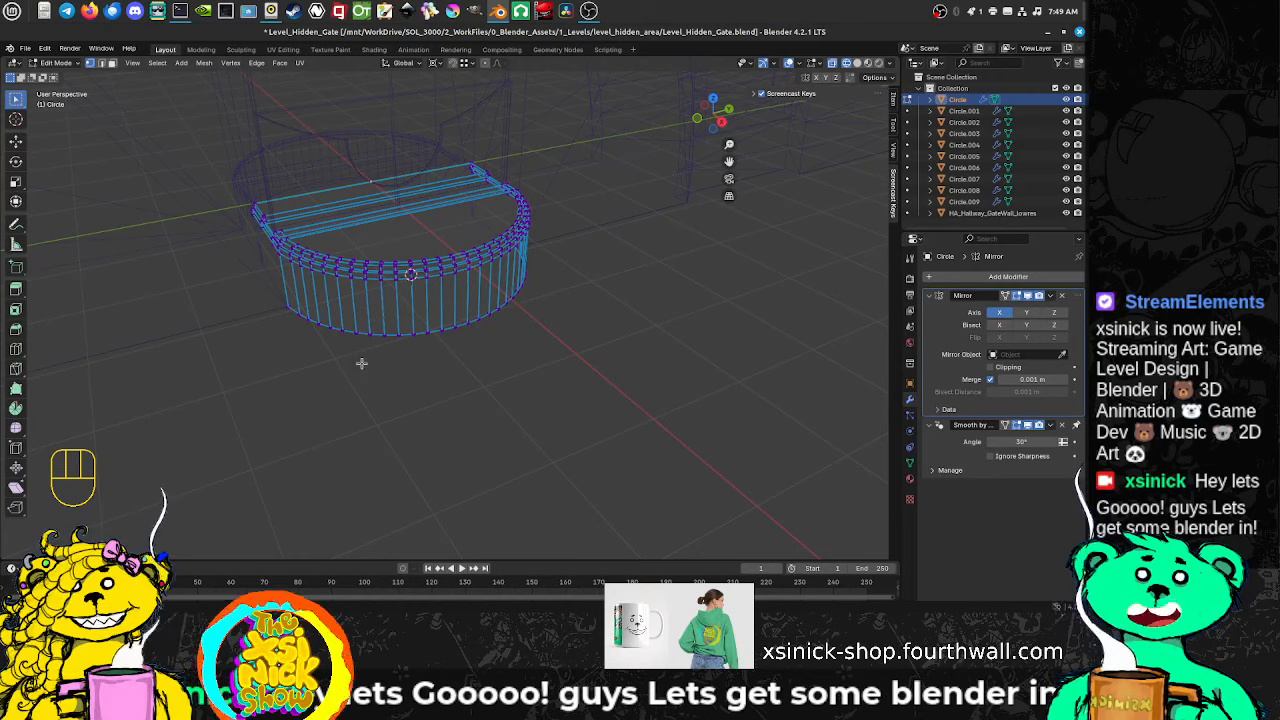
key("ctrl")
key("ctrl+s")
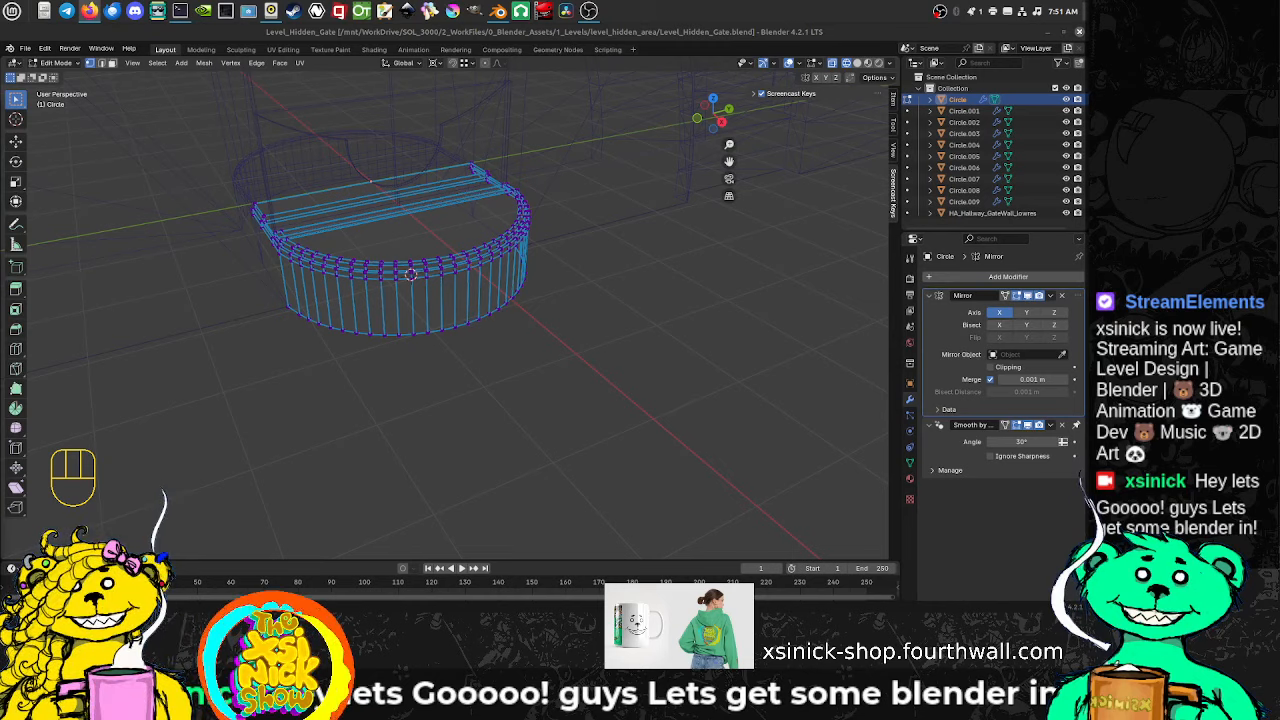
Step: Switch to Pinterest in Firefox and browse the home feed for reference images
left_click_drag(0, 130, 565, 65)
scroll(722, 291, "down", 2)
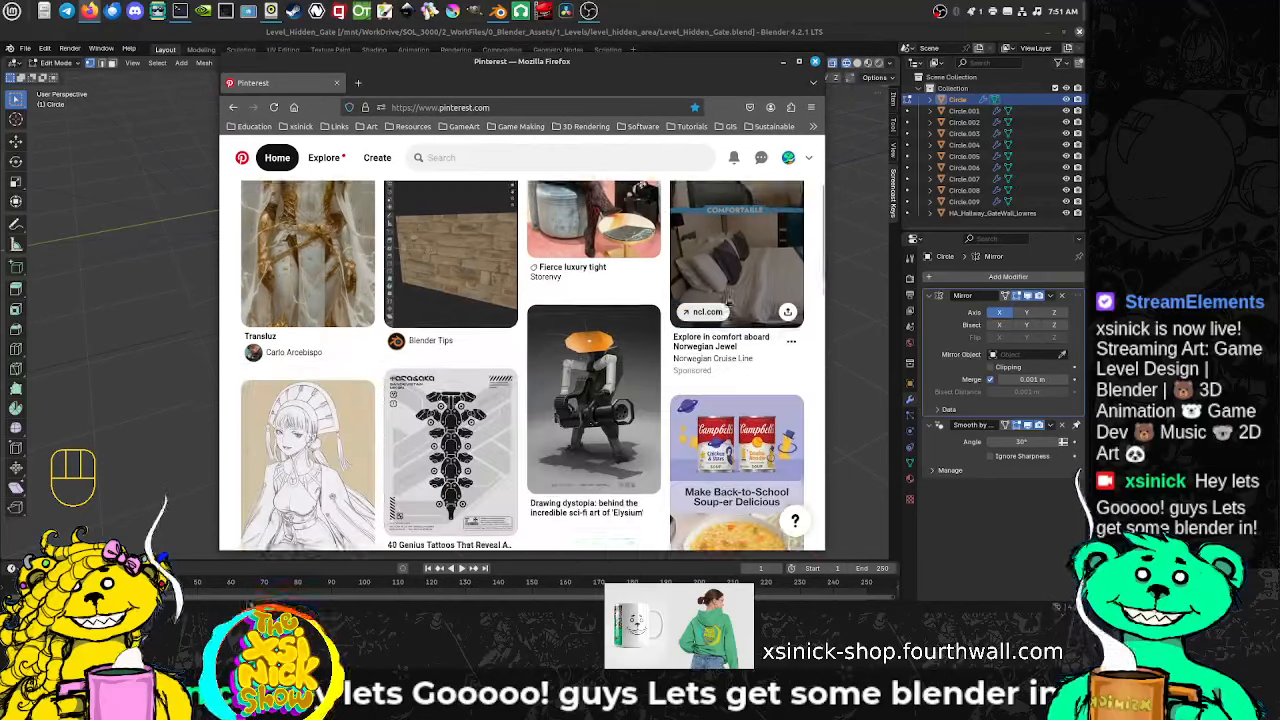
scroll(664, 283, "up", 1)
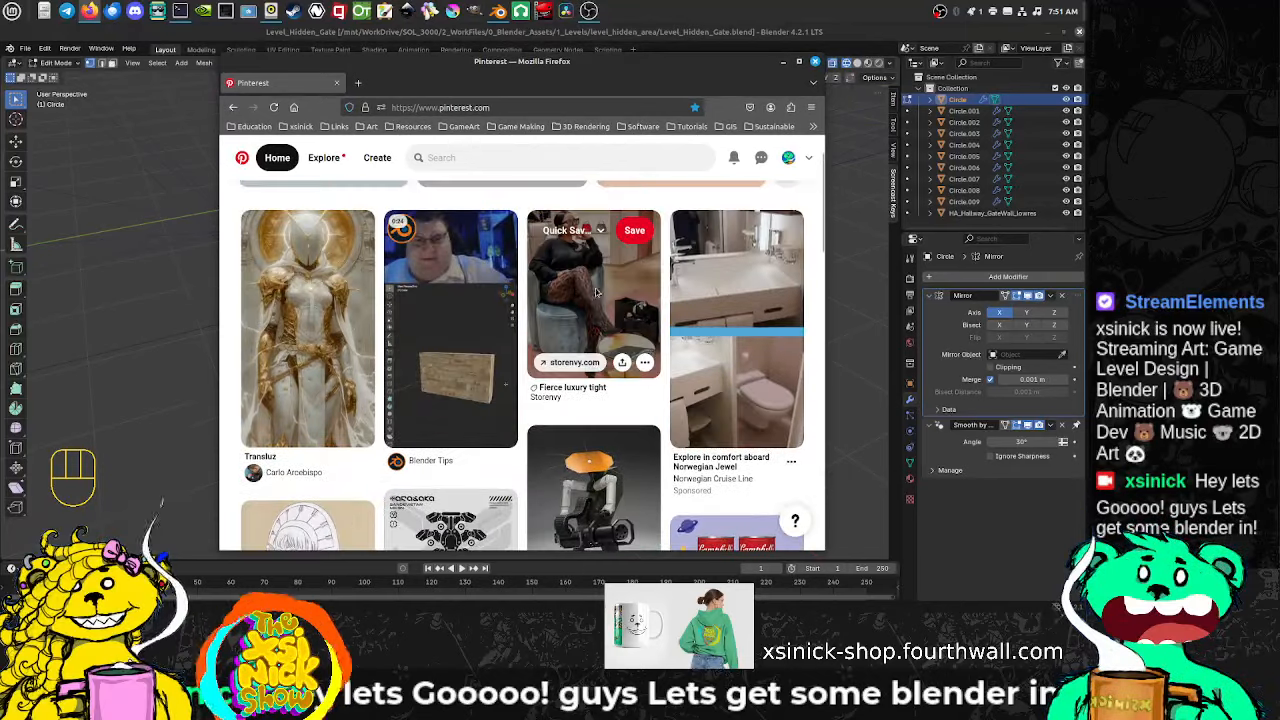
scroll(608, 287, "down", 2)
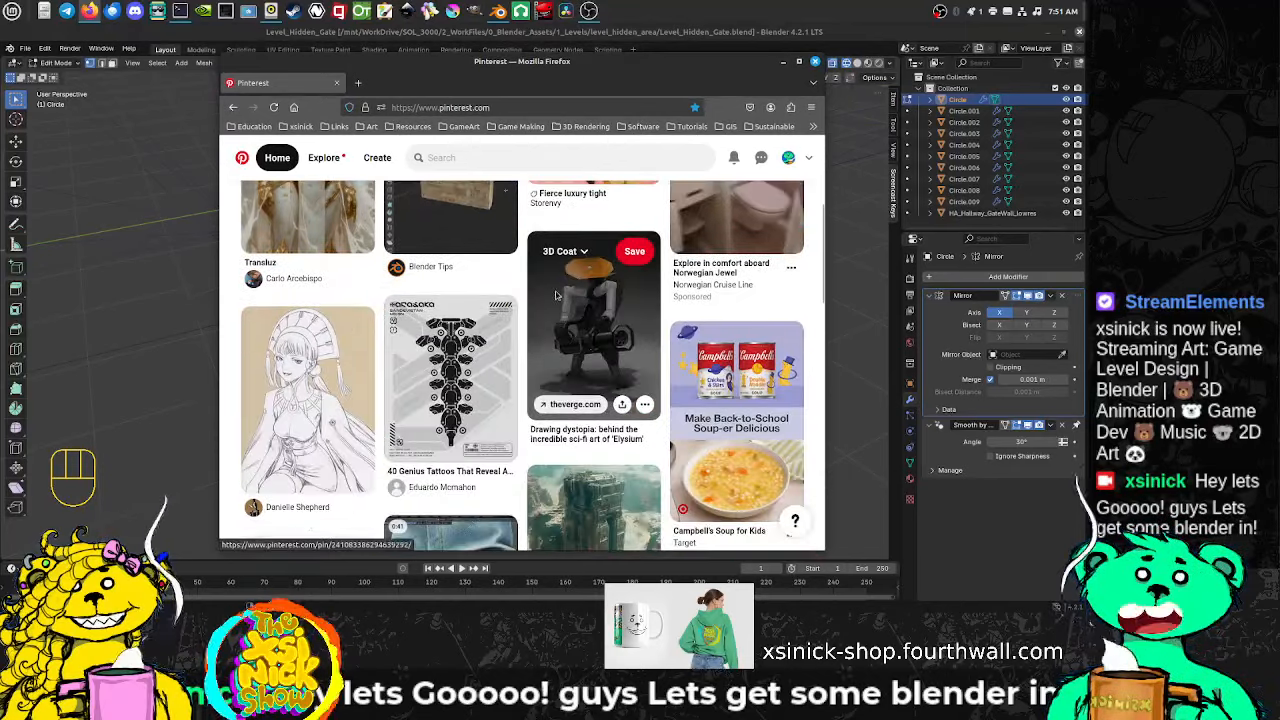
scroll(567, 303, "up", 1)
scroll(567, 303, "up", 1)
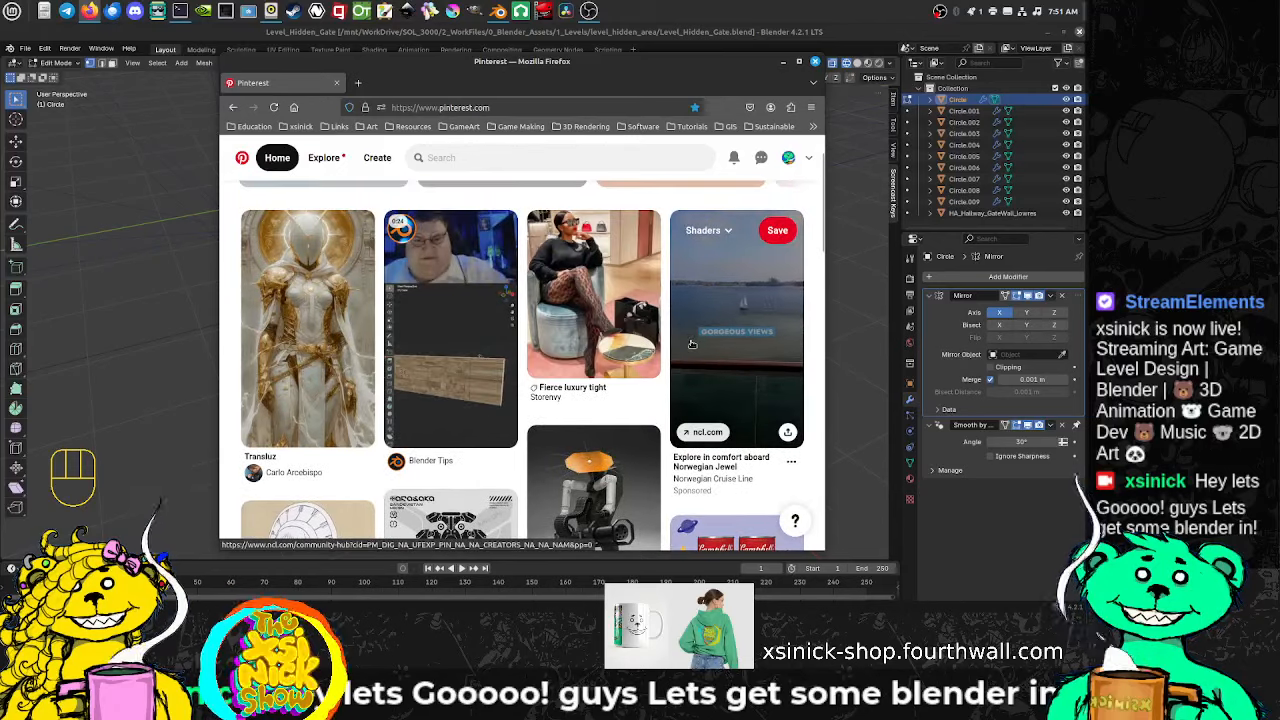
scroll(691, 343, "down", 1)
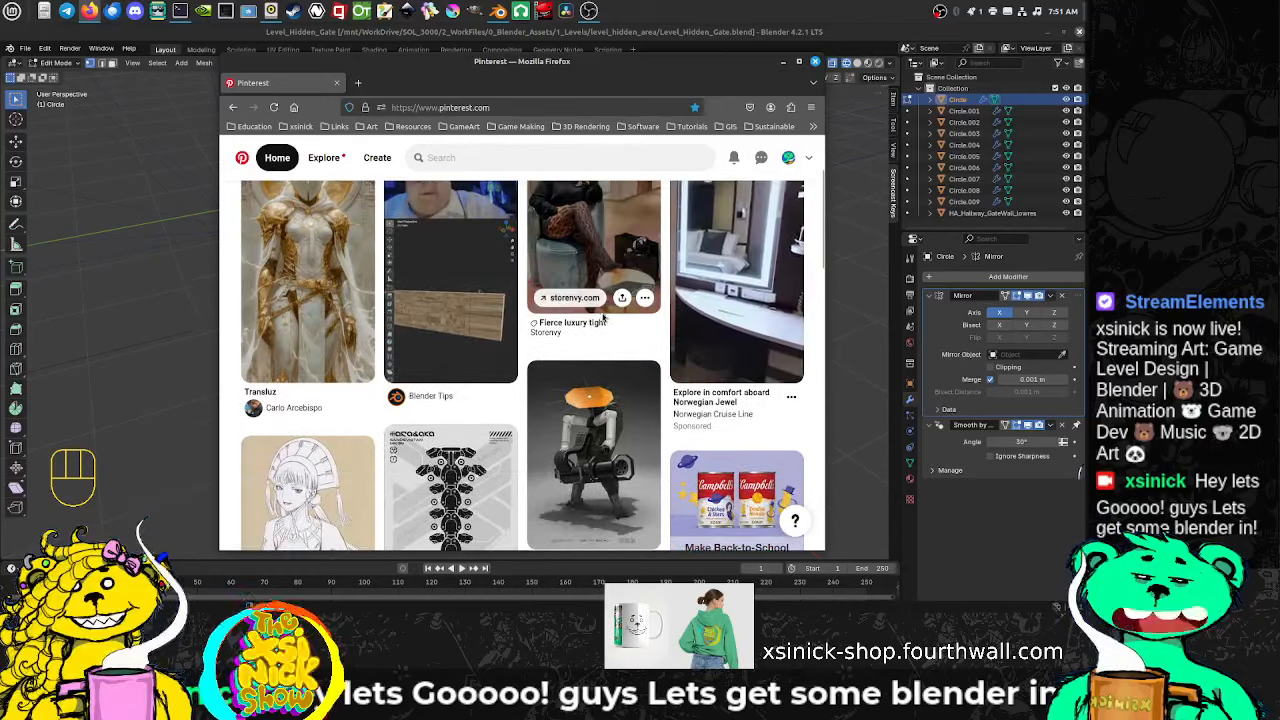
scroll(602, 316, "up", 2)
scroll(598, 314, "down", 1)
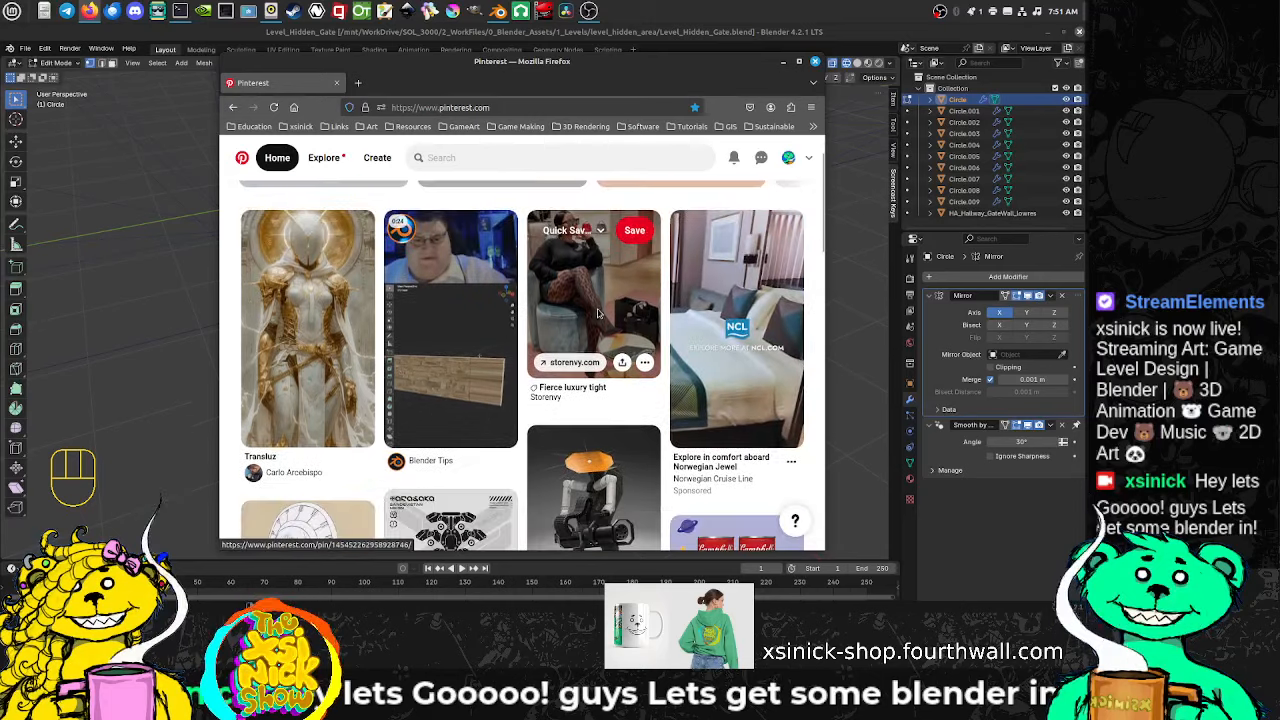
scroll(598, 314, "down", 1)
scroll(326, 320, "up", 2)
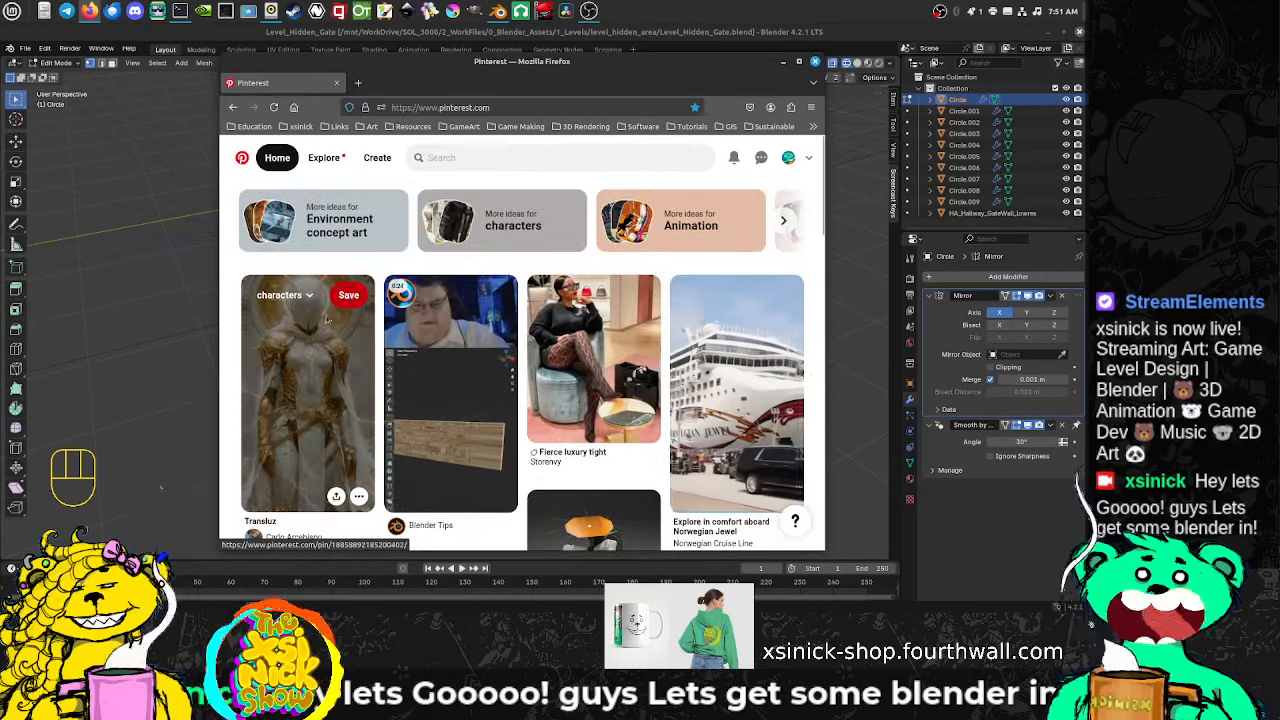
scroll(354, 384, "down", 5)
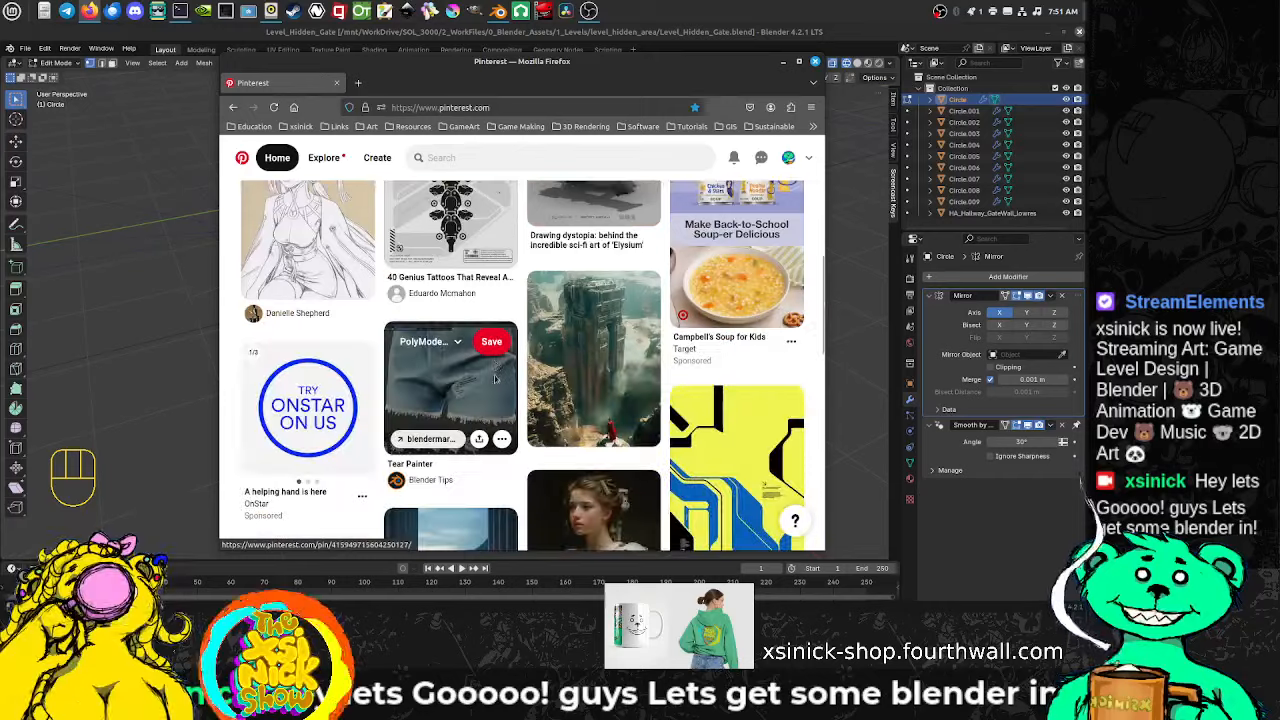
scroll(494, 370, "up", 5)
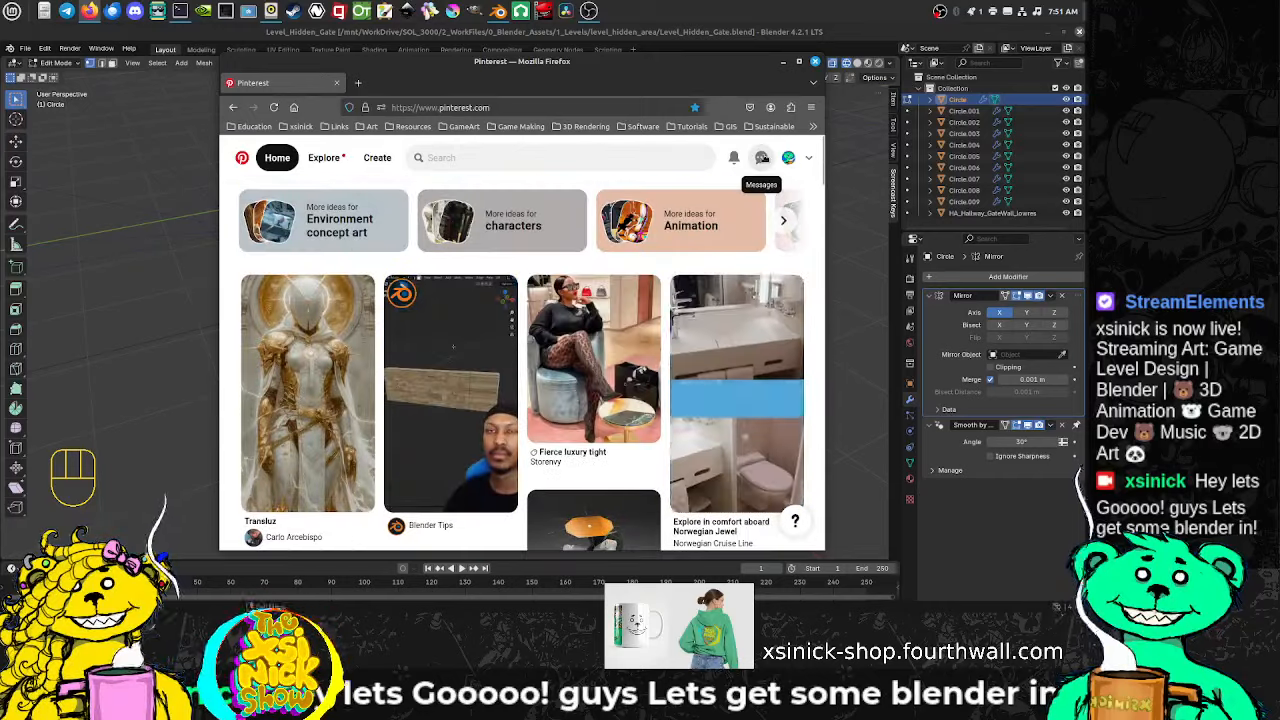
Step: Open the saved boards on the profile and look through the PolyModeling board
left_click(788, 157)
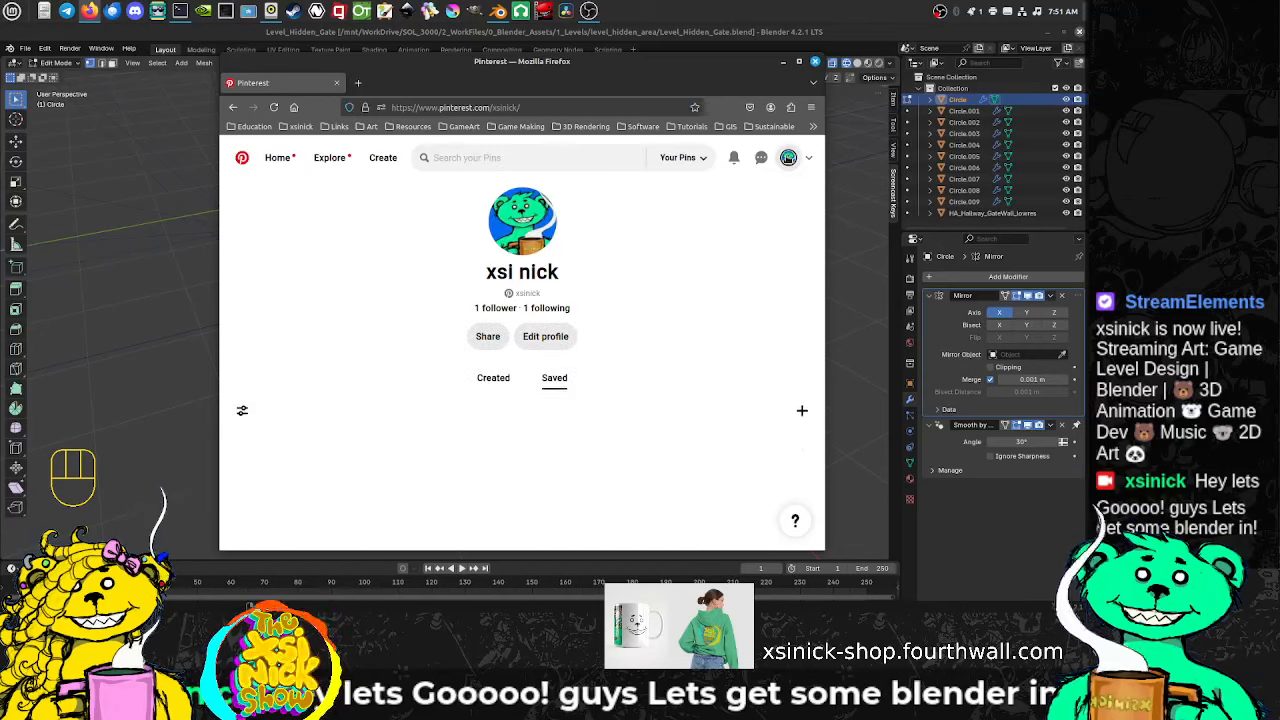
scroll(716, 313, "down", 2)
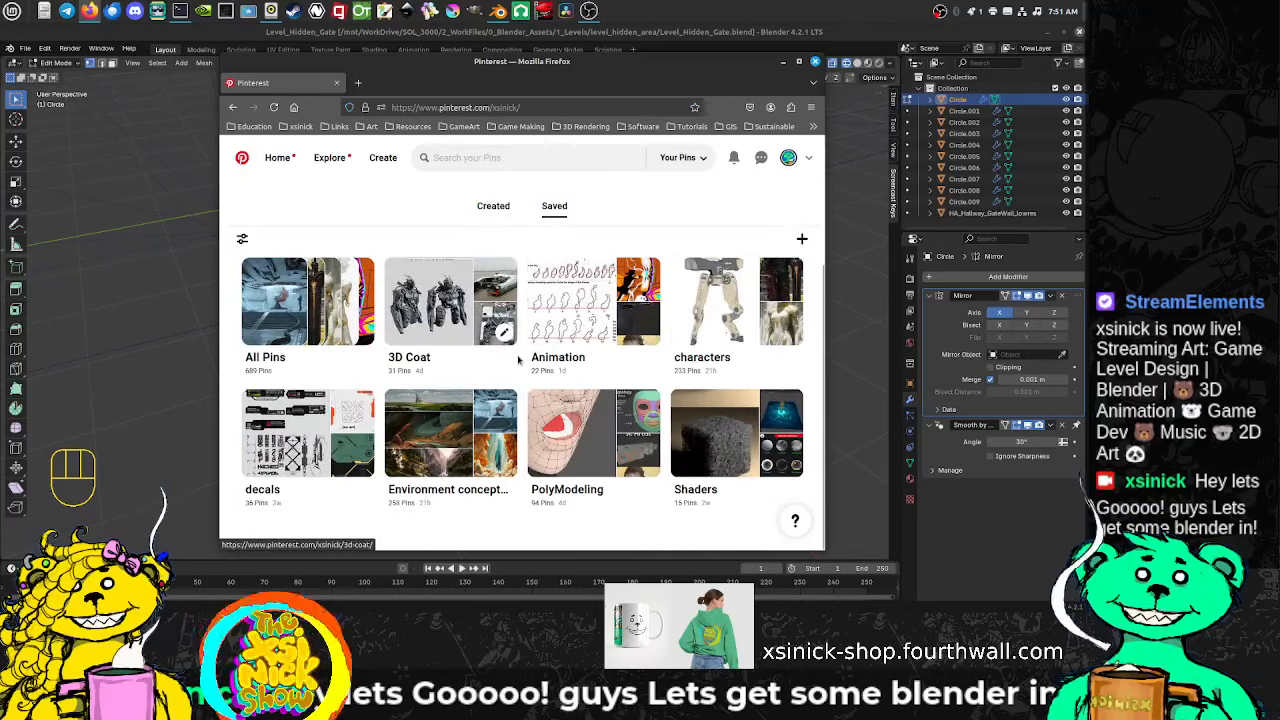
left_click(577, 447)
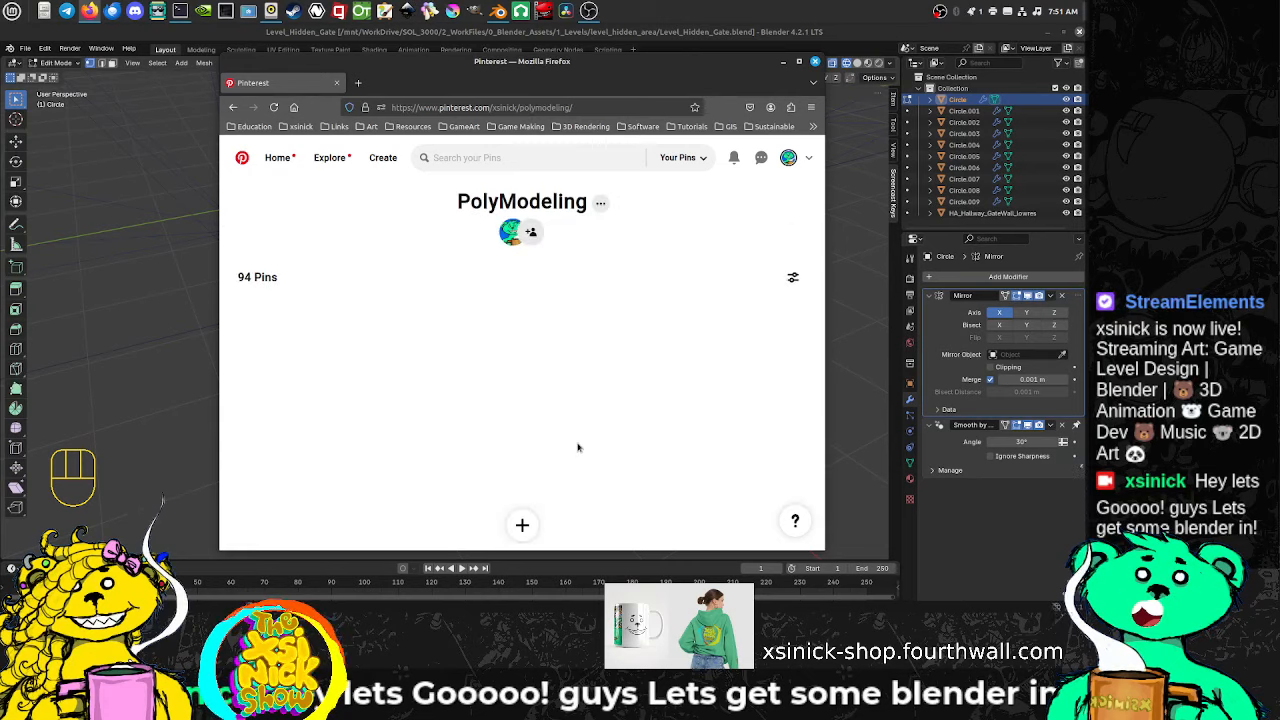
scroll(560, 380, "down", 2)
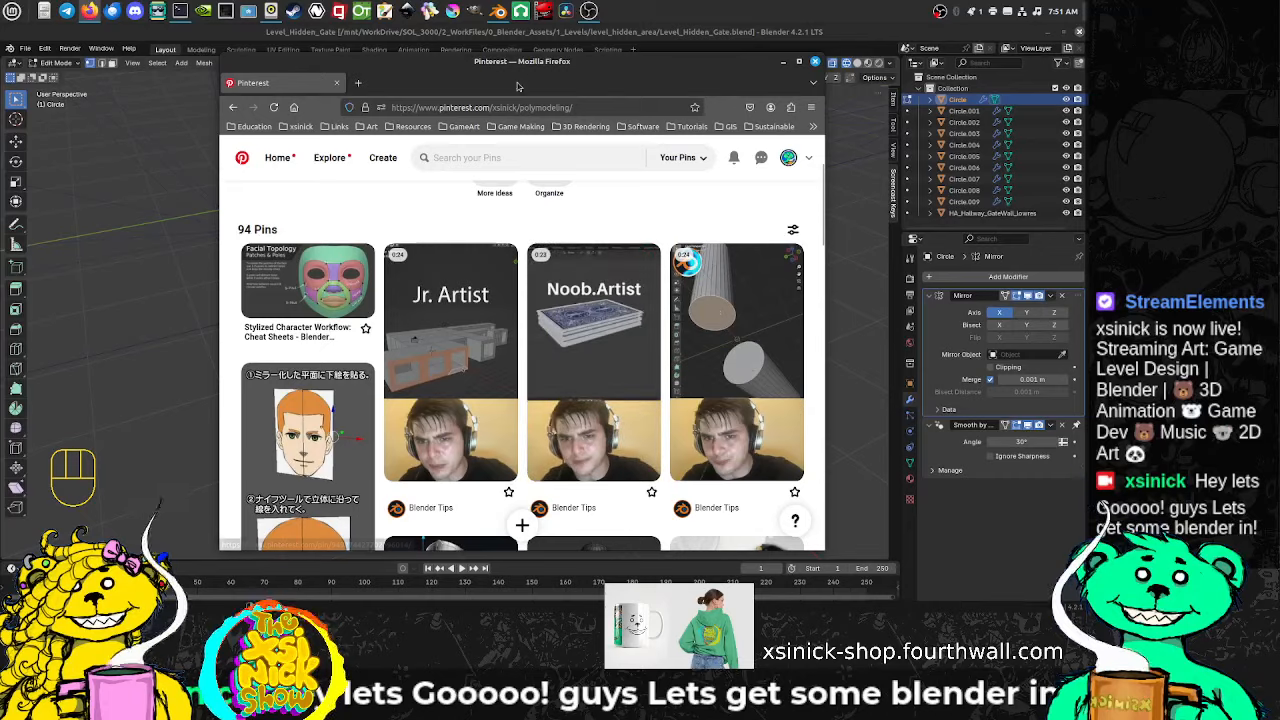
Step: Move the Firefox window off the Blender viewport and show the half-round platform in solid shading for a close view of its rim
left_click_drag(518, 87, 0, 95)
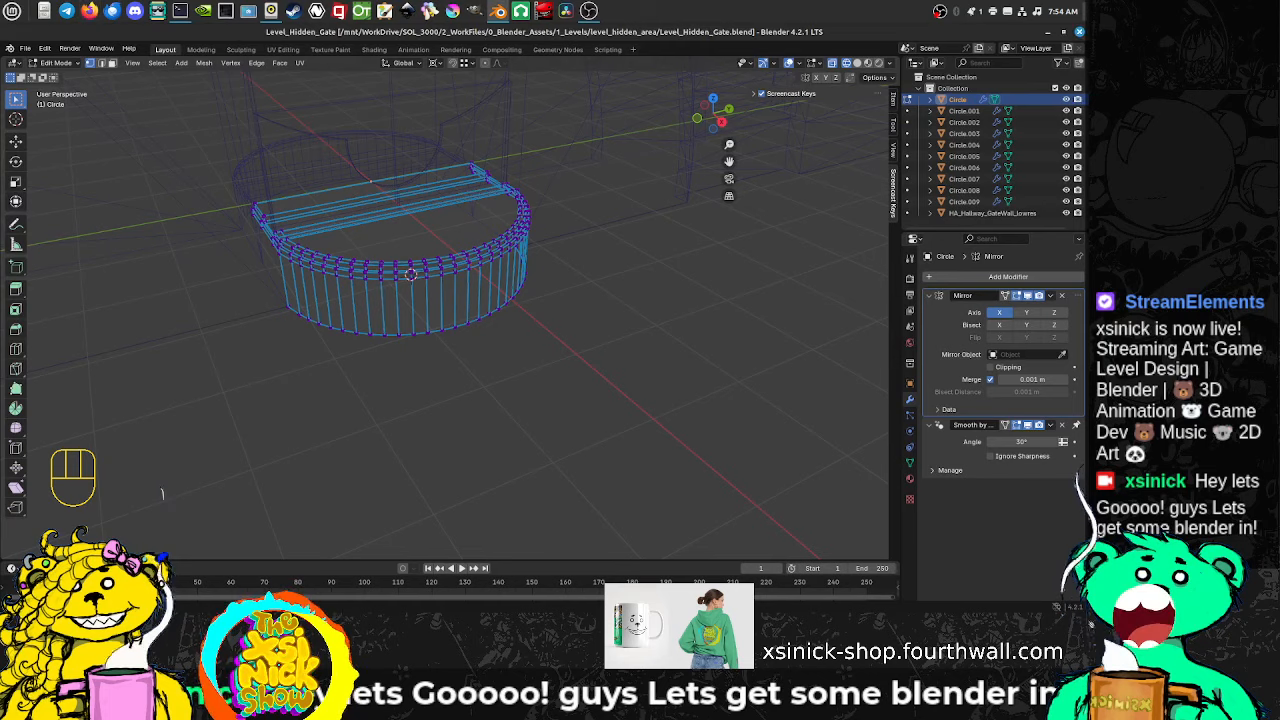
middle_click_drag(491, 305, 443, 300, "shift")
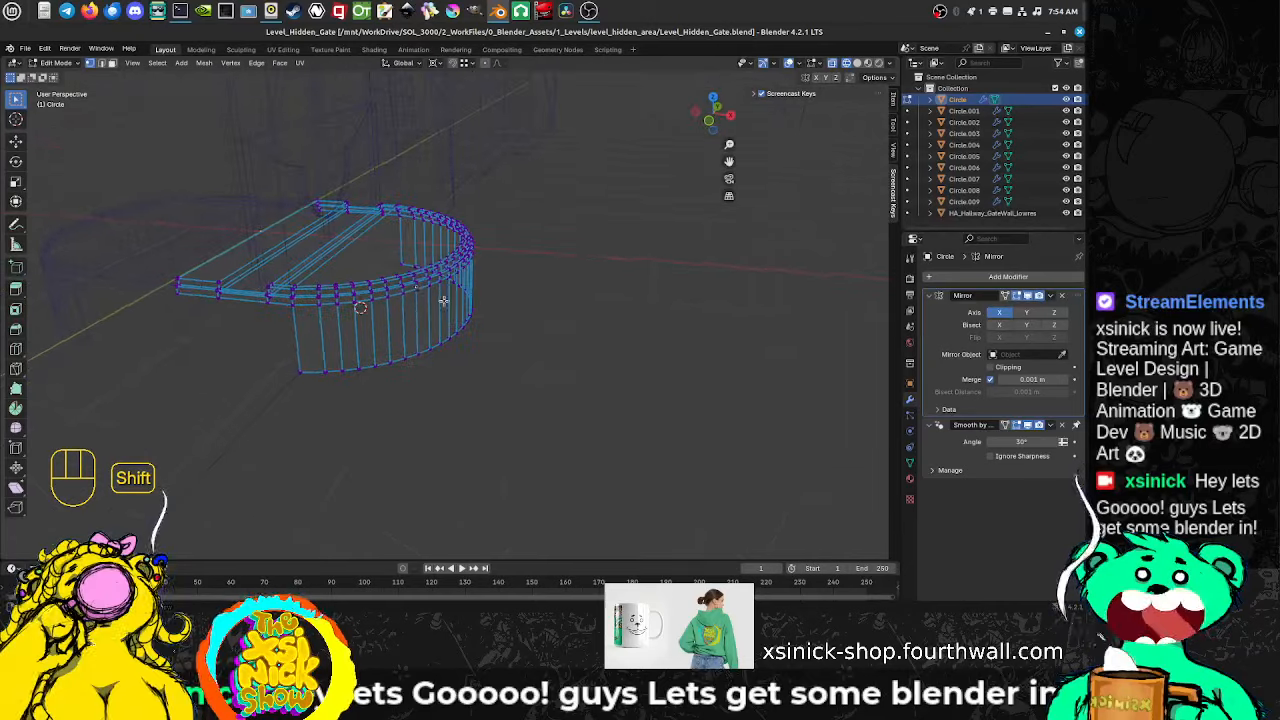
left_click(858, 63)
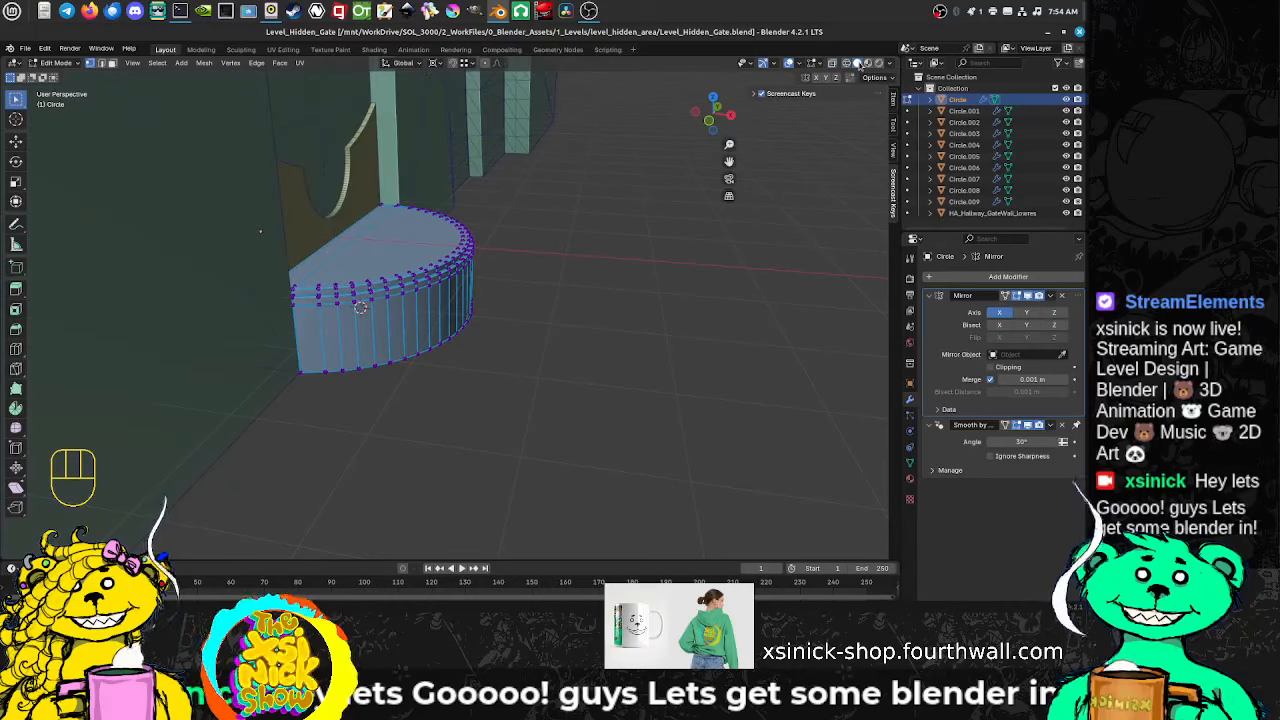
middle_click_drag(442, 321, 396, 332)
scroll(430, 285, "up", 2)
scroll(438, 268, "up", 3)
middle_click_drag(440, 263, 358, 305, "shift")
scroll(386, 294, "down", 2)
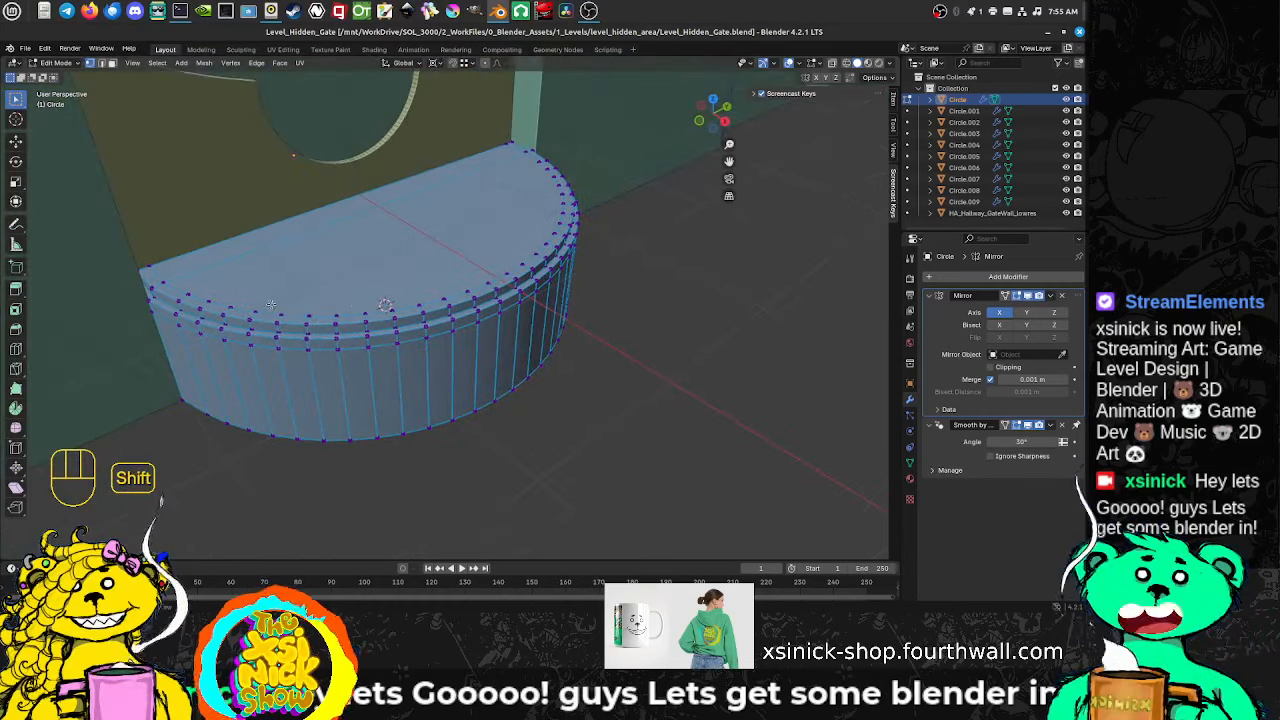
middle_click_drag(271, 304, 212, 334, "shift")
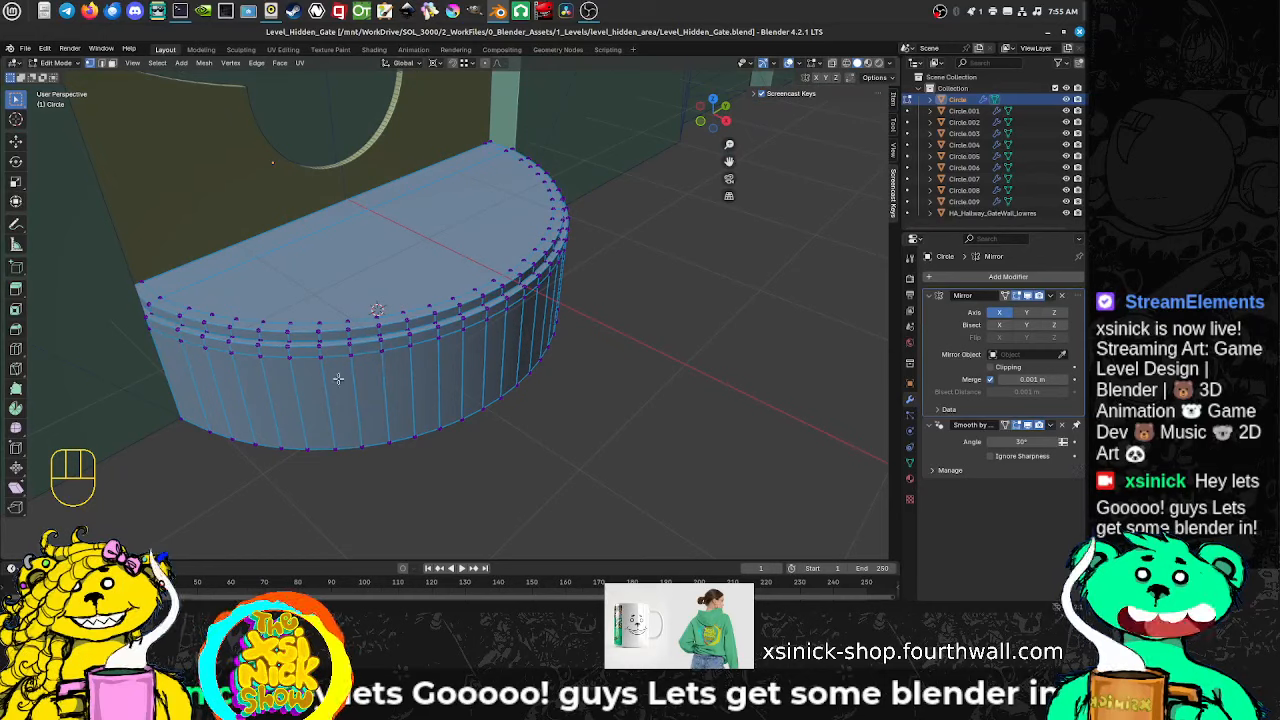
middle_click_drag(290, 355, 185, 381, "shift")
Step: Switch to face selection and try to pick the narrow band of faces below the platform's rim
key("ctrl+Tab")
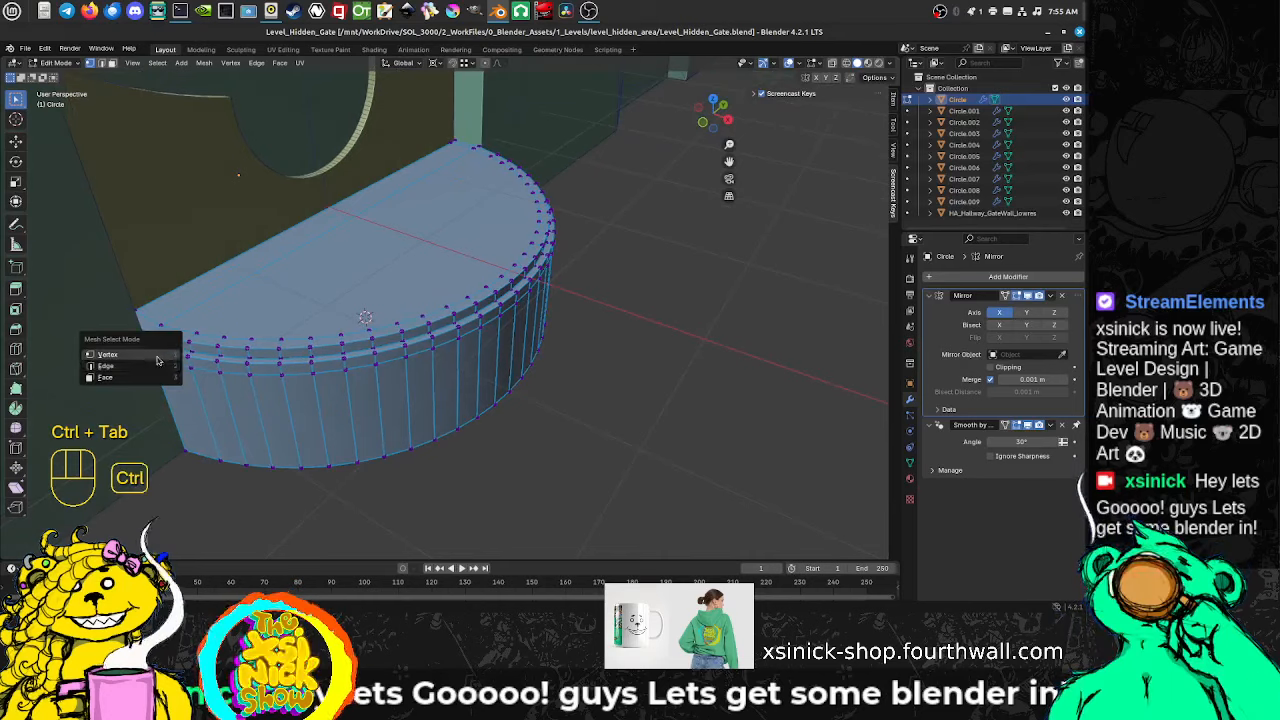
left_click(157, 365)
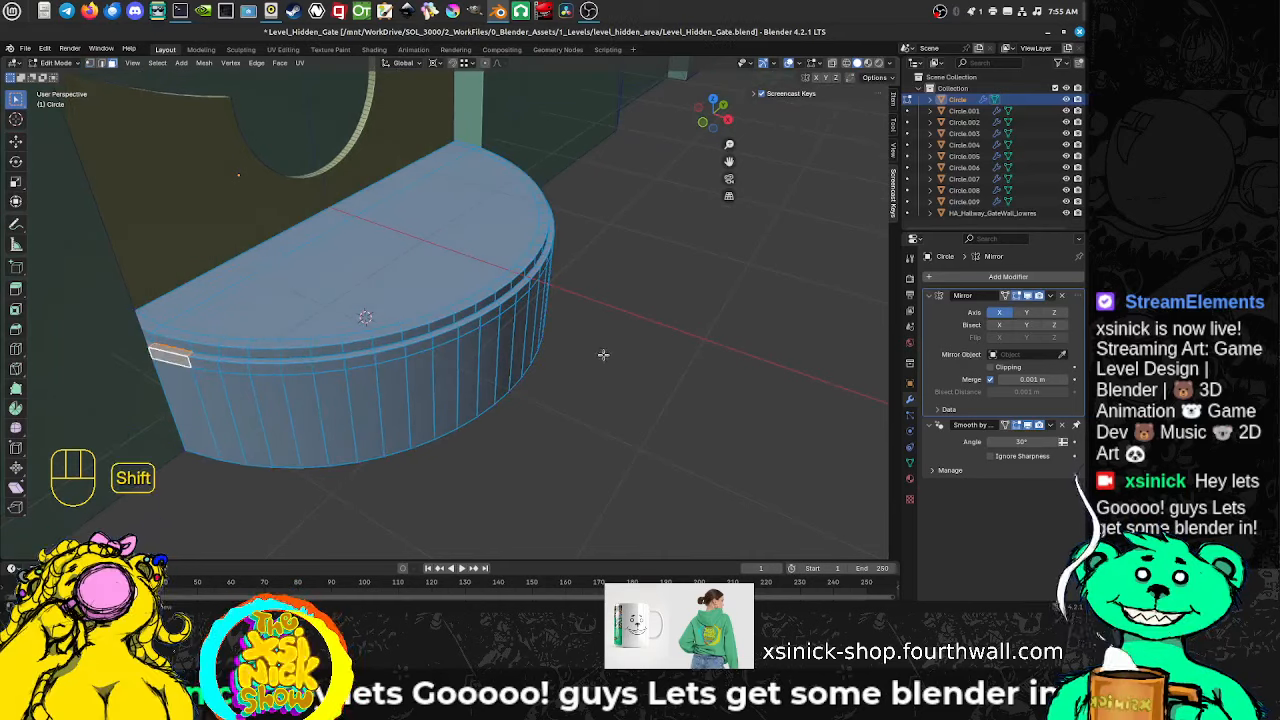
middle_click_drag(600, 354, 494, 355)
middle_click_drag(735, 273, 637, 318, "shift")
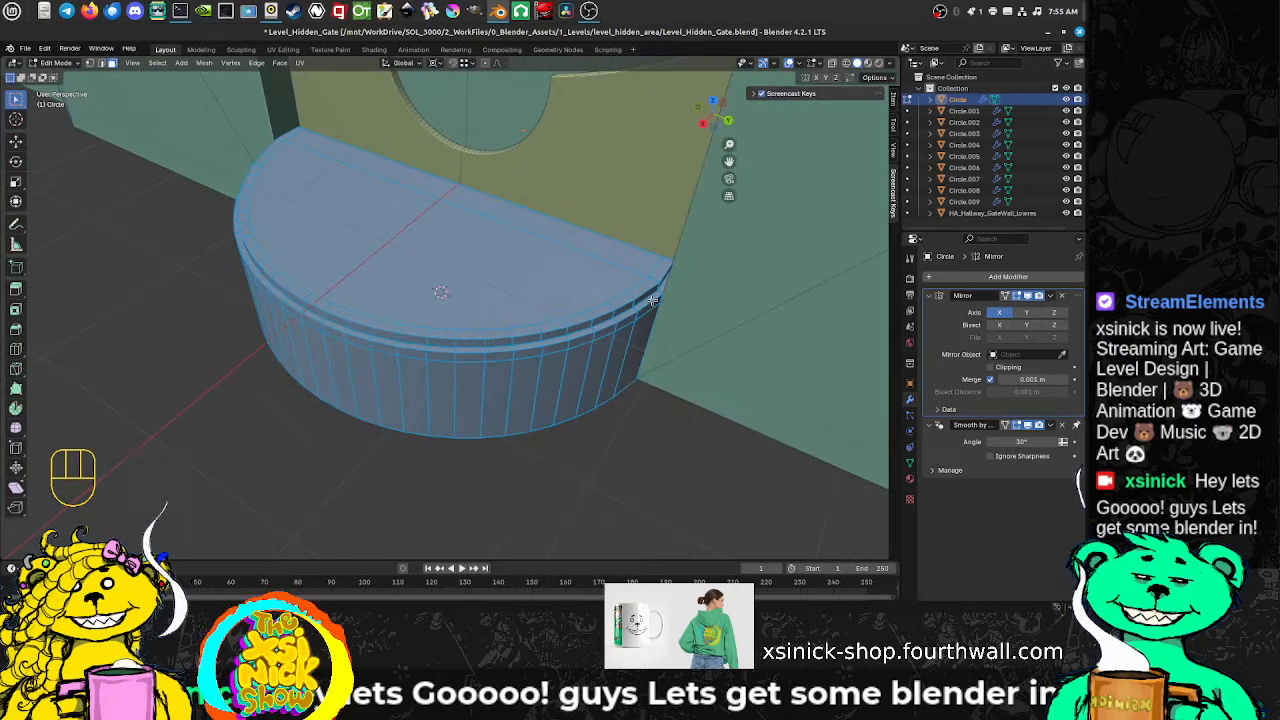
middle_click_drag(363, 323, 477, 307)
middle_click_drag(281, 354, 305, 358)
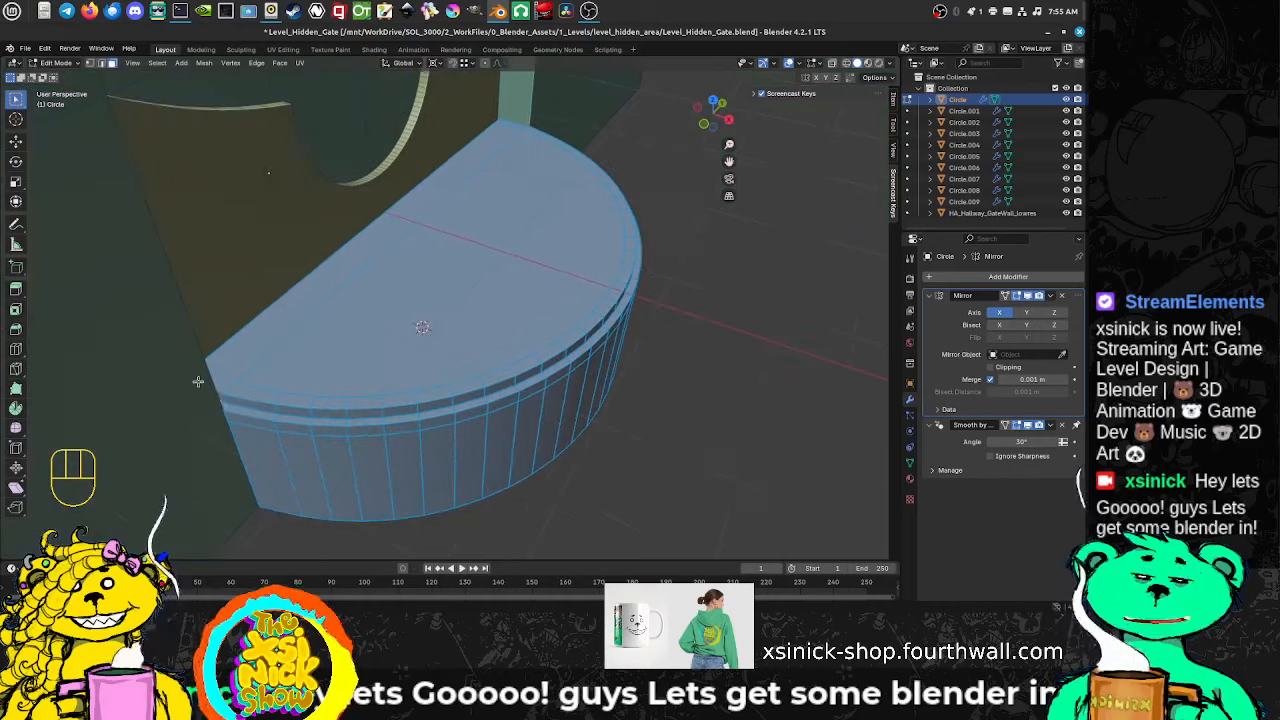
left_click(238, 412, "ctrl")
key("ctrl+z")
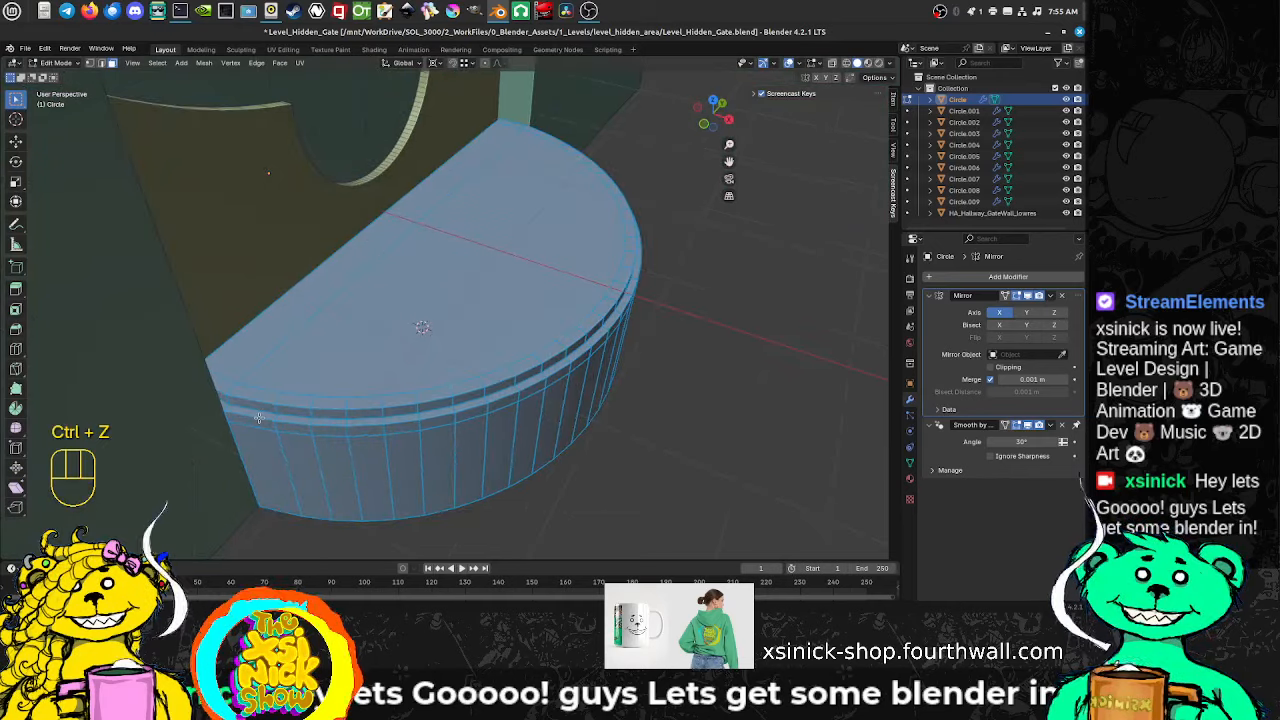
Step: Select the whole narrow band of faces running around the curve below the platform's top rim
left_click(274, 420, "alt+shift")
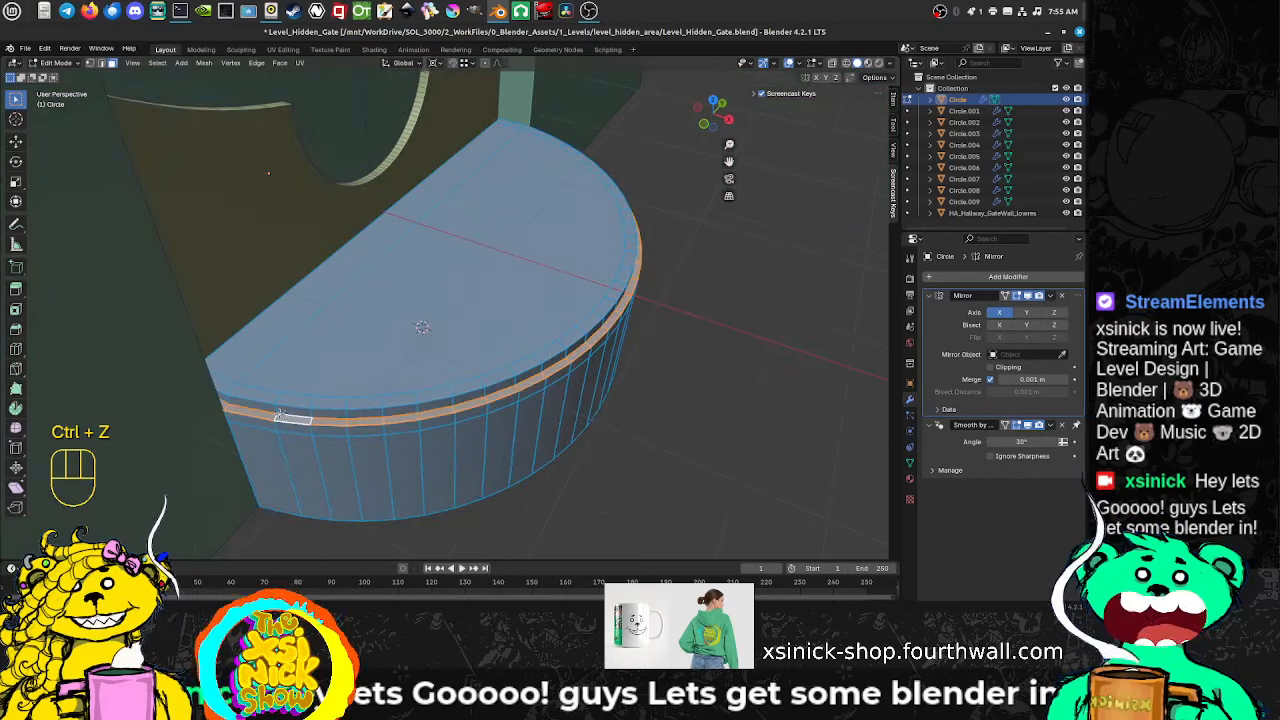
left_click(265, 413)
left_click(535, 383, "ctrl")
middle_click_drag(714, 386, 578, 403)
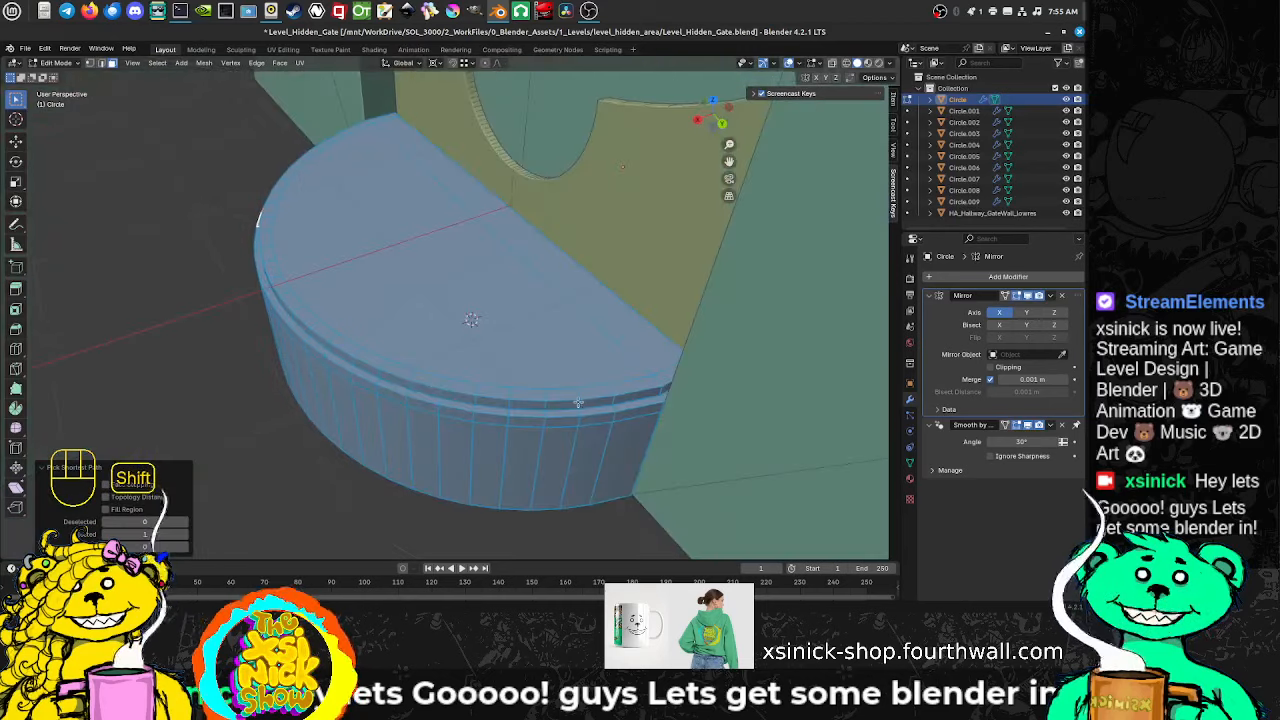
left_click(655, 404, "ctrl")
middle_click_drag(655, 404, 614, 399)
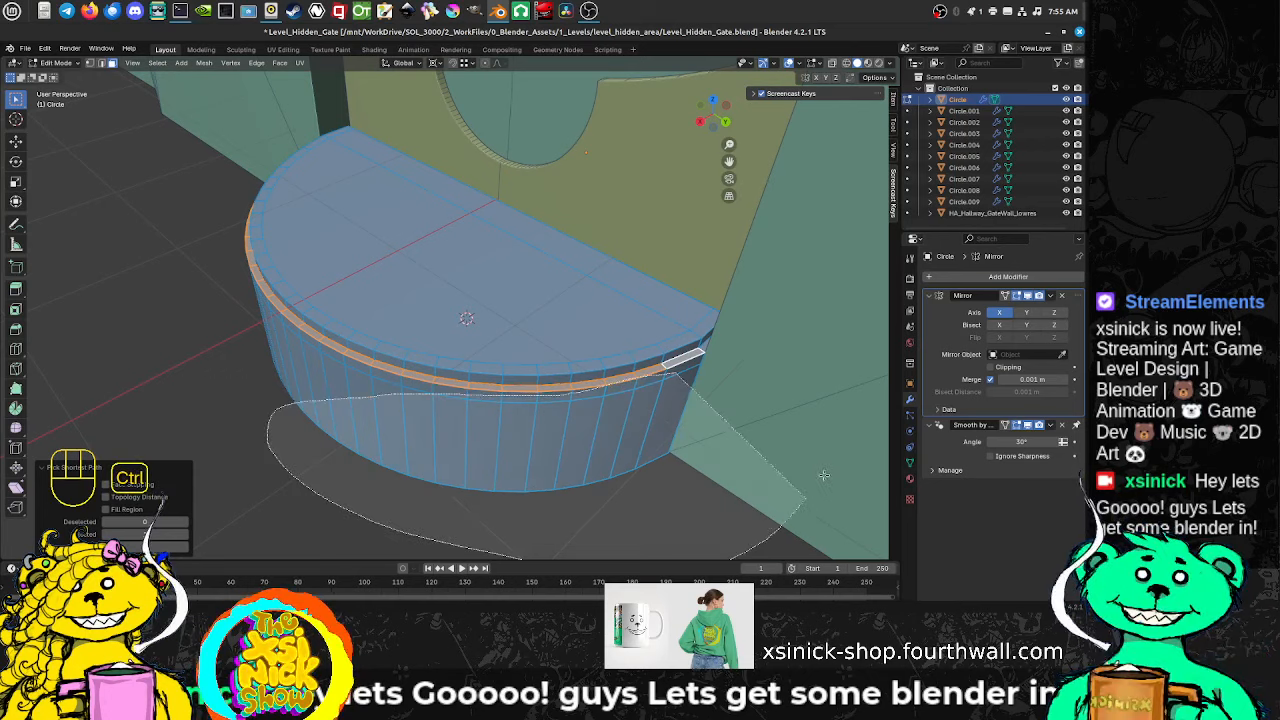
Step: Add all faces of the curved skirt wall and the strip beneath the band to the selection, and delete them
left_click(501, 462, "alt")
middle_click_drag(501, 462, 413, 436)
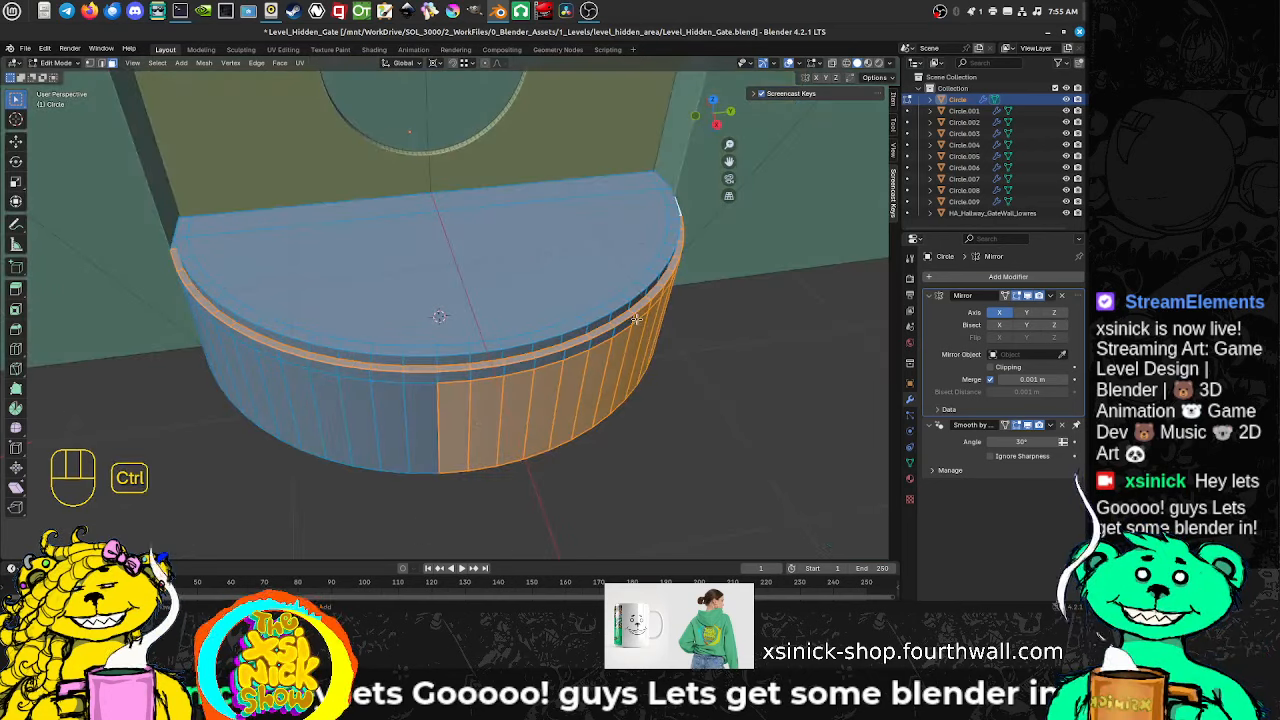
mouse_move(636, 319)
right_mouse_down("ctrl")
mouse_move(393, 396)
mouse_move(407, 551)
mouse_move(803, 491)
right_mouse_up("ctrl")
mouse_move(621, 472)
middle_mouse_down()
mouse_move(500, 461)
mouse_move(556, 373)
middle_mouse_up()
mouse_move(556, 356)
right_mouse_down("ctrl")
mouse_move(280, 491)
mouse_move(682, 483)
right_mouse_up("ctrl")
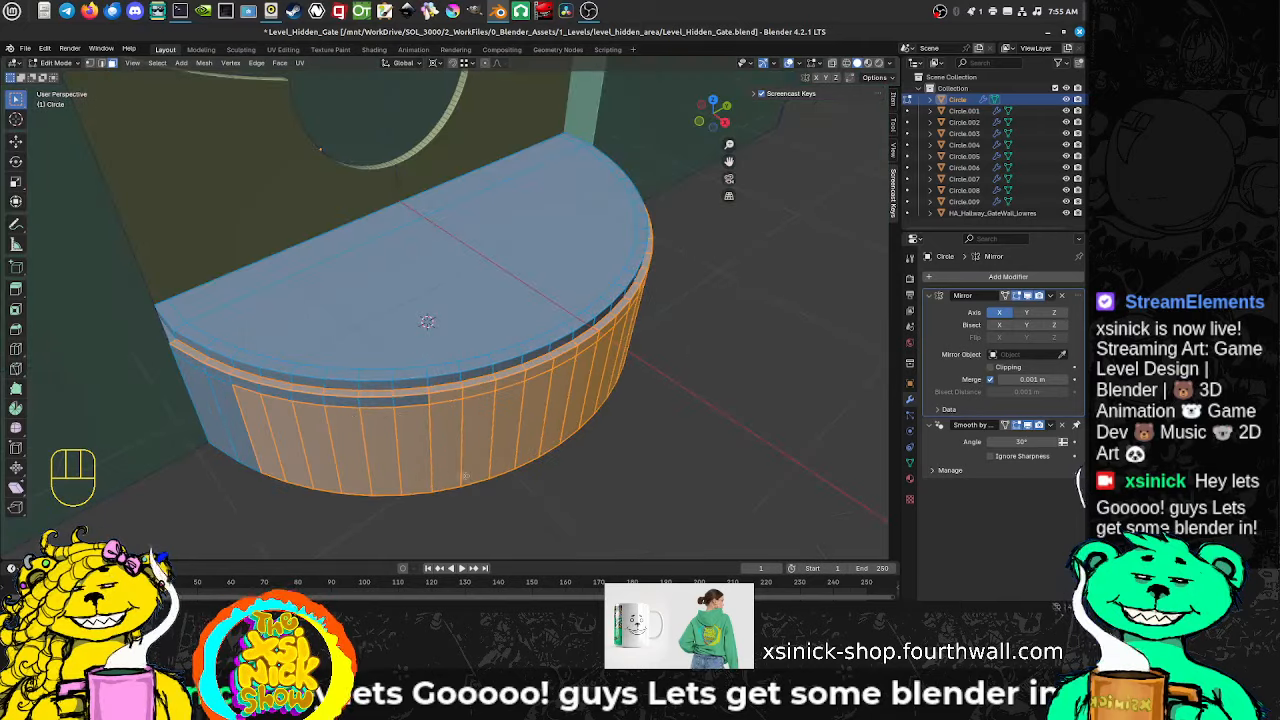
middle_click_drag(443, 466, 470, 462)
mouse_move(506, 384)
right_mouse_down("ctrl")
mouse_move(300, 410)
mouse_move(780, 474)
right_mouse_up("ctrl")
middle_click_drag(395, 460, 430, 457)
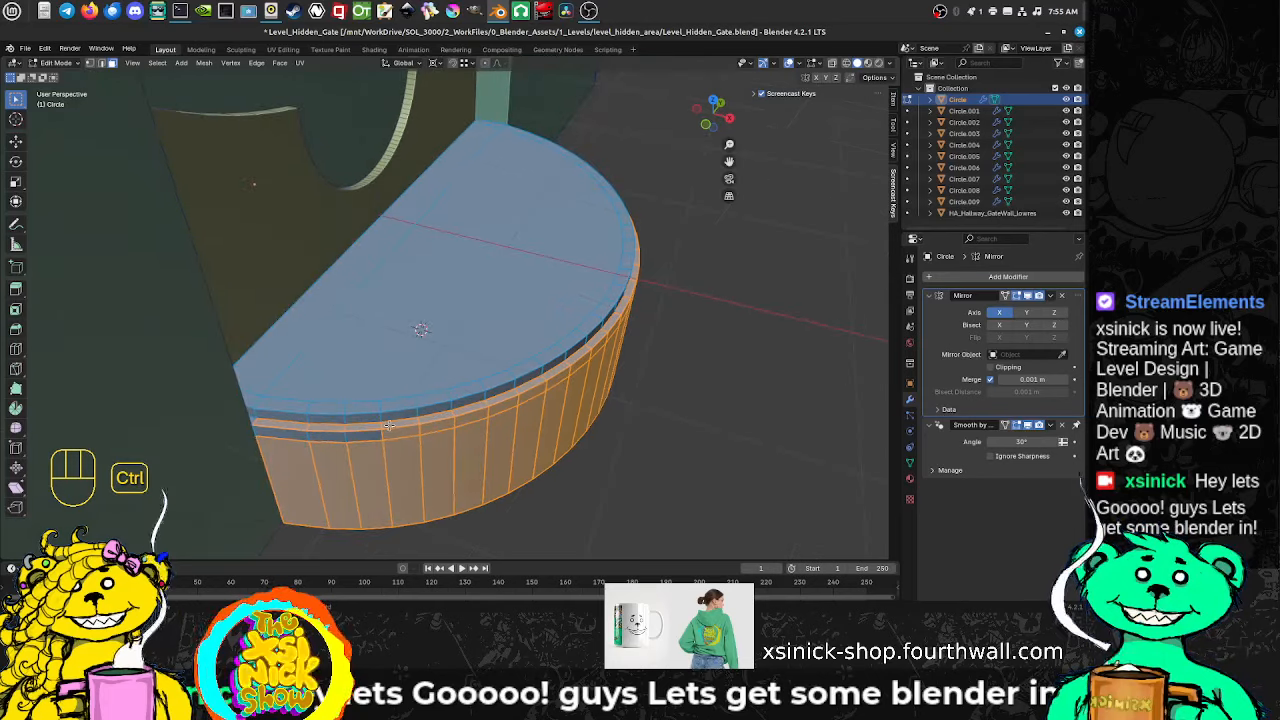
right_click_drag(313, 431, 497, 506, "ctrl")
mouse_move(523, 486)
middle_mouse_down()
mouse_move(478, 486)
mouse_move(474, 454)
middle_mouse_up()
key("Delete")
left_click(487, 477)
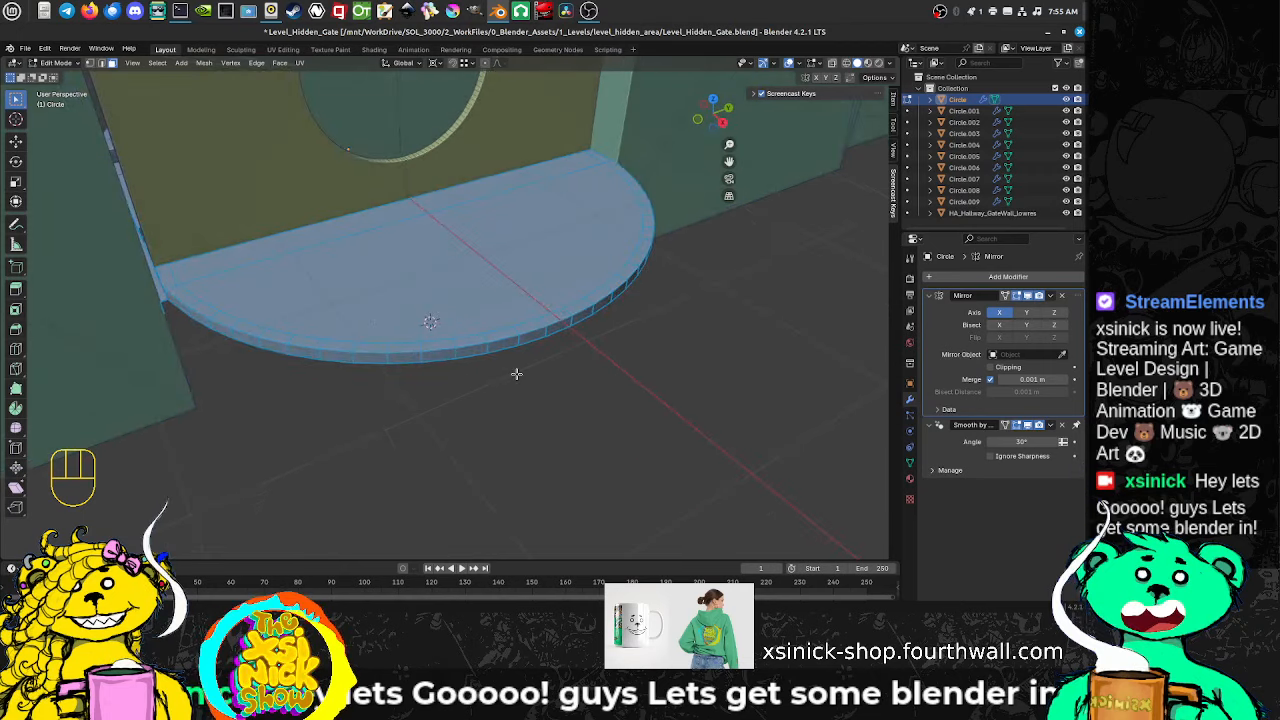
Step: Lasso-select the half-round slab's front top face and curved rim faces, using wireframe display to include its hidden faces
middle_click_drag(456, 348, 470, 341)
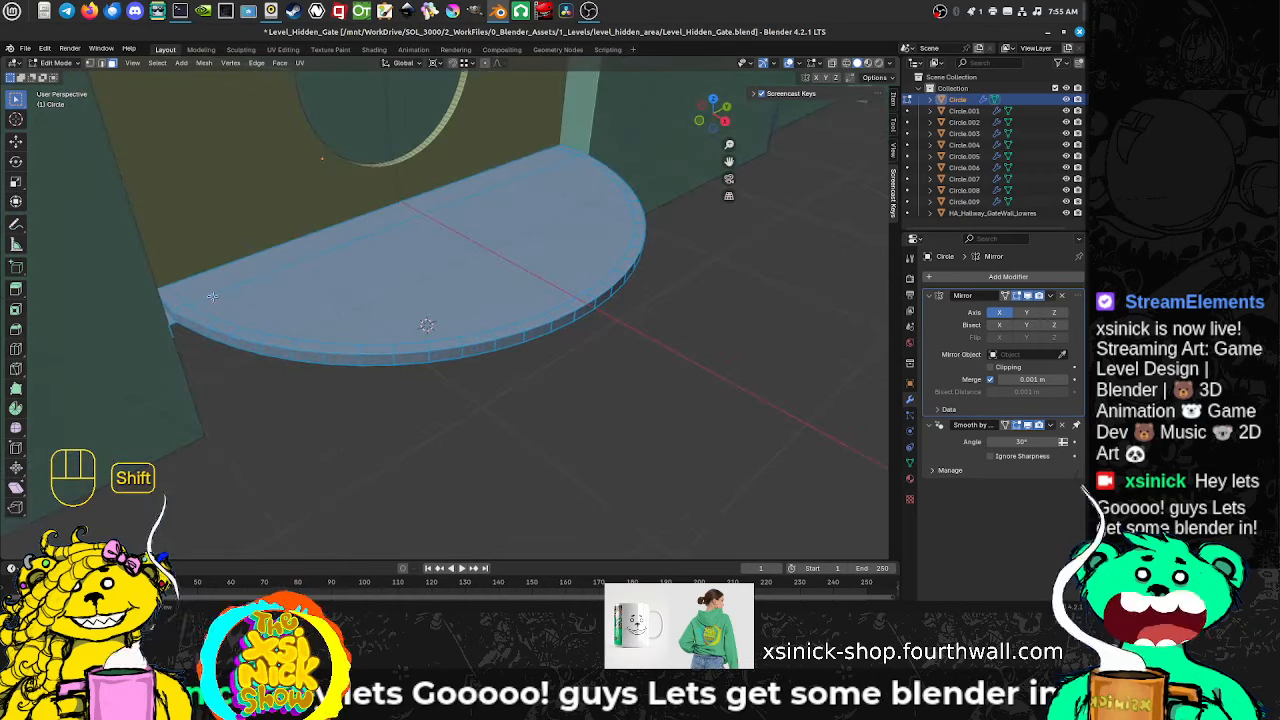
middle_click_drag(604, 307, 561, 334)
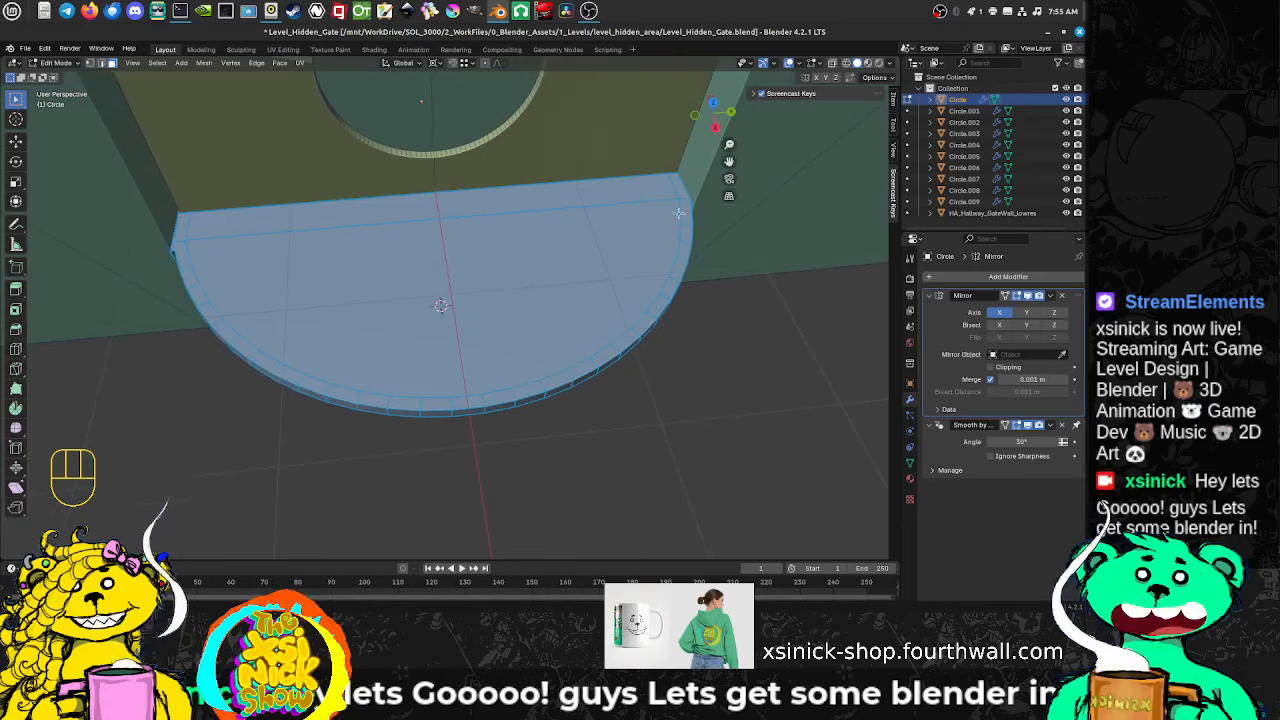
scroll(704, 229, "up", 1)
mouse_move(653, 223)
right_mouse_down("ctrl")
mouse_move(153, 290)
mouse_move(896, 402)
mouse_move(872, 385)
right_mouse_up("ctrl")
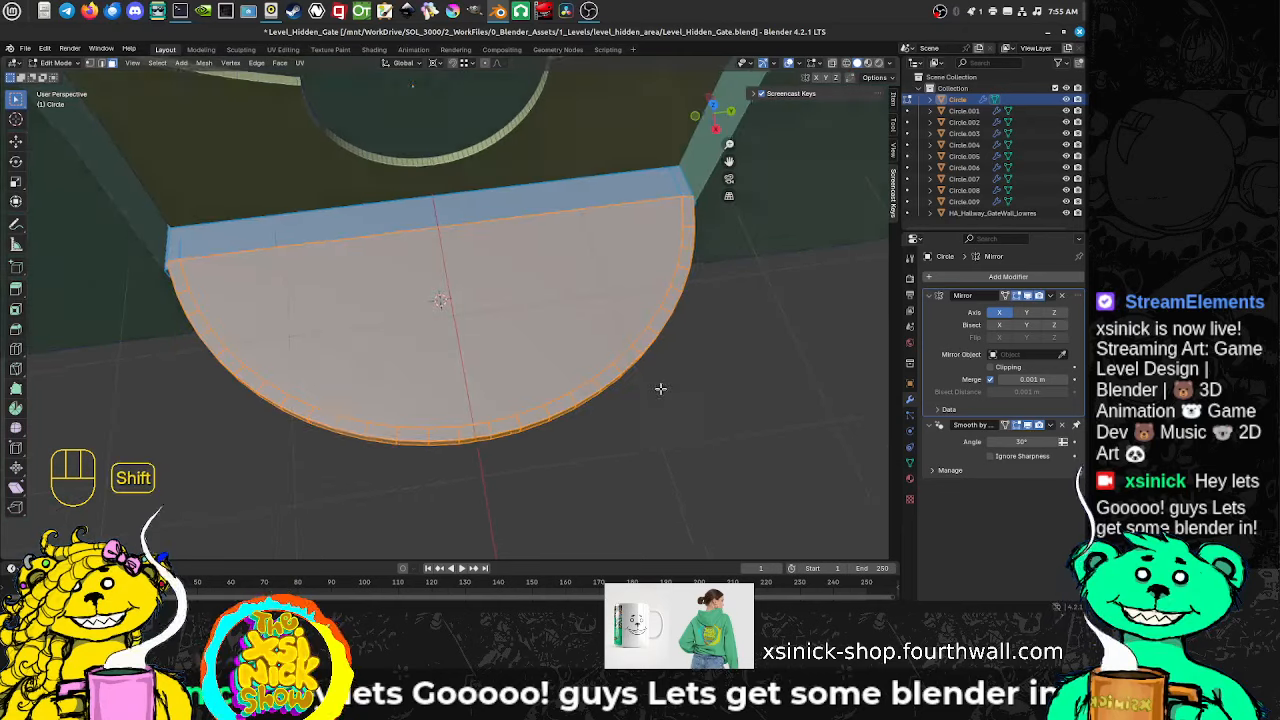
middle_click_drag(661, 389, 630, 362)
key("shift+z")
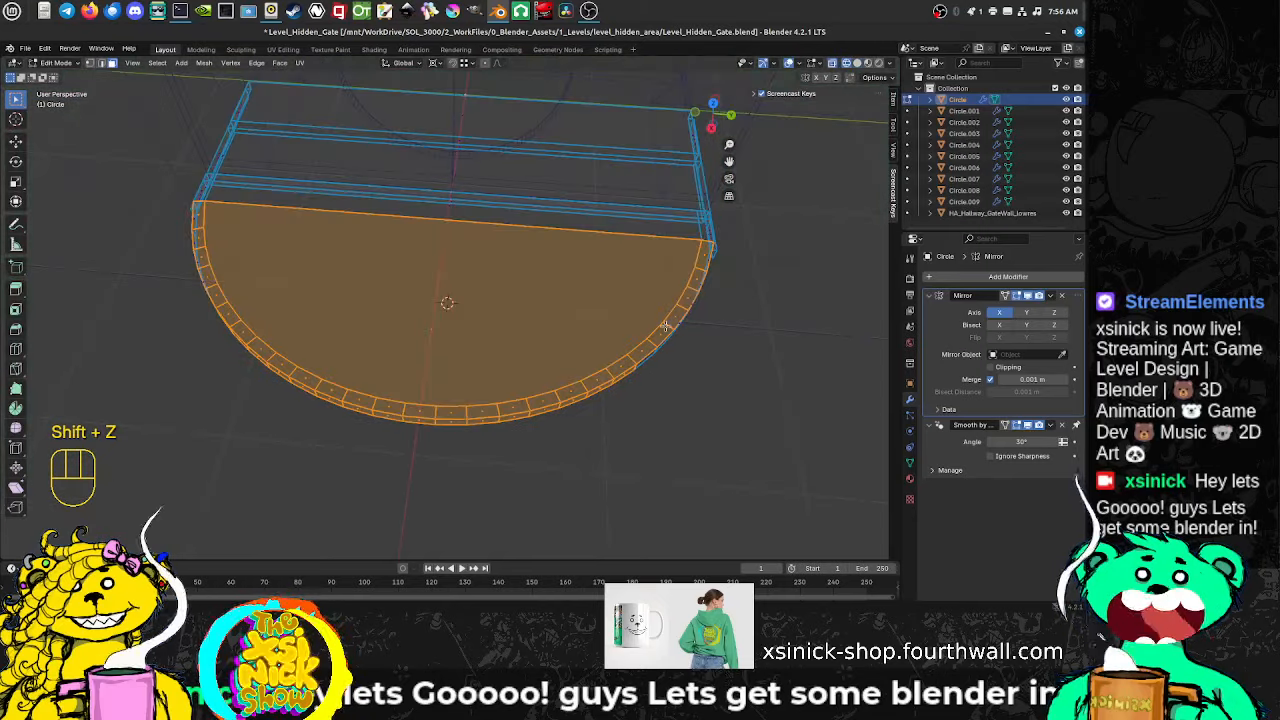
middle_click_drag(697, 301, 714, 284)
mouse_move(713, 268)
right_mouse_down("ctrl")
mouse_move(360, 262)
mouse_move(184, 225)
mouse_move(254, 517)
mouse_move(703, 470)
right_mouse_up("ctrl")
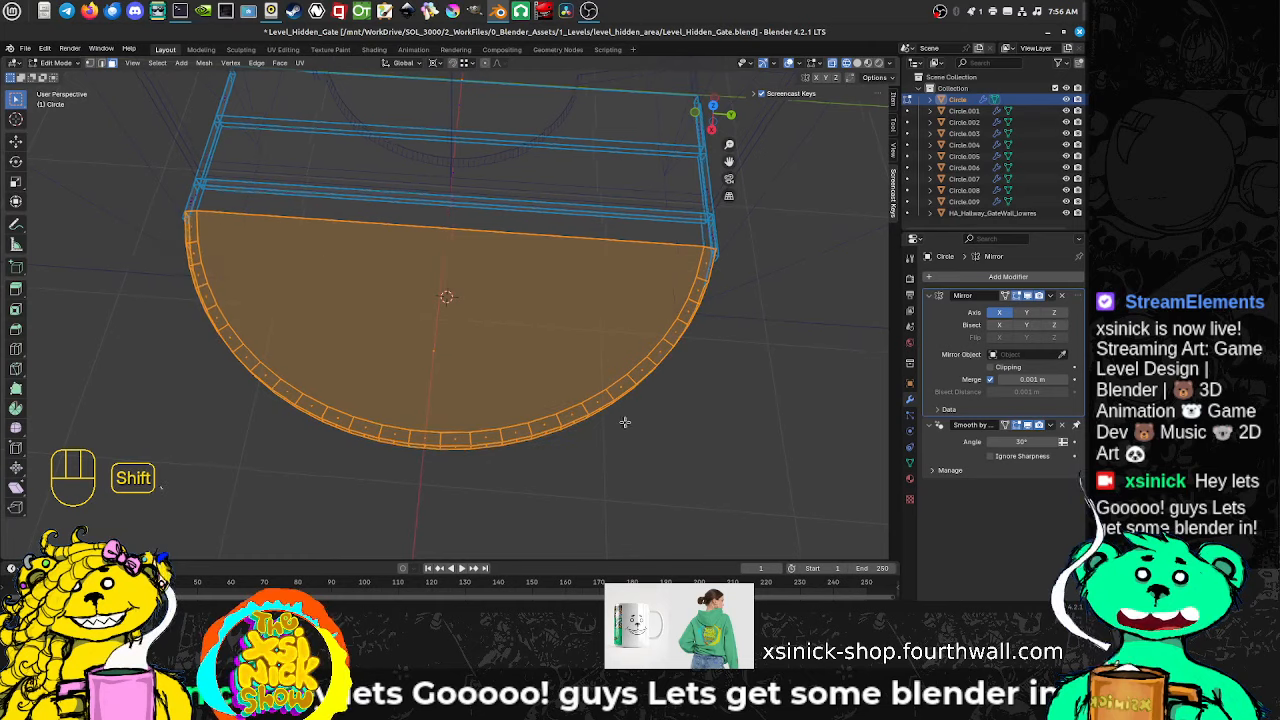
Step: Duplicate the selected half-round slab faces in place and separate the copy into its own object
middle_click_drag(626, 423, 637, 389, "shift")
middle_click_drag(630, 330, 703, 412, "shift")
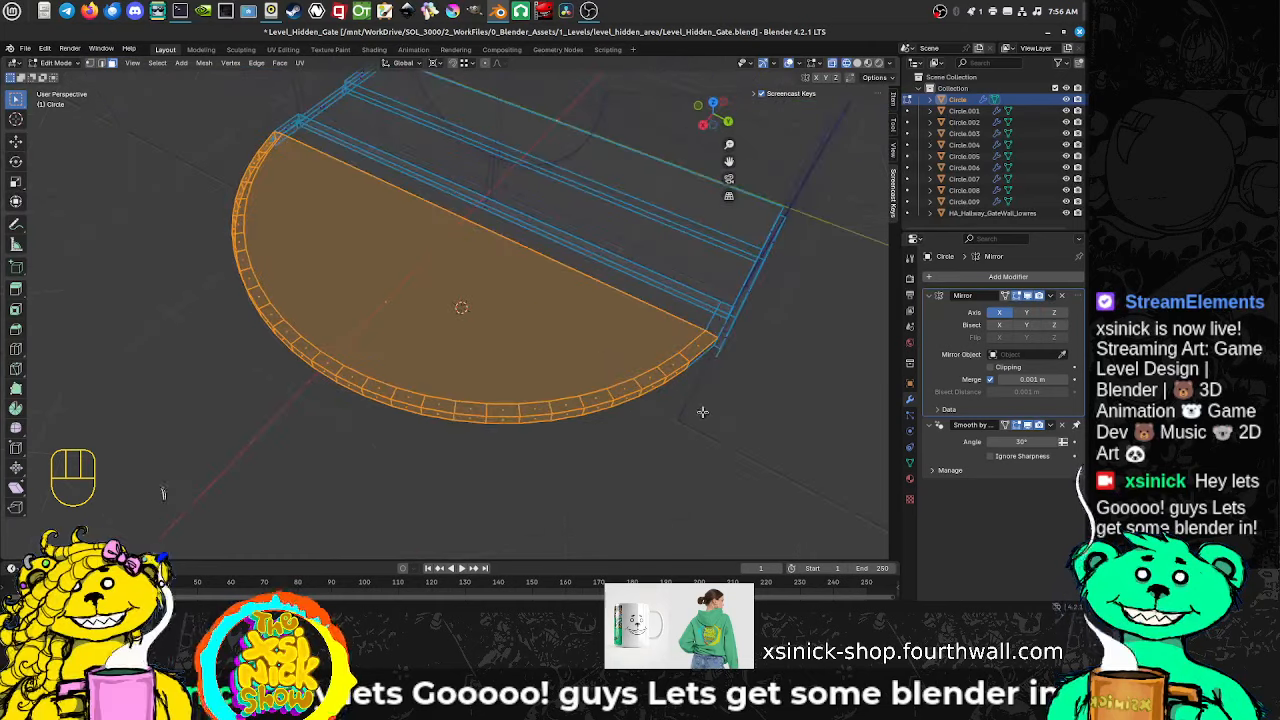
mouse_move(720, 369)
right_mouse_down("shift")
mouse_move(700, 355)
mouse_move(652, 362)
right_mouse_up("shift")
mouse_move(655, 388)
middle_mouse_down("shift")
mouse_move(666, 391)
mouse_move(657, 385)
mouse_move(685, 350)
mouse_move(677, 377)
mouse_move(639, 378)
middle_mouse_up("shift")
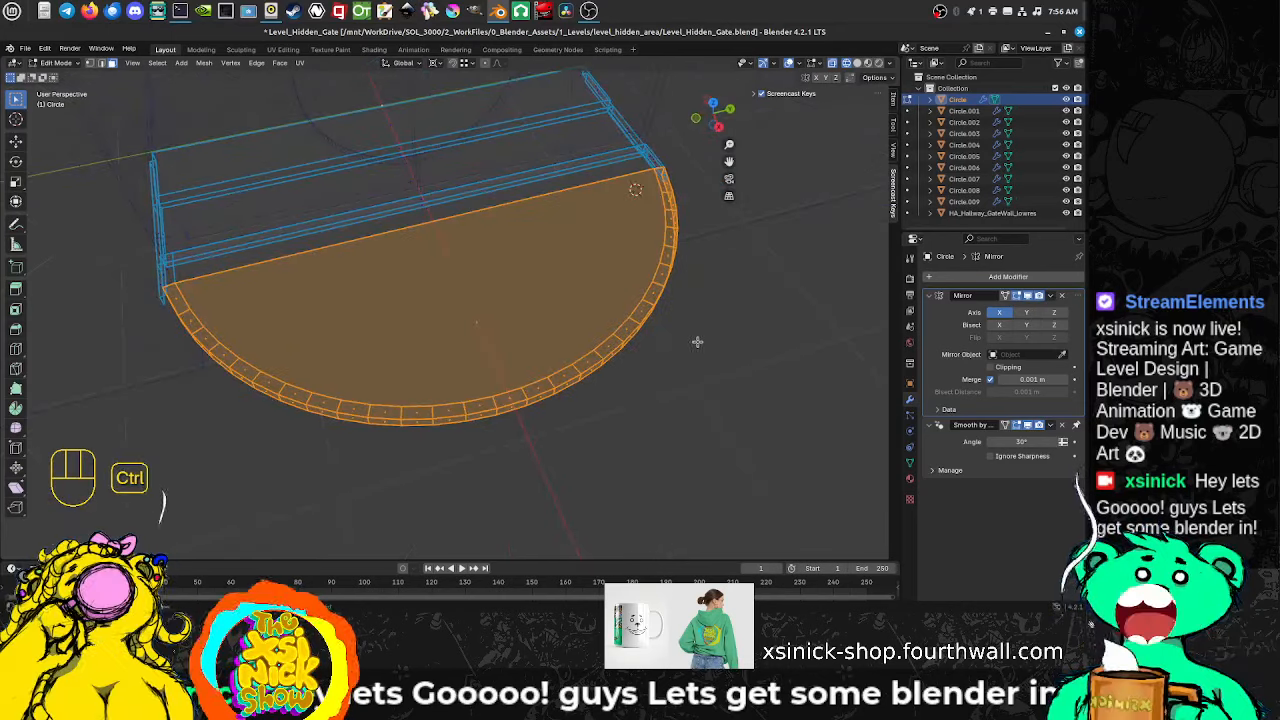
middle_click_drag(446, 235, 504, 260)
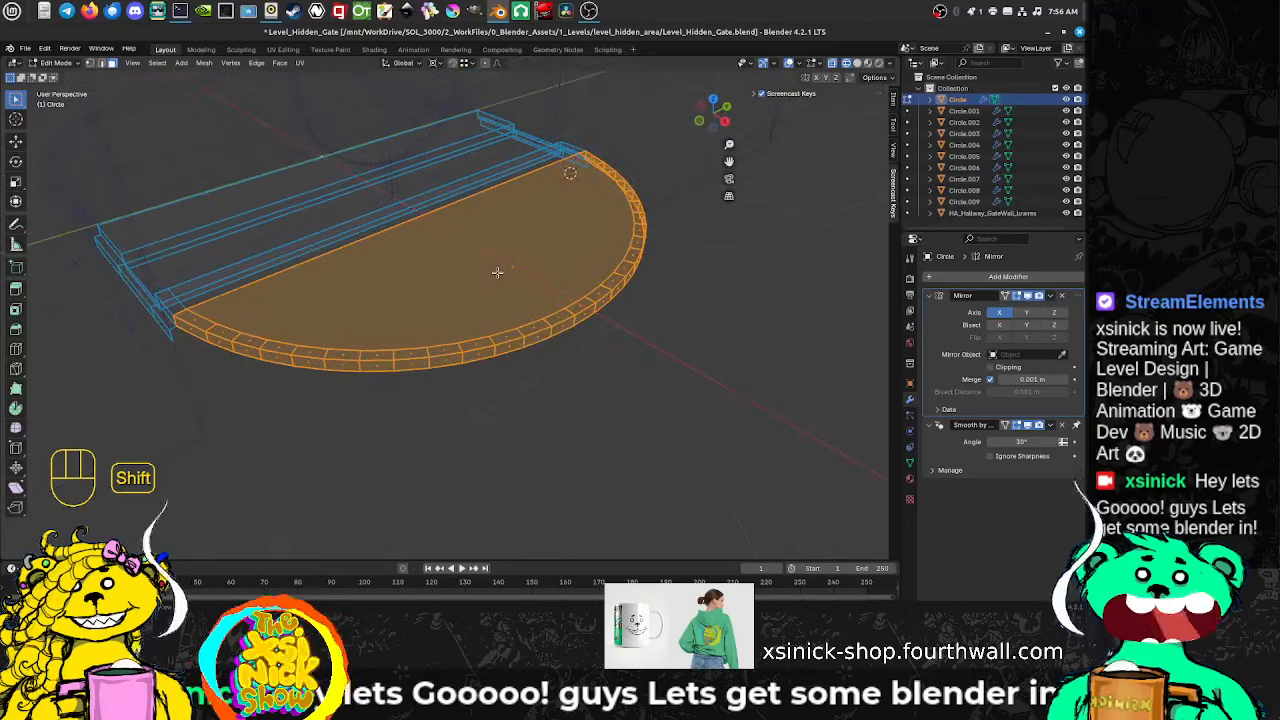
key("shift+d")
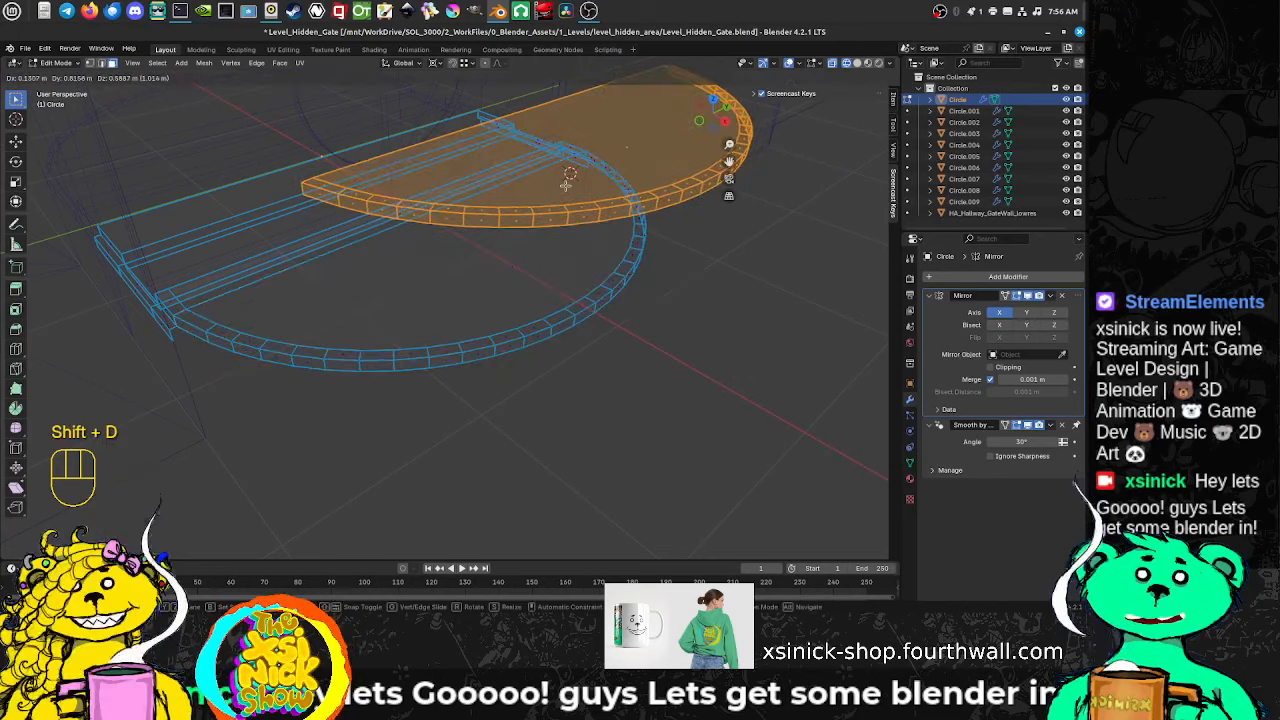
right_click(577, 196)
key("p")
left_click(582, 203)
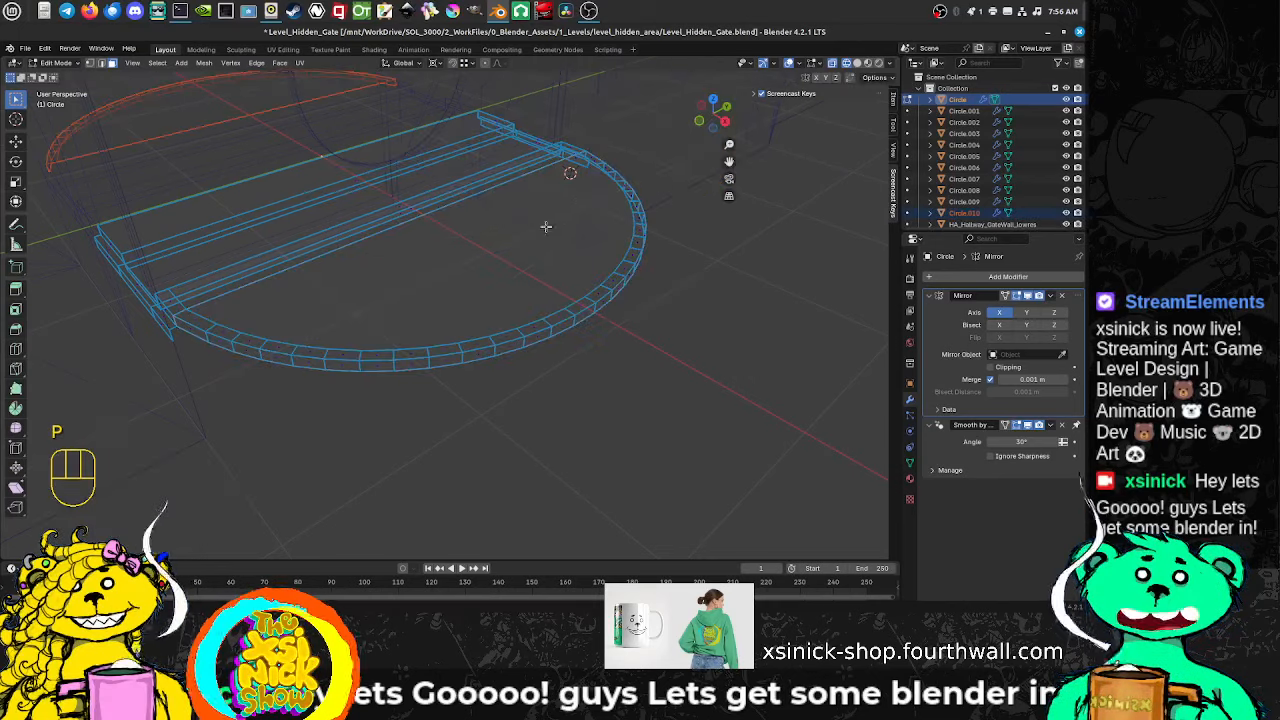
Step: Leave the original platform's mesh, select the separated half-round slab and edit it in vertex selection mode
key("Tab")
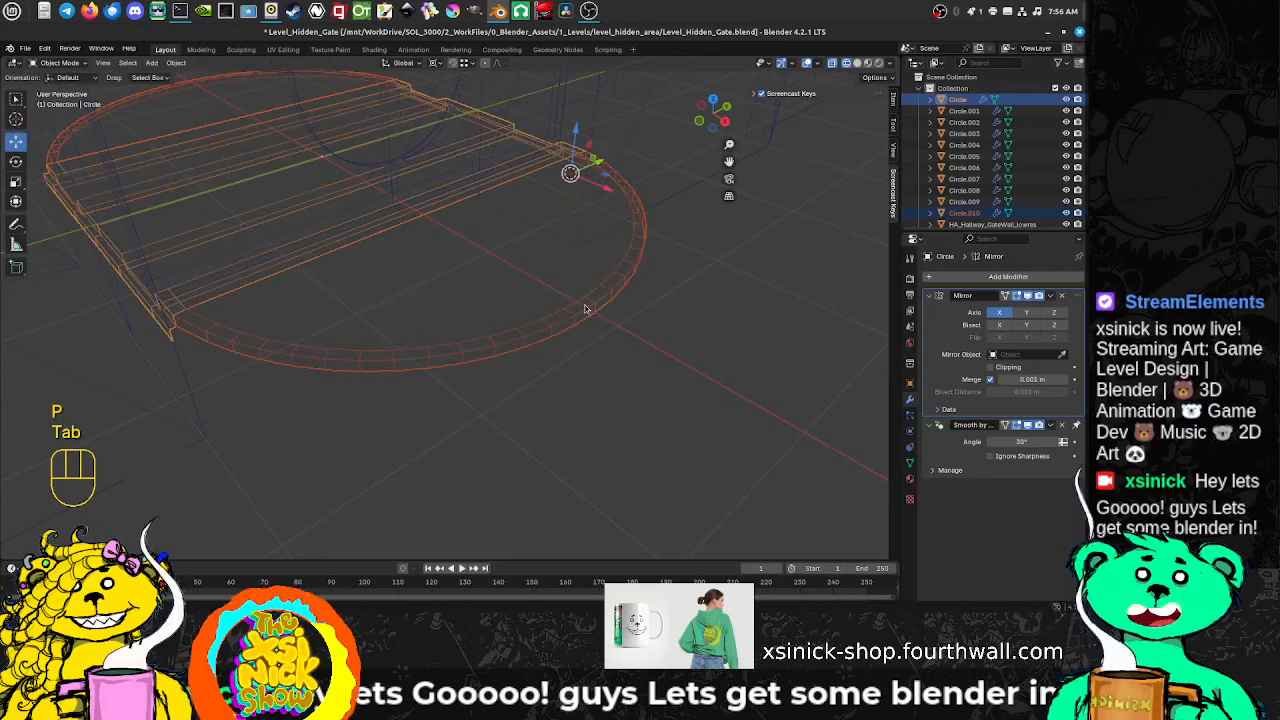
left_click(586, 308)
middle_click_drag(566, 228, 523, 254)
key("Tab")
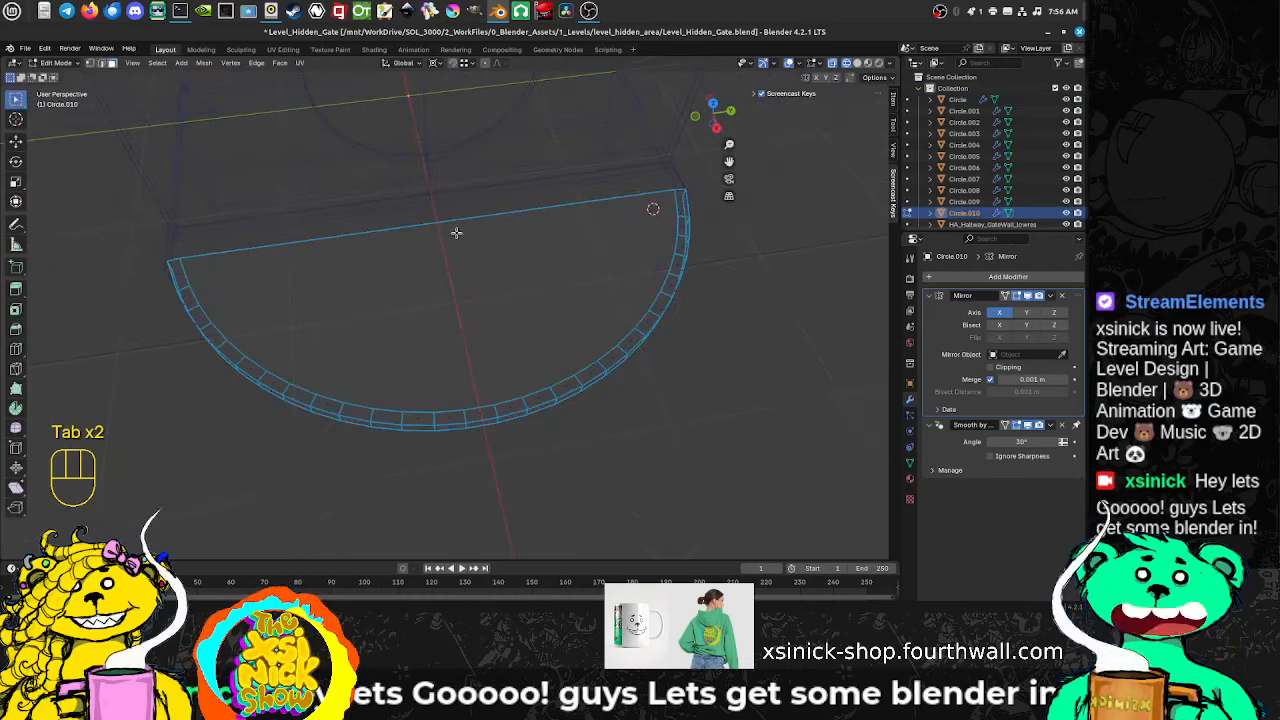
key("ctrl+Tab")
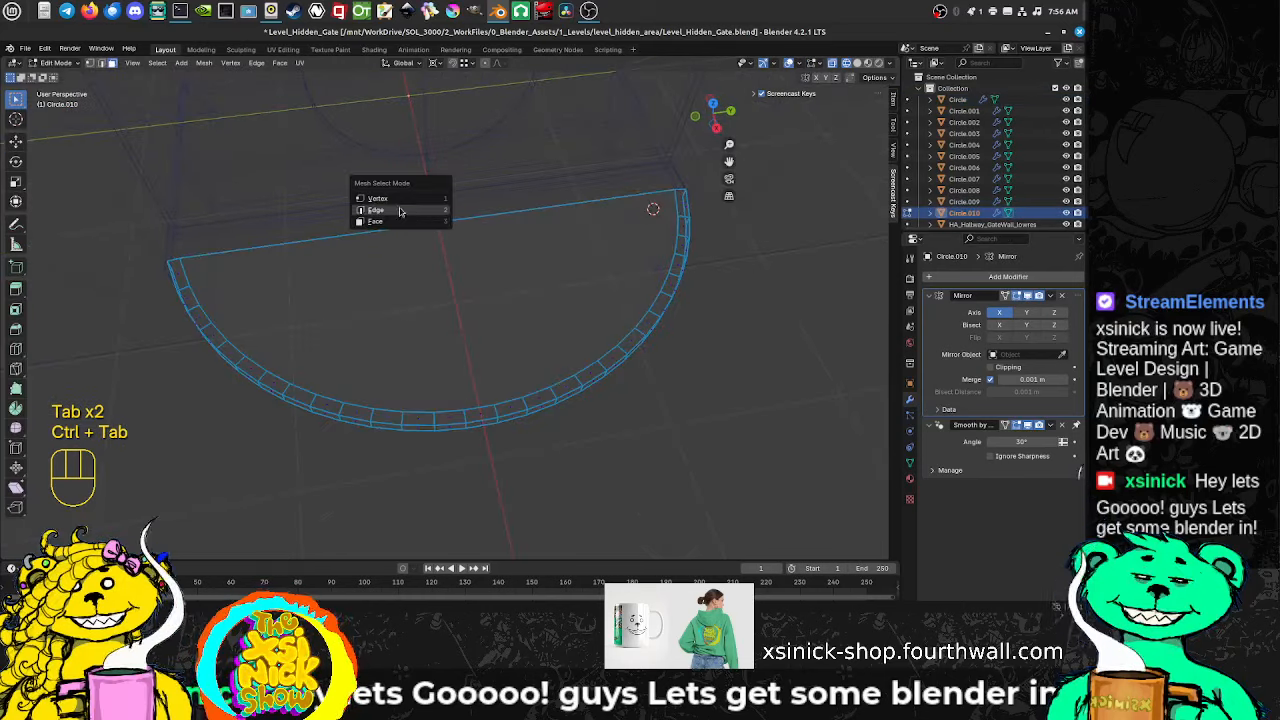
left_click(397, 201)
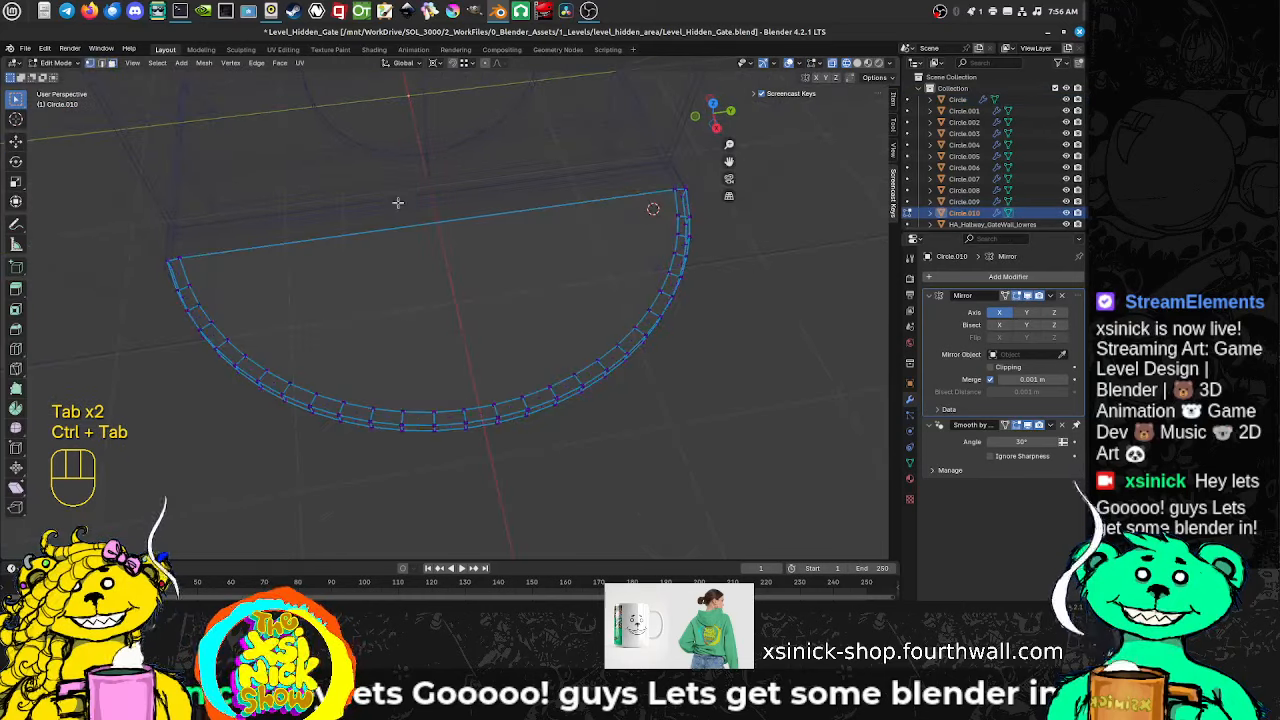
Step: Try to duplicate the two end vertices of the slab's straight back edge
left_click(664, 187)
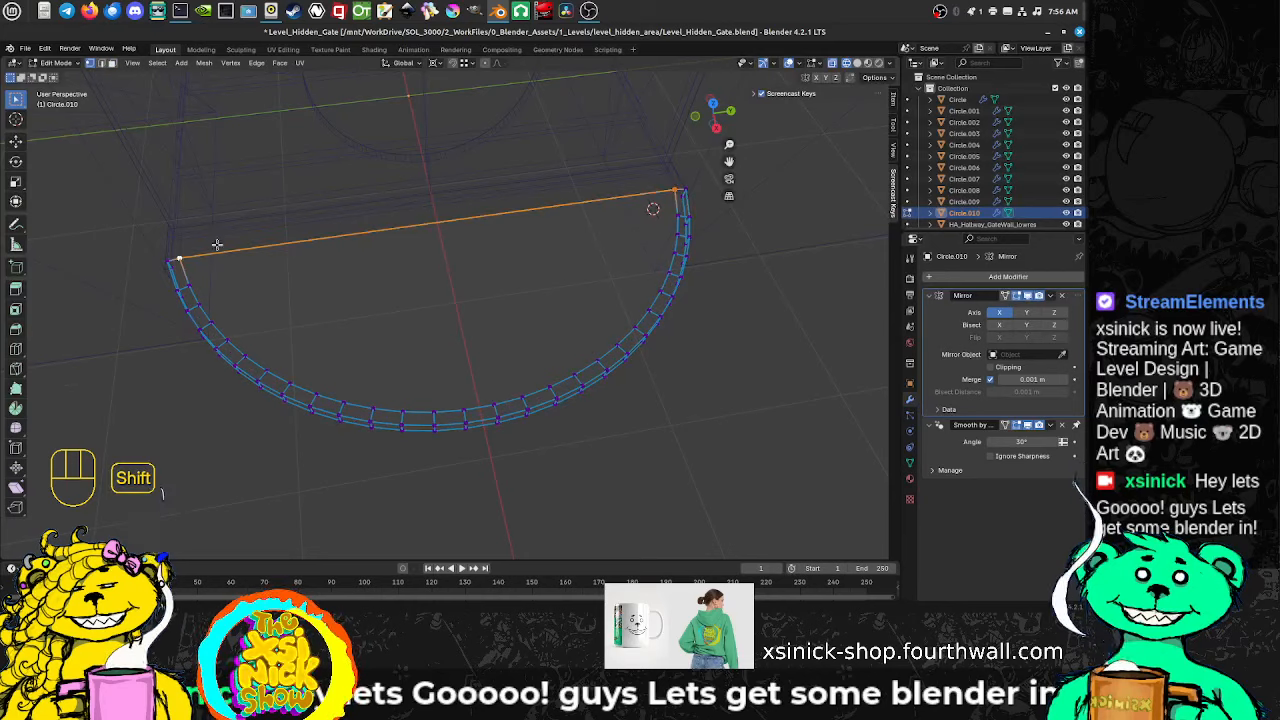
key("shift+d")
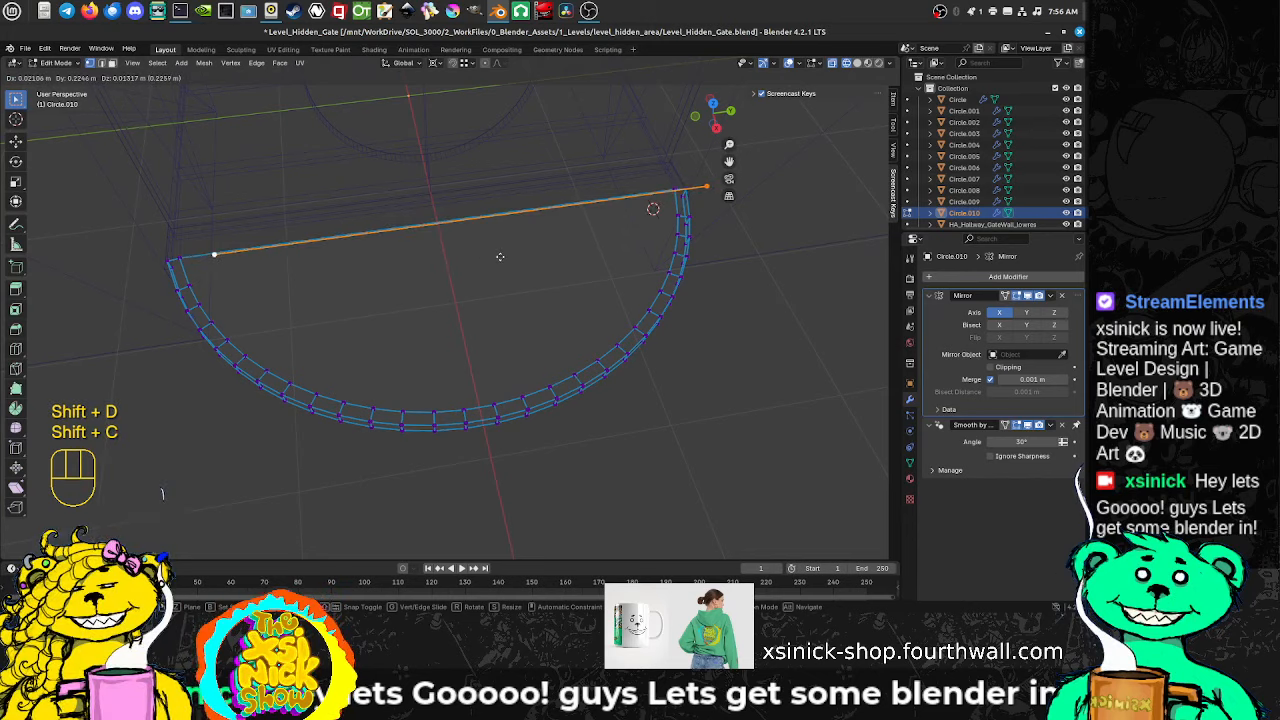
key("ctrl+z")
key("ctrl+z")
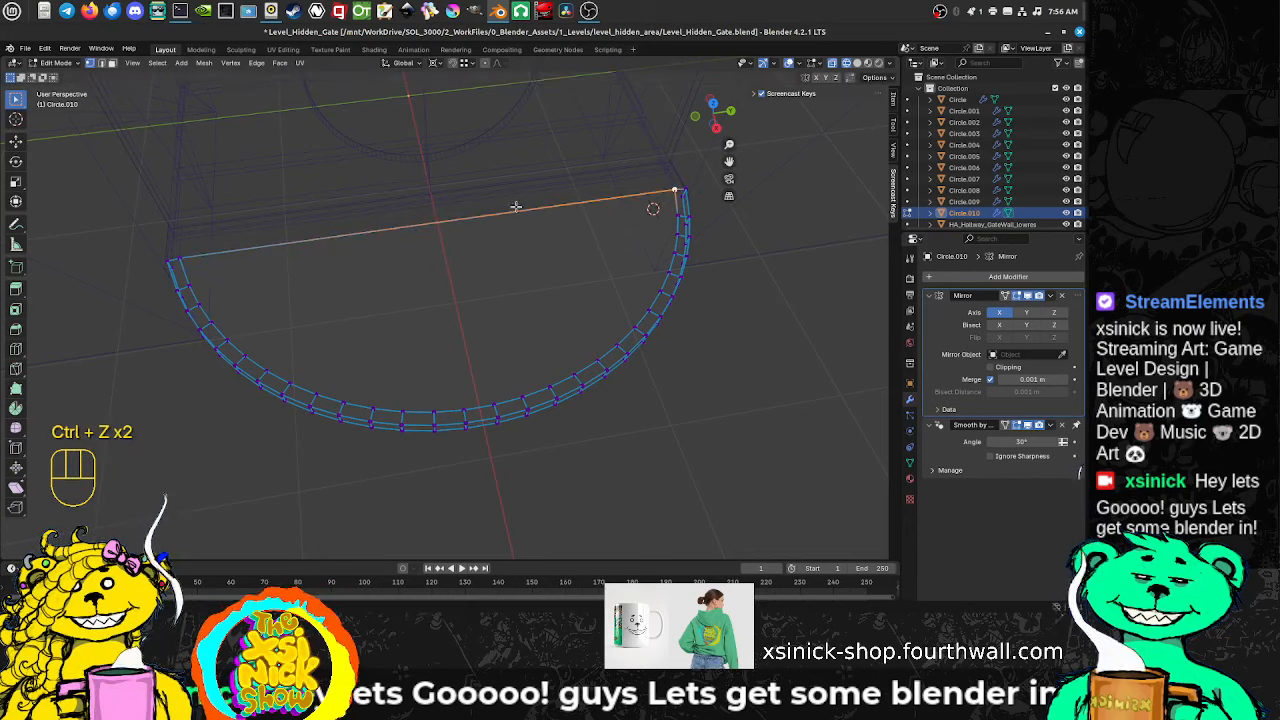
Step: Reset the 3D cursor and snap it to the middle of the two selected end vertices on the slab's straight back edge
key("shift+c")
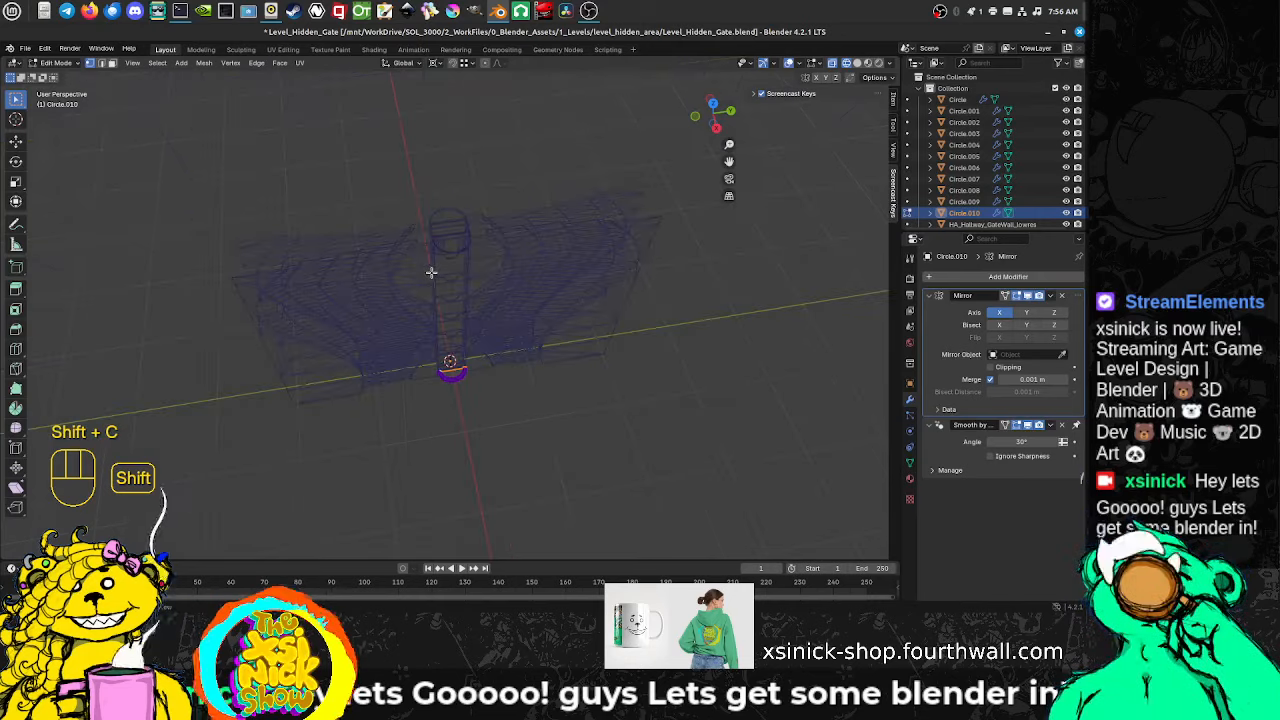
scroll(470, 350, "up", 1)
middle_click_drag(462, 372, 453, 196, "shift")
scroll(447, 260, "up", 2)
scroll(453, 196, "up", 2)
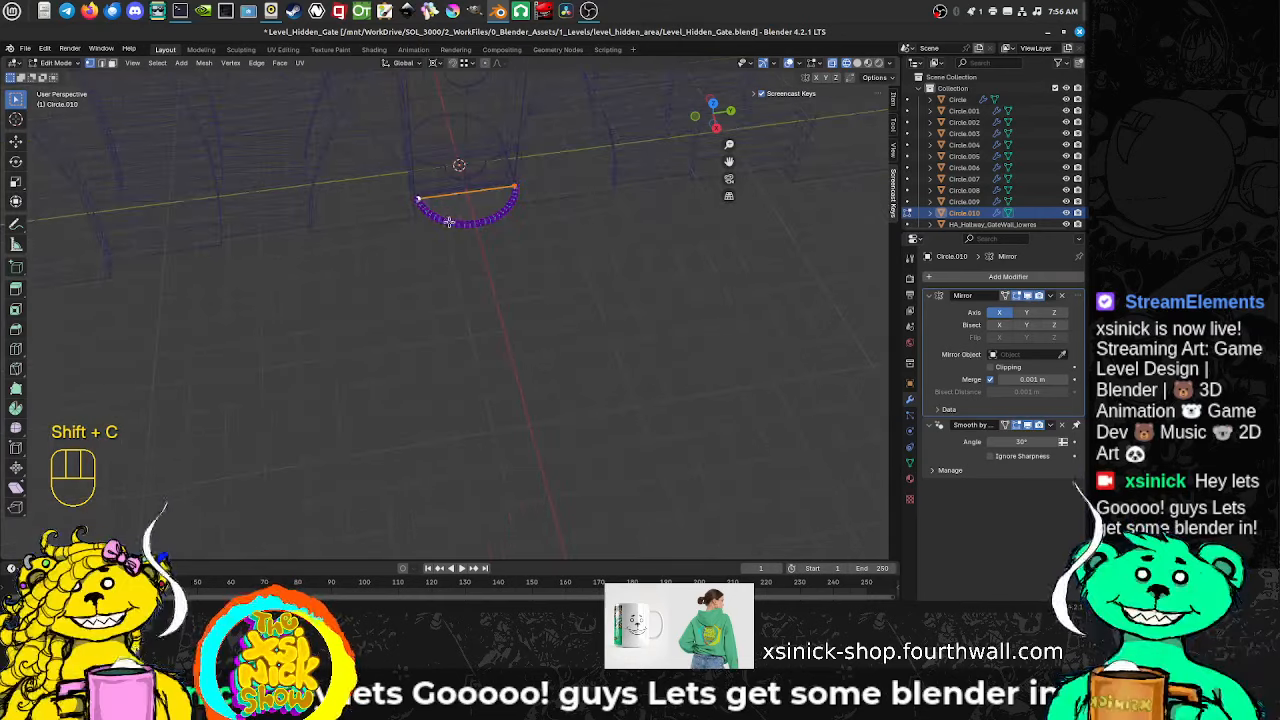
key("shift+s")
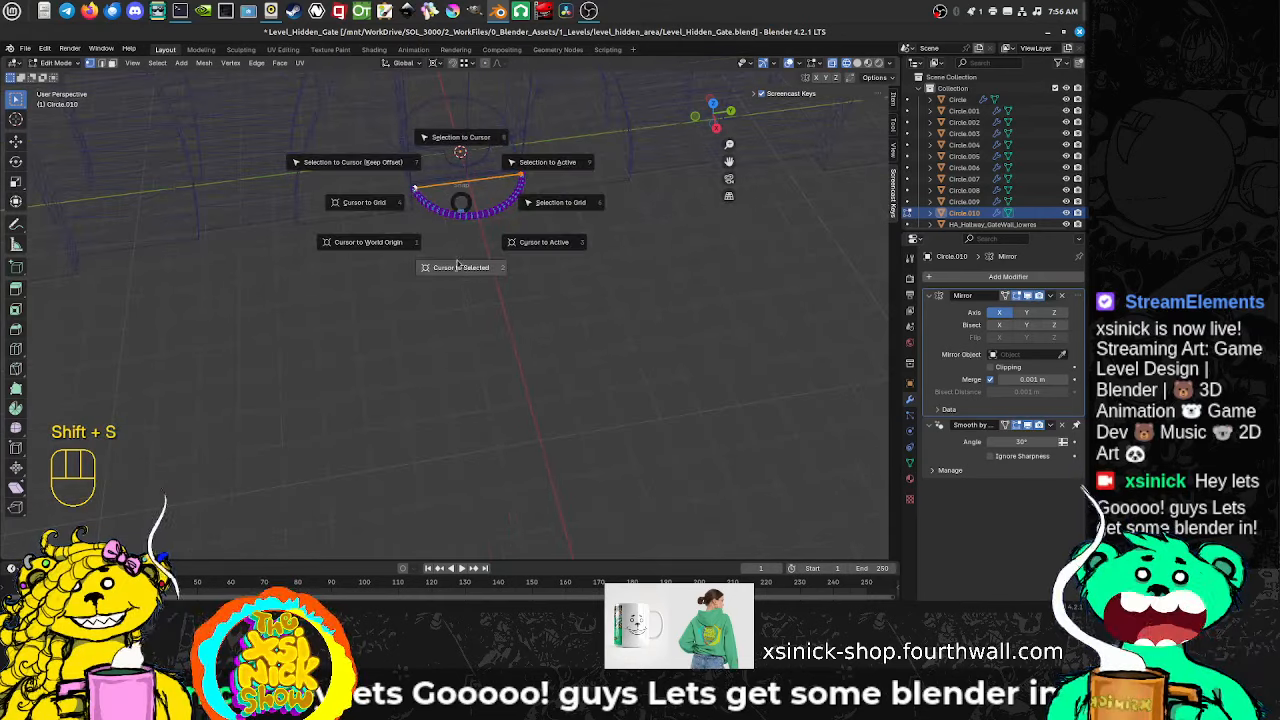
left_click(457, 269)
middle_click_drag(457, 269, 444, 186)
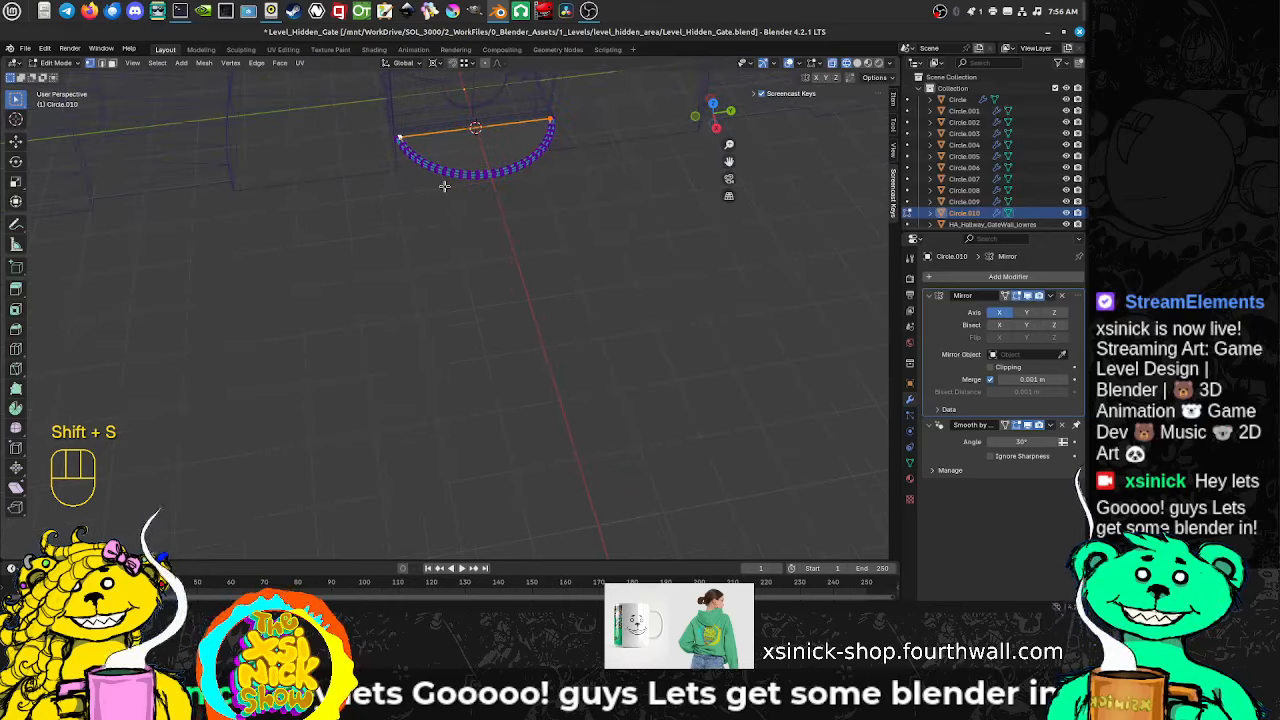
Step: Restore solid display, leave the slab's mesh and scale the separated half-round slab uniformly by about 1.204 around the 3D cursor
key("KP_Decimal")
mouse_move(457, 349)
middle_mouse_down()
mouse_move(523, 363)
mouse_move(479, 230)
middle_mouse_up()
key("shift+z")
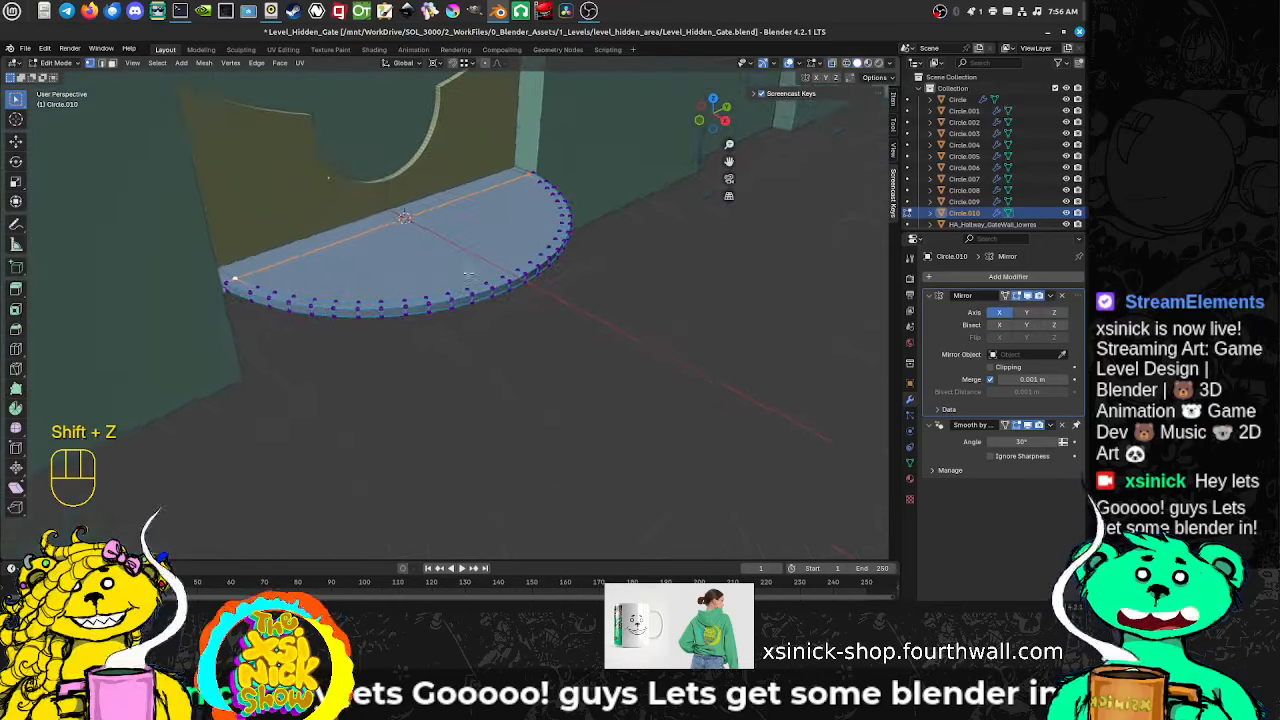
middle_click_drag(552, 313, 531, 320)
key("Tab")
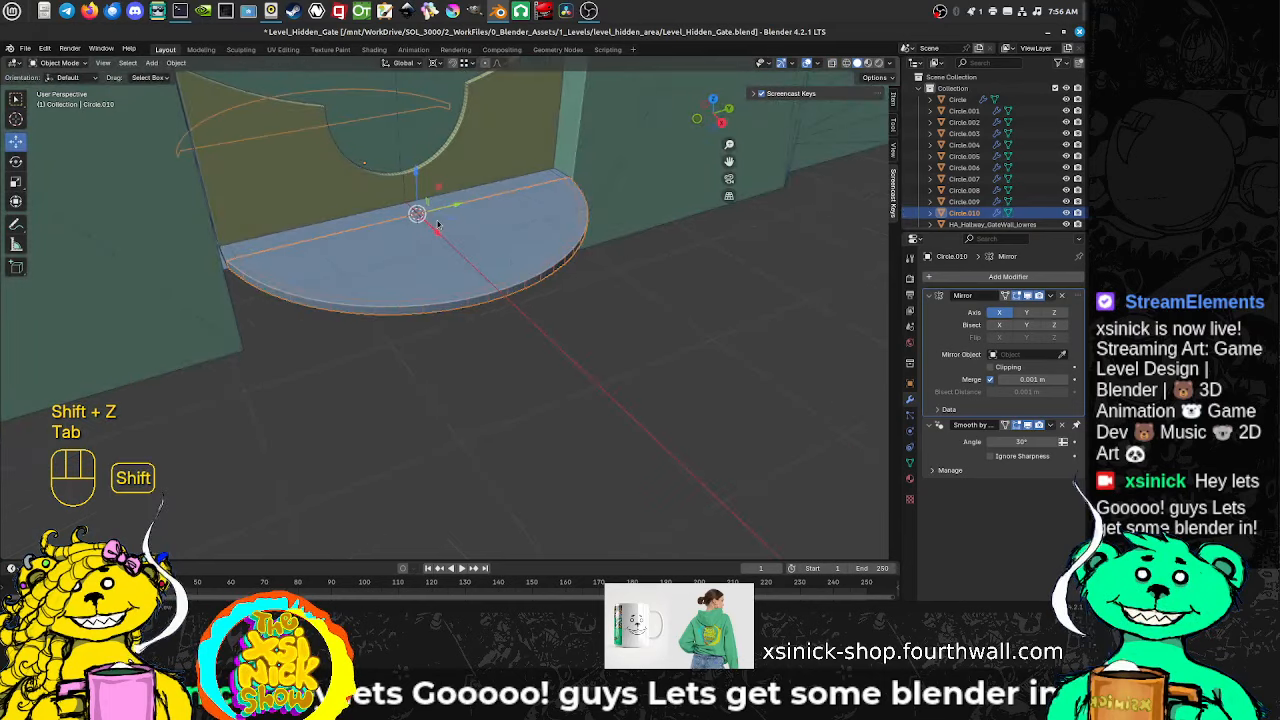
middle_click_drag(437, 226, 455, 251)
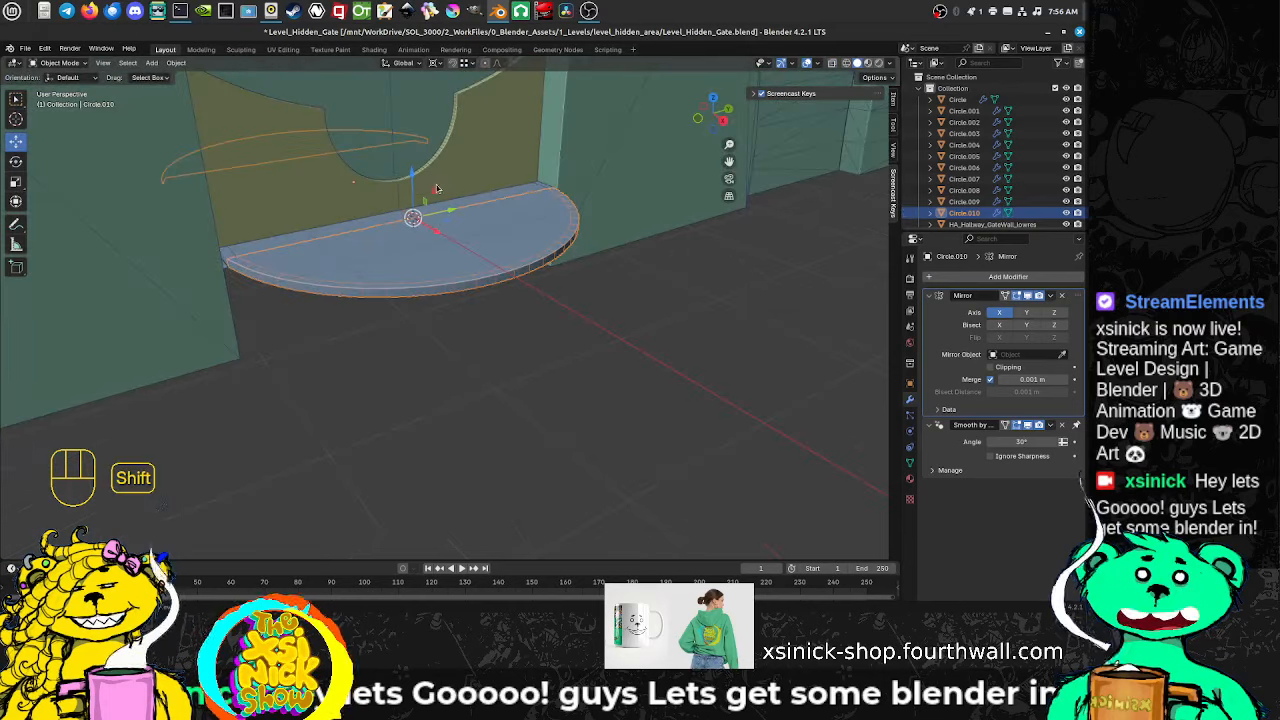
middle_click_drag(414, 209, 572, 278)
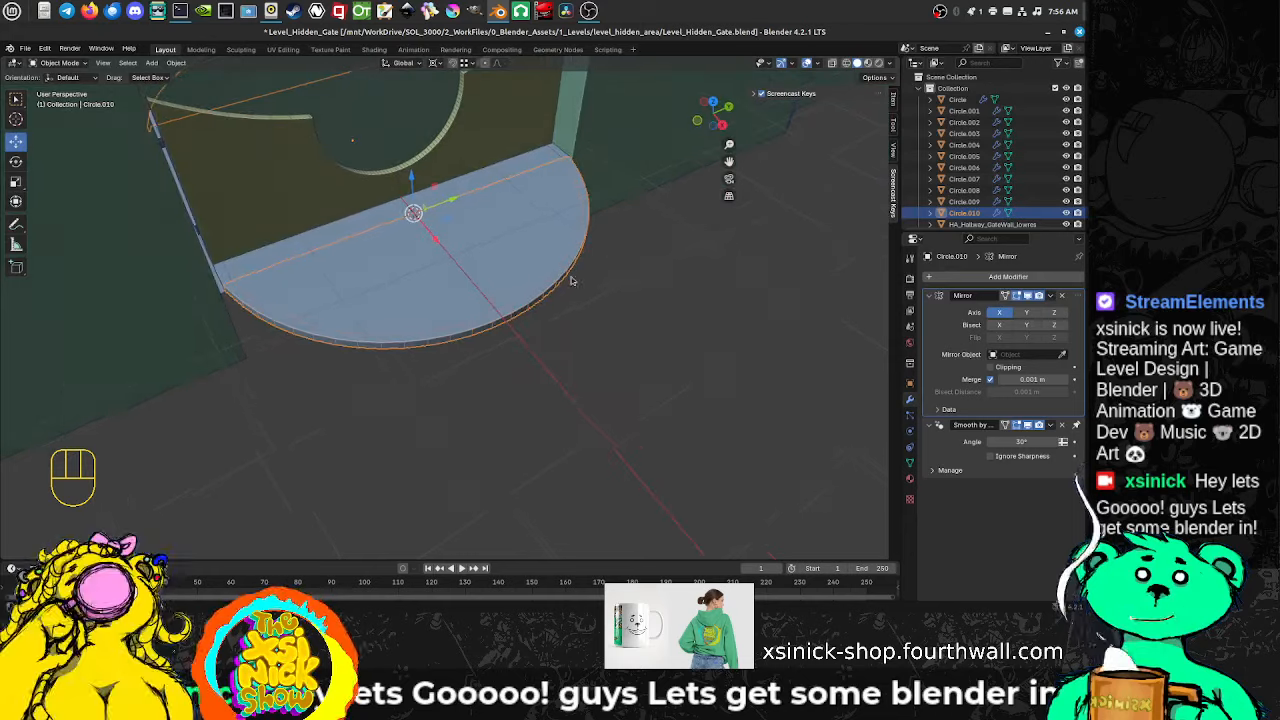
key("s")
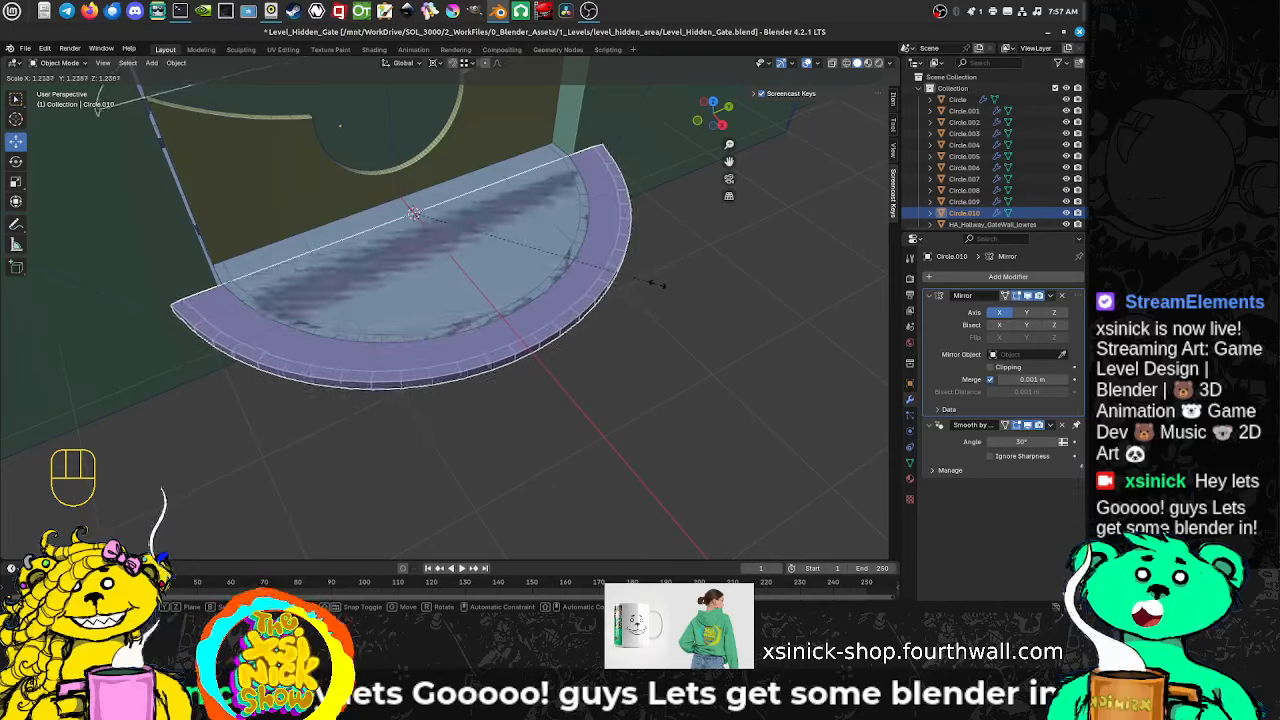
left_click(649, 286)
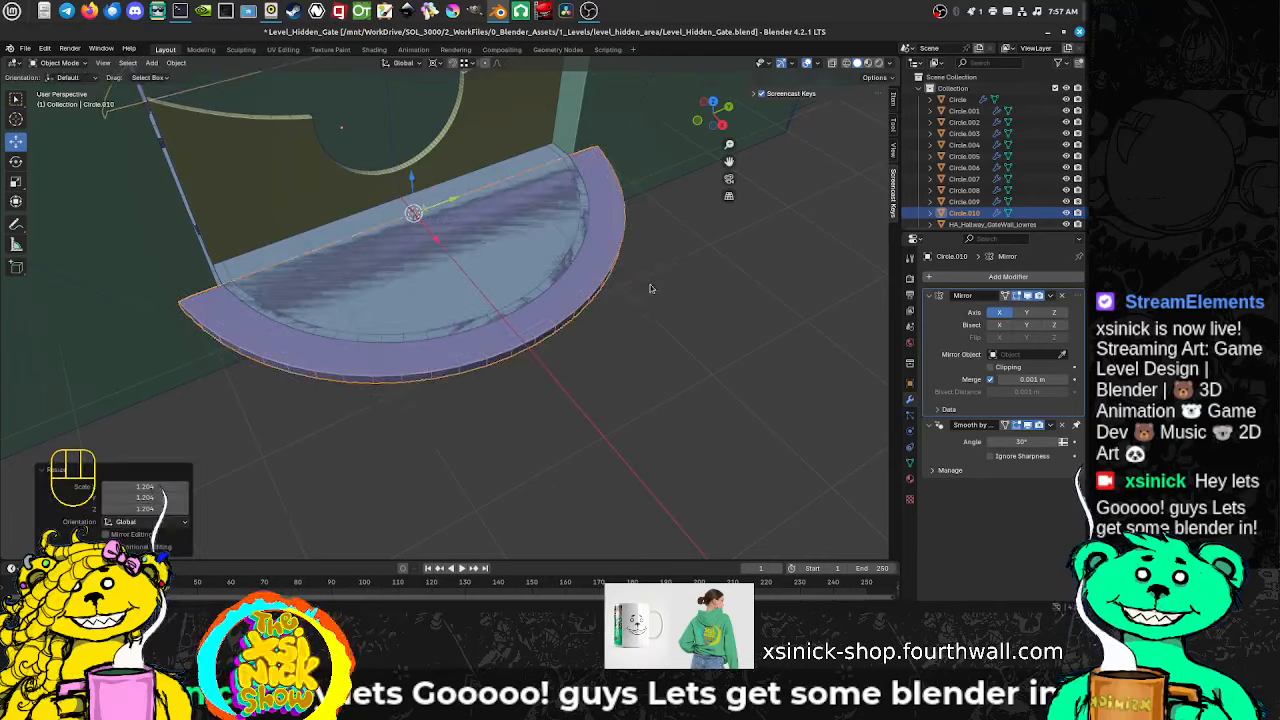
middle_click_drag(561, 295, 519, 276)
middle_click_drag(442, 284, 403, 283, "shift")
key("g")
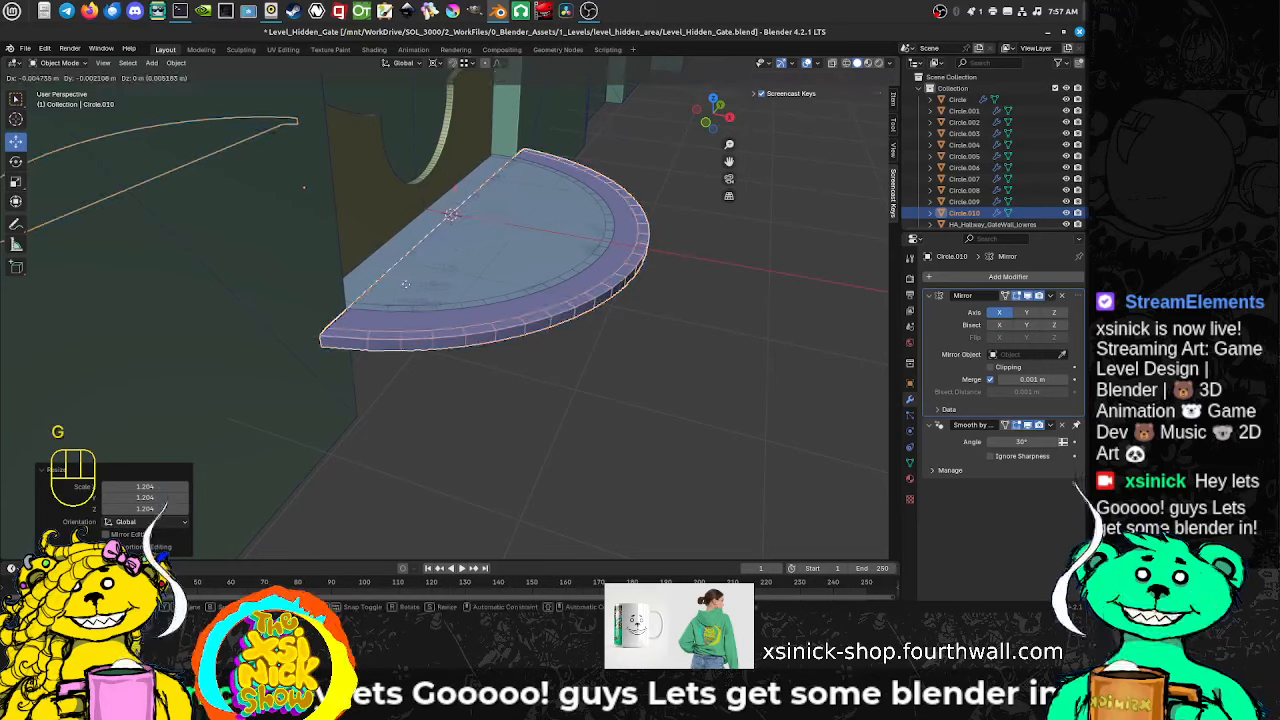
key("z")
key("ctrl")
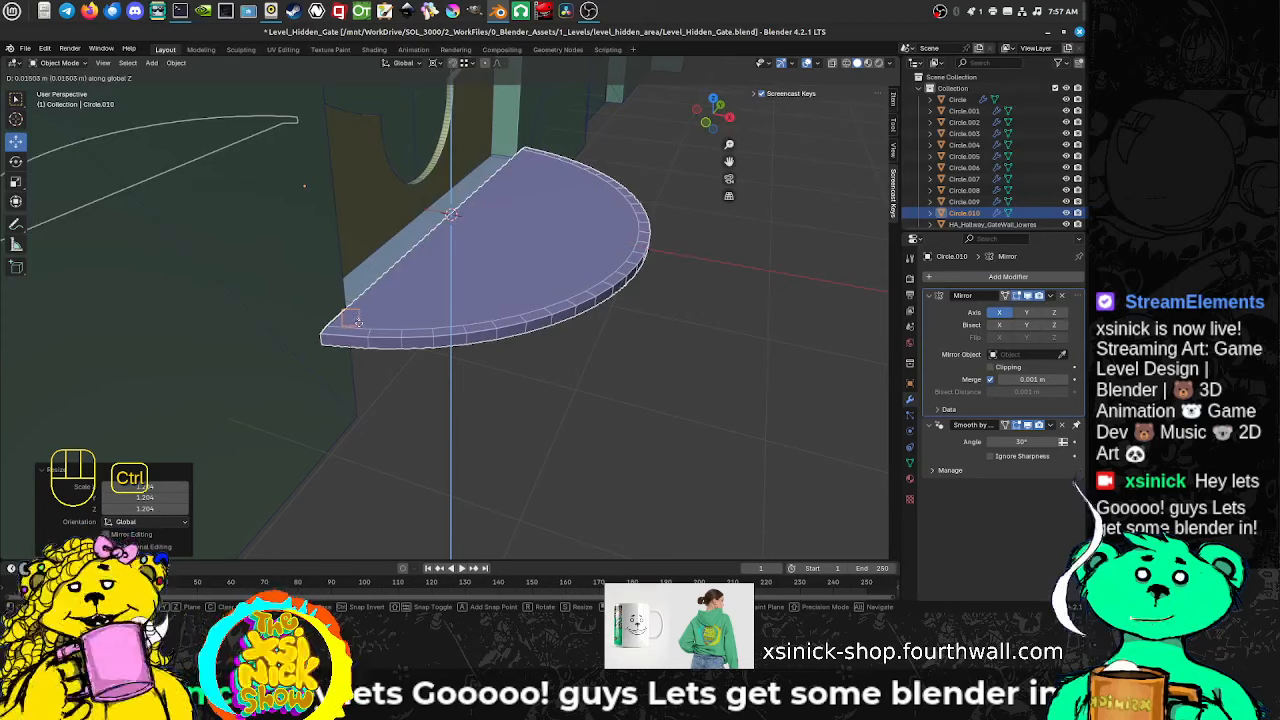
left_click(363, 320)
scroll(526, 268, "down", 2)
middle_click_drag(467, 282, 508, 266, "shift")
scroll(510, 262, "up", 10)
scroll(483, 263, "down", 3)
scroll(532, 236, "down", 4)
scroll(508, 266, "down", 2)
middle_click_drag(570, 190, 509, 237, "shift")
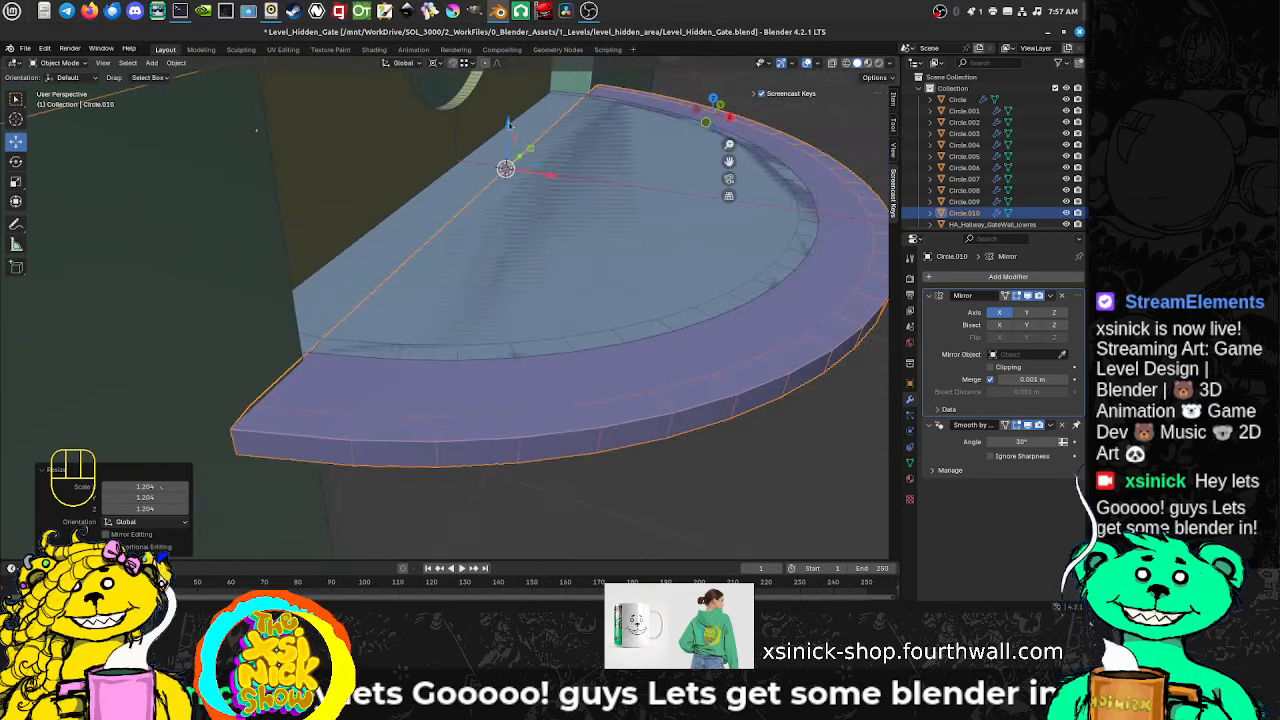
Step: Lower the enlarged slab along Z and snap its top level with the underside of the original half-round slab
left_click_drag(508, 123, 342, 390)
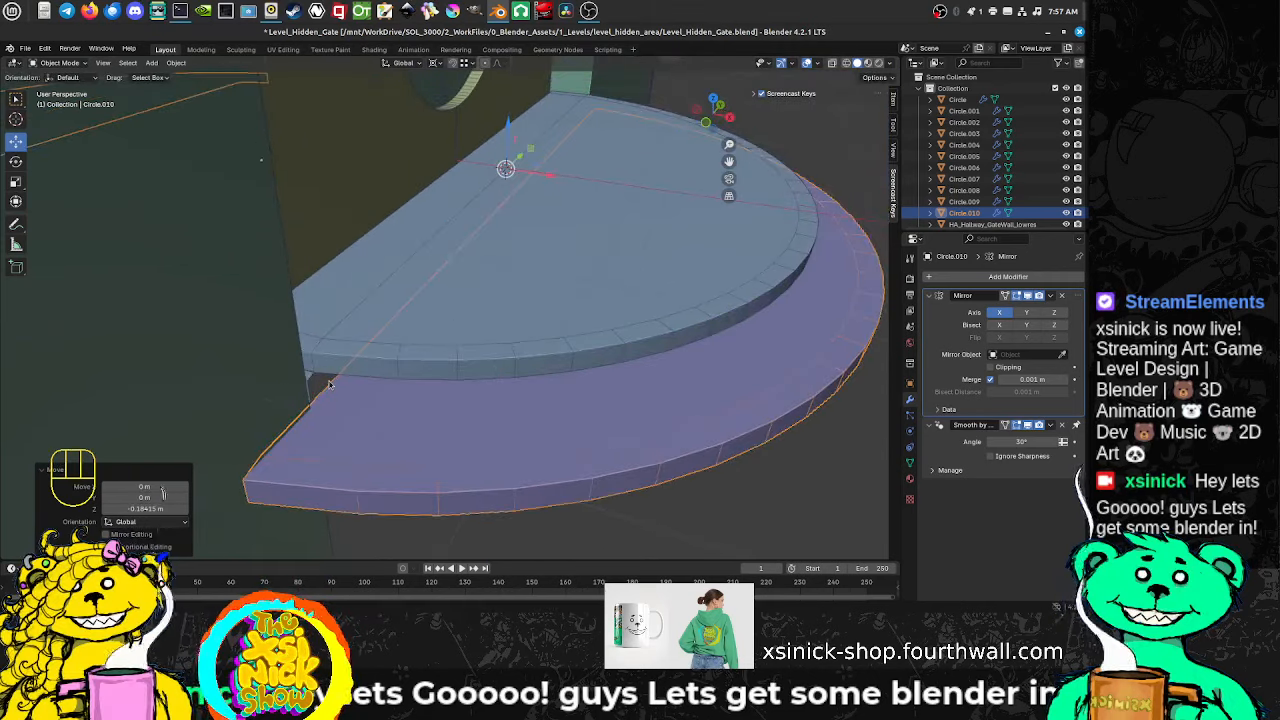
key("g")
key("z")
left_click(322, 378, "ctrl")
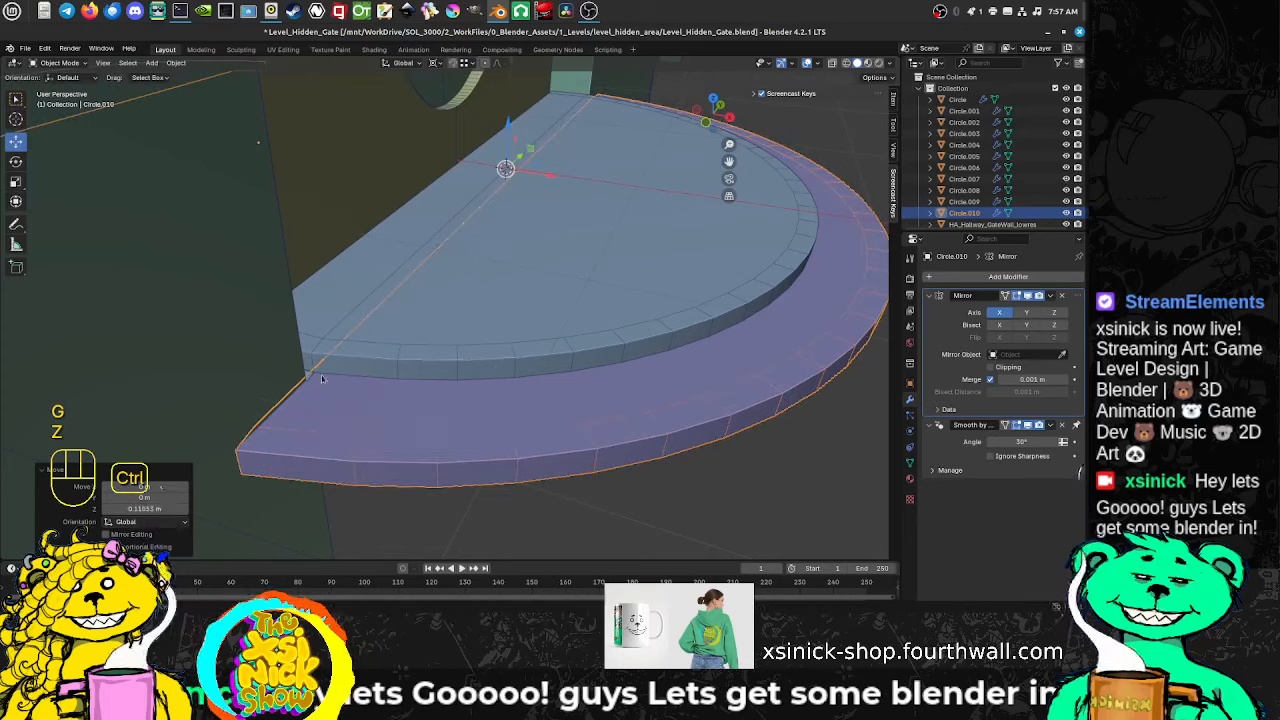
middle_click_drag(604, 381, 552, 387)
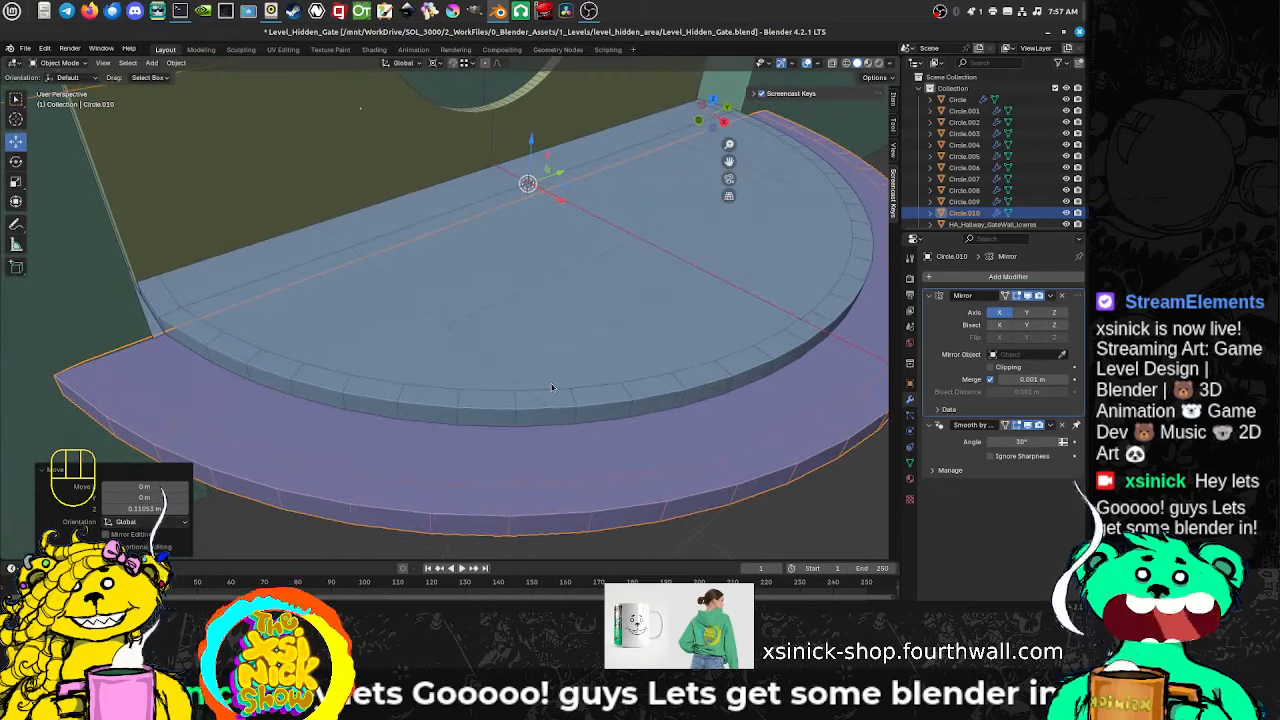
scroll(555, 370, "down", 6)
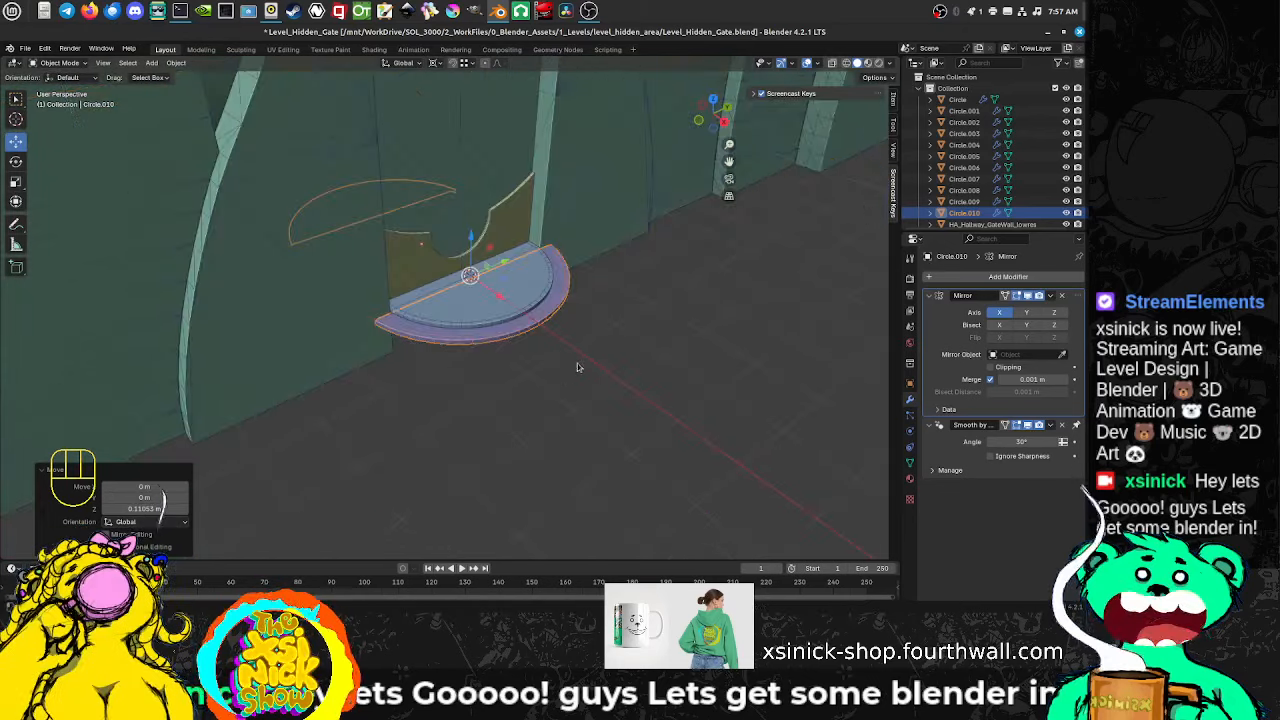
middle_click_drag(536, 258, 493, 284, "shift")
scroll(498, 257, "up", 1)
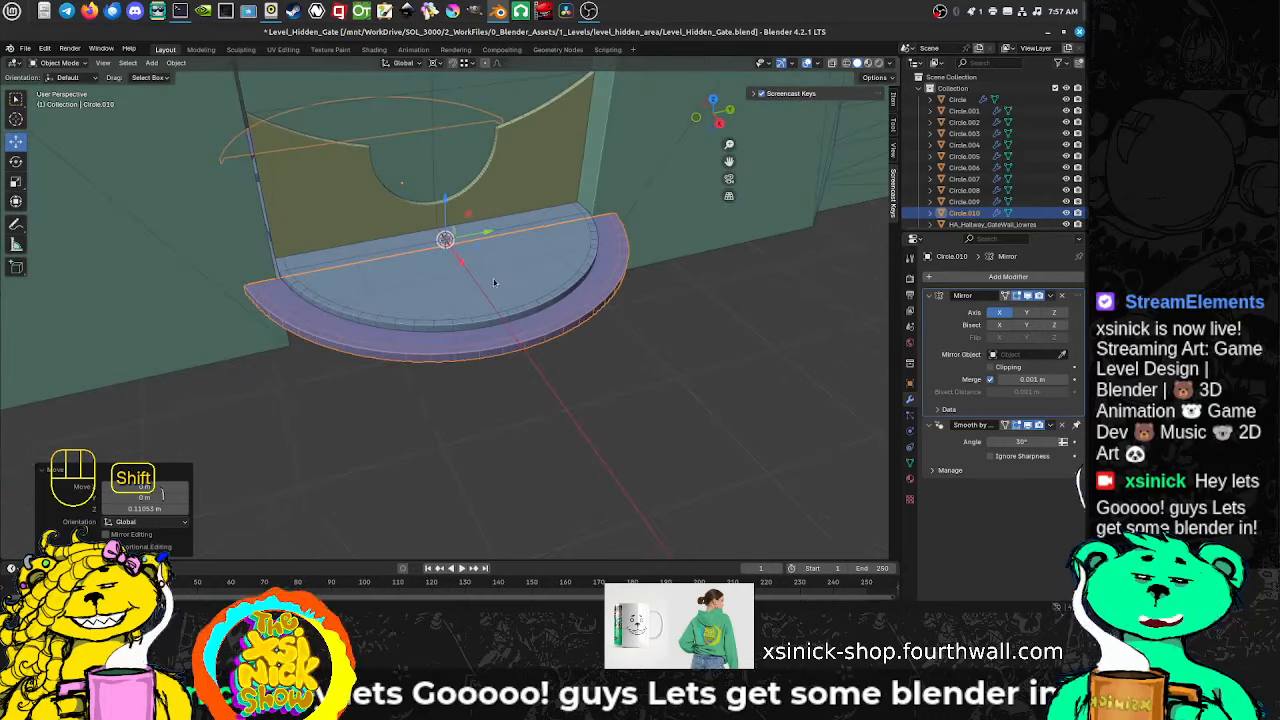
Step: Try to repeat the last move on the enlarged slab, undo it and look up the repeat commands again
key("space")
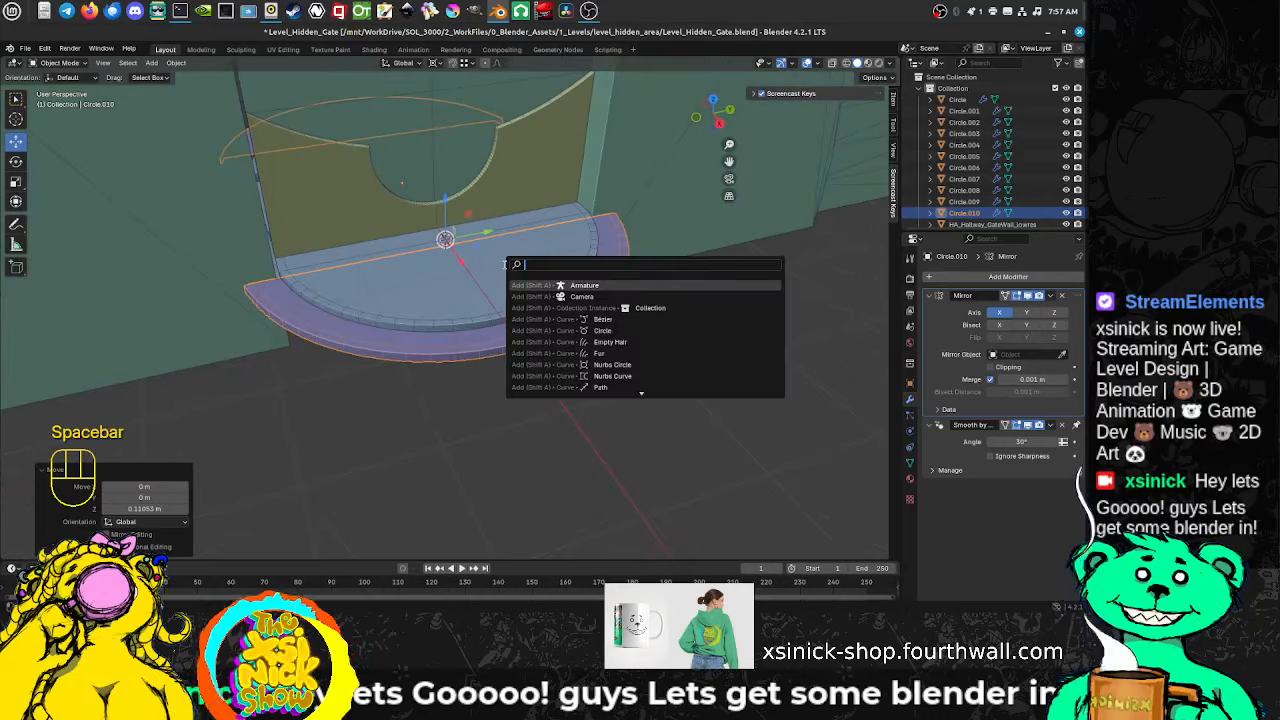
type("rep")
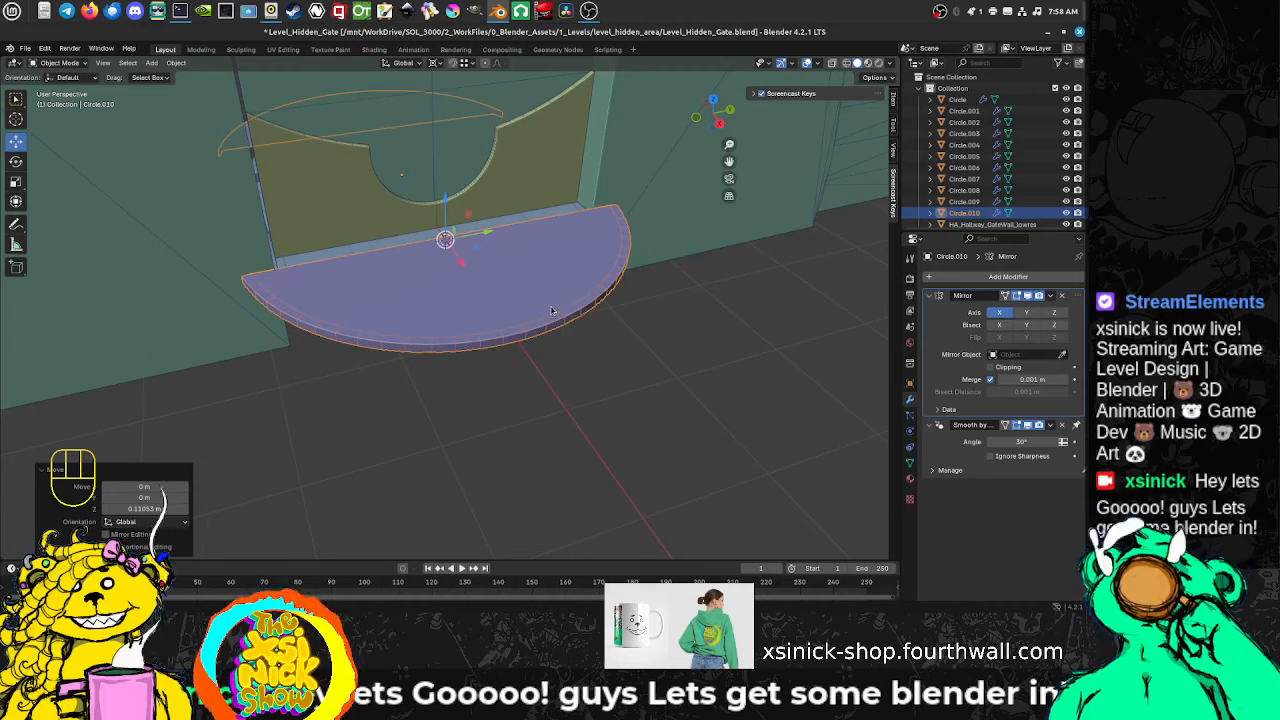
middle_click_drag(551, 311, 542, 262)
key("ctrl+z")
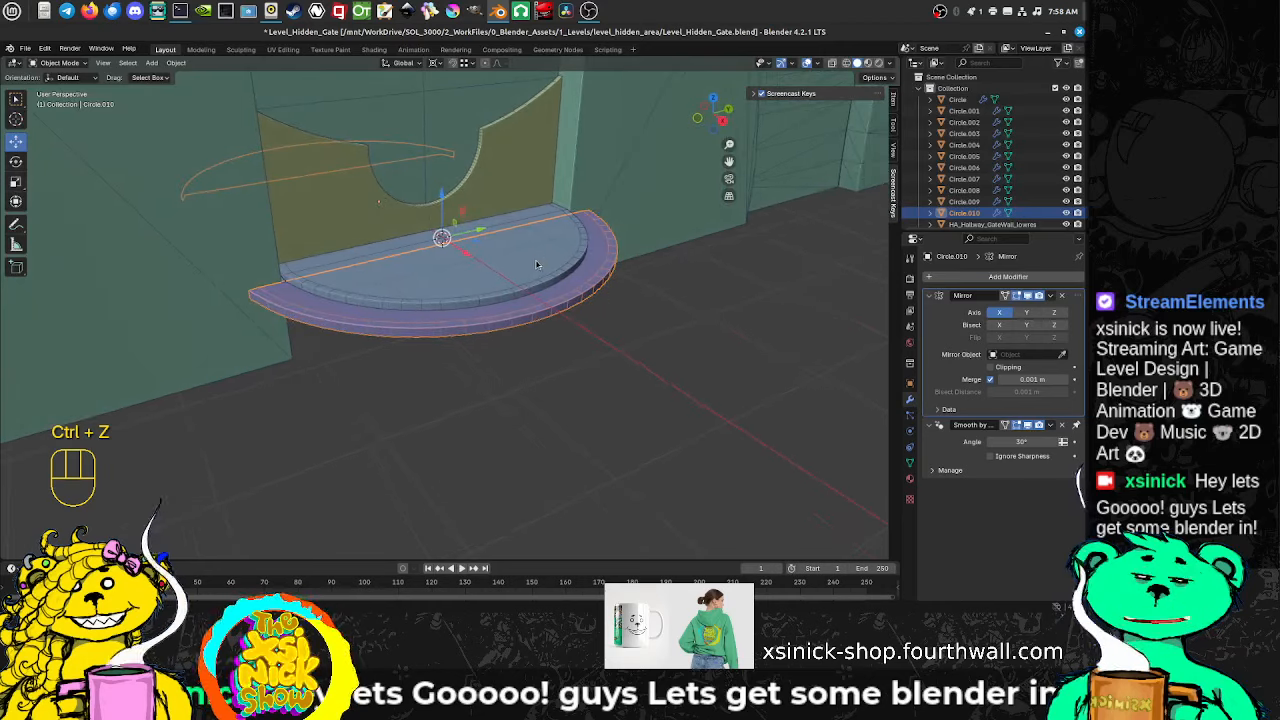
key("space")
type("repo")
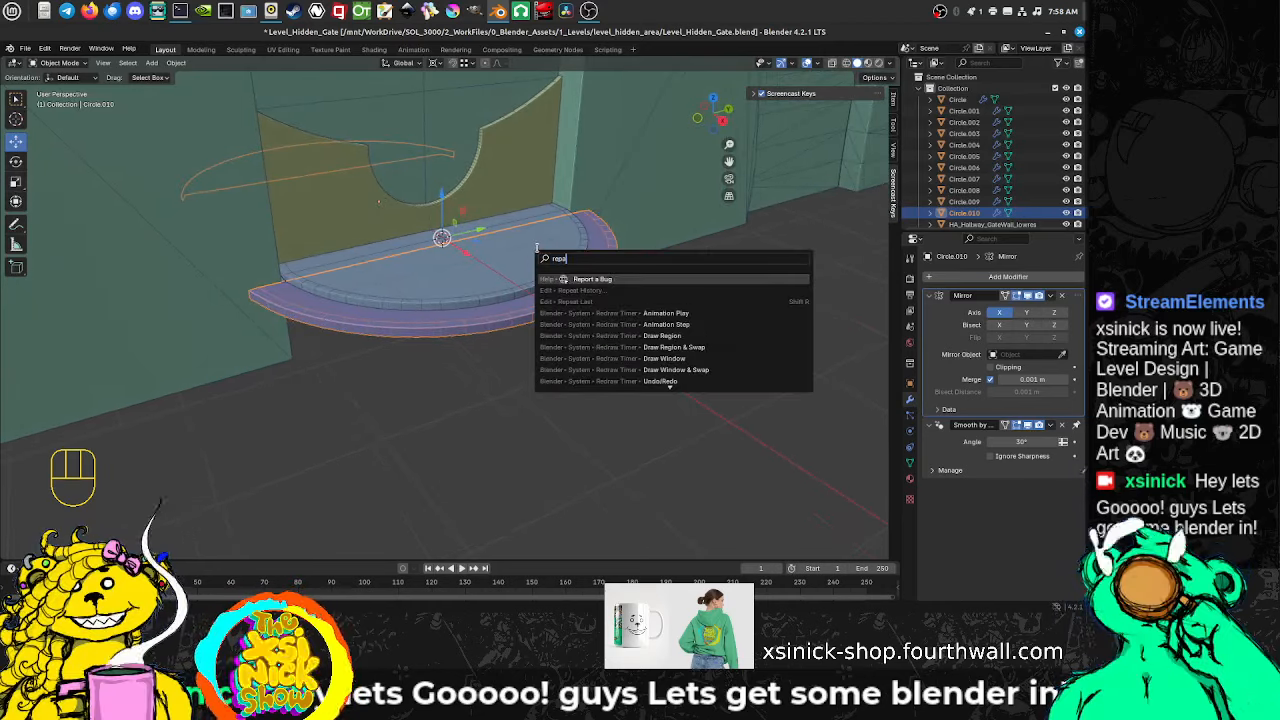
key("BackSpace")
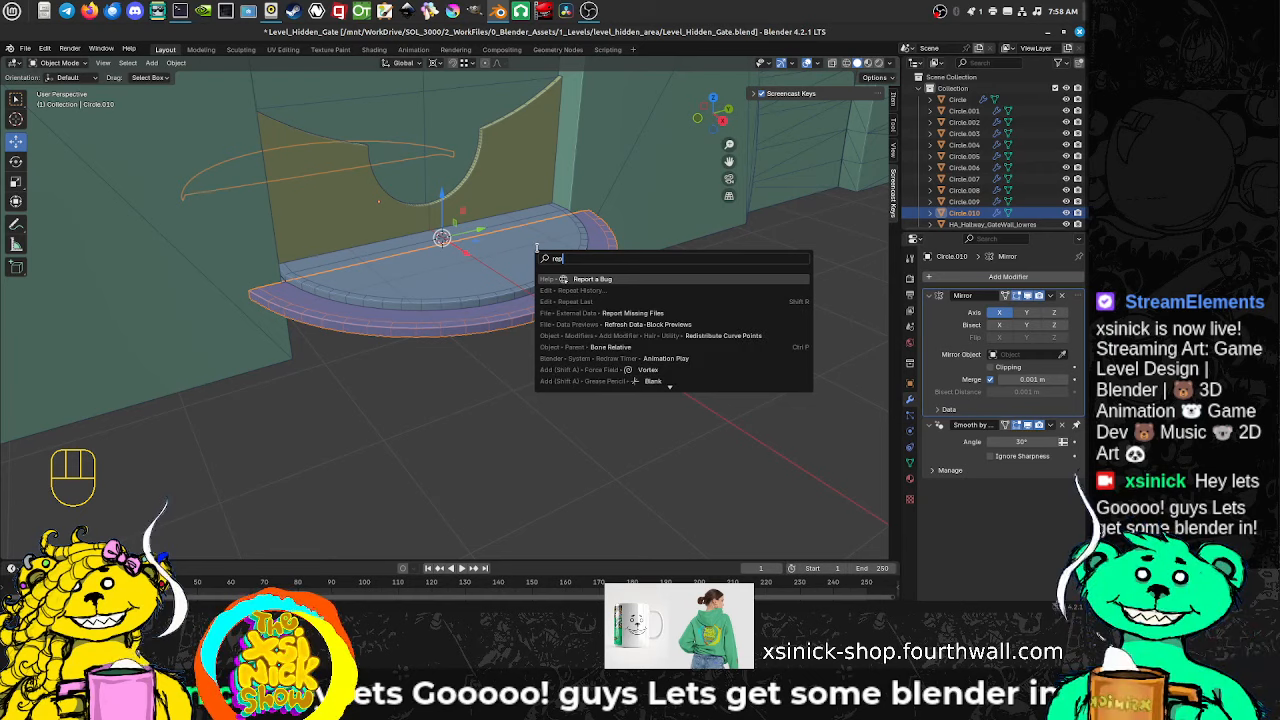
type("ea")
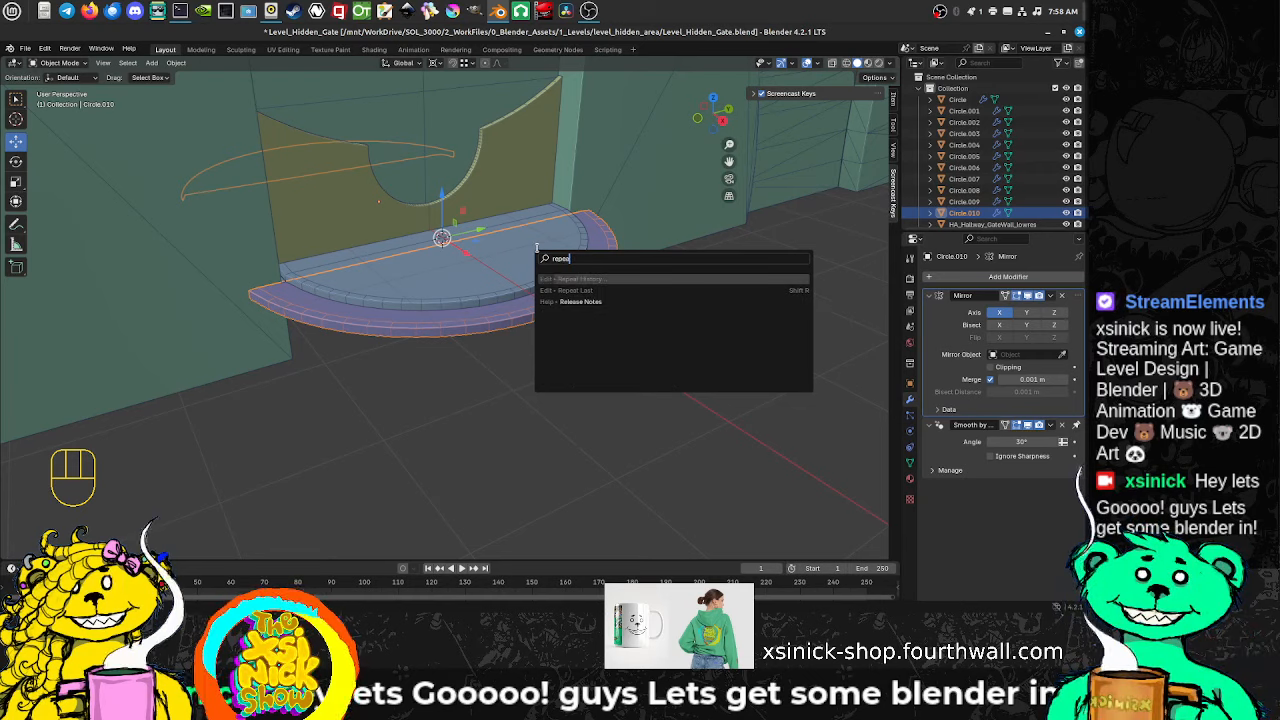
key("Down")
key("Down")
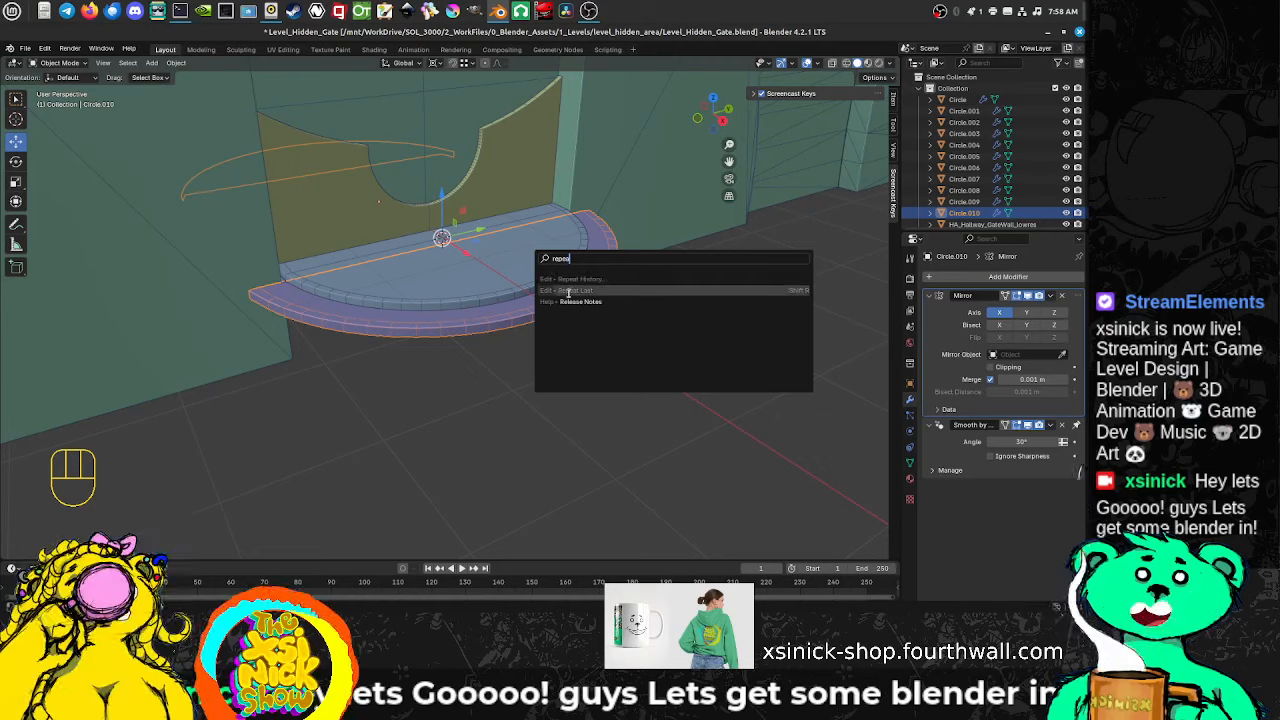
key("Escape")
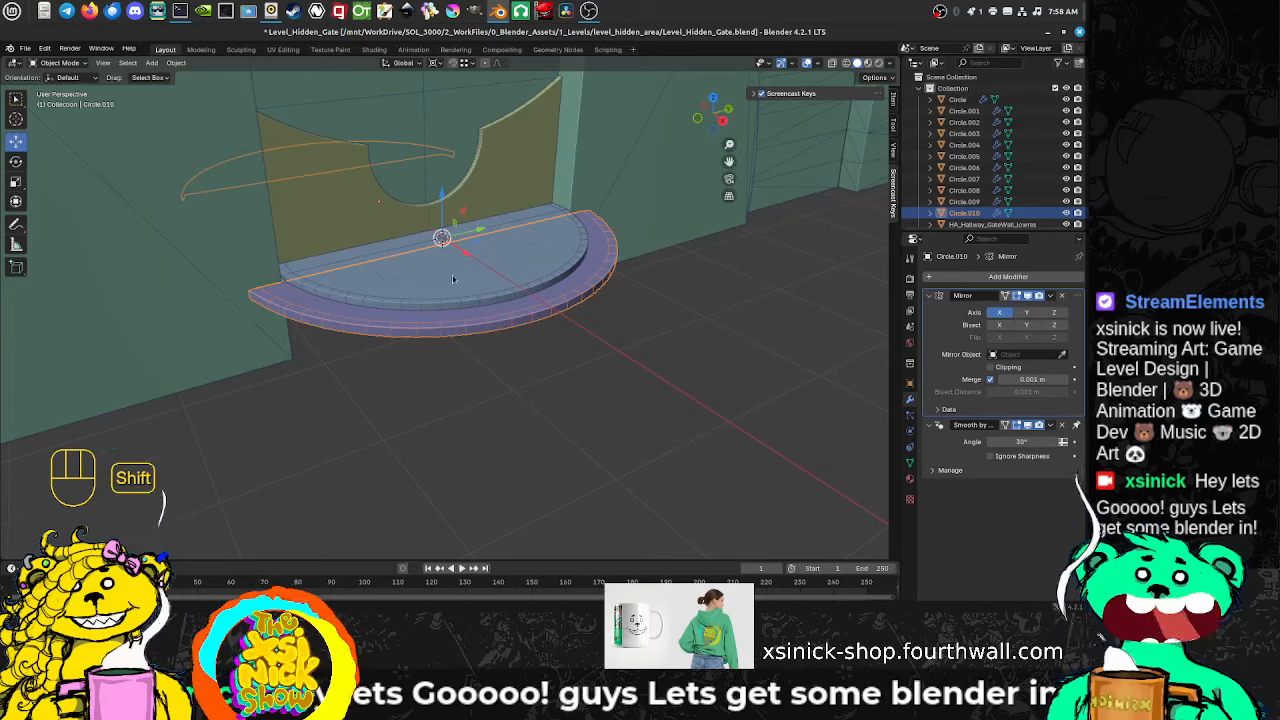
Step: Duplicate the enlarged slab in place and lower the copy about 0.103 m along Z as a third step
middle_click_drag(450, 274, 479, 268)
key("shift+d")
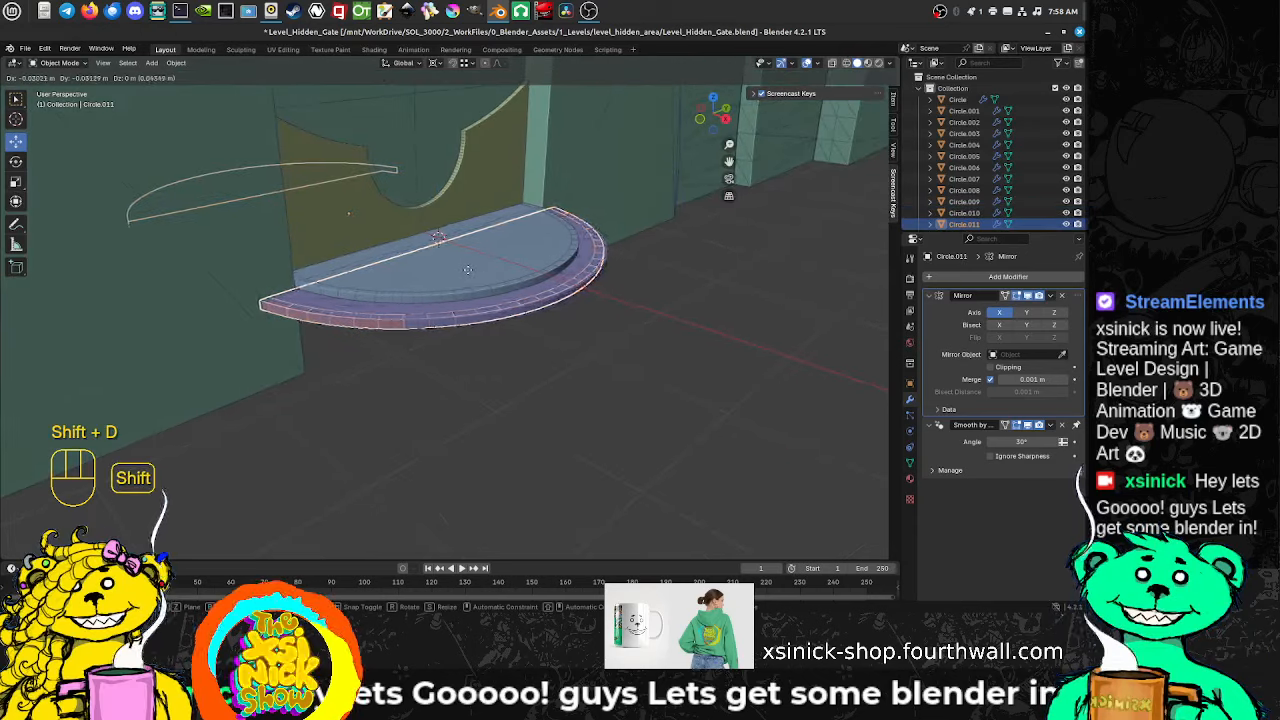
right_click(493, 244)
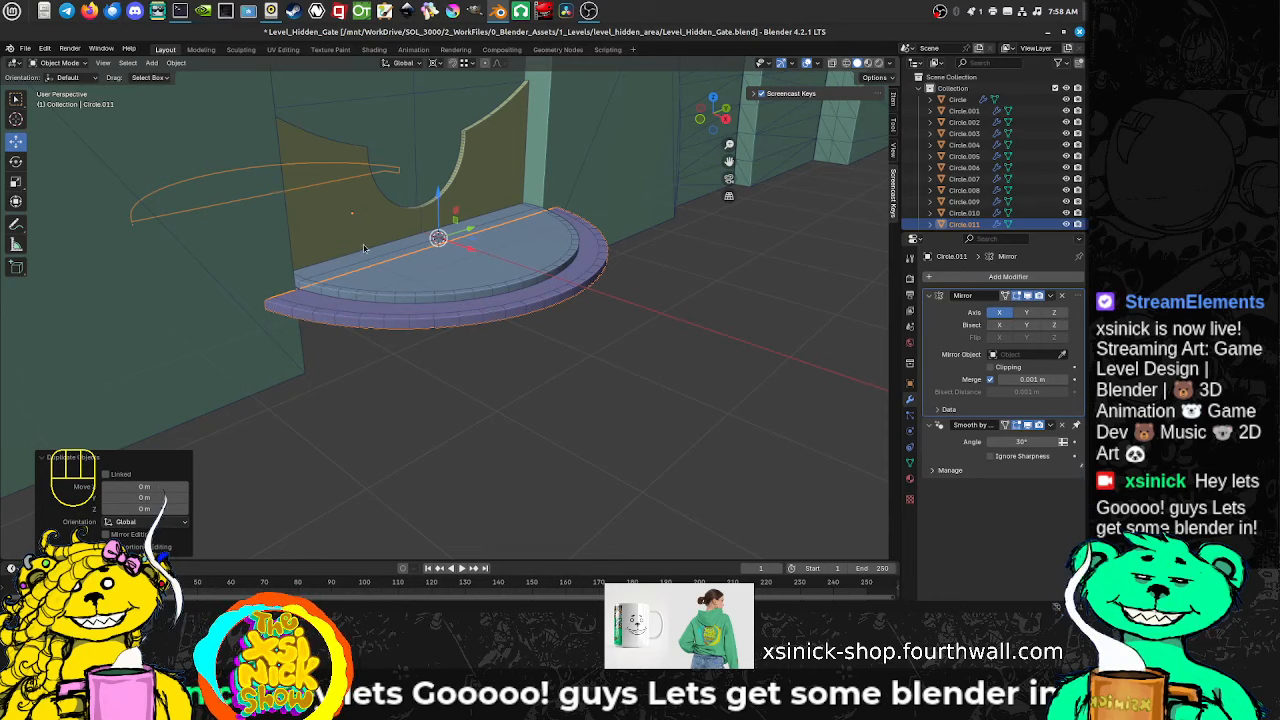
middle_click_drag(365, 249, 390, 293, "shift")
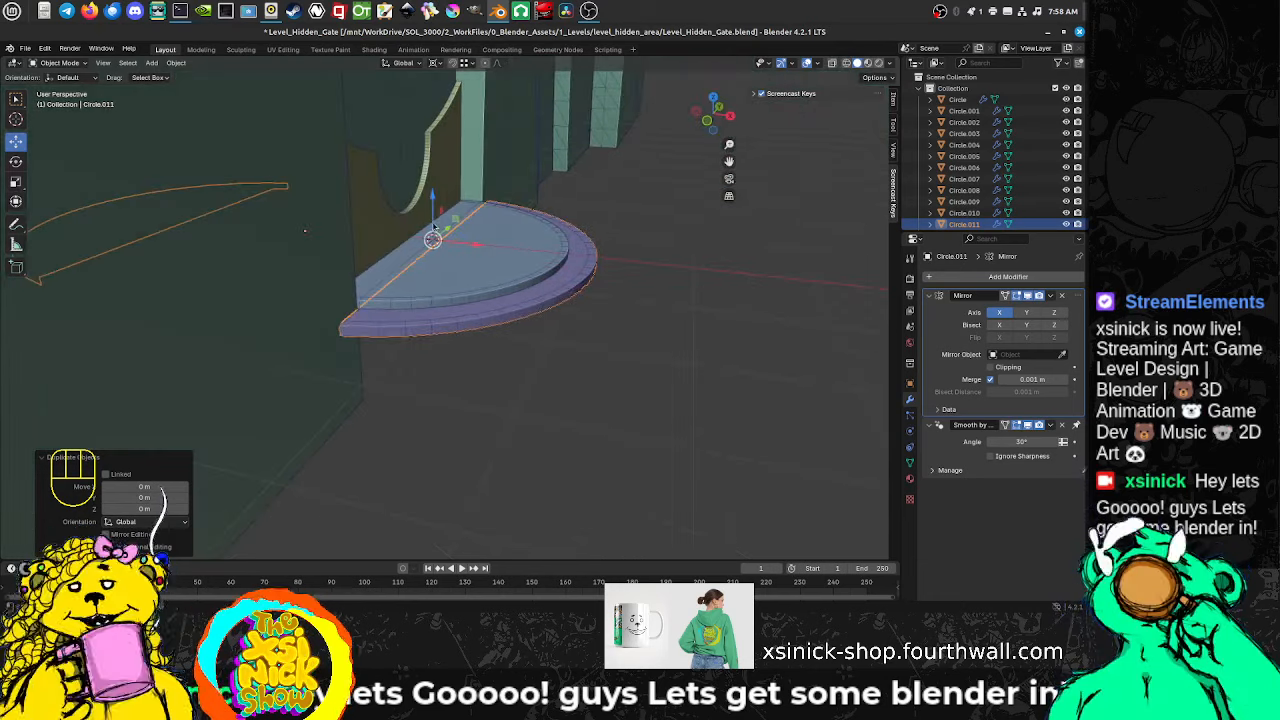
left_click_drag(431, 196, 428, 208)
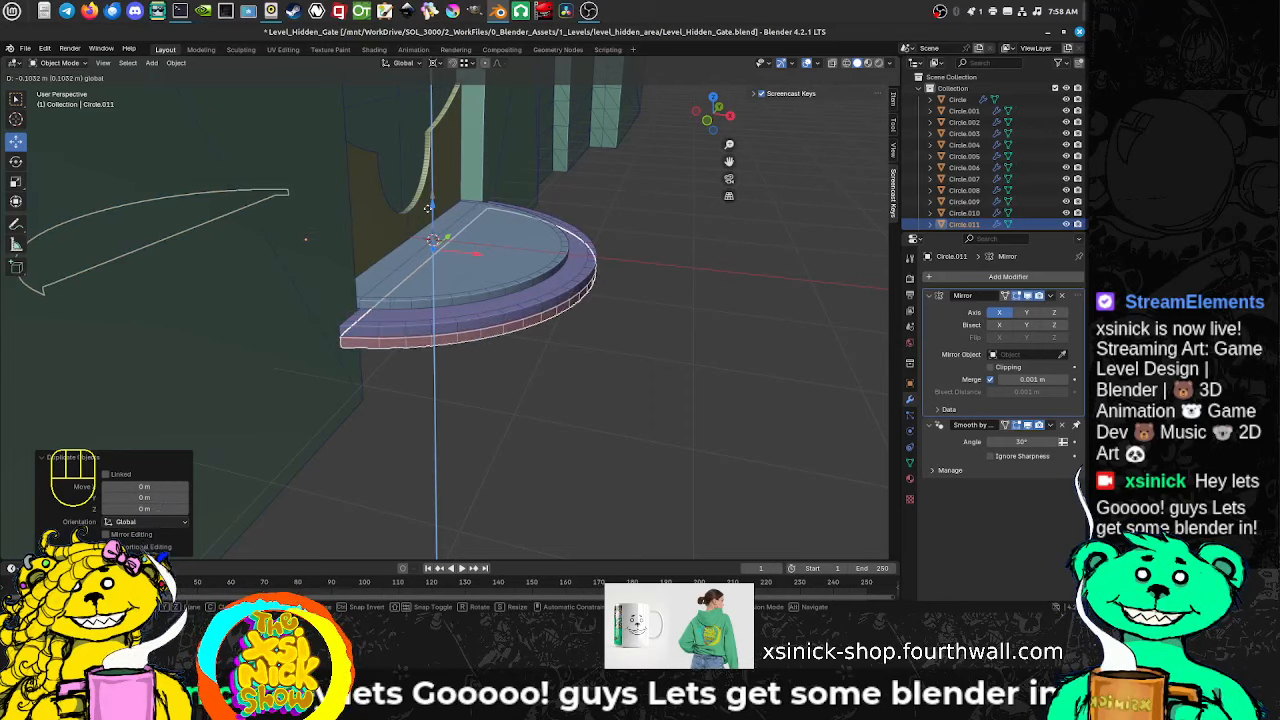
left_click_drag(428, 208, 428, 208)
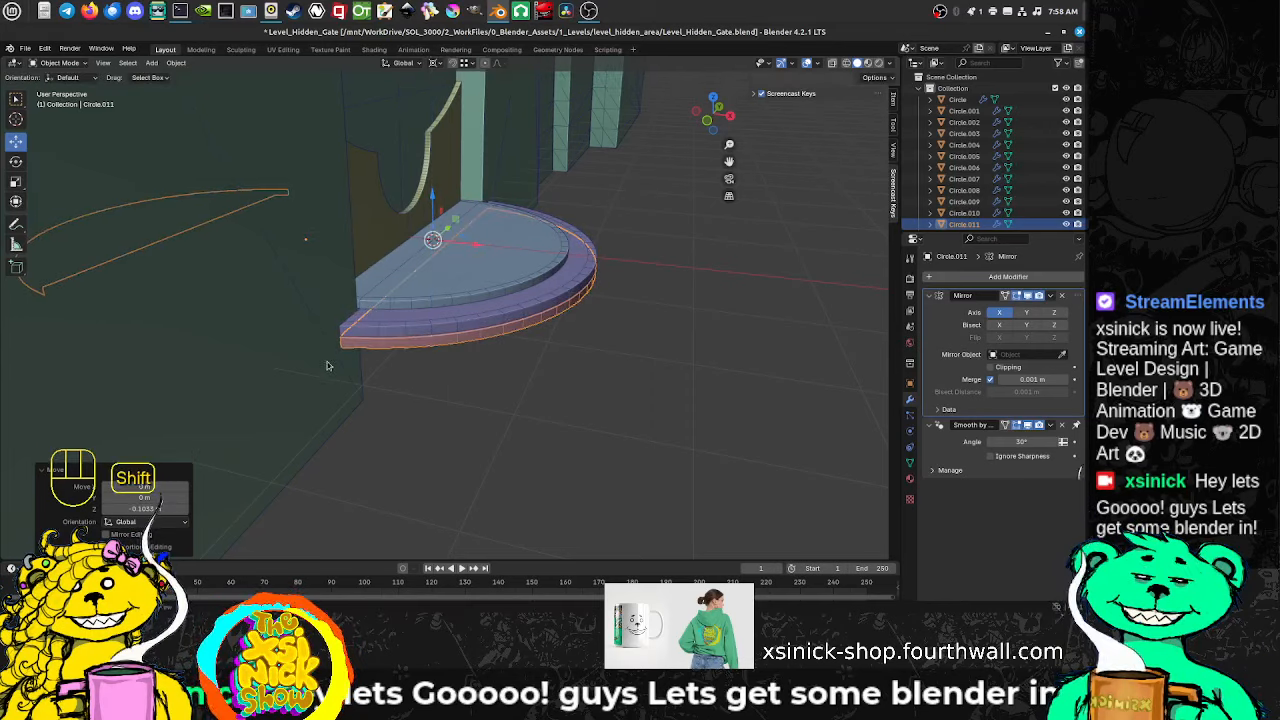
Step: Snap the lowest slab vertically along Z so its top meets the underside of the middle slab
scroll(329, 347, "up", 2)
key("g")
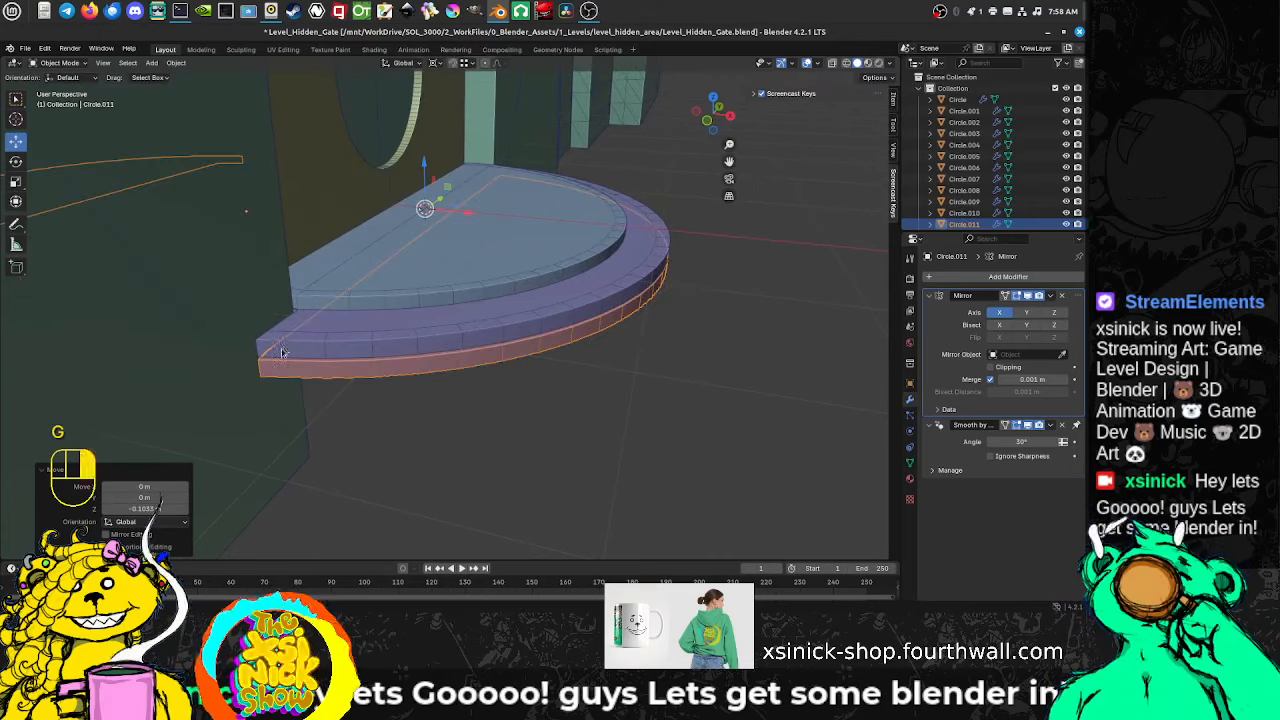
key("z")
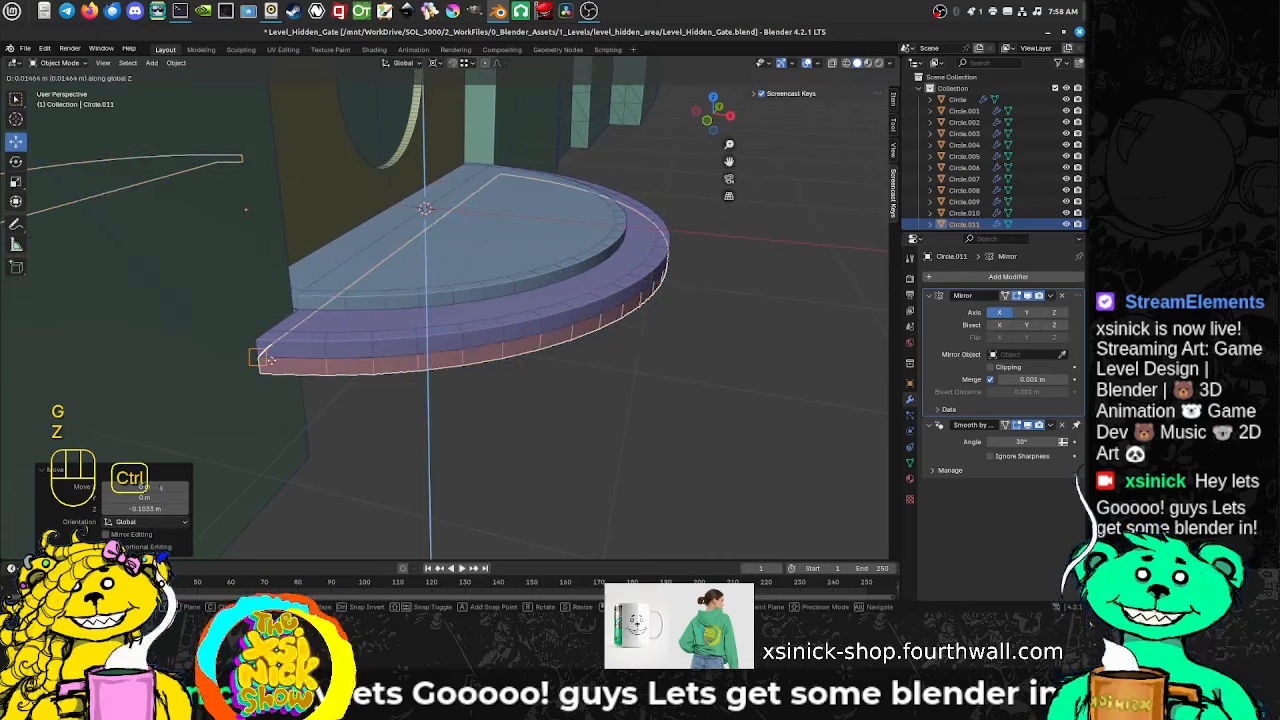
left_click(271, 361, "ctrl")
Step: Scale the third half-round slab up uniformly by 1.172 so it projects beyond the middle slab
middle_click_drag(640, 315, 570, 349)
scroll(563, 336, "down", 4)
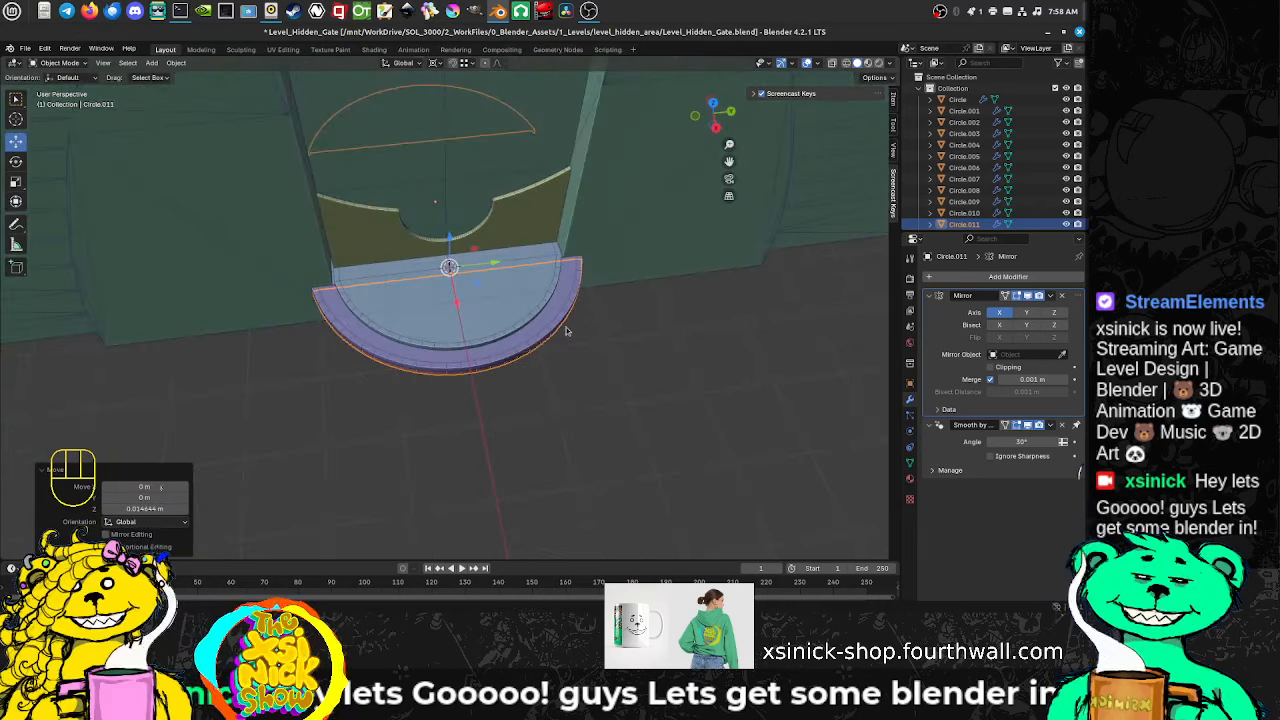
key("s")
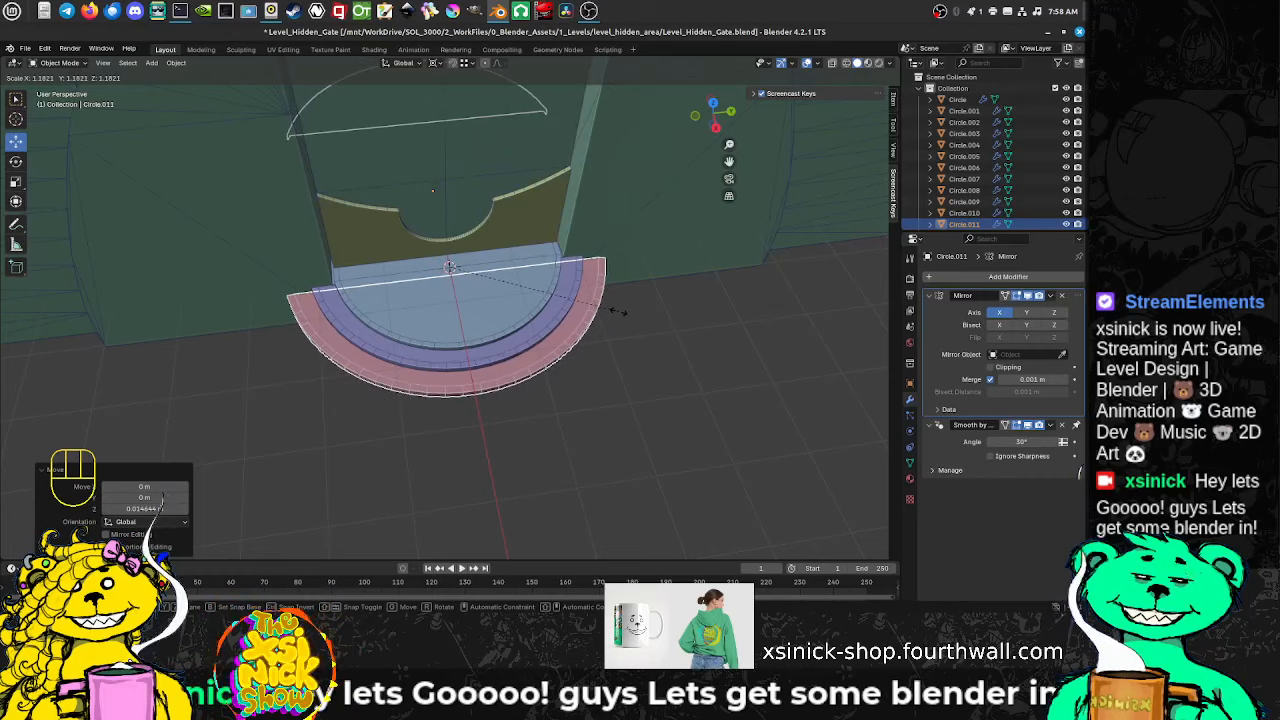
left_click(618, 312)
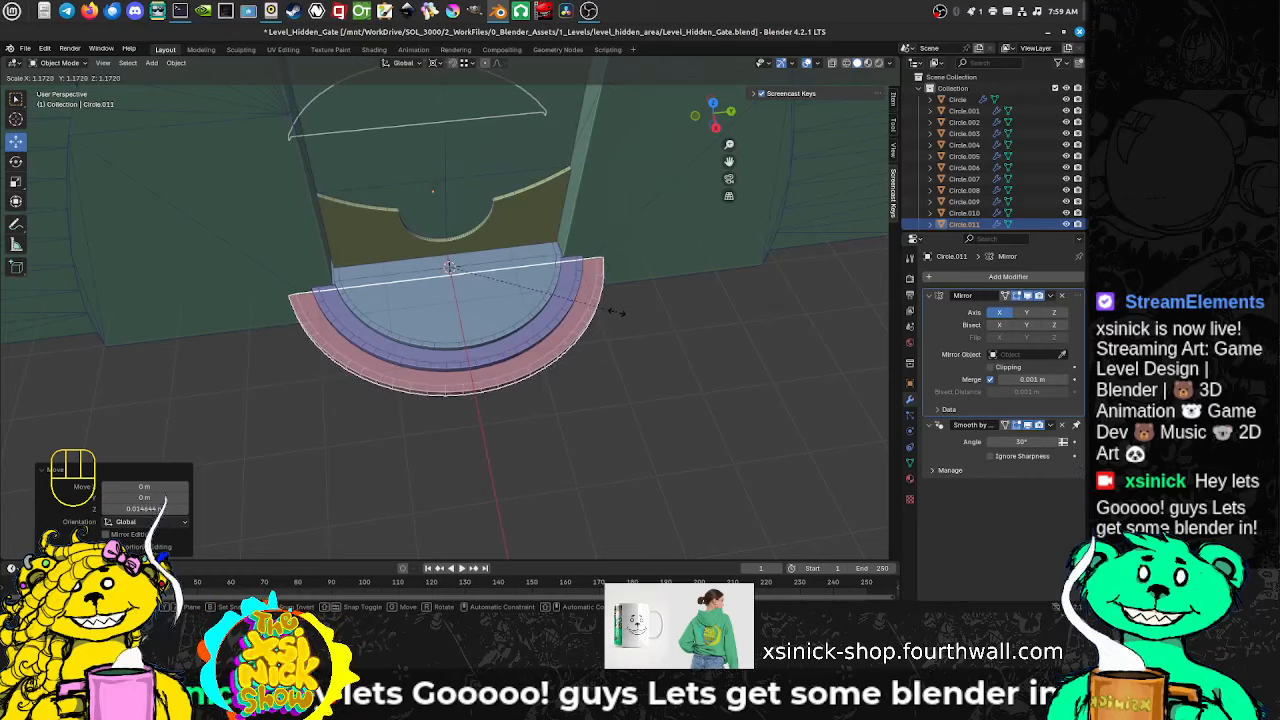
middle_click_drag(615, 312, 574, 307)
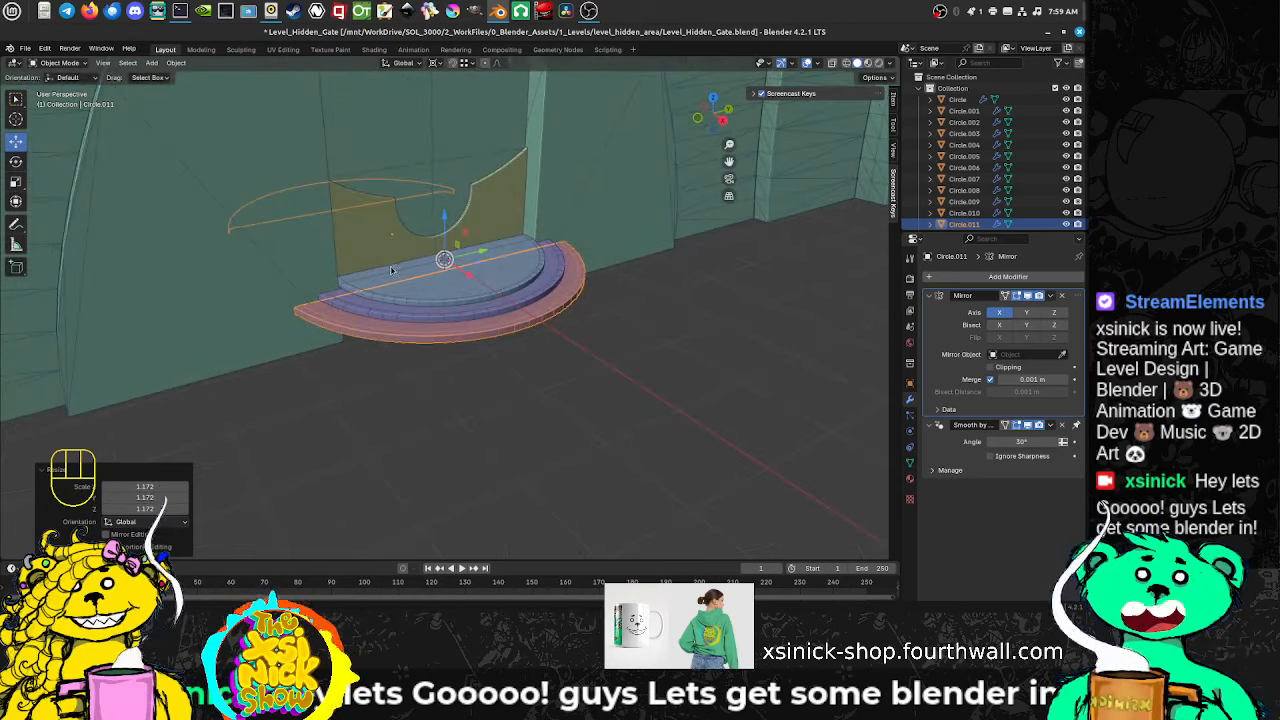
Step: Use Repeat History to duplicate the third slab and repeat the -0.1033 m Z move on the copy
key("space")
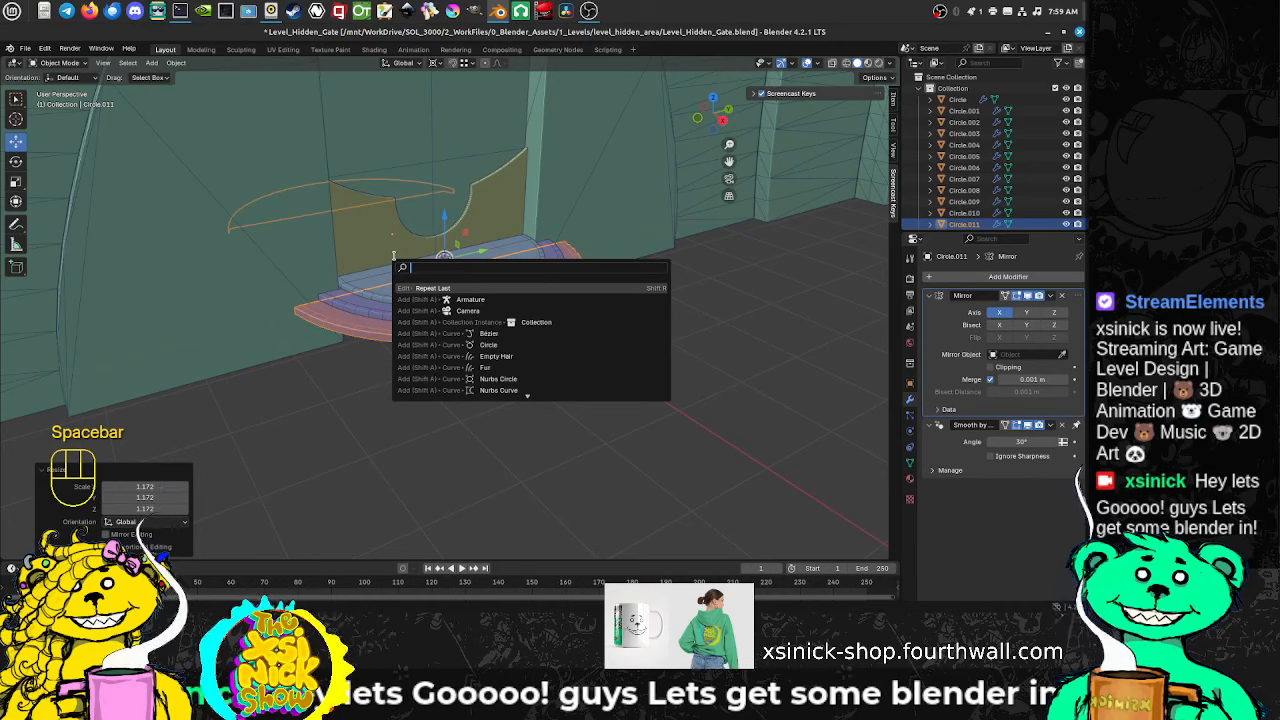
type("rep")
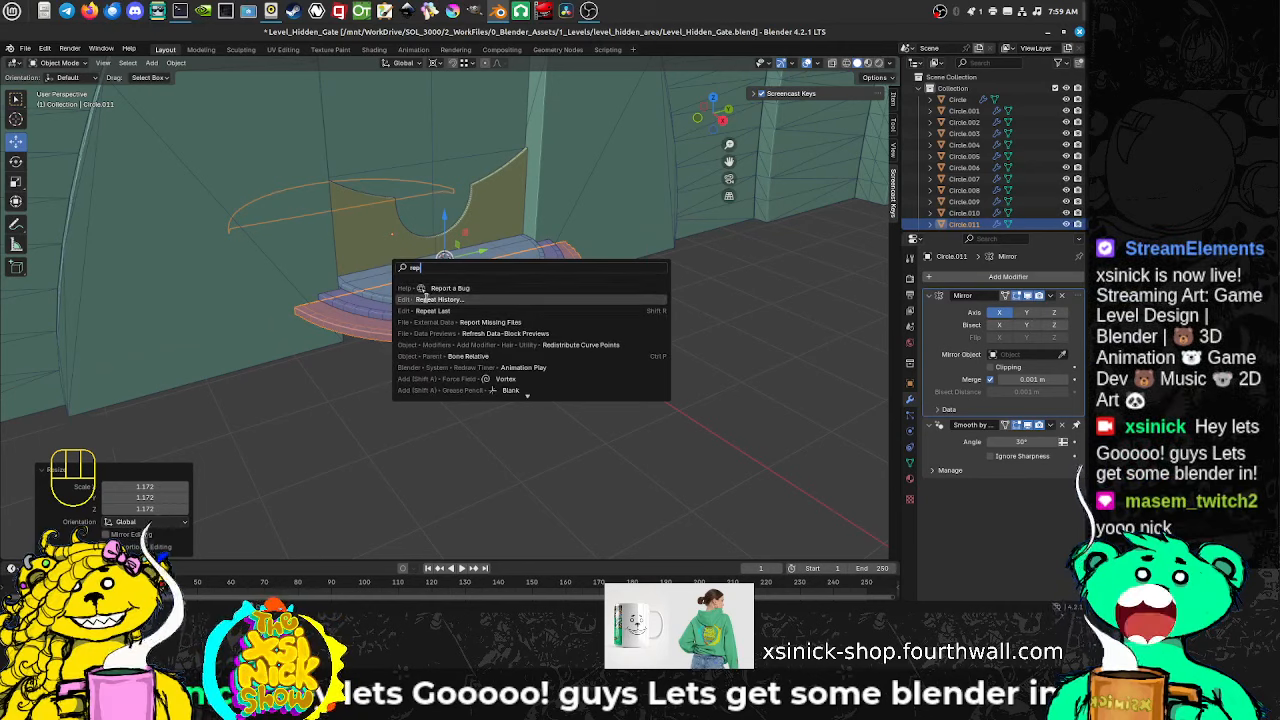
left_click(428, 299)
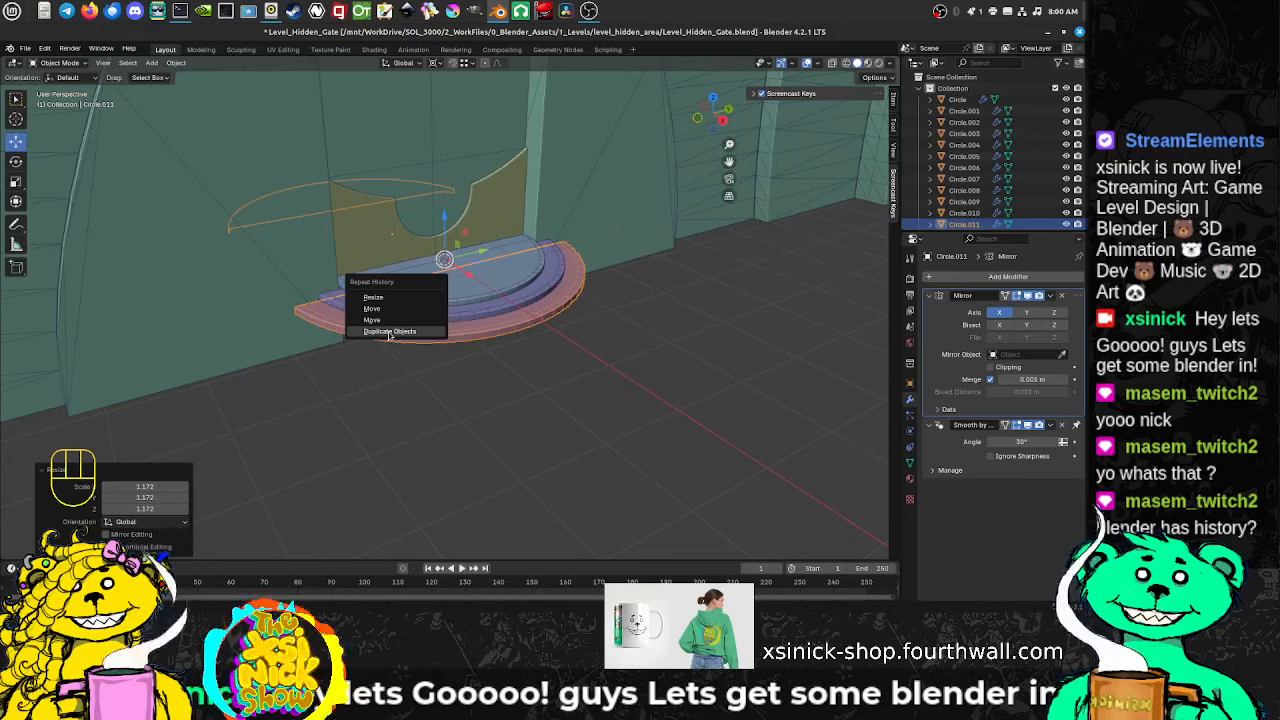
left_click(390, 332)
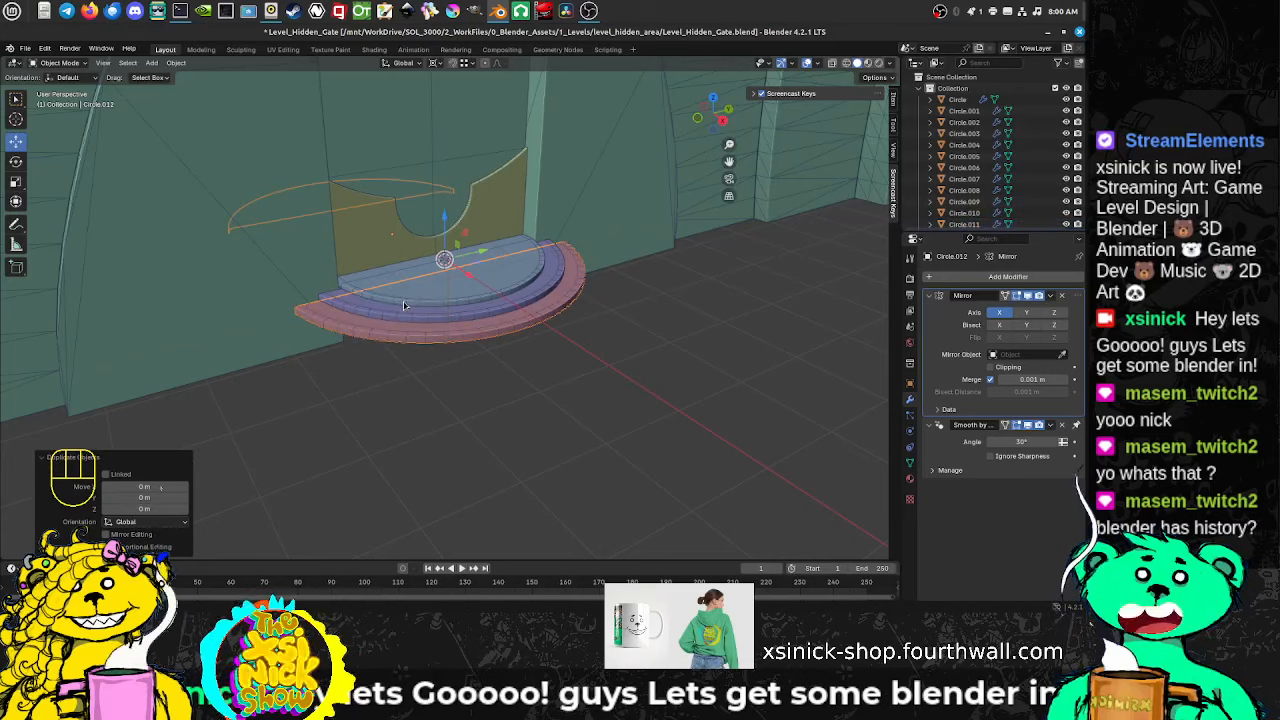
key("space")
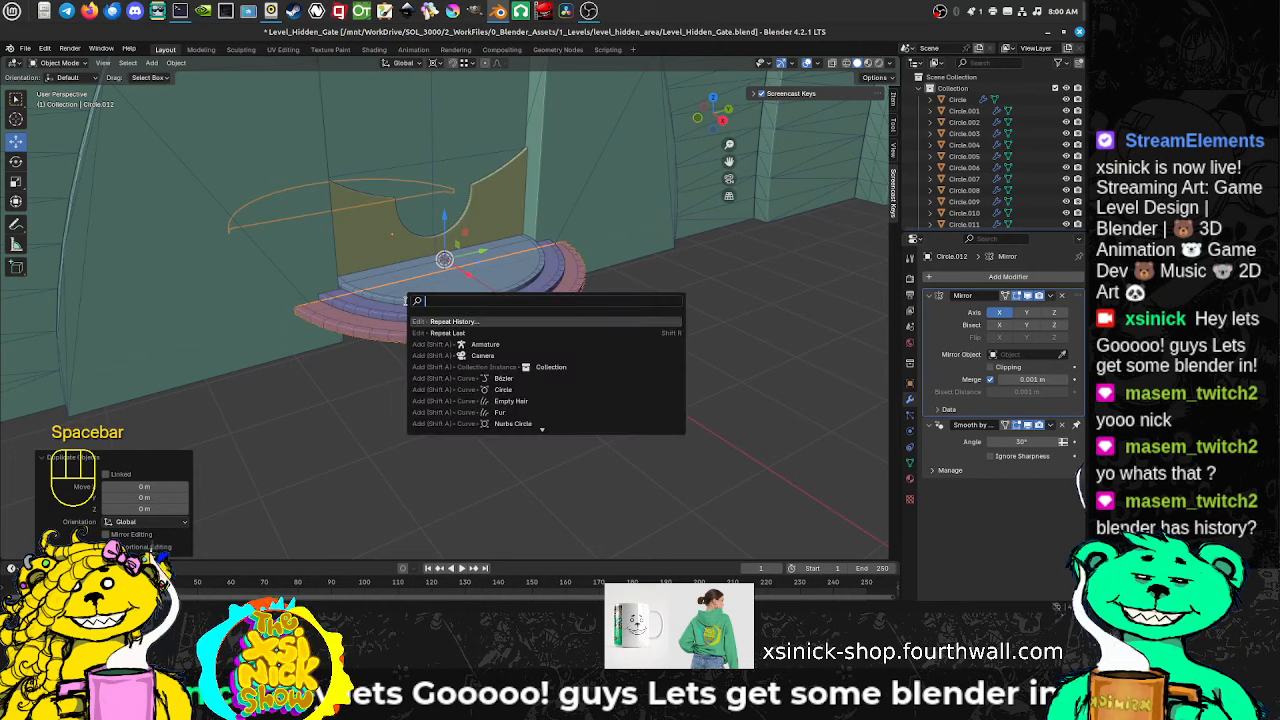
left_click(490, 321)
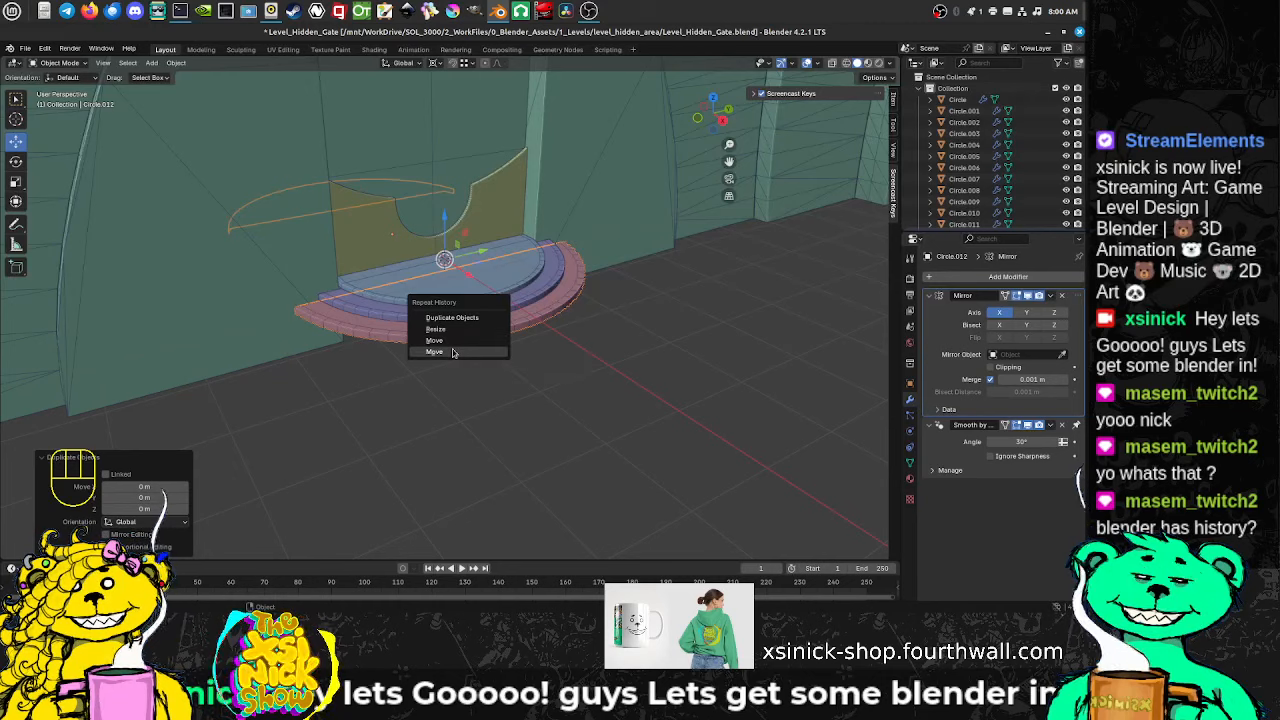
left_click(452, 352)
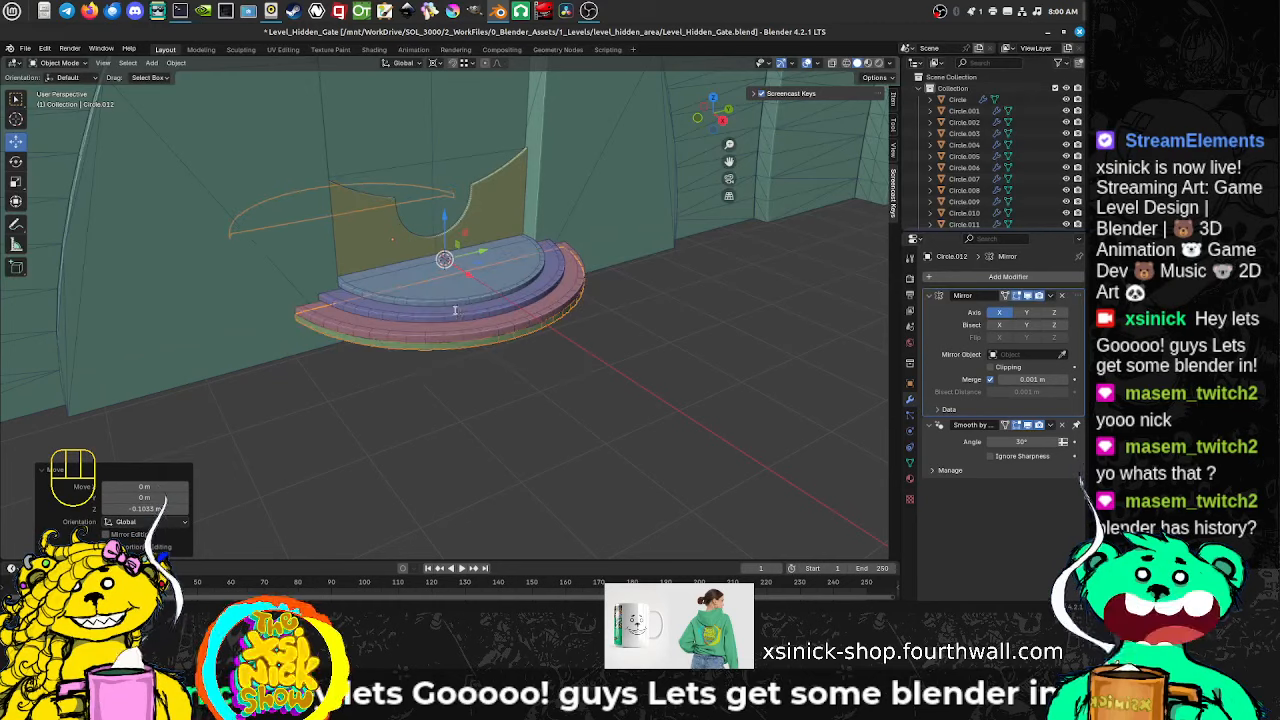
Step: Repeat the 1.172 Resize from the history on the fourth slab and check the stack from the side
key("space")
left_click(499, 328)
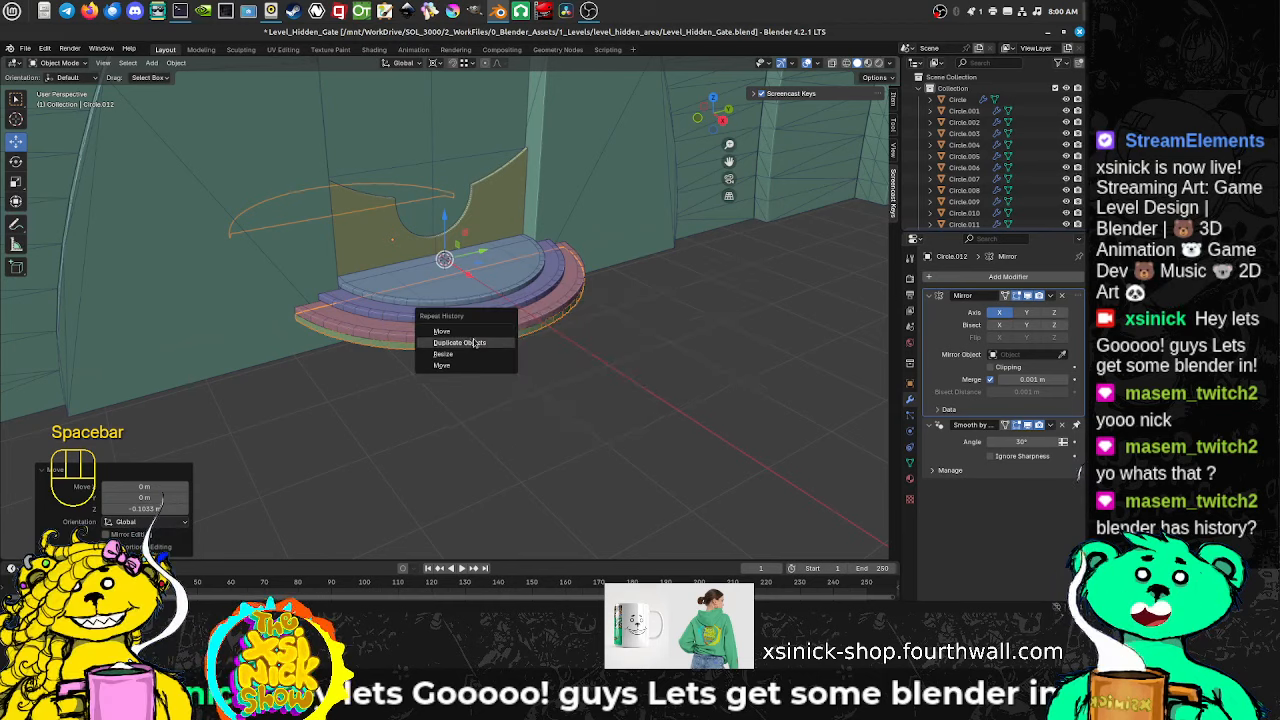
left_click(460, 354)
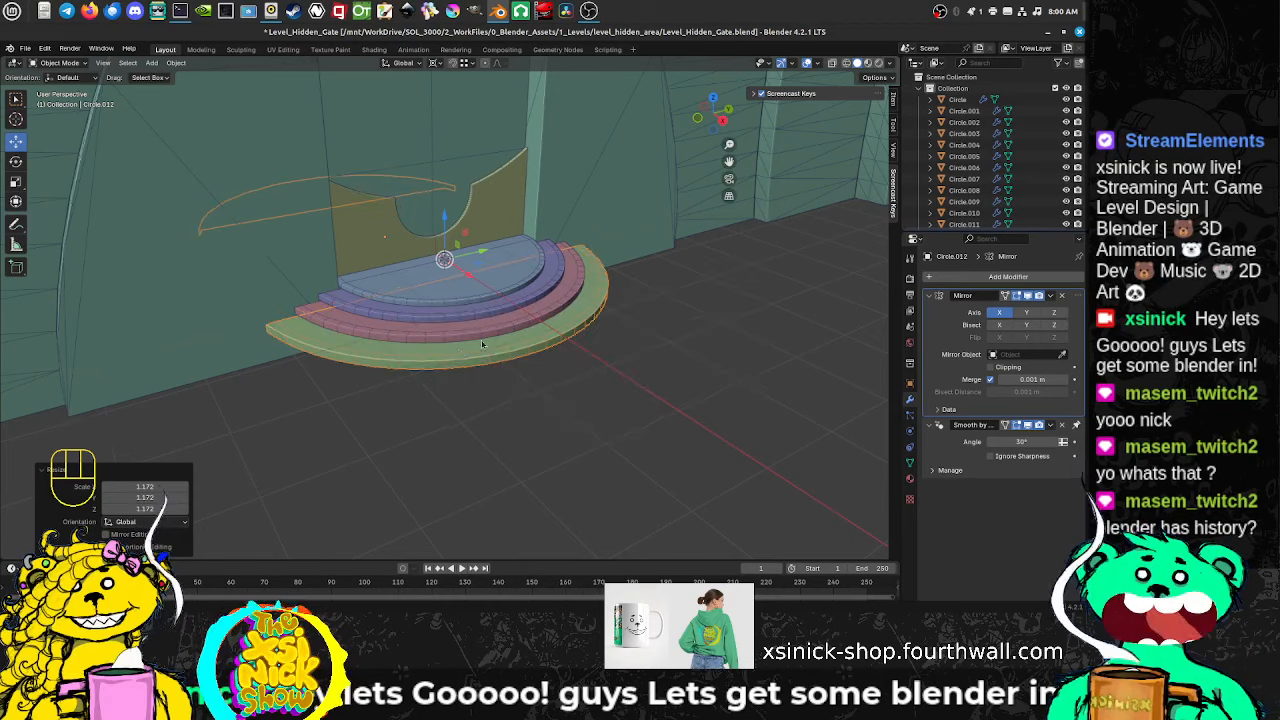
middle_click_drag(500, 342, 483, 308)
scroll(381, 311, "up", 3)
middle_click_drag(372, 292, 406, 316, "shift")
scroll(406, 316, "up", 4)
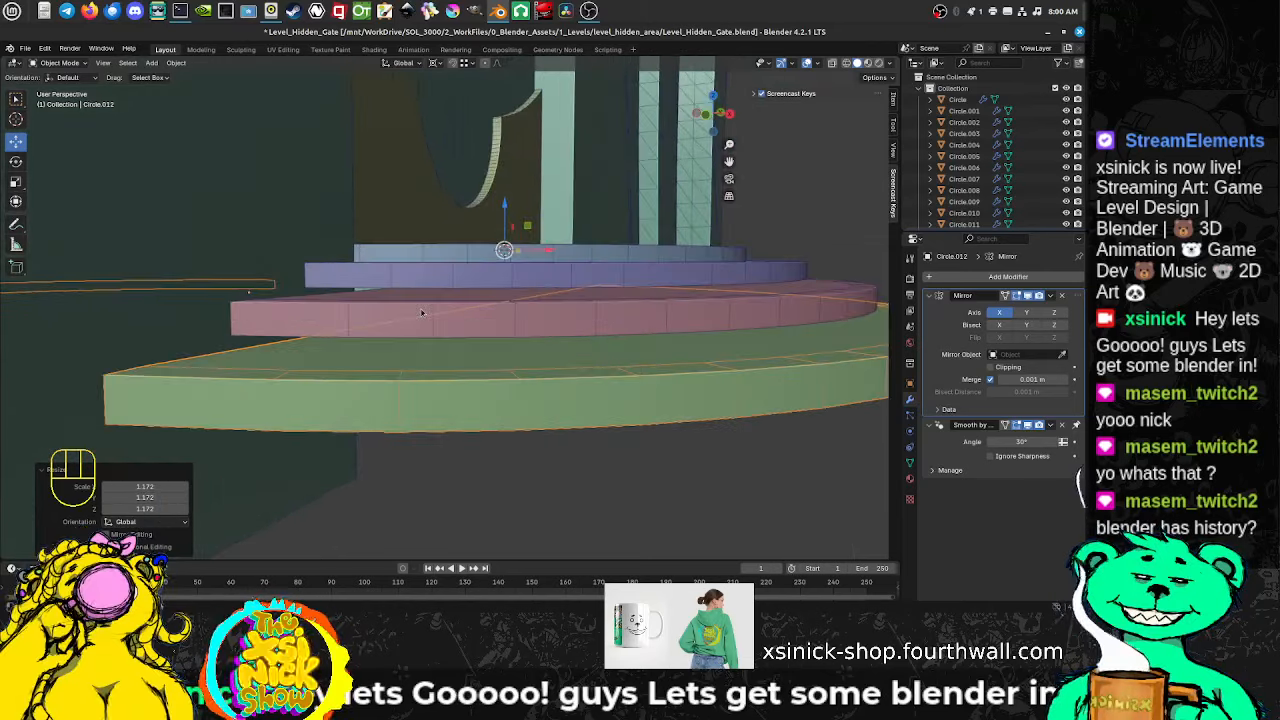
scroll(414, 311, "down", 5)
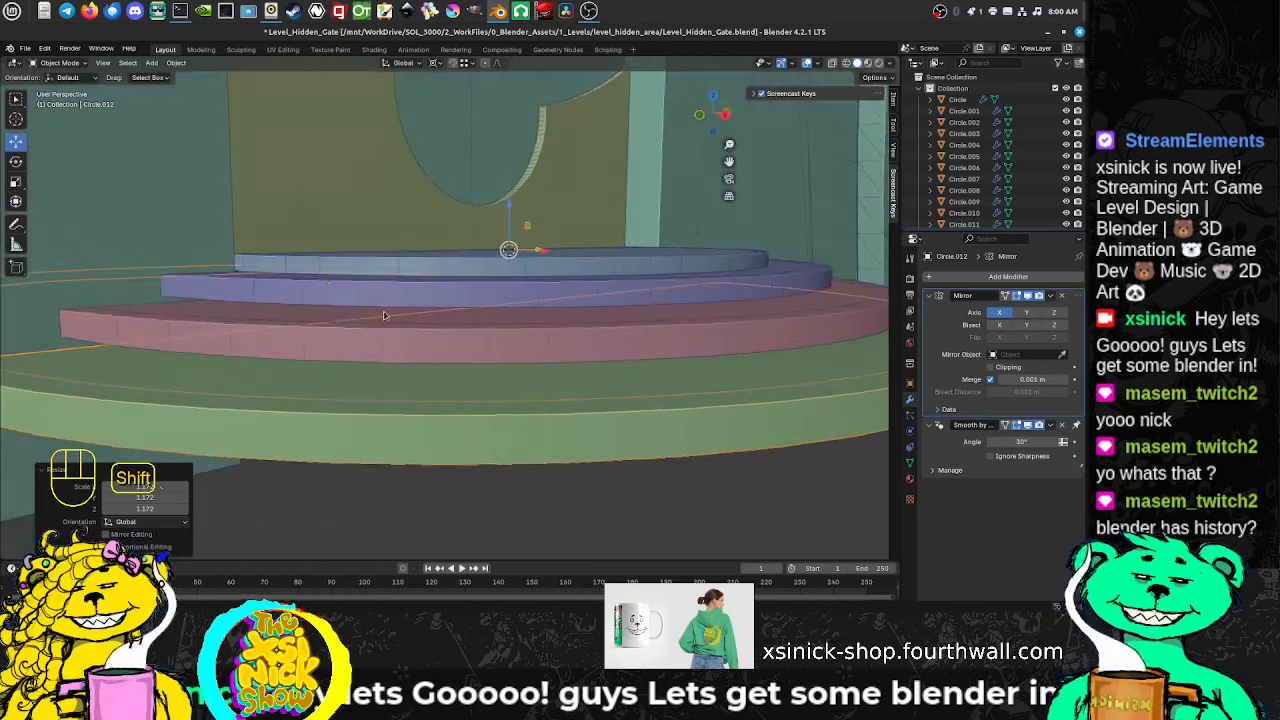
mouse_move(440, 314)
middle_mouse_down()
mouse_move(418, 328)
mouse_move(433, 318)
middle_mouse_up()
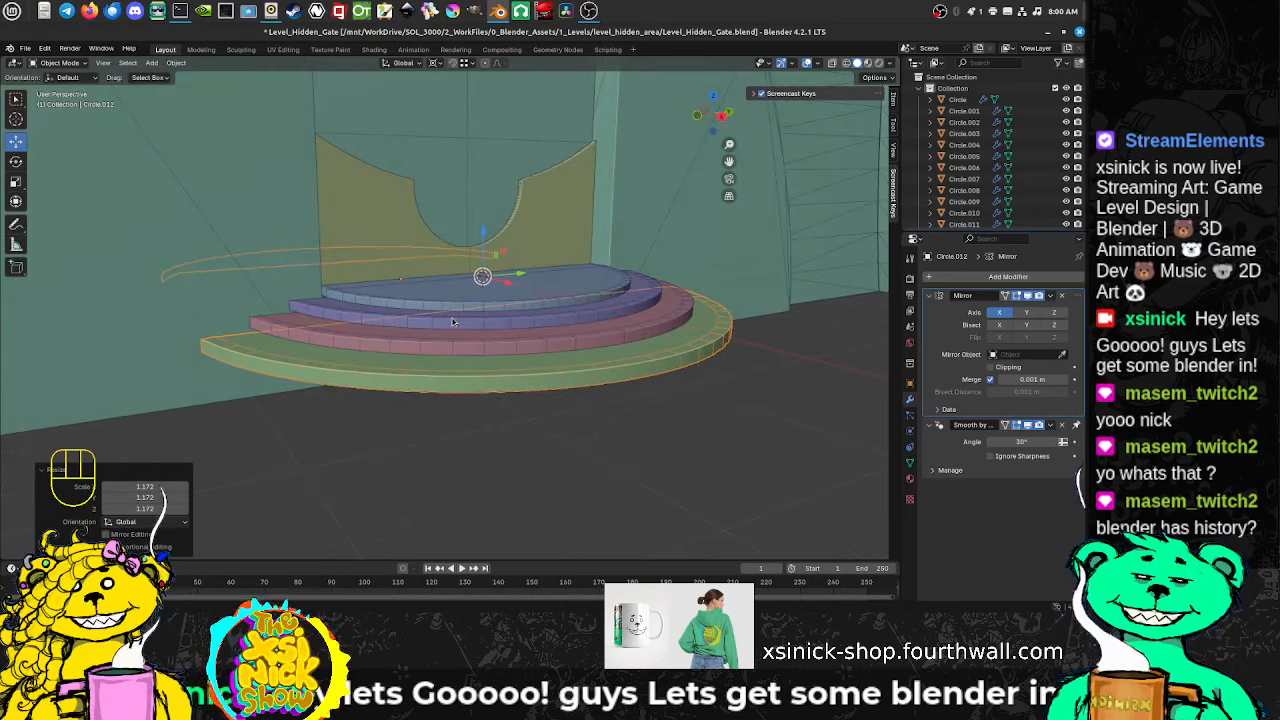
Step: Duplicate the fourth slab in place by repeating Duplicate Objects from the history
key("space")
left_click(490, 338)
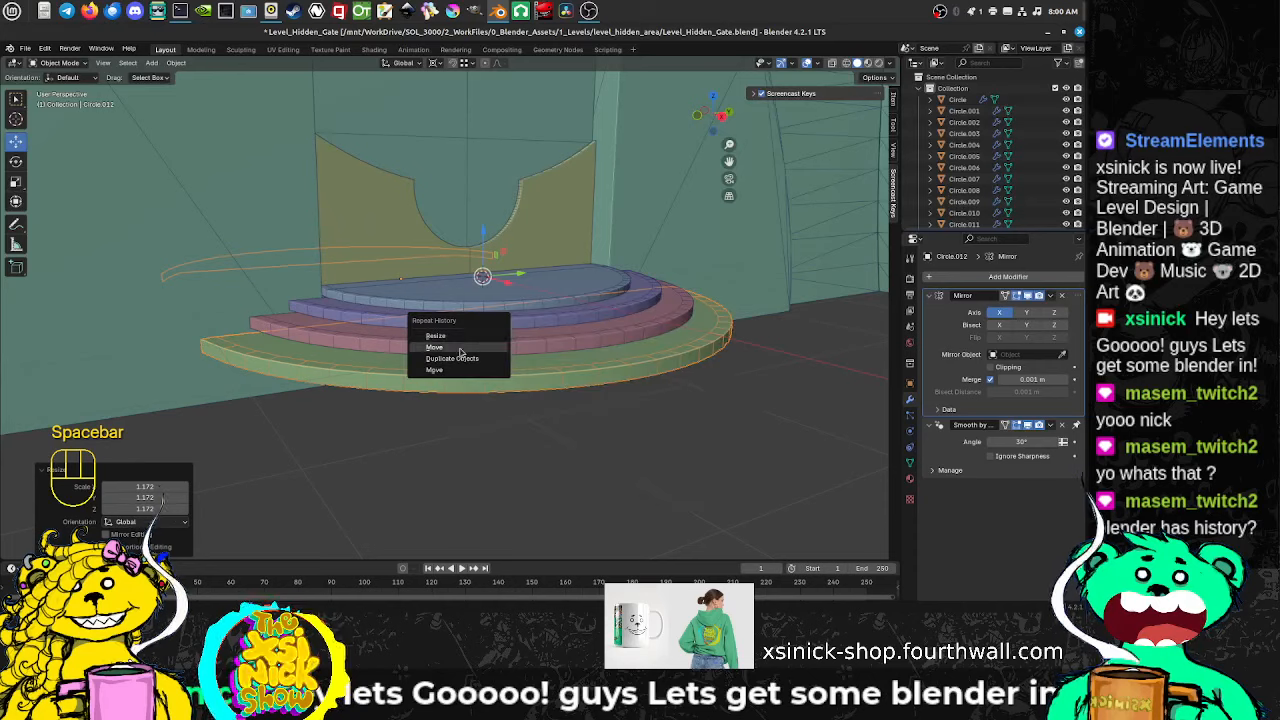
left_click(455, 358)
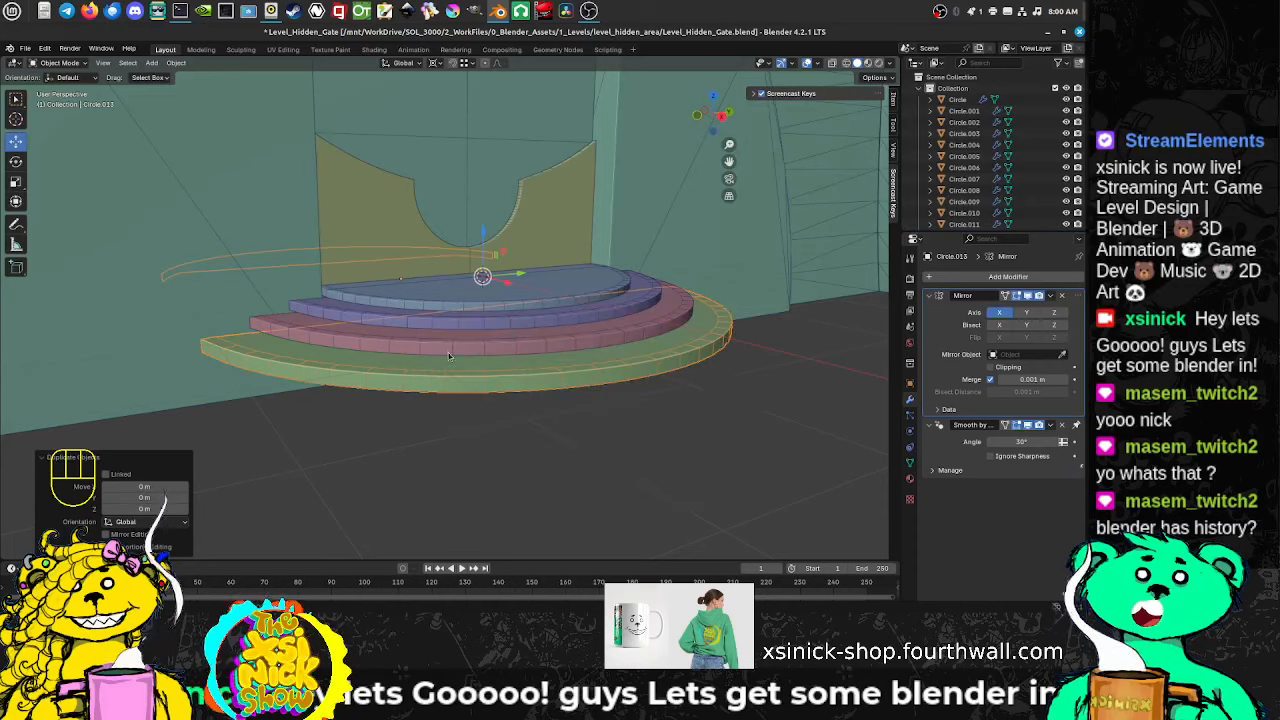
Step: Try repeating the 0.014644 m Z move from the history on the fifth slab and undo it
key("space")
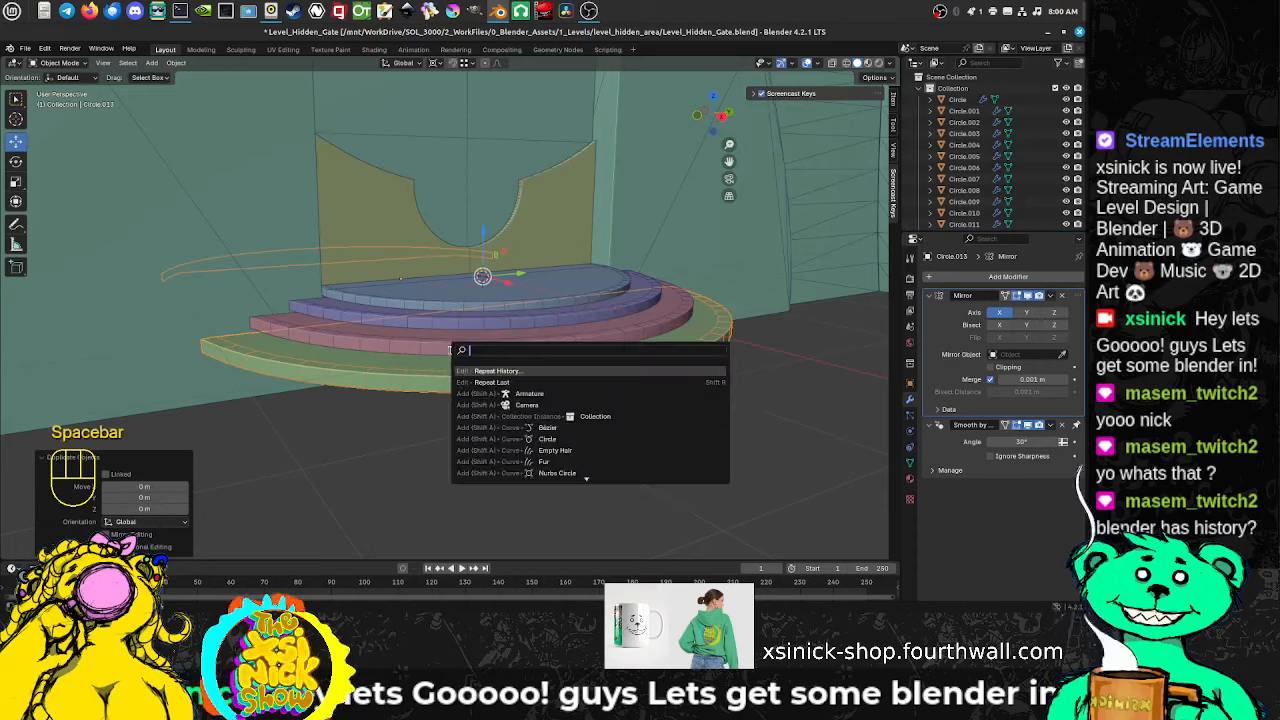
left_click(510, 371)
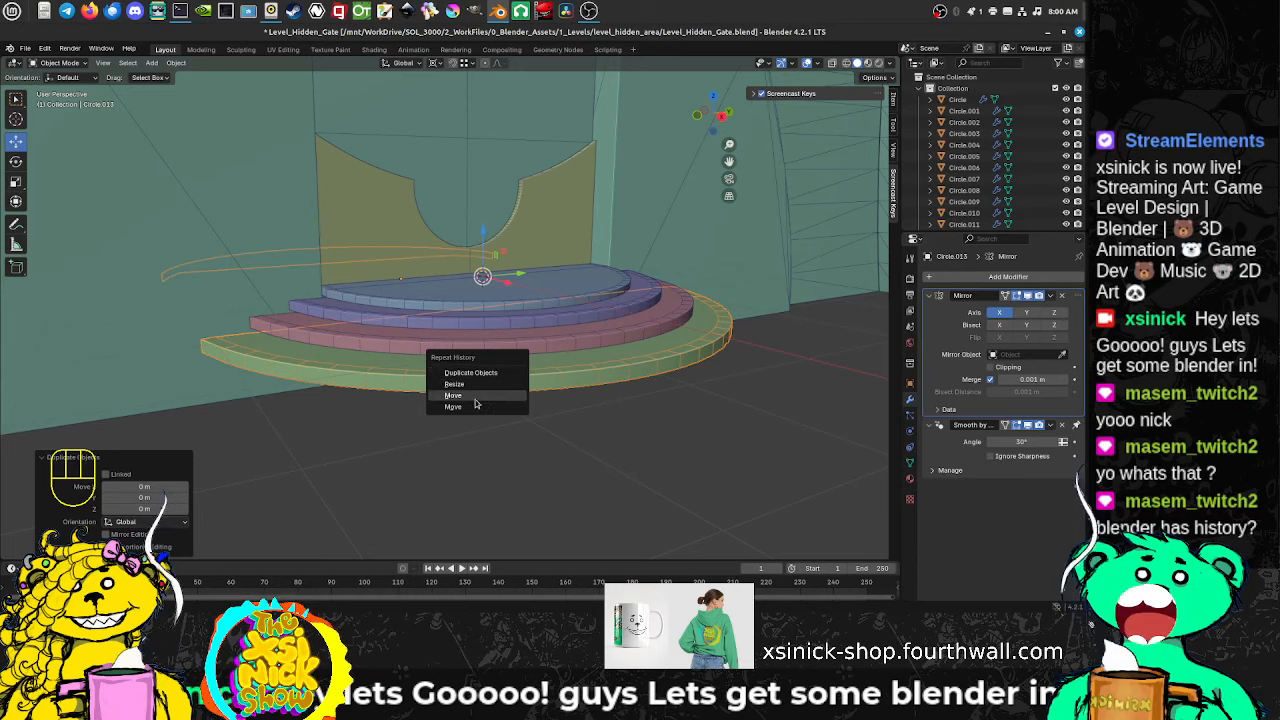
left_click(475, 404)
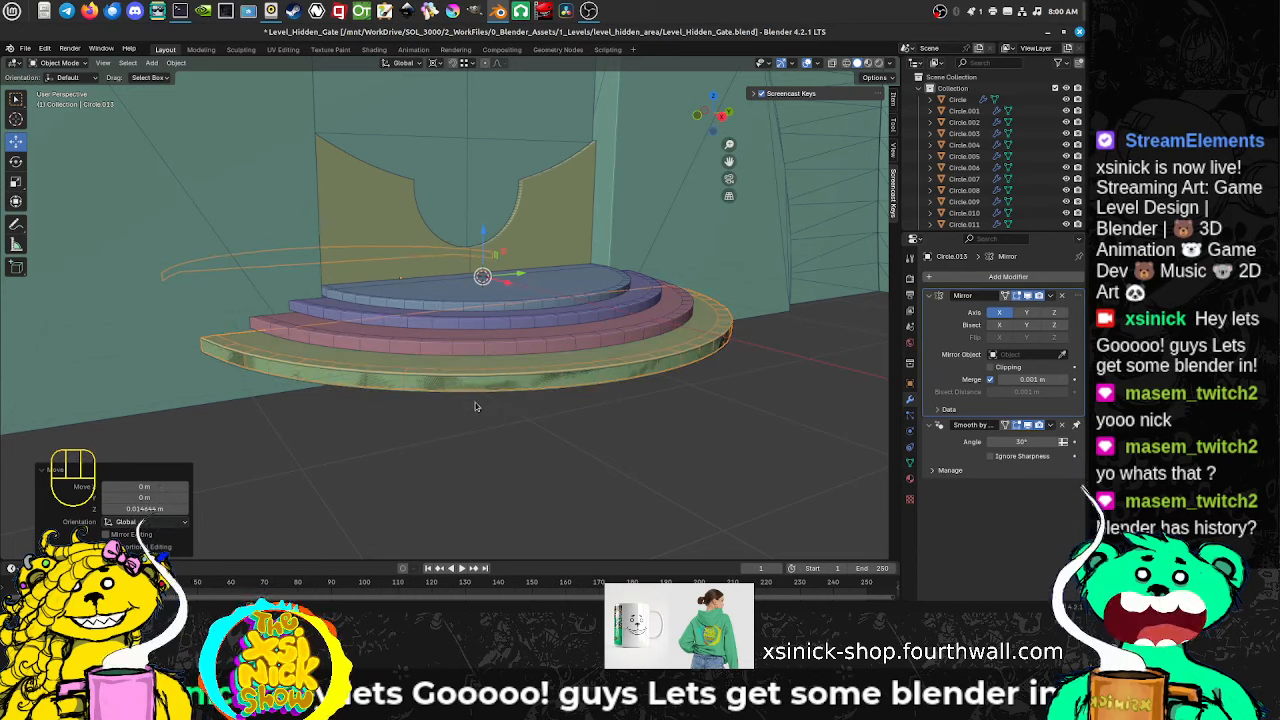
key("ctrl+z")
key("space")
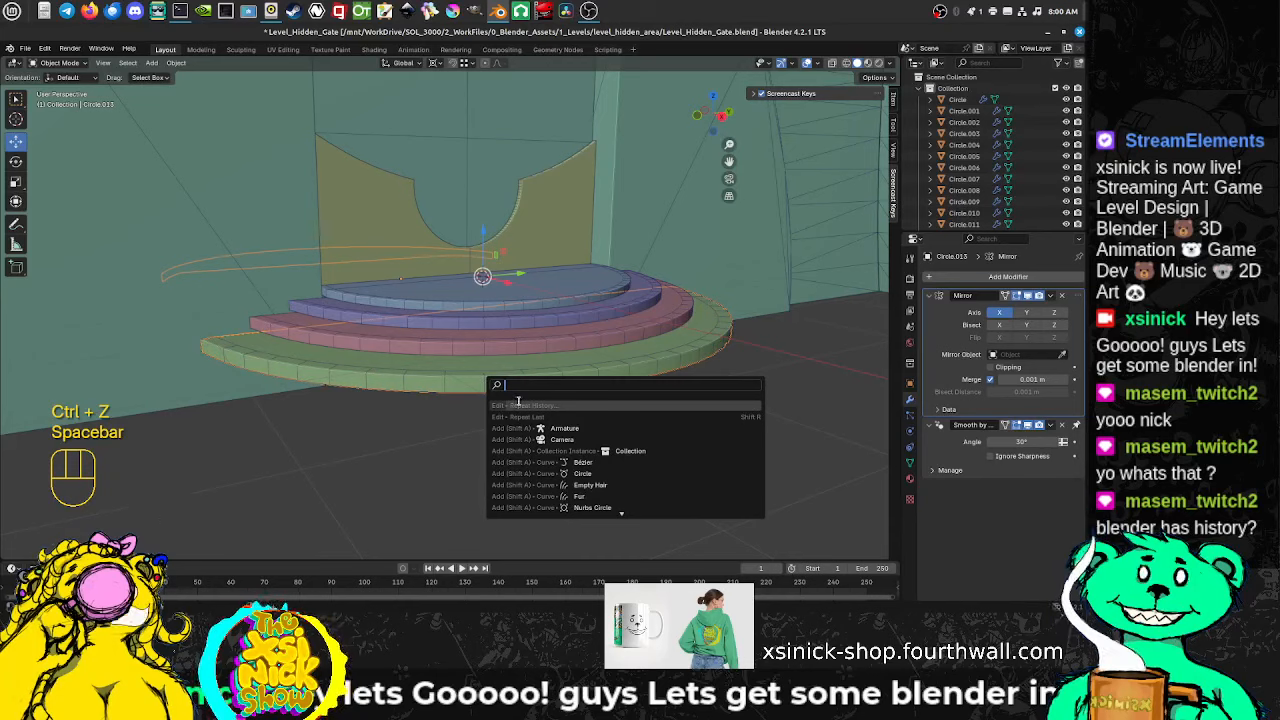
key("space")
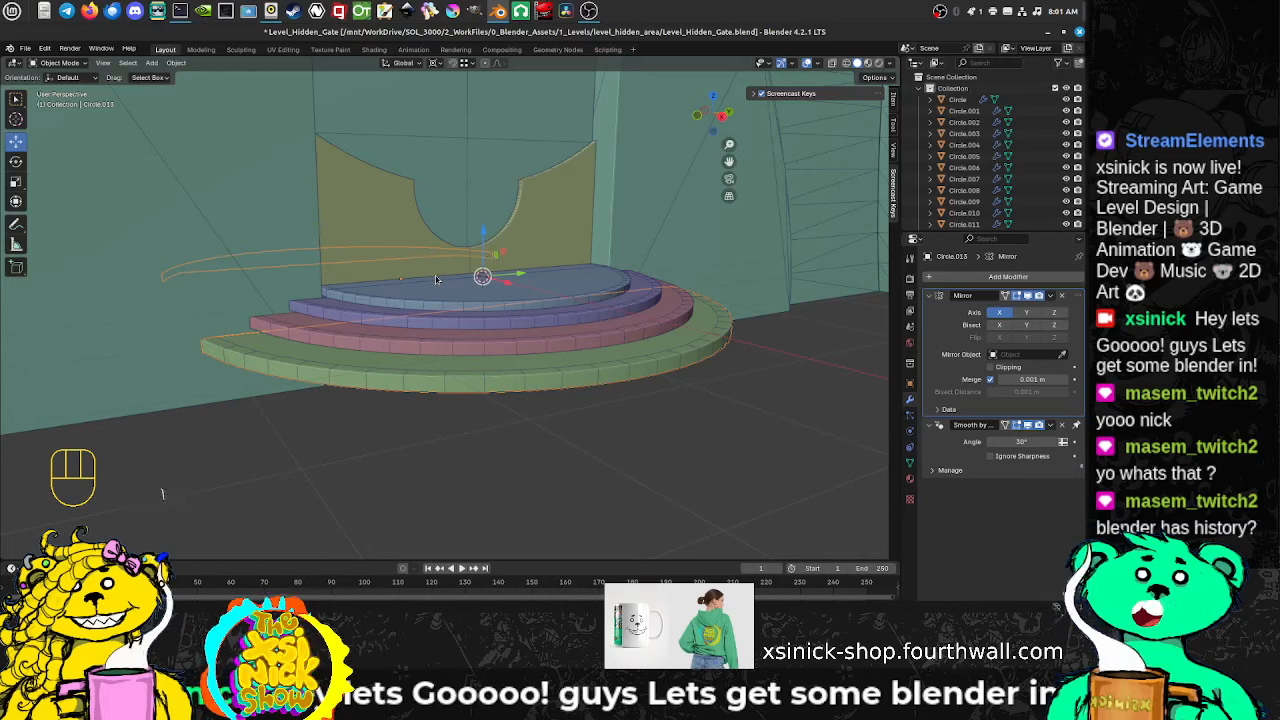
Step: Lower the fifth slab about 0.126 m along Z and snap its top to the underside of the fourth slab
key("g")
key("z")
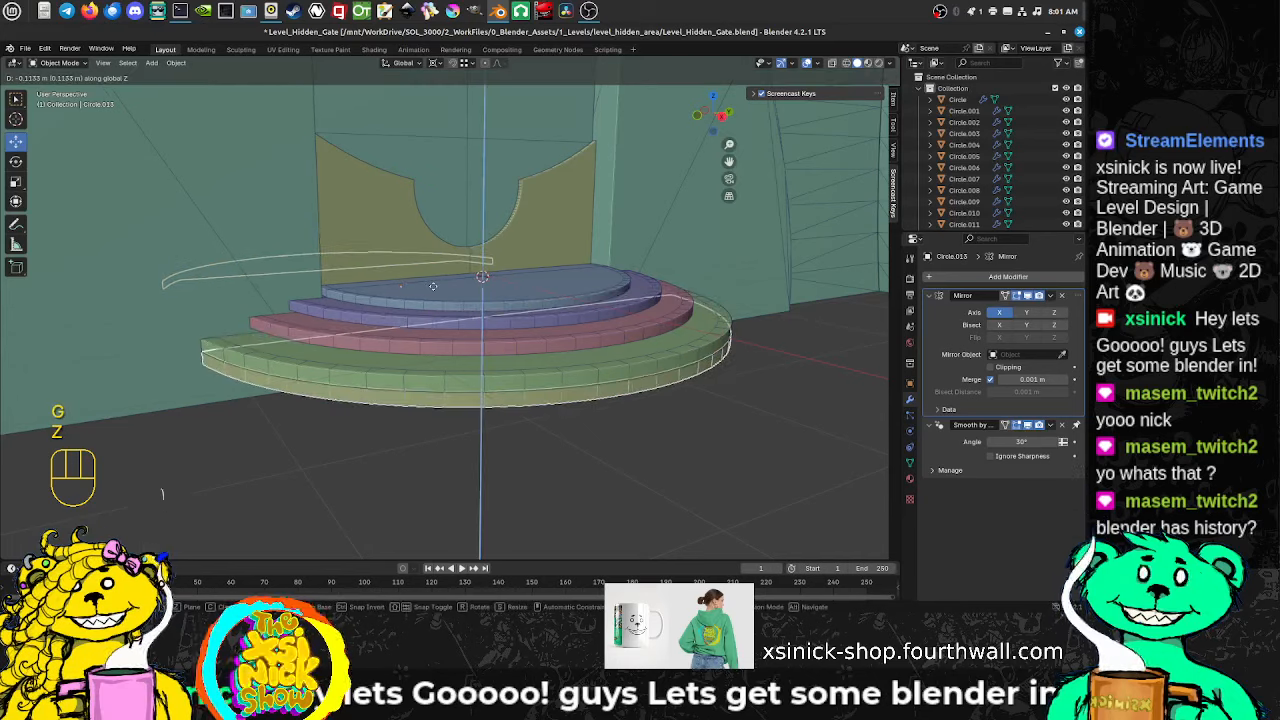
left_click(432, 287)
scroll(210, 330, "up", 4)
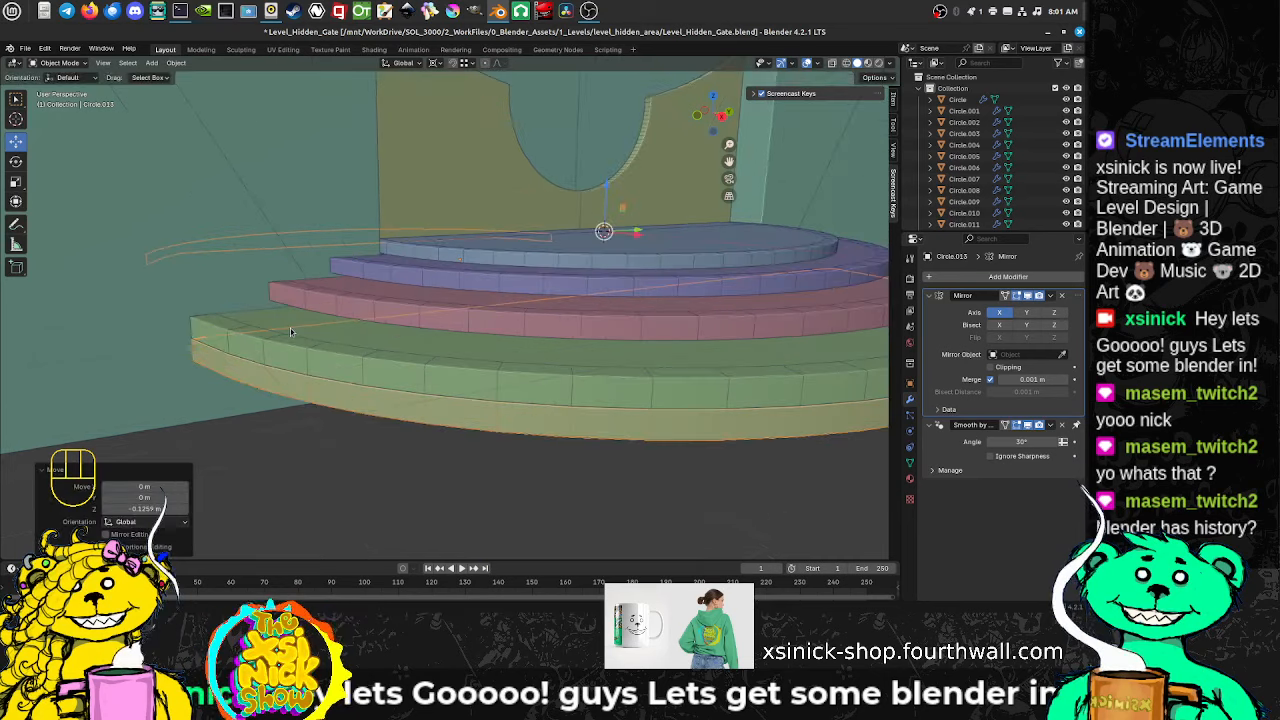
key("g")
key("z")
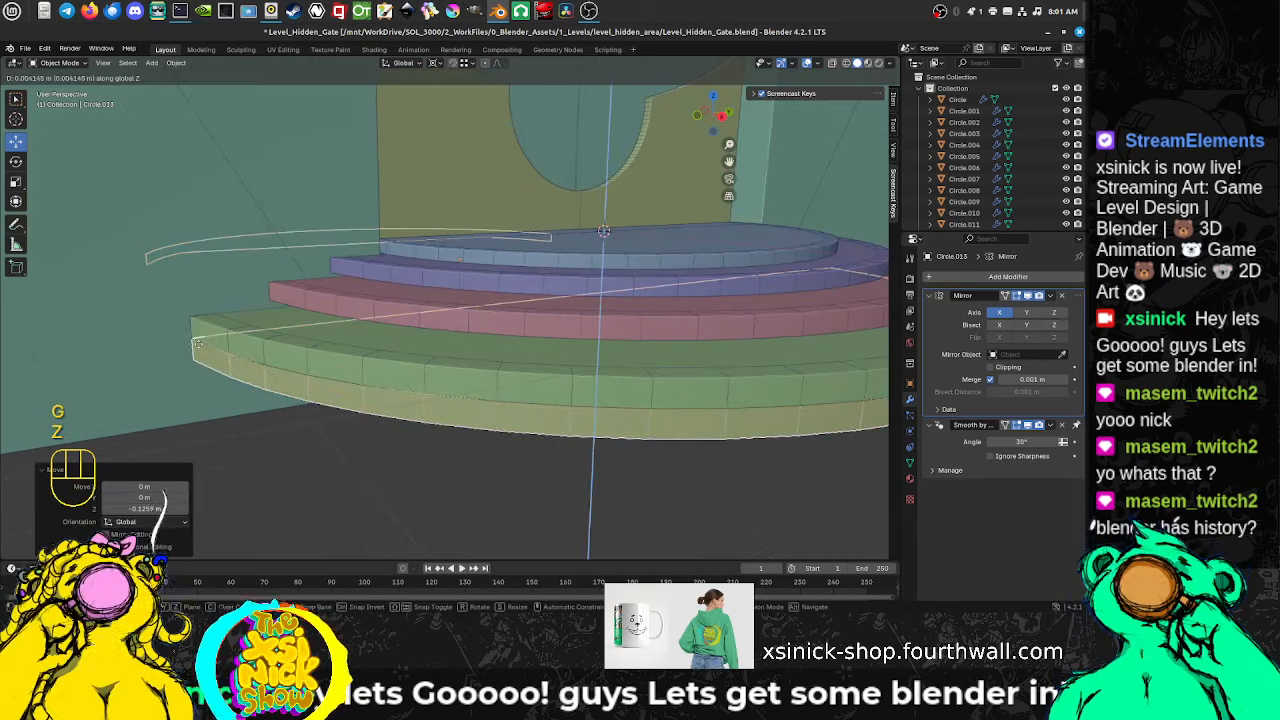
key("ctrl")
left_click(197, 342)
scroll(449, 309, "down", 5)
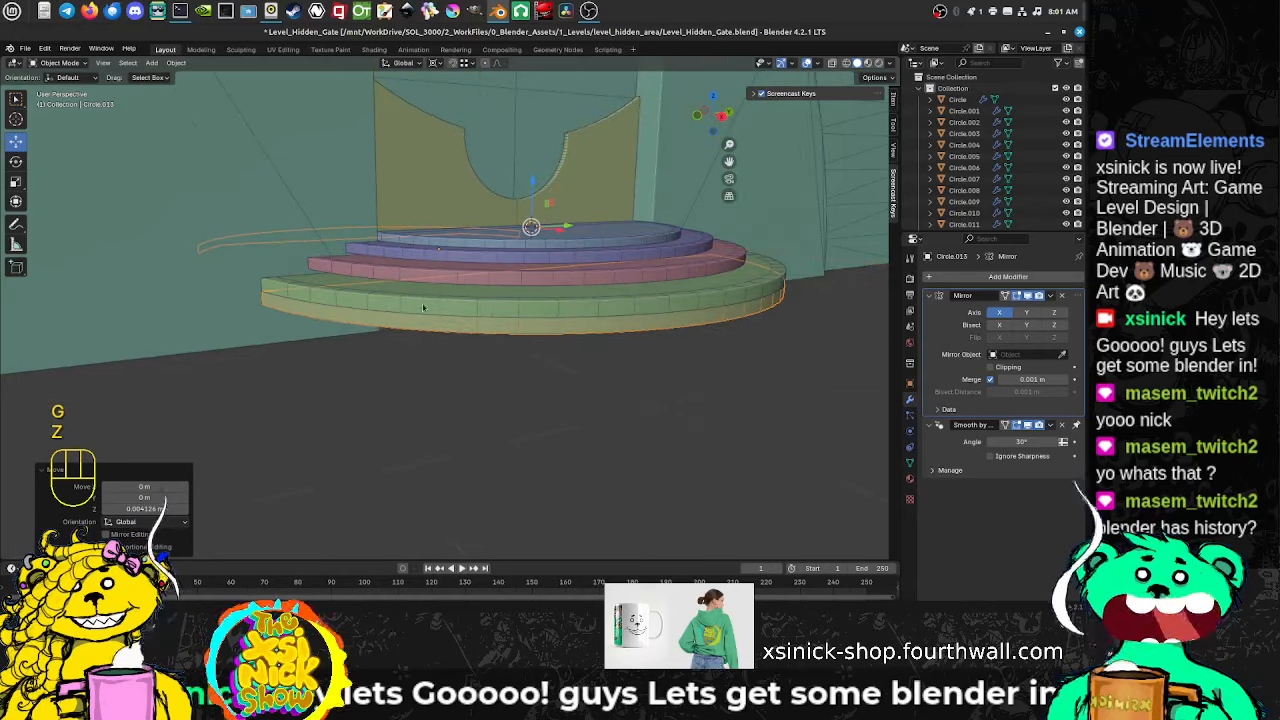
middle_click_drag(471, 280, 480, 314)
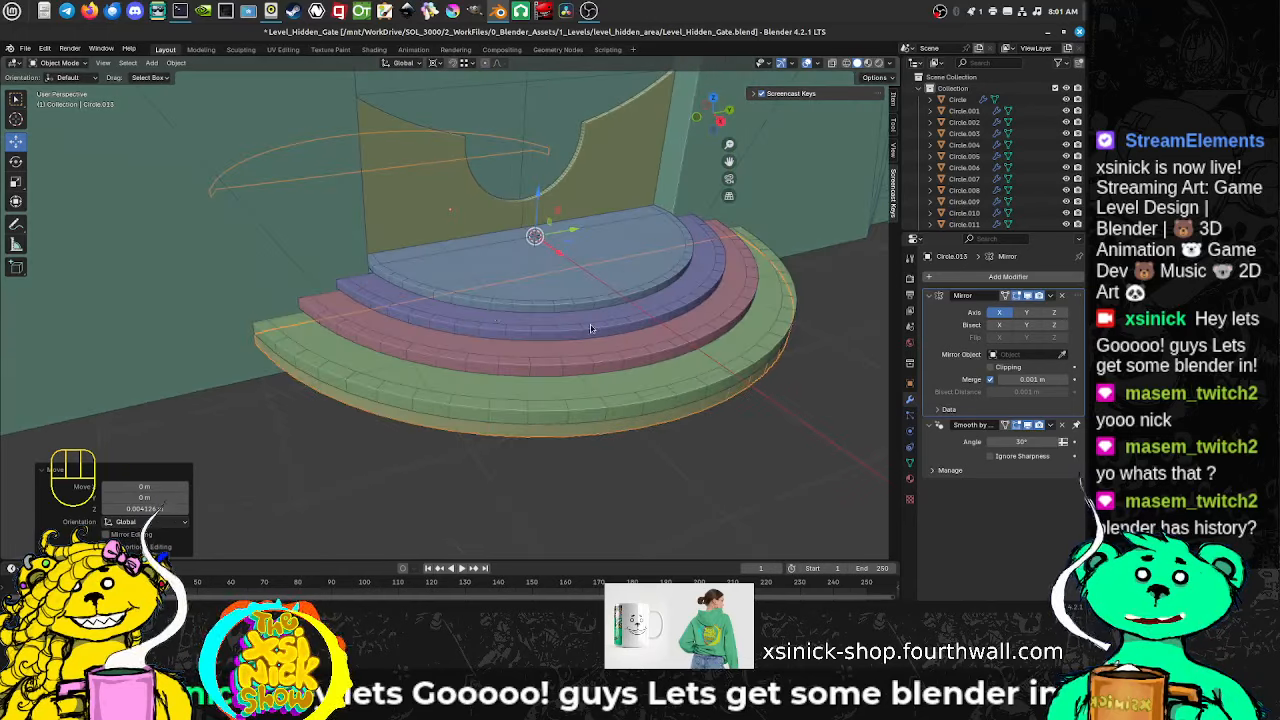
scroll(613, 335, "down", 2)
middle_click_drag(694, 316, 679, 337)
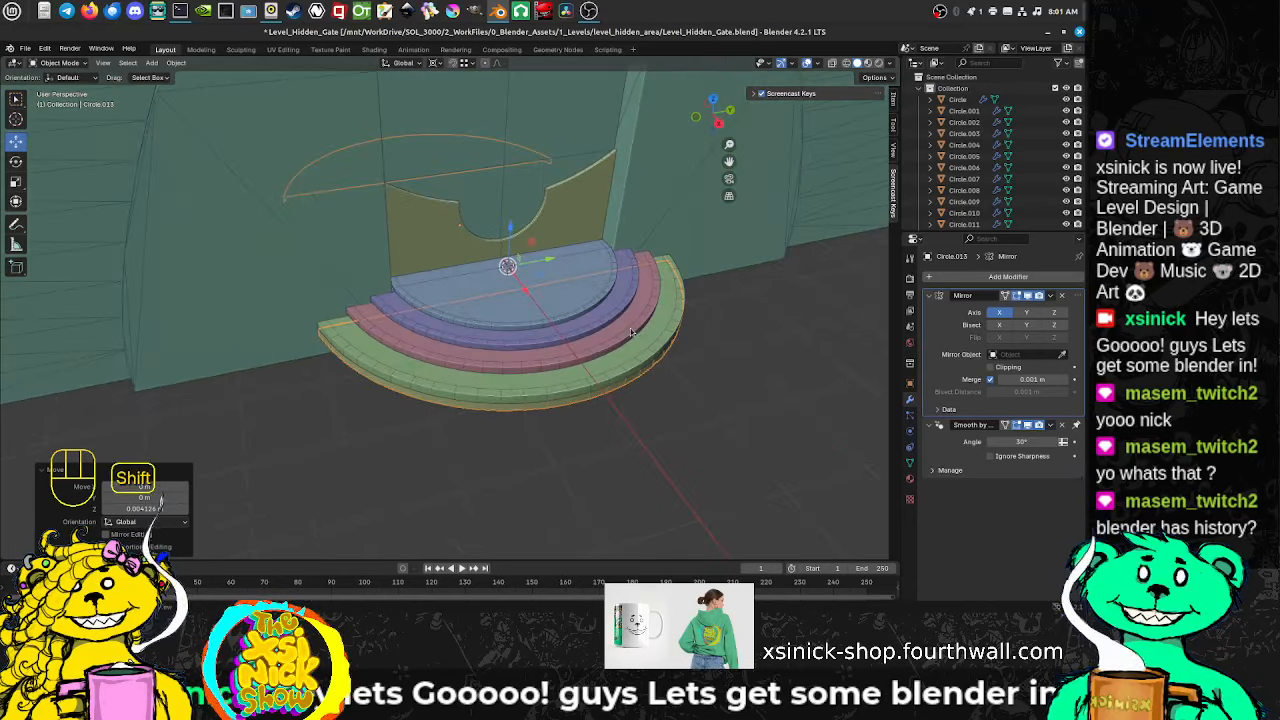
key("s")
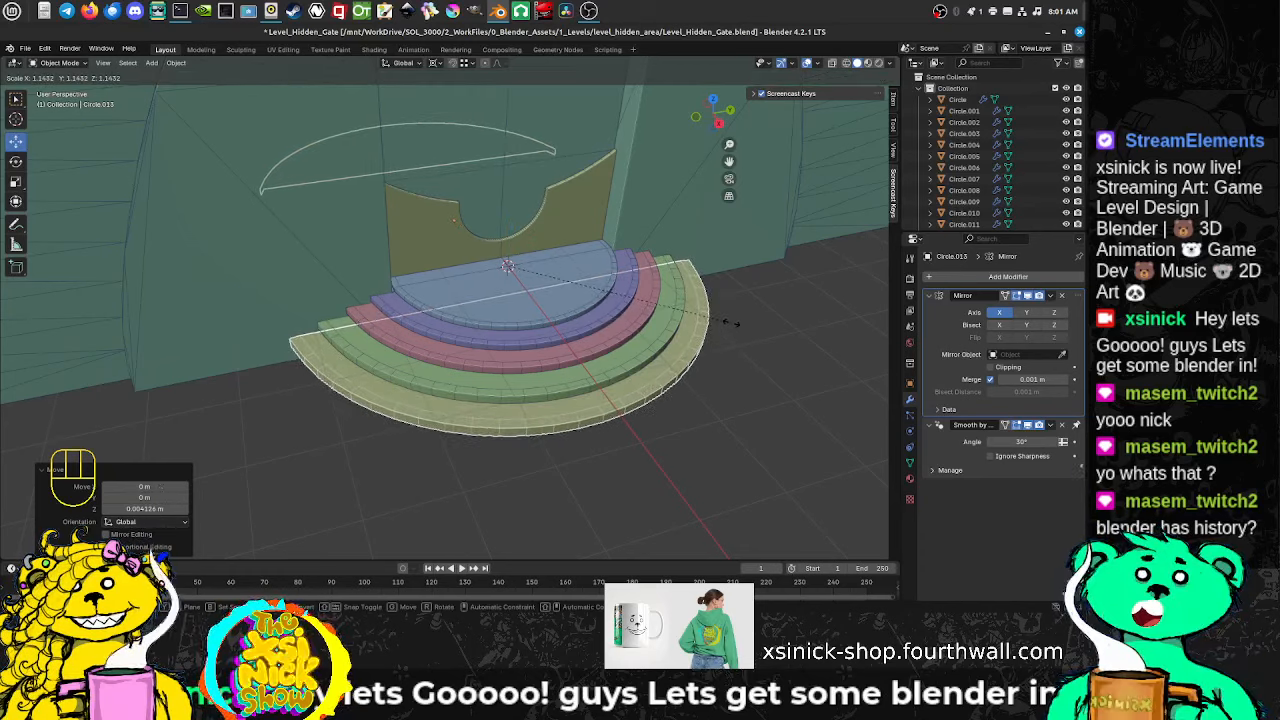
right_click(722, 308)
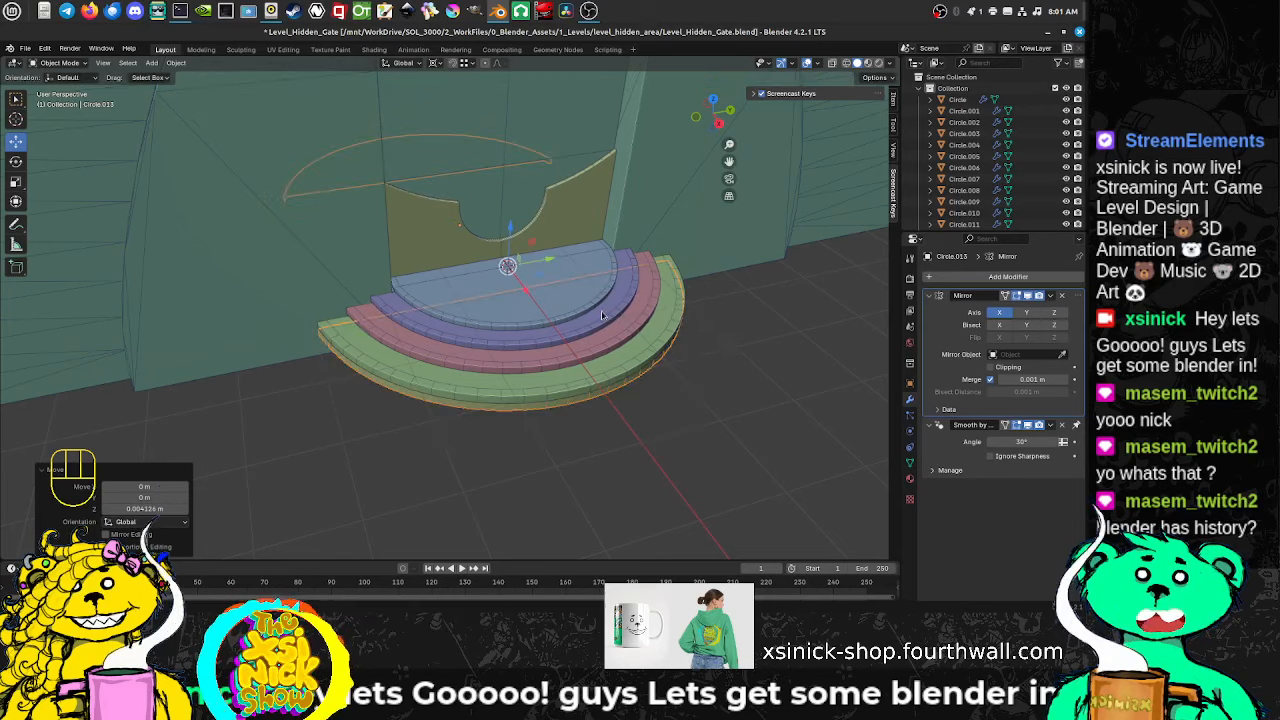
Step: Delete the third slab, the one directly below the second slab, from the step stack
middle_click_drag(602, 312, 460, 245)
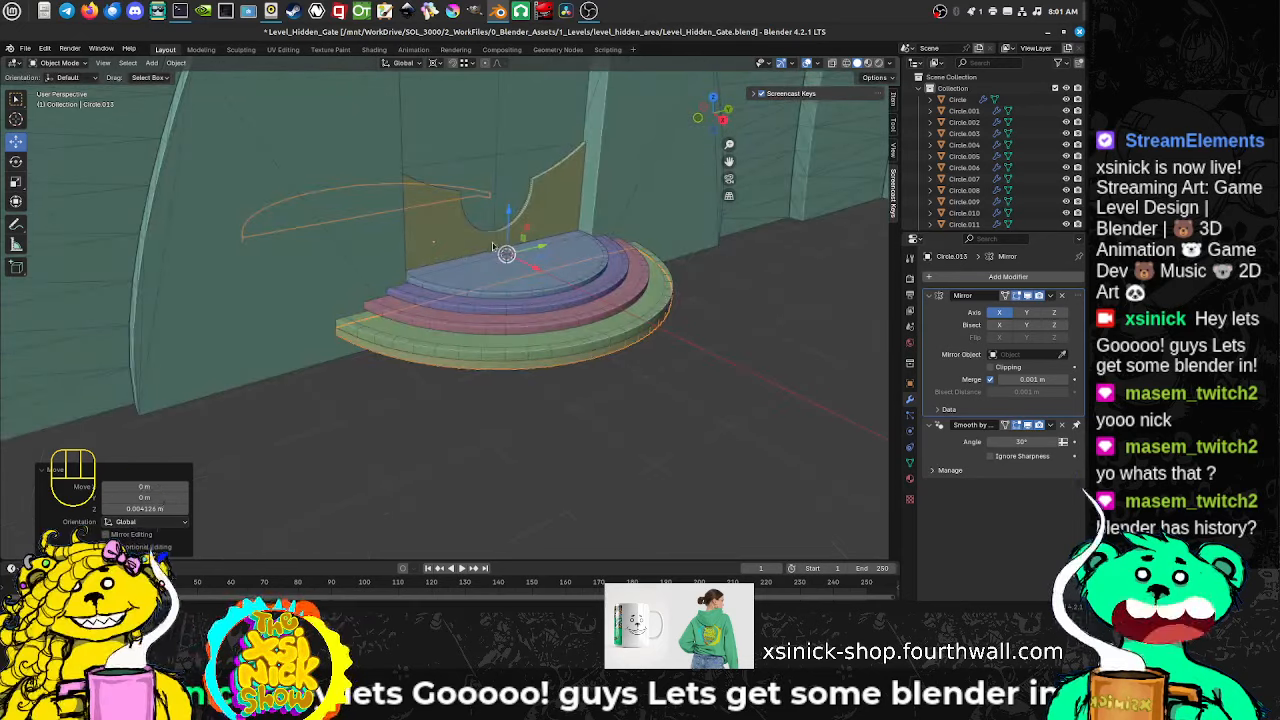
middle_click_drag(541, 287, 585, 292, "shift")
left_click(555, 296)
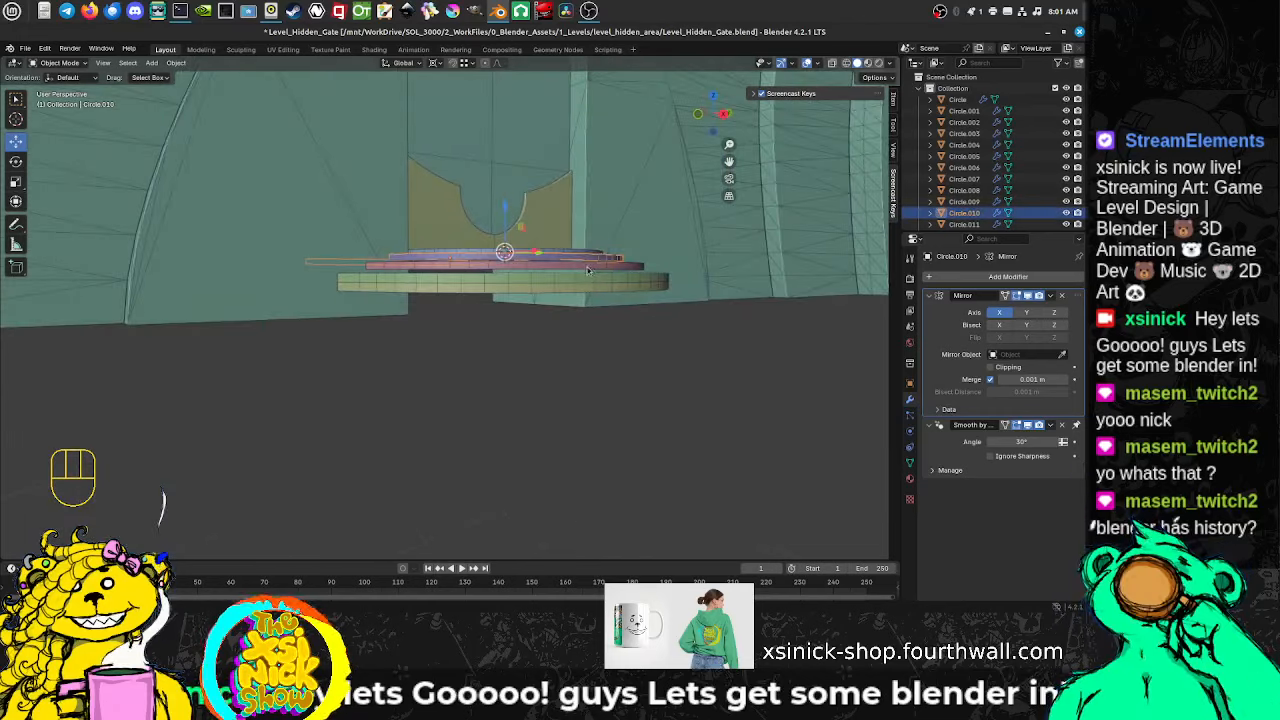
left_click(585, 266)
left_click(585, 292, "shift")
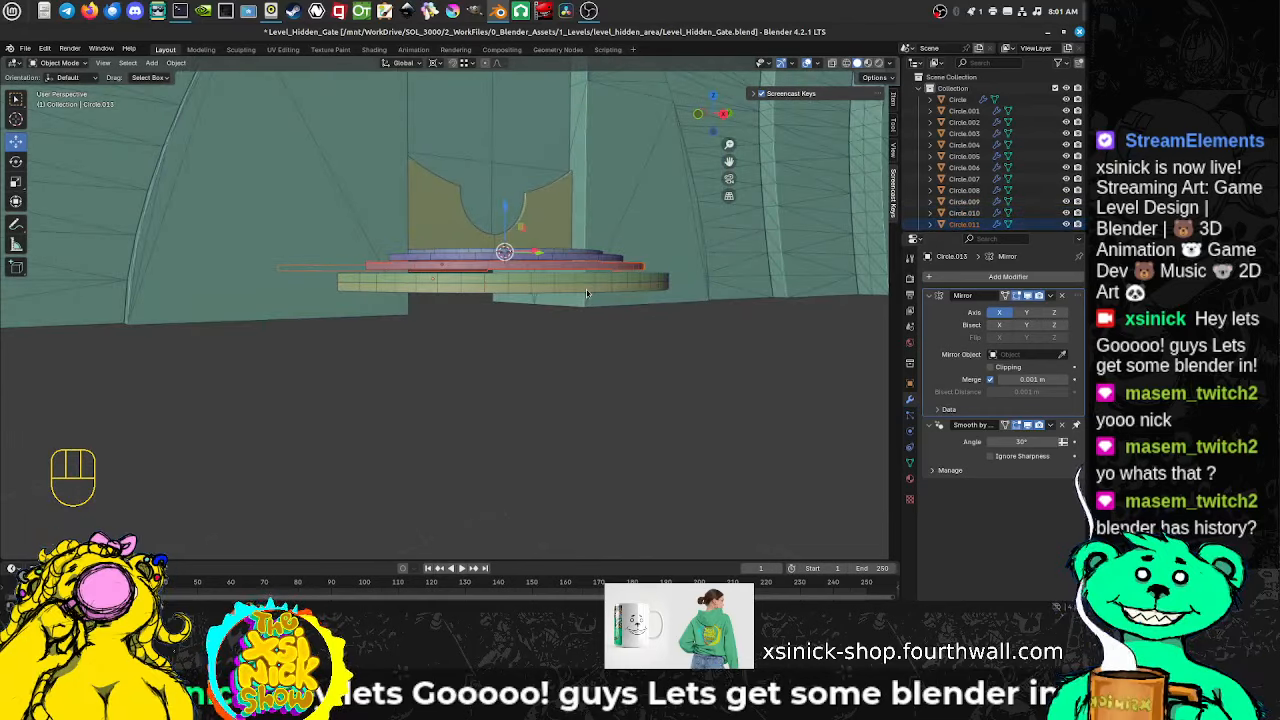
key("Delete")
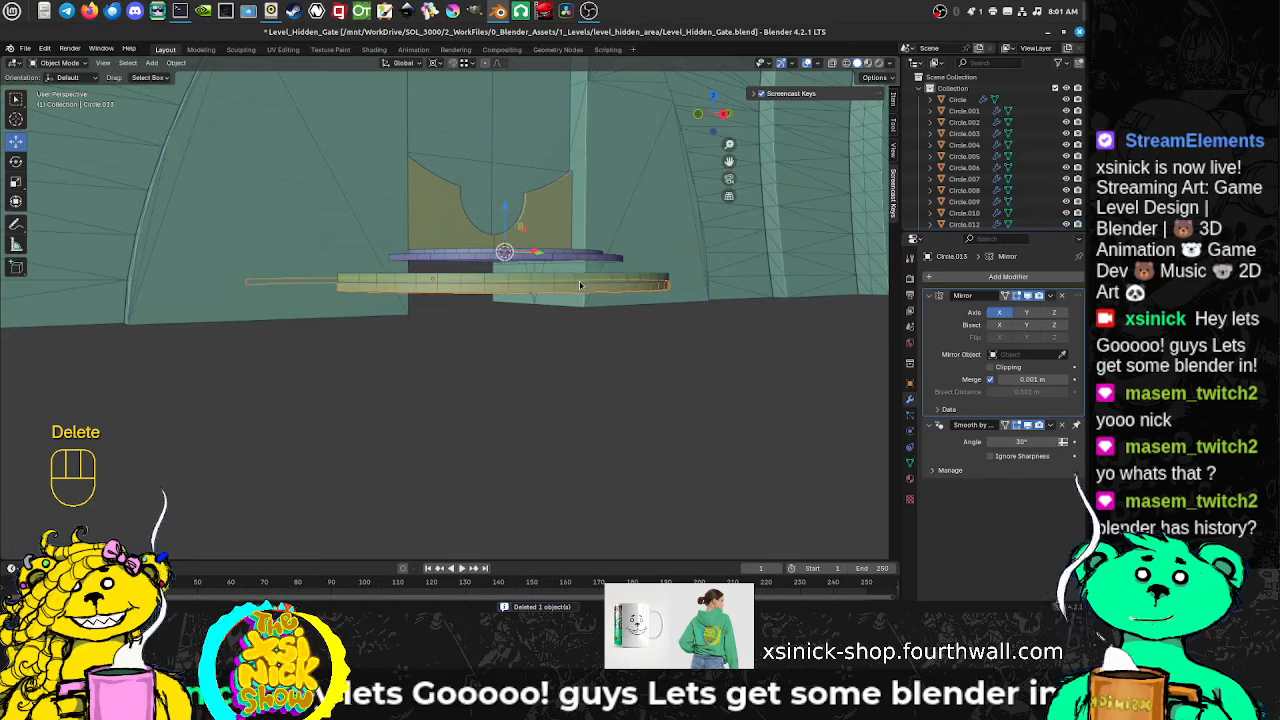
Step: Delete the remaining larger slabs beneath the second slab of the step stack
key("Delete")
key("Delete")
middle_click_drag(572, 249, 555, 355)
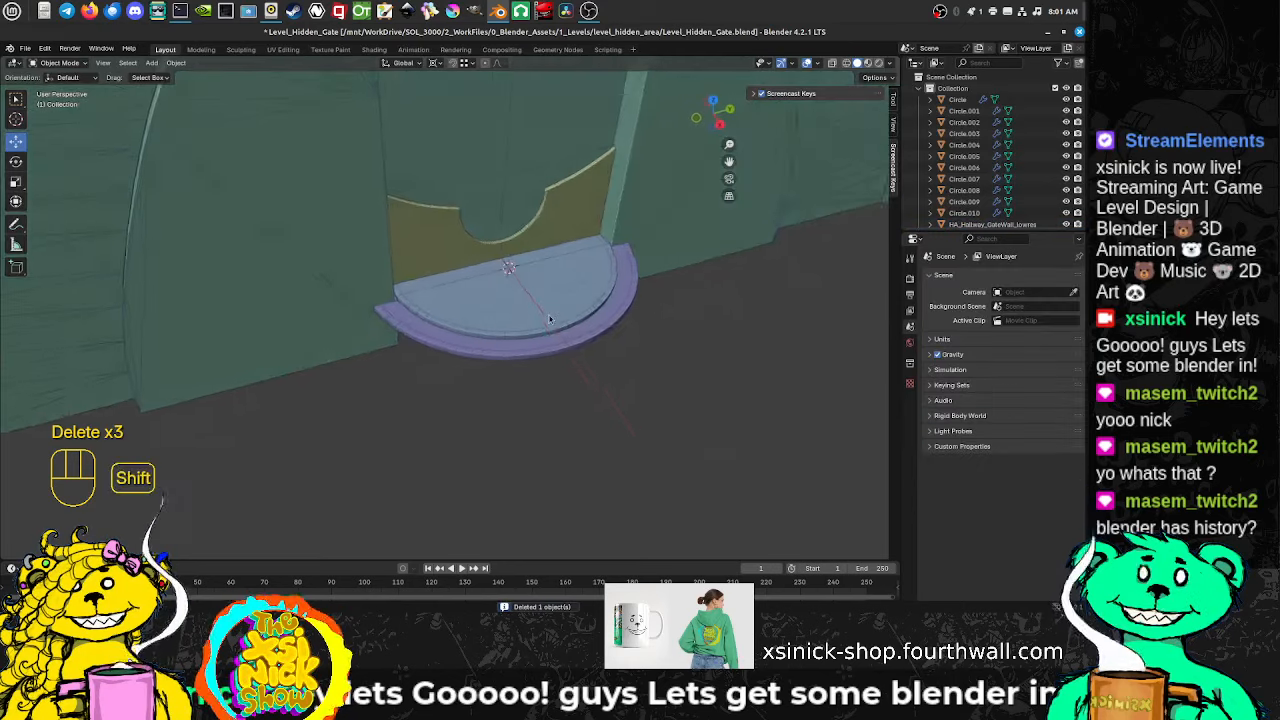
Step: Snap the 3D cursor to the second slab's selected back-edge vertices in Edit Mode and return to Object Mode
left_click(558, 354, "shift")
scroll(558, 354, "up", 3)
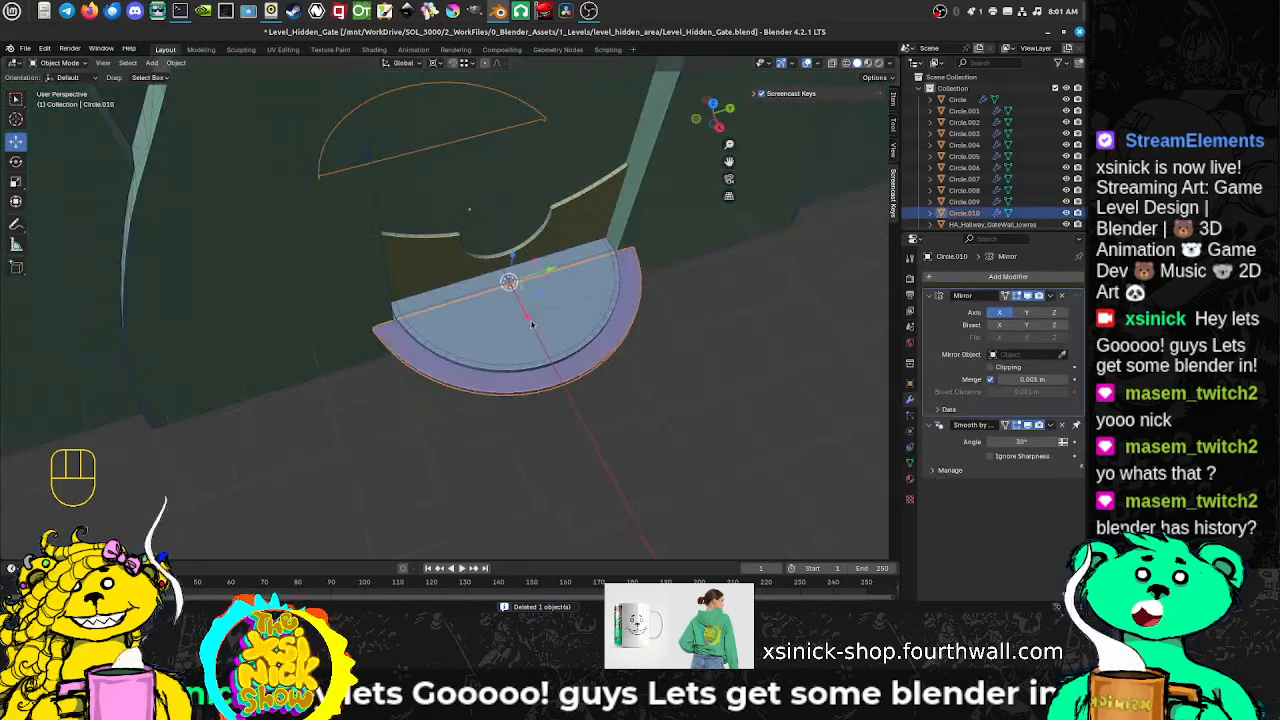
key("ctrl+Tab")
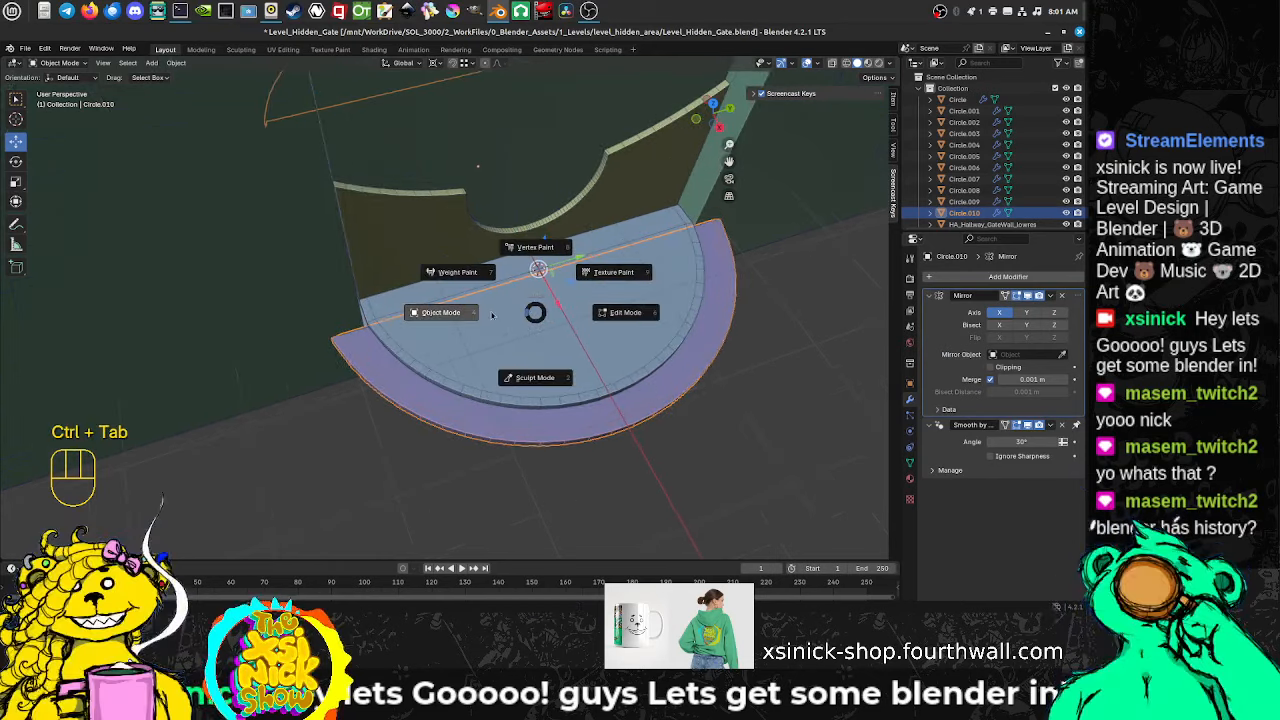
left_click(643, 318)
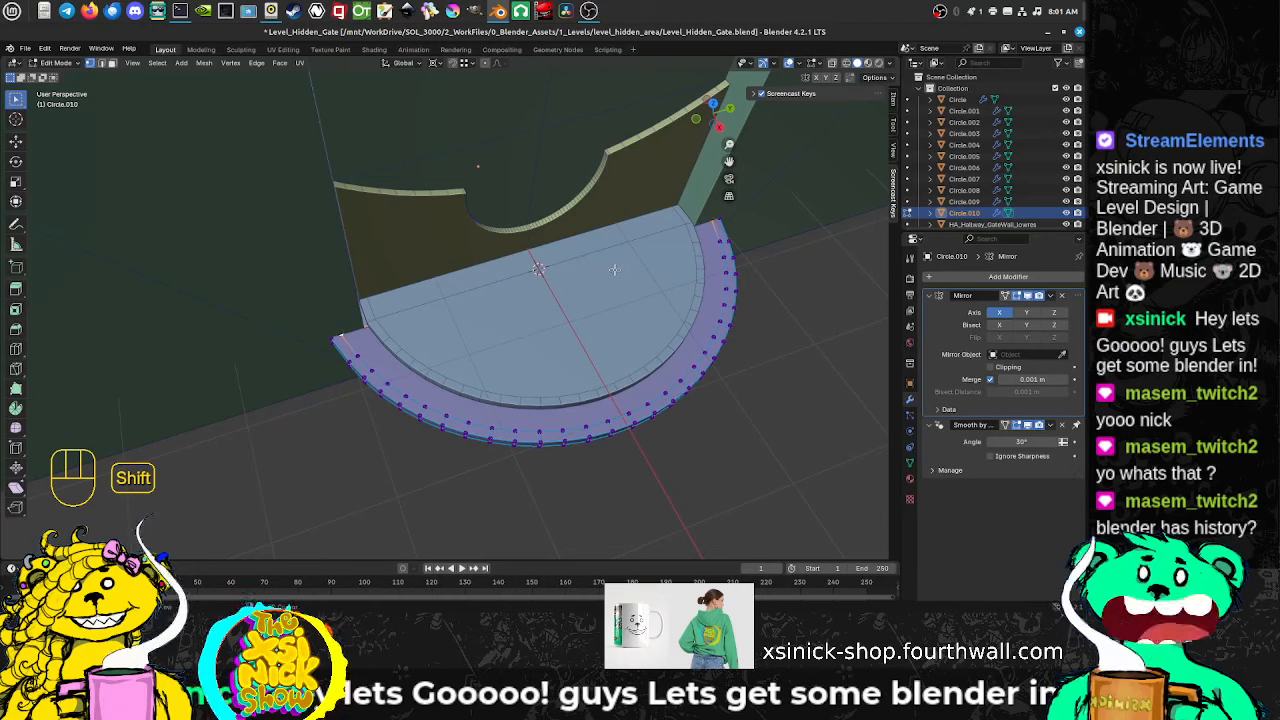
key("shift+s")
left_click(615, 336)
key("Tab")
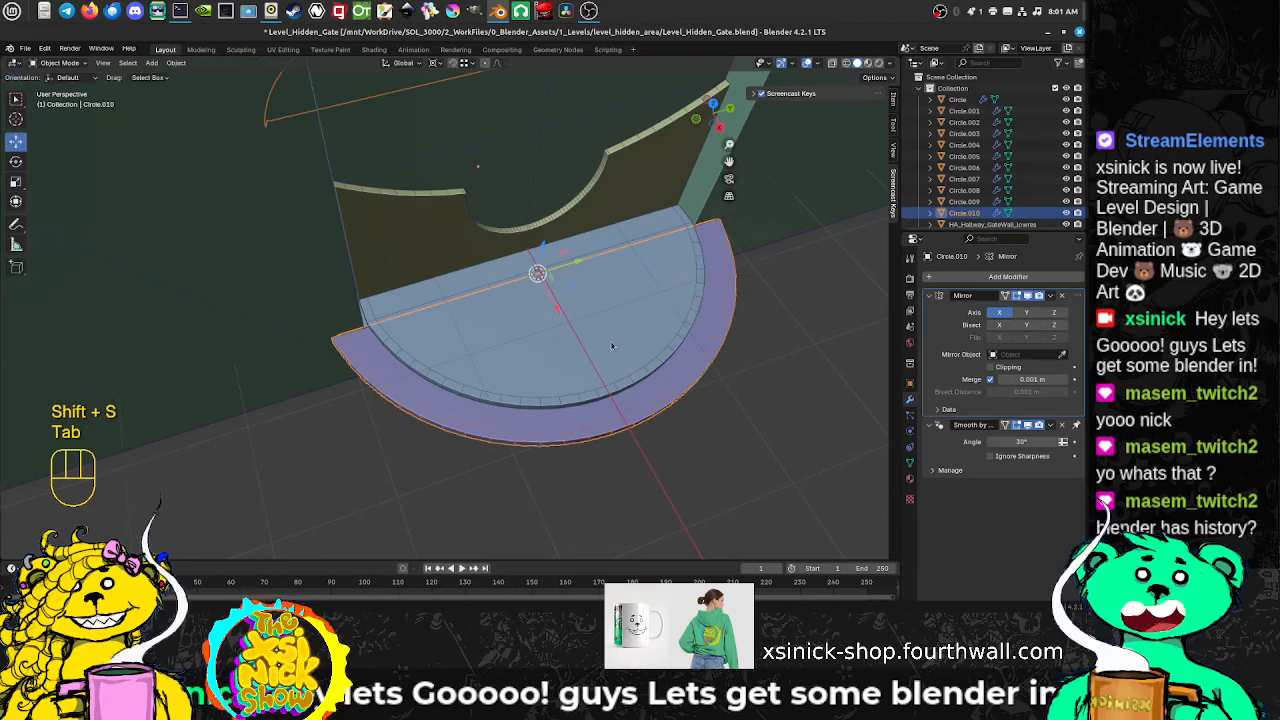
Step: Try setting the second slab's origin to the 3D cursor with its Mirror modifier still active, and undo it
key("Insert")
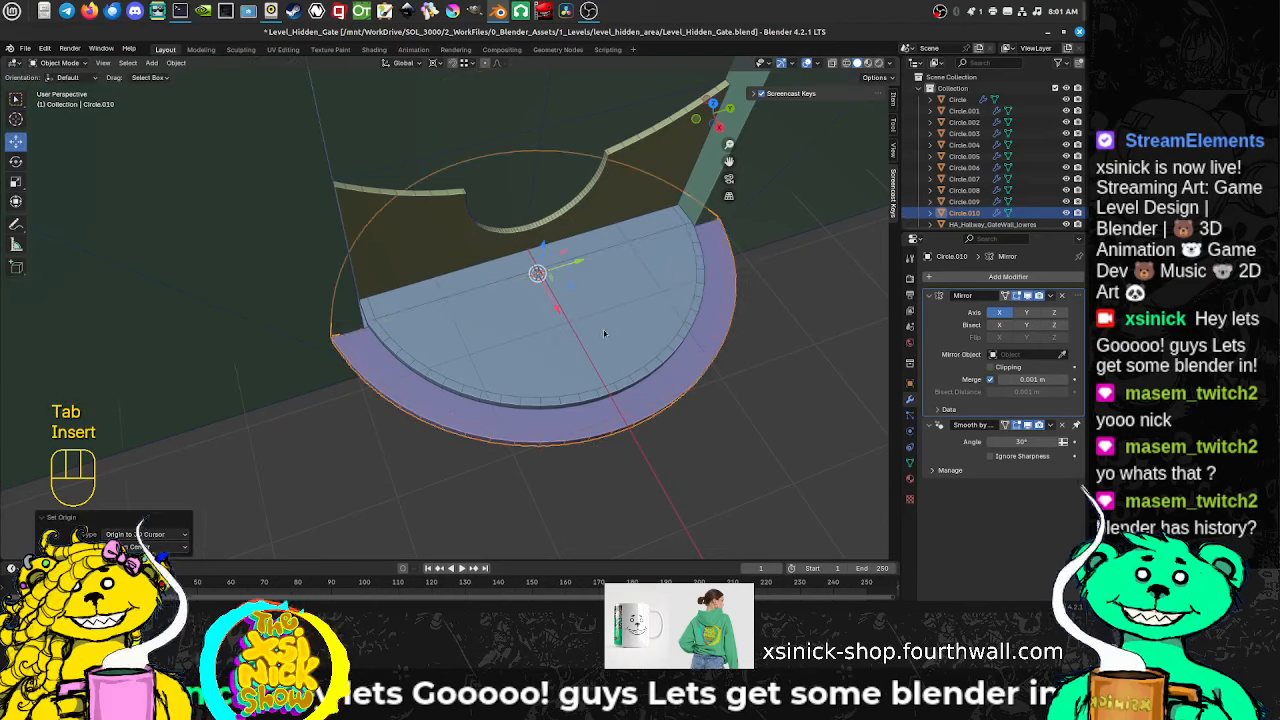
middle_click_drag(604, 333, 714, 267, "shift")
key("ctrl+z")
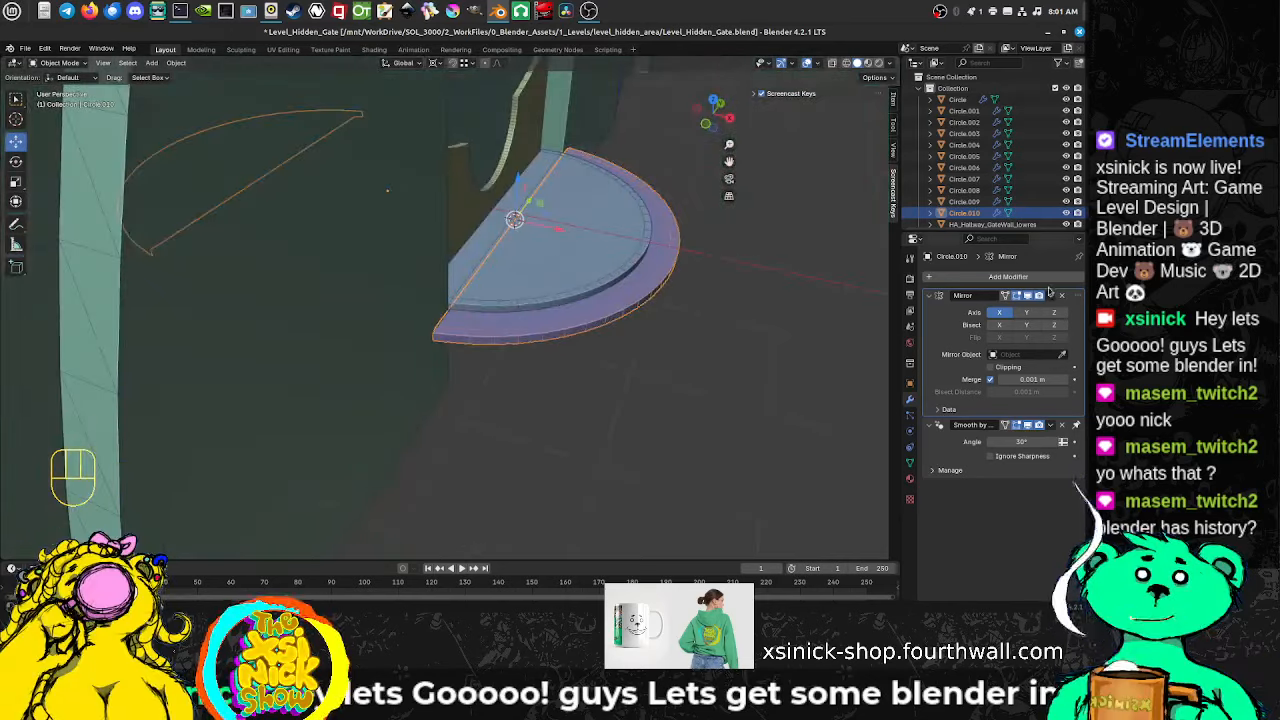
Step: Remove the Mirror modifier from the second slab and set its origin to the 3D cursor
left_click(1062, 296)
middle_click_drag(651, 272, 592, 283)
key("Insert")
key("Tab")
key("Tab")
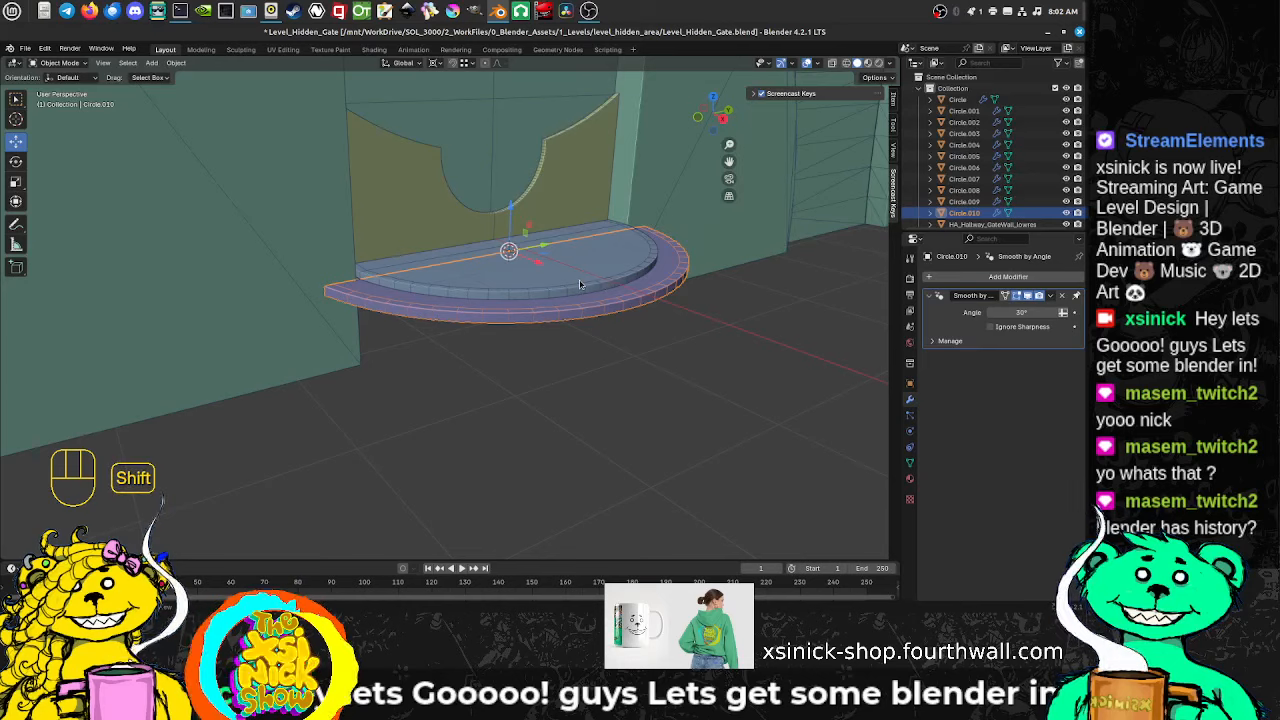
Step: Duplicate the second slab in place and lower the copy about 0.0899 m along Z, snapping it directly beneath the original
key("shift+d")
right_click(593, 244)
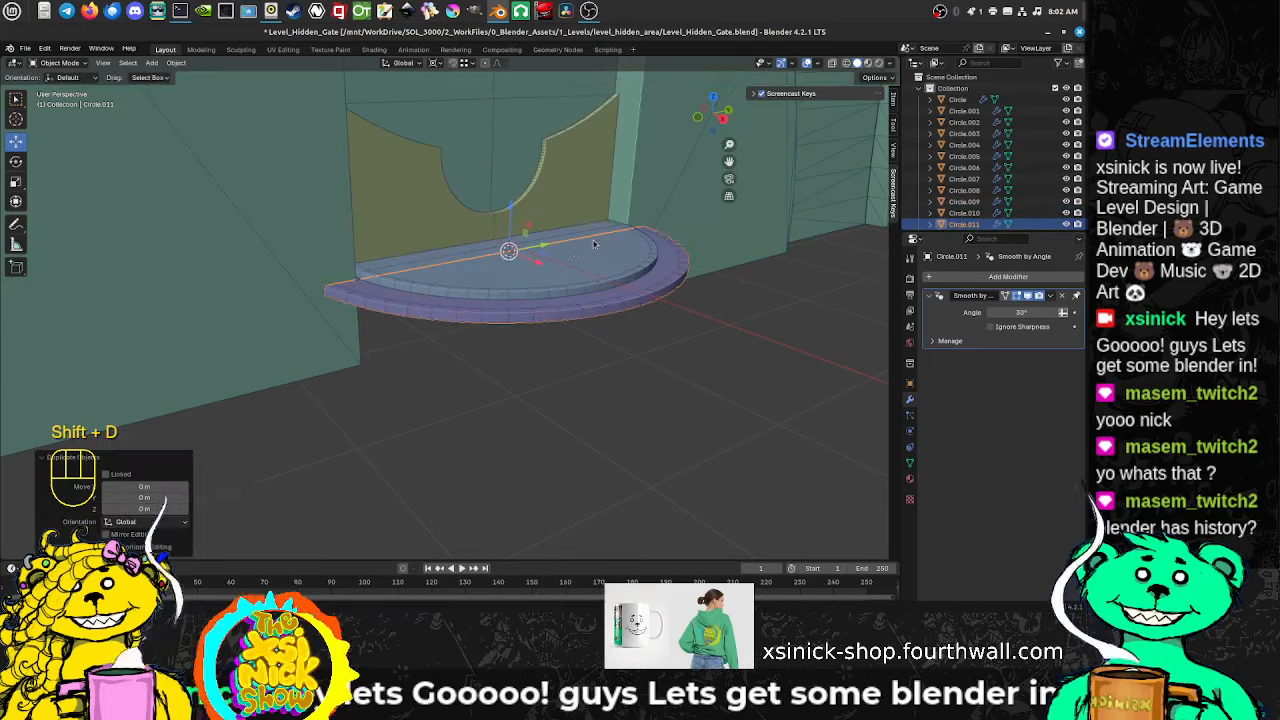
scroll(454, 264, "up", 4)
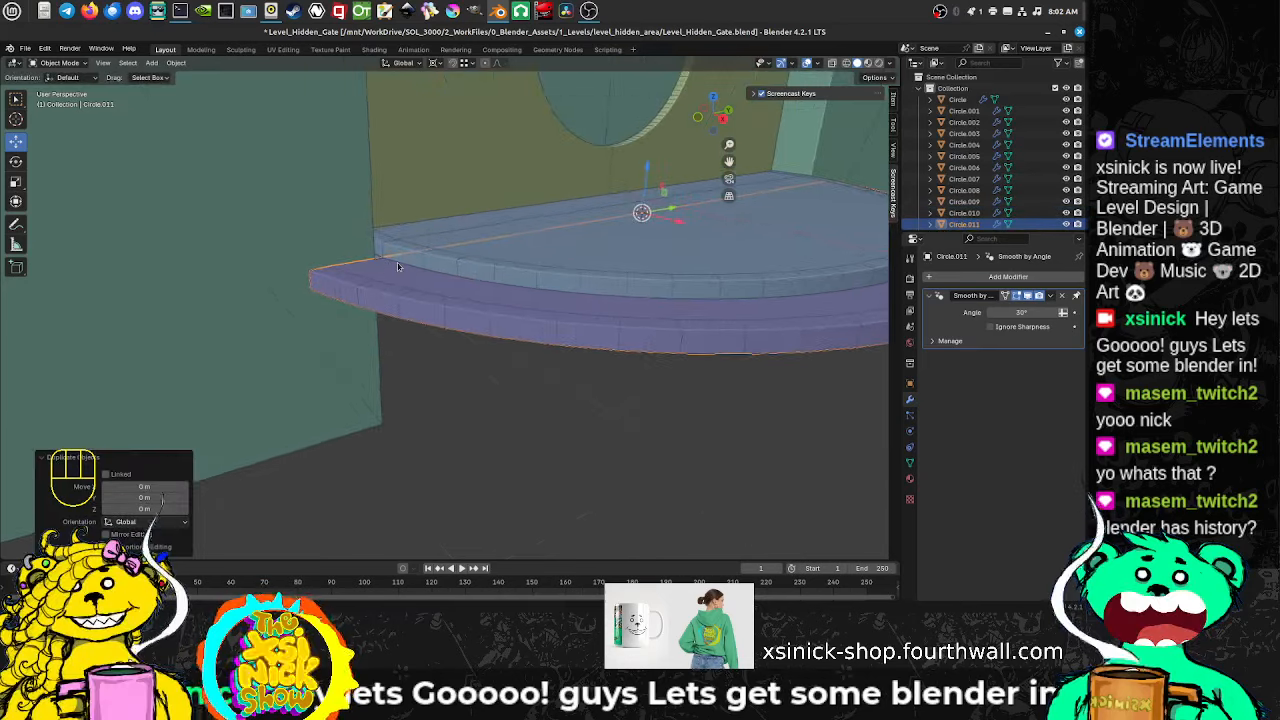
key("g")
key("z")
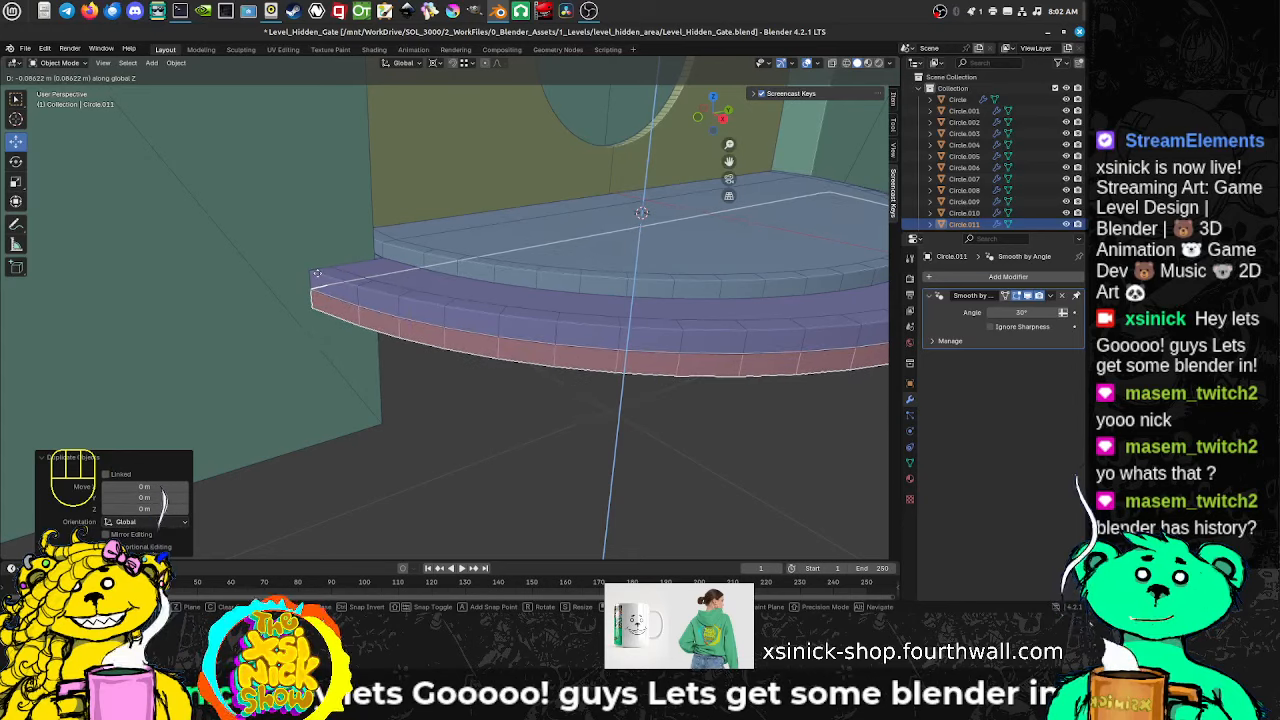
left_click(317, 277)
Step: Switch the transform pivot point from the 3D cursor to the slab's own origin
middle_click_drag(640, 294, 556, 295)
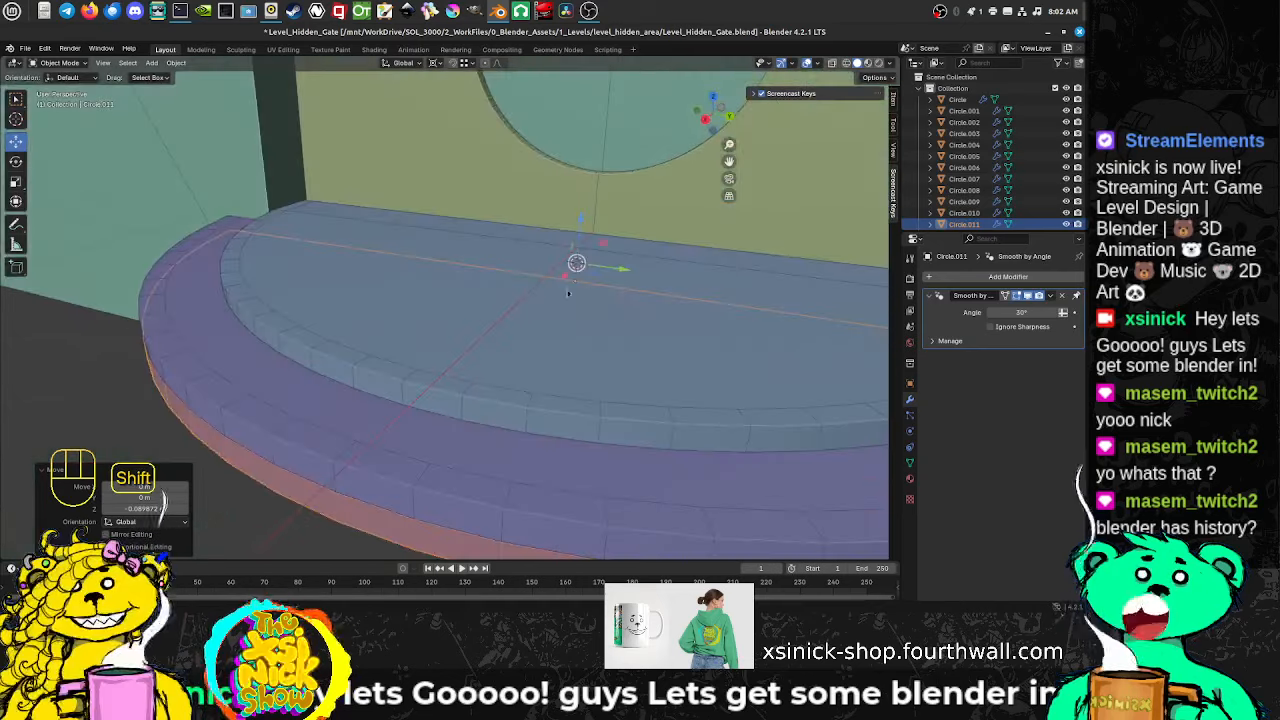
scroll(591, 293, "up", 2)
left_click(436, 64)
left_click(438, 90)
Step: Scale the third slab up uniformly by about 1.218 to form a wider step
middle_click_drag(440, 160, 477, 166)
scroll(538, 195, "down", 1)
middle_click_drag(582, 166, 642, 252)
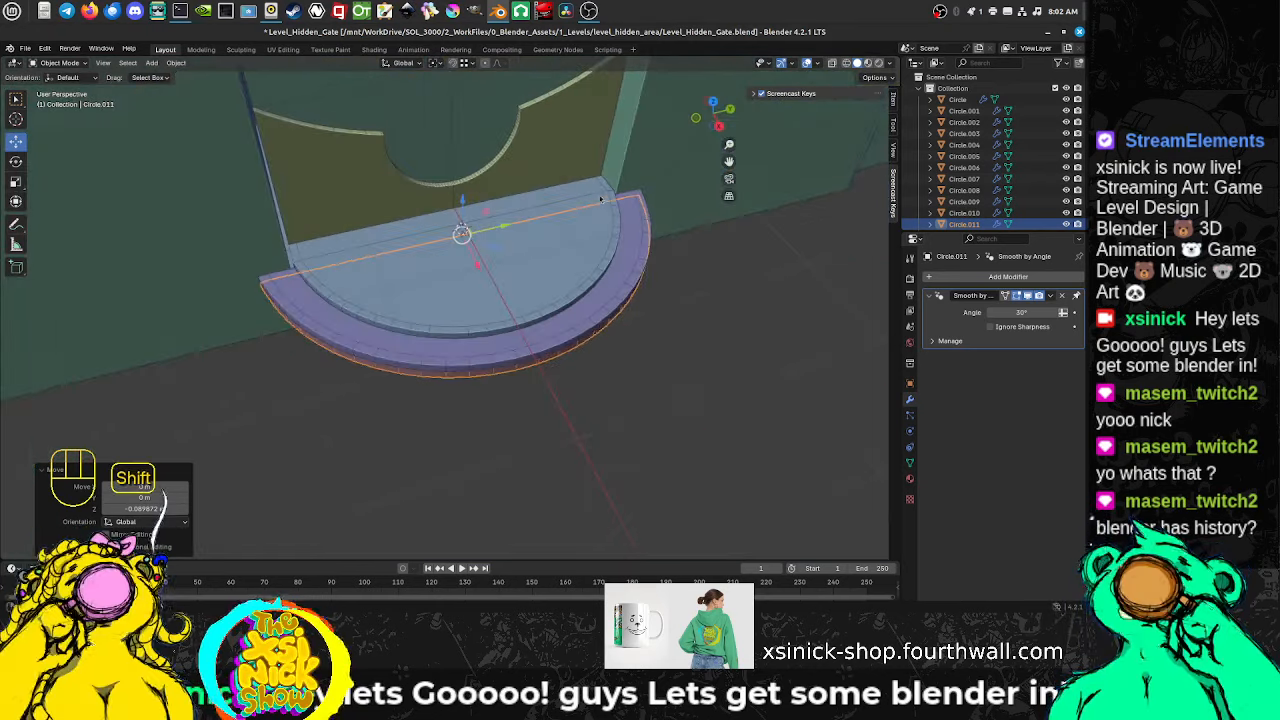
key("s")
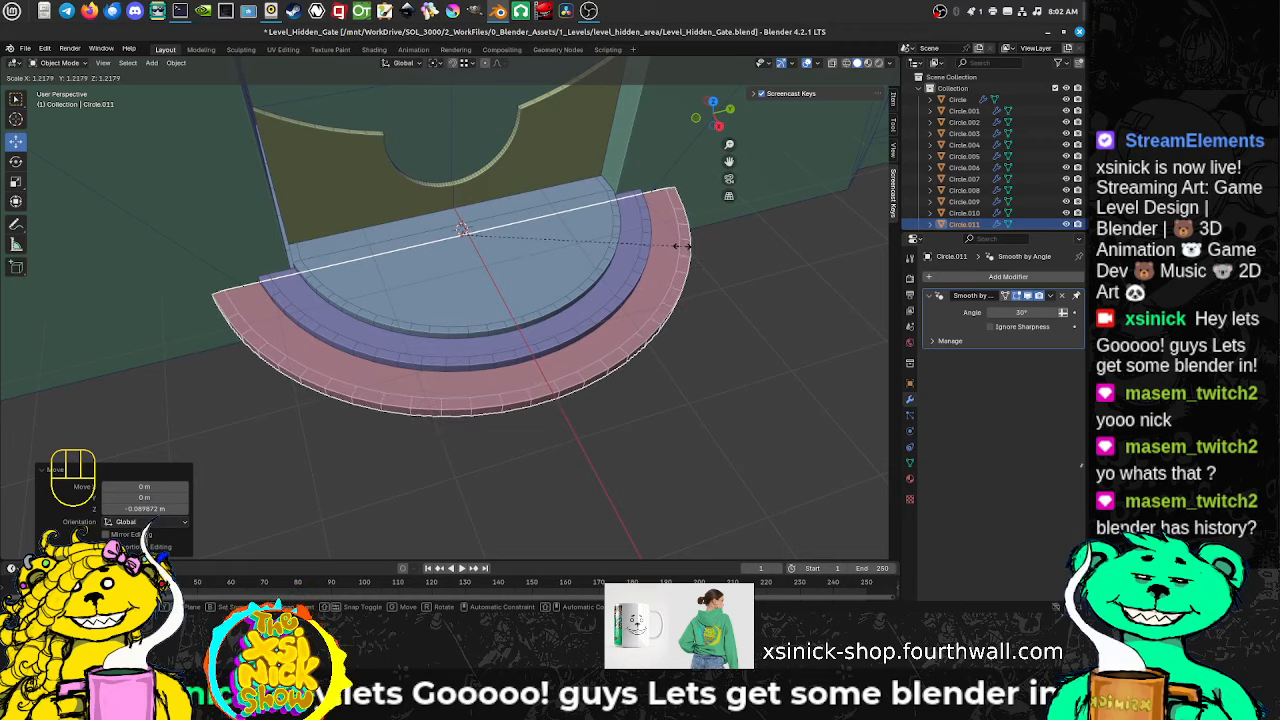
left_click(680, 250)
middle_click_drag(680, 250, 588, 251)
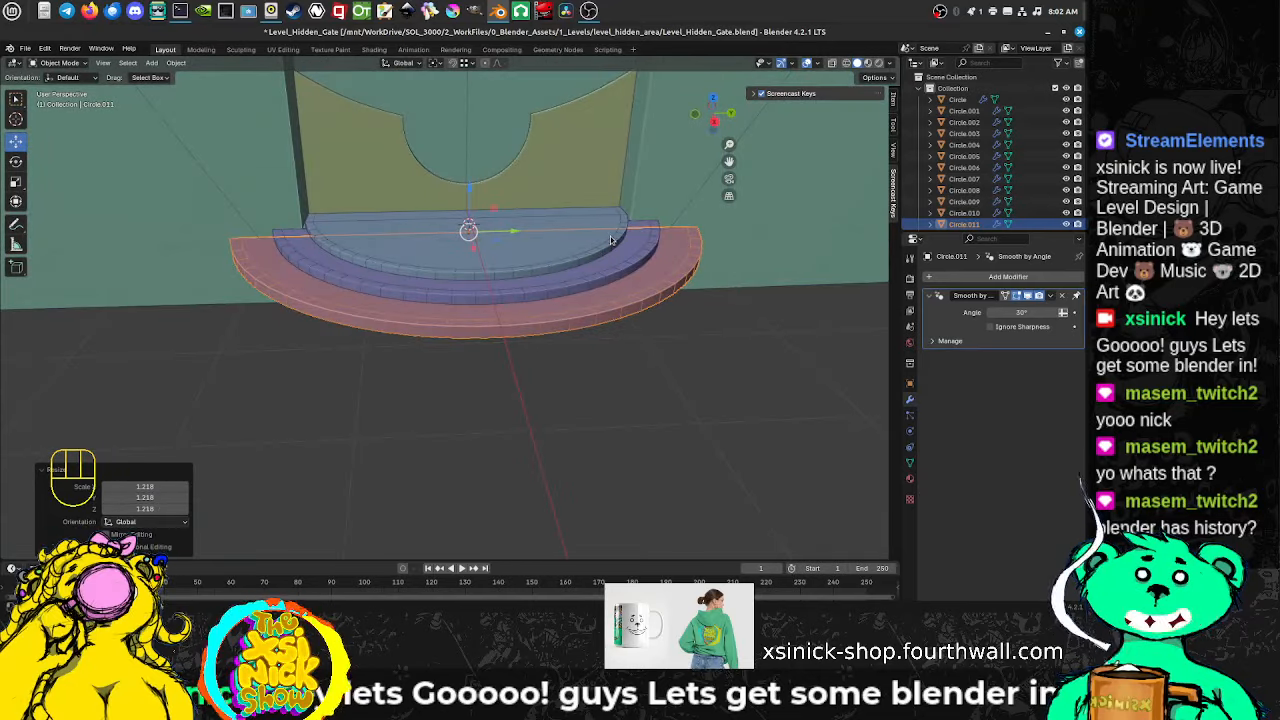
Step: Duplicate the third slab in place by repeating Duplicate Objects from the history
key("shift")
key("shift+space")
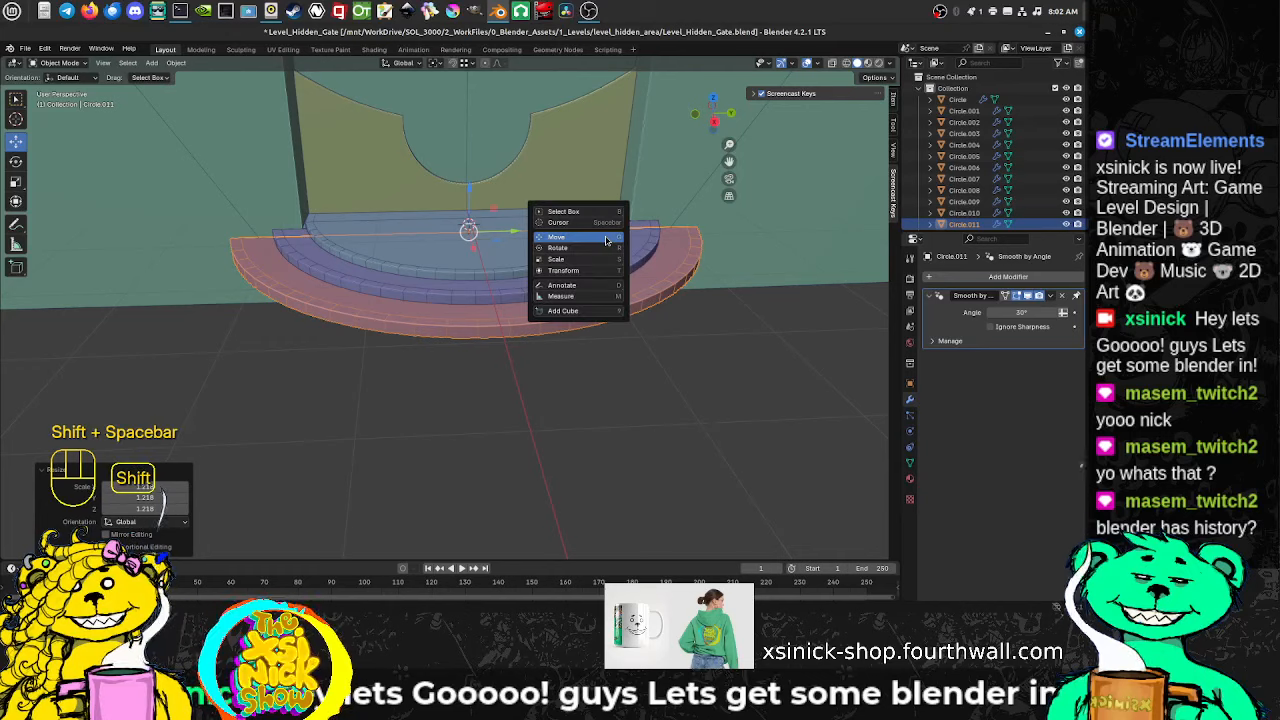
key("space")
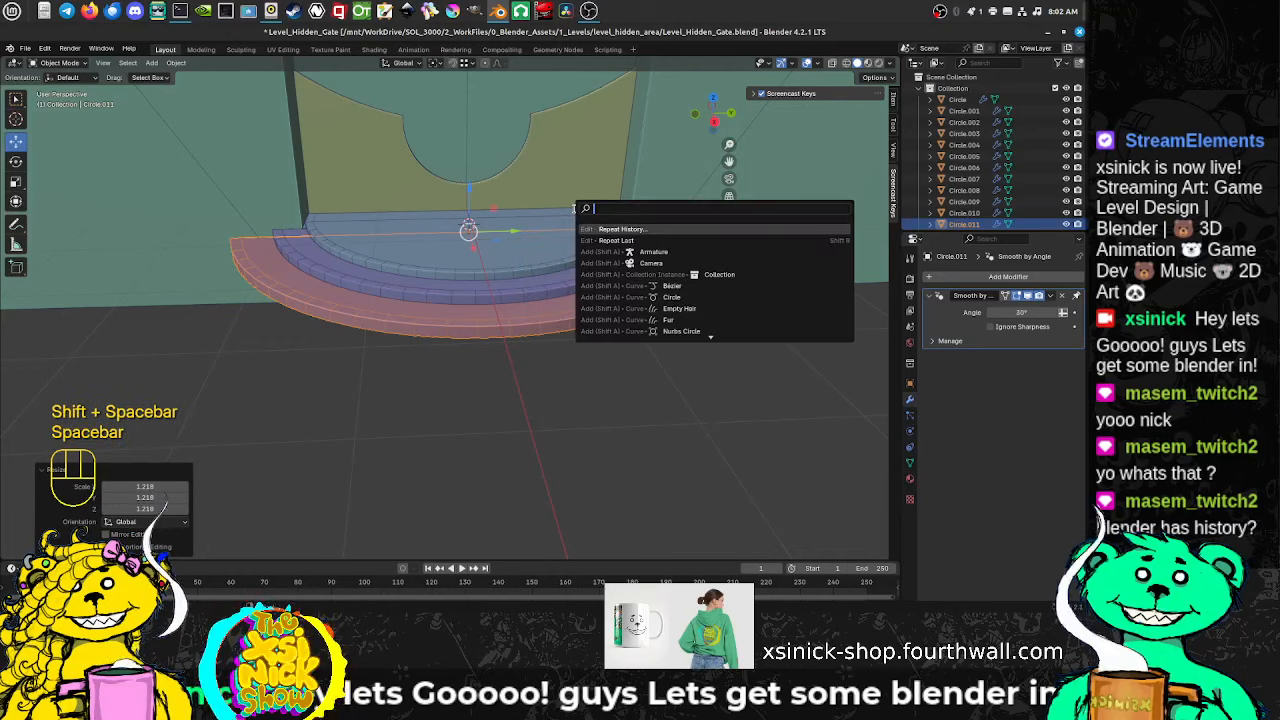
left_click(664, 228)
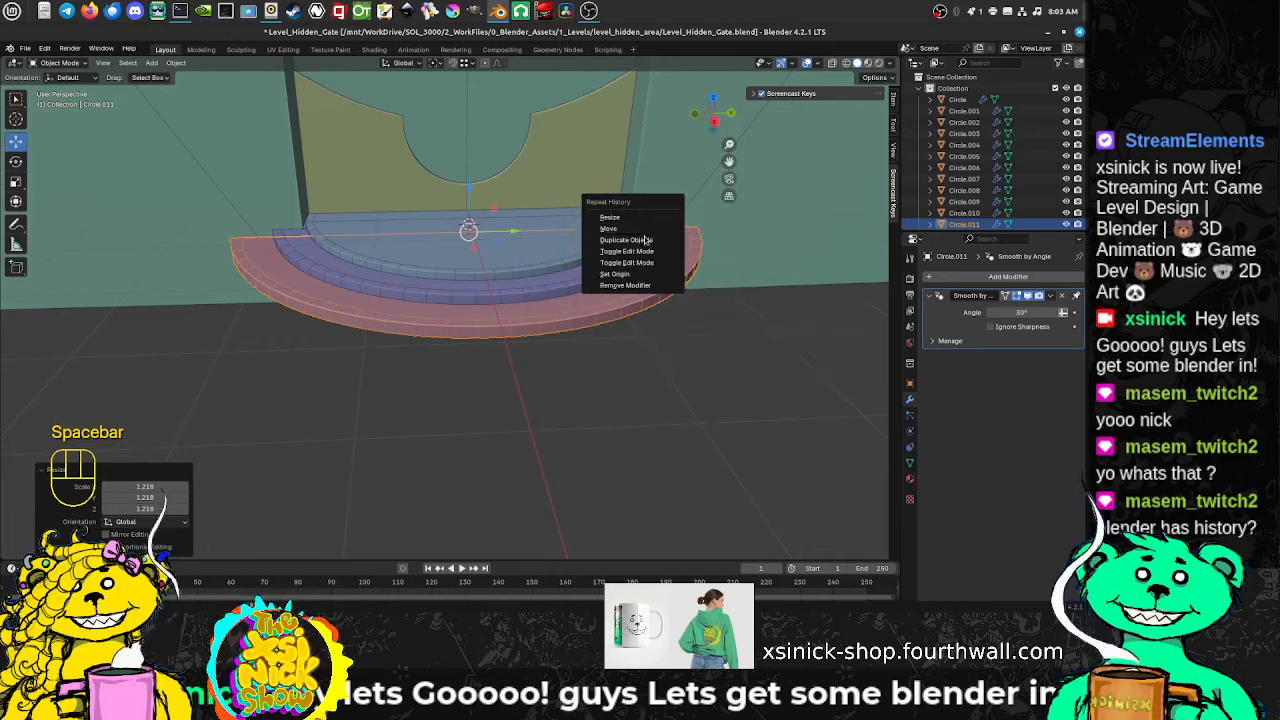
left_click(638, 242)
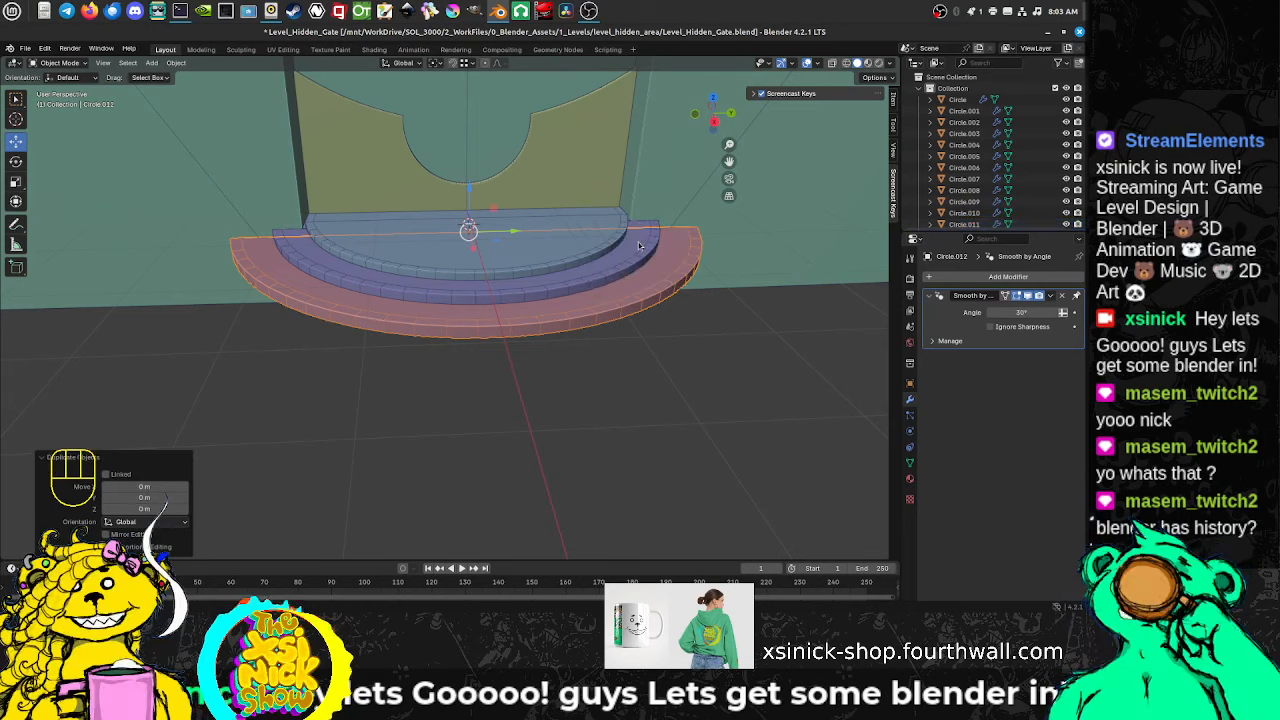
Step: Repeat the -0.089872 m Z move and the 1.218 resize from the history on the fourth slab
key("space")
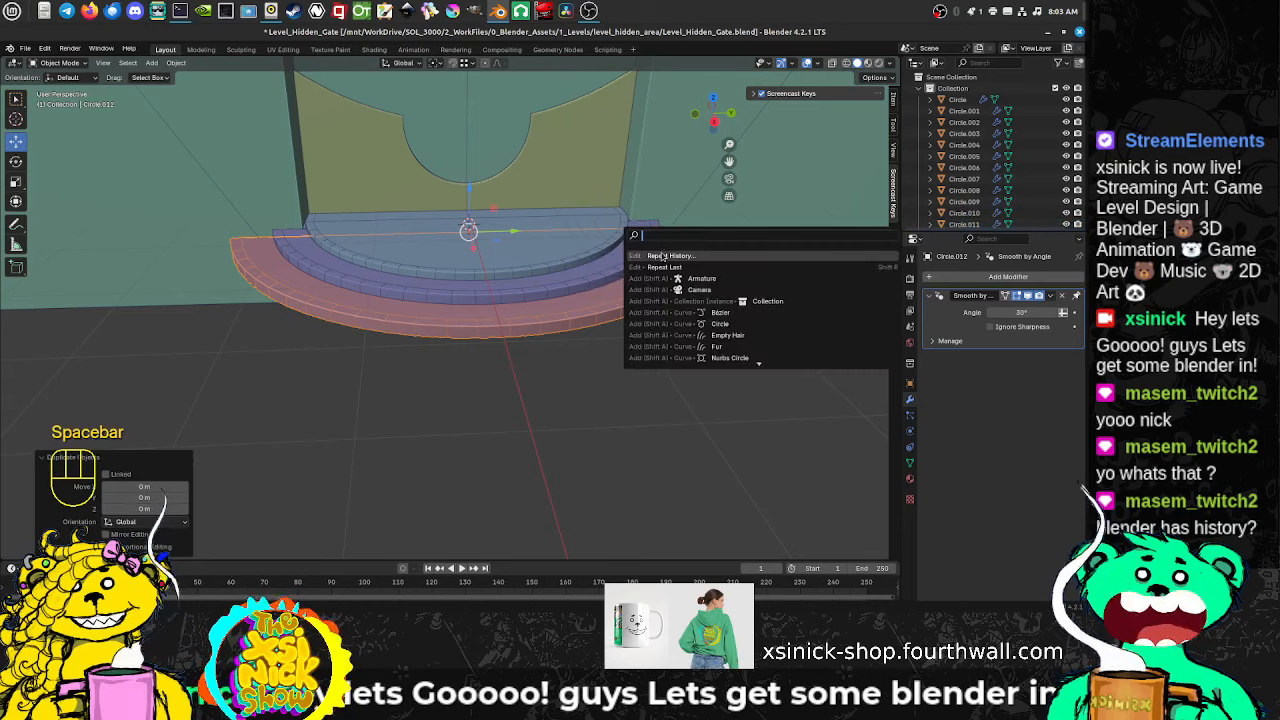
left_click(664, 256)
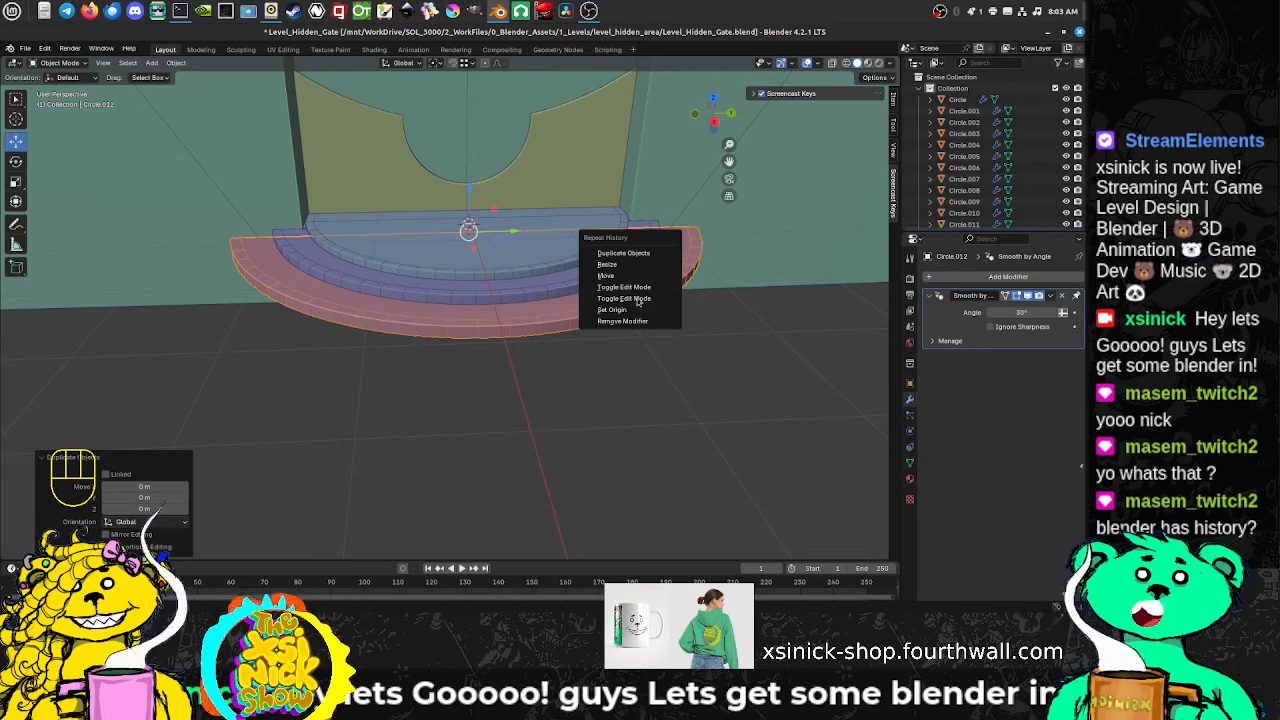
left_click(638, 276)
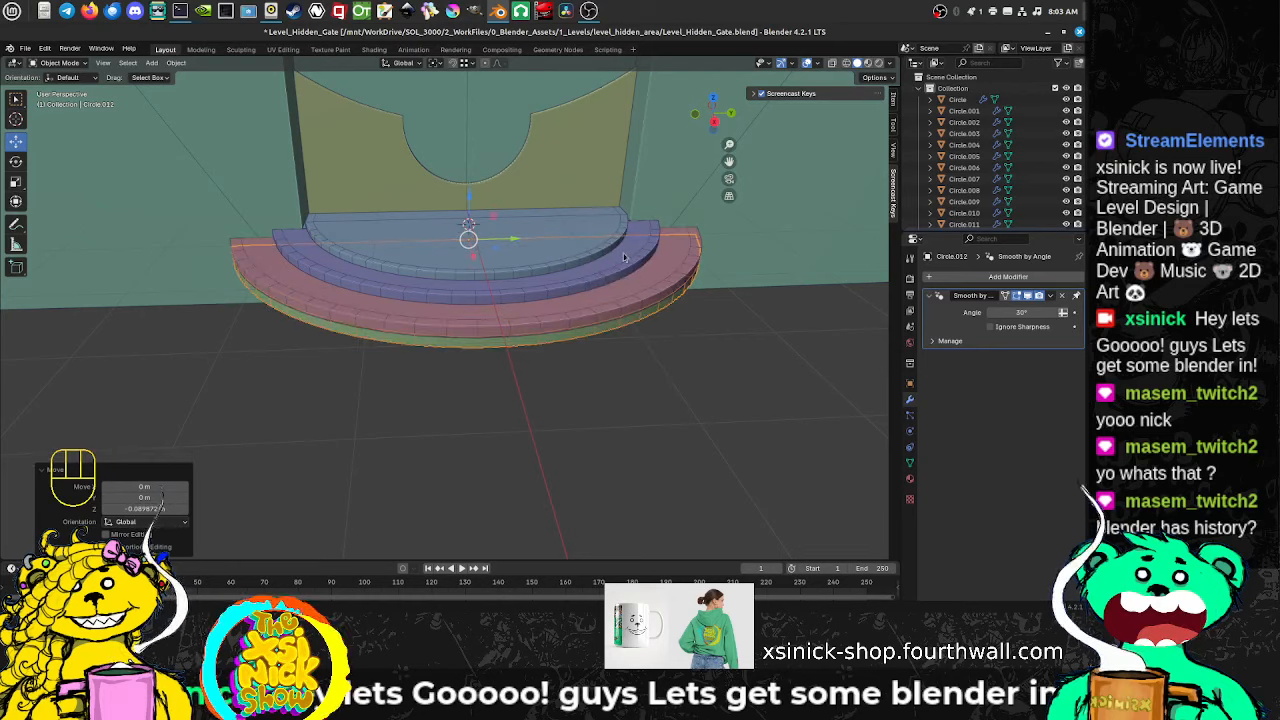
key("space")
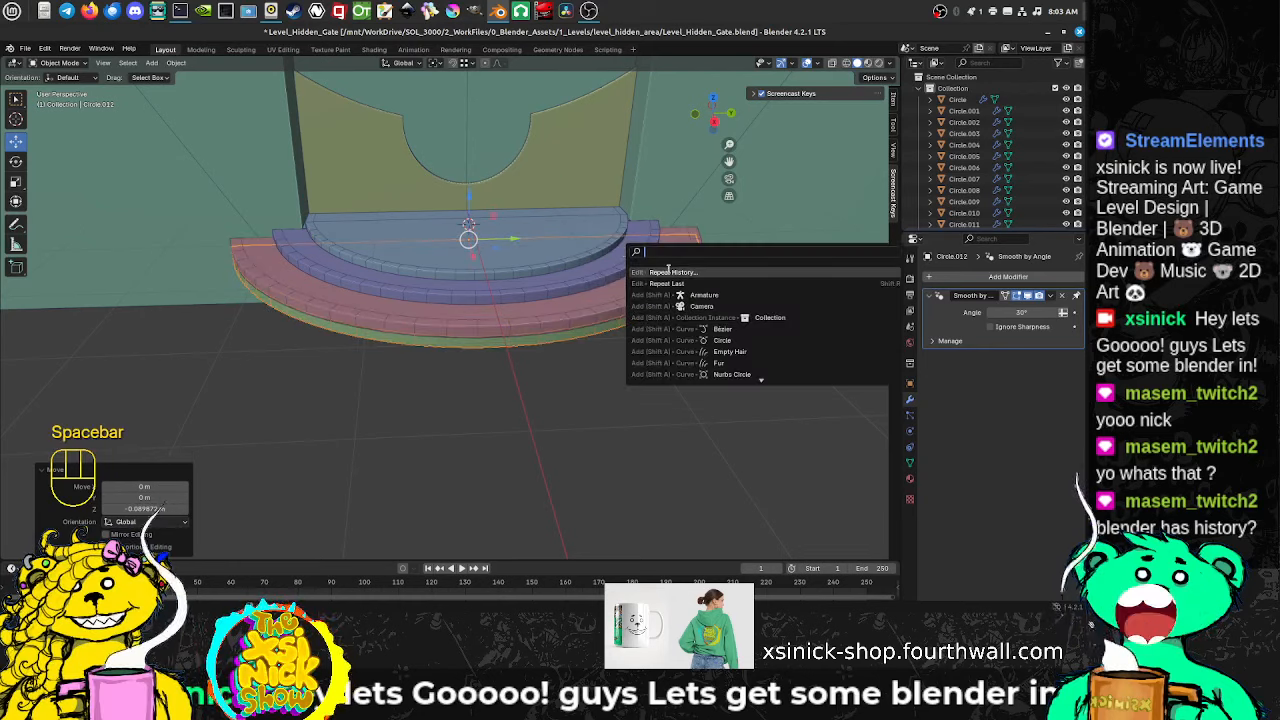
left_click(673, 272)
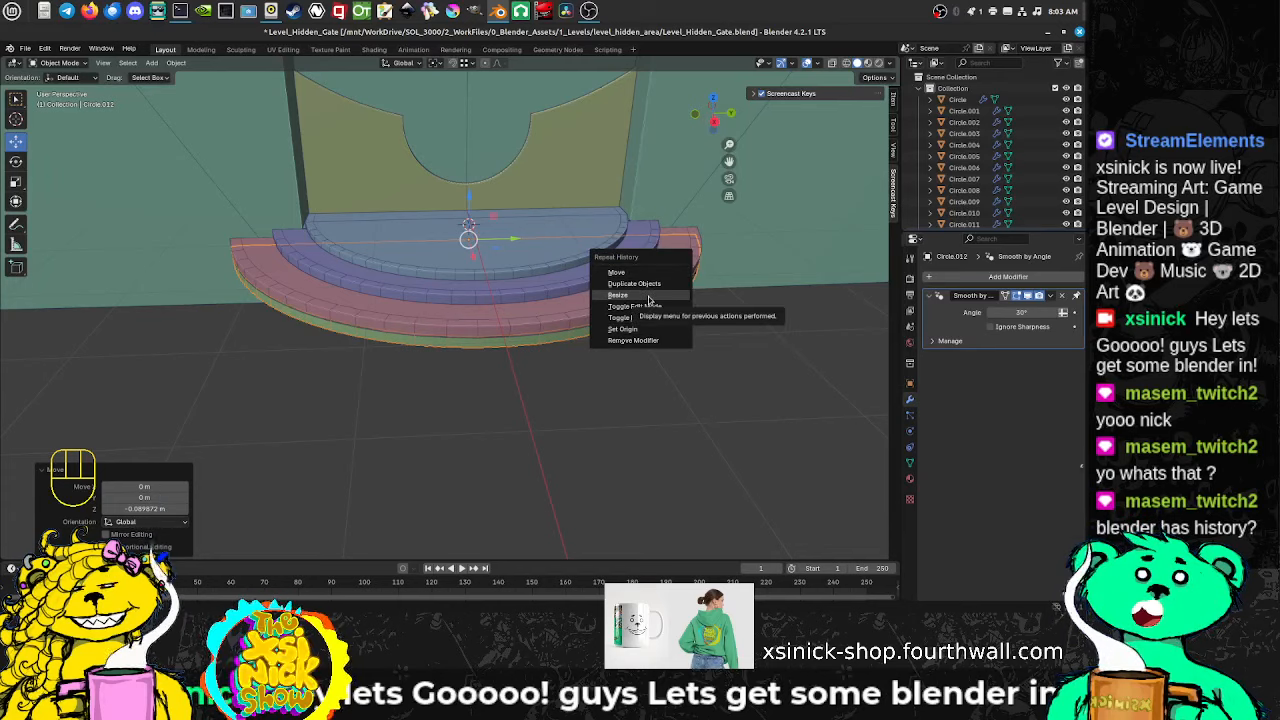
left_click(648, 296)
Step: Duplicate the fourth slab in place by repeating Duplicate Objects from the history
mouse_move(615, 293)
middle_mouse_down("shift")
mouse_move(685, 258)
mouse_move(629, 283)
middle_mouse_up("shift")
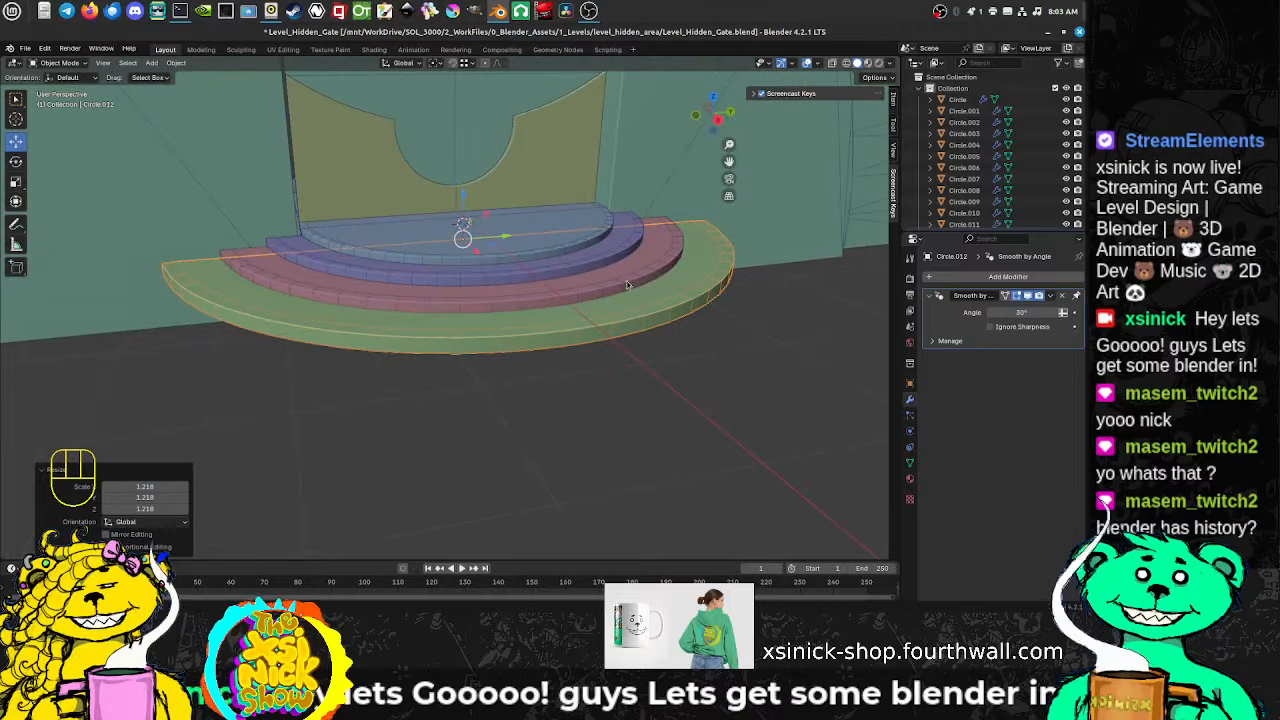
key("space")
left_click(659, 301)
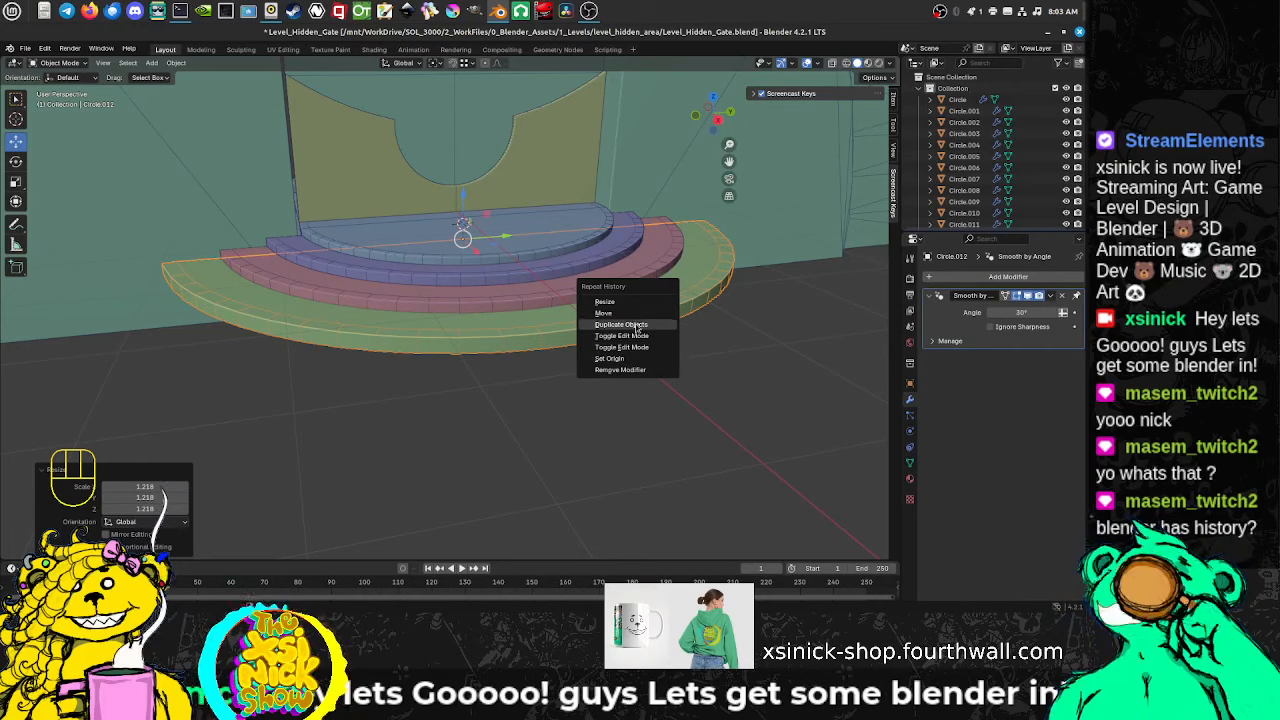
left_click(630, 325)
Step: Repeat the 1.218 resize and the -0.089872 m Z move from the history on the fifth slab
key("space")
left_click(650, 338)
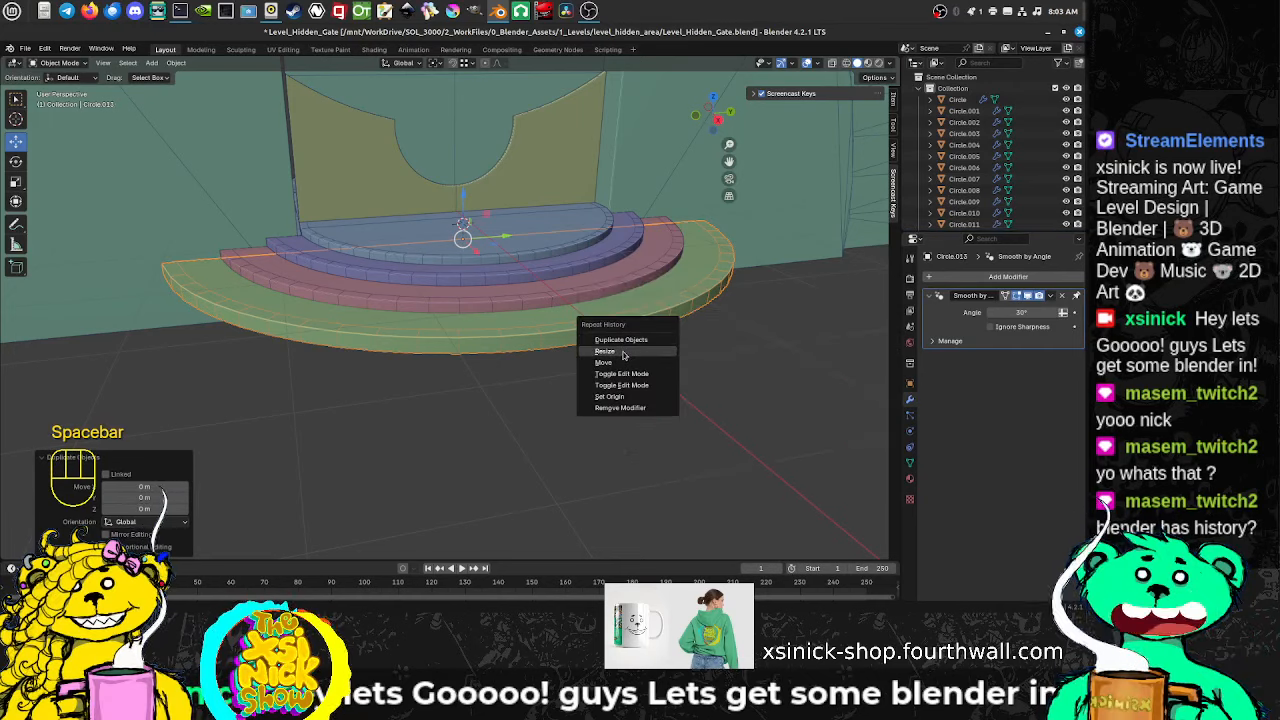
left_click(623, 352)
key("space")
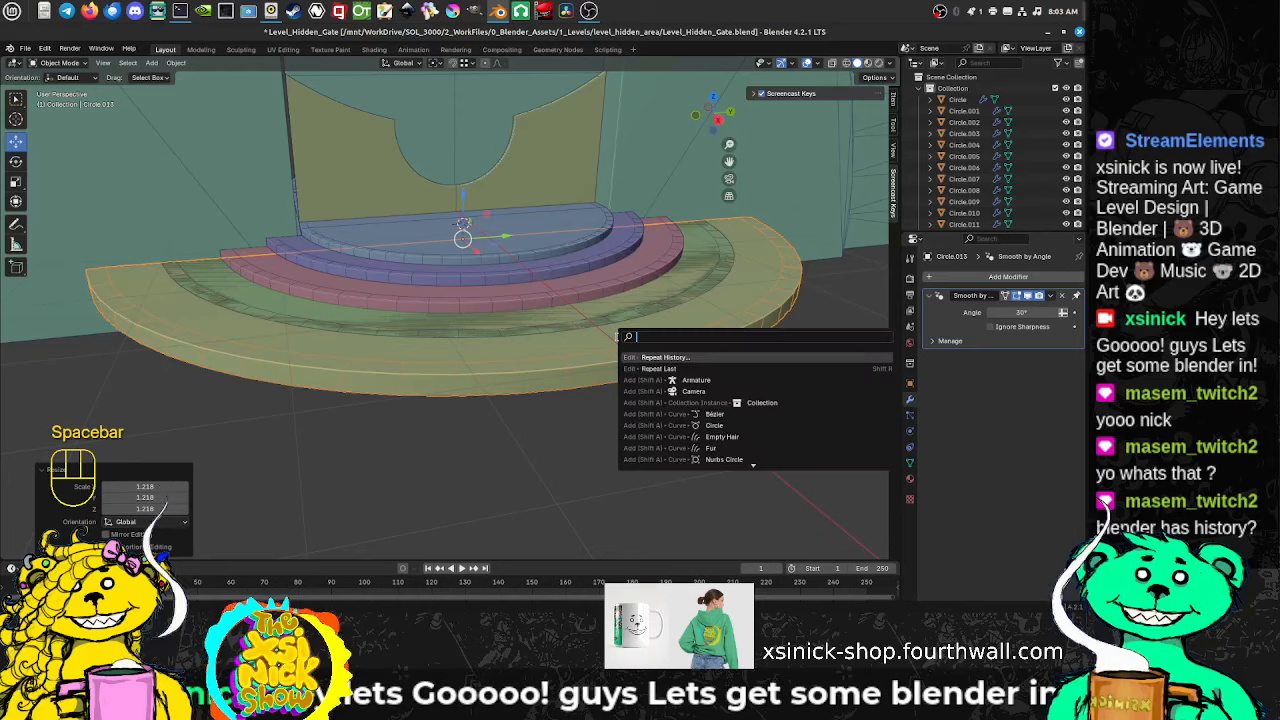
left_click(660, 362)
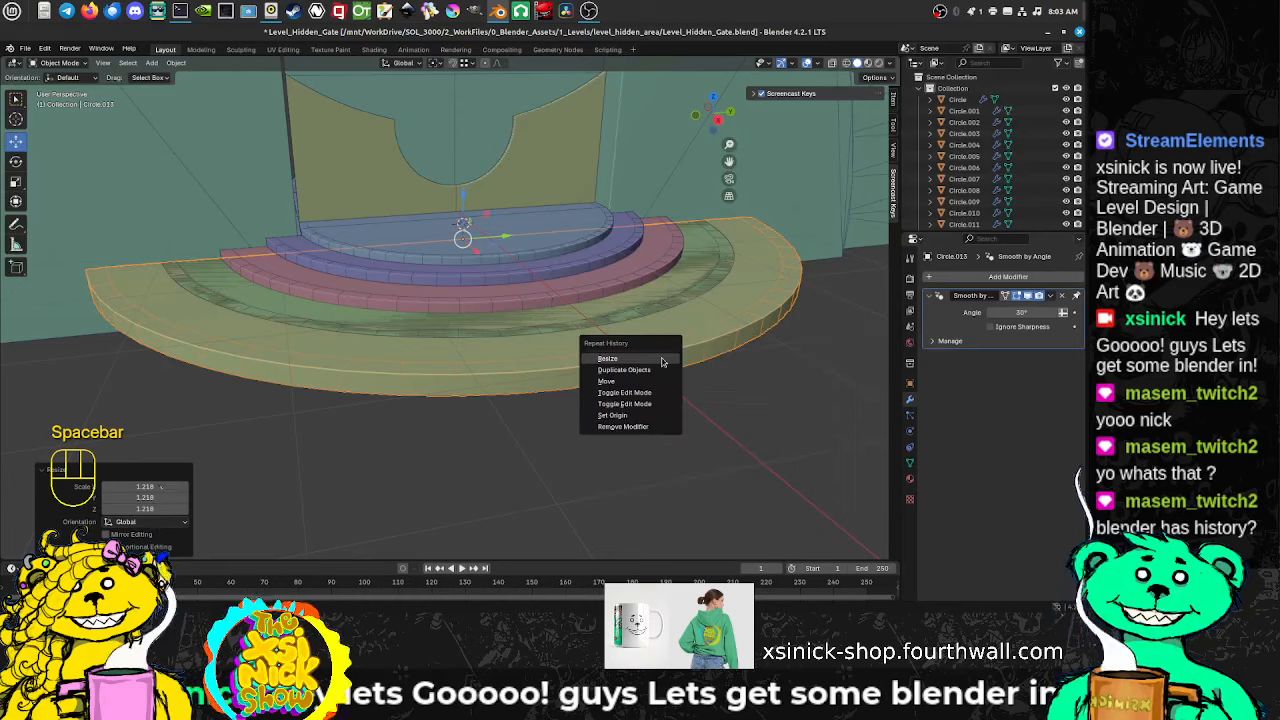
left_click(606, 381)
Step: Duplicate the fifth slab in place by repeating Duplicate Objects from the history
middle_click_drag(606, 381, 528, 311)
scroll(555, 299, "down", 2)
key("space")
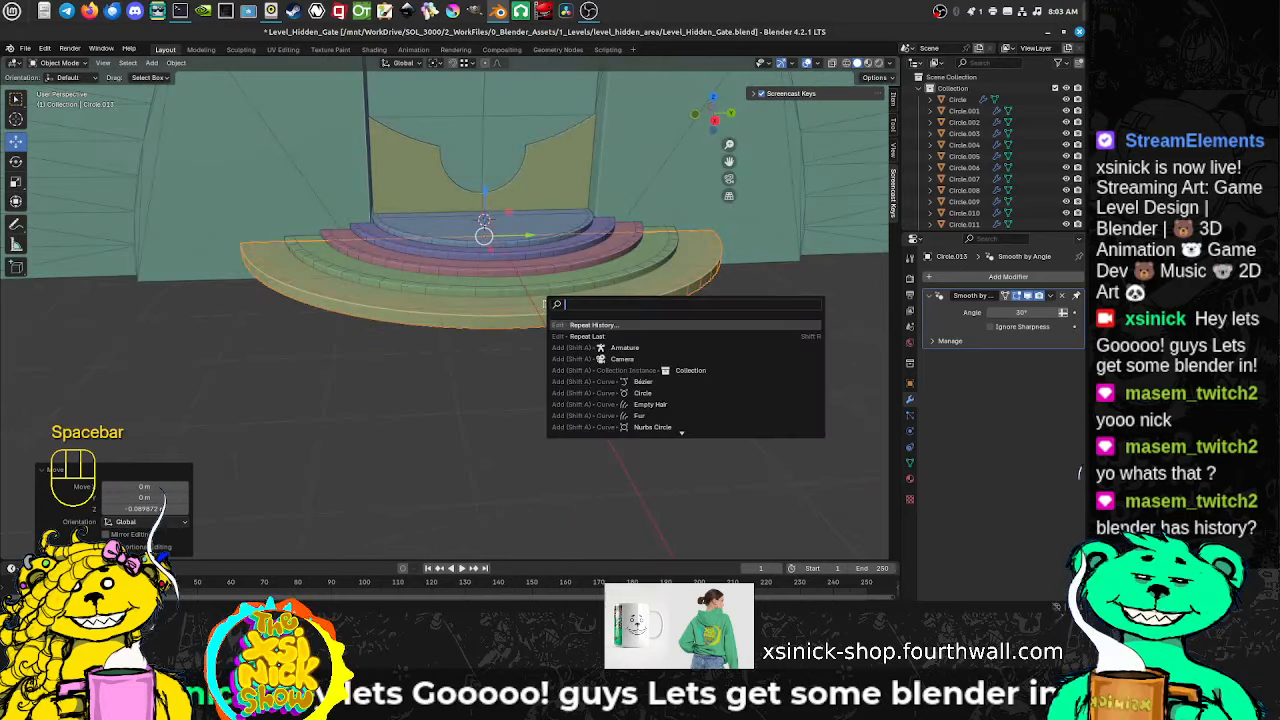
left_click(584, 325)
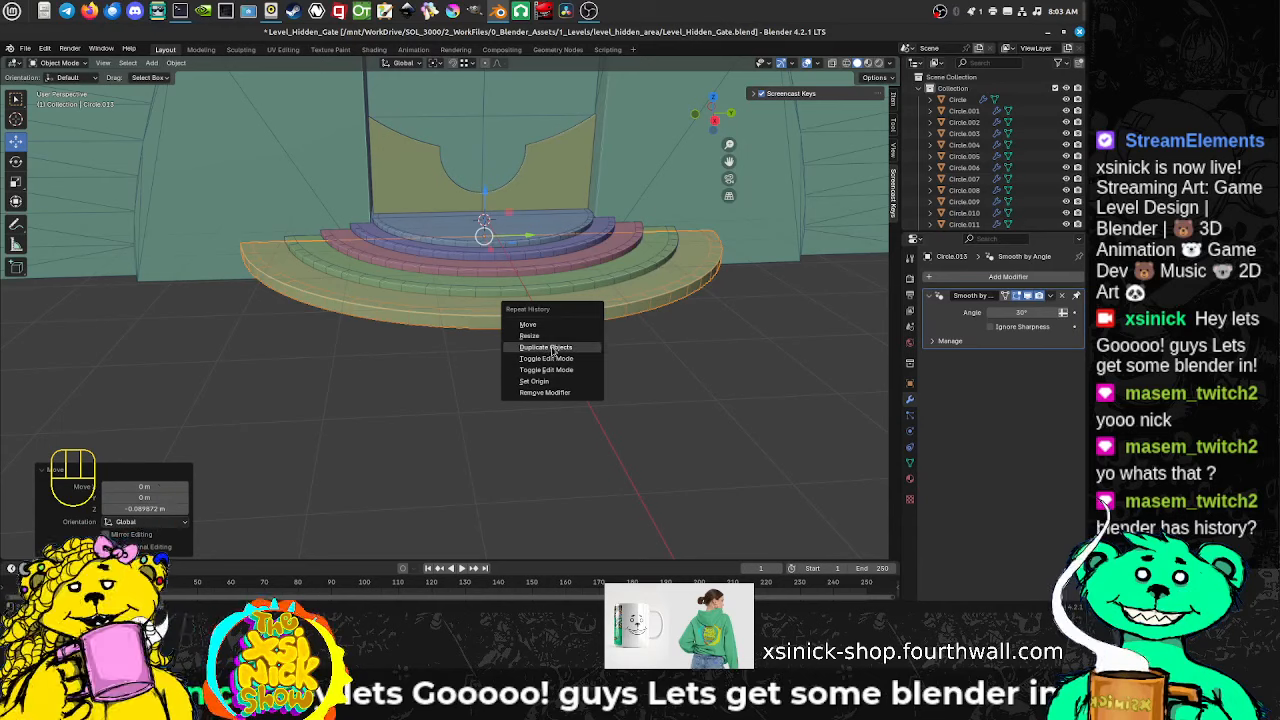
left_click(552, 347)
Step: Repeat the -0.089872 m Z move and the 1.218 resize from the history on the sixth slab
key("space")
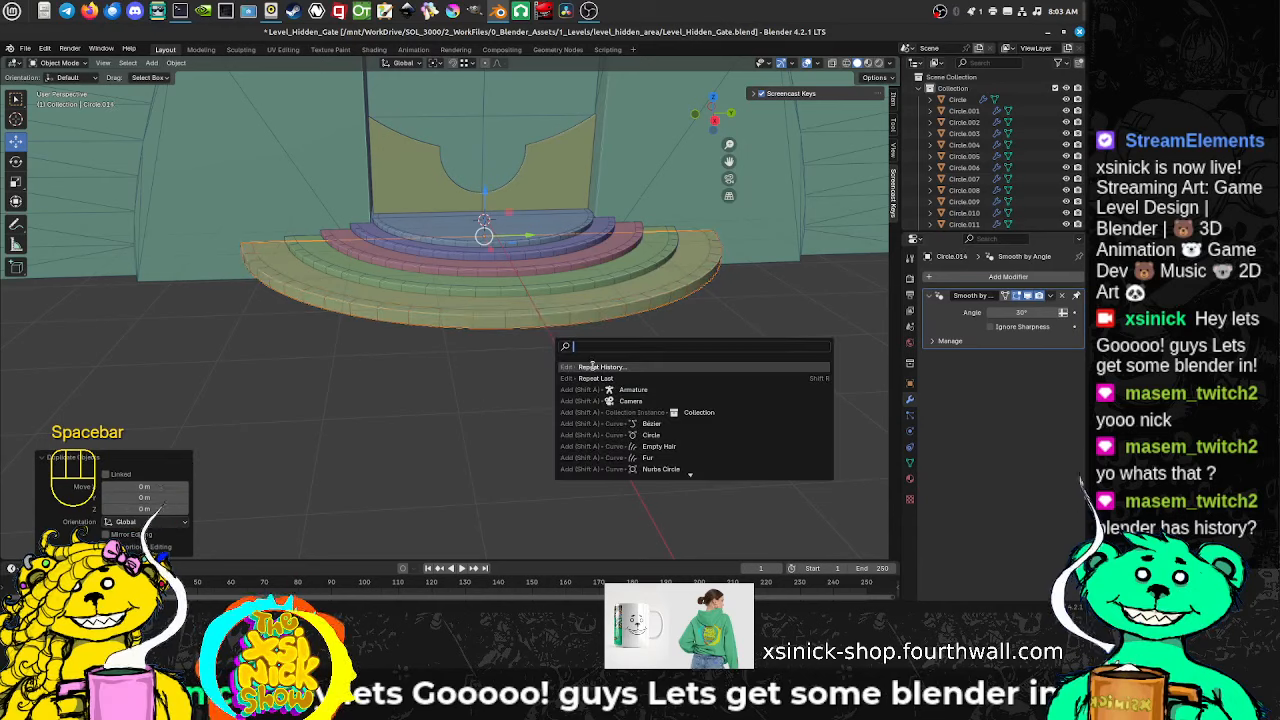
left_click(592, 367)
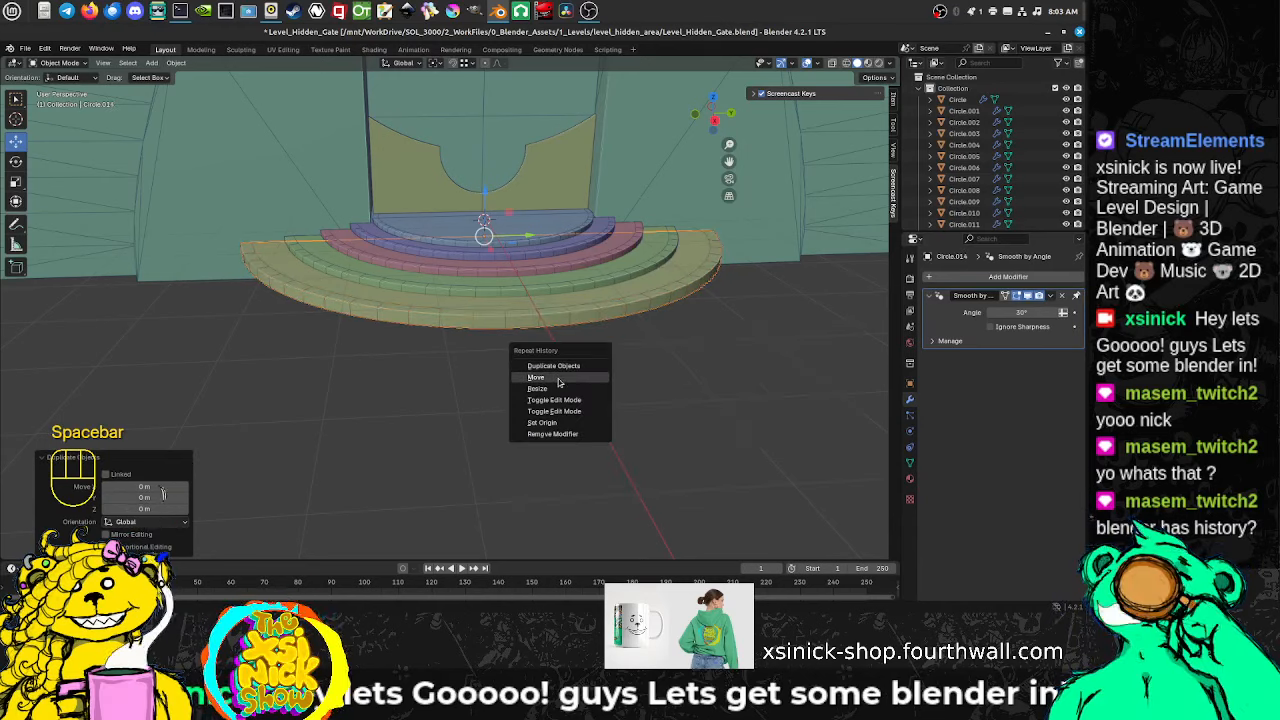
left_click(558, 379)
key("space")
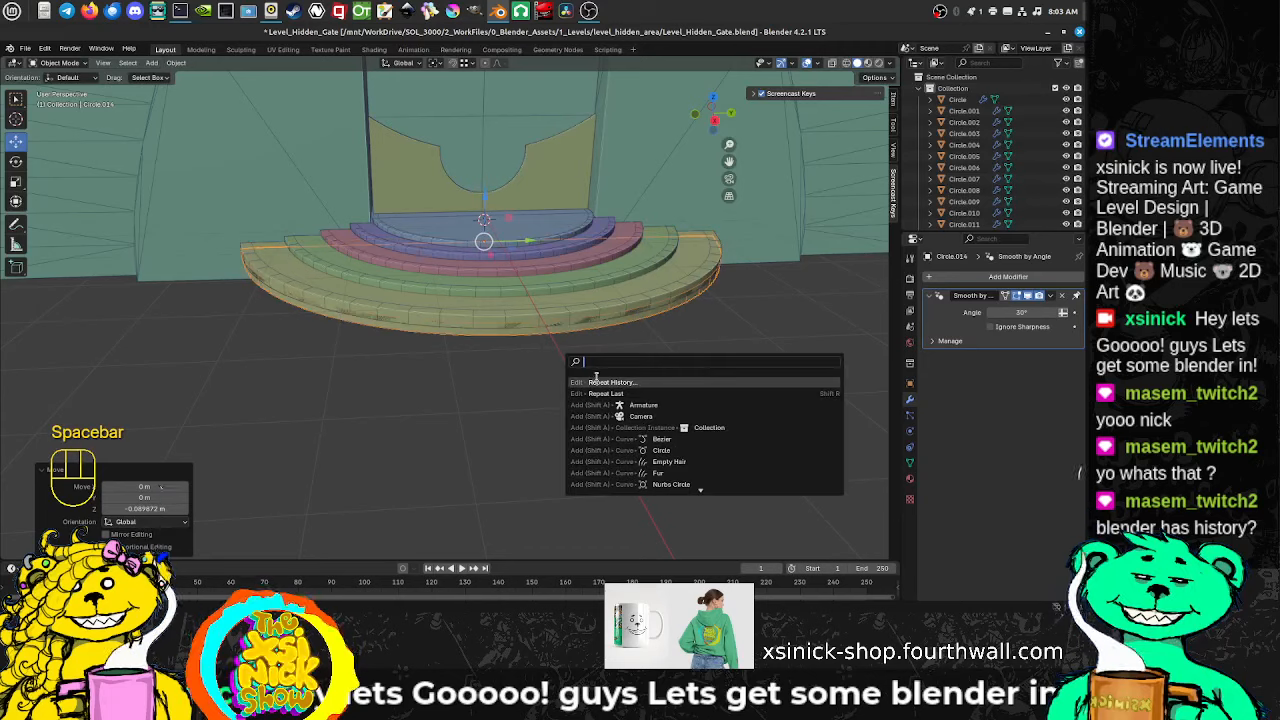
left_click(596, 381)
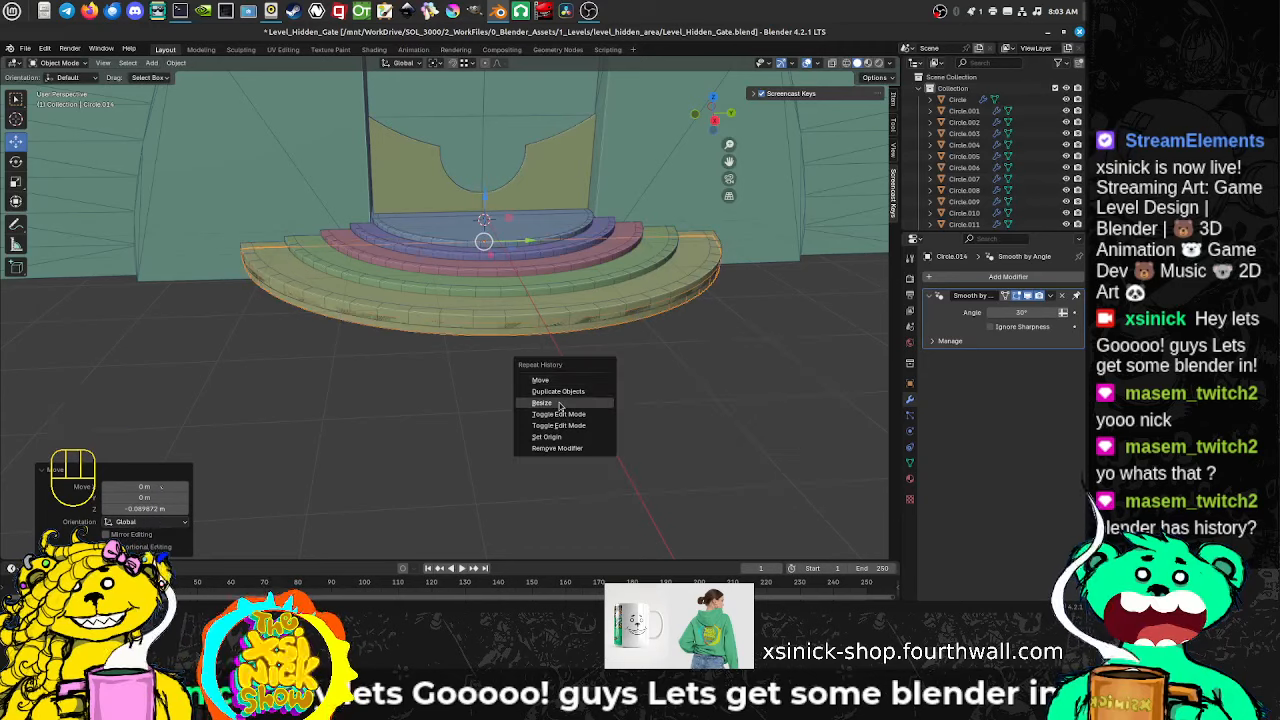
left_click(559, 402)
Step: Duplicate the sixth slab in place by repeating Duplicate Objects from the history
middle_click_drag(559, 402, 482, 334)
key("space")
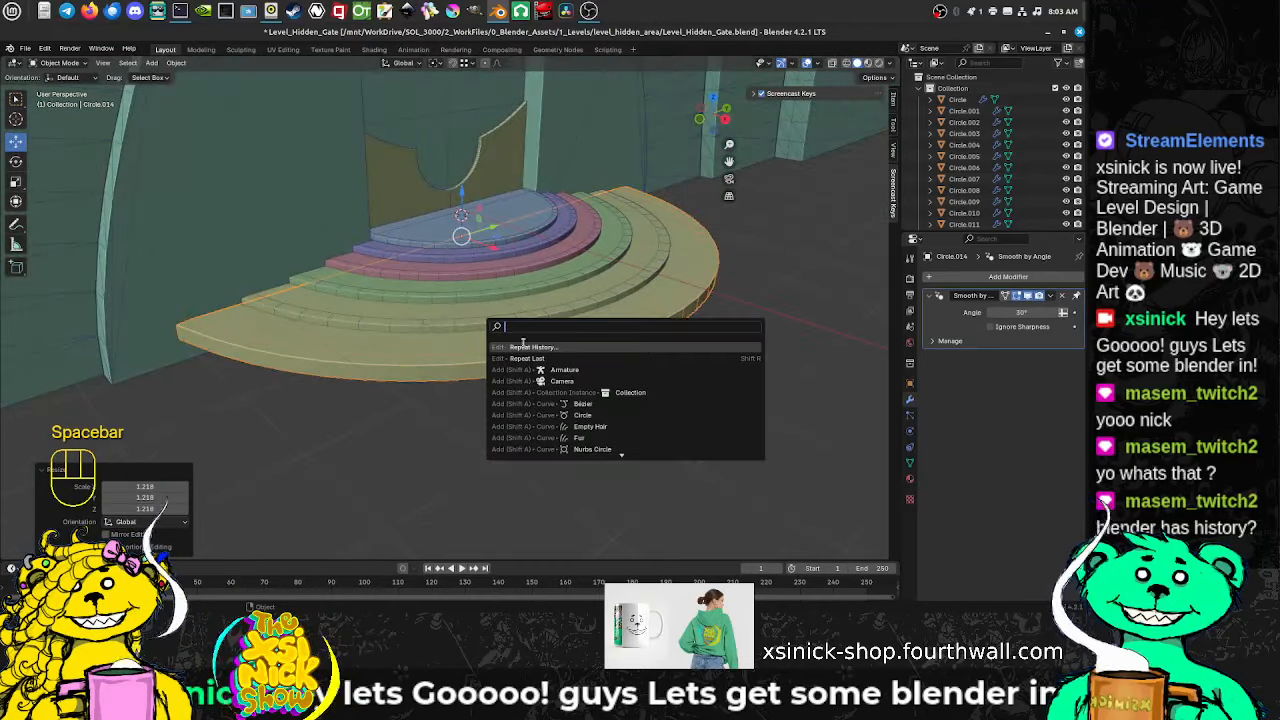
left_click(521, 347)
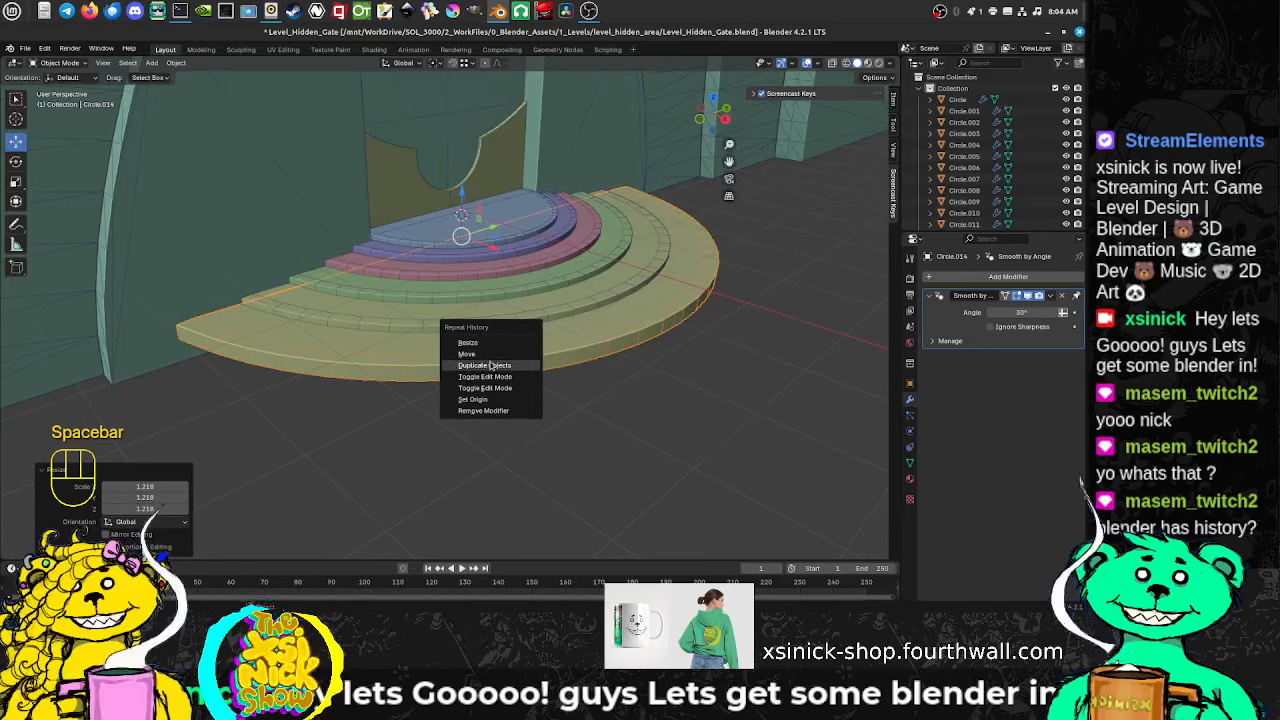
left_click(490, 366)
Step: Repeat the 1.218 resize and the -0.089872 m Z move from the history on the seventh slab
key("space")
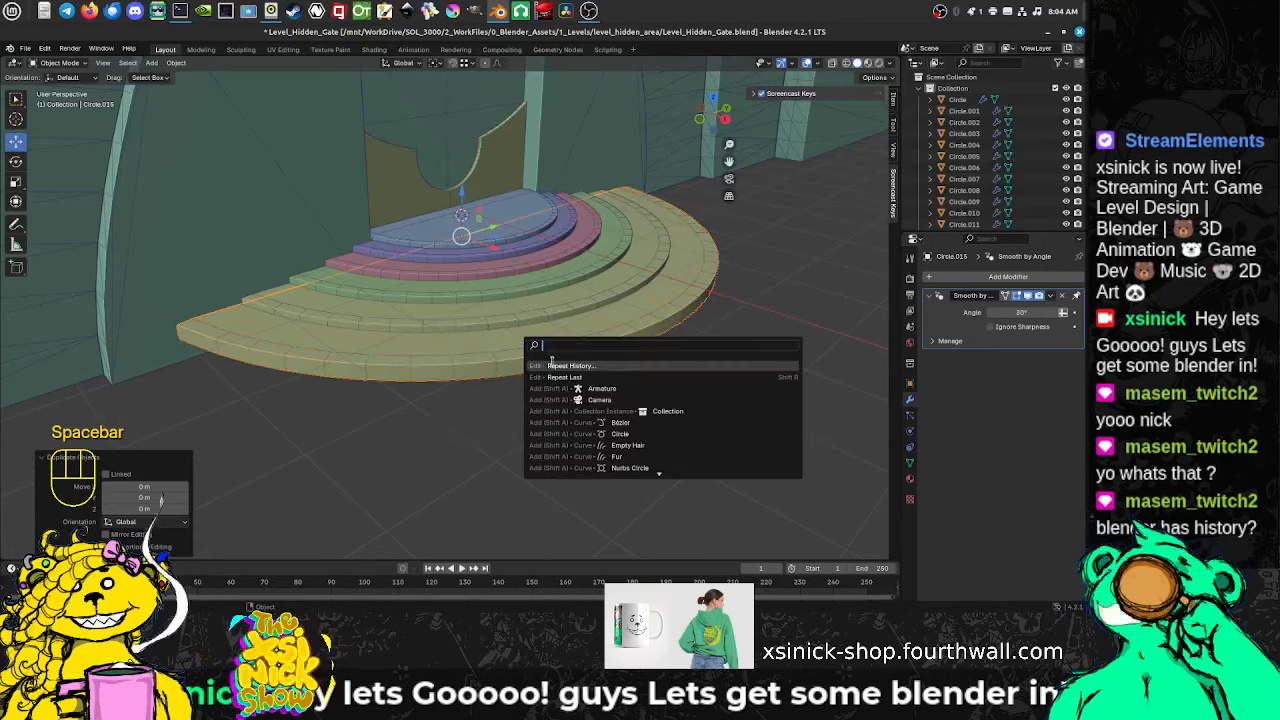
left_click(551, 366)
left_click(525, 378)
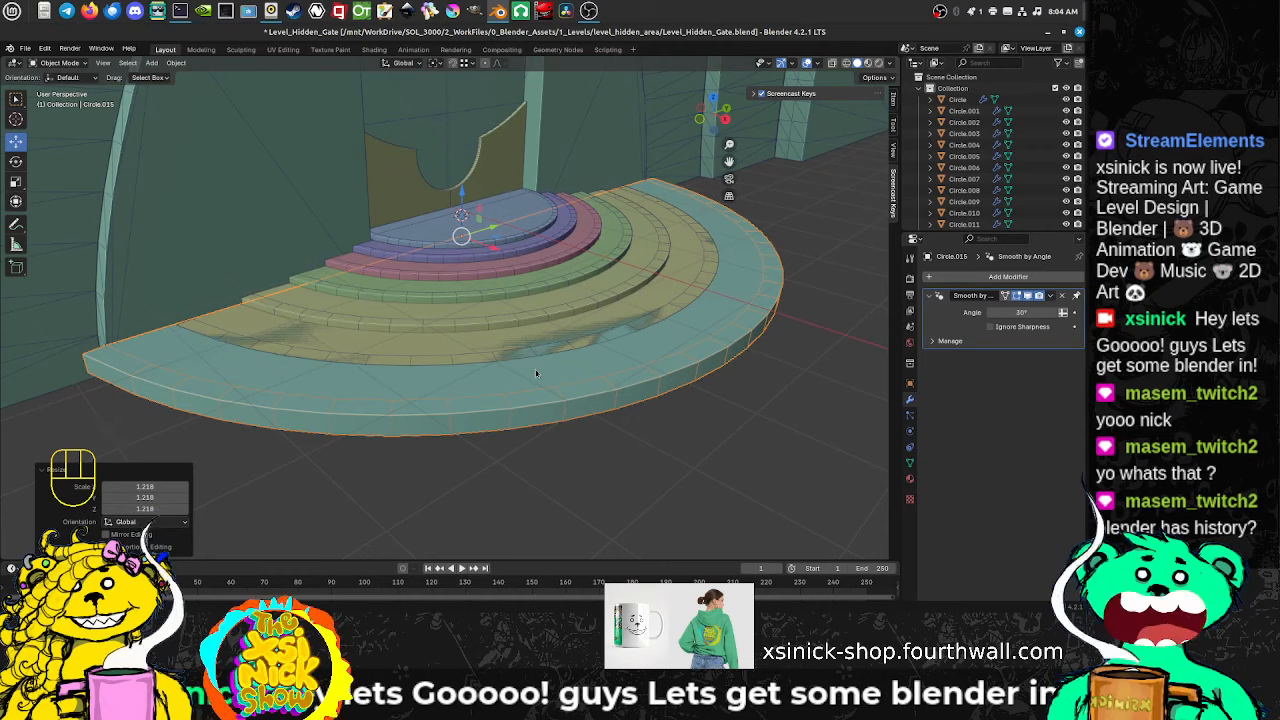
key("space")
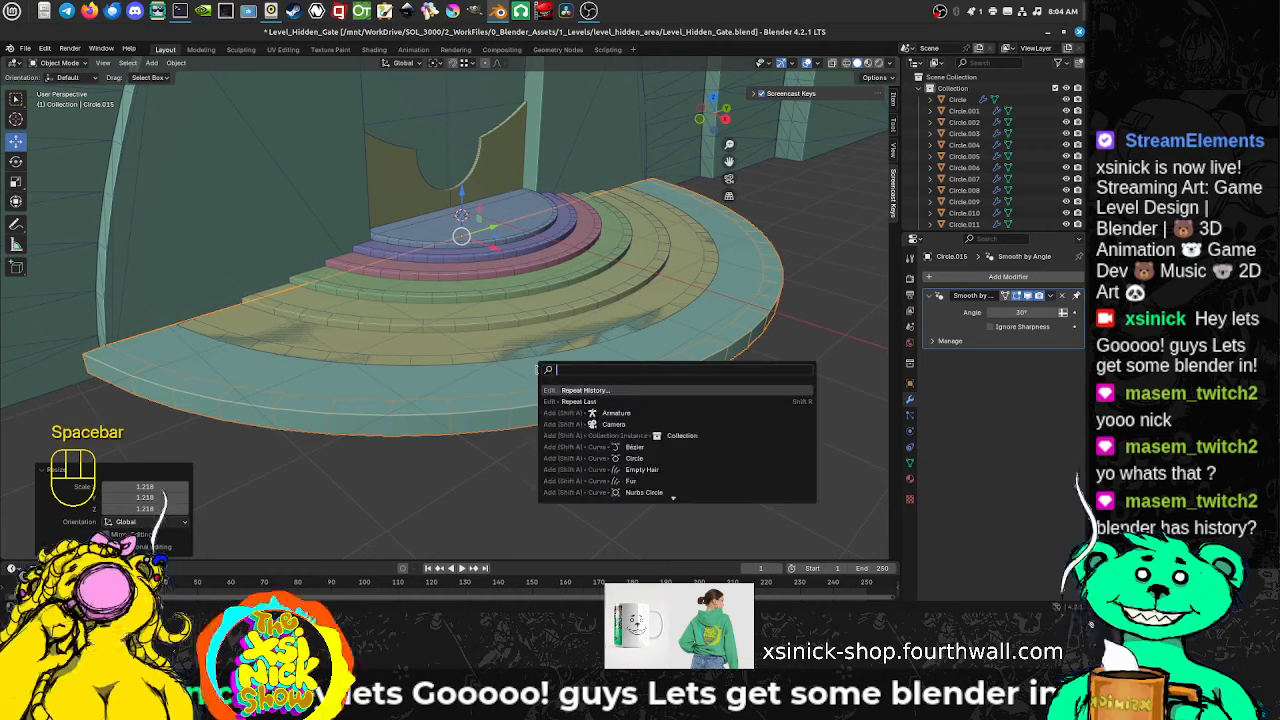
left_click(583, 390)
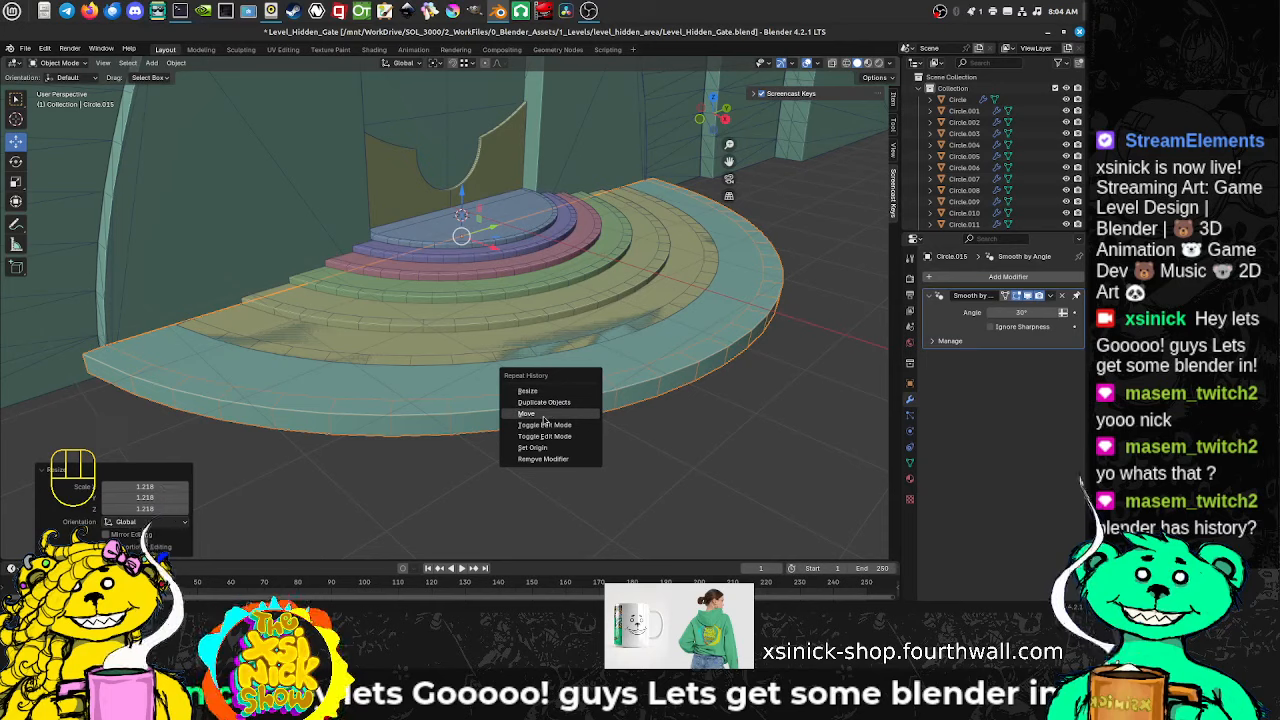
left_click(544, 418)
Step: Scale the seventh slab down uniformly by a factor of about 0.958
middle_click_drag(501, 389, 612, 322)
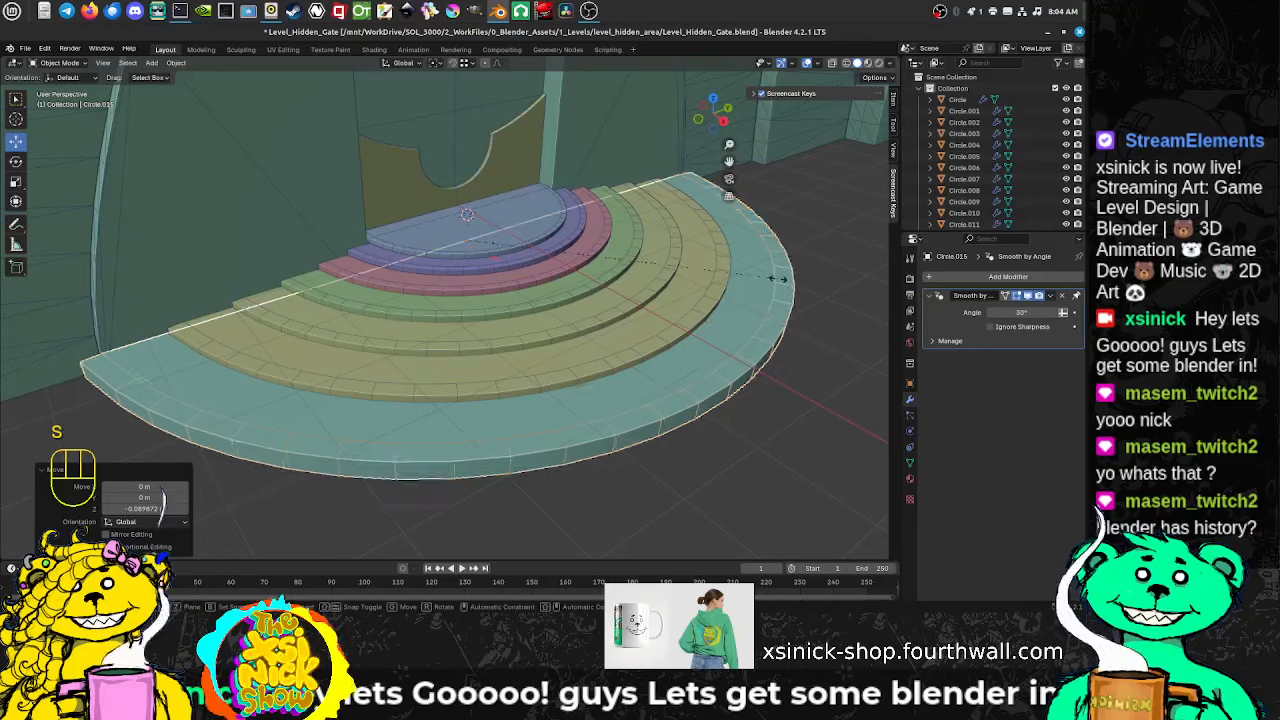
key("s")
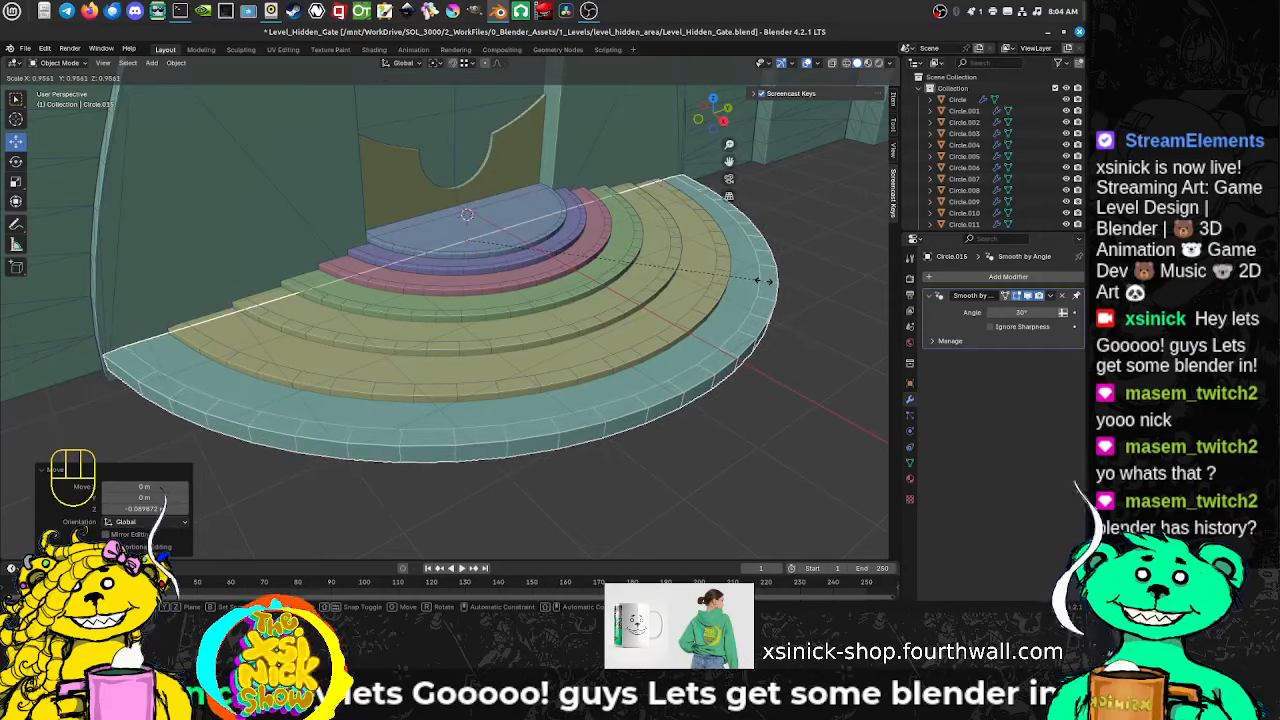
left_click(776, 289)
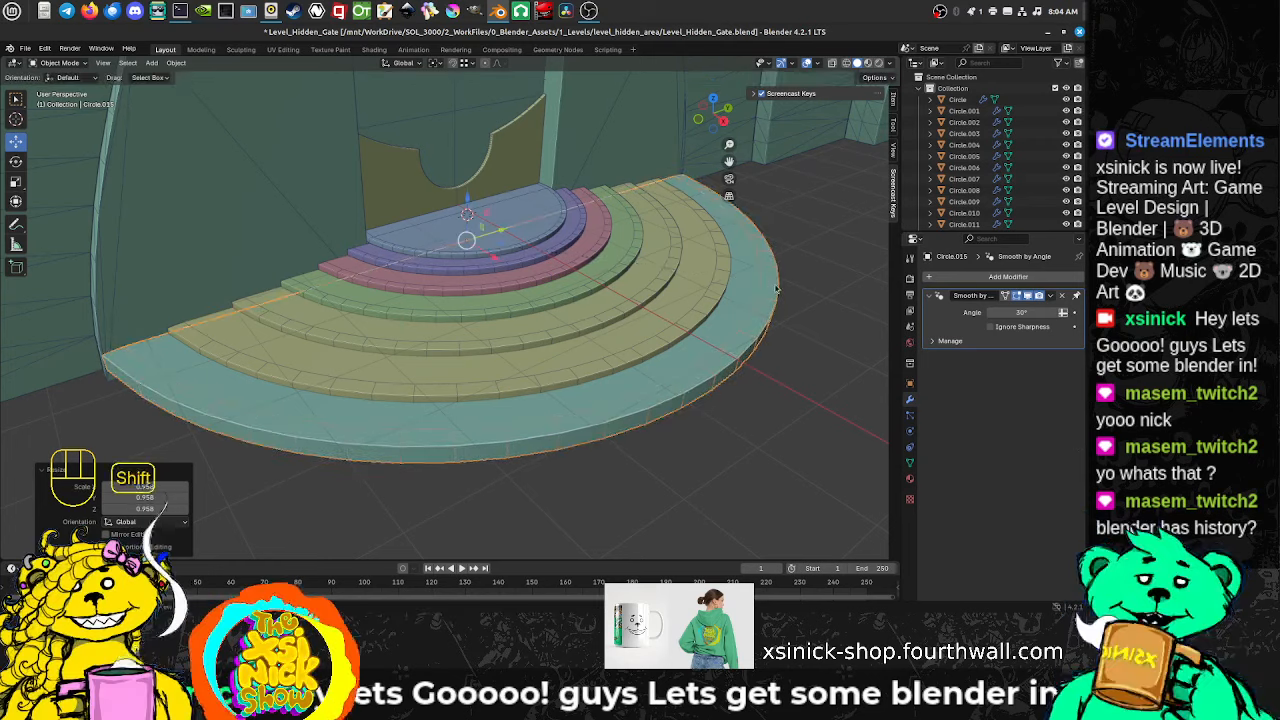
Step: Show the half-round steps in wireframe from the front orthographic view, close on the slab edges
middle_click_drag(776, 289, 515, 288)
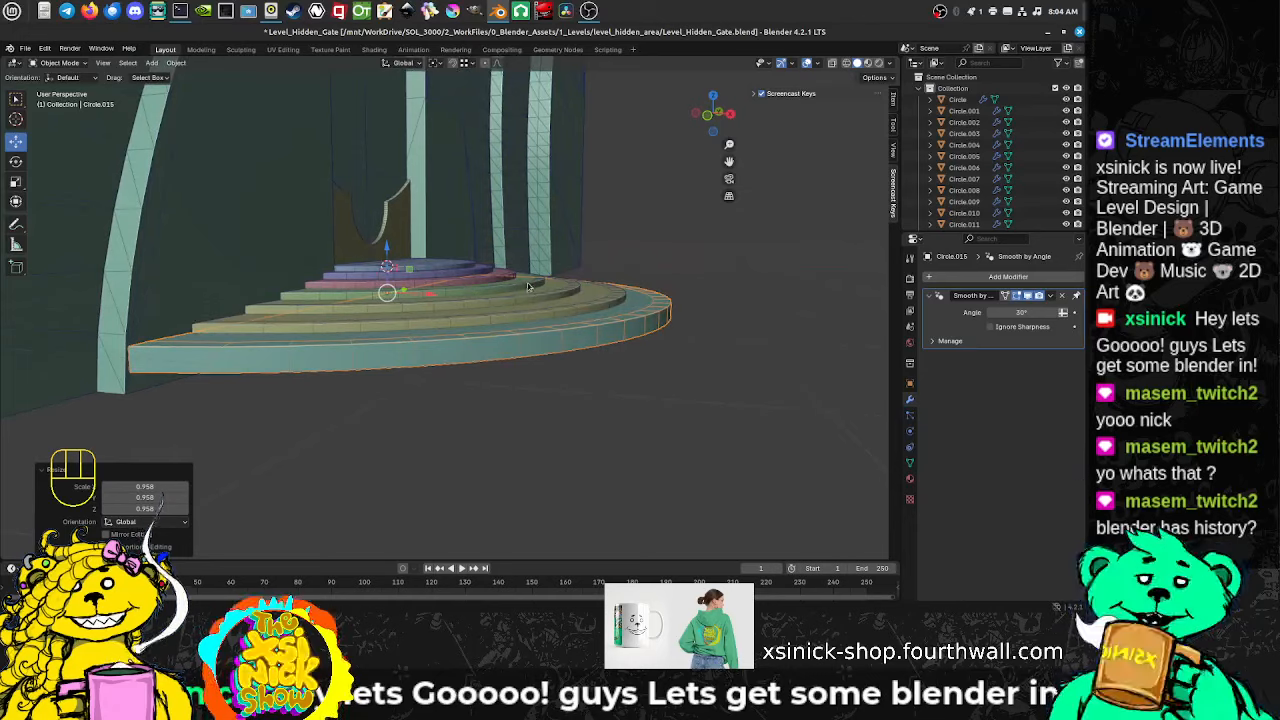
key("KP_1")
scroll(502, 285, "up", 3)
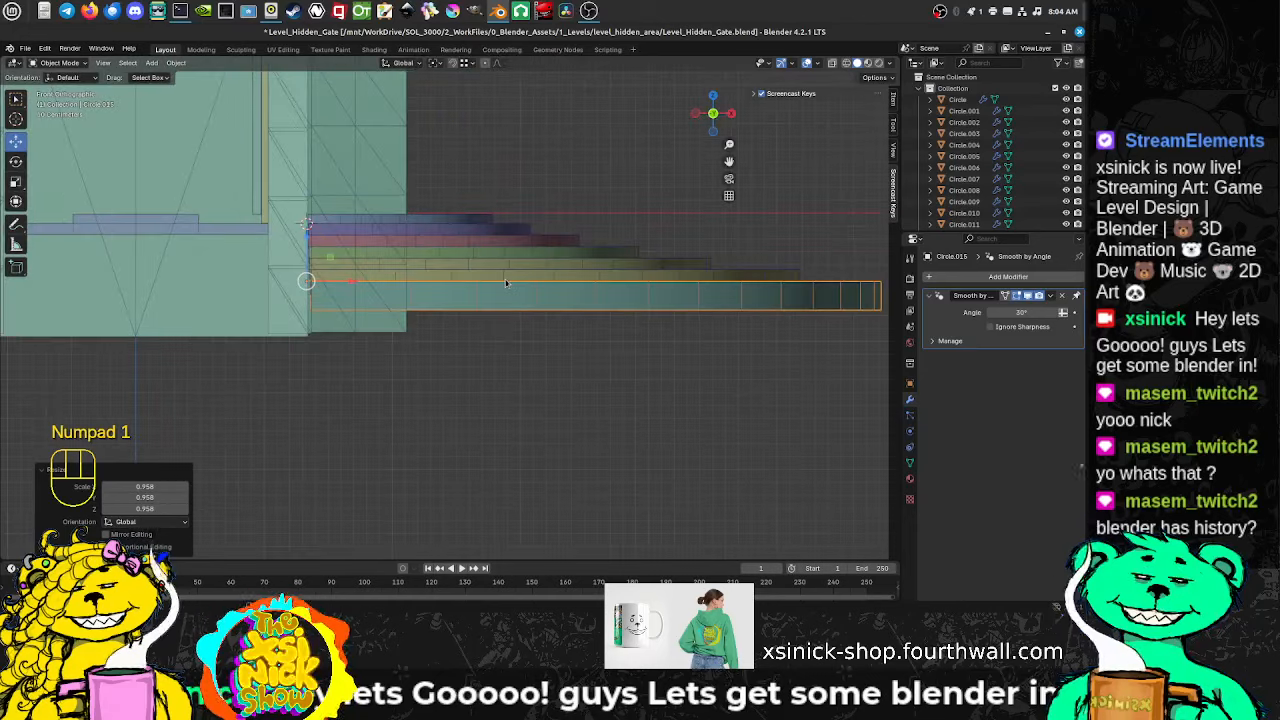
key("shift+z")
middle_click_drag(508, 283, 423, 274, "shift")
scroll(423, 270, "up", 2)
middle_click_drag(460, 235, 456, 271, "shift")
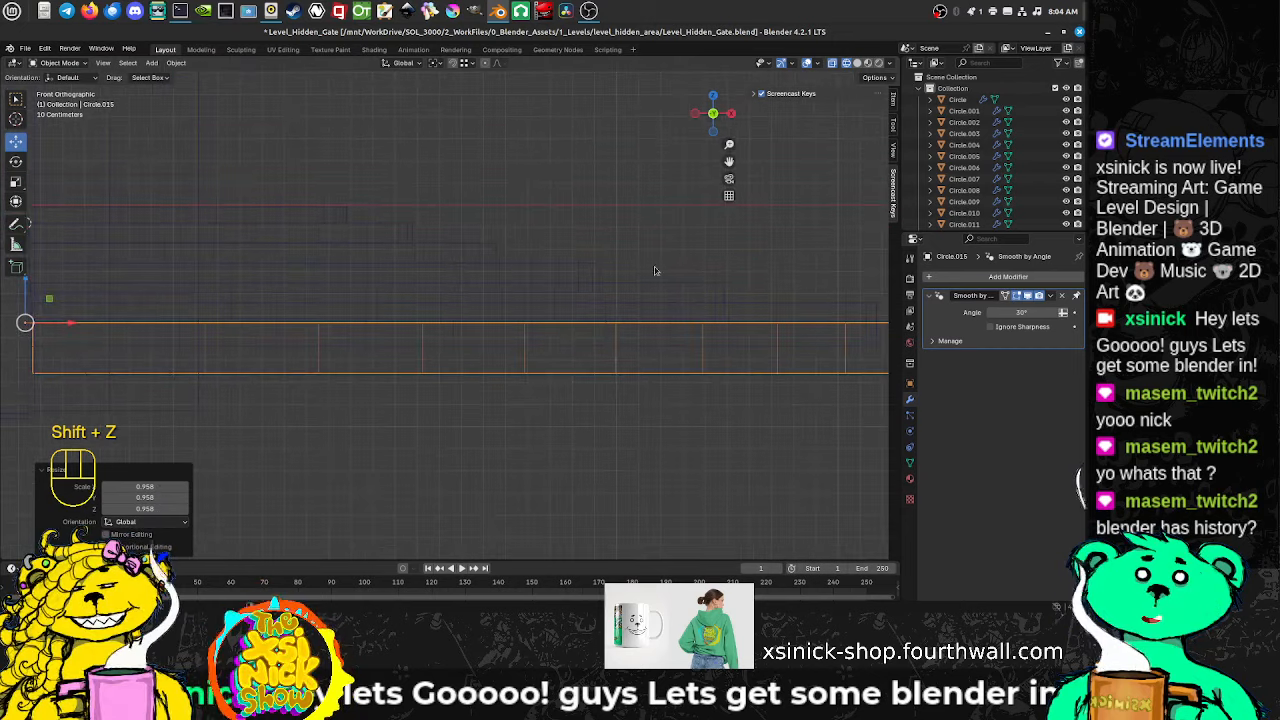
Step: Select the four lowest slabs together and lower them along Z by about 0.0197 m
left_click_drag(684, 244, 553, 415)
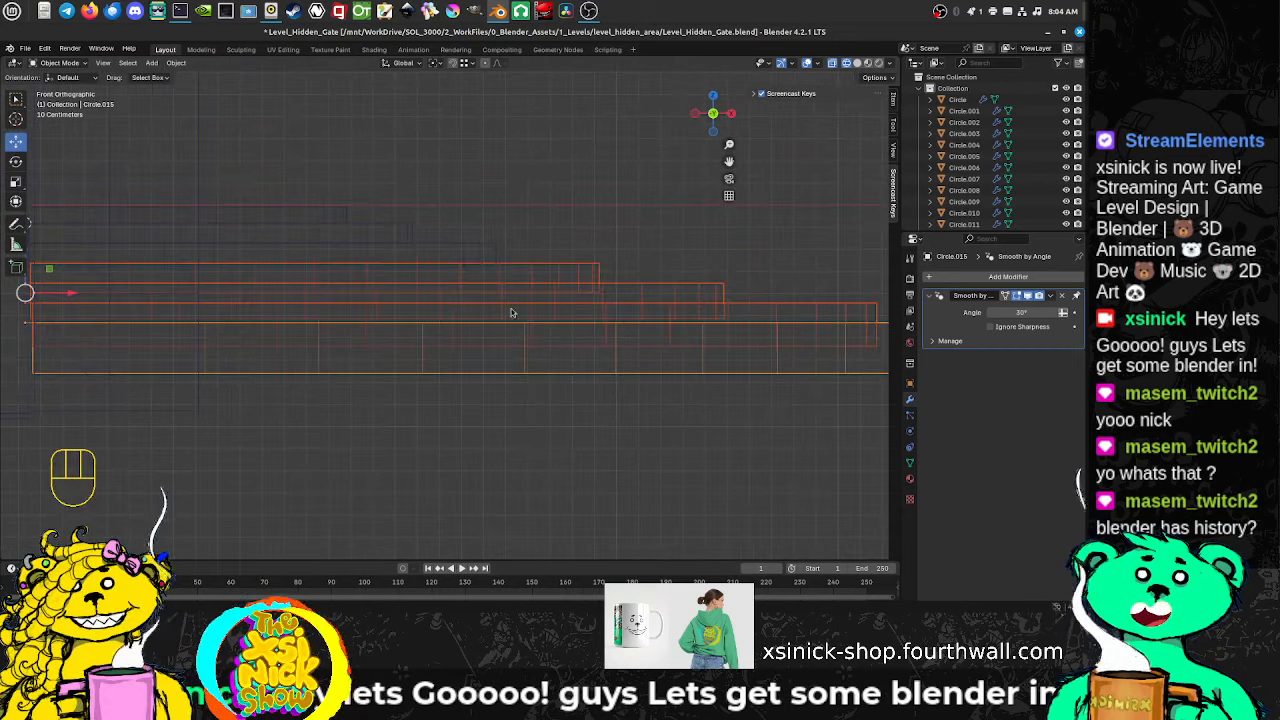
middle_click_drag(489, 295, 680, 297, "shift")
middle_click_drag(232, 270, 409, 284, "shift")
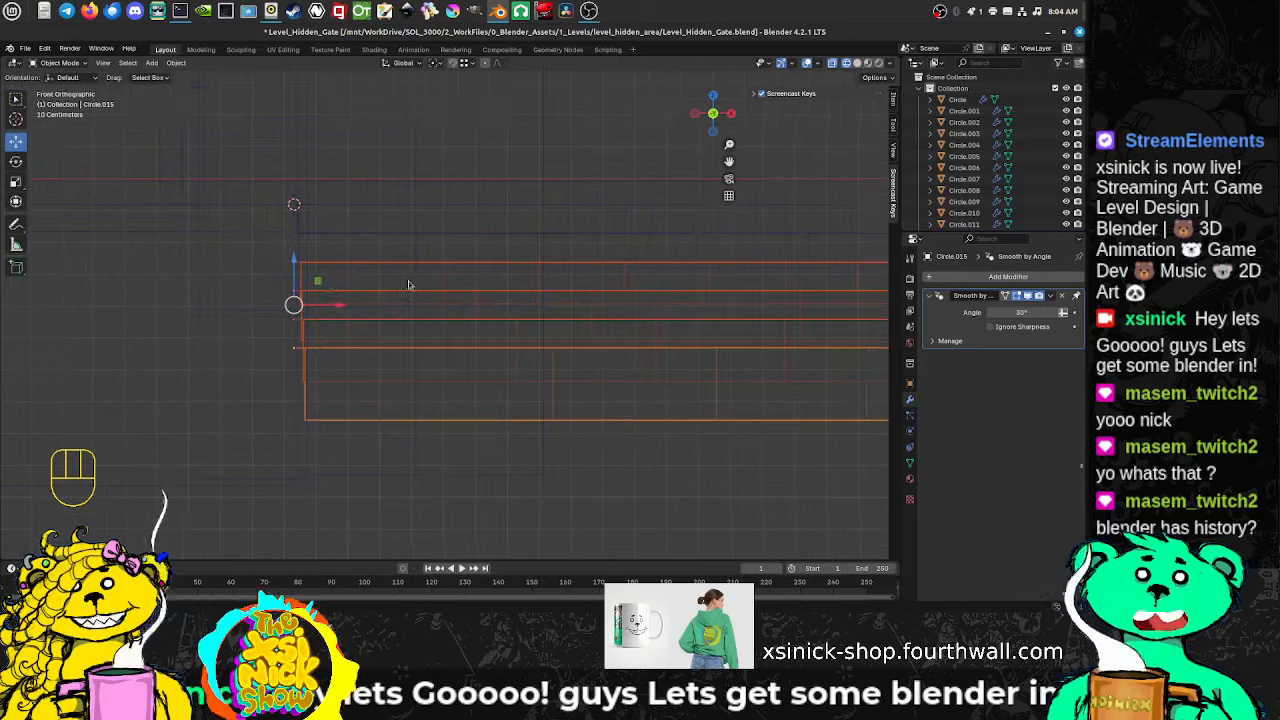
scroll(328, 285, "up", 4)
middle_click_drag(330, 271, 505, 281, "shift")
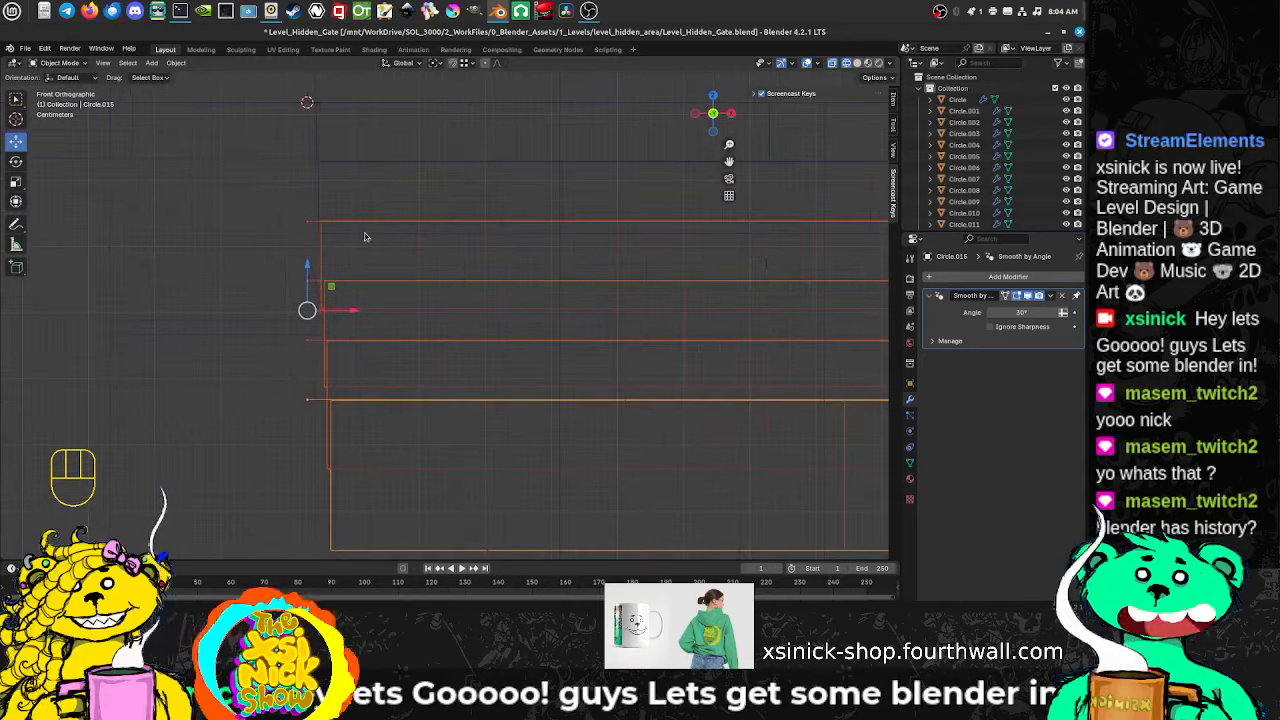
middle_click_drag(365, 237, 278, 259, "shift")
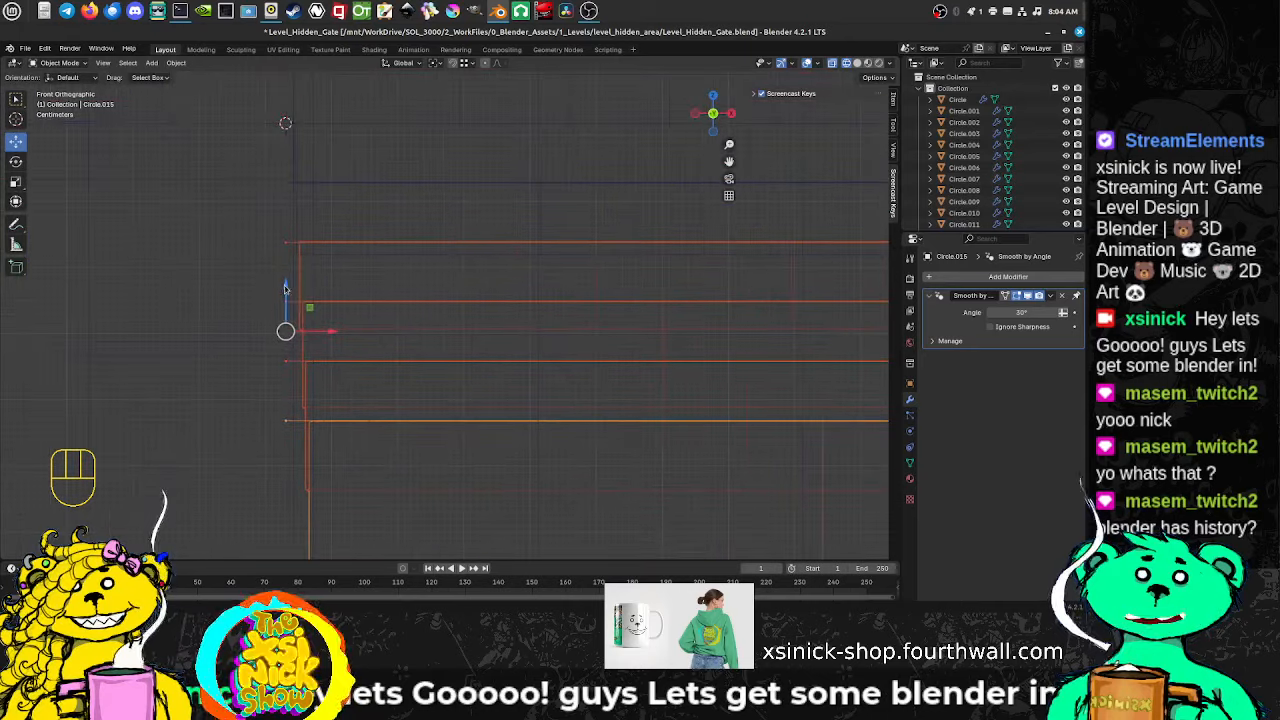
key("g")
key("z")
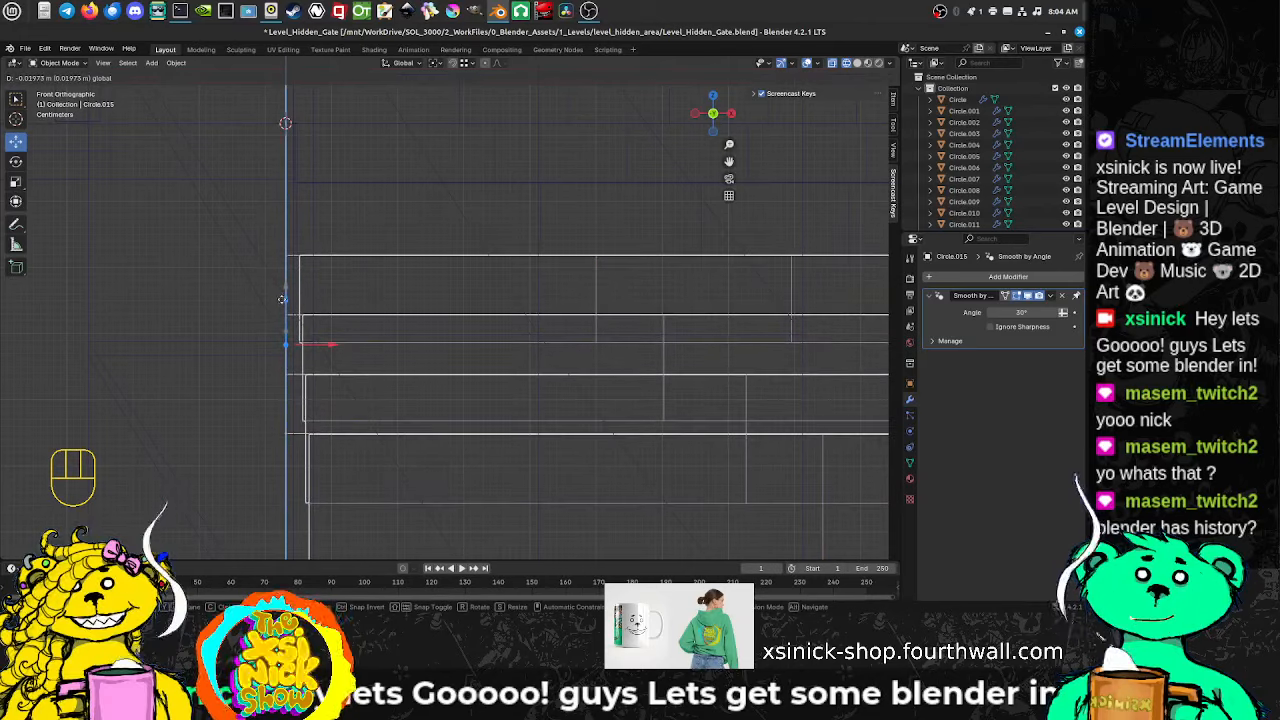
left_click(281, 298)
Step: Select only the three lowest slabs and lower them along Z by about 0.042 m
scroll(391, 306, "down", 2)
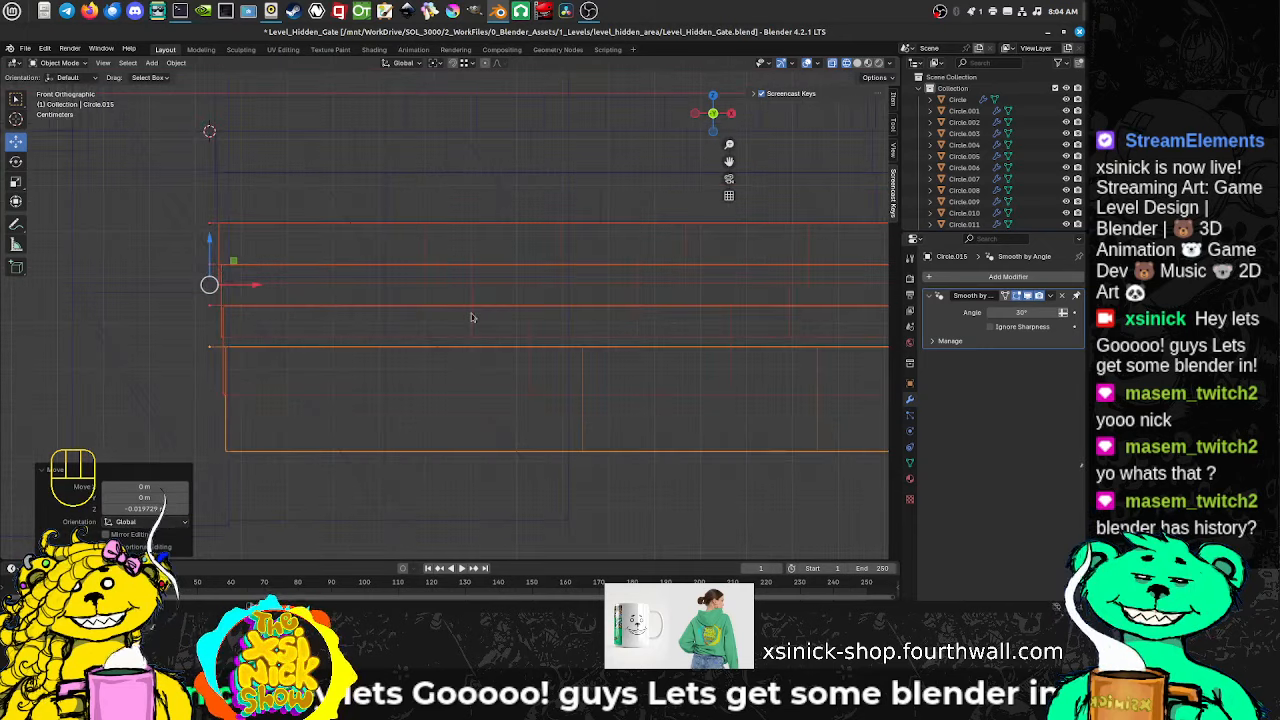
middle_click_drag(643, 320, 290, 303, "shift")
middle_click_drag(640, 362, 400, 344, "shift")
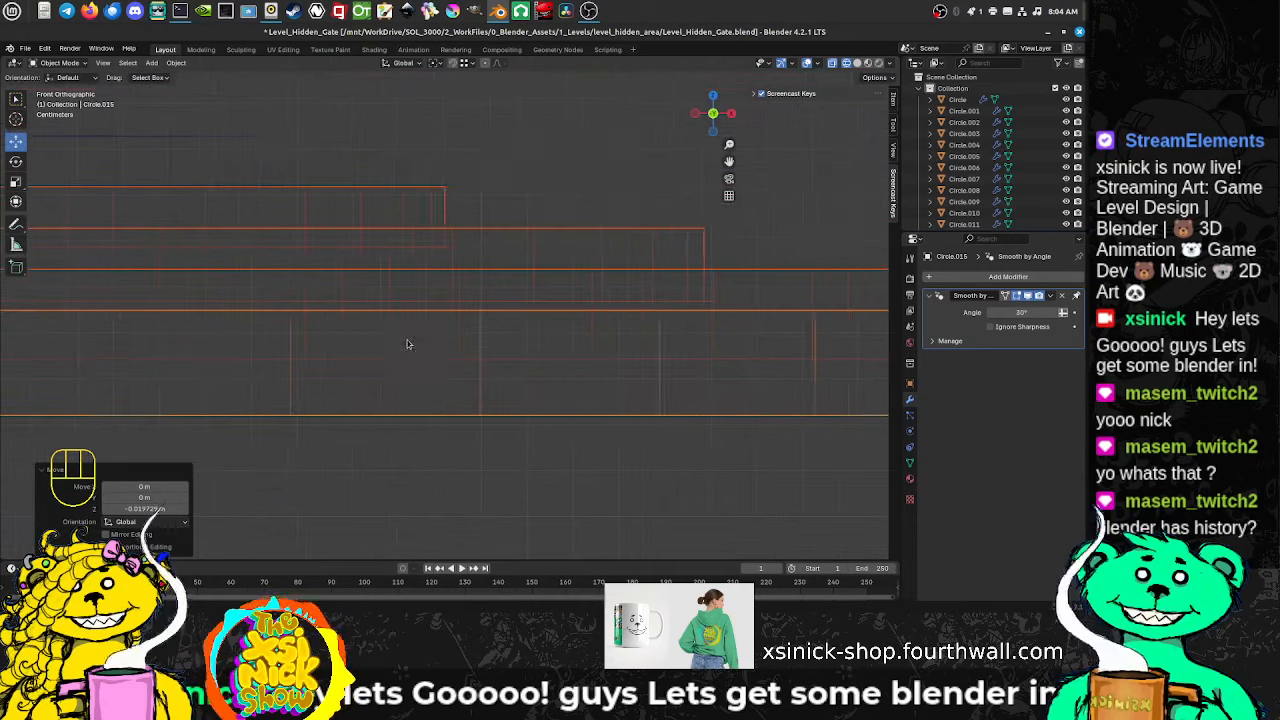
left_click_drag(518, 152, 432, 460)
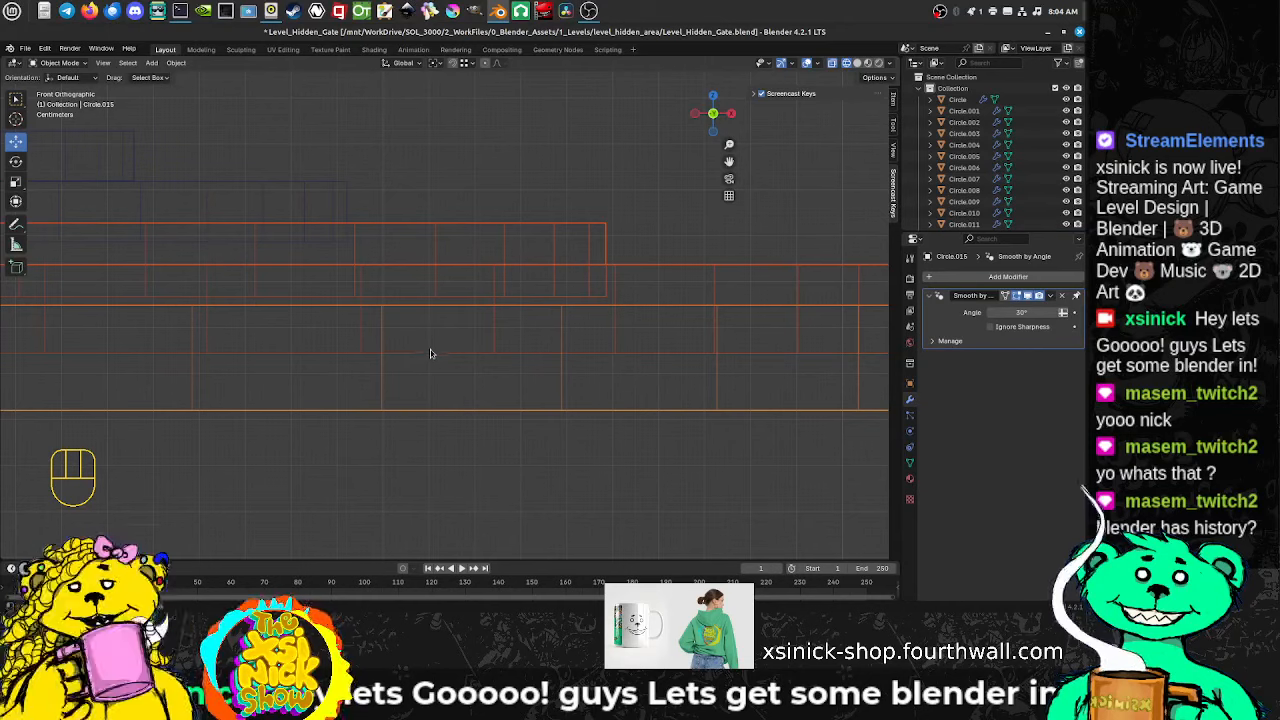
key("g")
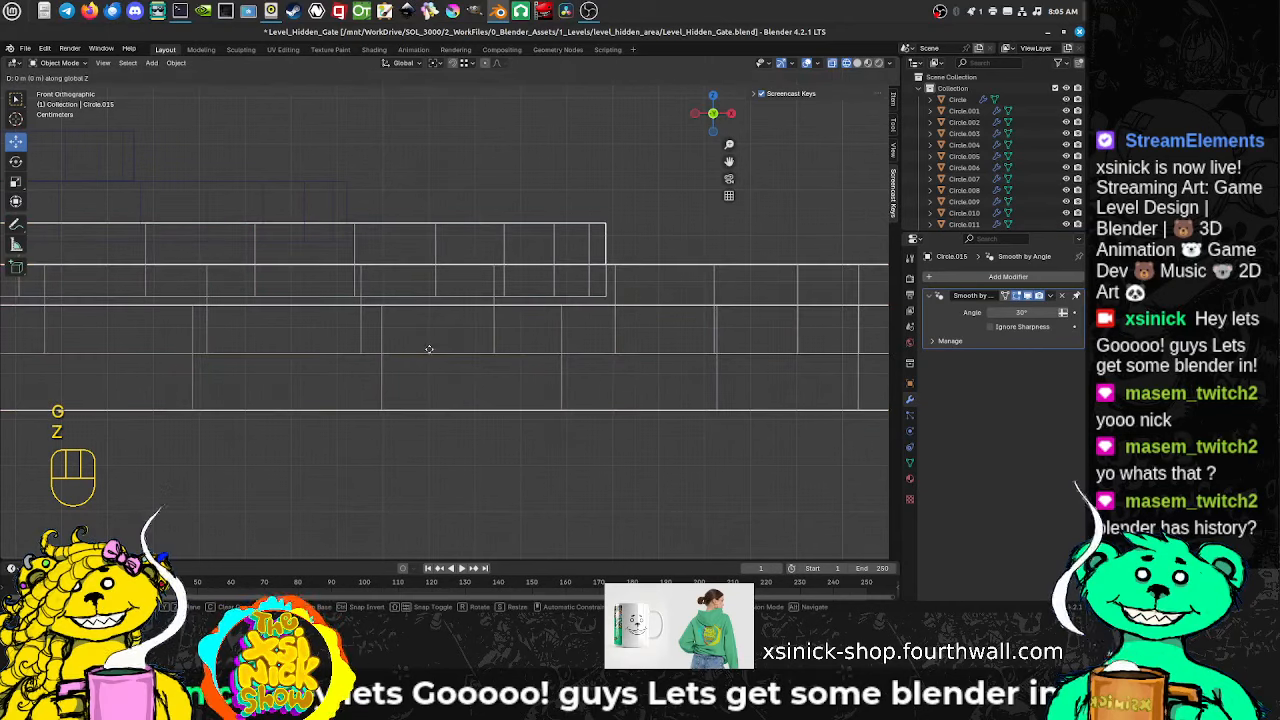
key("z")
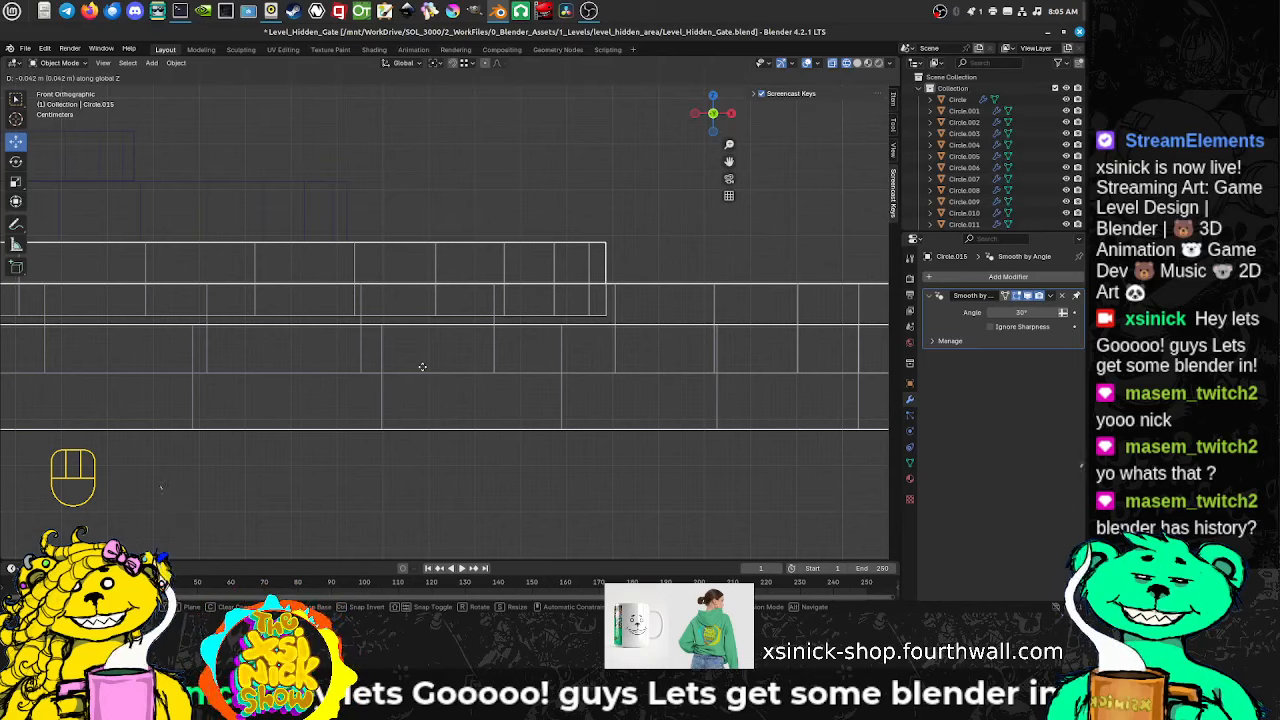
left_click(422, 370)
Step: Select only the two lowest slabs and lower them along Z by about 0.069 m
middle_click_drag(566, 405, 442, 394, "shift")
left_click_drag(666, 219, 605, 467)
key("g")
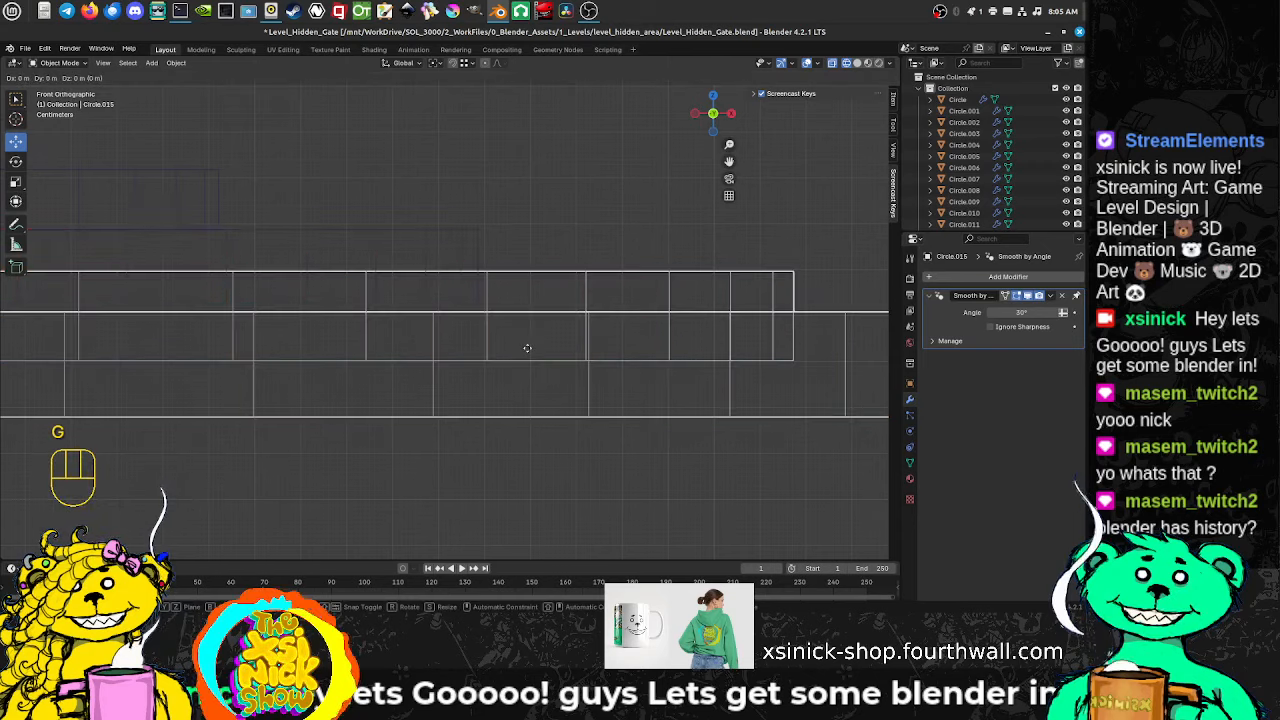
key("z")
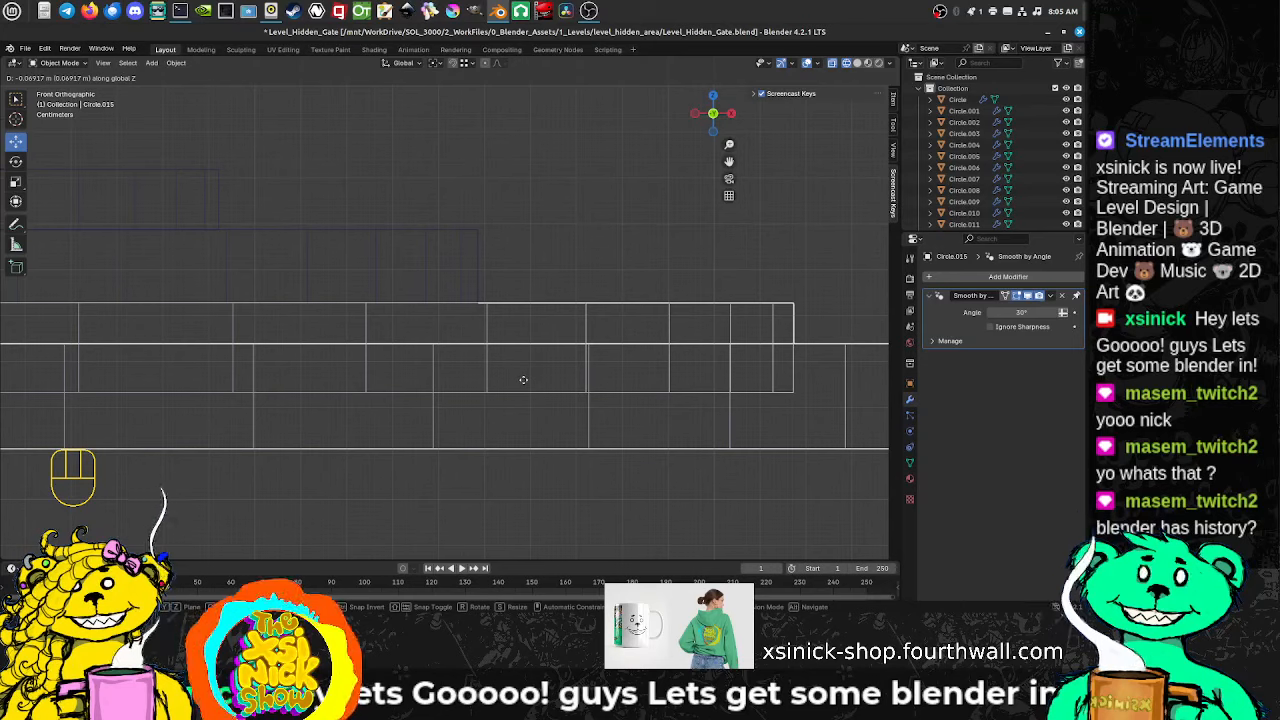
left_click(523, 380)
Step: Select only the lowest slab and lower it along Z by about 0.106 m, below the slab above it
middle_click_drag(453, 373, 311, 352, "shift")
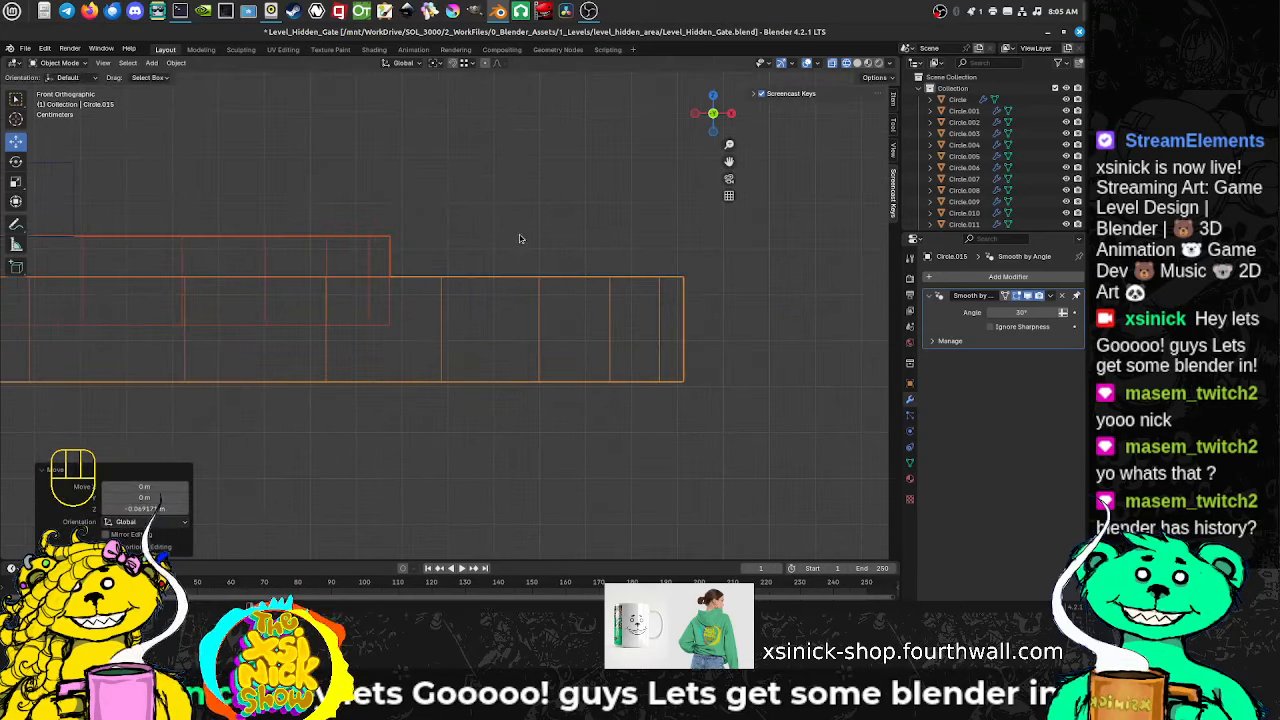
left_click_drag(519, 238, 612, 424)
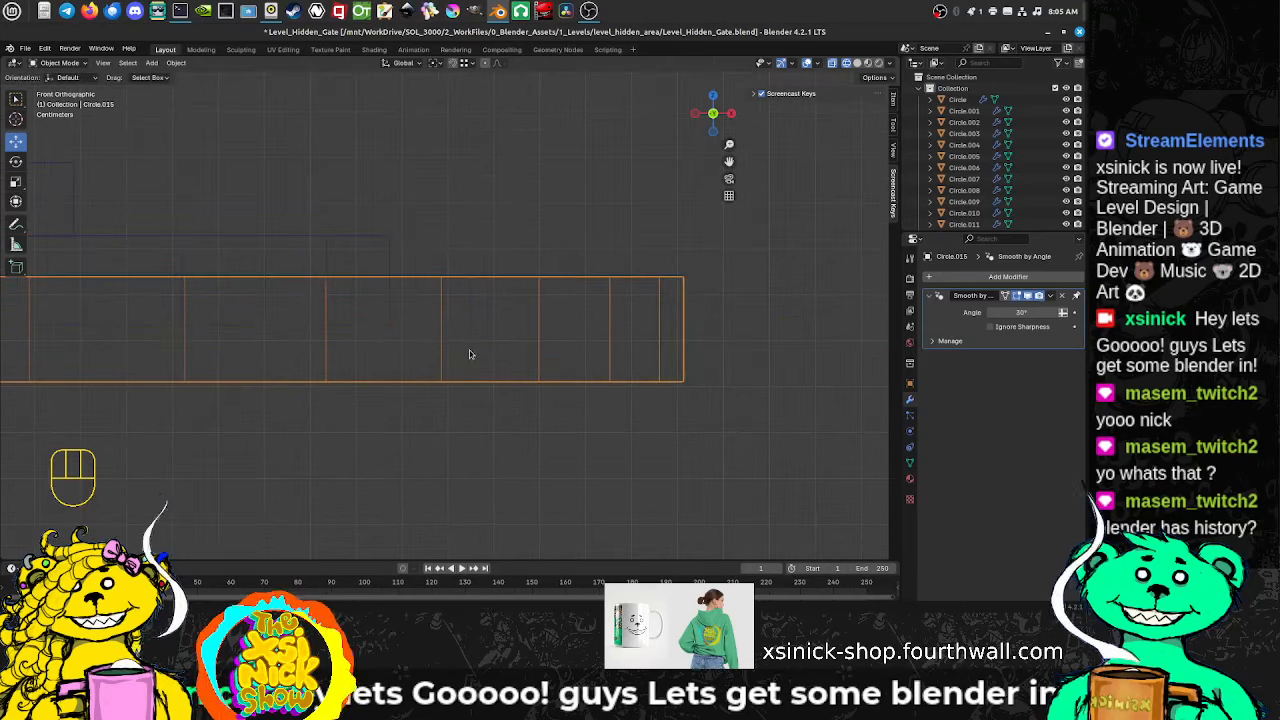
key("g")
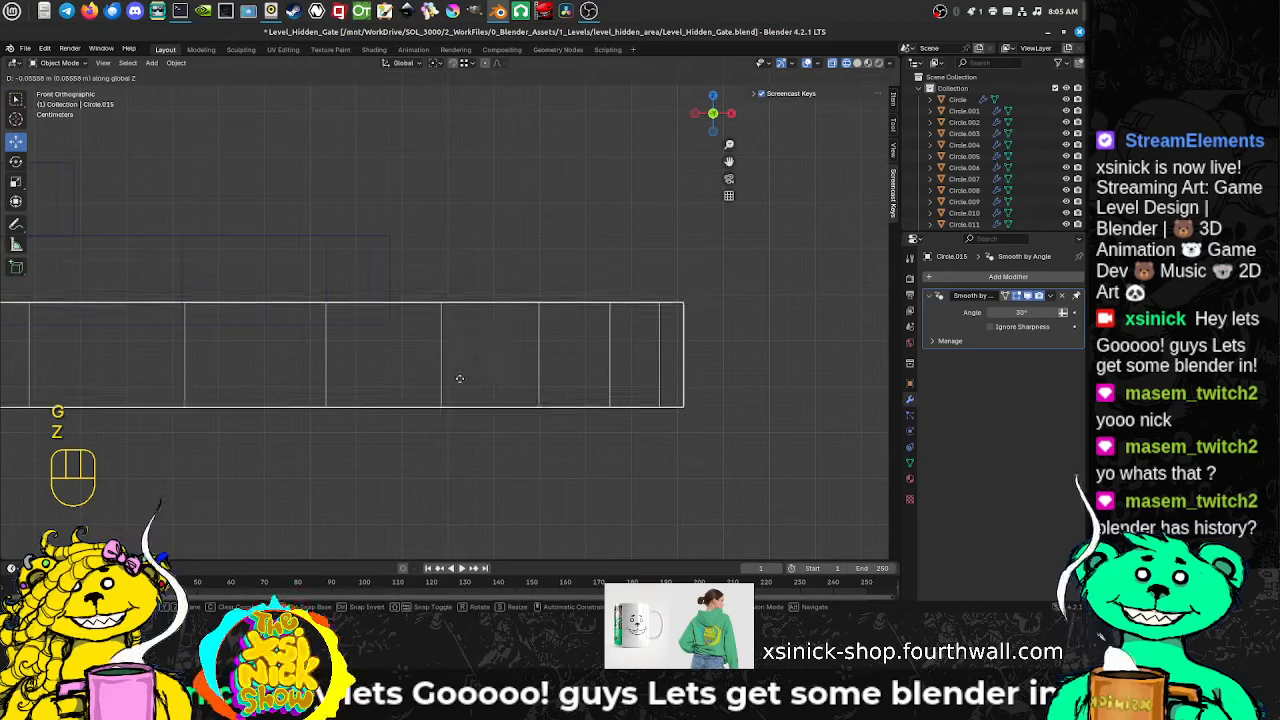
left_click(457, 400)
Step: Make the lowest slab thinner by raising its bottom vertices along Z by about 0.055 m
scroll(484, 328, "down", 8)
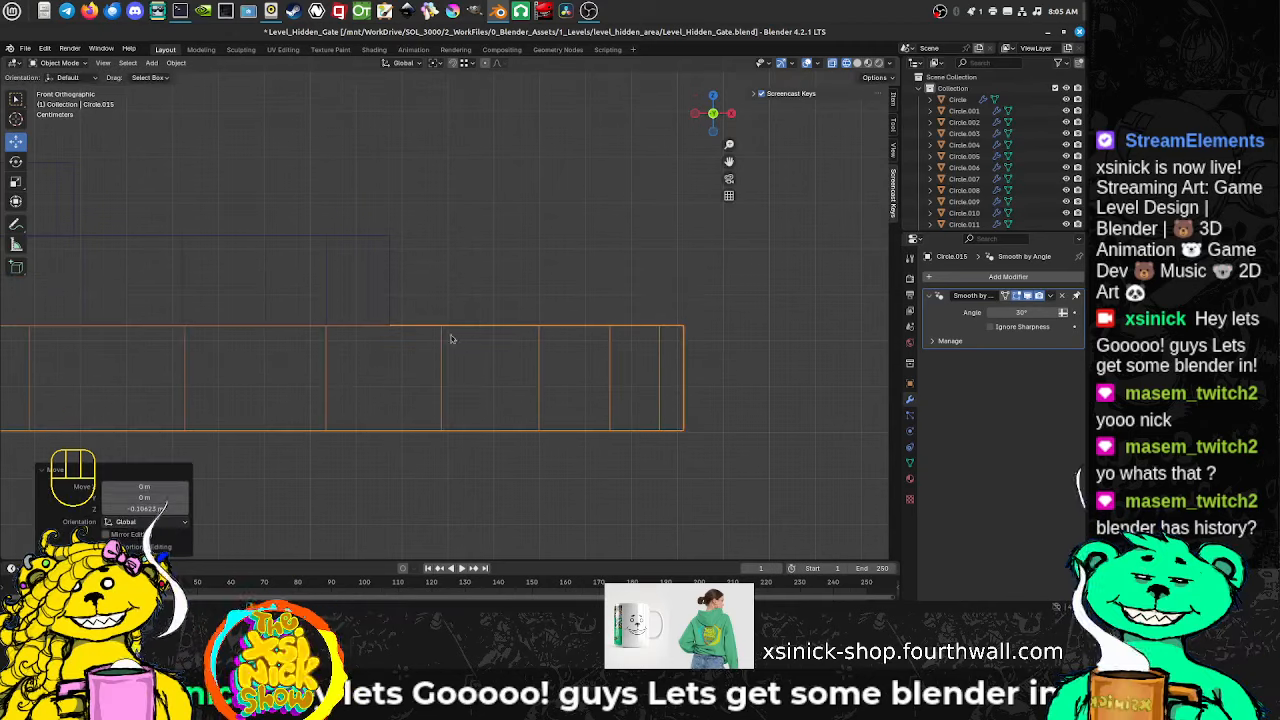
mouse_move(484, 328)
middle_mouse_down()
mouse_move(580, 323)
mouse_move(549, 303)
mouse_move(600, 312)
mouse_move(454, 315)
mouse_move(481, 311)
middle_mouse_up()
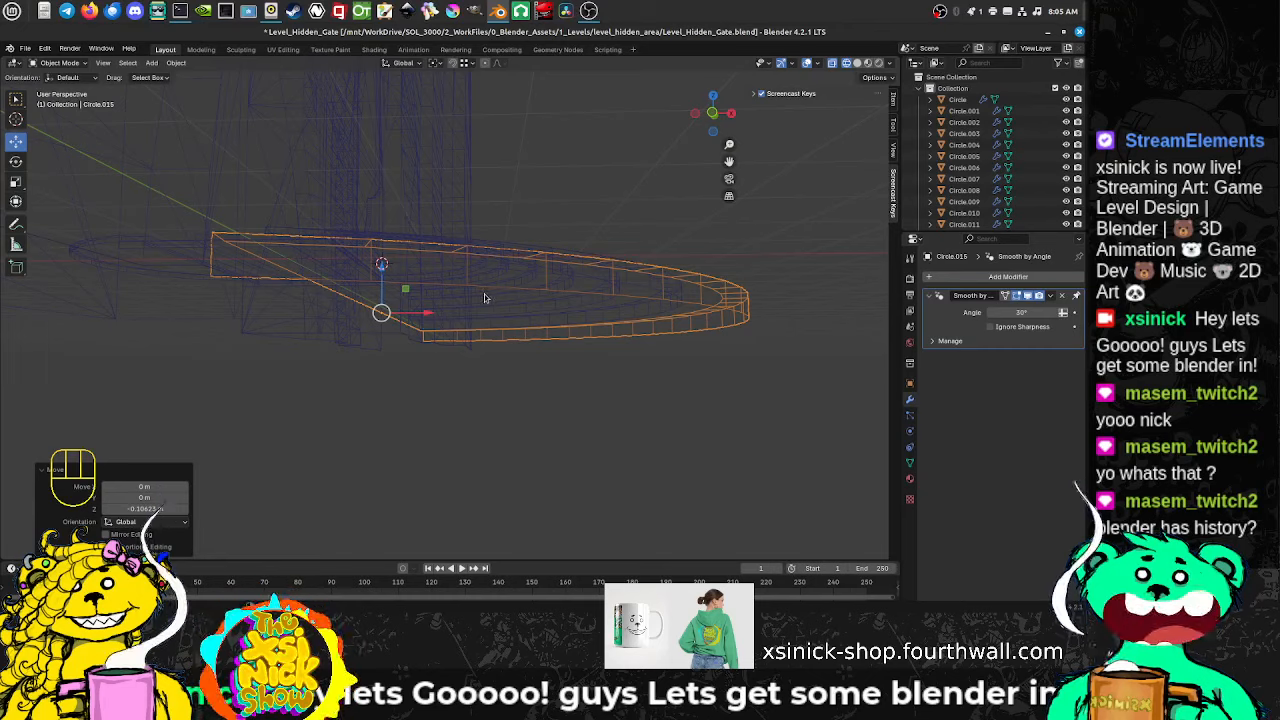
key("KP_6")
key("KP_3")
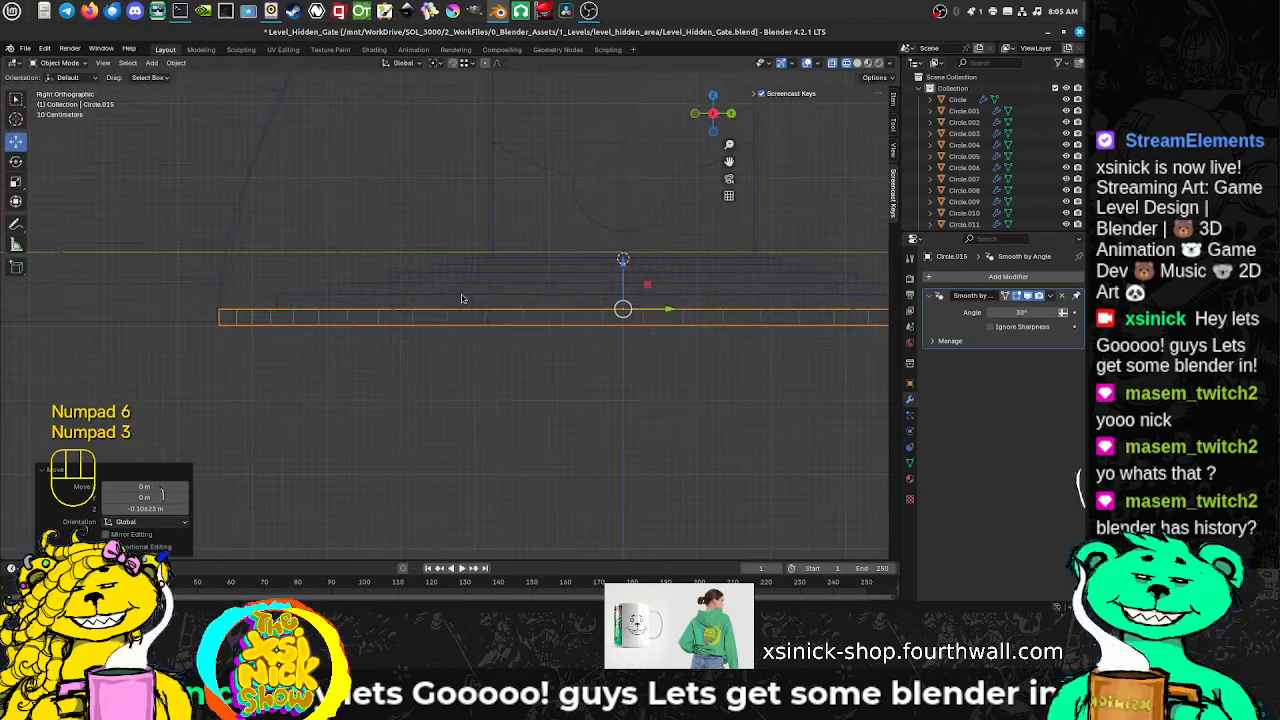
middle_click_drag(461, 298, 280, 297, "shift")
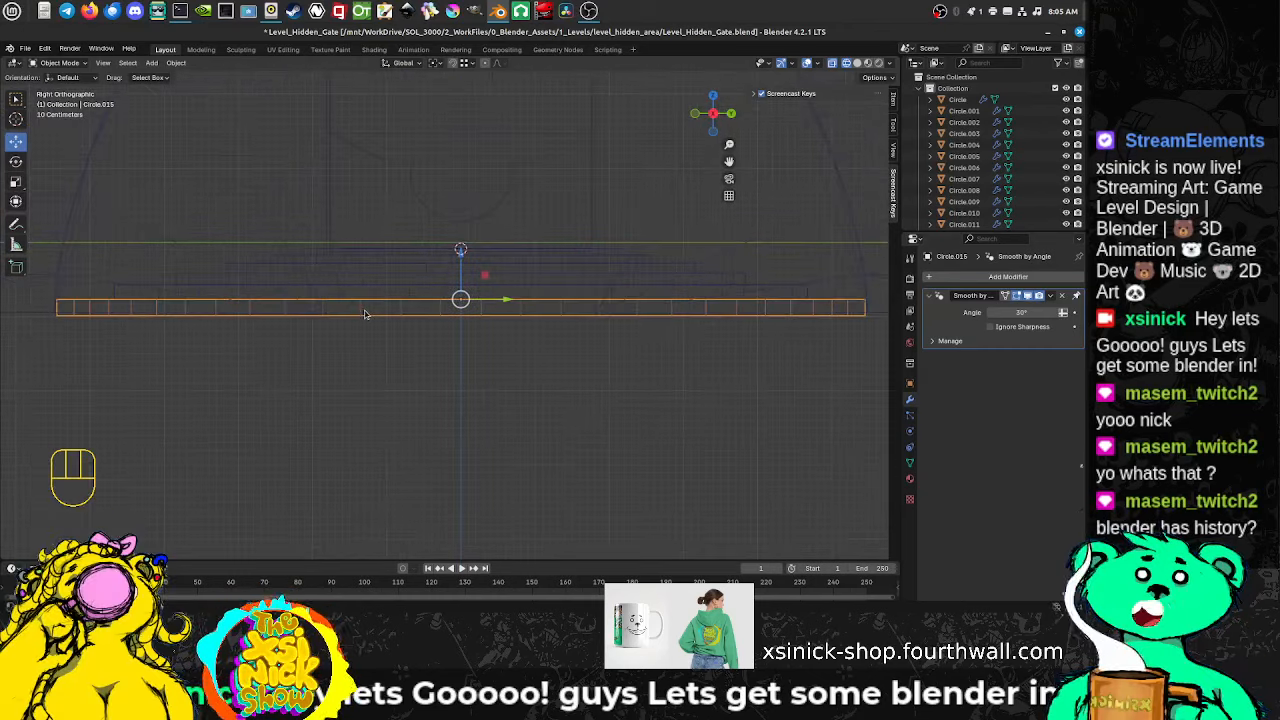
key("Tab")
scroll(390, 337, "down", 2)
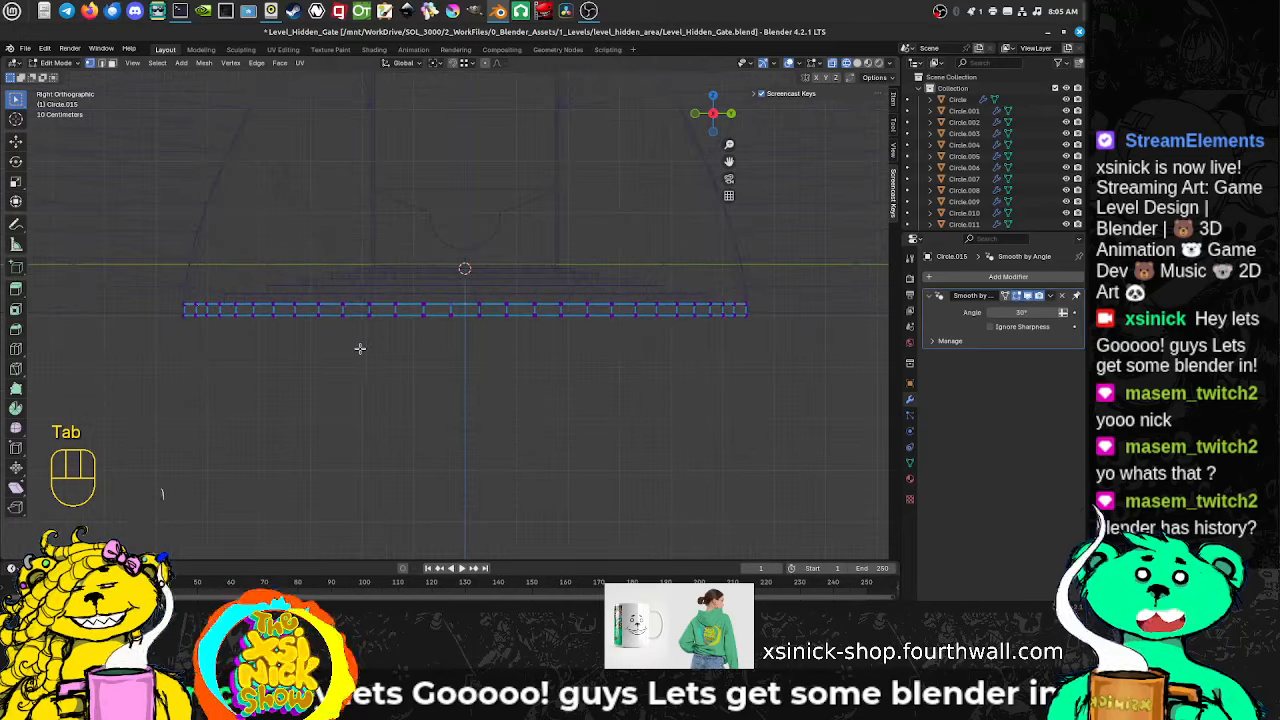
left_click_drag(398, 366, 777, 310)
middle_click_drag(288, 337, 408, 342, "shift")
scroll(408, 342, "up", 1)
scroll(290, 307, "up", 8)
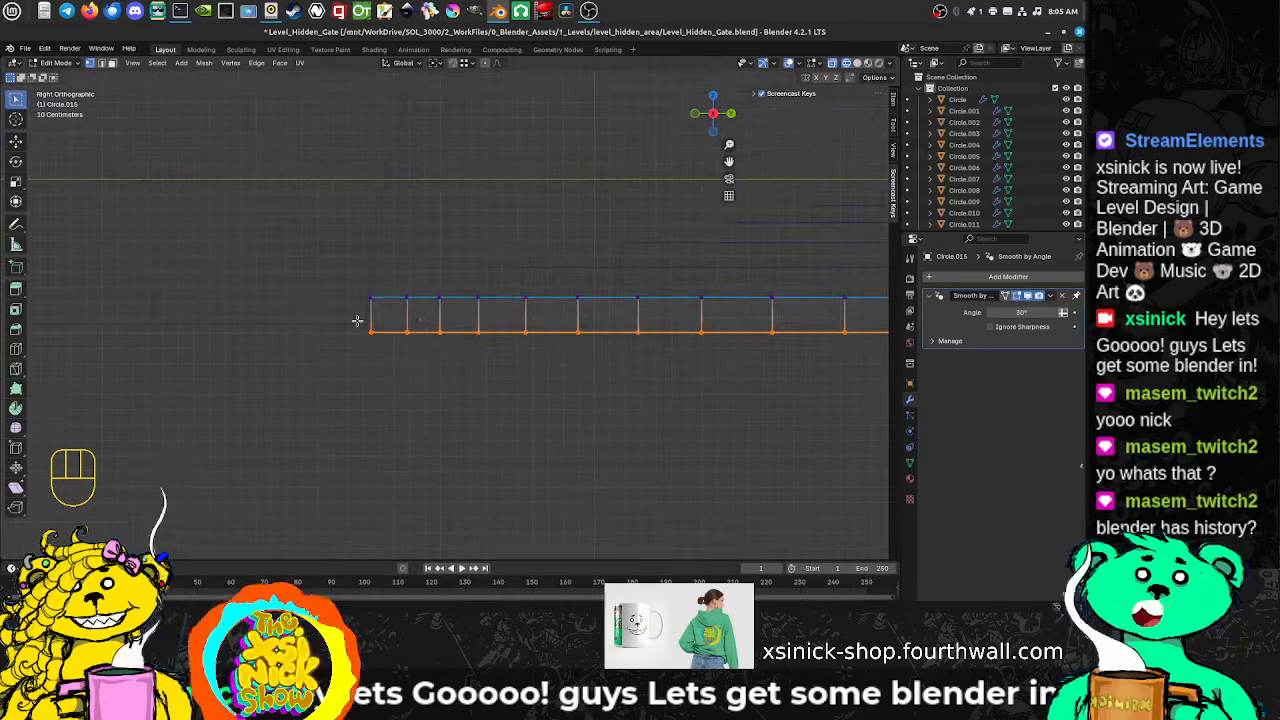
key("g")
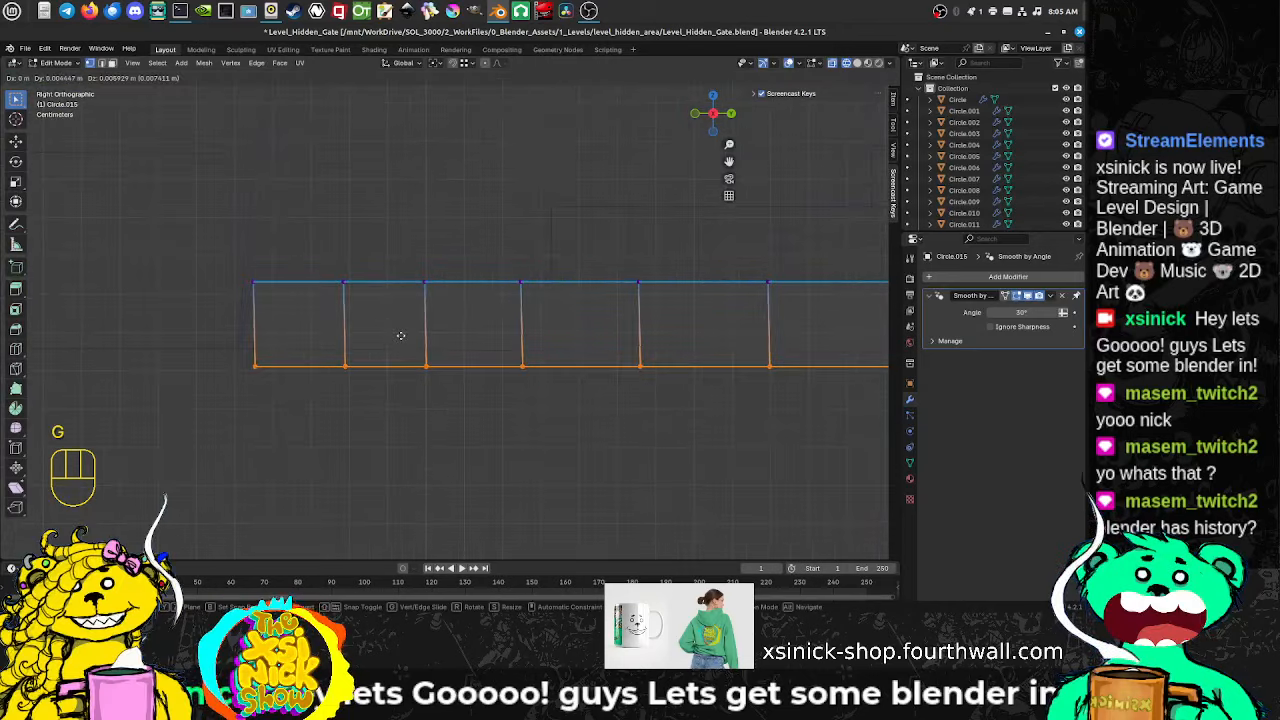
key("z")
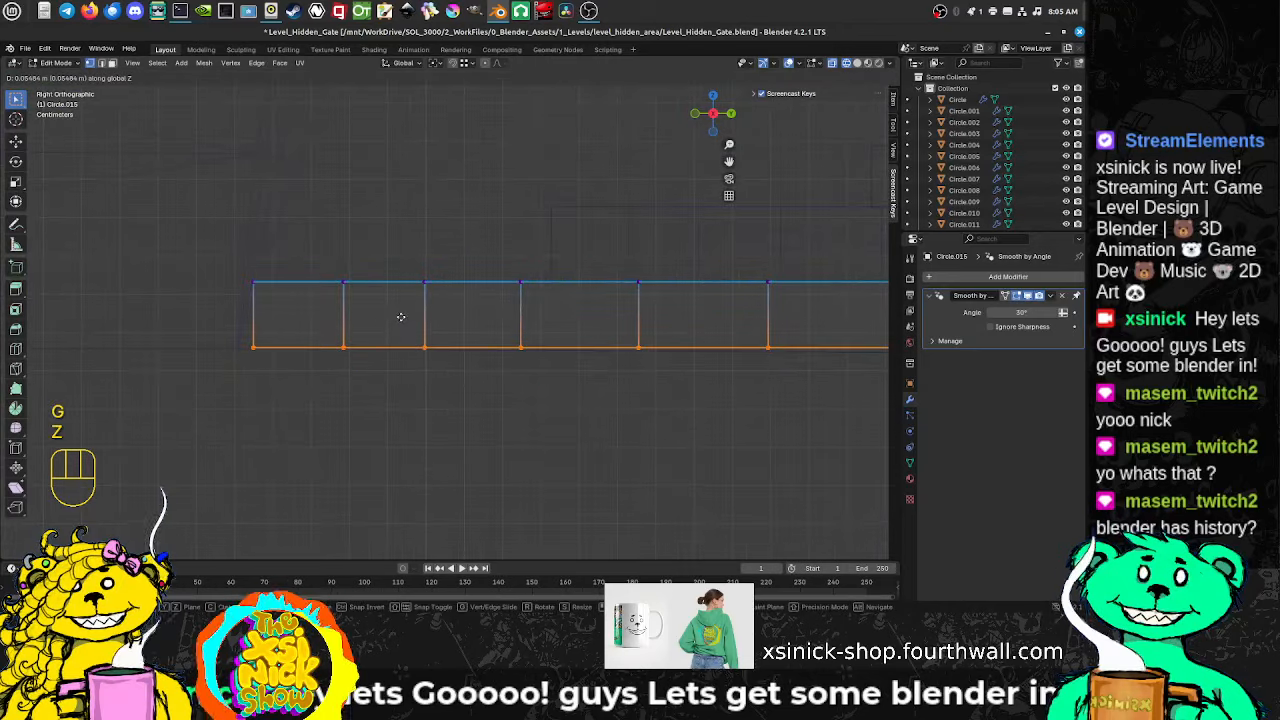
left_click(400, 318)
left_click(400, 318)
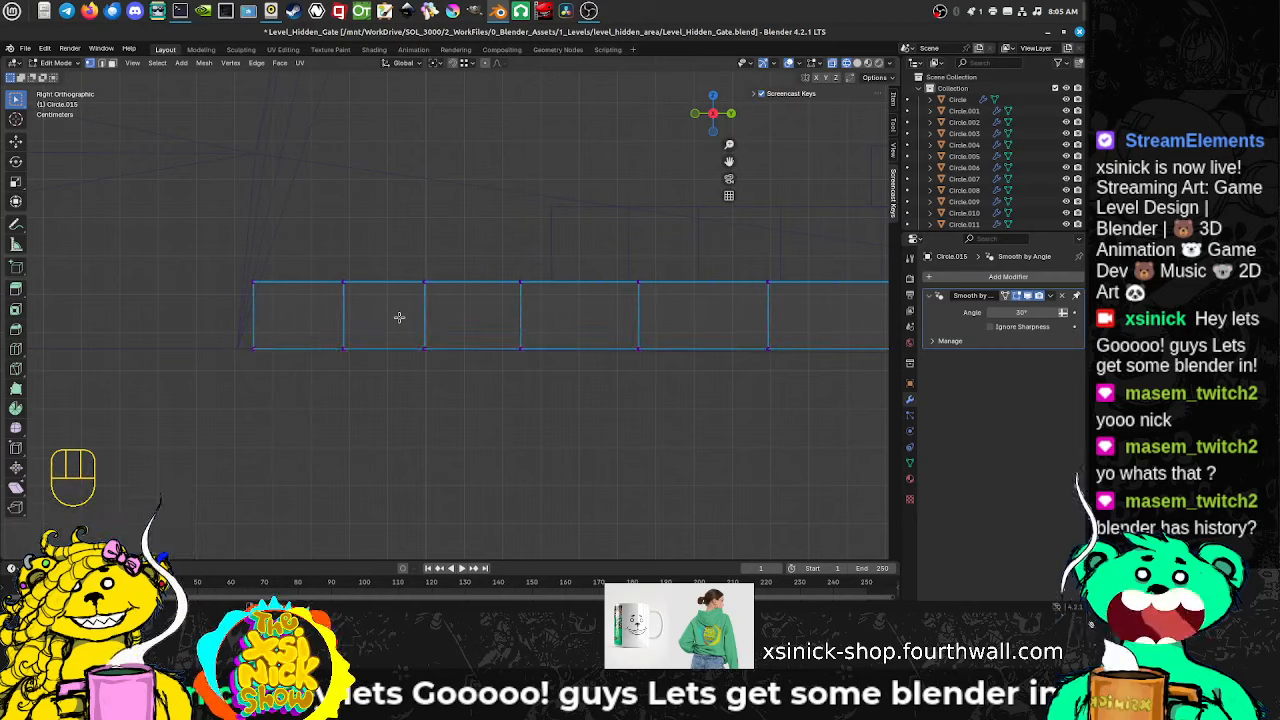
Step: Switch to face selection and solid shading, and select the lowest slab's inner top face
scroll(363, 318, "down", 4)
middle_click_drag(569, 272, 346, 294)
scroll(336, 284, "down", 4)
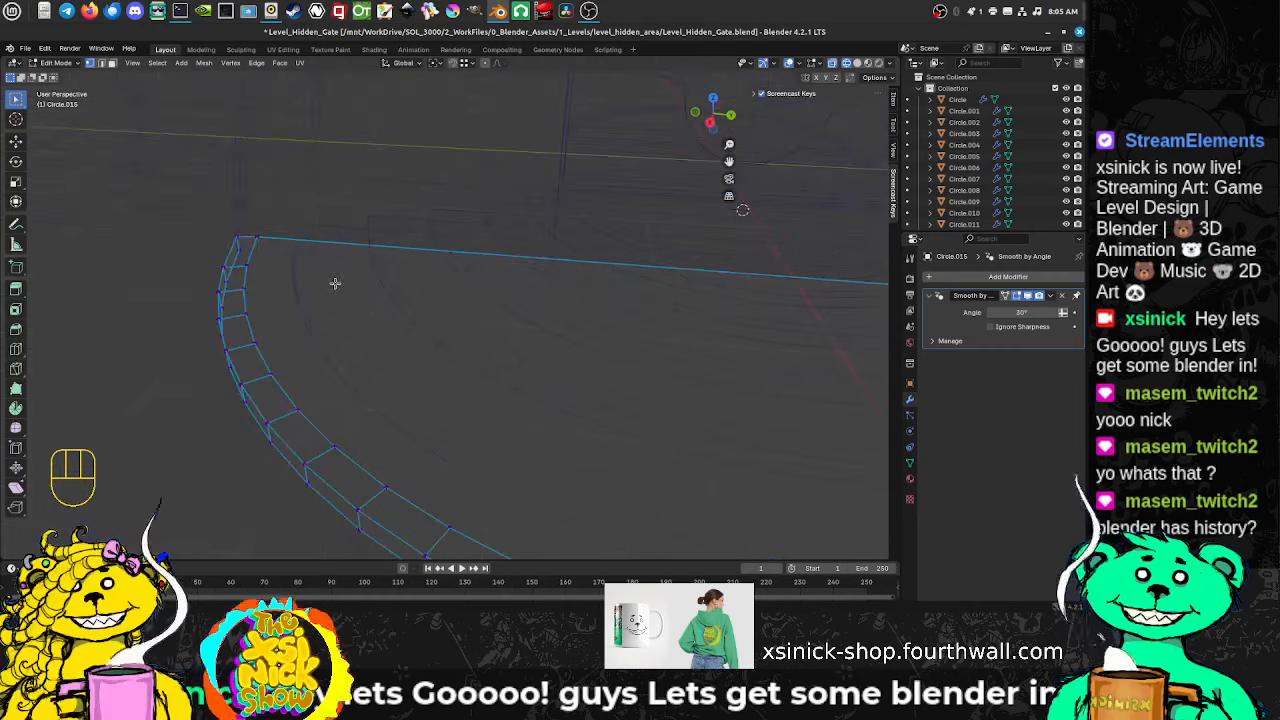
middle_click_drag(577, 334, 614, 278, "shift")
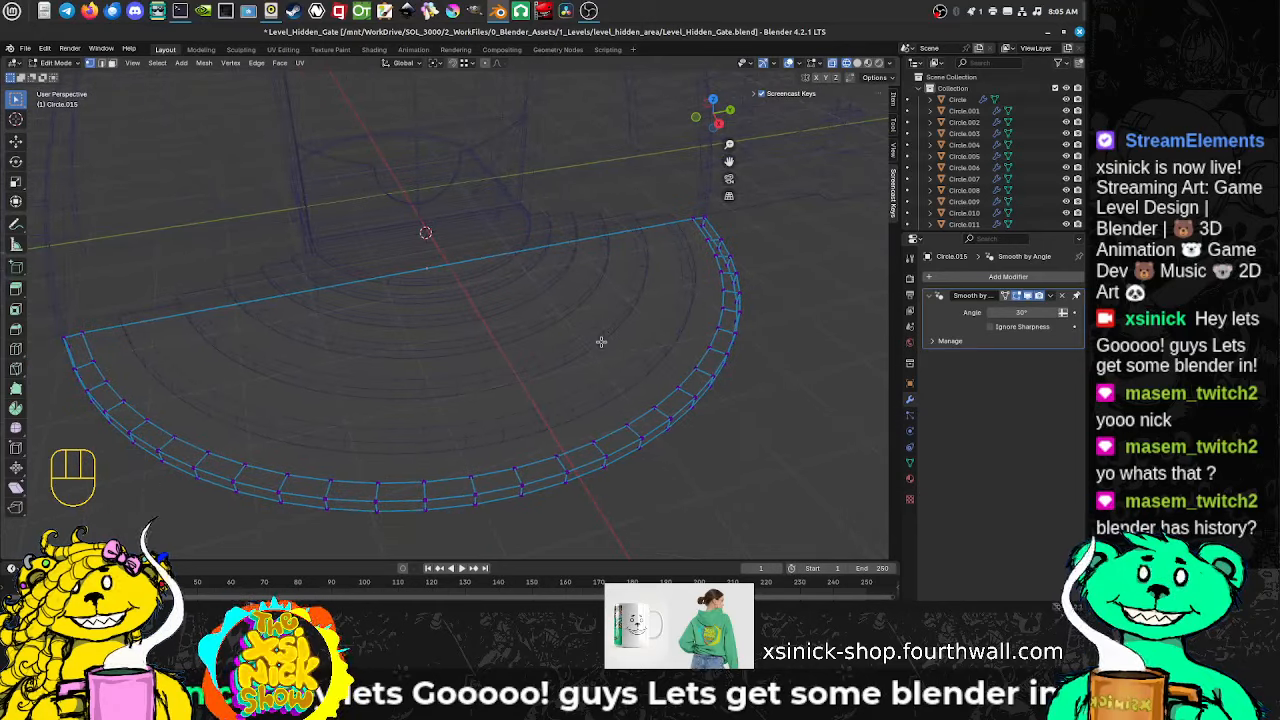
middle_click_drag(191, 357, 245, 357, "shift")
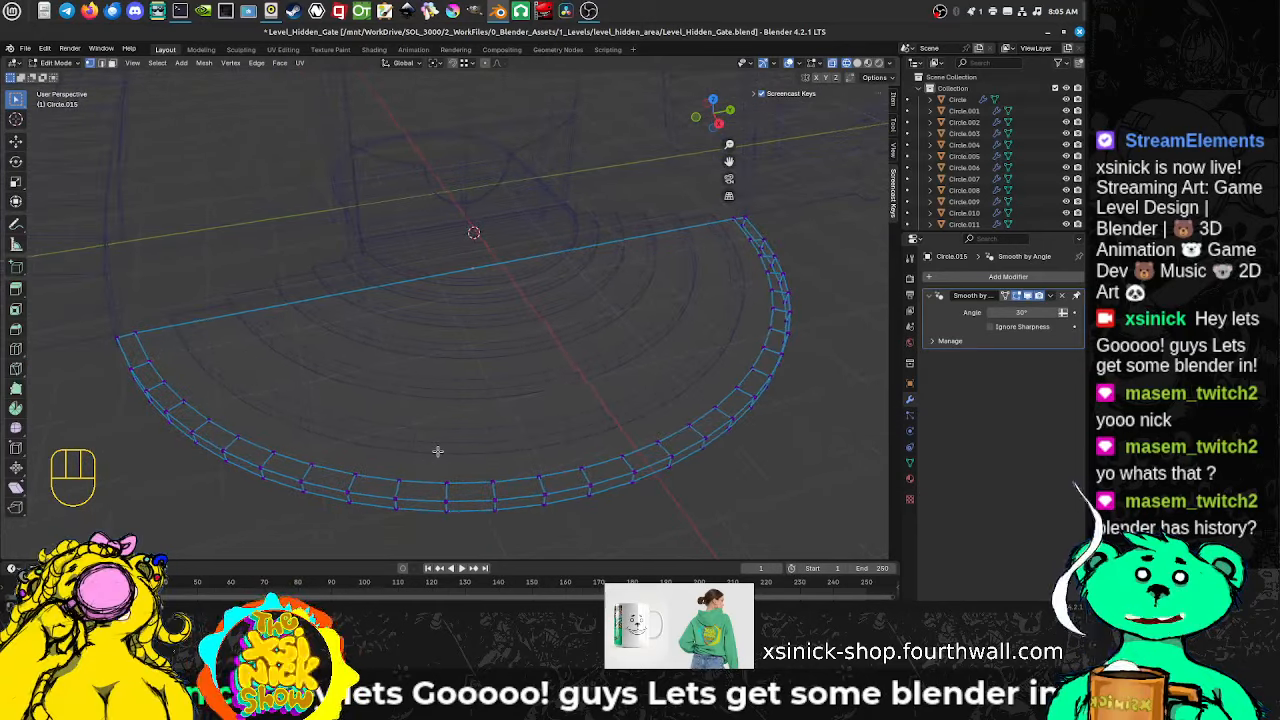
left_click(437, 450)
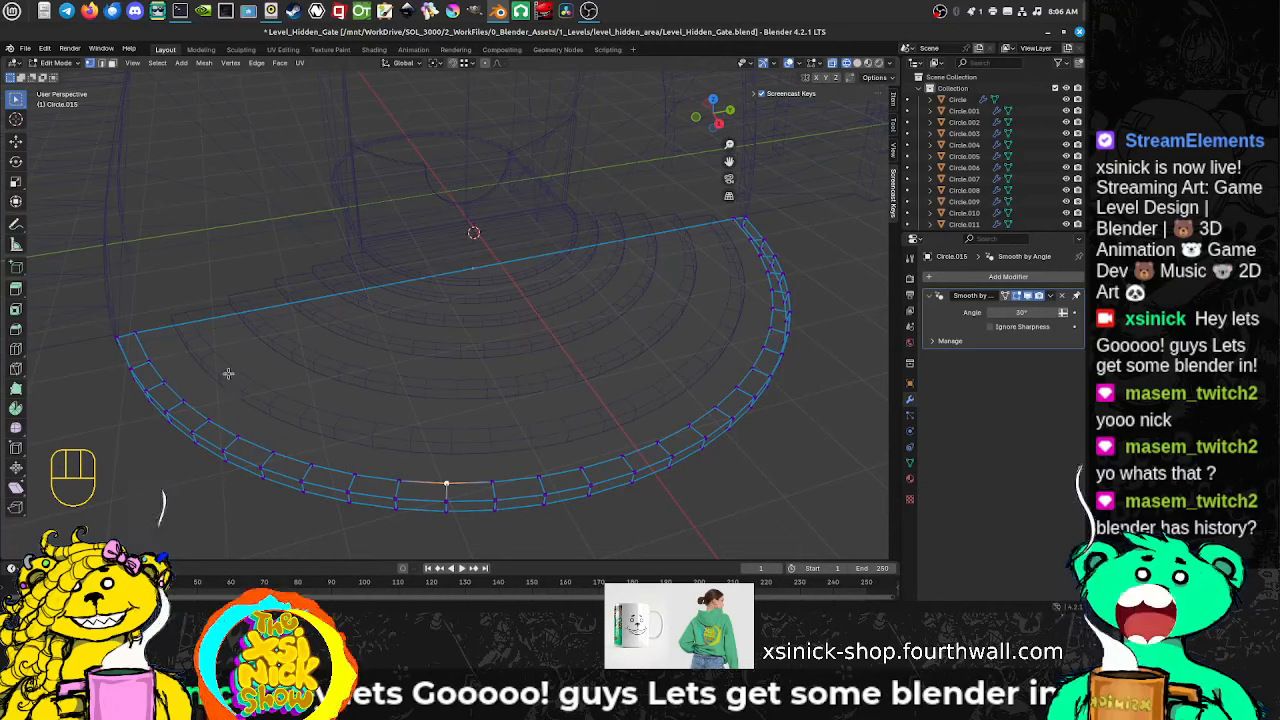
left_click(386, 436)
key("ctrl+Tab")
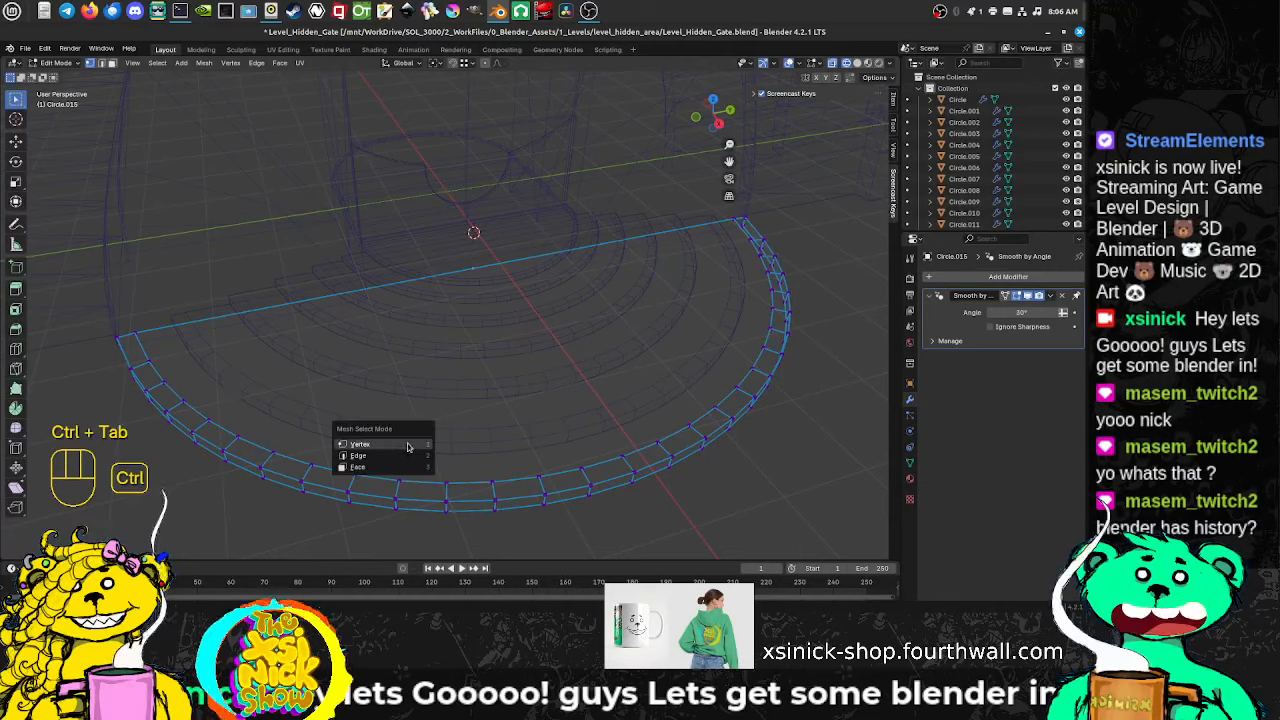
left_click(381, 466)
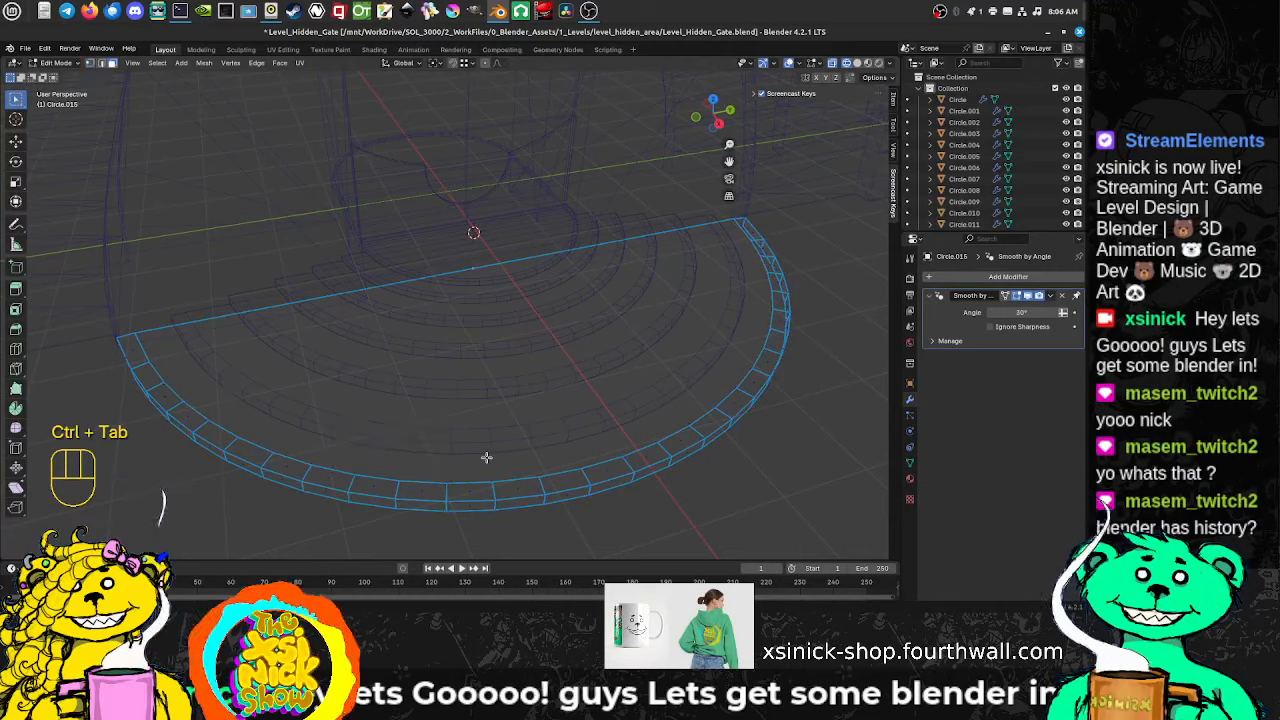
key("ctrl+Tab")
left_click(464, 435)
left_click(857, 62)
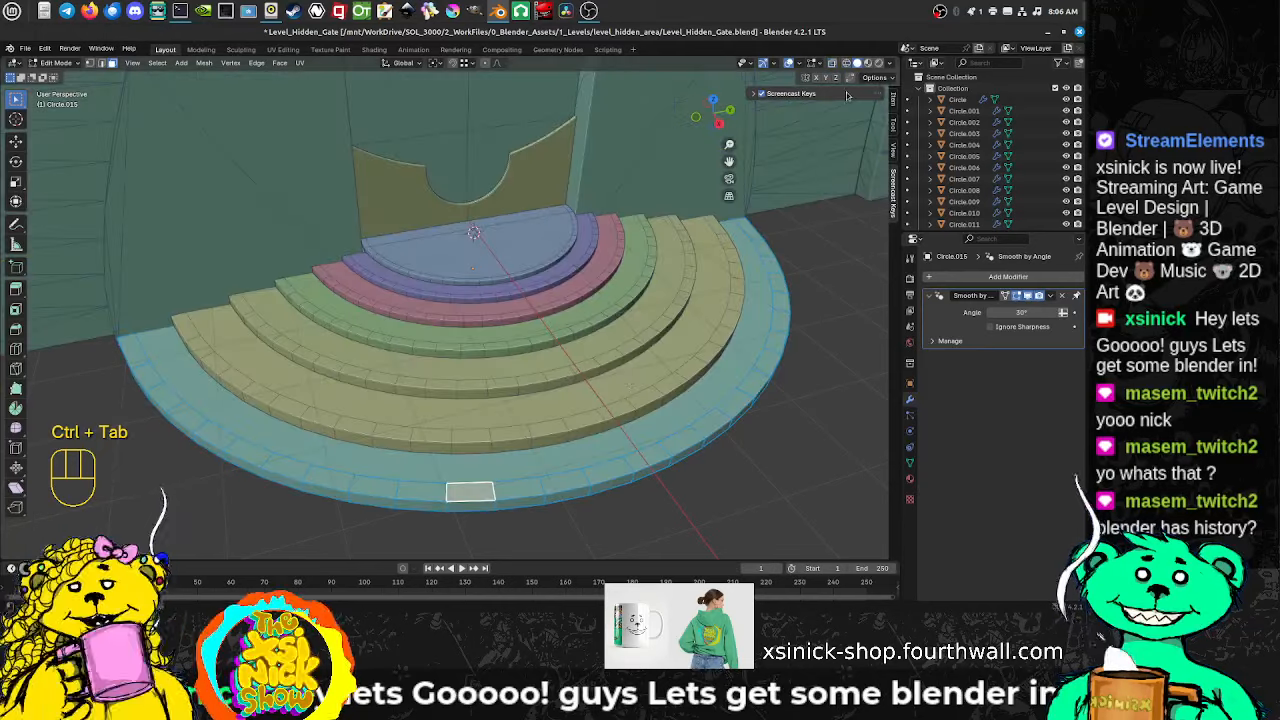
middle_click_drag(581, 432, 617, 418)
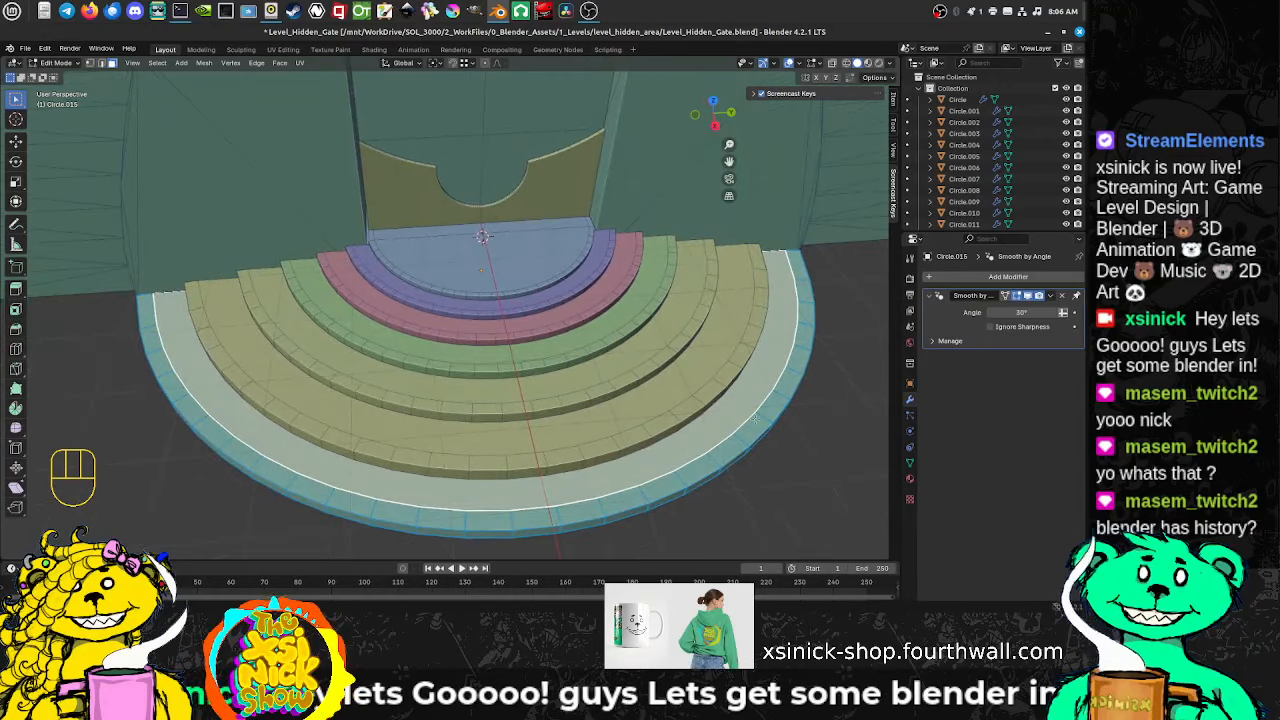
key("s")
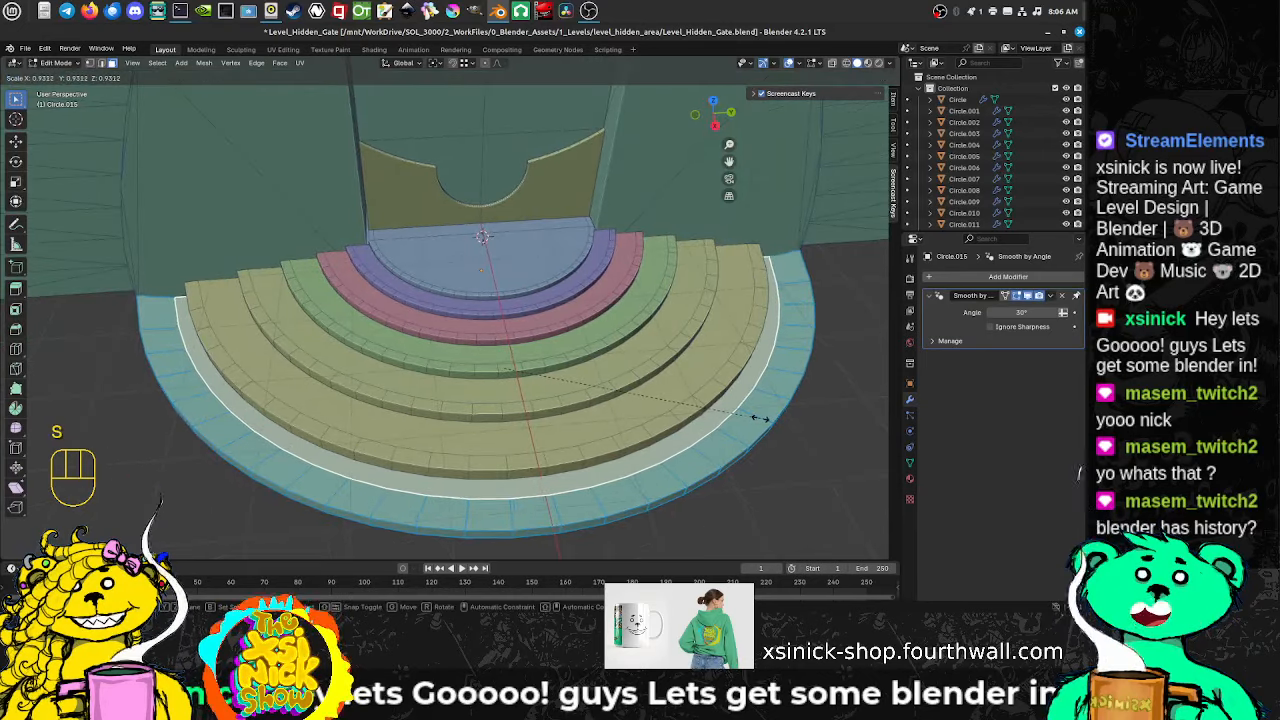
key("shift+z")
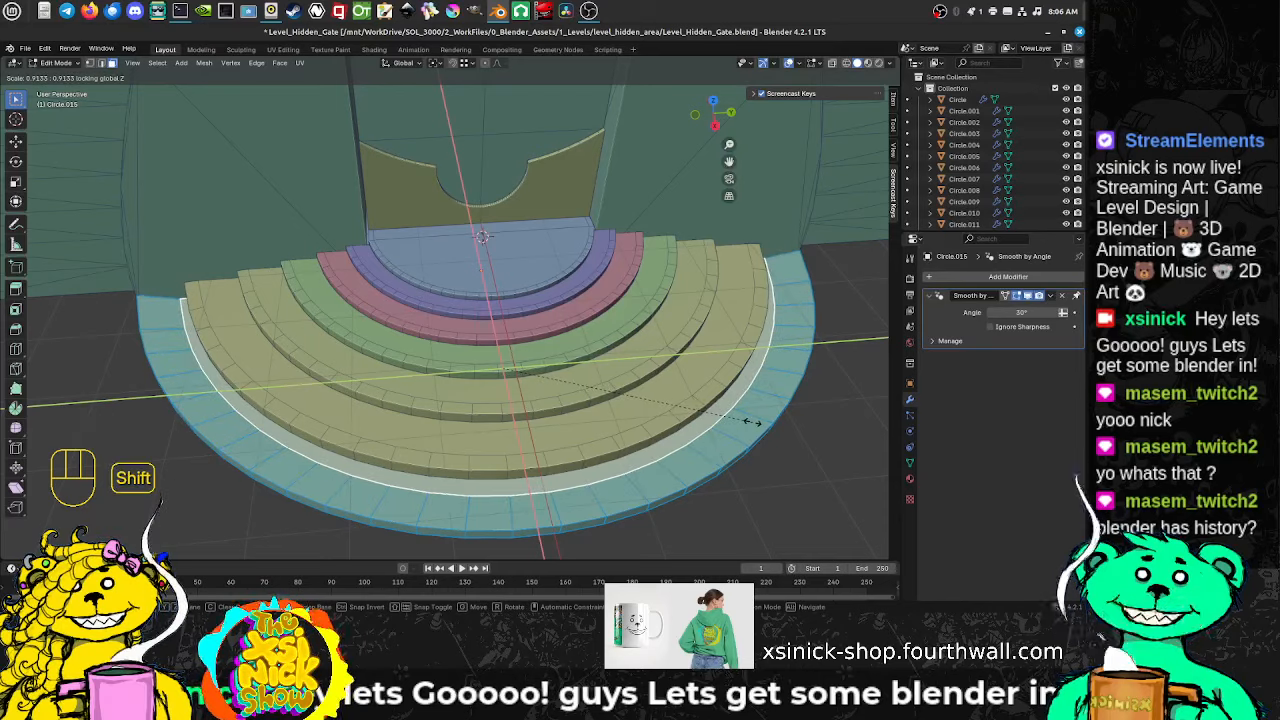
key("shift+y")
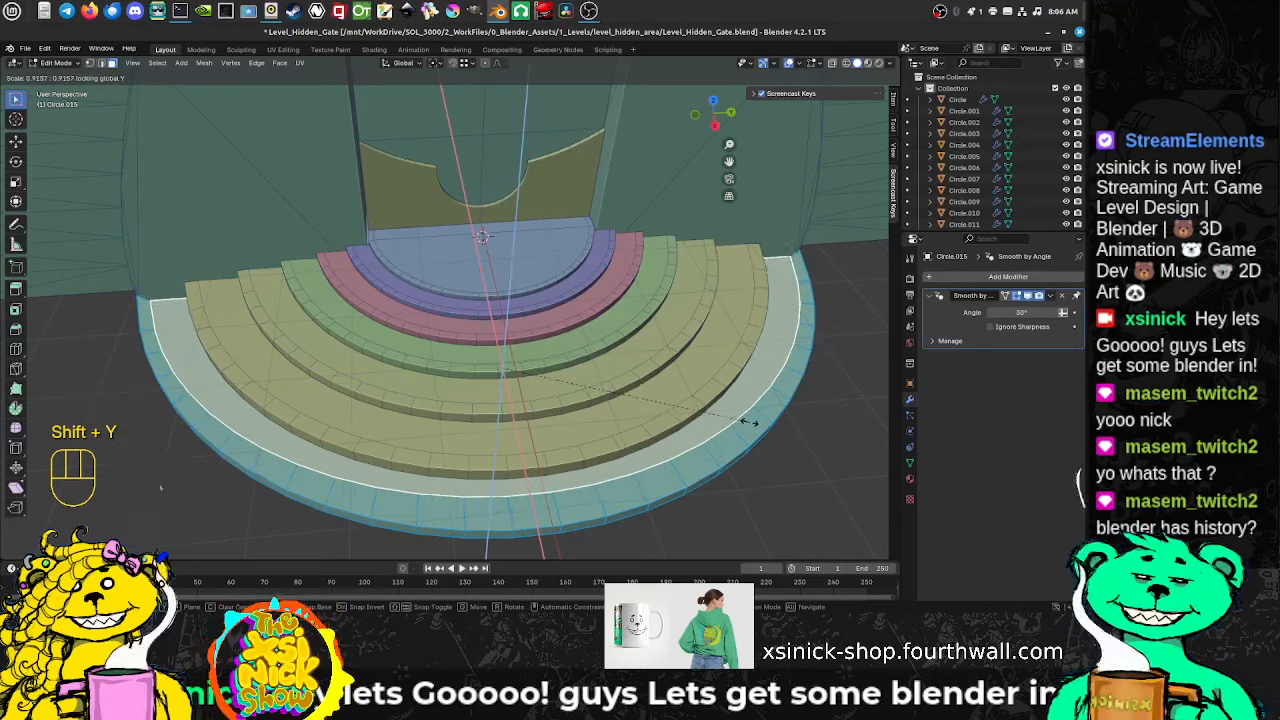
left_click(727, 405)
middle_click_drag(727, 405, 598, 392)
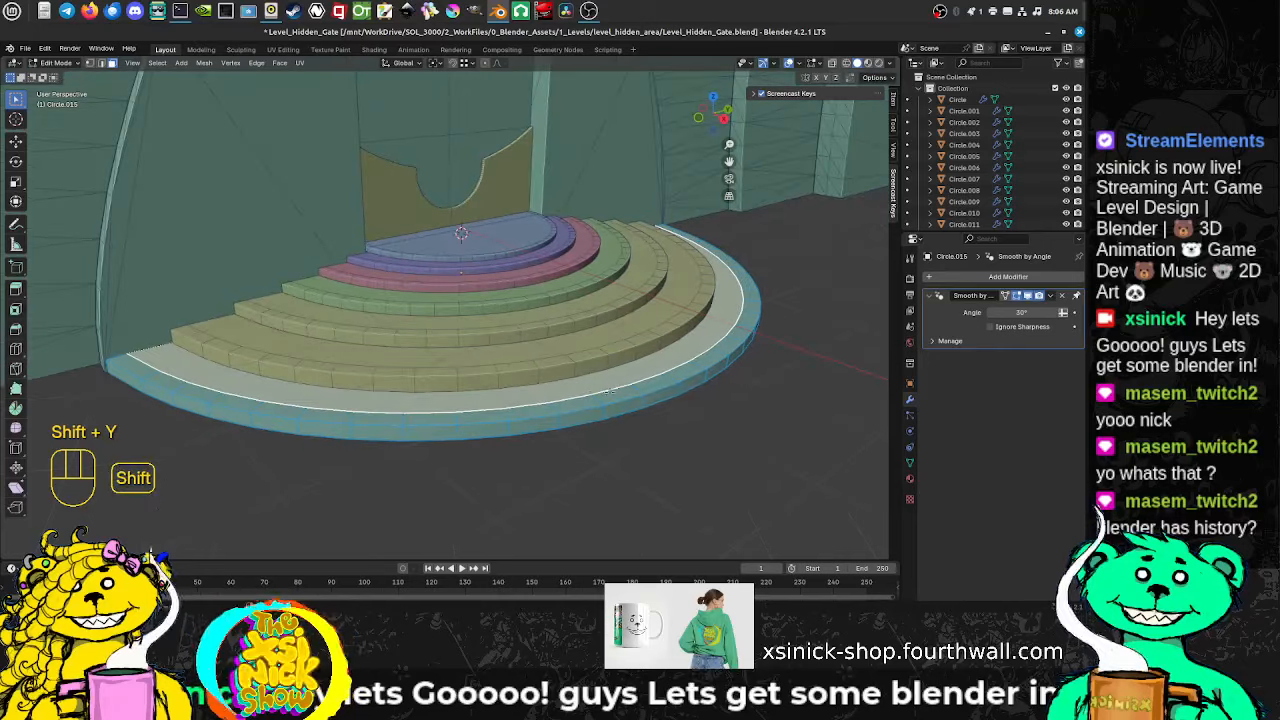
key("s")
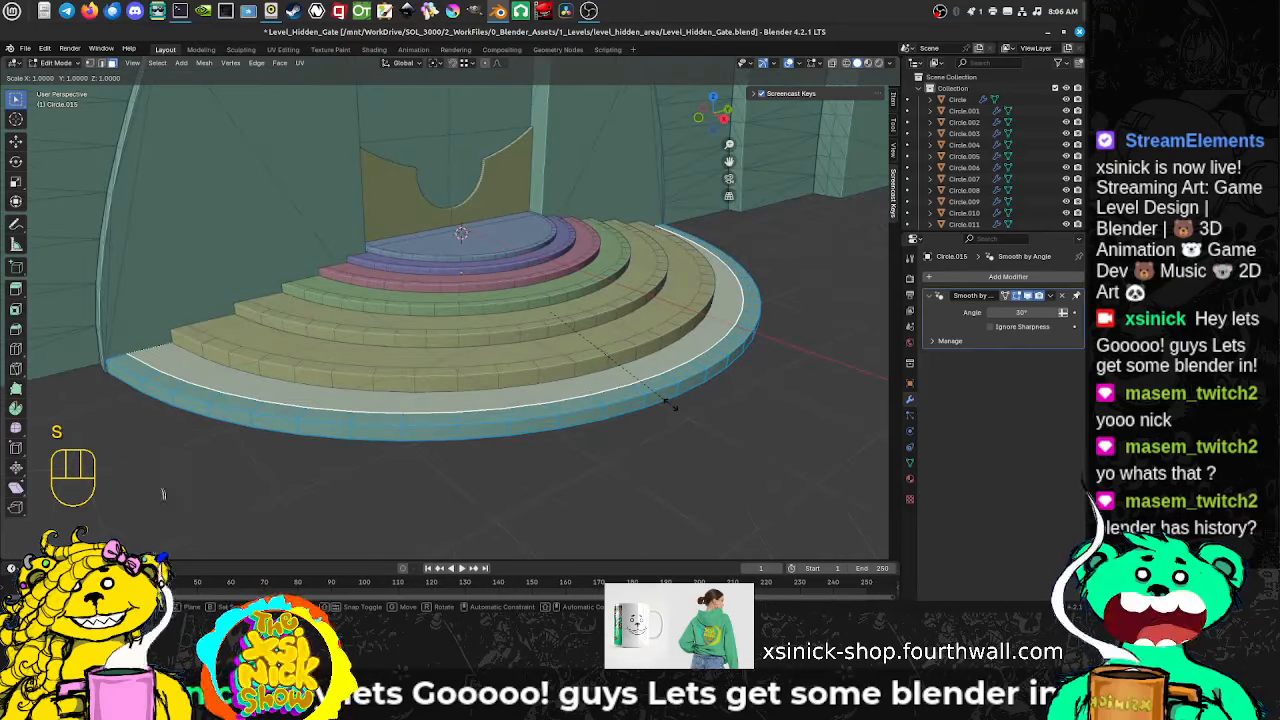
key("shift+z")
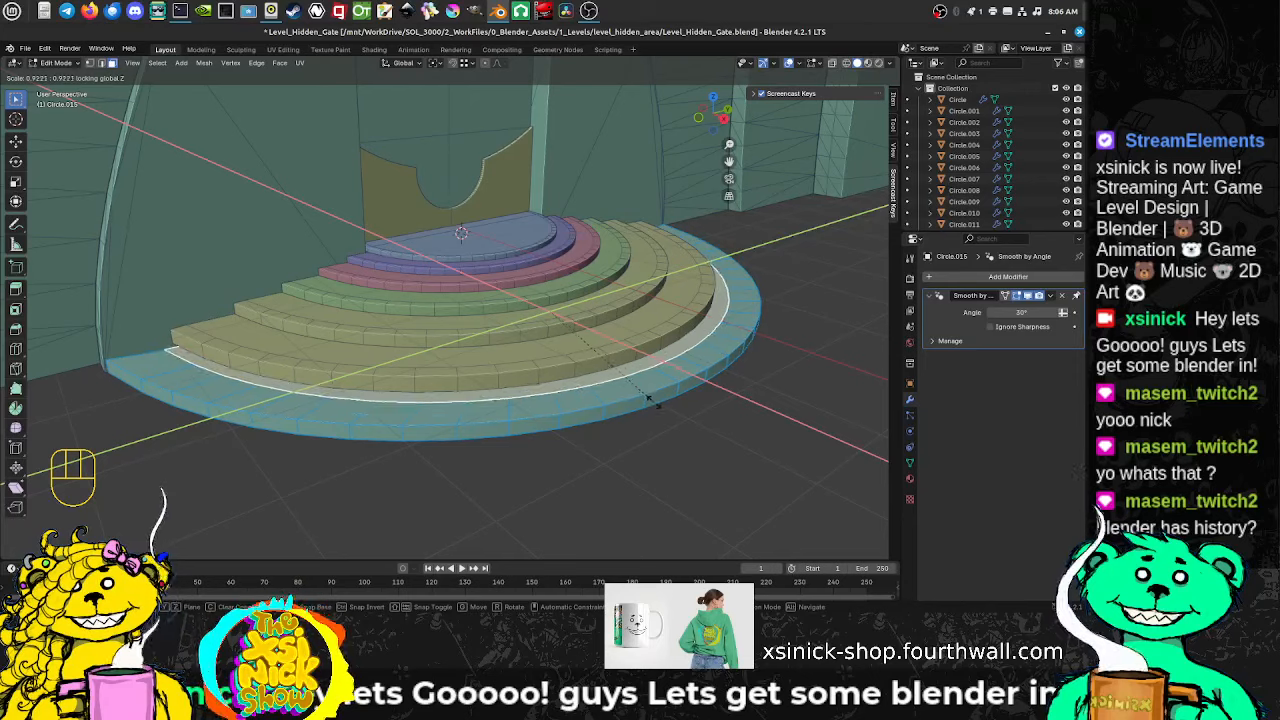
left_click(670, 400)
middle_click_drag(648, 393, 609, 414)
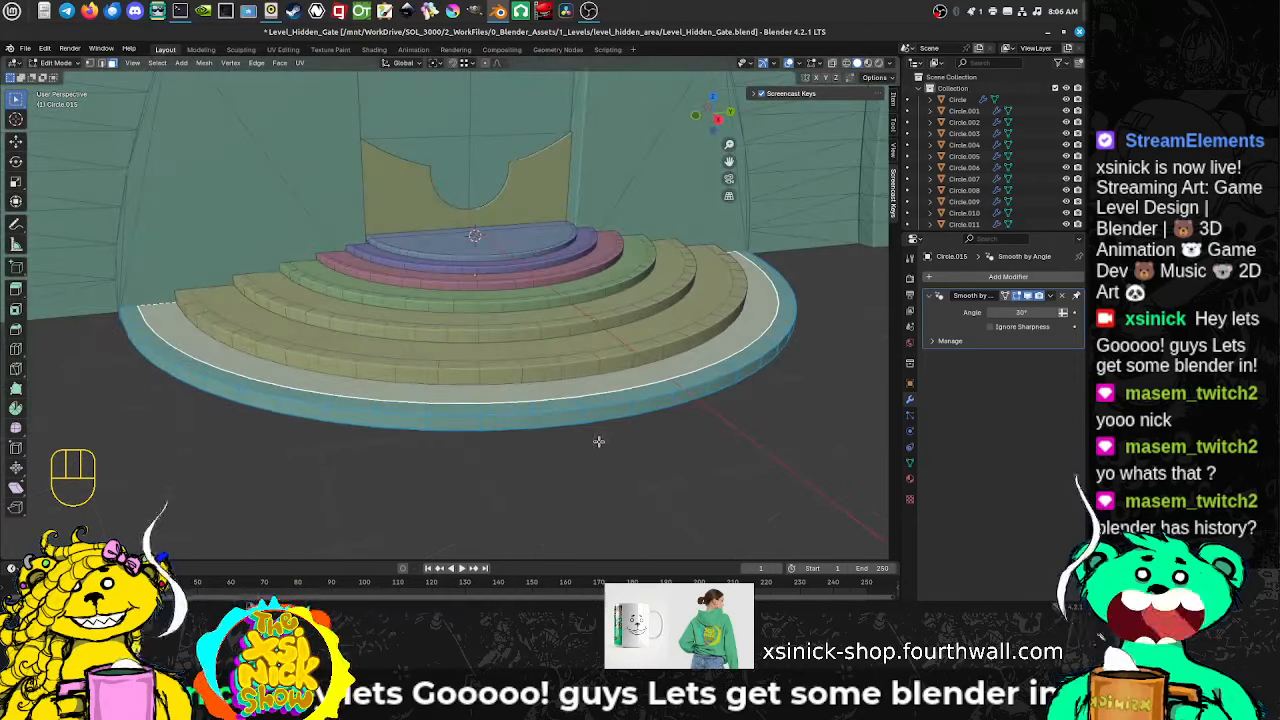
Step: Select the step slabs and wall pieces in Object Mode, apply their transforms, and reselect the lowest slab's inner top face in Edit Mode
left_click(590, 444)
key("Tab")
left_click_drag(448, 487, 568, 328)
left_click_drag(574, 260, 576, 260)
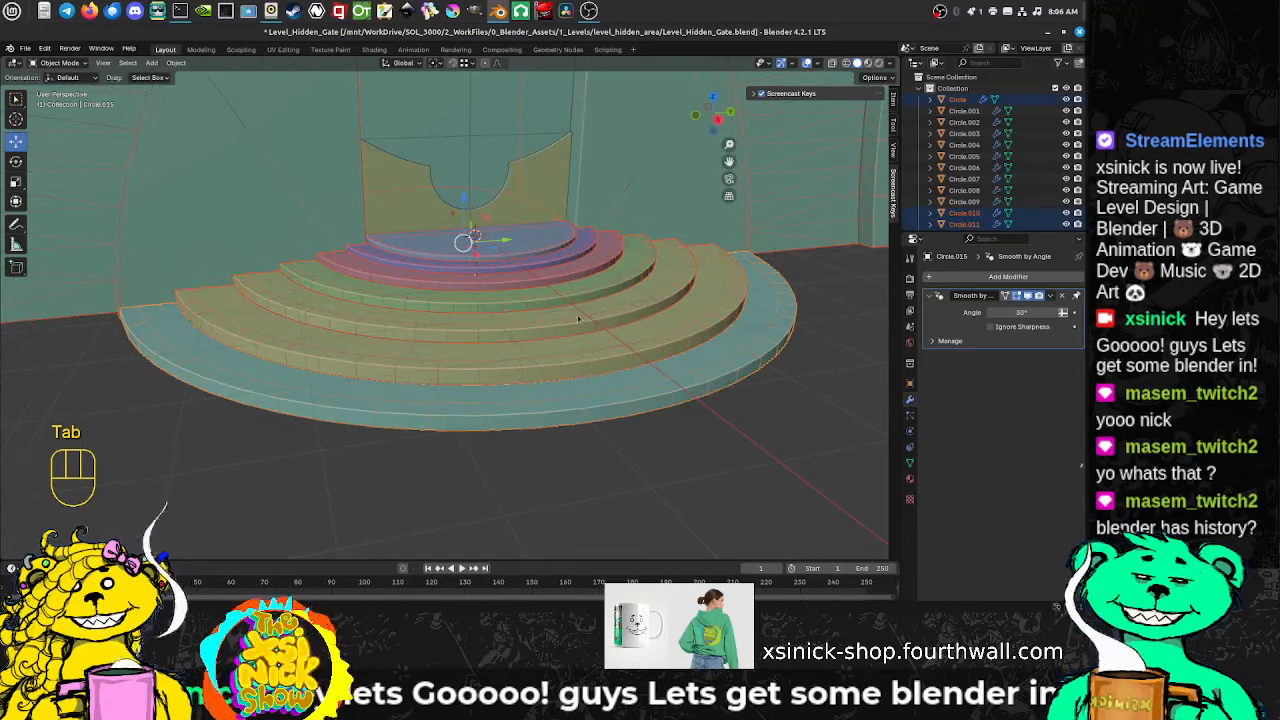
middle_click_drag(670, 371, 656, 396)
key("ctrl+a")
left_click(611, 383)
key("Tab")
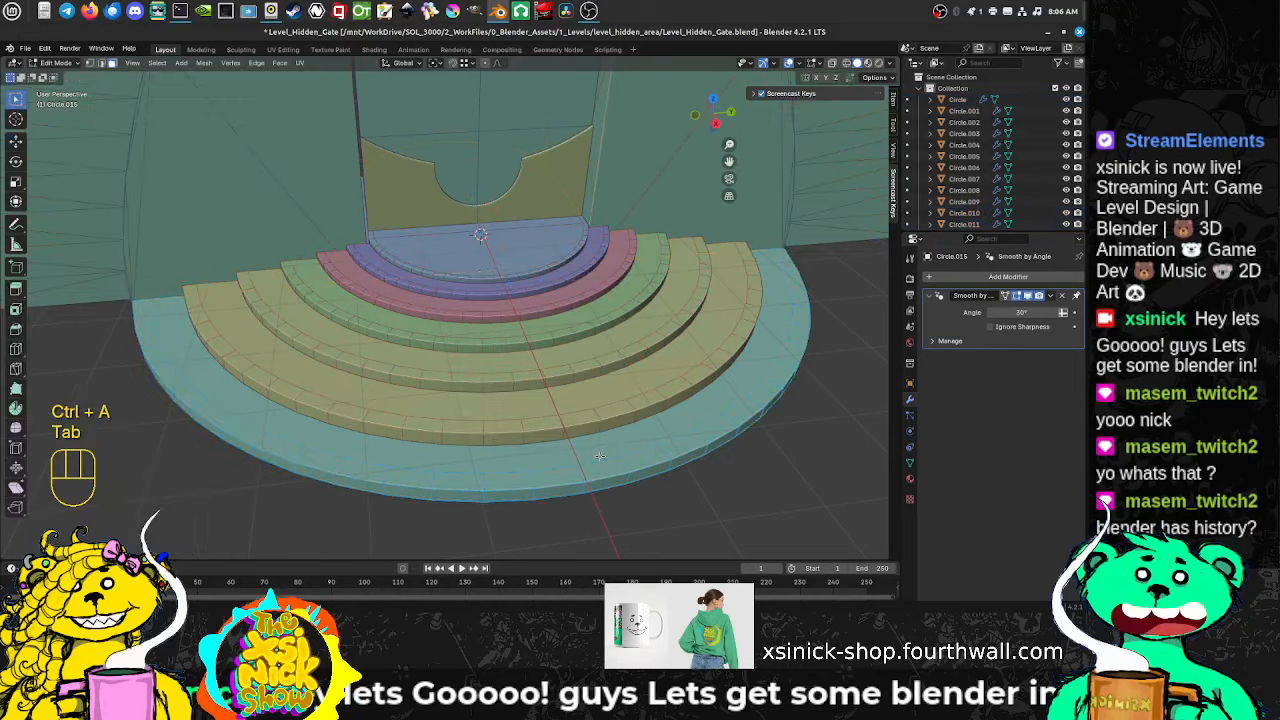
left_click(601, 451)
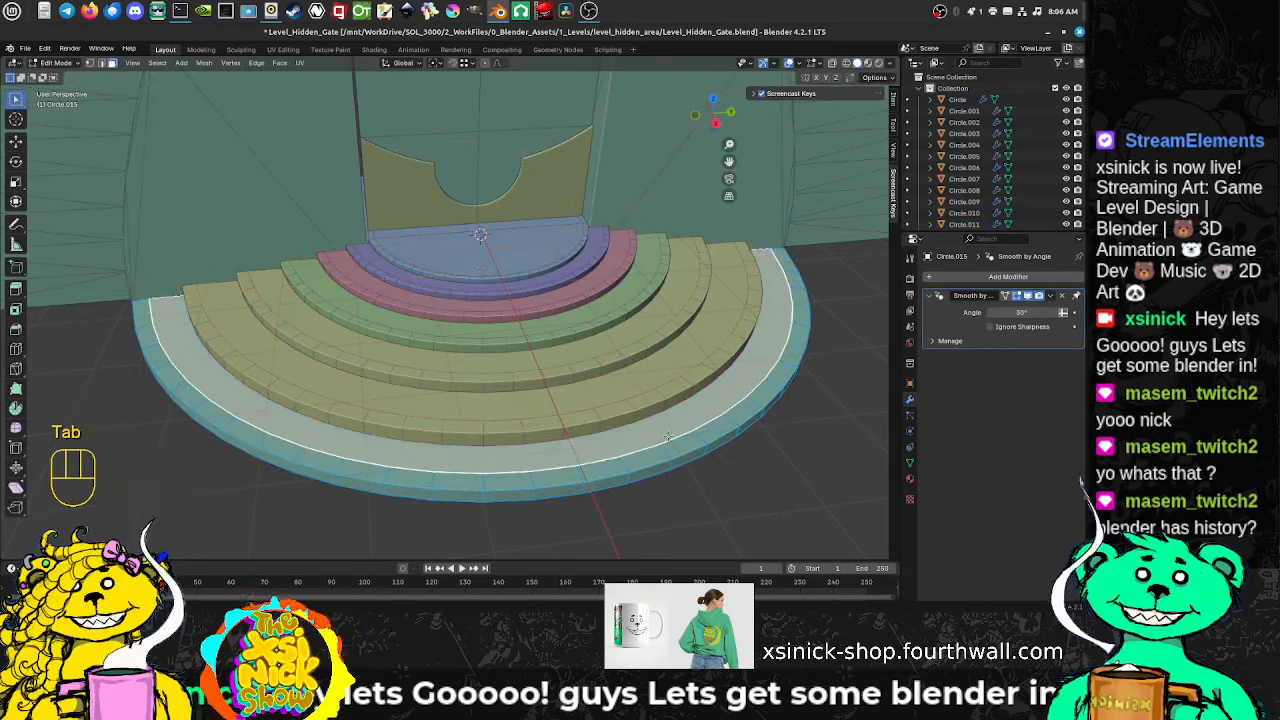
key("s")
key("shift+z")
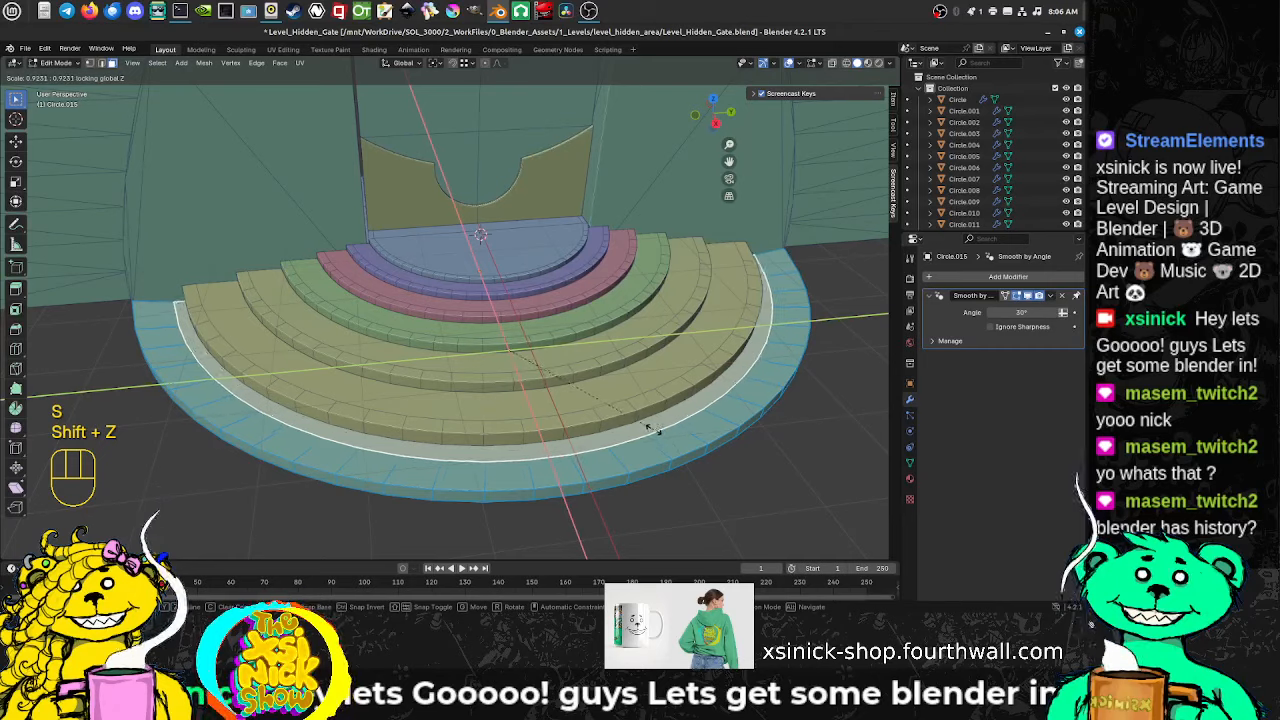
left_click(655, 423)
middle_click_drag(655, 422, 614, 402)
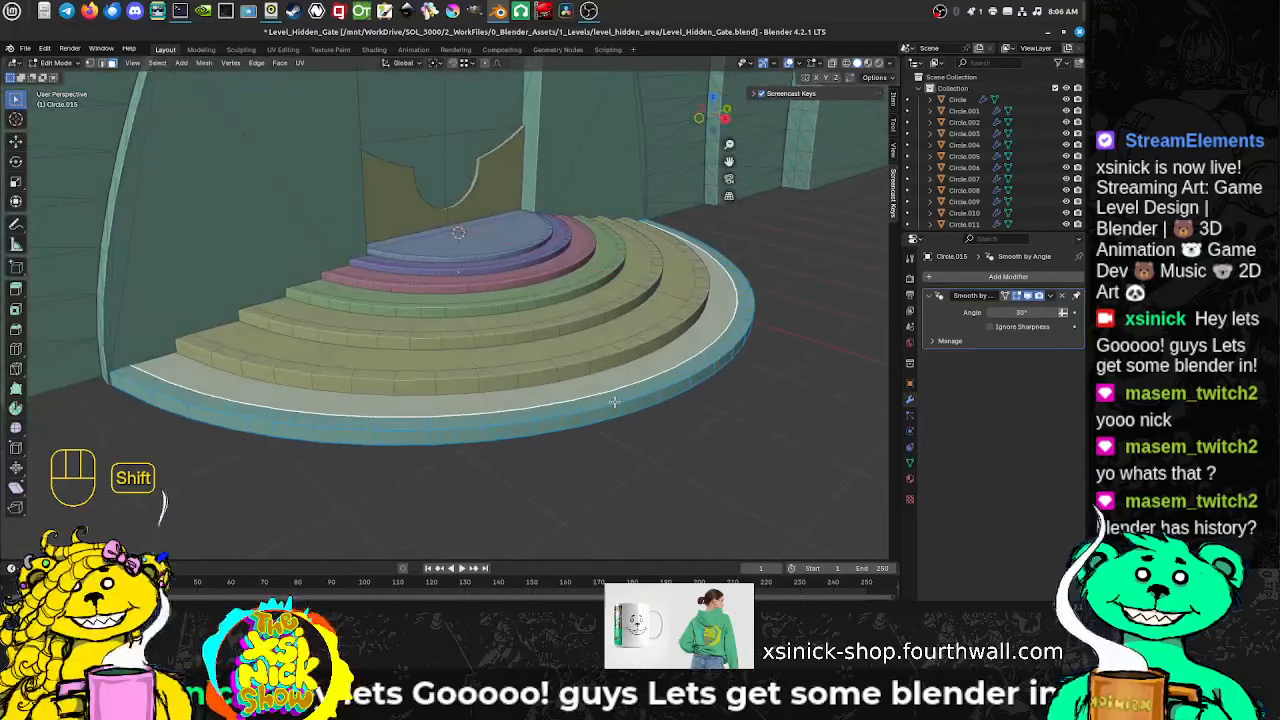
Step: Open the Transform Pivot Point options for the selected inner top face
left_click(436, 63)
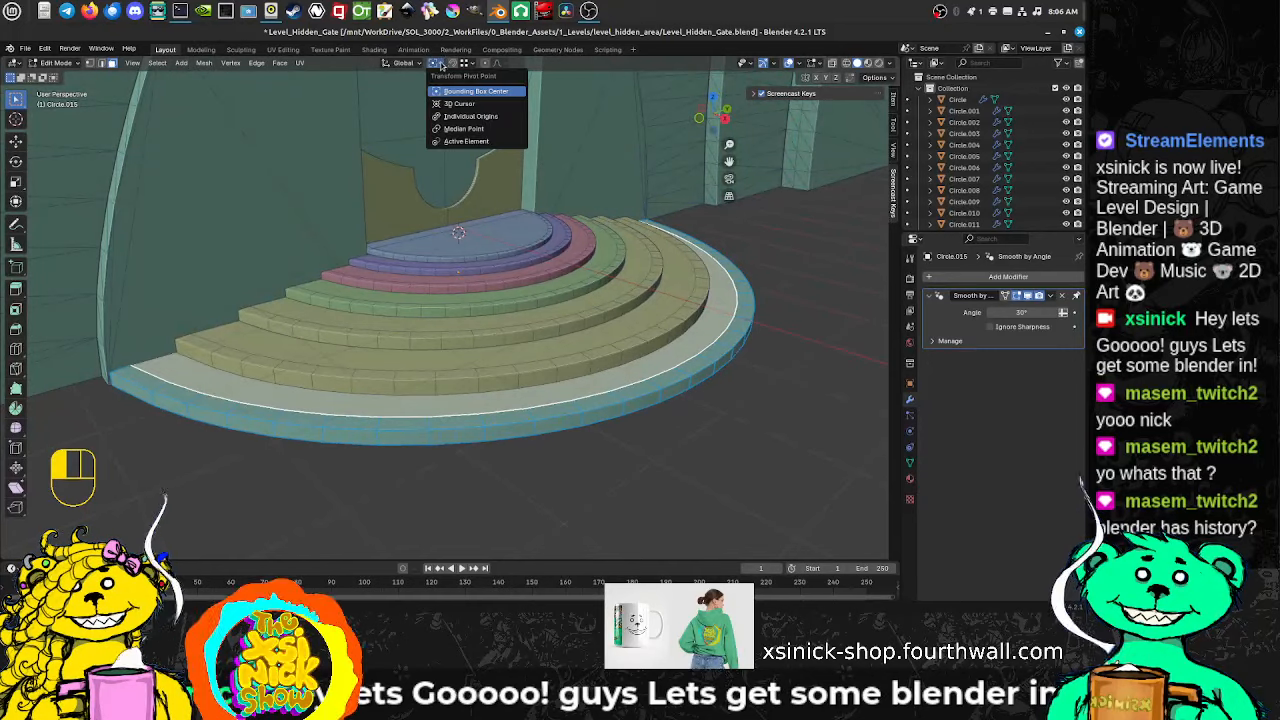